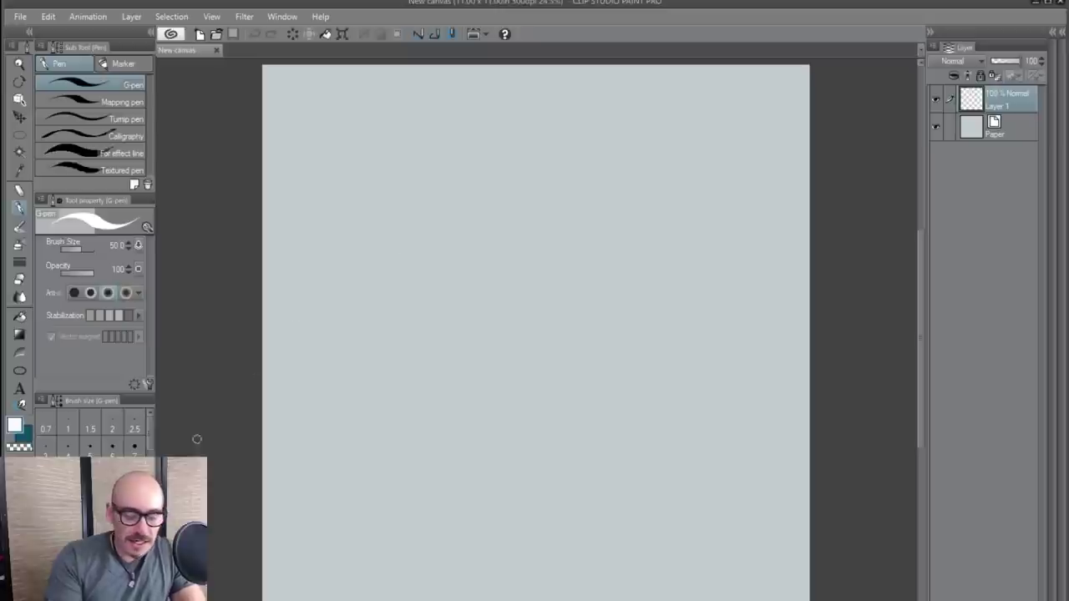
- Dab a black G-pen dot on the canvas above its middle and paste the copied koala photo as a new layer
left_click(77, 558)
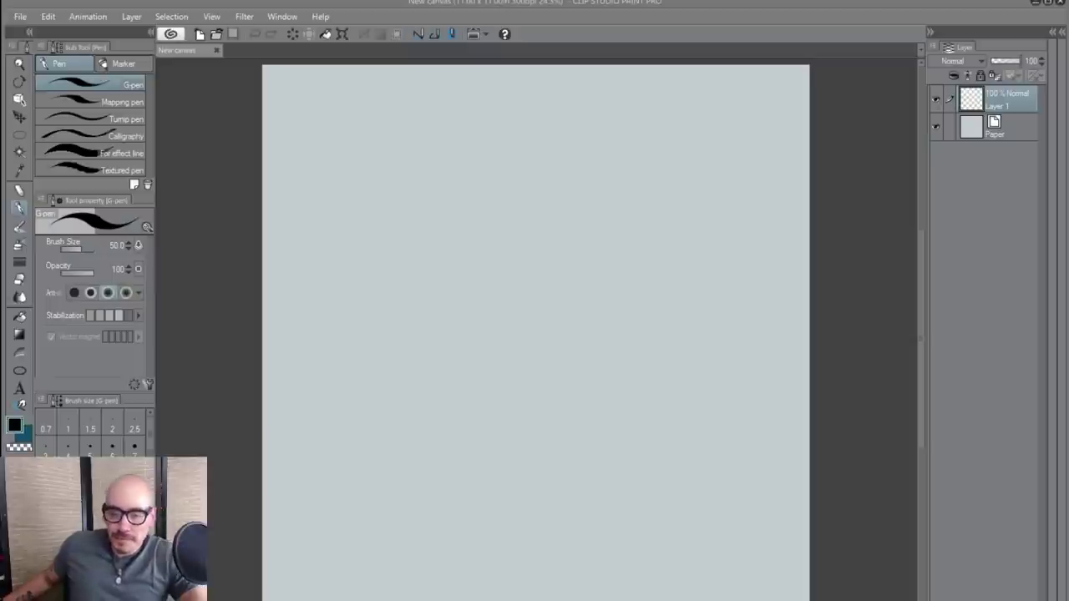
left_click(536, 254)
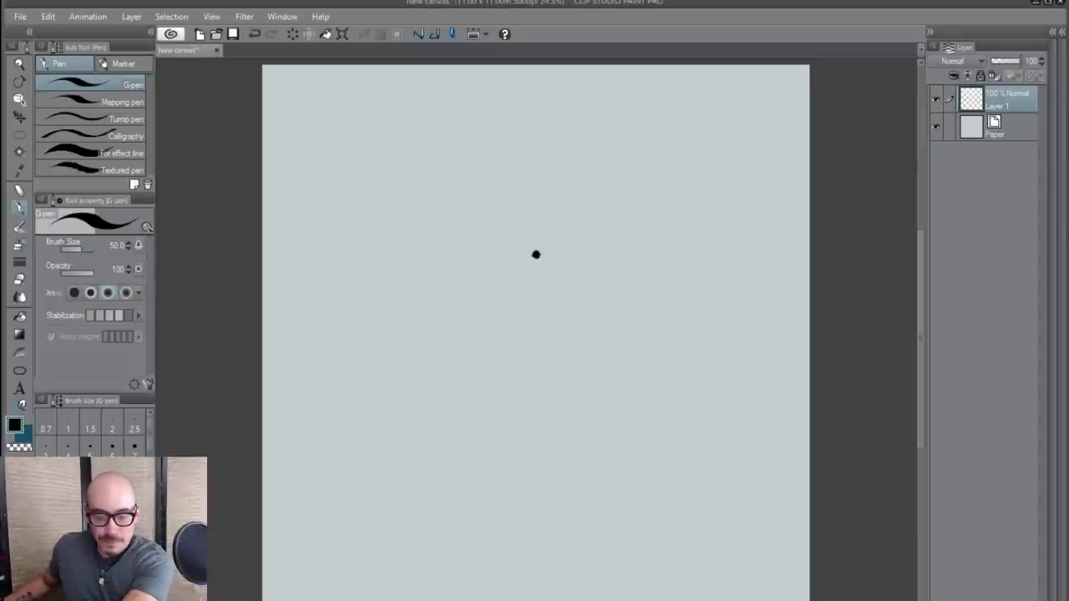
key("ctrl+v")
key("ctrl+z")
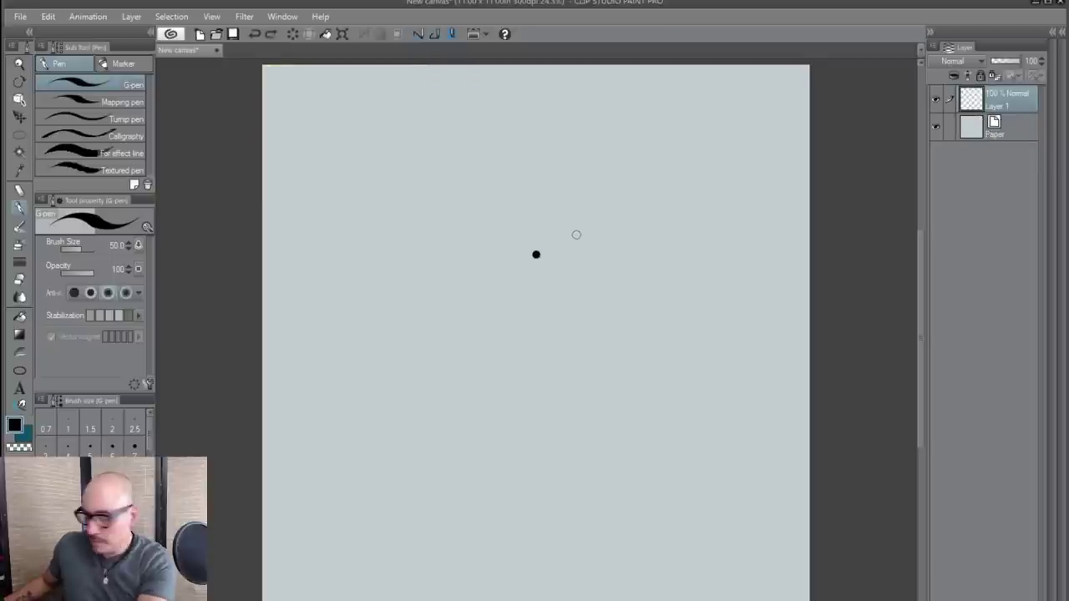
key("ctrl+v")
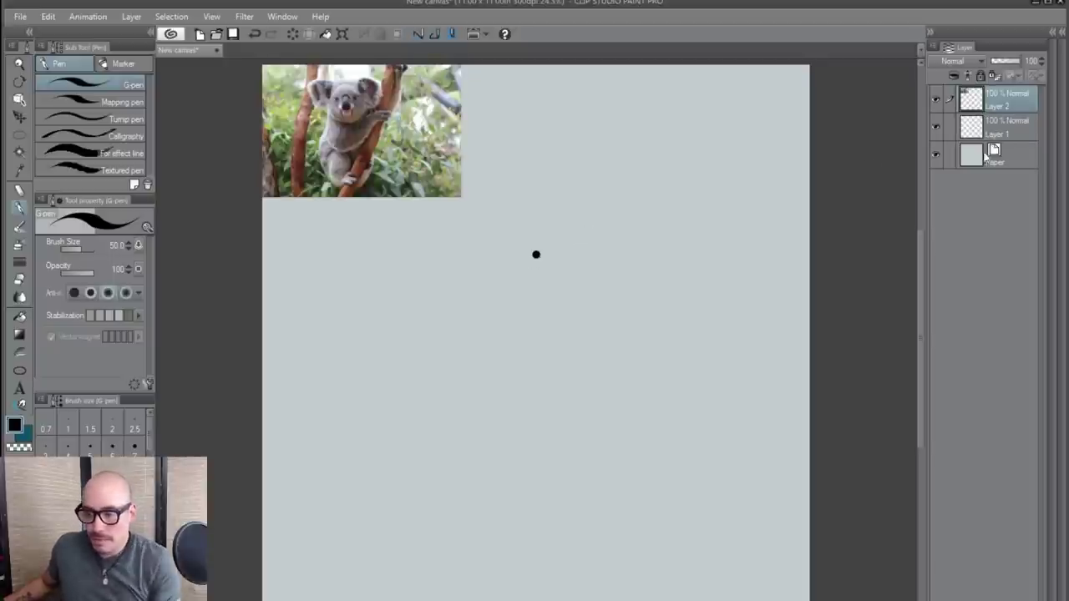
- Nudge the pasted koala photo slightly down from the canvas edge and clear the black dot from Layer 1
left_click(18, 115)
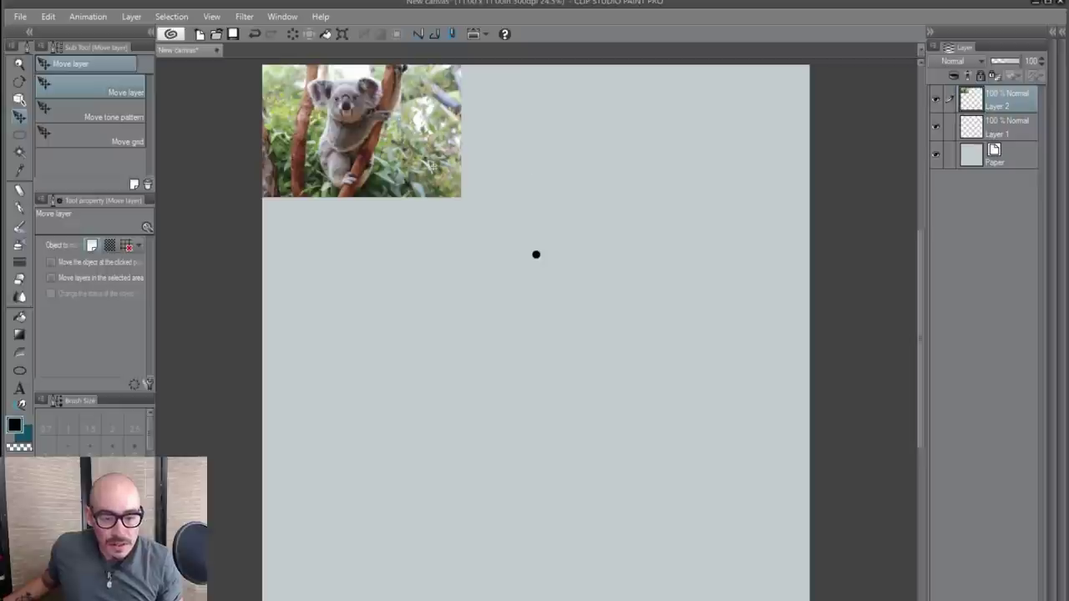
left_click_drag(396, 161, 396, 165)
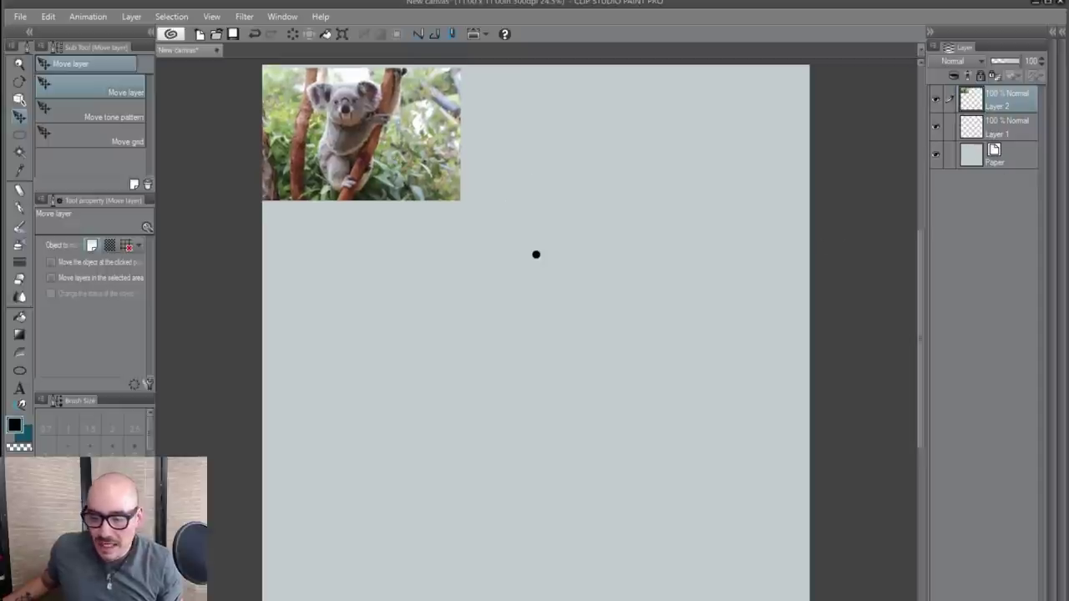
left_click(936, 127)
left_click(998, 127)
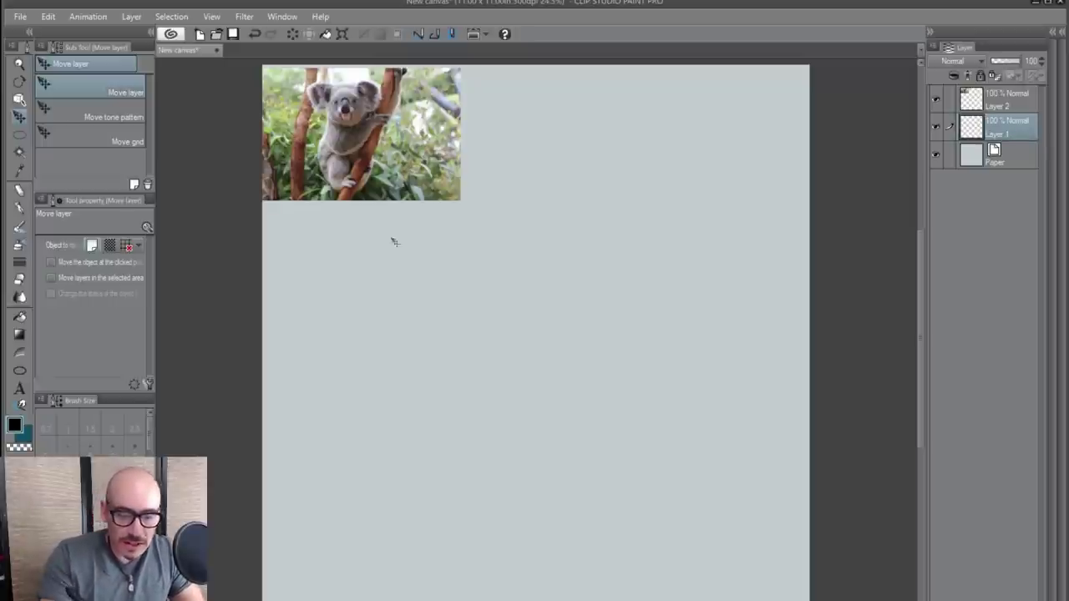
left_click(1005, 99)
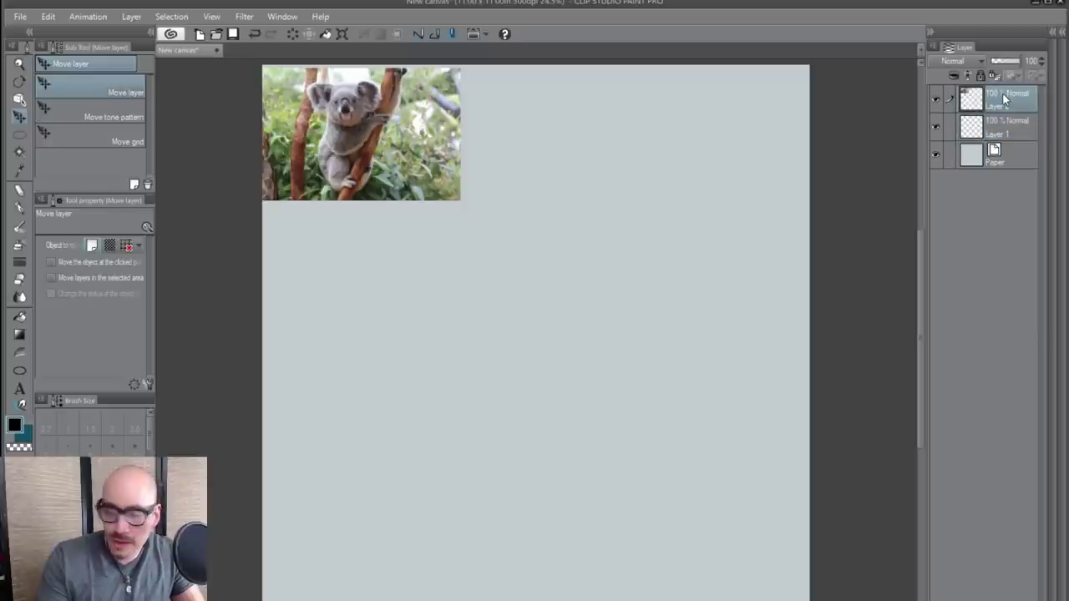
- Reorder the layers so that Layer 1 sits above the koala photo's Layer 2
scroll(400, 117, "up", 1)
scroll(402, 126, "up", 1)
left_click_drag(407, 161, 461, 299)
scroll(409, 266, "up", 3)
left_click(1004, 132)
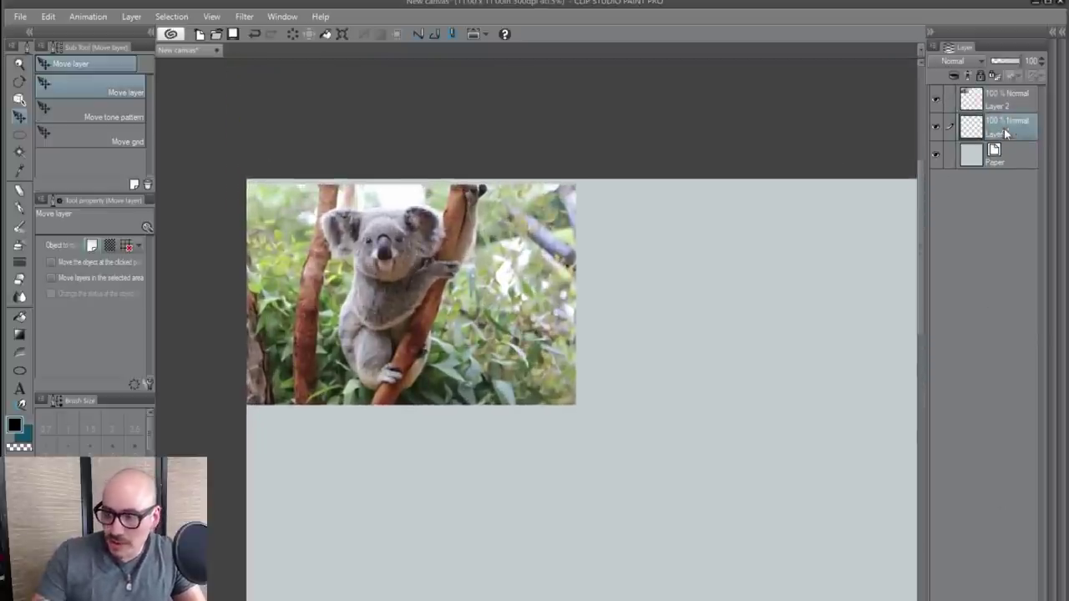
left_click_drag(995, 123, 994, 99)
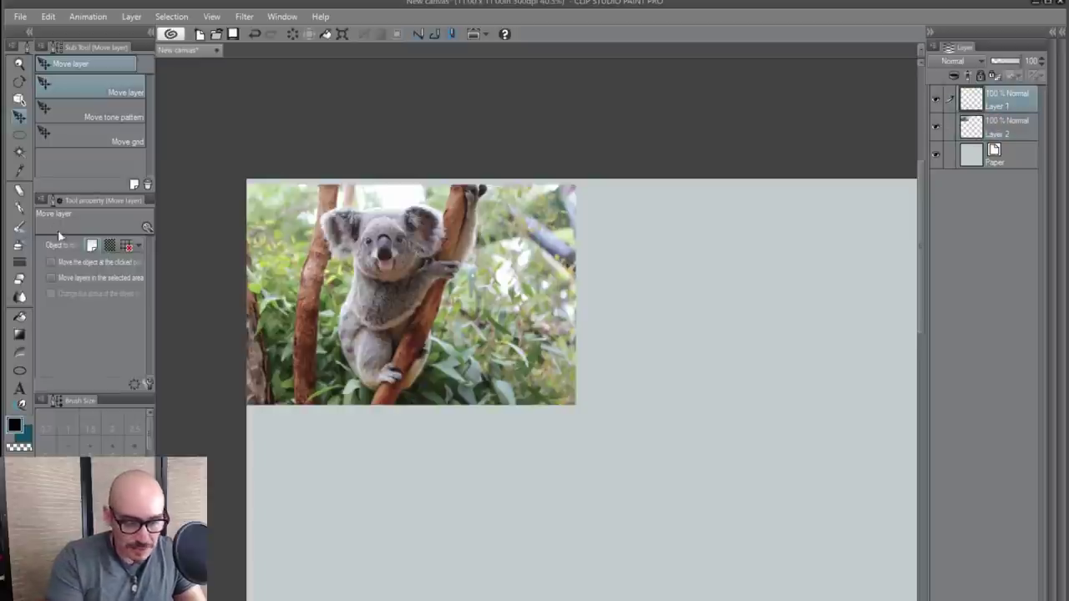
- Trace the outline of the koala's head over the photo with the G-pen at brush size 7
left_click(19, 207)
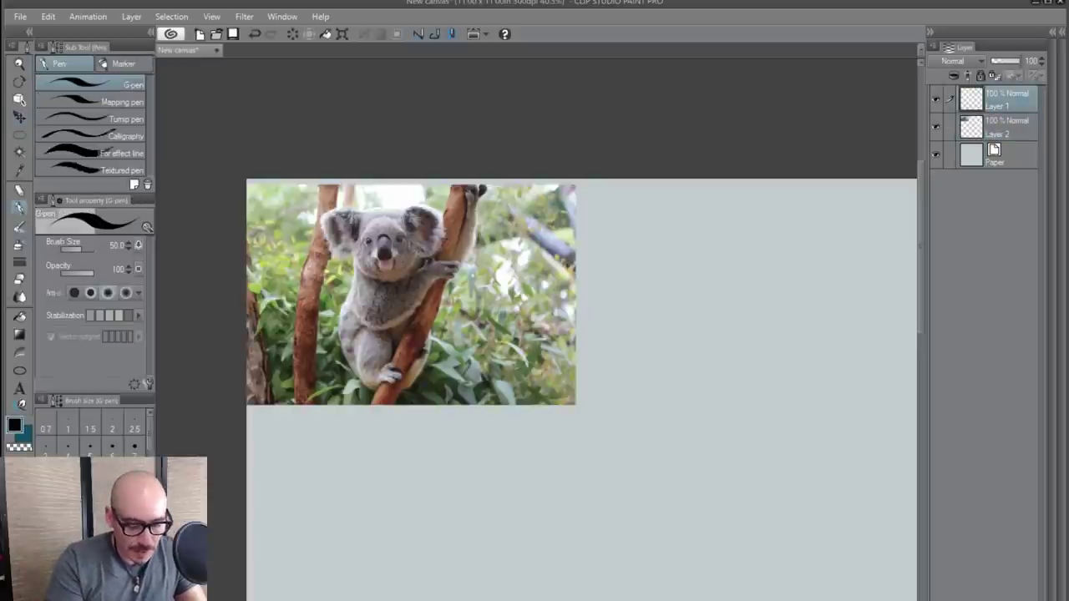
left_click(134, 447)
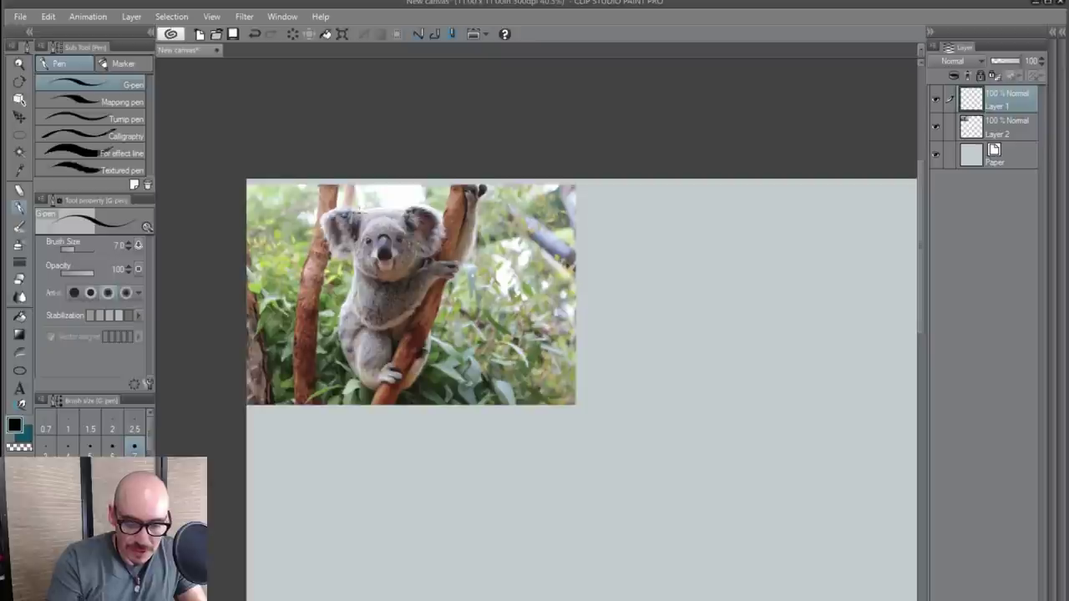
mouse_move(363, 210)
left_mouse_down()
mouse_move(361, 271)
mouse_move(401, 279)
mouse_move(406, 208)
mouse_move(415, 243)
mouse_move(387, 280)
left_mouse_up()
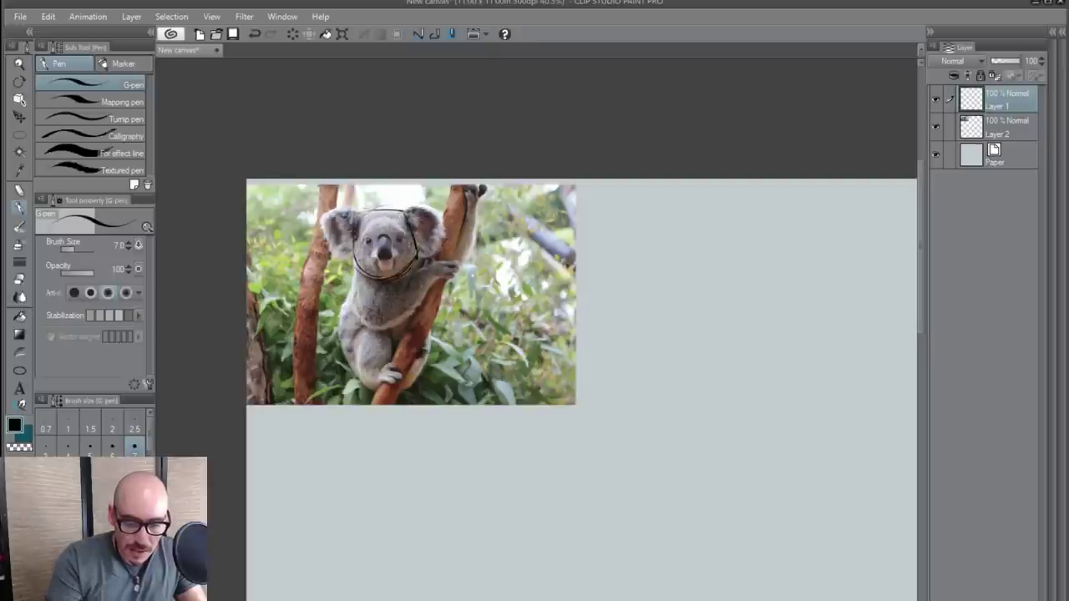
left_click_drag(352, 245, 394, 278)
left_click_drag(417, 244, 401, 278)
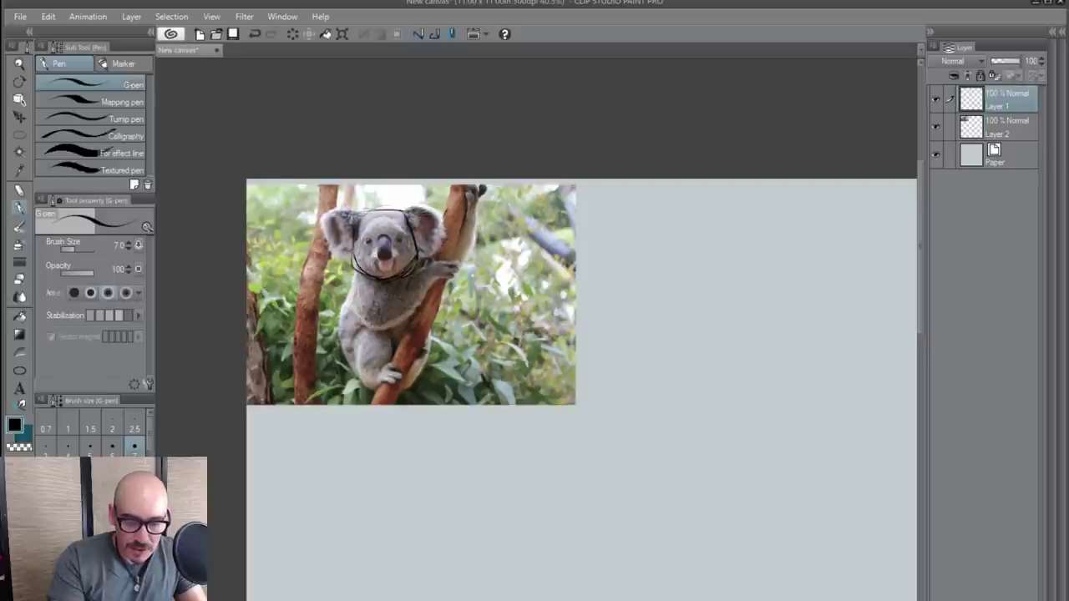
- Trace the outlines of both of the koala's ears over the photo
mouse_move(349, 210)
left_mouse_down()
mouse_move(334, 248)
mouse_move(347, 259)
left_mouse_up()
mouse_move(343, 254)
left_mouse_down()
mouse_move(360, 214)
mouse_move(443, 226)
mouse_move(426, 255)
left_mouse_up()
mouse_move(425, 209)
left_mouse_down()
mouse_move(442, 251)
mouse_move(448, 237)
left_mouse_up()
mouse_move(322, 226)
left_mouse_down()
mouse_move(336, 208)
mouse_move(321, 219)
left_mouse_up()
mouse_move(399, 205)
left_mouse_down()
mouse_move(439, 218)
mouse_move(433, 249)
left_mouse_up()
left_click_drag(416, 201, 428, 209)
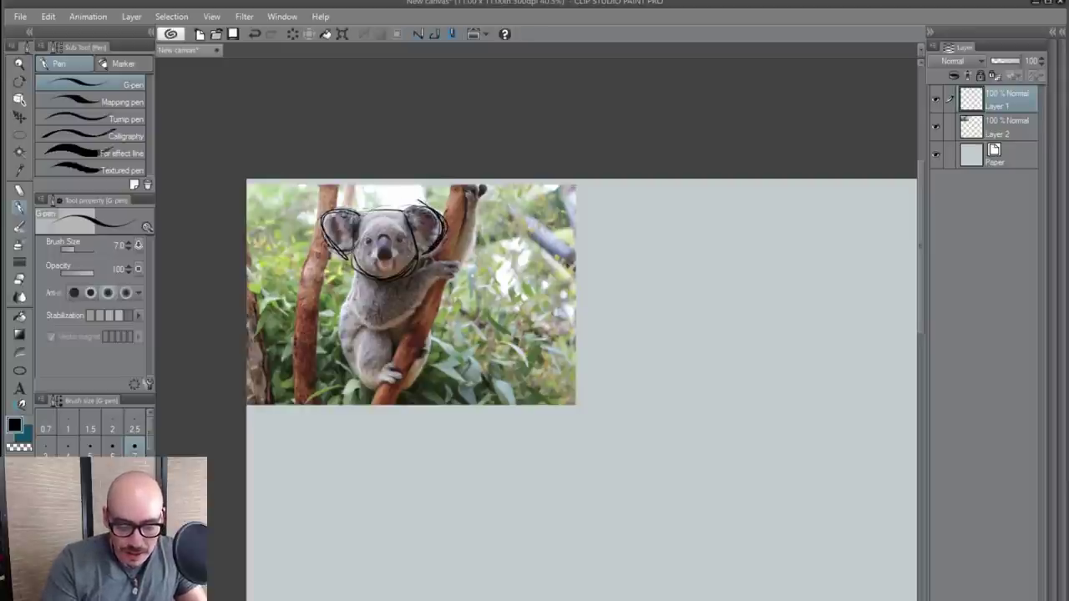
- Trace the koala's rounded torso and its arm and paw reaching across to the tree trunk
mouse_move(342, 278)
left_mouse_down()
mouse_move(350, 364)
mouse_move(414, 349)
left_mouse_up()
mouse_move(421, 287)
left_mouse_down()
mouse_move(425, 323)
mouse_move(385, 372)
left_mouse_up()
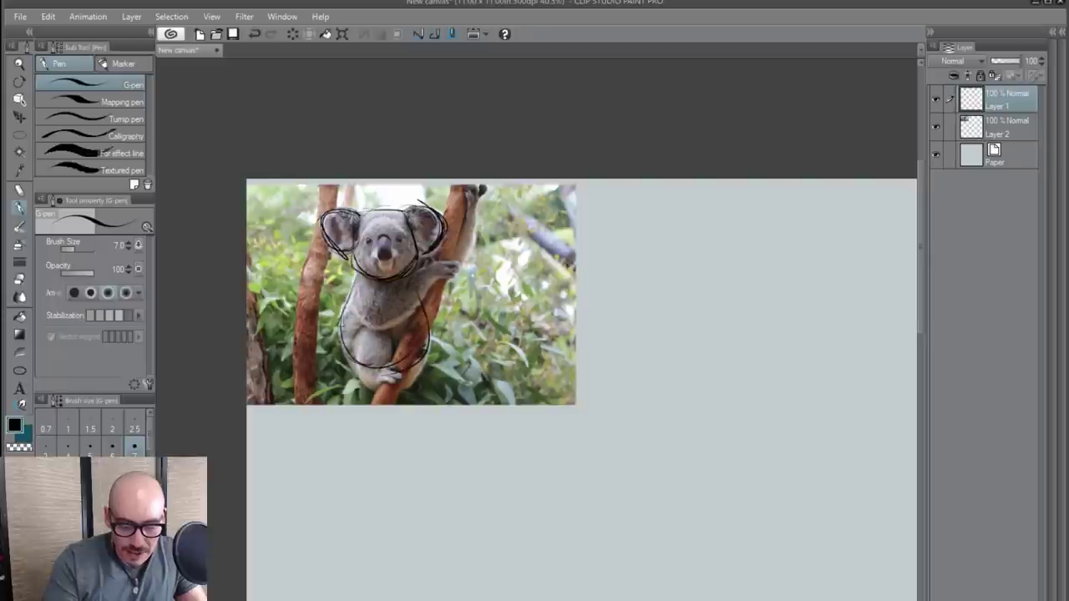
left_click_drag(340, 325, 414, 371)
left_click_drag(425, 287, 417, 368)
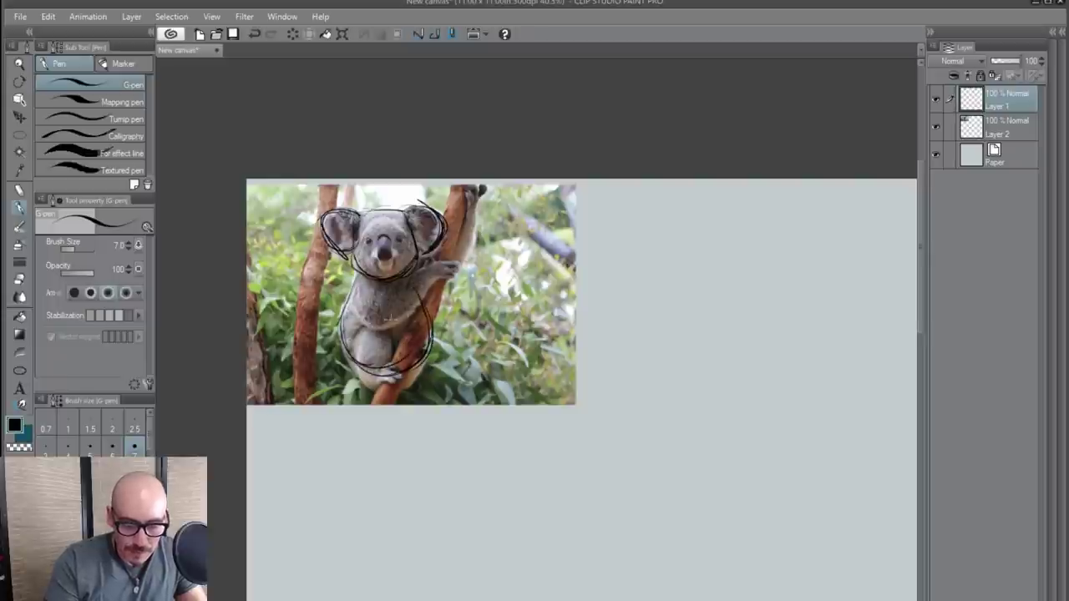
left_click_drag(355, 275, 386, 387)
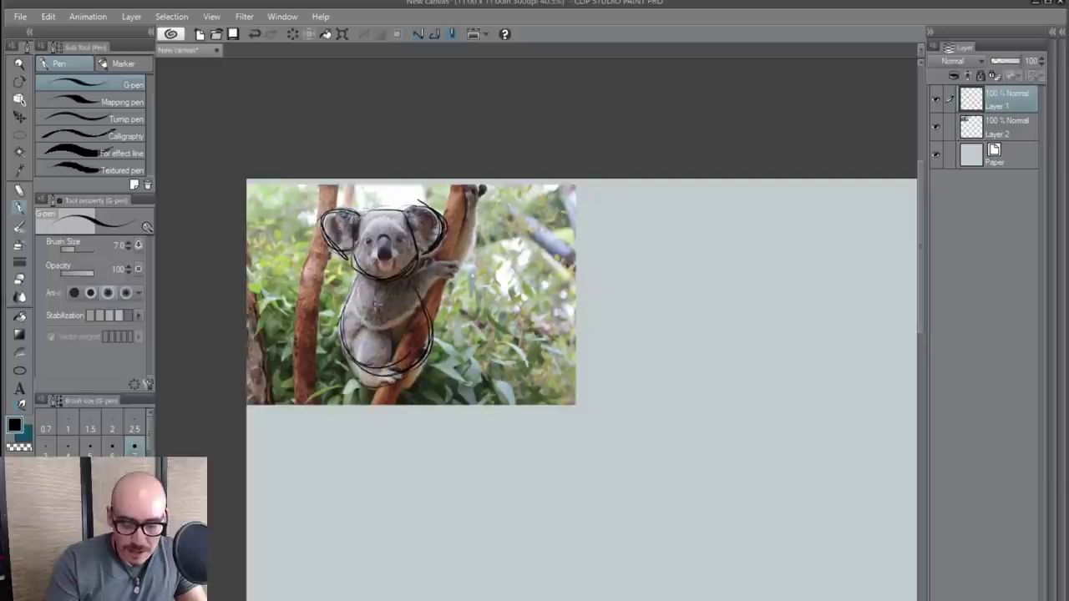
mouse_move(389, 287)
left_mouse_down()
mouse_move(375, 328)
mouse_move(442, 266)
mouse_move(383, 329)
left_mouse_up()
mouse_move(435, 265)
left_mouse_down()
mouse_move(452, 271)
mouse_move(442, 282)
mouse_move(430, 276)
mouse_move(361, 319)
left_mouse_up()
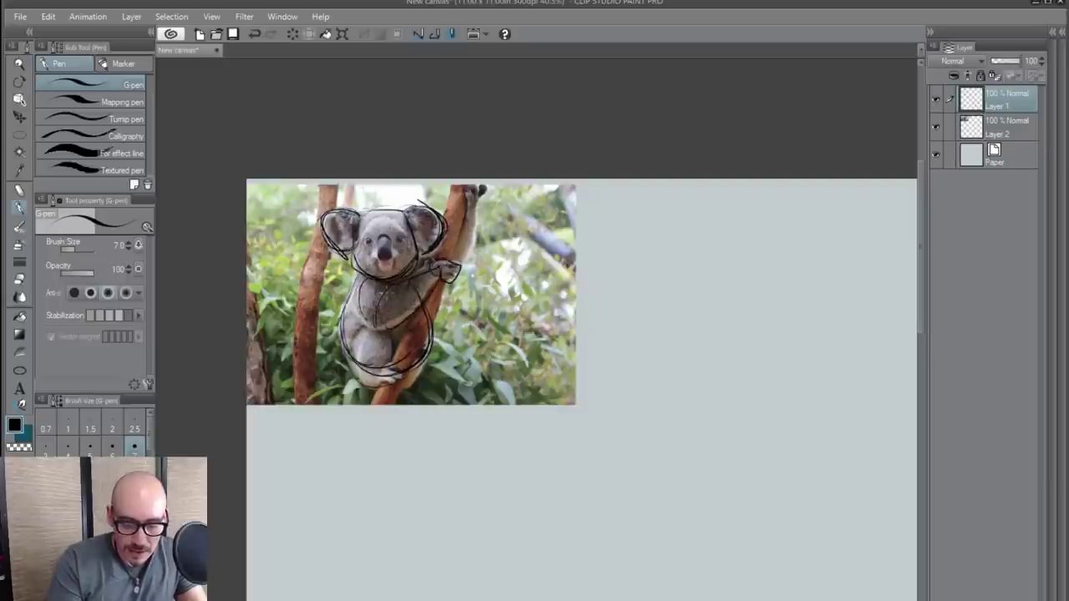
- Trace the koala's bent leg and foot, and outline the facial features
mouse_move(367, 280)
left_mouse_down()
mouse_move(383, 328)
mouse_move(373, 330)
mouse_move(389, 358)
left_mouse_up()
mouse_move(371, 329)
left_mouse_down()
mouse_move(354, 367)
mouse_move(383, 387)
left_mouse_up()
left_click_drag(384, 368, 401, 374)
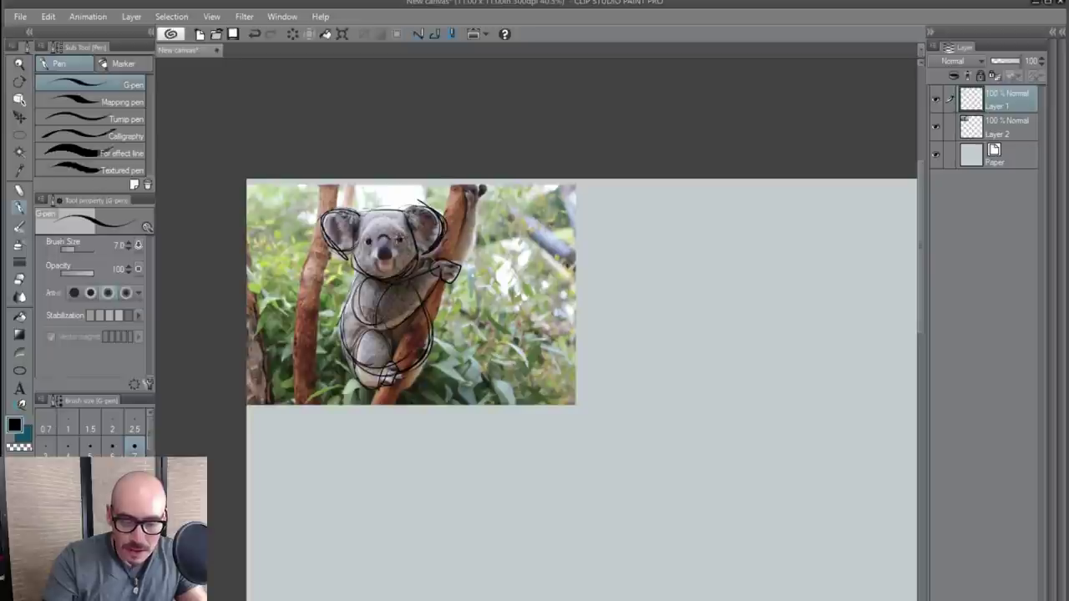
left_click_drag(380, 242, 380, 259)
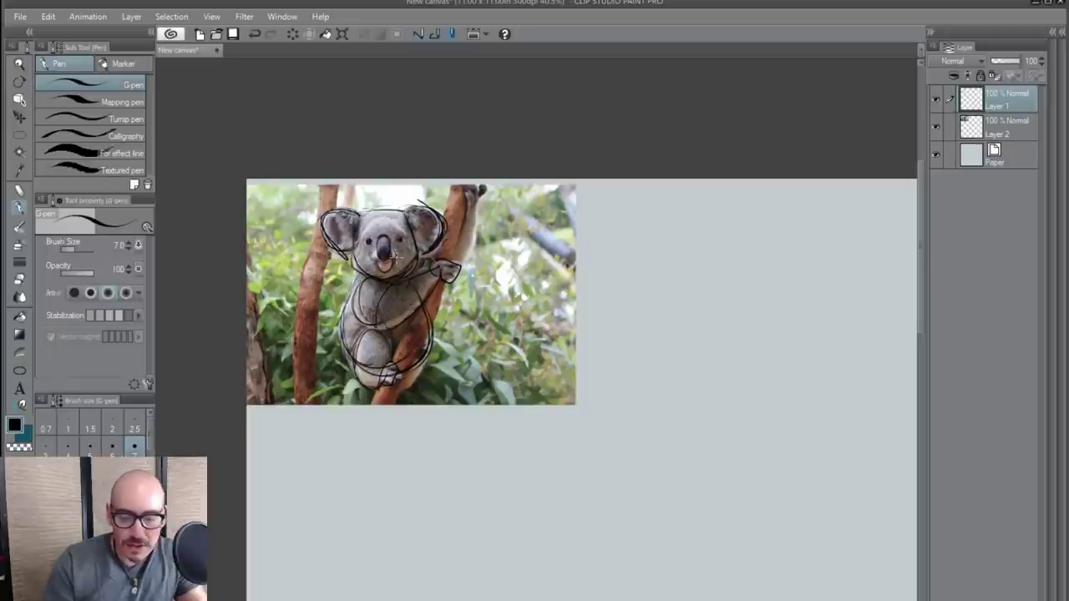
- Toggle the visibility of the photo on Layer 2 to examine the traced shapes with and without it
key("k")
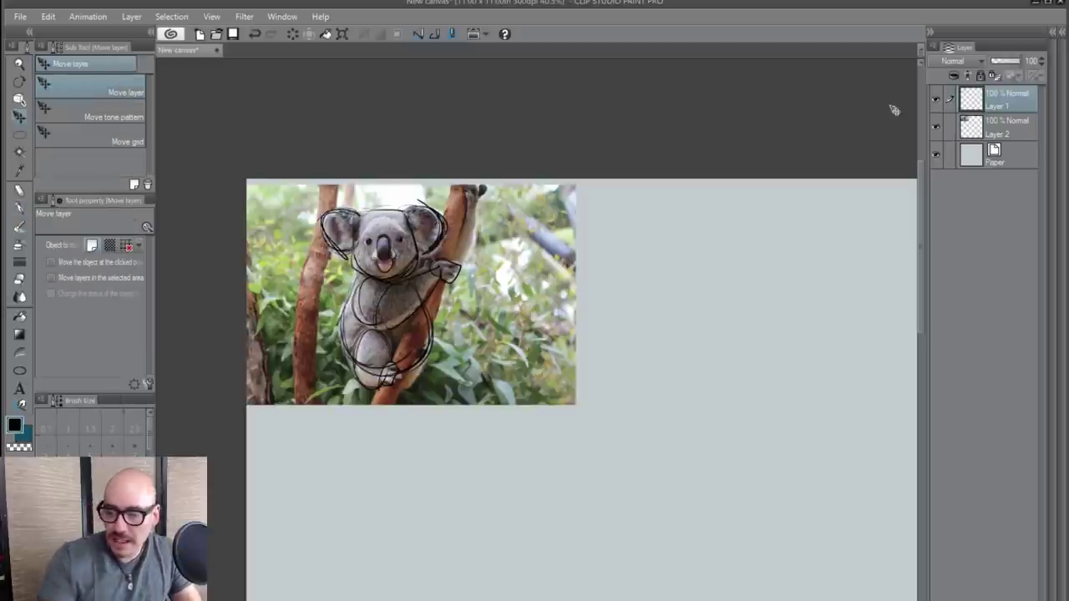
left_click(937, 126)
scroll(542, 353, "down", 1)
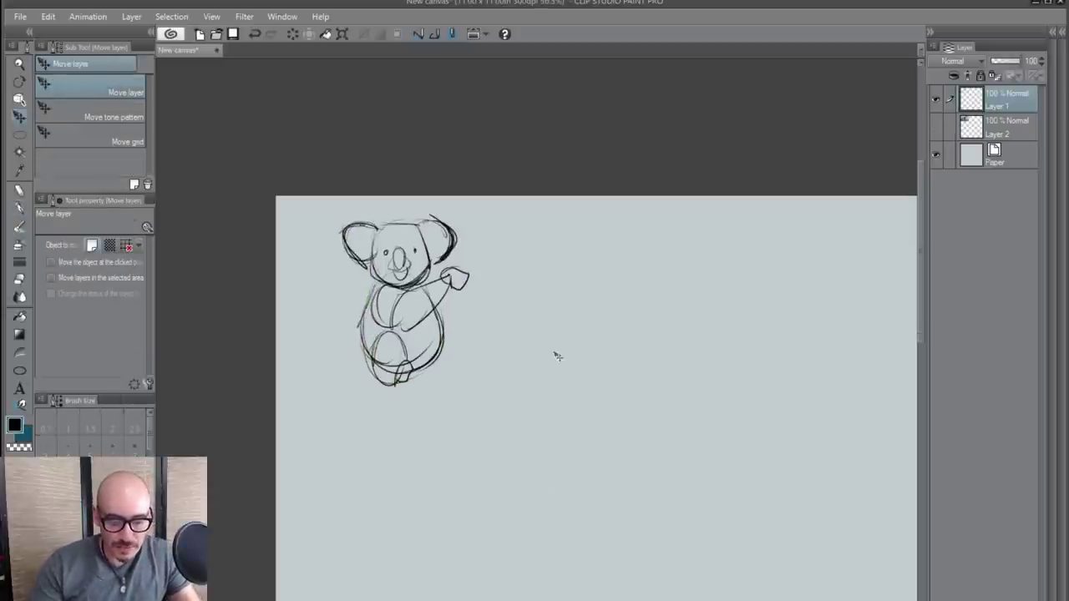
left_click_drag(582, 365, 477, 258)
scroll(532, 382, "down", 2)
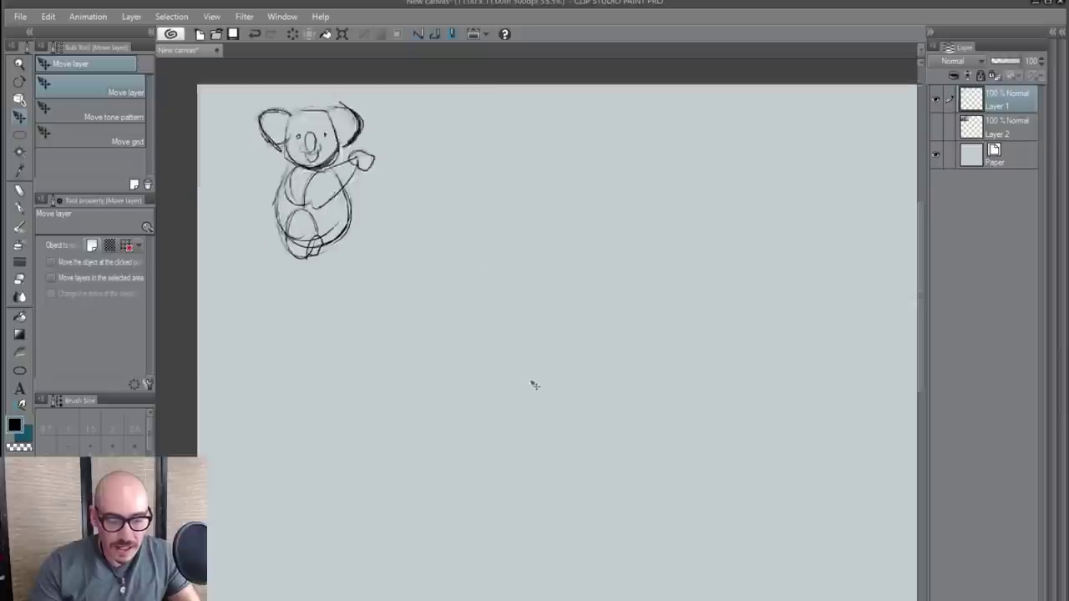
left_click(936, 127)
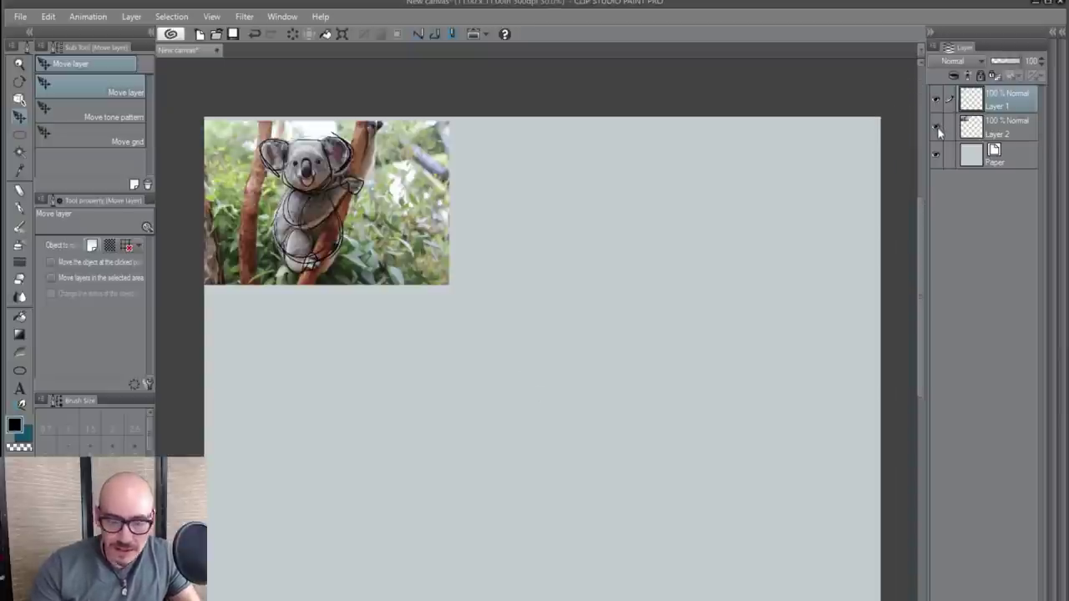
left_click(936, 127)
left_click(938, 125)
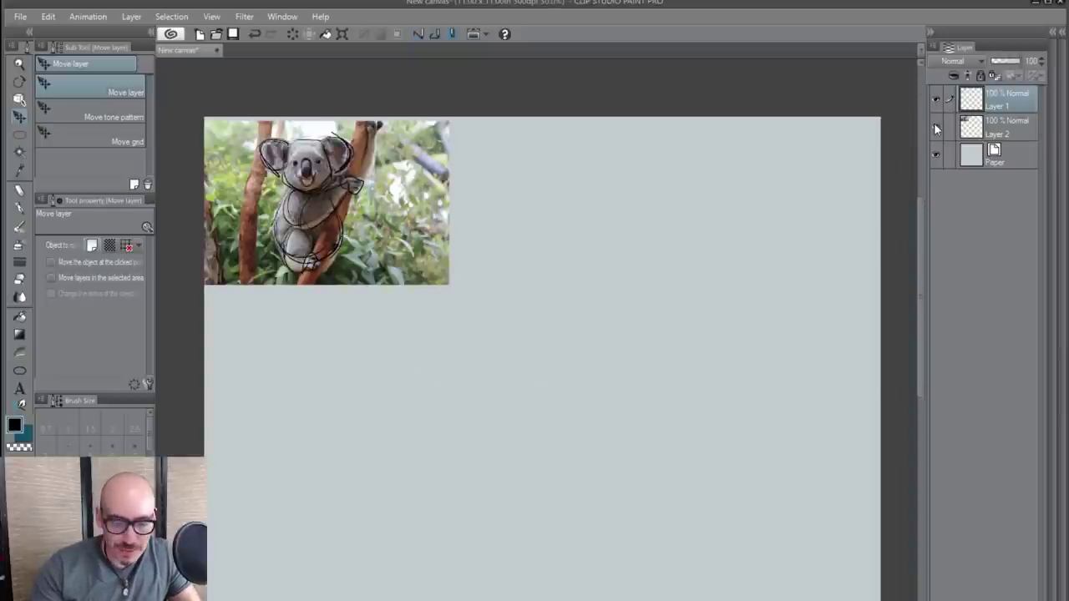
- Lower the opacity of the photo on Layer 2 to 57% and of the traced sketch on Layer 1 to 50%
left_click(1006, 127)
left_click_drag(1011, 60, 1009, 64)
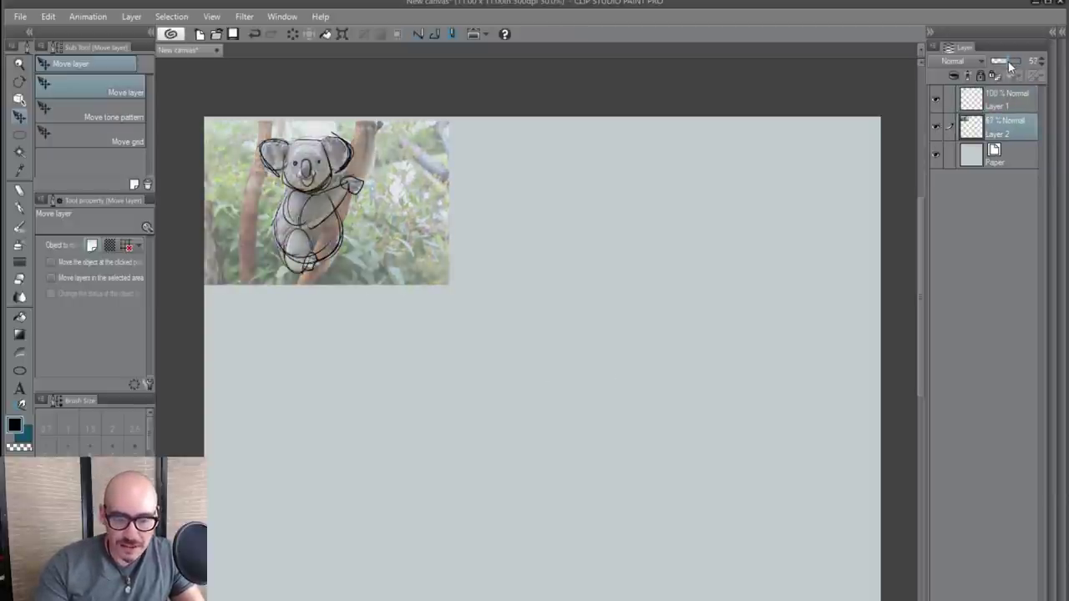
left_click(1001, 95)
left_click(1007, 62)
- Add a new raster layer directly above the Paper layer
left_click(1007, 156)
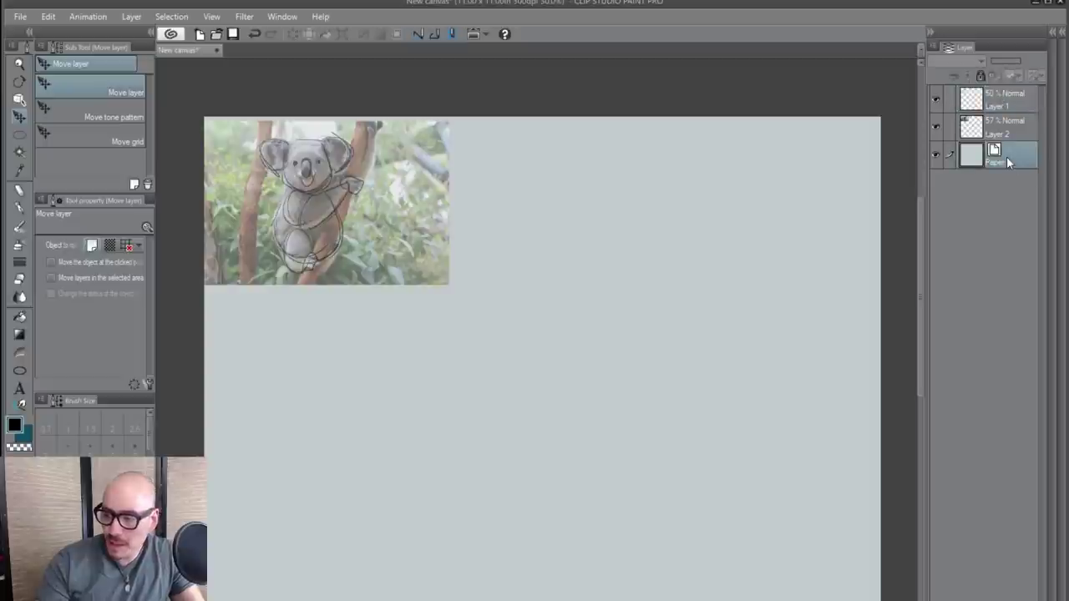
key("ctrl+shift+n")
scroll(506, 402, "down", 3)
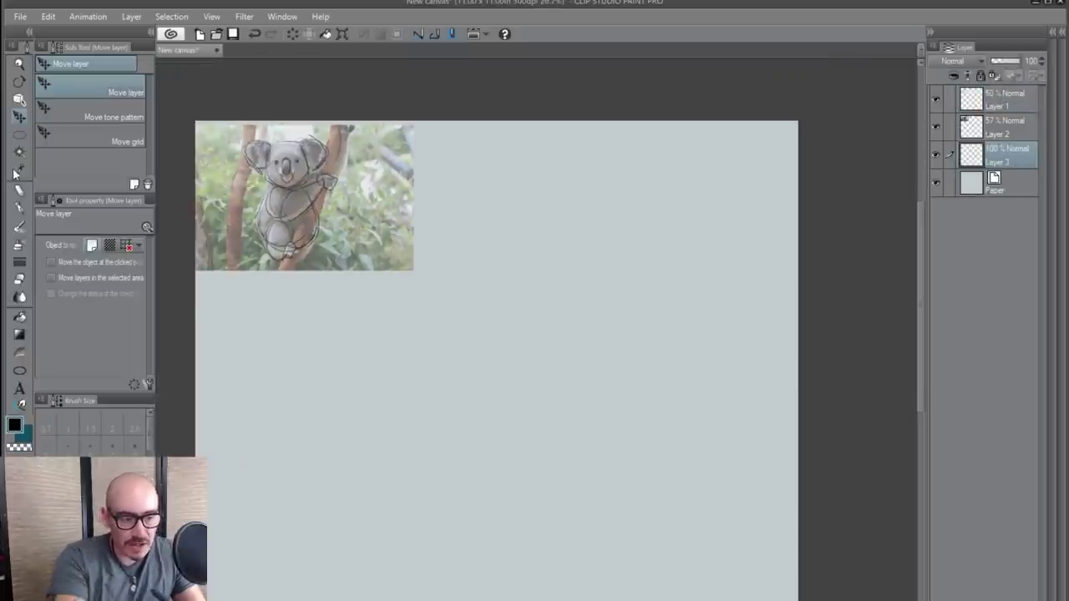
- Choose the G-pen and increase its brush size to 25 for sketching on Layer 3
left_click(19, 171)
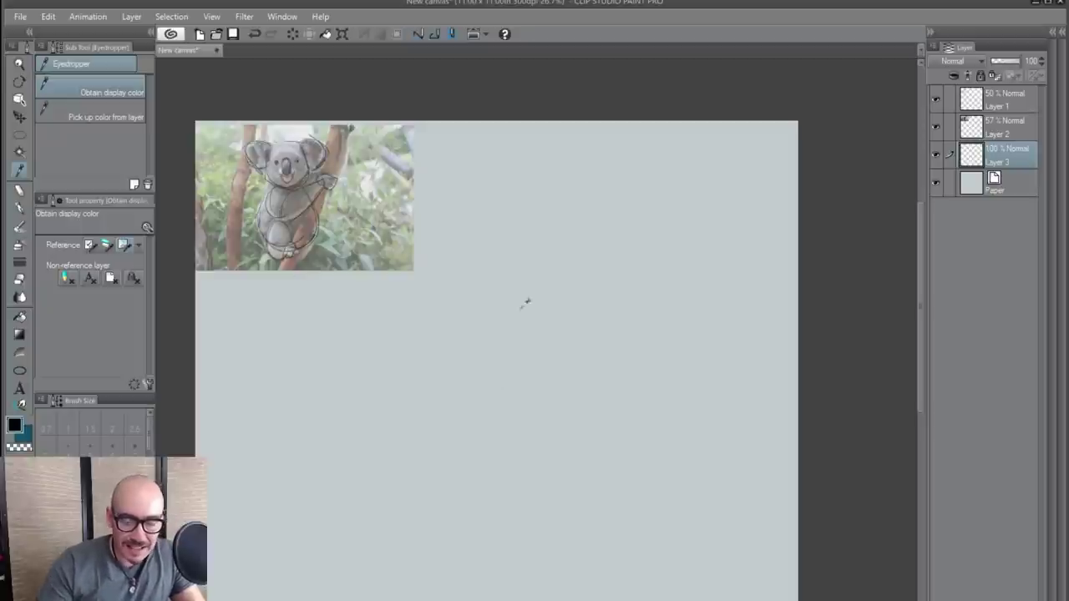
left_click(21, 210)
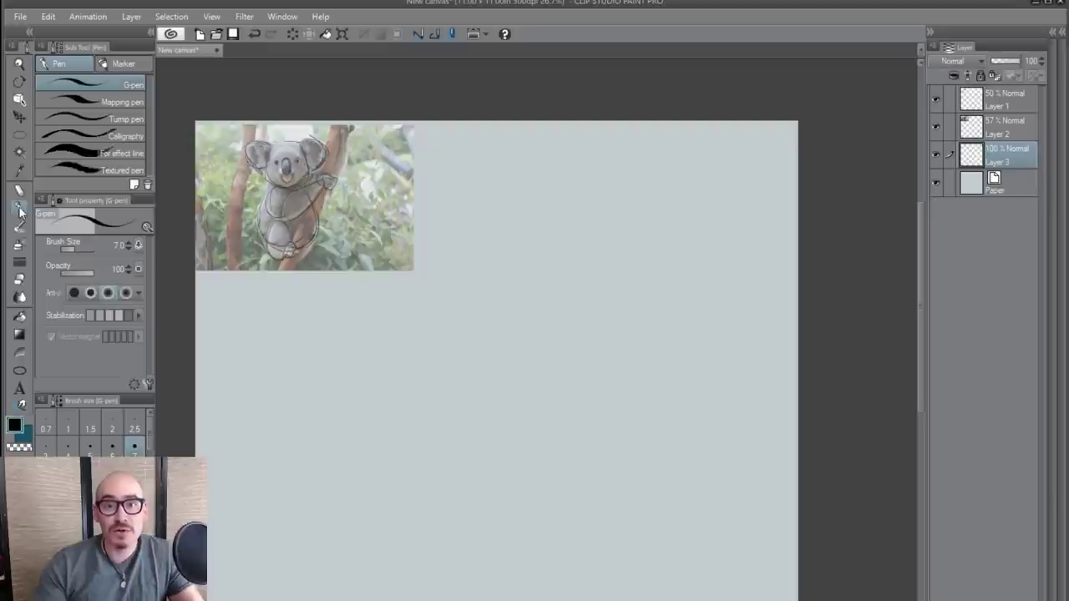
key("bracketright")
key("bracketright")
key("bracketright")
key("bracketright")
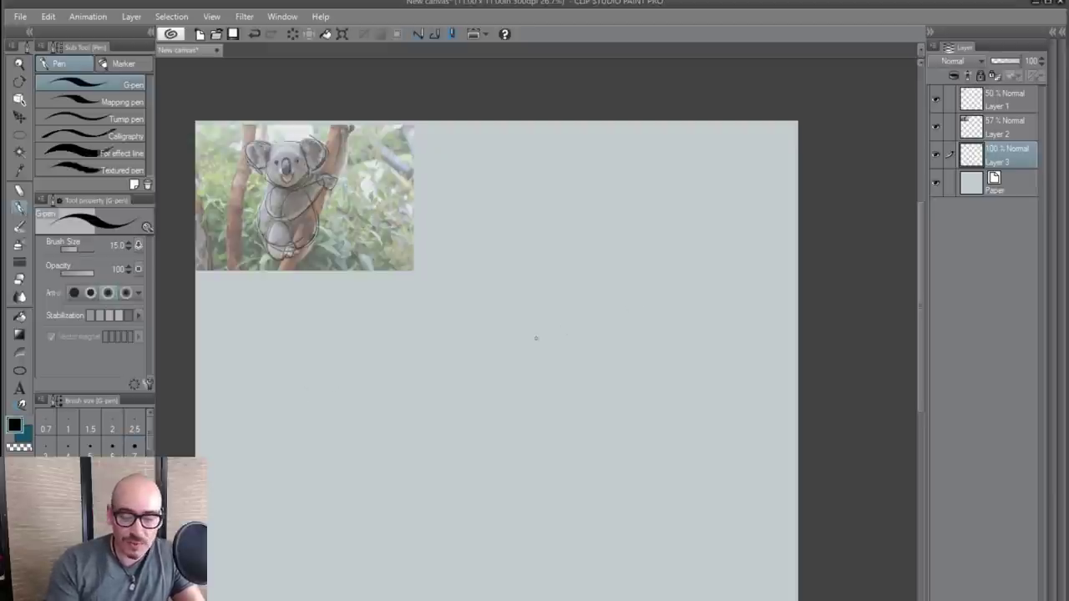
key("bracketright")
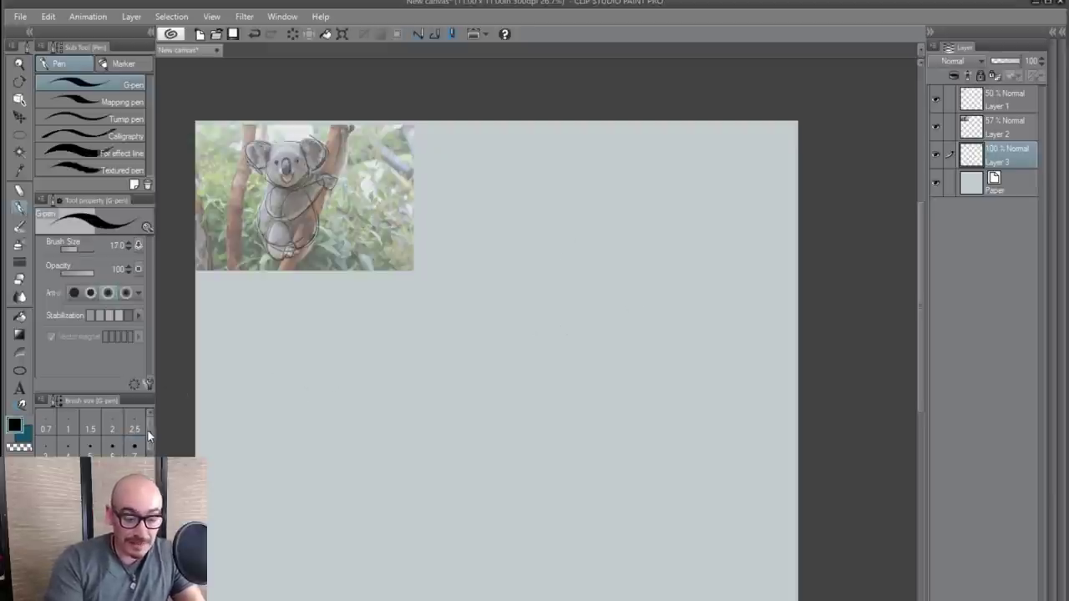
scroll(149, 435, "down", 1)
key("bracketright")
key("bracketright")
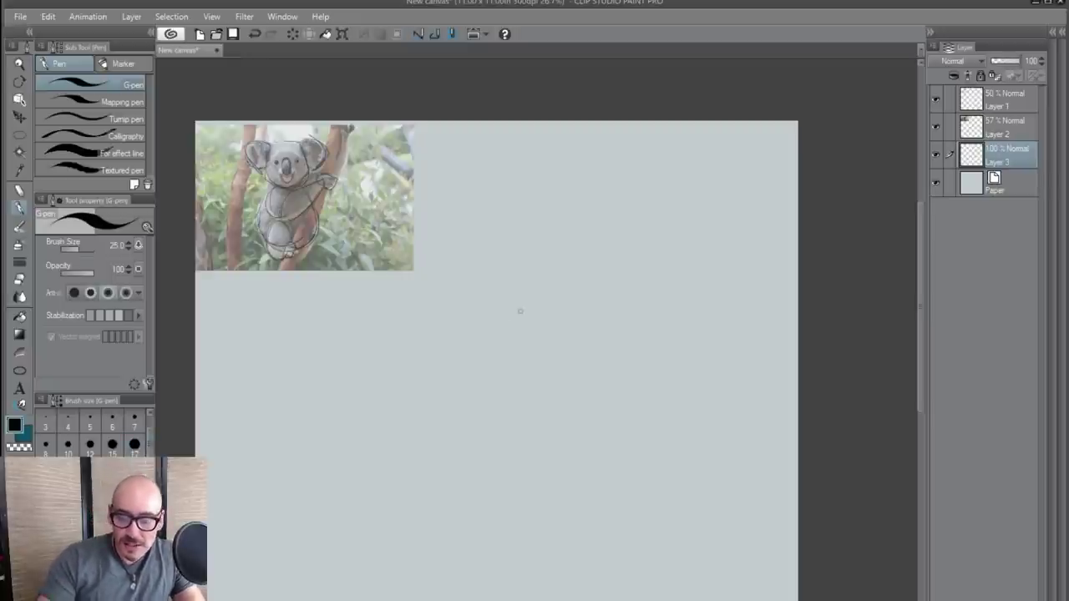
- Sketch a large rounded head with angular cheeks beside the reference photo, using loose, overlapping strokes
mouse_move(499, 299)
left_mouse_down()
mouse_move(518, 228)
mouse_move(640, 249)
mouse_move(644, 304)
left_mouse_up()
mouse_move(503, 277)
left_mouse_down()
mouse_move(460, 337)
mouse_move(544, 411)
left_mouse_up()
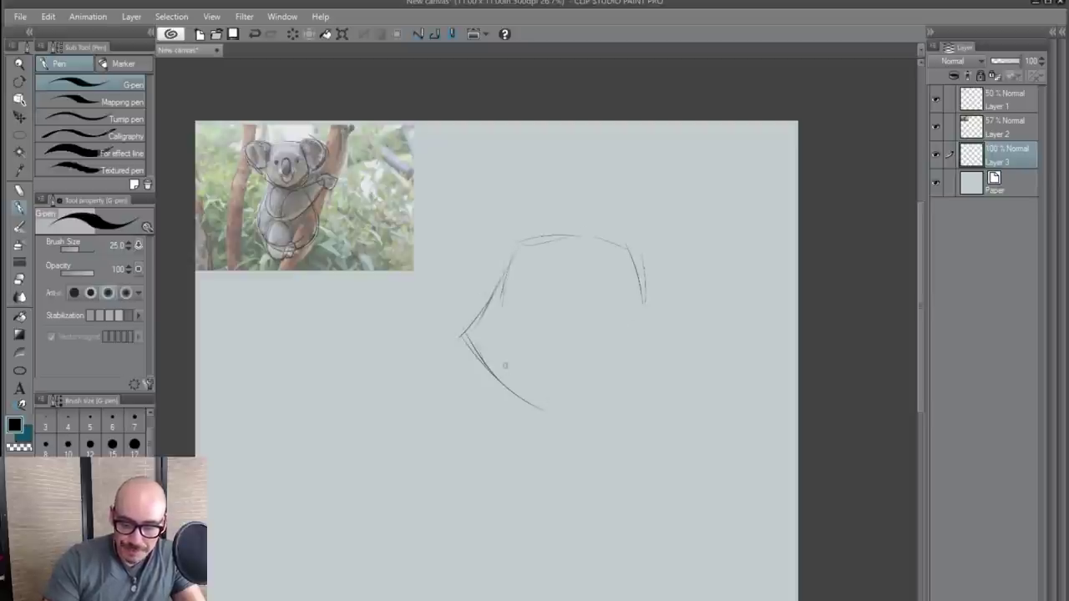
left_click_drag(504, 367, 543, 399)
left_click_drag(483, 329, 519, 243)
mouse_move(511, 241)
left_mouse_down()
mouse_move(531, 231)
mouse_move(581, 236)
left_mouse_up()
left_click_drag(634, 268, 643, 314)
mouse_move(477, 346)
left_mouse_down()
mouse_move(547, 396)
mouse_move(618, 378)
left_mouse_up()
left_click_drag(647, 341, 585, 388)
left_click_drag(645, 293, 585, 391)
left_click_drag(624, 244, 642, 292)
mouse_move(533, 231)
left_mouse_down()
mouse_move(609, 231)
mouse_move(576, 226)
left_mouse_up()
mouse_move(518, 226)
left_mouse_down()
mouse_move(527, 365)
mouse_move(511, 280)
left_mouse_up()
mouse_move(541, 223)
left_mouse_down()
mouse_move(602, 230)
mouse_move(645, 309)
left_mouse_up()
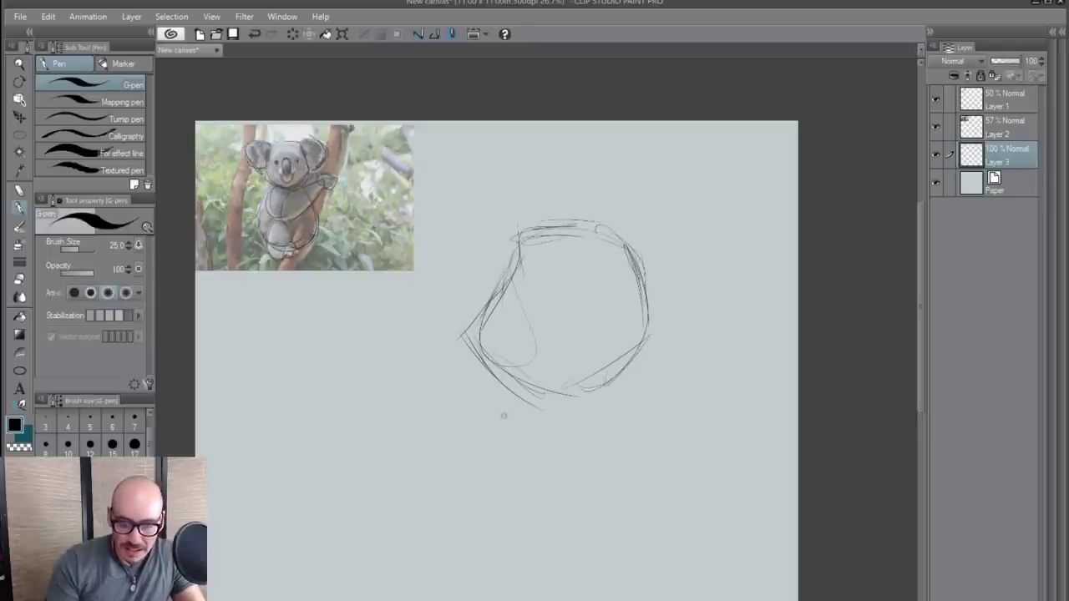
- Sketch a pear-shaped body below the head, narrow at the shoulders and rounded at the base
left_click_drag(499, 386, 442, 426)
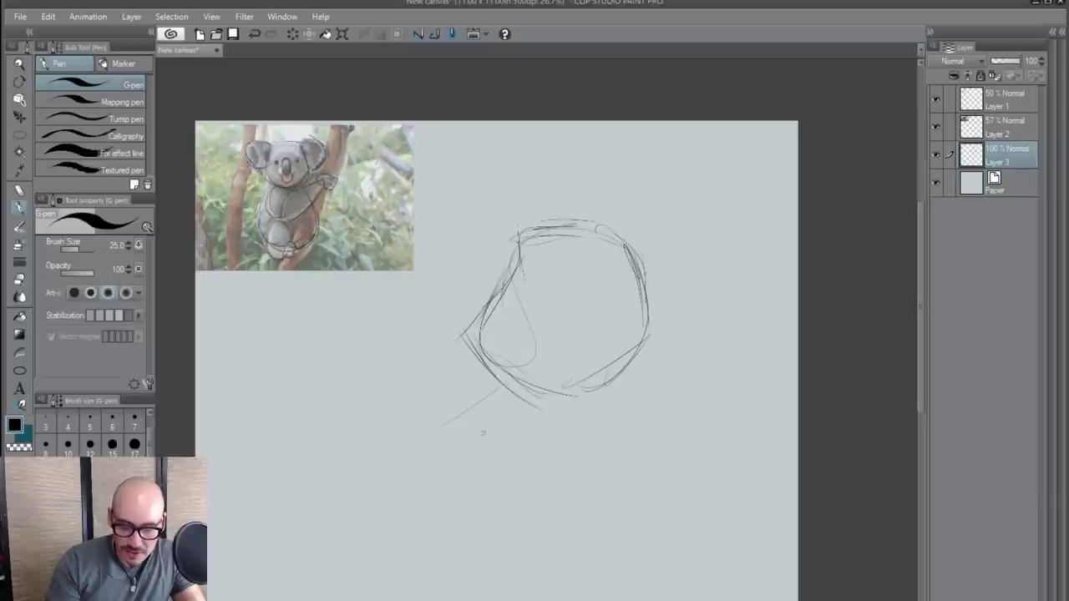
mouse_move(513, 444)
left_mouse_down()
mouse_move(490, 516)
mouse_move(635, 576)
left_mouse_up()
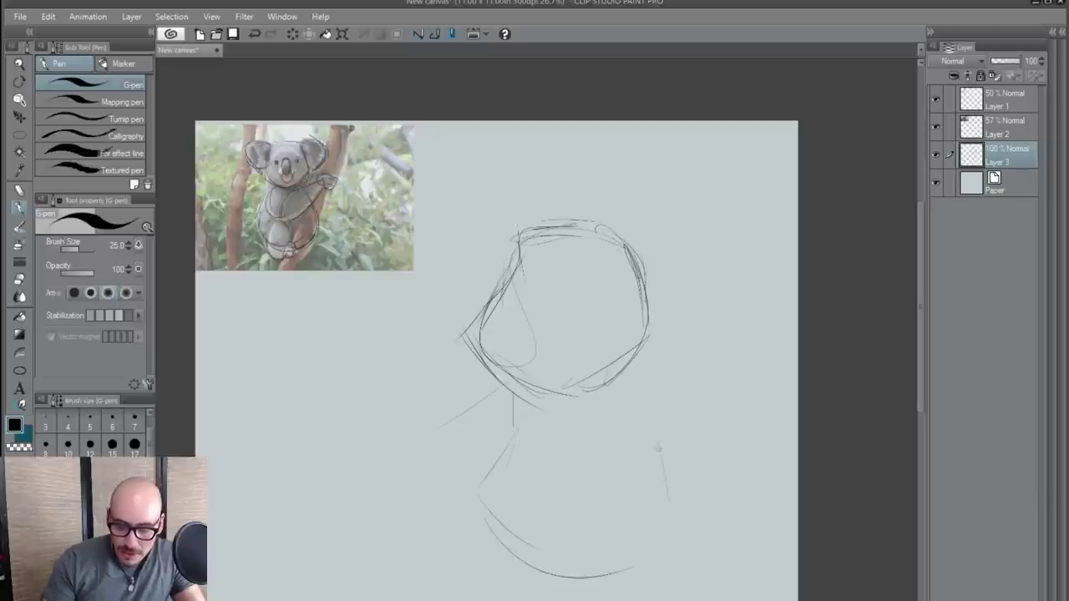
mouse_move(640, 377)
left_mouse_down()
mouse_move(692, 476)
mouse_move(588, 578)
left_mouse_up()
left_click_drag(530, 404, 516, 446)
left_click_drag(532, 362, 495, 439)
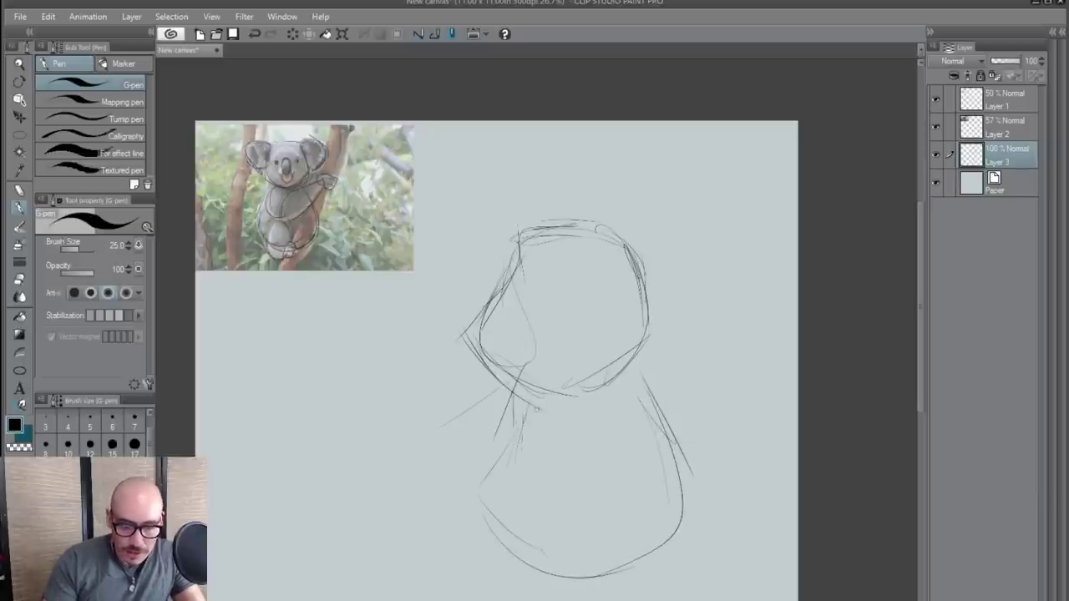
left_click_drag(513, 395, 477, 491)
left_click_drag(514, 423, 543, 556)
left_click_drag(491, 534, 683, 468)
left_click_drag(628, 371, 516, 560)
left_click_drag(508, 441, 580, 583)
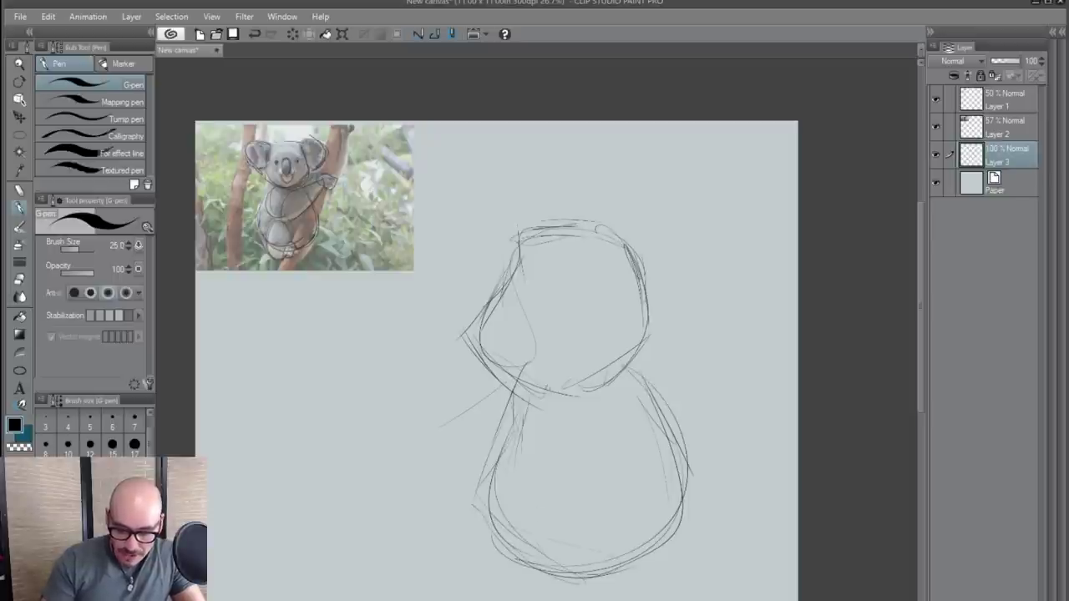
- Sketch two large round ears on either side of the head and rough in the chin
mouse_move(483, 337)
left_mouse_down()
mouse_move(608, 390)
mouse_move(623, 234)
mouse_move(678, 196)
mouse_move(752, 321)
mouse_move(660, 343)
mouse_move(731, 268)
left_mouse_up()
left_click_drag(654, 217, 728, 330)
mouse_move(559, 223)
left_mouse_down()
mouse_move(472, 188)
mouse_move(473, 310)
left_mouse_up()
mouse_move(560, 226)
left_mouse_down()
mouse_move(442, 250)
mouse_move(446, 214)
left_mouse_up()
mouse_move(493, 187)
left_mouse_down()
mouse_move(437, 205)
mouse_move(474, 311)
left_mouse_up()
left_click_drag(436, 242, 572, 212)
left_click_drag(509, 182, 437, 279)
left_click_drag(630, 239, 741, 211)
mouse_move(685, 195)
left_mouse_down()
mouse_move(758, 281)
mouse_move(750, 332)
left_mouse_up()
left_click_drag(615, 239, 655, 207)
mouse_move(525, 217)
left_mouse_down()
mouse_move(593, 224)
mouse_move(440, 224)
mouse_move(464, 334)
left_mouse_up()
left_click_drag(435, 284, 491, 197)
left_click_drag(479, 230, 564, 193)
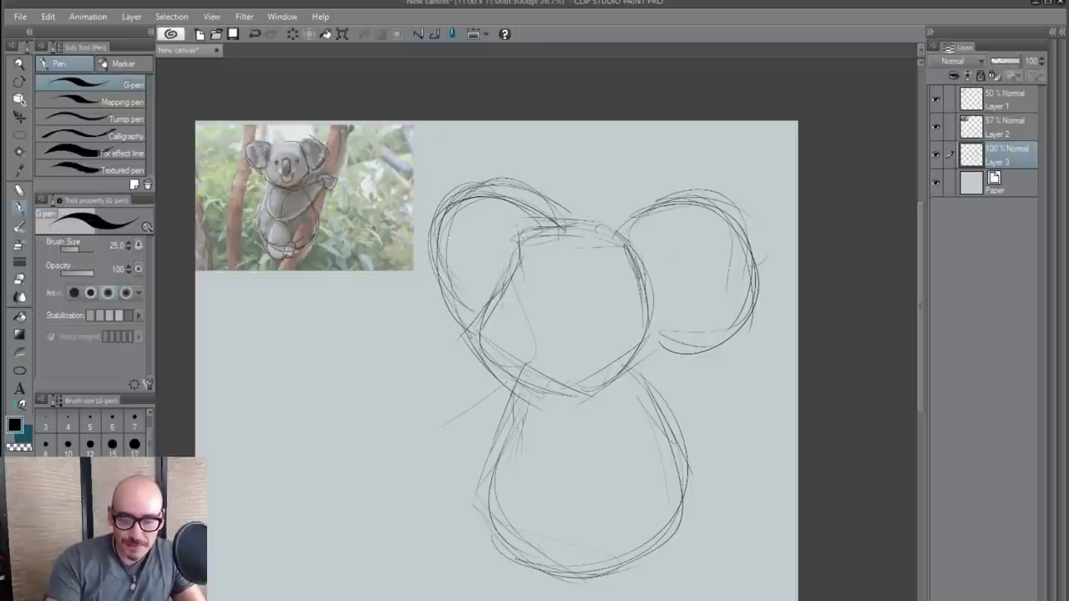
- Reinforce the outer contours of both ears and join them across the crown and at the jaw
left_click_drag(568, 234, 436, 184)
left_click_drag(433, 227, 434, 271)
mouse_move(606, 232)
left_mouse_down()
mouse_move(685, 205)
mouse_move(708, 357)
mouse_move(715, 351)
left_mouse_up()
mouse_move(724, 341)
left_mouse_down()
mouse_move(620, 373)
mouse_move(747, 327)
left_mouse_up()
left_click_drag(720, 239, 700, 240)
mouse_move(623, 236)
left_mouse_down()
mouse_move(524, 216)
mouse_move(502, 198)
left_mouse_up()
left_click_drag(512, 201, 427, 250)
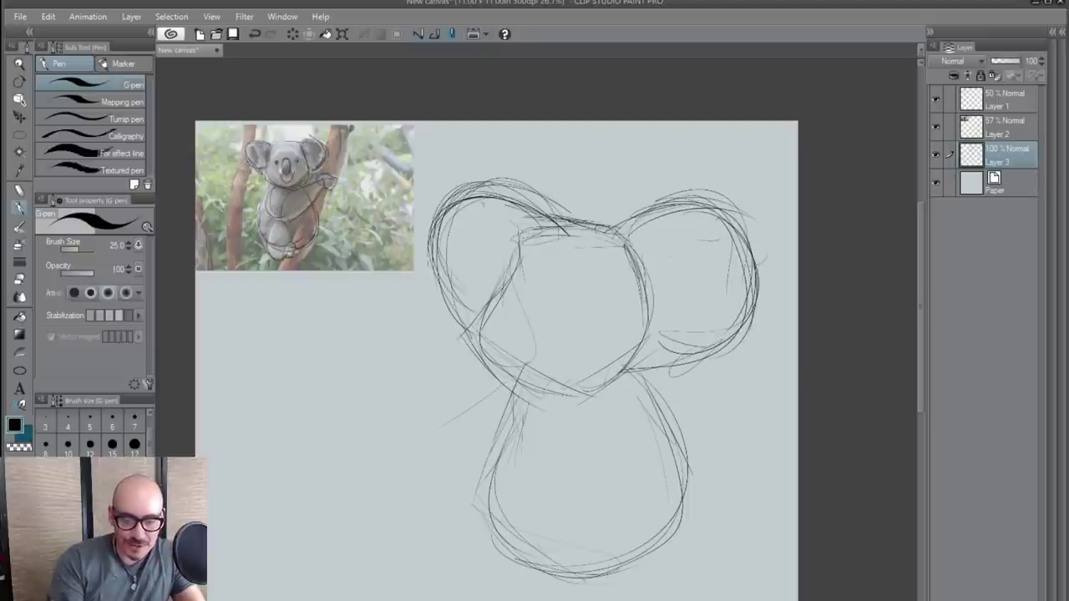
left_click_drag(434, 209, 442, 325)
left_click_drag(469, 197, 535, 186)
left_click_drag(461, 263, 465, 321)
mouse_move(611, 230)
left_mouse_down()
mouse_move(749, 264)
mouse_move(673, 354)
left_mouse_up()
left_click_drag(708, 362, 655, 370)
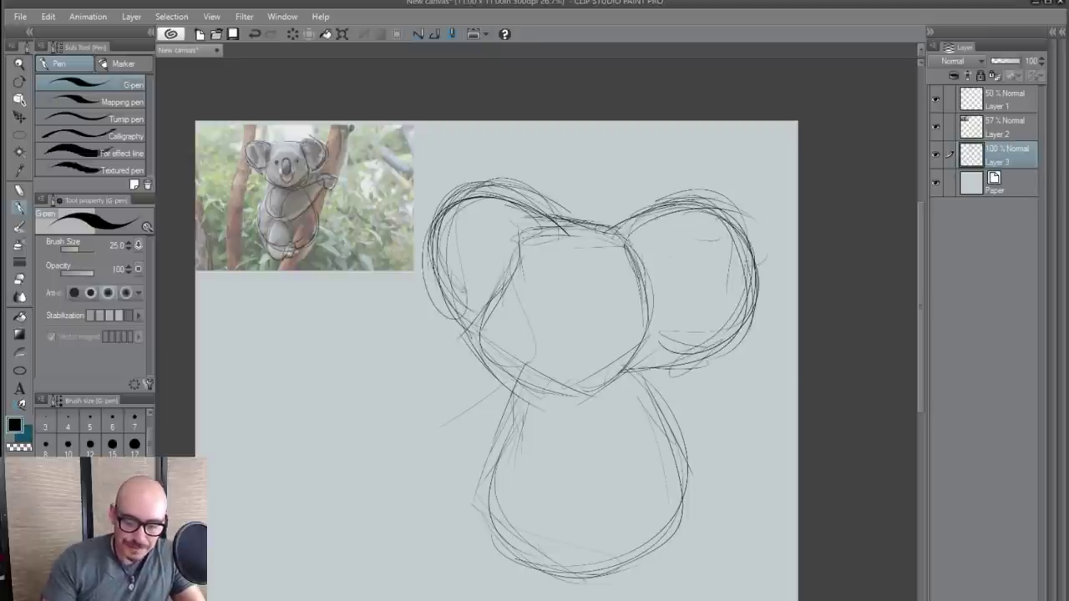
left_click_drag(439, 266, 491, 353)
- Draw the face's vertical centre guideline, long oval nose, small eyes, curved muzzle and open mouth
left_click_drag(562, 239, 549, 365)
left_click_drag(555, 284, 550, 367)
left_click_drag(553, 250, 541, 376)
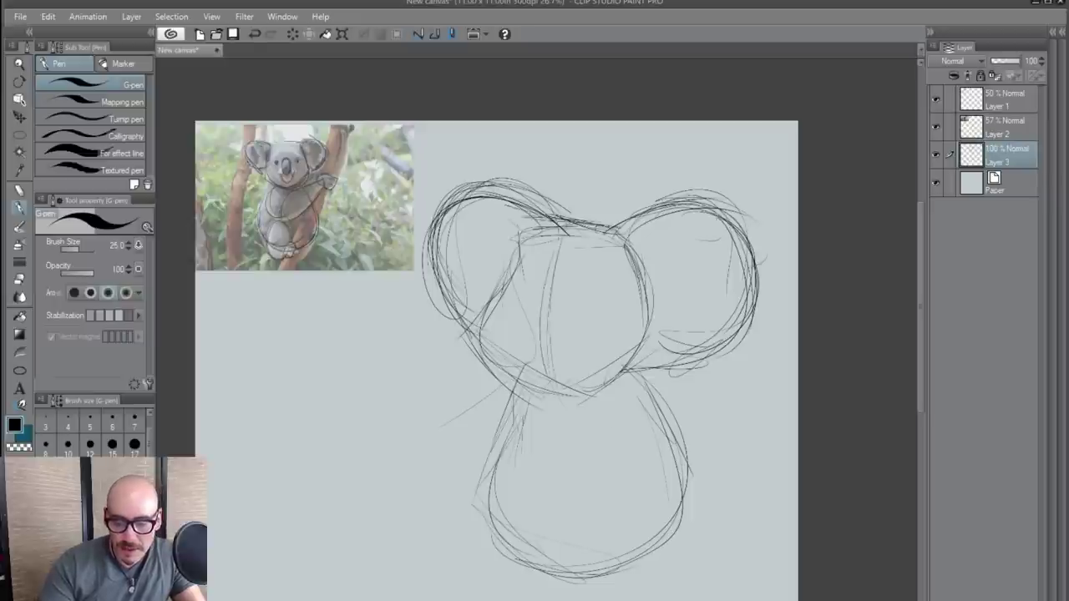
mouse_move(585, 288)
left_mouse_down()
mouse_move(524, 283)
mouse_move(540, 342)
left_mouse_up()
left_click_drag(548, 276, 535, 339)
mouse_move(556, 269)
left_mouse_down()
mouse_move(535, 311)
mouse_move(537, 353)
mouse_move(562, 344)
mouse_move(536, 293)
mouse_move(561, 334)
mouse_move(516, 357)
left_mouse_up()
mouse_move(522, 365)
left_mouse_down()
mouse_move(532, 373)
mouse_move(589, 358)
left_mouse_up()
left_click_drag(577, 348, 572, 359)
left_click_drag(551, 324, 592, 325)
mouse_move(590, 343)
left_mouse_down()
mouse_move(581, 362)
mouse_move(549, 375)
left_mouse_up()
mouse_move(524, 335)
left_mouse_down()
mouse_move(514, 350)
mouse_move(547, 376)
left_mouse_up()
mouse_move(597, 326)
left_mouse_down()
mouse_move(538, 374)
mouse_move(588, 365)
mouse_move(580, 376)
left_mouse_up()
left_click_drag(540, 379, 585, 361)
- Strengthen the cheeks and jawline, widening the cheek beneath the right ear
mouse_move(483, 313)
left_mouse_down()
mouse_move(457, 359)
mouse_move(535, 408)
left_mouse_up()
left_click_drag(481, 371, 665, 378)
mouse_move(660, 284)
left_mouse_down()
mouse_move(645, 396)
mouse_move(575, 412)
left_mouse_up()
left_click_drag(666, 364, 627, 234)
left_click_drag(632, 269, 671, 361)
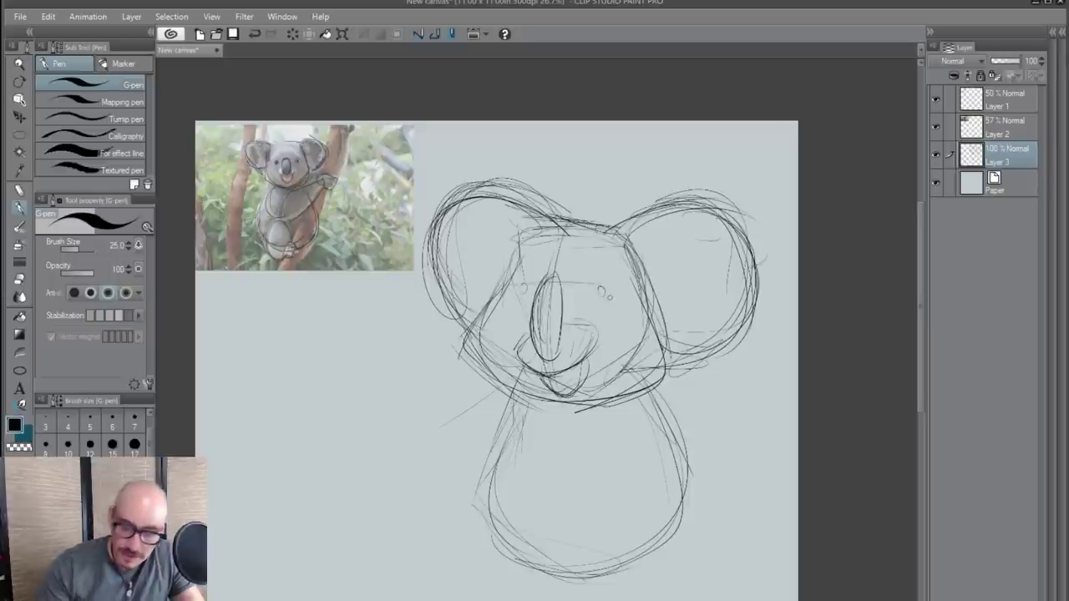
- Add brow marks above the eyes, inner contours in both ears and an outer stroke along the body's left side
left_click_drag(586, 261, 607, 253)
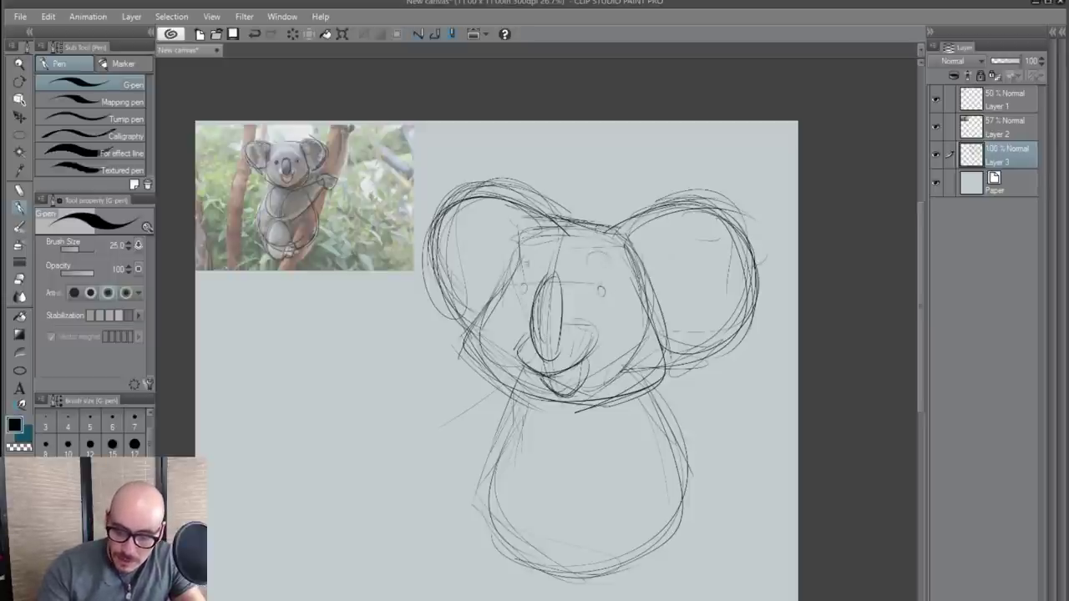
left_click_drag(457, 258, 474, 322)
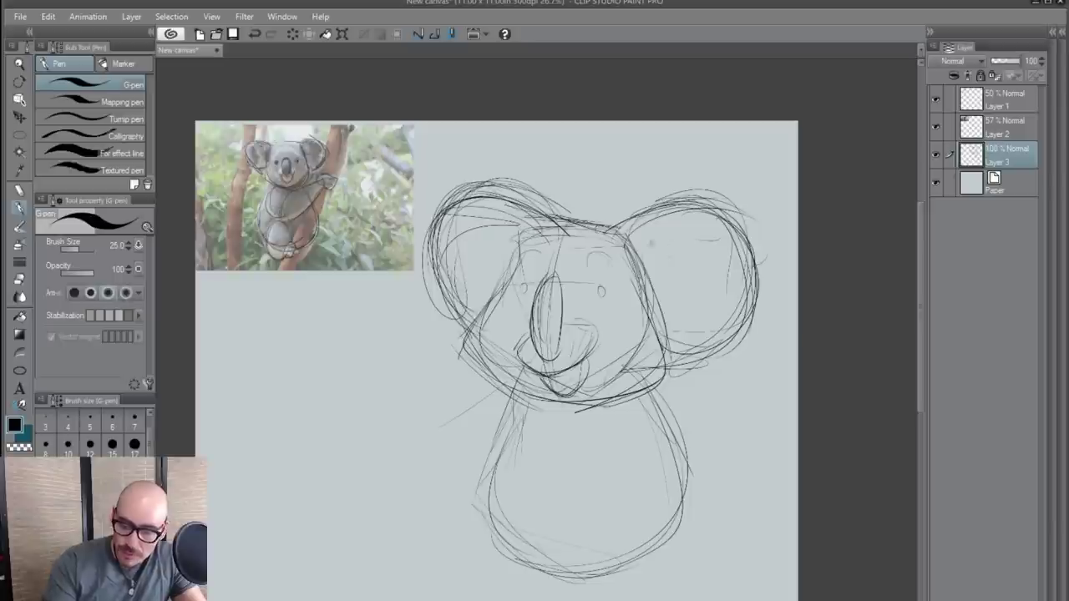
left_click_drag(628, 232, 713, 212)
left_click_drag(681, 232, 721, 324)
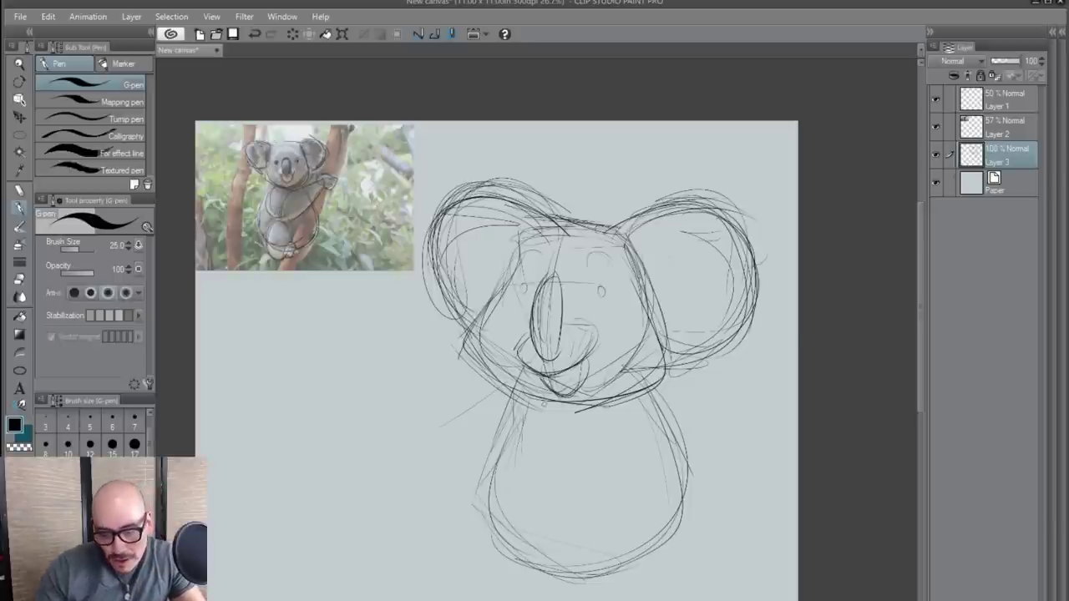
left_click_drag(491, 438, 473, 481)
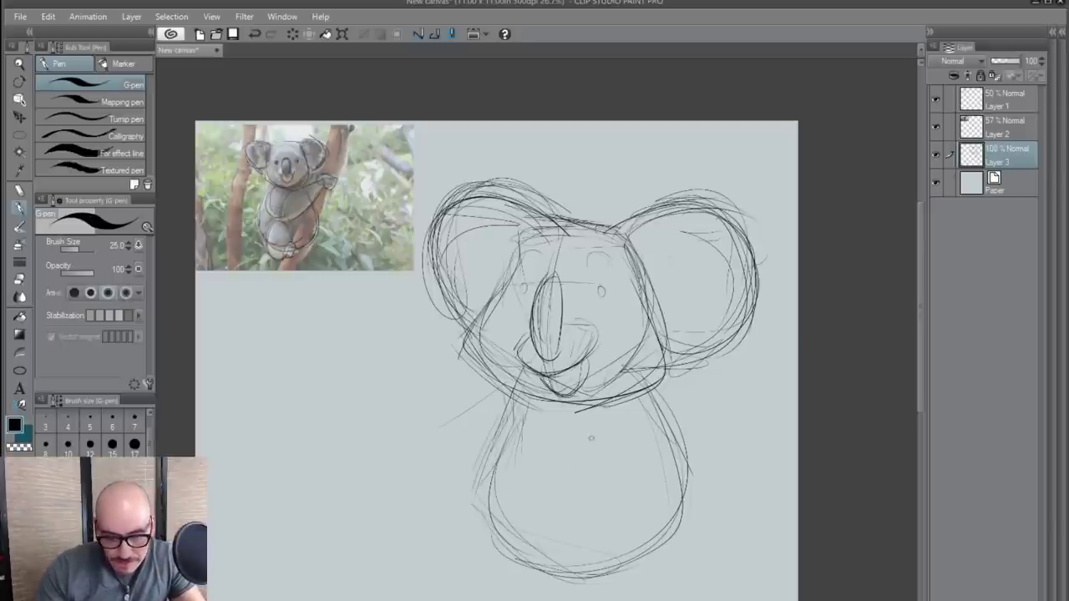
- Try roughing in a raised arm at the body's left side and a neckline below the chin
mouse_move(442, 371)
left_mouse_down()
mouse_move(490, 382)
mouse_move(463, 433)
mouse_move(531, 491)
left_mouse_up()
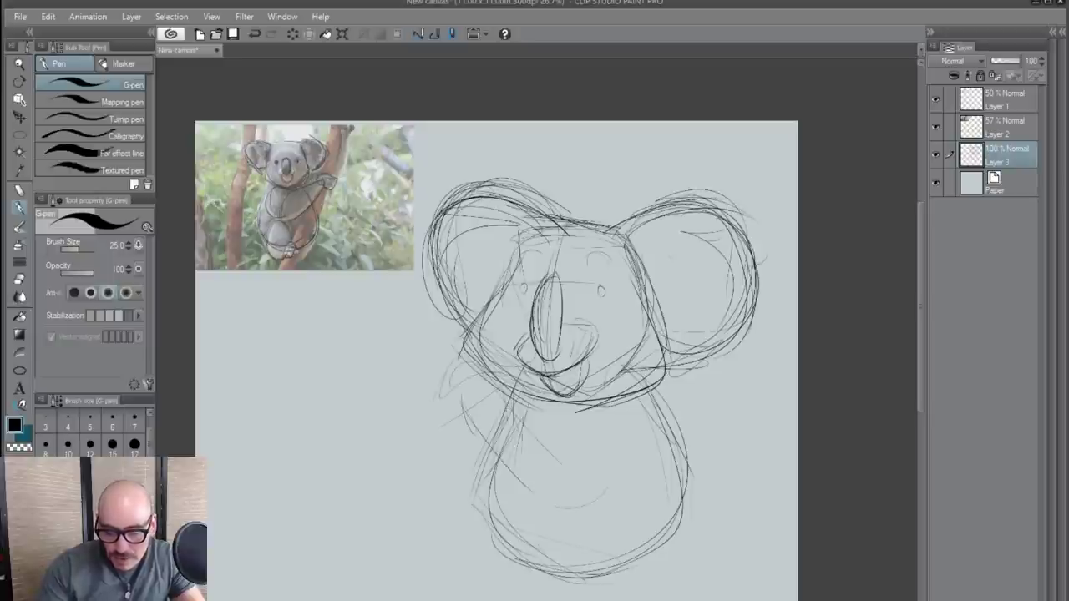
left_click_drag(532, 386, 631, 384)
left_click_drag(553, 402, 640, 420)
left_click_drag(456, 351, 432, 388)
left_click_drag(446, 378, 505, 469)
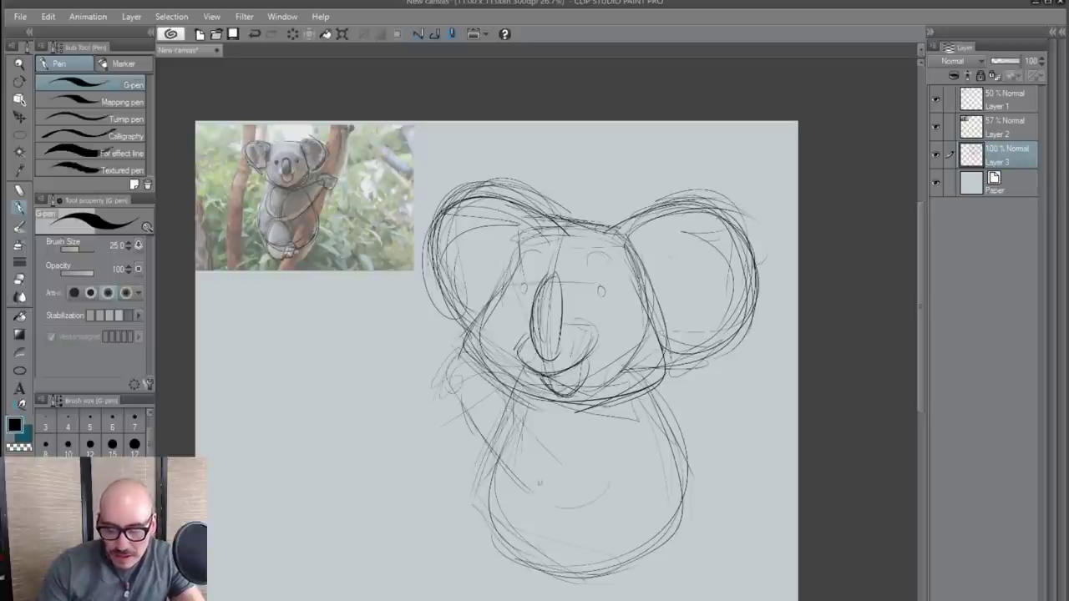
- Try sketching rounded legs, with an oval on the lower belly and curved thigh lines above it
mouse_move(480, 428)
left_mouse_down()
mouse_move(432, 501)
mouse_move(488, 541)
left_mouse_up()
mouse_move(603, 473)
left_mouse_down()
mouse_move(548, 558)
mouse_move(628, 543)
left_mouse_up()
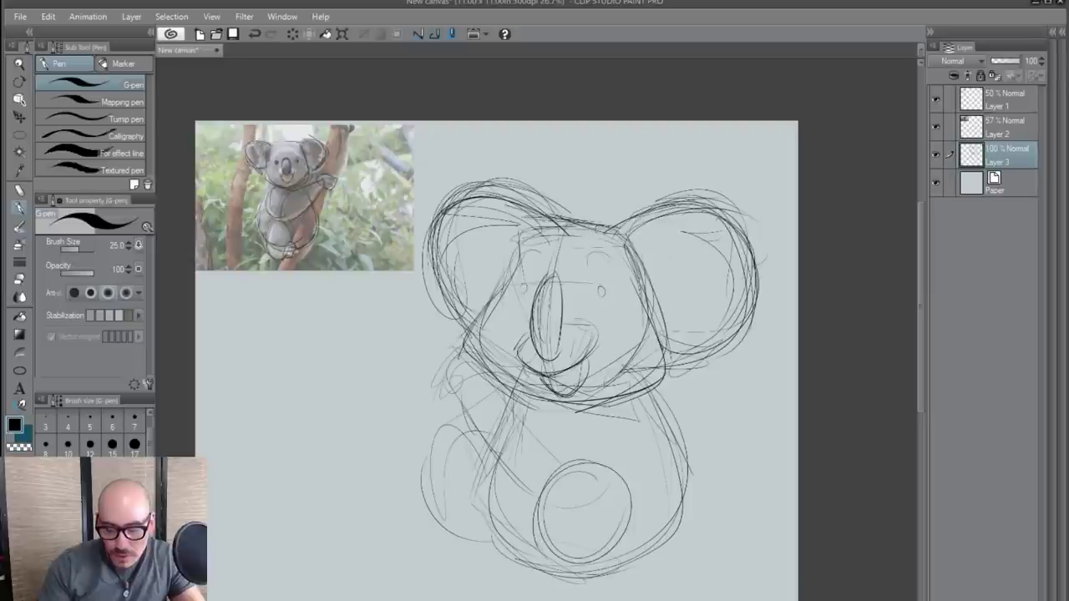
left_click_drag(539, 553, 610, 558)
left_click_drag(542, 492, 652, 474)
mouse_move(628, 434)
left_mouse_down()
mouse_move(562, 486)
mouse_move(671, 451)
left_mouse_up()
left_click_drag(650, 416, 556, 464)
left_click_drag(613, 439, 546, 472)
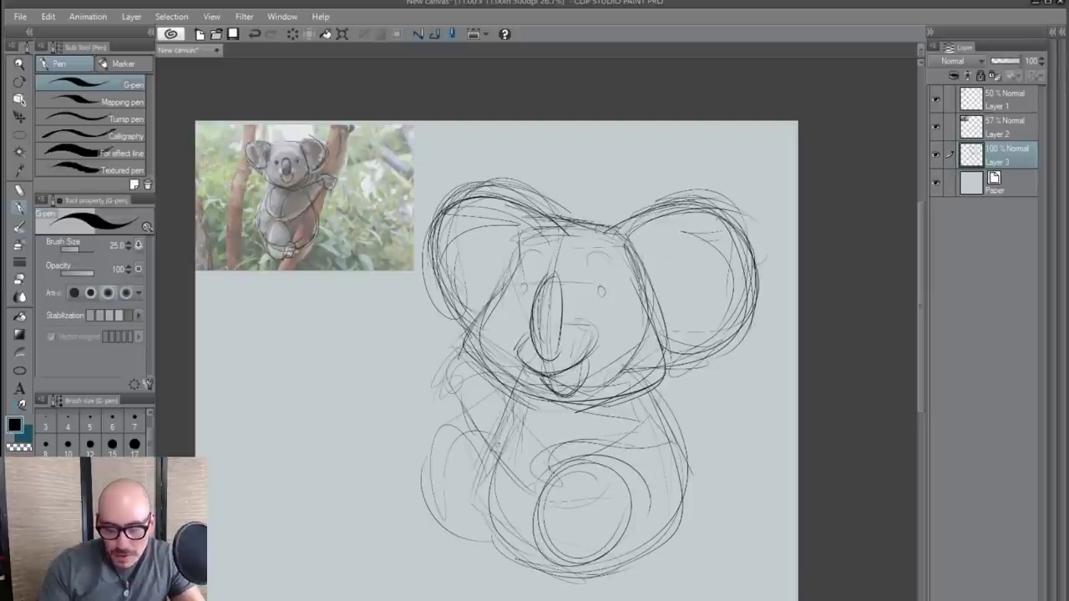
- Try sketching the left arm hanging from the shoulder across the side of the body
left_click_drag(485, 394, 508, 470)
mouse_move(498, 387)
left_mouse_down()
mouse_move(459, 411)
mouse_move(481, 451)
left_mouse_up()
mouse_move(445, 392)
left_mouse_down()
mouse_move(505, 431)
mouse_move(475, 456)
left_mouse_up()
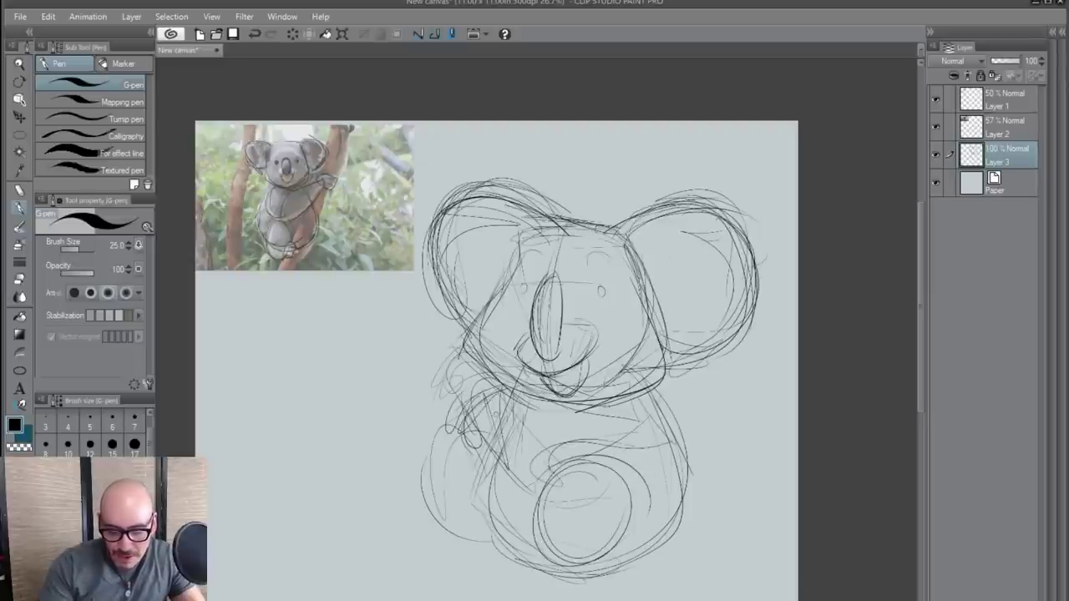
left_click_drag(501, 421, 539, 489)
mouse_move(500, 380)
left_mouse_down()
mouse_move(453, 409)
mouse_move(449, 433)
left_mouse_up()
mouse_move(449, 433)
left_mouse_down()
mouse_move(502, 499)
mouse_move(529, 454)
left_mouse_up()
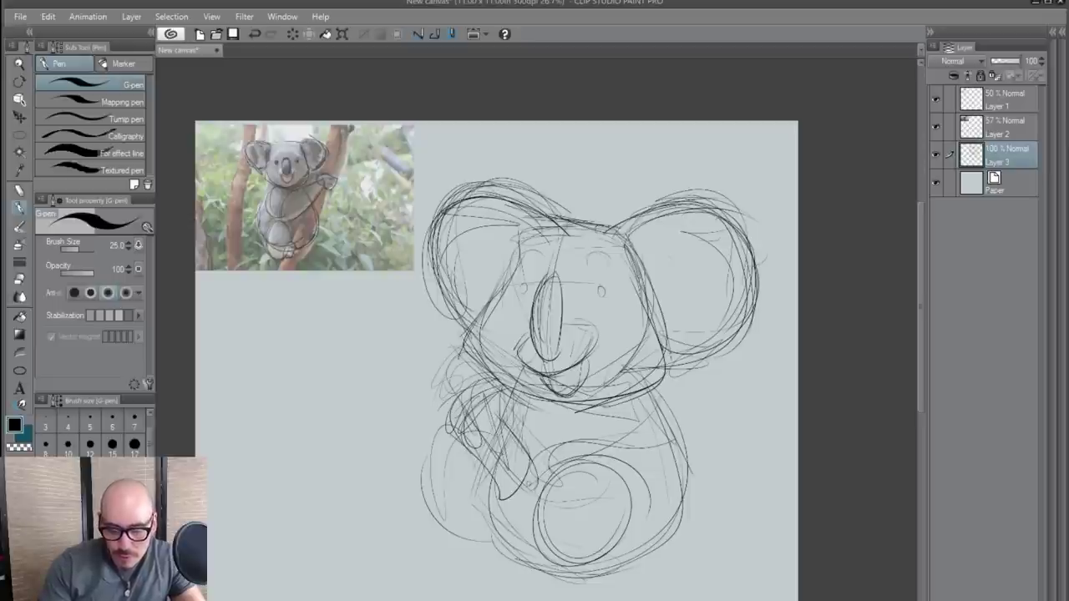
- Try sketching the right arm from the shoulder down to the hip, with bent-knee contours across the belly
left_click_drag(585, 425, 529, 466)
mouse_move(543, 486)
left_mouse_down()
mouse_move(598, 478)
mouse_move(659, 494)
left_mouse_up()
left_click_drag(606, 442, 664, 456)
left_click_drag(650, 401, 700, 518)
left_click_drag(706, 468, 633, 503)
left_click_drag(648, 387, 708, 499)
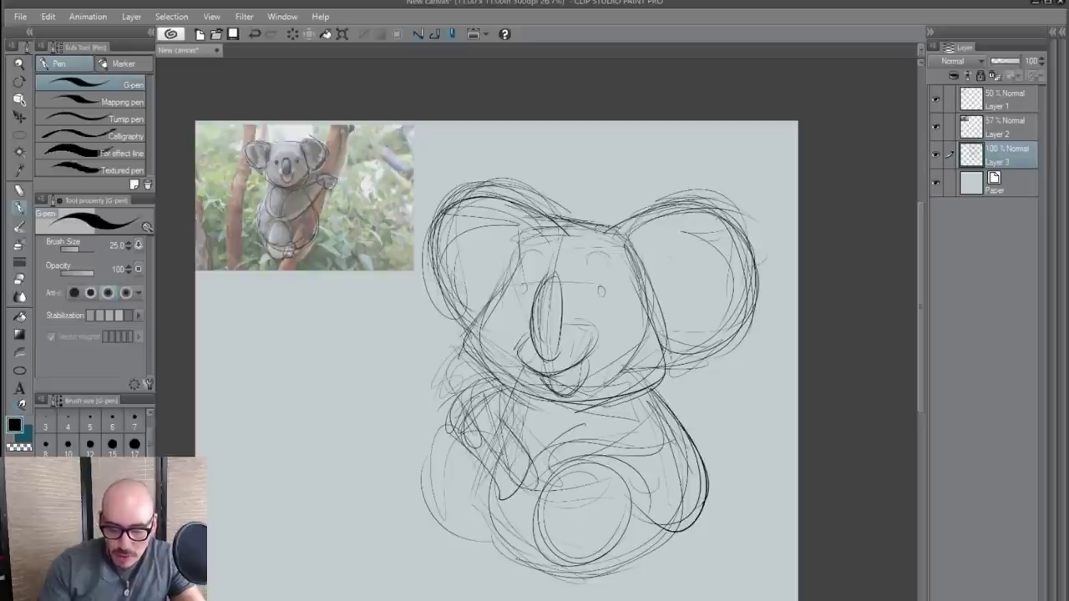
left_click_drag(668, 452, 700, 508)
mouse_move(666, 451)
left_mouse_down()
mouse_move(544, 471)
mouse_move(686, 489)
left_mouse_up()
left_click_drag(561, 447, 683, 483)
left_click_drag(643, 436, 707, 476)
left_click_drag(656, 395, 705, 503)
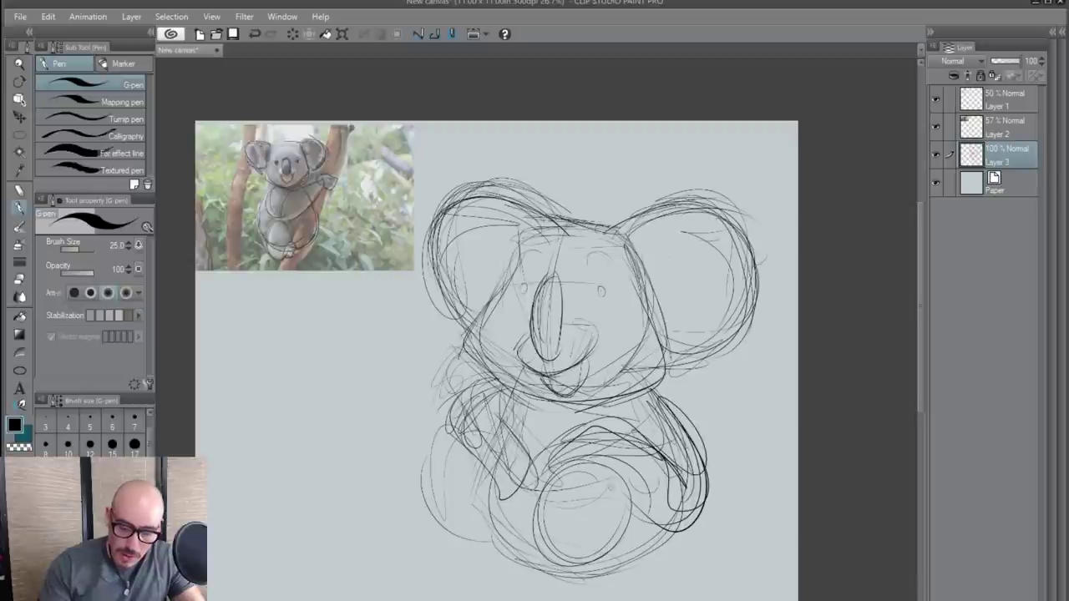
- Try shaping the left paw and leg, with extra limb strokes beyond the body's left side
left_click_drag(437, 482, 477, 483)
left_click_drag(510, 451, 451, 560)
mouse_move(476, 485)
left_mouse_down()
mouse_move(521, 451)
mouse_move(476, 505)
left_mouse_up()
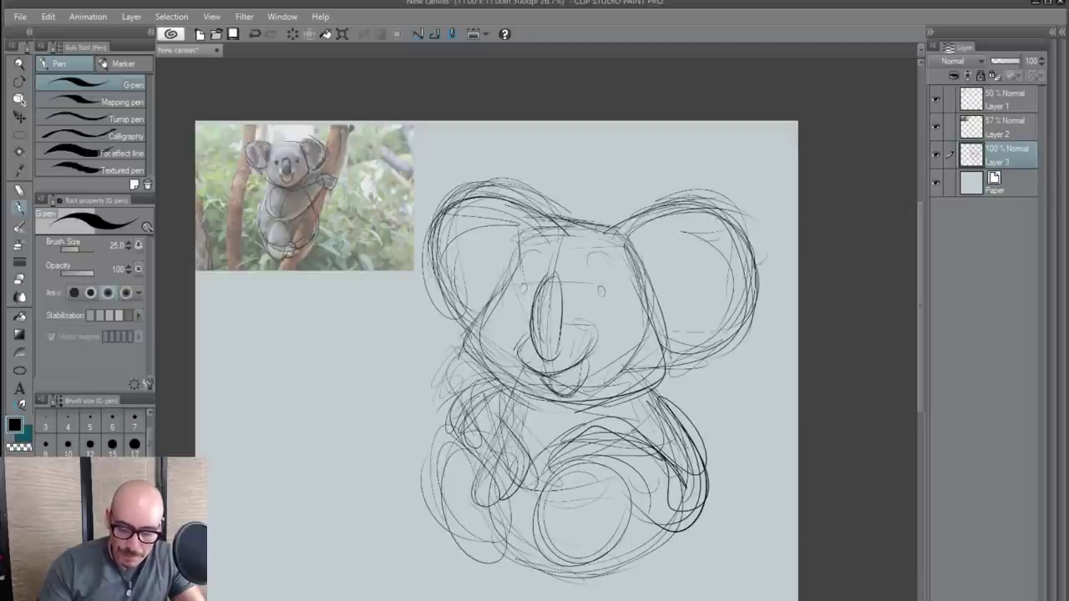
left_click_drag(433, 461, 442, 516)
left_click_drag(417, 458, 402, 491)
left_click_drag(494, 385, 390, 465)
left_click_drag(414, 385, 401, 498)
mouse_move(413, 381)
left_mouse_down()
mouse_move(493, 413)
mouse_move(468, 406)
left_mouse_up()
- Undo the arm and leg strokes back to the plain head and pear-shaped body
key("ctrl+z")
key("ctrl+z")
key("ctrl+z")
key("ctrl+z")
key("ctrl+z")
key("ctrl+z")
key("ctrl+z")
key("ctrl+z")
key("ctrl+z")
key("ctrl+z")
key("ctrl+z")
key("ctrl+z")
key("ctrl+z")
key("ctrl+z")
key("ctrl+z")
key("ctrl+z")
key("ctrl+z")
key("ctrl+z")
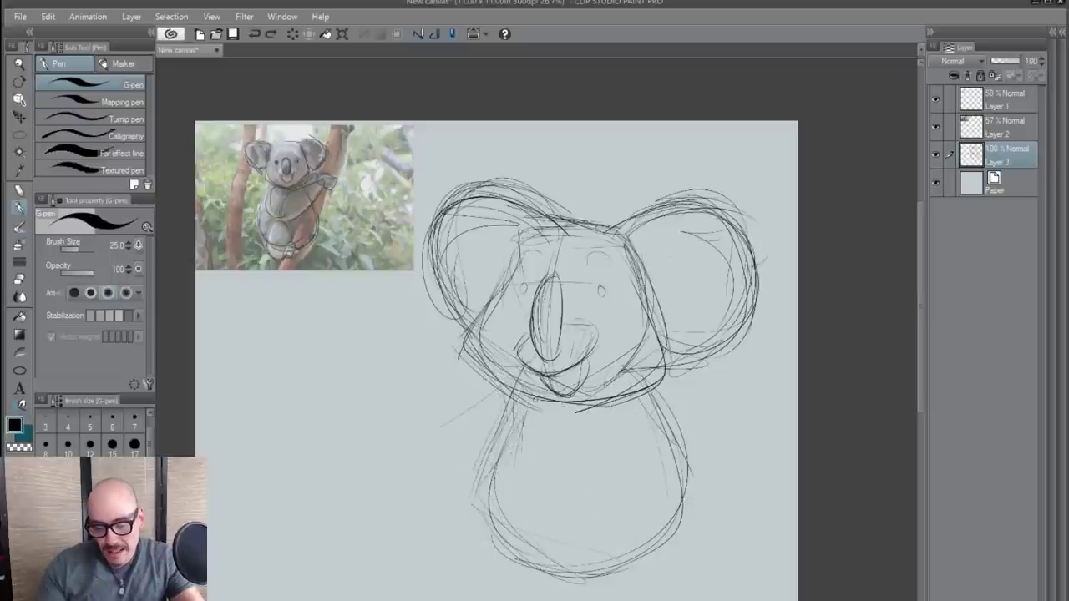
- Redraw the shoulders, sides and base of the body with heavier strokes, starting a curve outside the lower left
mouse_move(510, 393)
left_mouse_down()
mouse_move(533, 446)
mouse_move(489, 501)
mouse_move(588, 568)
mouse_move(686, 398)
left_mouse_up()
left_click_drag(686, 508, 559, 576)
mouse_move(511, 463)
left_mouse_down()
mouse_move(458, 545)
mouse_move(501, 575)
left_mouse_up()
left_click_drag(610, 391, 595, 565)
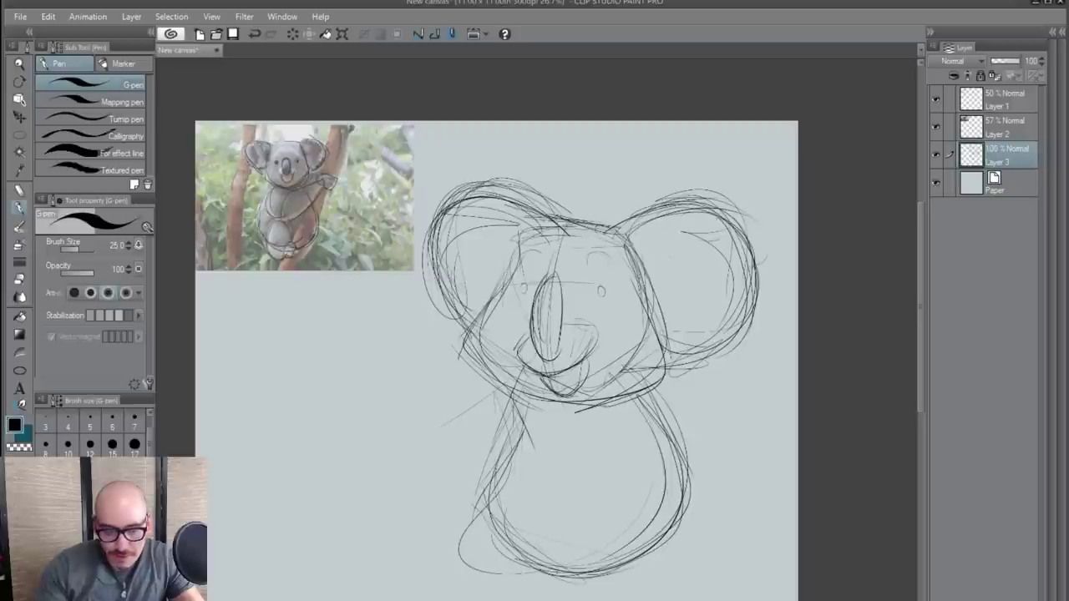
mouse_move(625, 526)
left_mouse_down()
mouse_move(523, 571)
mouse_move(625, 538)
left_mouse_up()
left_click_drag(618, 369, 674, 561)
left_click_drag(678, 480, 493, 533)
- Sketch a rounded haunch outside the body's left side and reinforce the body's side and base curves
left_click_drag(516, 401, 534, 440)
left_click_drag(512, 381, 523, 571)
mouse_move(510, 420)
left_mouse_down()
mouse_move(449, 452)
mouse_move(648, 546)
left_mouse_up()
left_click_drag(464, 511, 644, 558)
left_click_drag(630, 384, 687, 555)
left_click_drag(686, 484, 598, 569)
left_click_drag(506, 396, 520, 462)
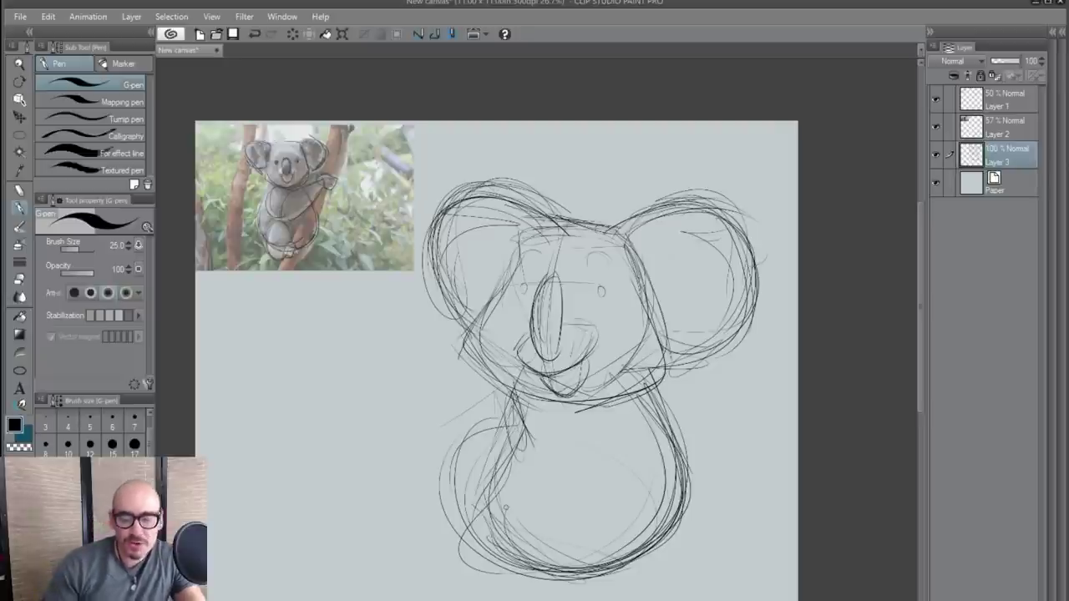
- Sketch sweeping leg contours across the lower belly and around the outer right hip
left_click_drag(666, 423, 664, 497)
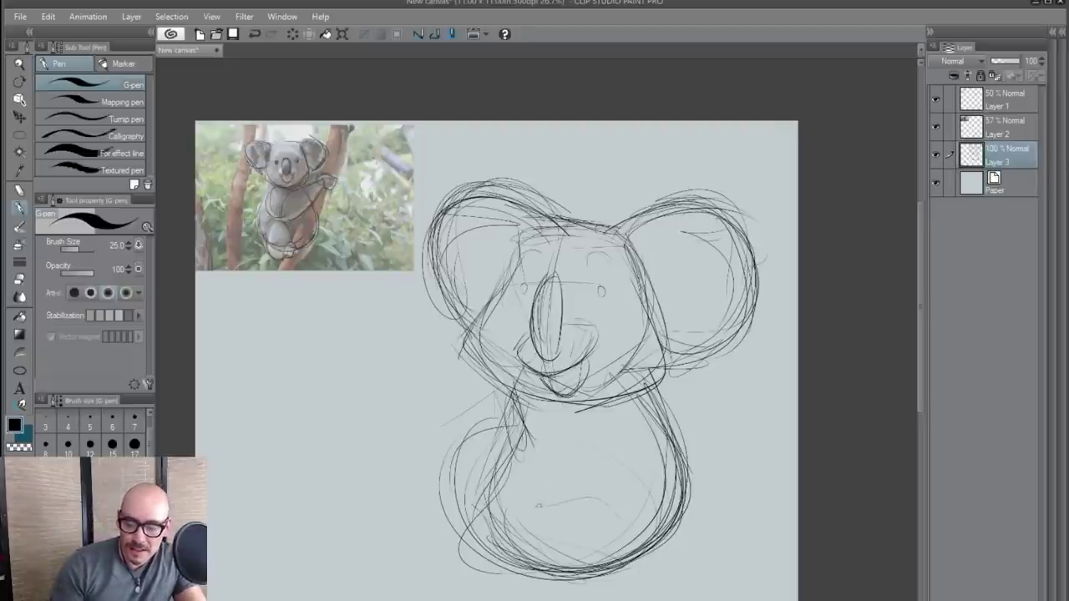
left_click_drag(543, 498, 451, 551)
left_click_drag(661, 406, 598, 494)
mouse_move(668, 505)
left_mouse_down()
mouse_move(508, 523)
mouse_move(543, 560)
left_mouse_up()
left_click_drag(588, 473, 642, 468)
left_click_drag(482, 506, 635, 555)
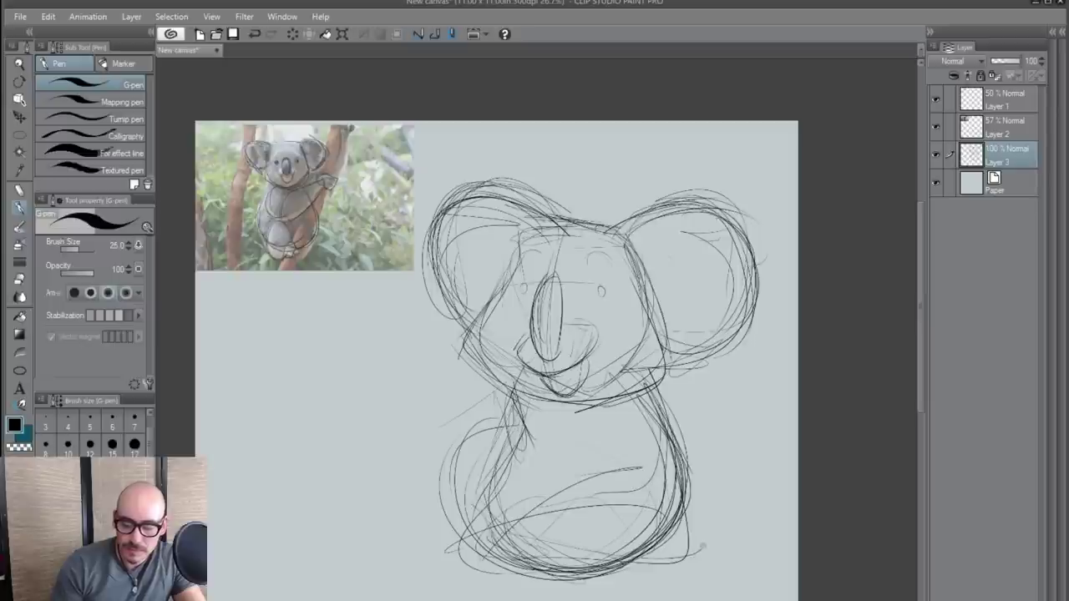
left_click_drag(665, 396, 695, 548)
mouse_move(700, 481)
left_mouse_down()
mouse_move(687, 560)
mouse_move(661, 572)
left_mouse_up()
mouse_move(651, 482)
left_mouse_down()
mouse_move(534, 480)
mouse_move(461, 519)
left_mouse_up()
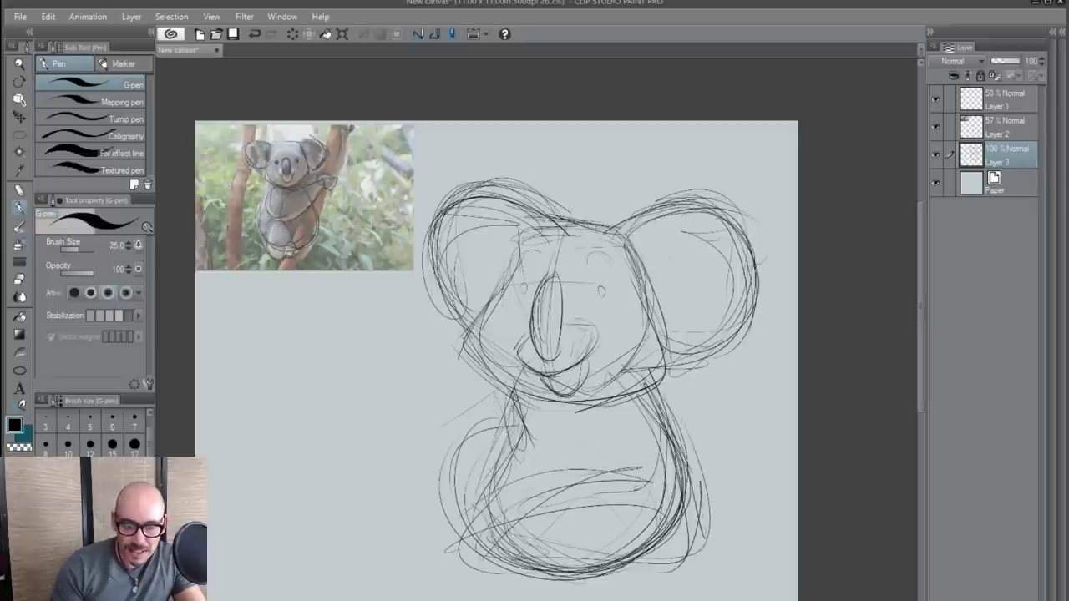
- Sketch an angled arm line across the belly and reinforce the folded leg's contours along the lower body and right hip
left_click_drag(599, 427, 571, 506)
mouse_move(673, 400)
left_mouse_down()
mouse_move(597, 478)
mouse_move(687, 563)
left_mouse_up()
left_click_drag(640, 531, 560, 528)
left_click_drag(579, 486, 444, 552)
- Sketch a raised, bent leg outside the body's left side, with layered curves for the knee, shin and inner edge
left_click_drag(504, 423, 411, 456)
left_click_drag(411, 413, 391, 521)
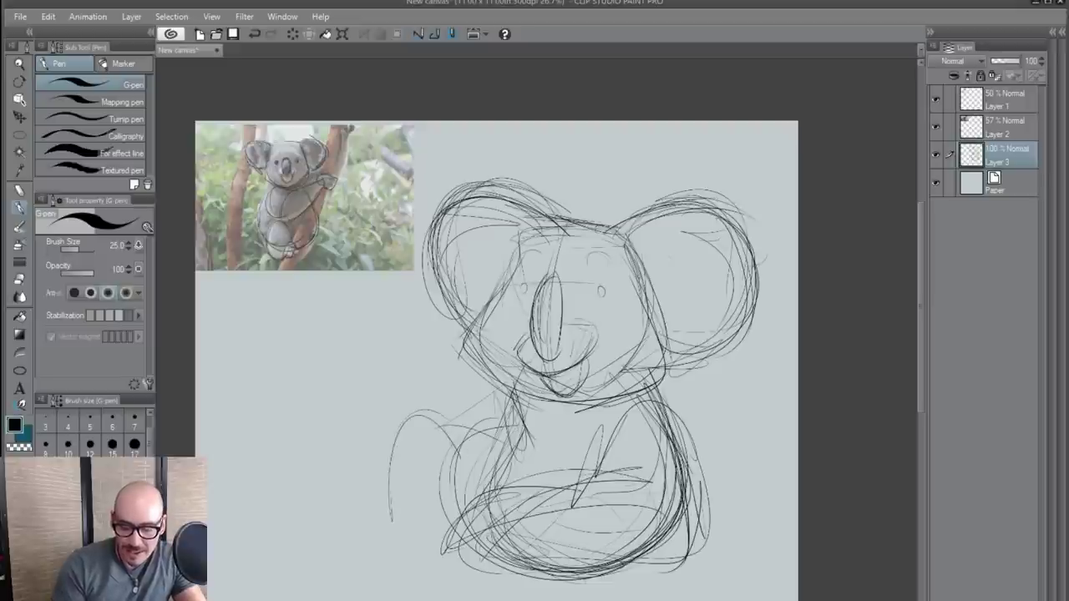
left_click_drag(454, 418, 383, 439)
left_click_drag(389, 429, 378, 493)
left_click_drag(405, 462, 408, 494)
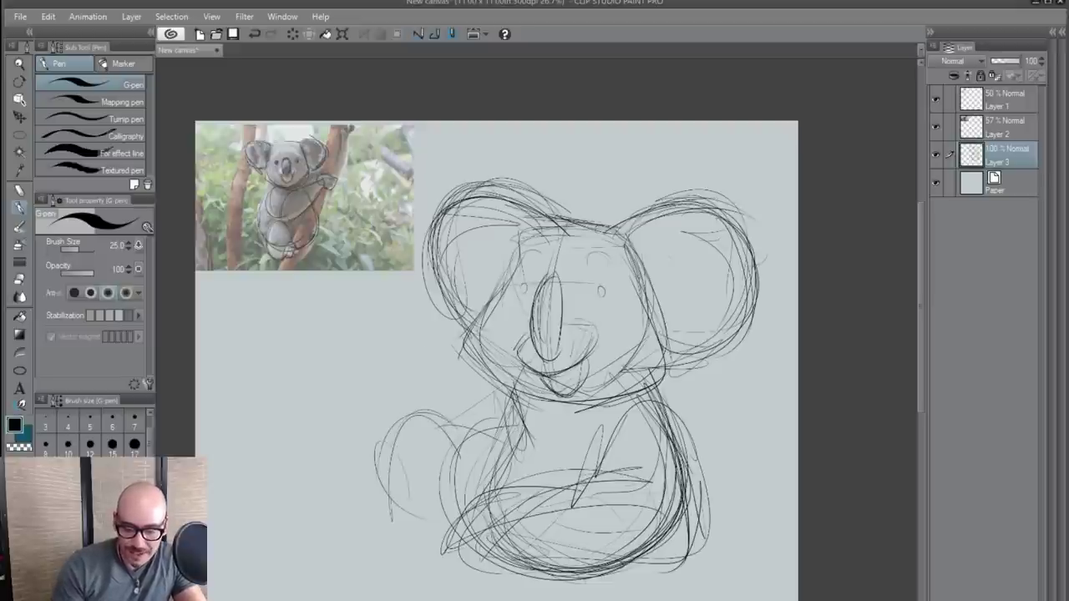
left_click_drag(528, 428, 451, 483)
left_click_drag(457, 435, 451, 537)
left_click_drag(473, 396, 396, 441)
left_click_drag(418, 389, 380, 518)
mouse_move(403, 409)
left_mouse_down()
mouse_move(383, 493)
mouse_move(386, 543)
left_mouse_up()
- Add a rounded foot with toes below the raised leg and draw a ground line across both sides of the koala
mouse_move(443, 501)
left_mouse_down()
mouse_move(391, 551)
mouse_move(351, 552)
left_mouse_up()
mouse_move(390, 508)
left_mouse_down()
mouse_move(374, 521)
mouse_move(442, 557)
mouse_move(353, 557)
mouse_move(297, 573)
left_mouse_up()
left_click_drag(287, 552, 495, 564)
left_click_drag(680, 568, 777, 566)
left_click_drag(669, 550, 798, 558)
mouse_move(317, 551)
left_mouse_down()
mouse_move(225, 554)
mouse_move(501, 533)
left_mouse_up()
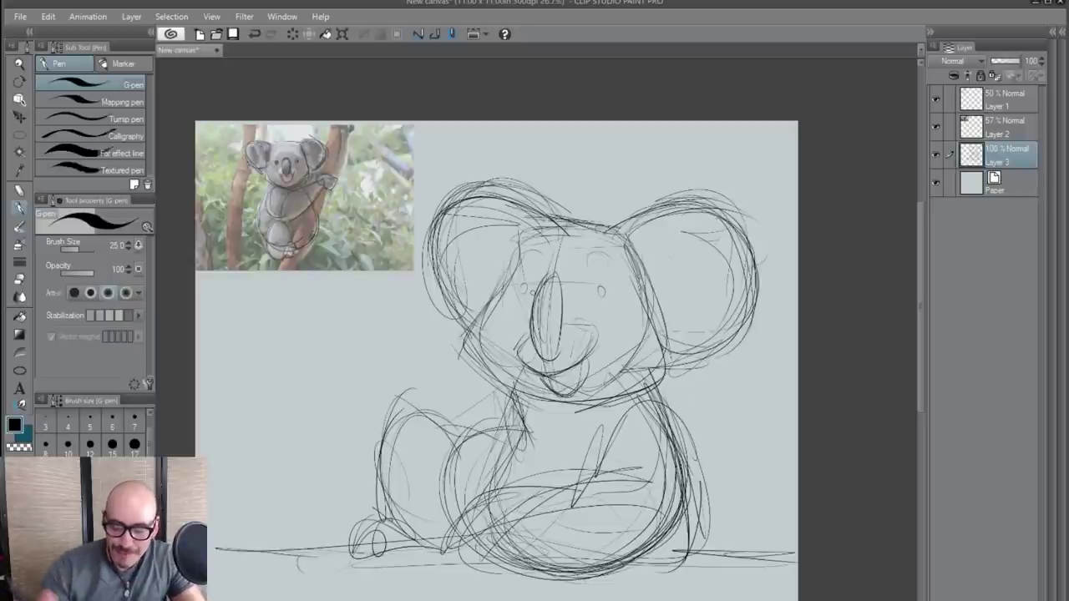
- Replace the open mouth and round eyes with a curved mouth line low on the muzzle and narrow, half-closed eyes
mouse_move(516, 330)
left_mouse_down()
mouse_move(534, 375)
mouse_move(553, 388)
mouse_move(593, 335)
left_mouse_up()
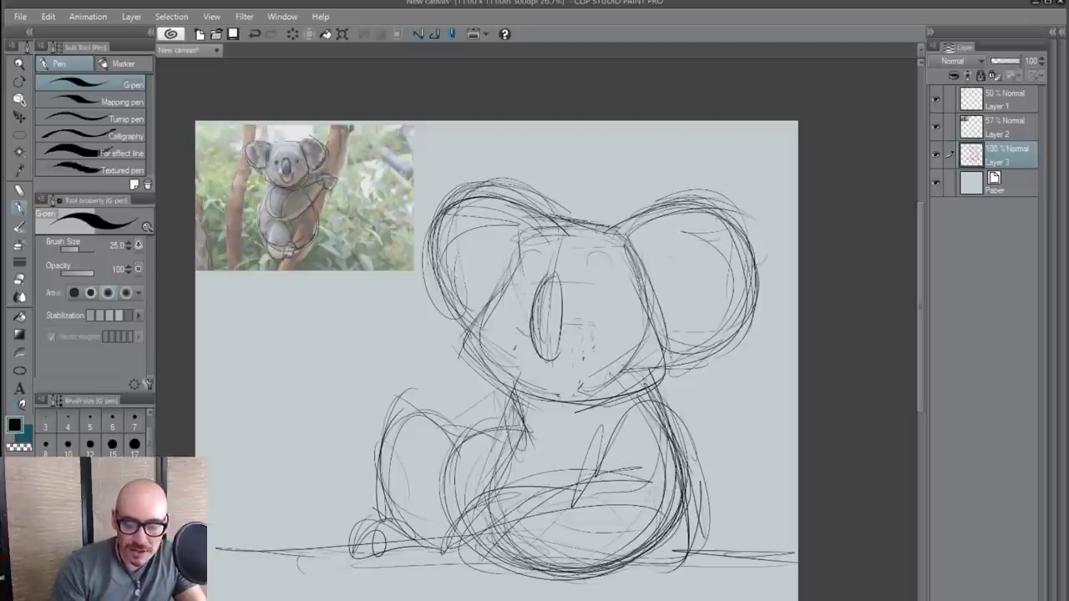
left_click_drag(515, 341, 565, 362)
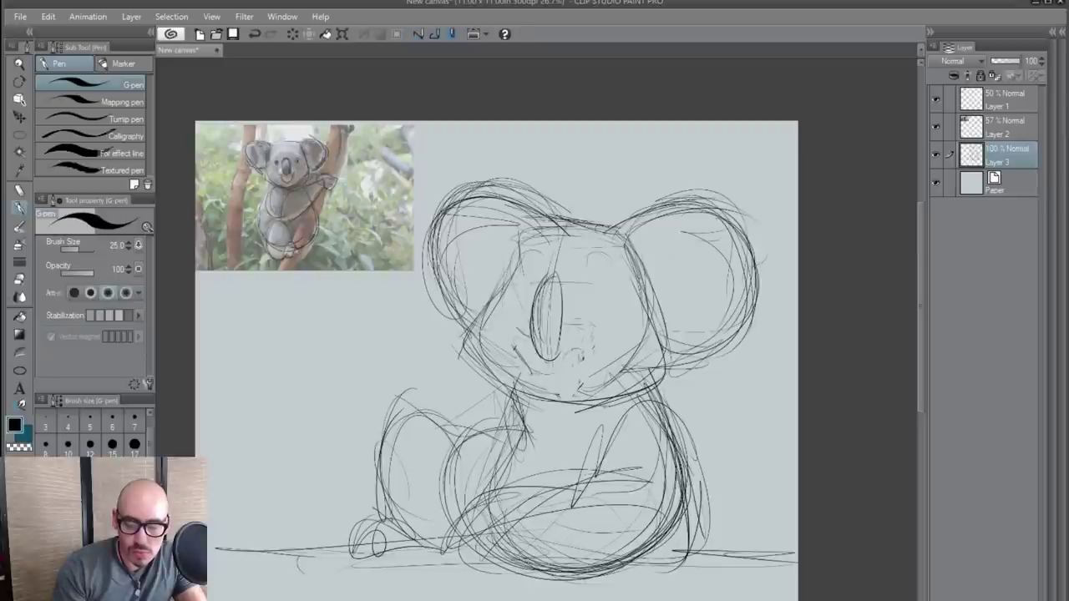
left_click_drag(519, 370, 550, 388)
mouse_move(529, 379)
left_mouse_down()
mouse_move(567, 385)
mouse_move(557, 386)
left_mouse_up()
left_click_drag(512, 328, 518, 361)
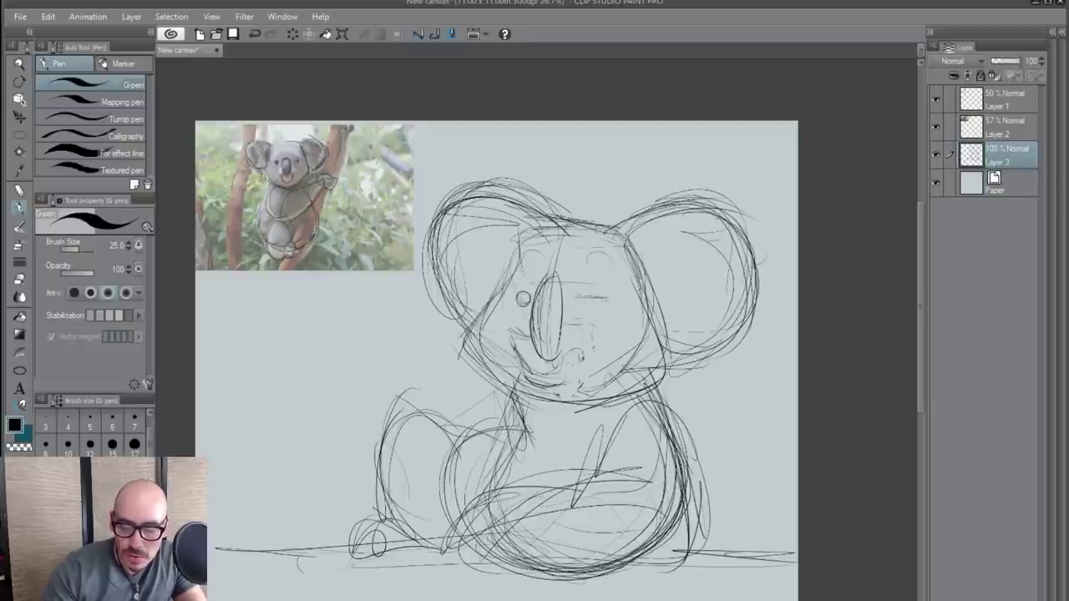
left_click_drag(582, 300, 608, 303)
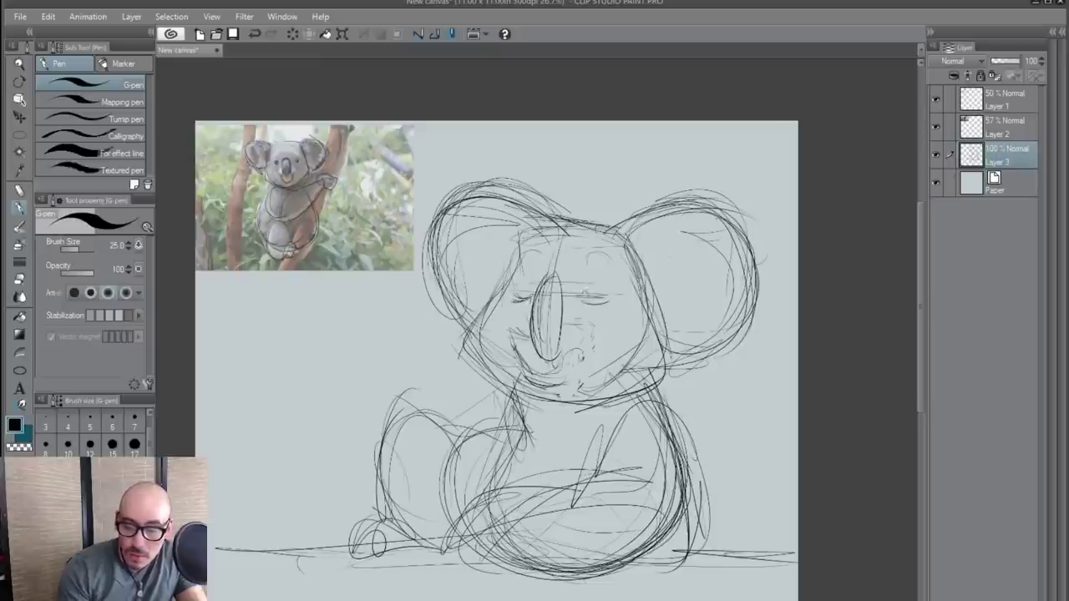
left_click_drag(585, 295, 614, 299)
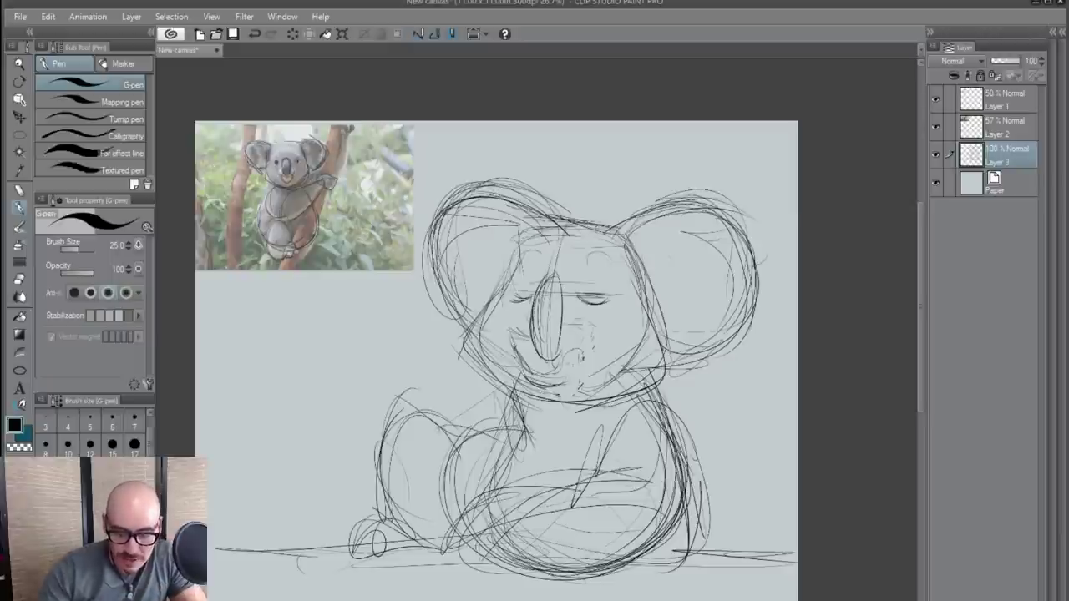
- Sketch a hand with curled fingers in front of the raised knee and connect it to the shoulder with forearm curves
mouse_move(471, 455)
left_mouse_down()
mouse_move(436, 480)
mouse_move(475, 439)
mouse_move(418, 451)
mouse_move(455, 492)
mouse_move(434, 418)
mouse_move(472, 409)
mouse_move(476, 485)
left_mouse_up()
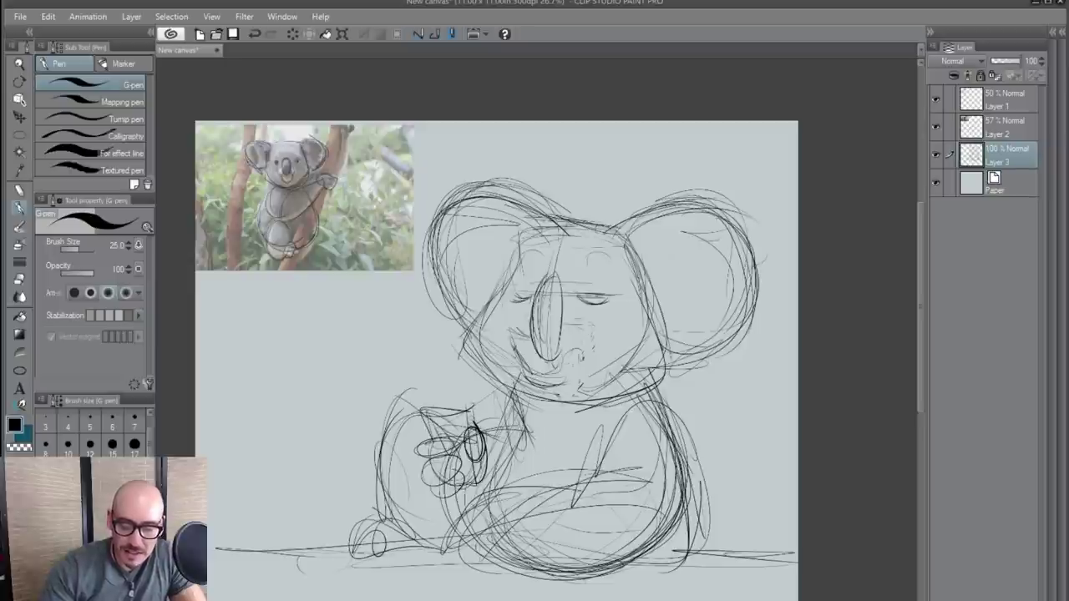
left_click_drag(464, 417, 509, 431)
left_click_drag(486, 387, 464, 425)
mouse_move(497, 388)
left_mouse_down()
mouse_move(493, 451)
mouse_move(517, 418)
mouse_move(451, 505)
mouse_move(468, 502)
left_mouse_up()
mouse_move(522, 420)
left_mouse_down()
mouse_move(484, 476)
mouse_move(509, 489)
left_mouse_up()
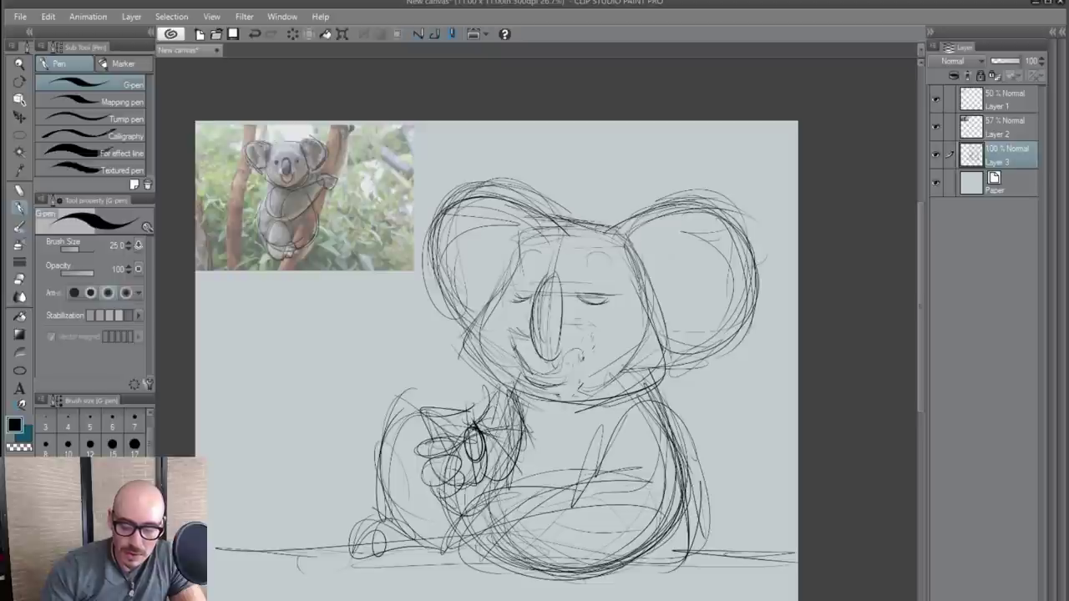
- Draw an object held in the hand, with a straight handle and a cross-hatched wedge-shaped head beside the left cheek
mouse_move(501, 385)
left_mouse_down()
mouse_move(471, 426)
mouse_move(434, 364)
left_mouse_up()
mouse_move(430, 414)
left_mouse_down()
mouse_move(401, 364)
mouse_move(409, 338)
left_mouse_up()
mouse_move(392, 382)
left_mouse_down()
mouse_move(383, 340)
mouse_move(380, 386)
mouse_move(425, 351)
mouse_move(409, 391)
left_mouse_up()
mouse_move(386, 351)
left_mouse_down()
mouse_move(421, 378)
mouse_move(396, 389)
left_mouse_up()
mouse_move(428, 356)
left_mouse_down()
mouse_move(446, 335)
mouse_move(426, 372)
left_mouse_up()
left_click_drag(421, 373, 389, 402)
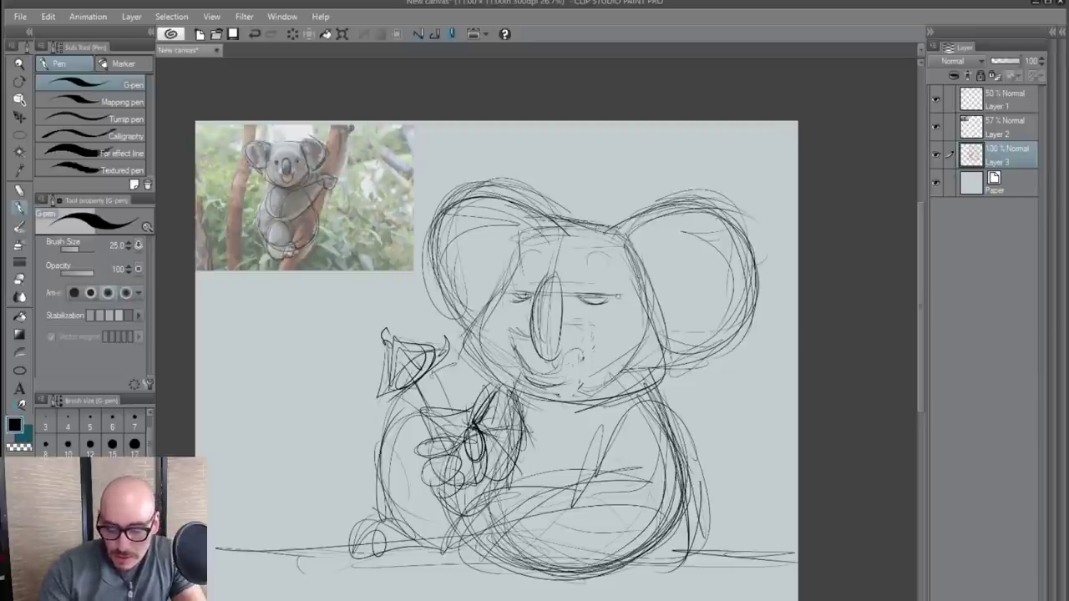
- Add a pupil to the right eye, reshape the nose into a pointed oval, and darken the mouth and muzzle curves
left_click_drag(601, 300, 608, 304)
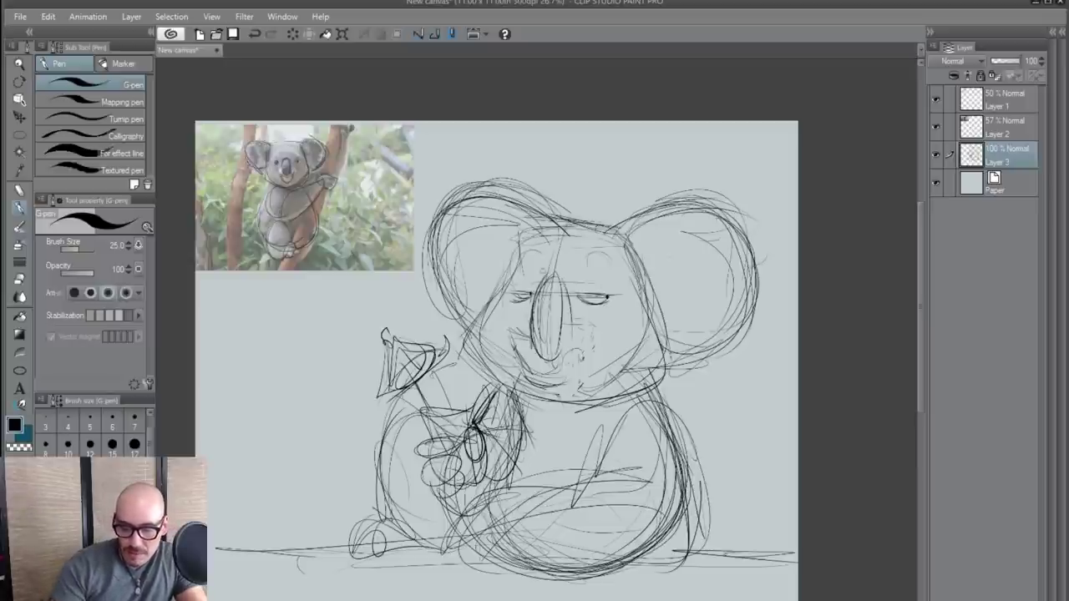
mouse_move(537, 277)
left_mouse_down()
mouse_move(523, 350)
mouse_move(555, 364)
mouse_move(573, 357)
mouse_move(557, 281)
left_mouse_up()
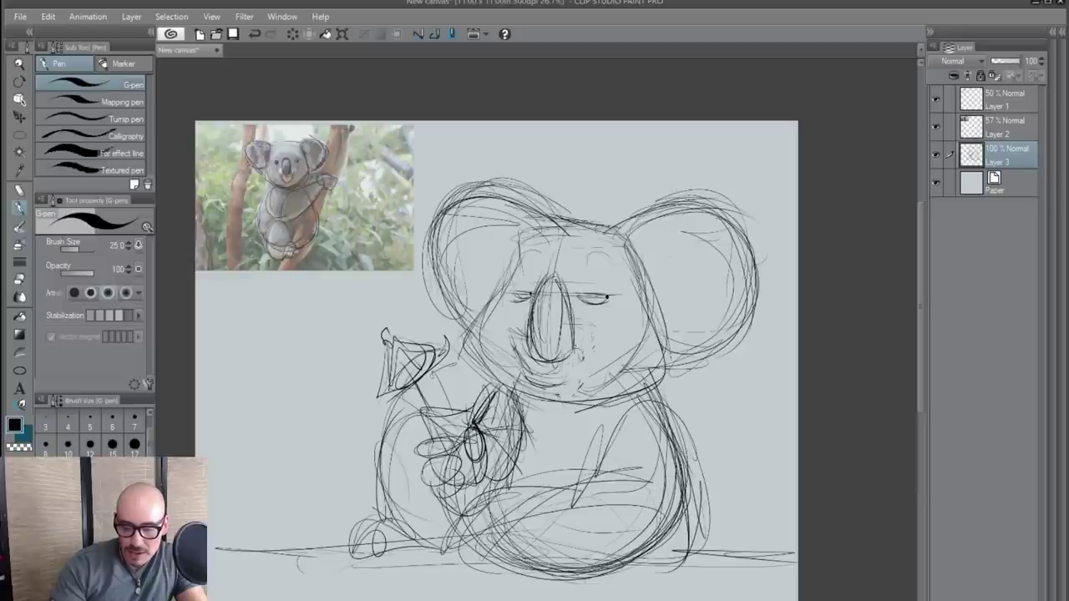
left_click_drag(573, 330, 539, 354)
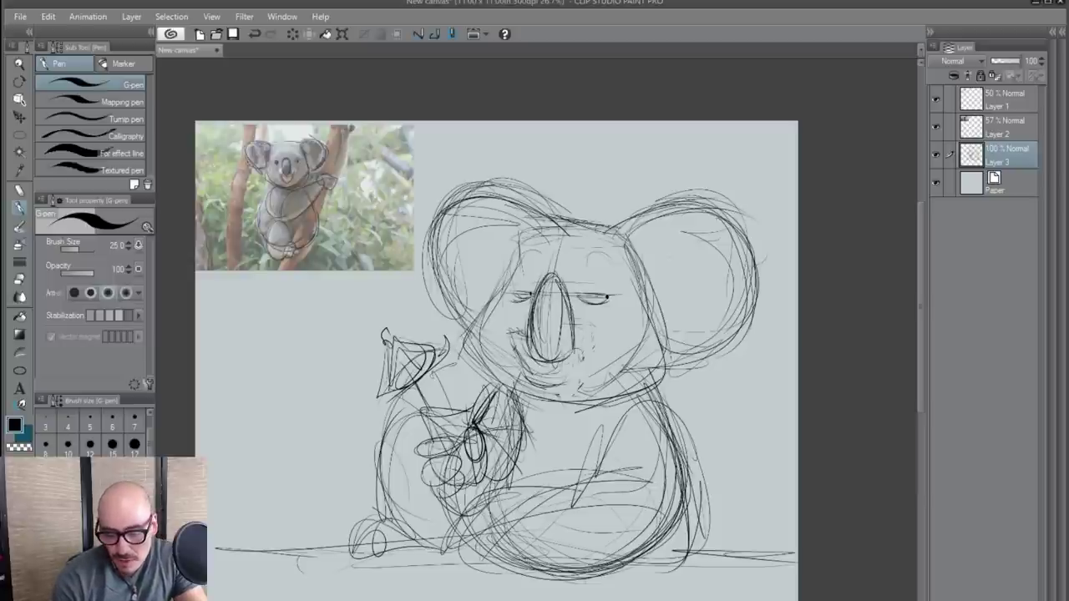
mouse_move(535, 368)
left_mouse_down()
mouse_move(582, 351)
mouse_move(596, 360)
mouse_move(588, 368)
left_mouse_up()
left_click_drag(568, 317, 588, 365)
left_click_drag(516, 339, 577, 355)
- Go over both ears with heavier contours, adding jagged fur strokes along their outer and lower edges
mouse_move(571, 234)
left_mouse_down()
mouse_move(441, 219)
mouse_move(422, 241)
mouse_move(442, 318)
mouse_move(465, 337)
left_mouse_up()
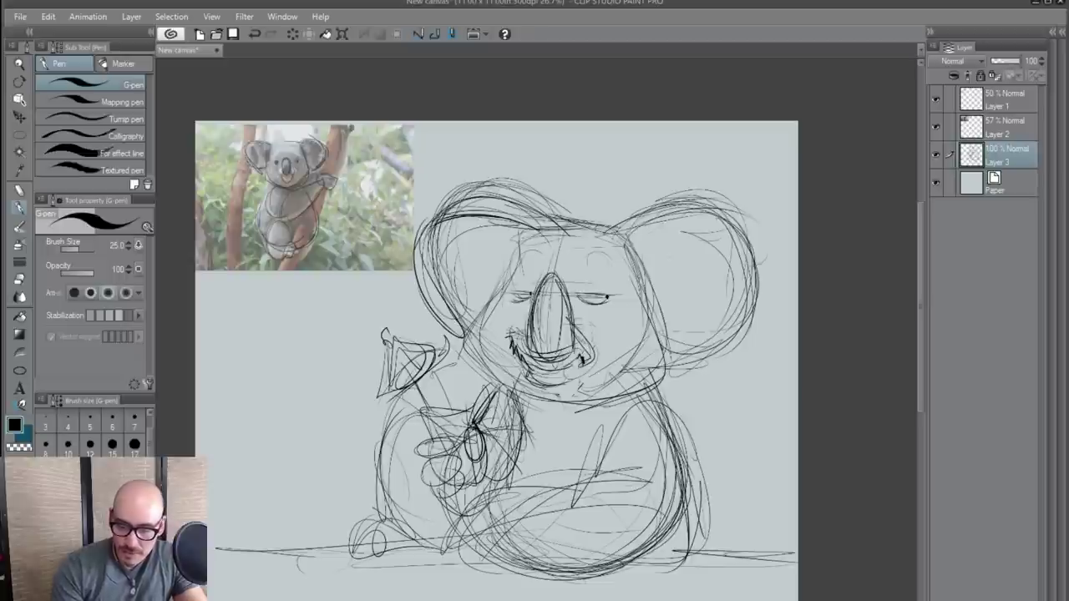
mouse_move(617, 229)
left_mouse_down()
mouse_move(735, 223)
mouse_move(729, 347)
mouse_move(683, 378)
left_mouse_up()
left_click_drag(765, 287, 684, 378)
mouse_move(503, 219)
left_mouse_down()
mouse_move(424, 226)
mouse_move(421, 301)
mouse_move(458, 343)
mouse_move(503, 351)
left_mouse_up()
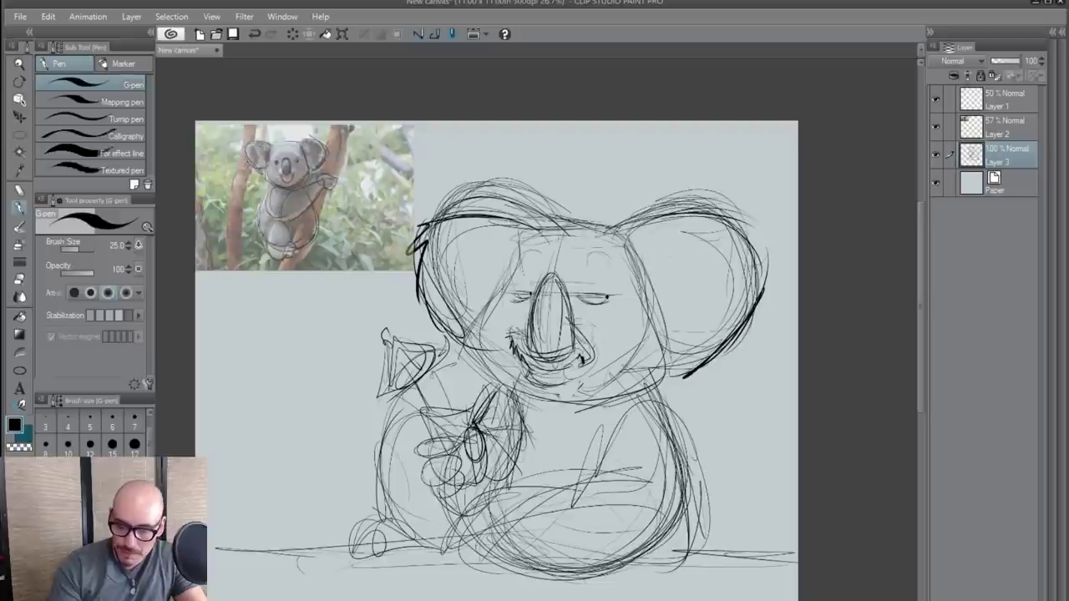
mouse_move(728, 222)
left_mouse_down()
mouse_move(748, 315)
mouse_move(706, 346)
left_mouse_up()
mouse_move(435, 325)
left_mouse_down()
mouse_move(452, 349)
mouse_move(499, 361)
left_mouse_up()
left_click_drag(745, 269, 704, 354)
left_click_drag(711, 339, 657, 362)
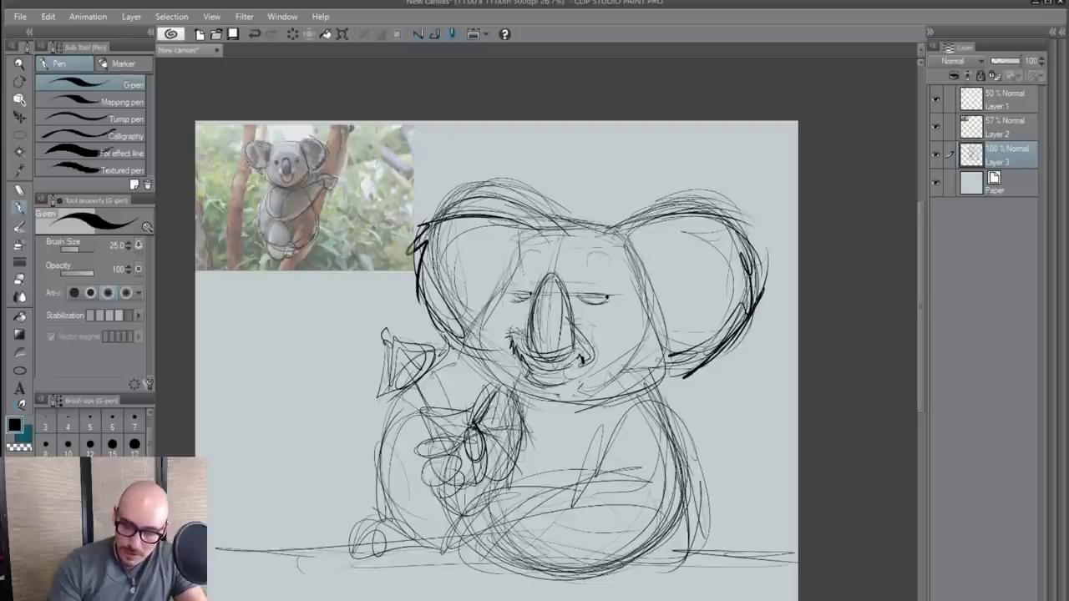
- Reinforce the right cheek and sketch heavy drooping eyelids above both eyes
left_click_drag(654, 309, 649, 364)
mouse_move(510, 287)
left_mouse_down()
mouse_move(536, 269)
mouse_move(503, 285)
mouse_move(617, 289)
left_mouse_up()
left_click_drag(568, 281, 627, 288)
left_click_drag(506, 289, 542, 279)
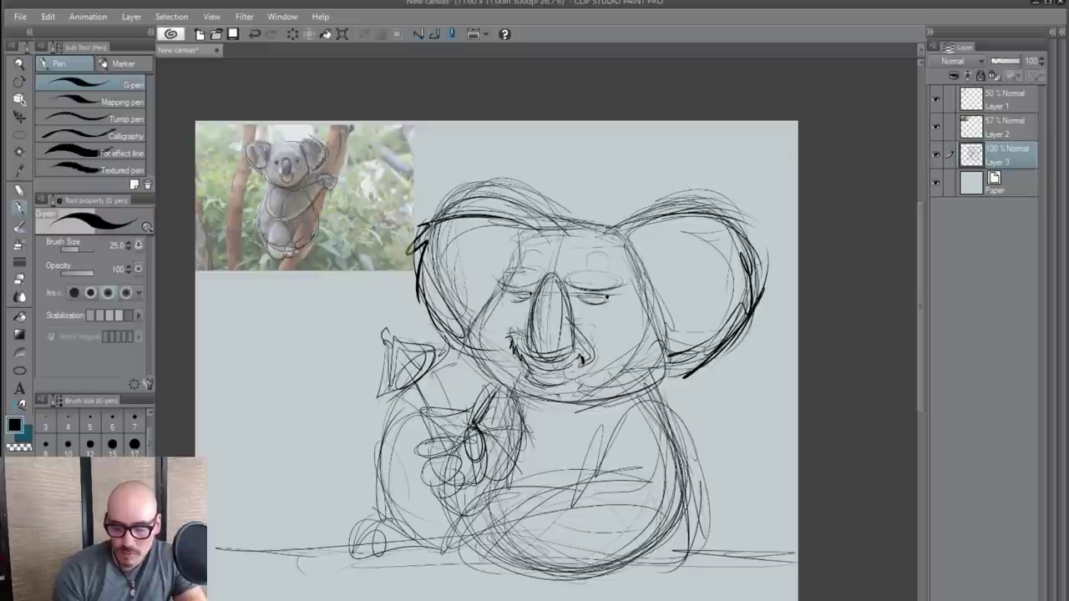
- Remove the heavy mouth strokes and leave a lightly sketched muzzle and mouth below the nose
left_click_drag(514, 345, 597, 361)
key("ctrl+z")
key("ctrl+z")
key("ctrl+z")
key("ctrl+z")
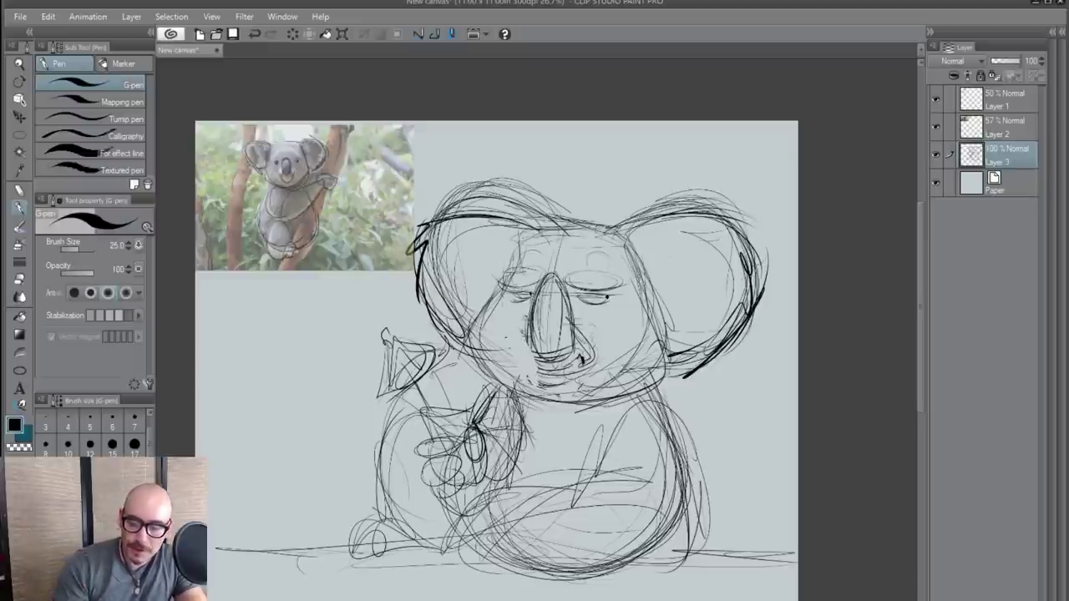
mouse_move(529, 315)
left_mouse_down()
mouse_move(509, 344)
mouse_move(579, 370)
mouse_move(594, 340)
left_mouse_up()
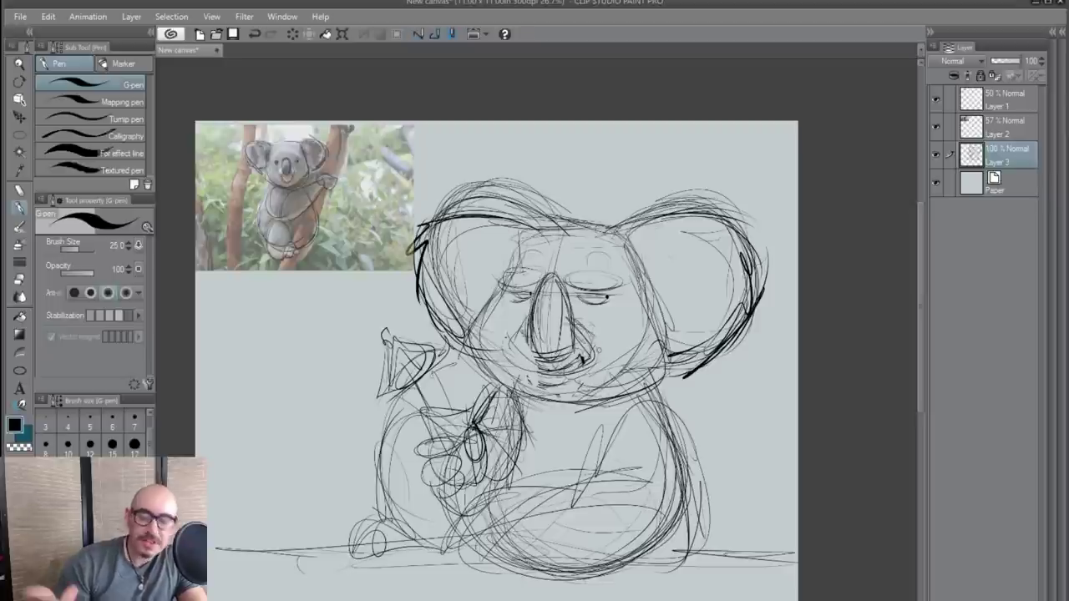
key("ctrl+z")
key("ctrl+z")
key("ctrl+z")
key("ctrl+z")
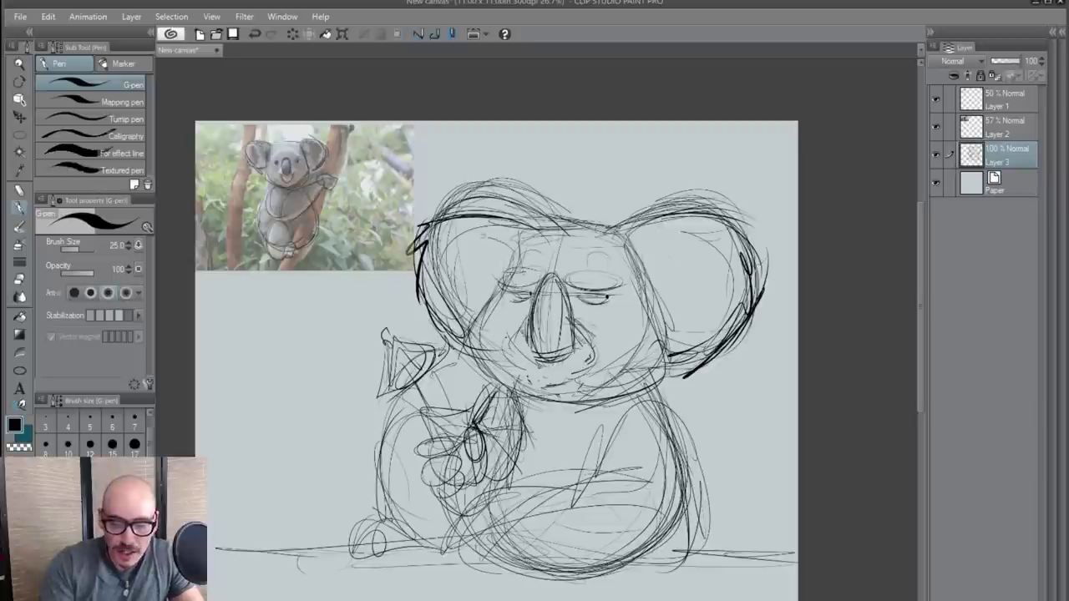
- Add fur strokes inside the left ear and darken the eyelids and both sides of the face with jagged cheek fur
mouse_move(515, 243)
left_mouse_down()
mouse_move(438, 242)
mouse_move(446, 286)
mouse_move(481, 324)
left_mouse_up()
mouse_move(451, 239)
left_mouse_down()
mouse_move(515, 235)
mouse_move(491, 299)
left_mouse_up()
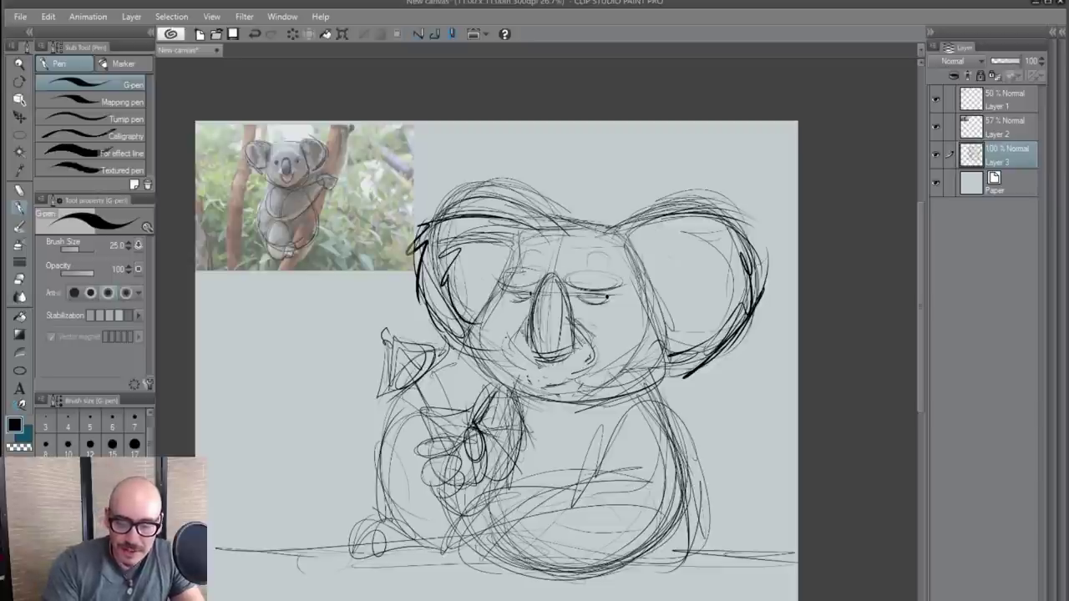
mouse_move(519, 234)
left_mouse_down()
mouse_move(493, 284)
mouse_move(595, 294)
left_mouse_up()
mouse_move(508, 286)
left_mouse_down()
mouse_move(632, 277)
mouse_move(481, 321)
mouse_move(462, 361)
mouse_move(478, 369)
left_mouse_up()
left_click_drag(483, 358, 518, 384)
key("ctrl+z")
mouse_move(487, 299)
left_mouse_down()
mouse_move(474, 376)
mouse_move(531, 398)
left_mouse_up()
mouse_move(641, 293)
left_mouse_down()
mouse_move(675, 361)
mouse_move(605, 409)
left_mouse_up()
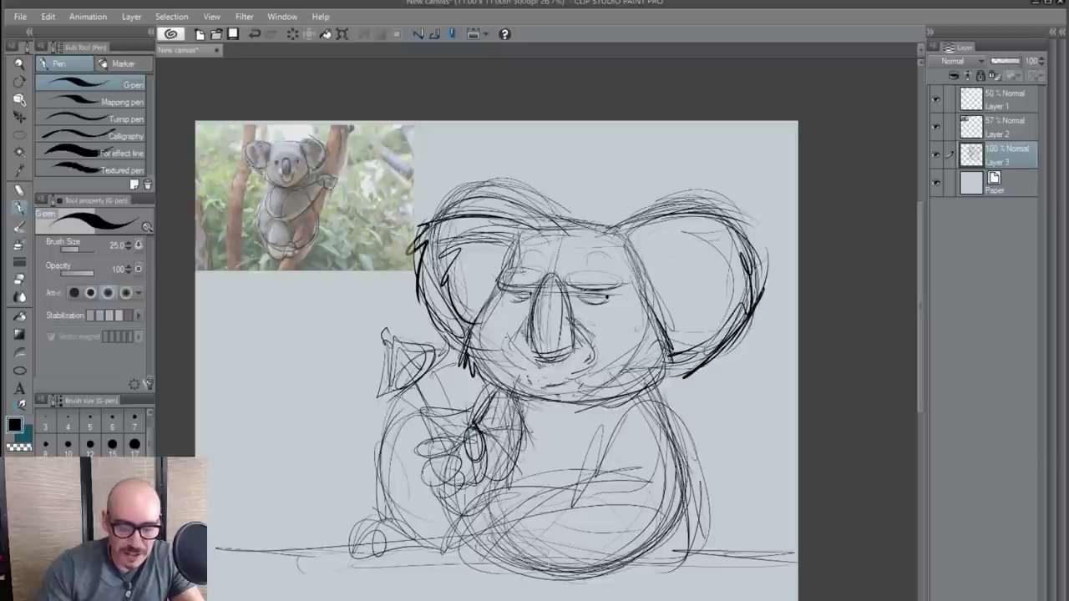
- Sketch the inner contour of the right ear and reinforce the upper inner edge of the left ear
mouse_move(641, 251)
left_mouse_down()
mouse_move(735, 269)
mouse_move(707, 340)
left_mouse_up()
left_click_drag(498, 241, 451, 230)
mouse_move(630, 249)
left_mouse_down()
mouse_move(700, 237)
mouse_move(717, 246)
left_mouse_up()
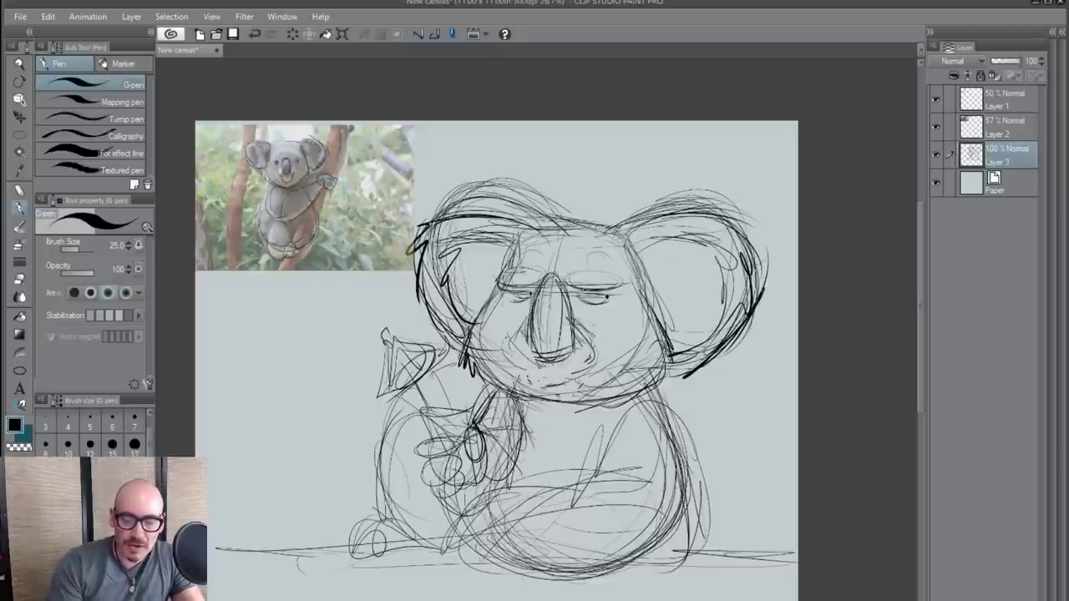
left_click_drag(623, 230, 566, 225)
left_click_drag(566, 224, 530, 227)
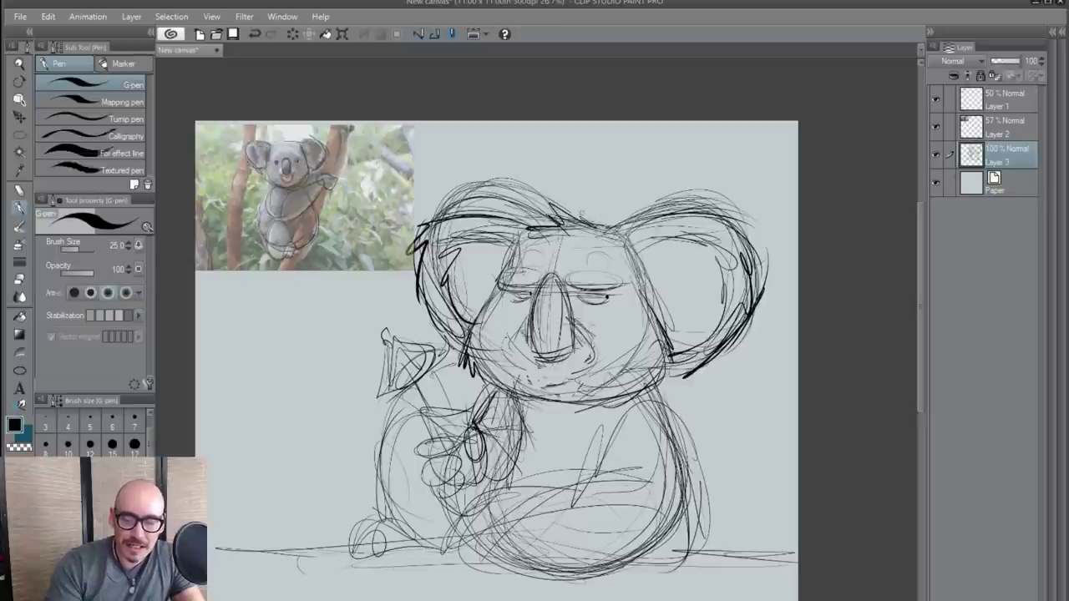
key("ctrl+z")
key("ctrl+z")
key("ctrl+z")
- Draw short fur strokes across the top of the head and darken the face sides, cheeks and jawline
mouse_move(613, 230)
left_mouse_down()
mouse_move(578, 219)
mouse_move(535, 239)
left_mouse_up()
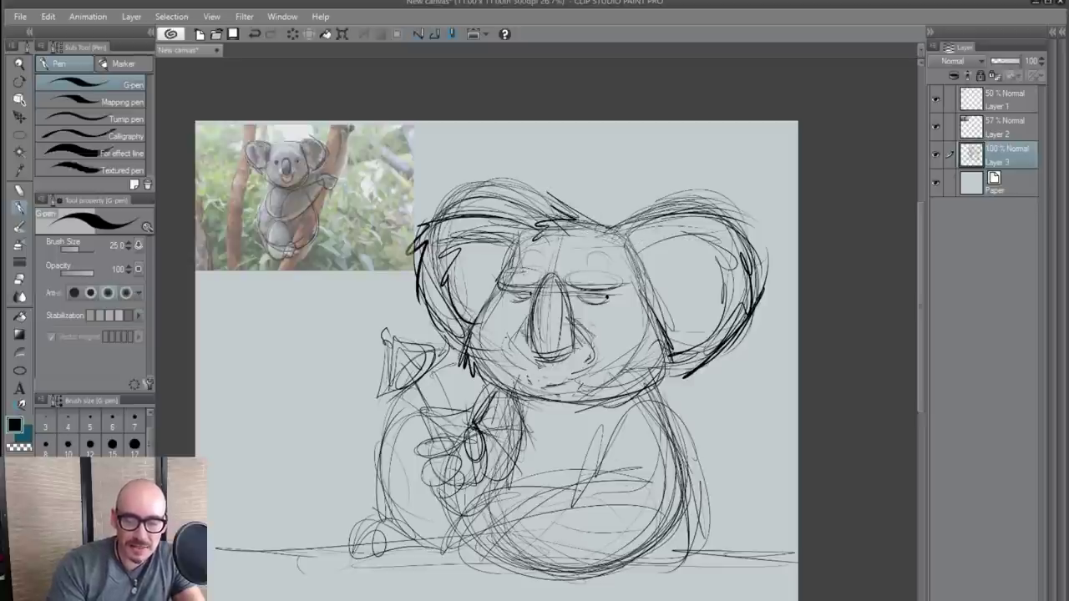
mouse_move(638, 225)
left_mouse_down()
mouse_move(514, 238)
mouse_move(488, 299)
left_mouse_up()
left_click_drag(516, 248, 467, 346)
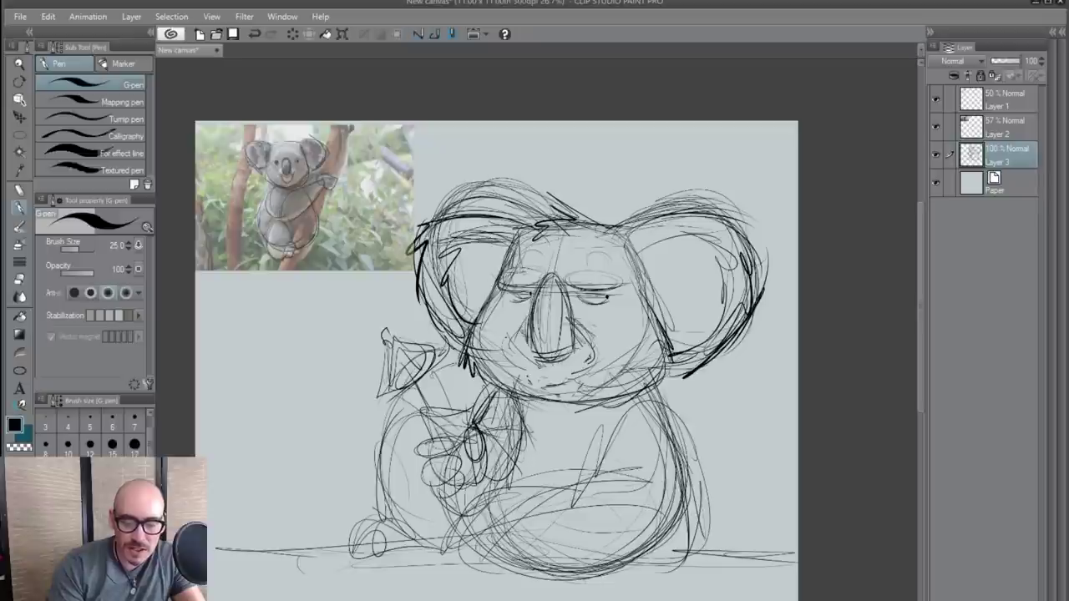
left_click_drag(648, 305, 668, 353)
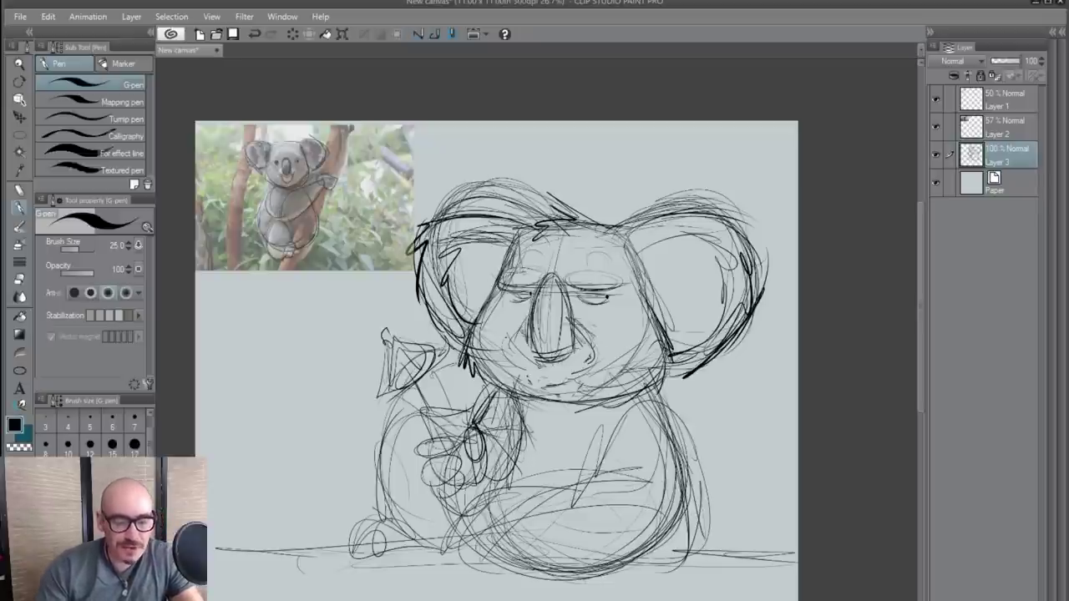
left_click_drag(476, 364, 548, 409)
left_click_drag(668, 370, 616, 412)
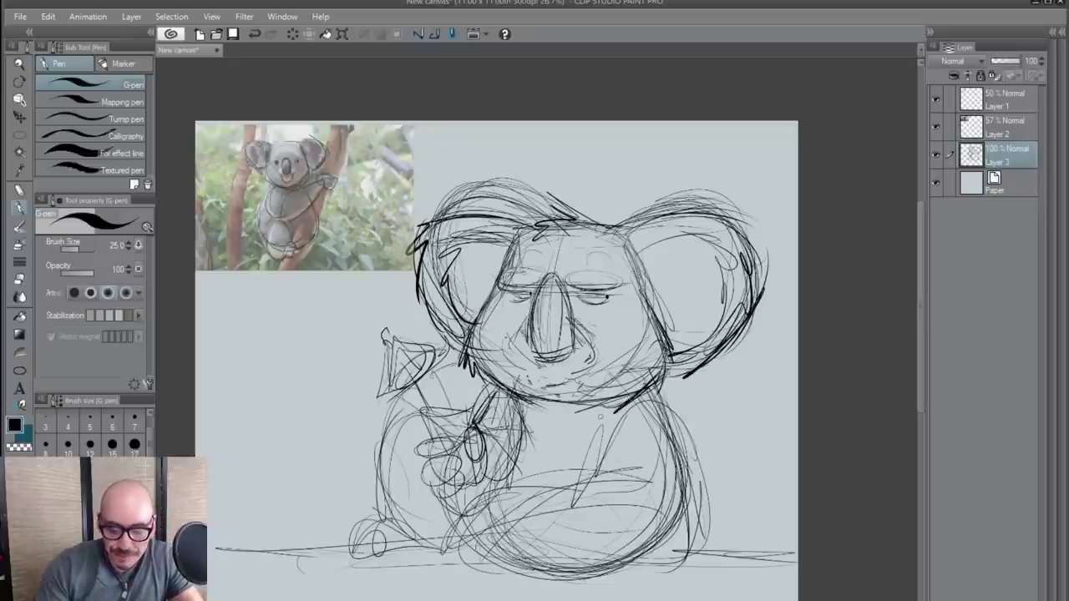
- Darken the folded leg's foot and lower edge, and strengthen the body's right flank and shoulder
mouse_move(560, 503)
left_mouse_down()
mouse_move(442, 547)
mouse_move(635, 556)
left_mouse_up()
left_click_drag(478, 554, 678, 553)
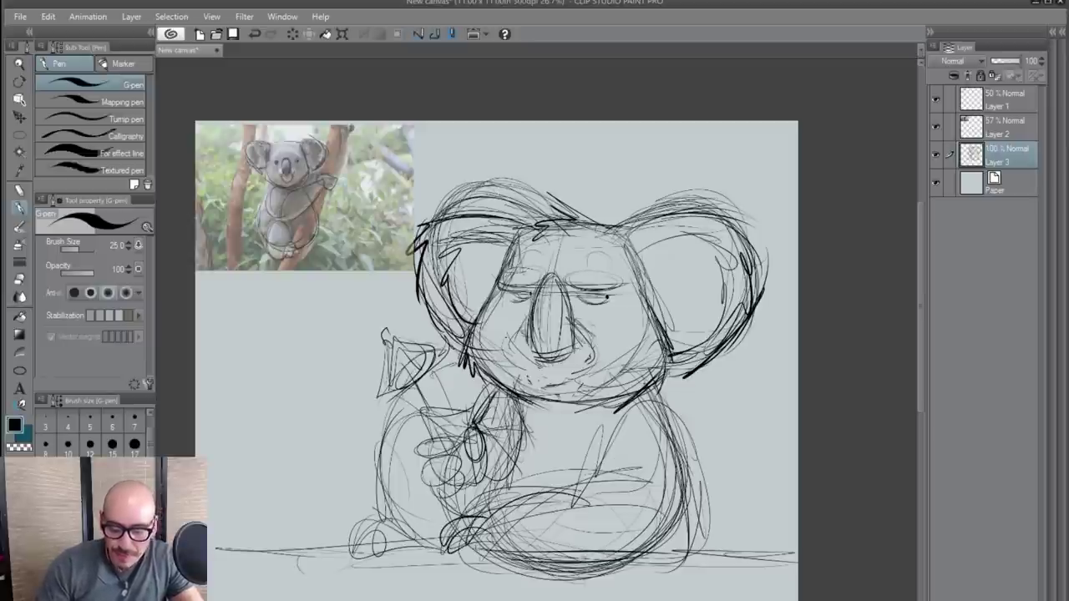
left_click_drag(578, 558, 673, 445)
left_click_drag(696, 493, 656, 399)
left_click_drag(678, 409, 621, 436)
- Darken the folded leg's upper edge and belly arm line, and outline the raised leg and its rounded toes
left_click_drag(471, 508, 598, 493)
left_click_drag(498, 517, 633, 493)
mouse_move(605, 446)
left_mouse_down()
mouse_move(585, 496)
mouse_move(596, 492)
left_mouse_up()
left_click_drag(436, 416, 379, 504)
mouse_move(380, 471)
left_mouse_down()
mouse_move(396, 530)
mouse_move(424, 544)
mouse_move(380, 551)
left_mouse_up()
mouse_move(371, 519)
left_mouse_down()
mouse_move(387, 543)
mouse_move(345, 554)
mouse_move(459, 541)
mouse_move(535, 487)
mouse_move(576, 481)
left_mouse_up()
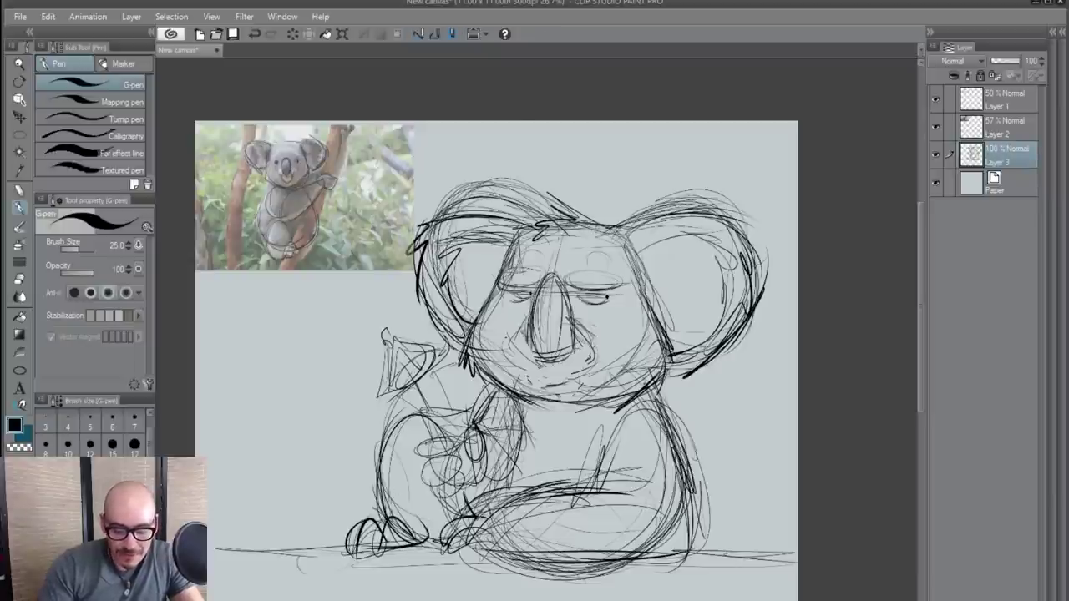
- Reinforce the folded leg's thigh and foot contours and darken the ground line beneath the body
left_click_drag(464, 520, 579, 477)
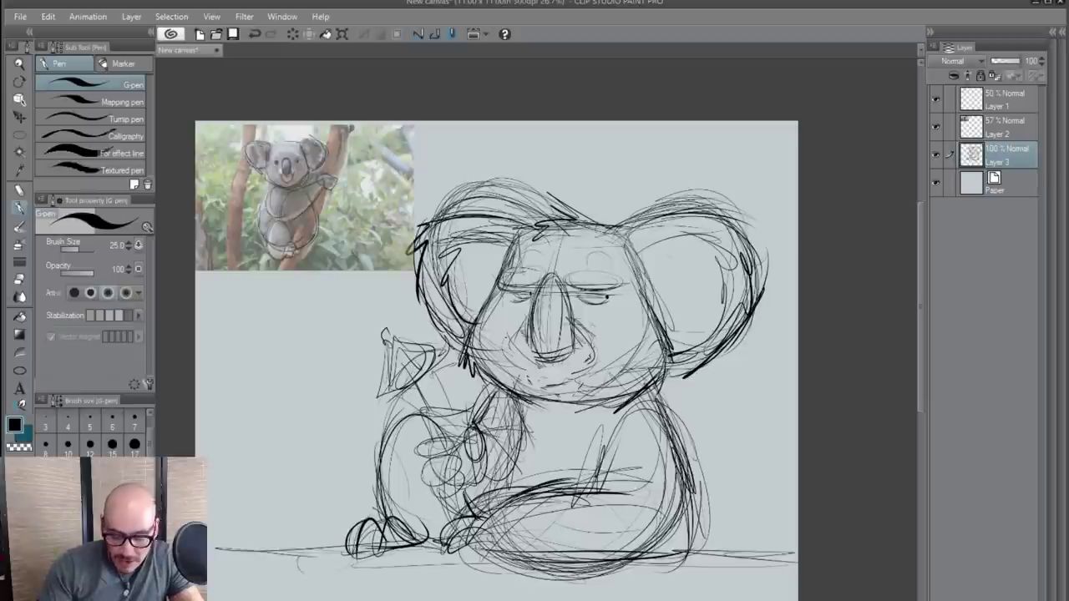
left_click_drag(485, 534, 553, 492)
mouse_move(476, 558)
left_mouse_down()
mouse_move(758, 544)
mouse_move(584, 548)
left_mouse_up()
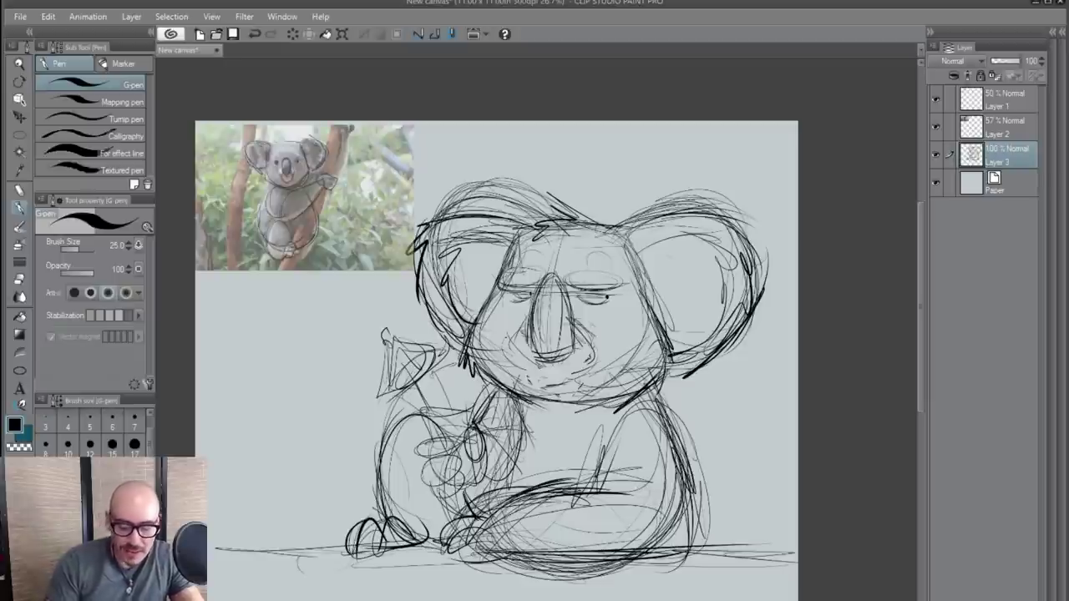
left_click_drag(484, 537, 496, 561)
- Sketch a curved tree trunk rising from the ground along the left side of the canvas
left_click_drag(269, 539, 392, 535)
left_click_drag(254, 494, 359, 531)
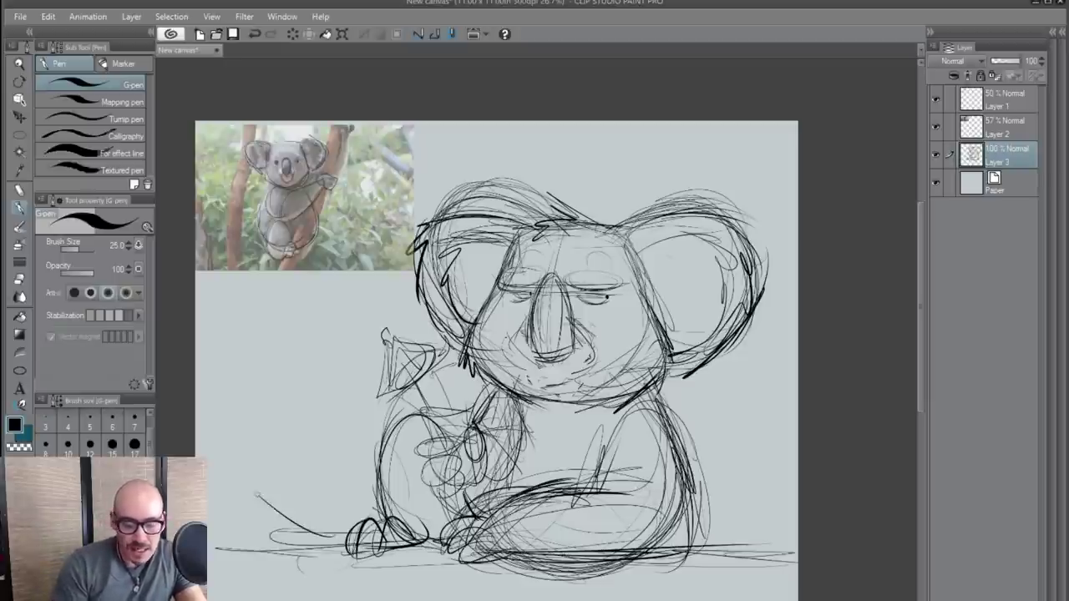
left_click_drag(209, 382, 284, 518)
left_click_drag(226, 442, 309, 534)
- Add a twig with long pointed leaves to the curved trunk and extend the trunk upward beneath the photo
left_click_drag(237, 468, 244, 322)
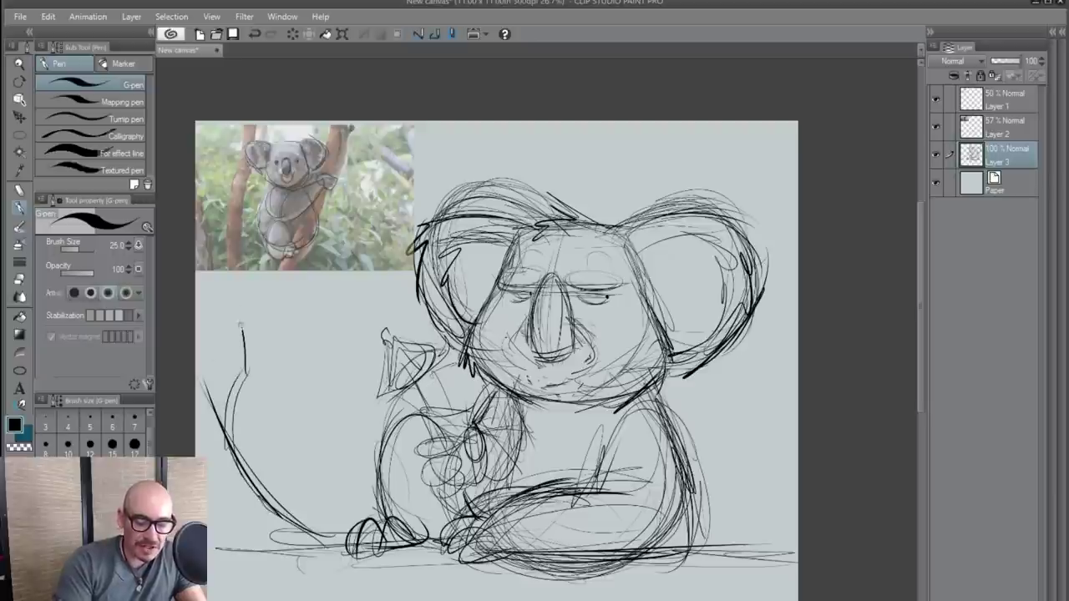
mouse_move(250, 367)
left_mouse_down()
mouse_move(244, 291)
mouse_move(296, 330)
mouse_move(309, 286)
mouse_move(303, 326)
left_mouse_up()
mouse_move(241, 377)
left_mouse_down()
mouse_move(247, 272)
mouse_move(275, 372)
left_mouse_up()
left_click_drag(233, 399, 226, 432)
left_click_drag(199, 325, 284, 532)
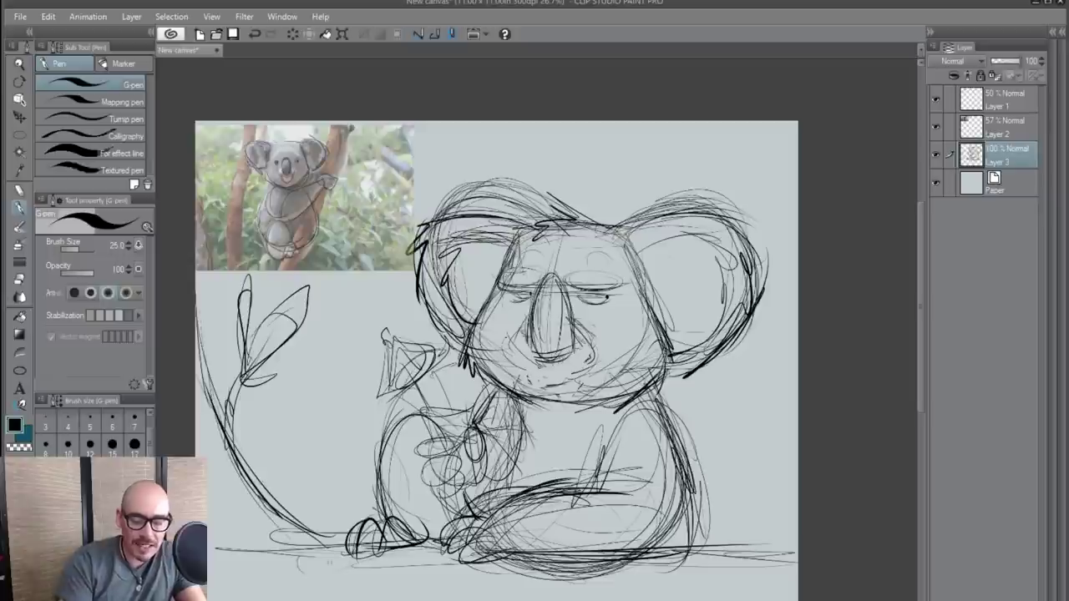
- Sketch rough mound contours in the foreground at the lower left corner of the canvas
left_click_drag(367, 557, 215, 567)
mouse_move(307, 529)
left_mouse_down()
mouse_move(232, 600)
mouse_move(212, 570)
left_mouse_up()
left_click_drag(274, 492, 209, 512)
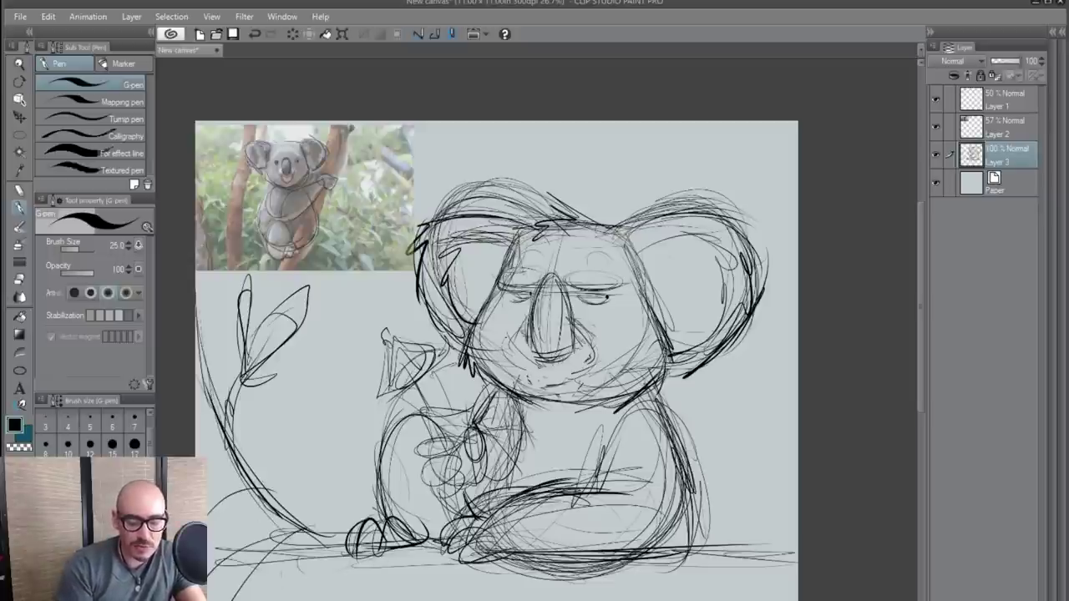
- Sketch a jagged root base and a curved trunk along the canvas's right edge beside the koala
left_click_drag(760, 488, 685, 535)
left_click_drag(792, 413, 756, 483)
left_click_drag(797, 390, 733, 485)
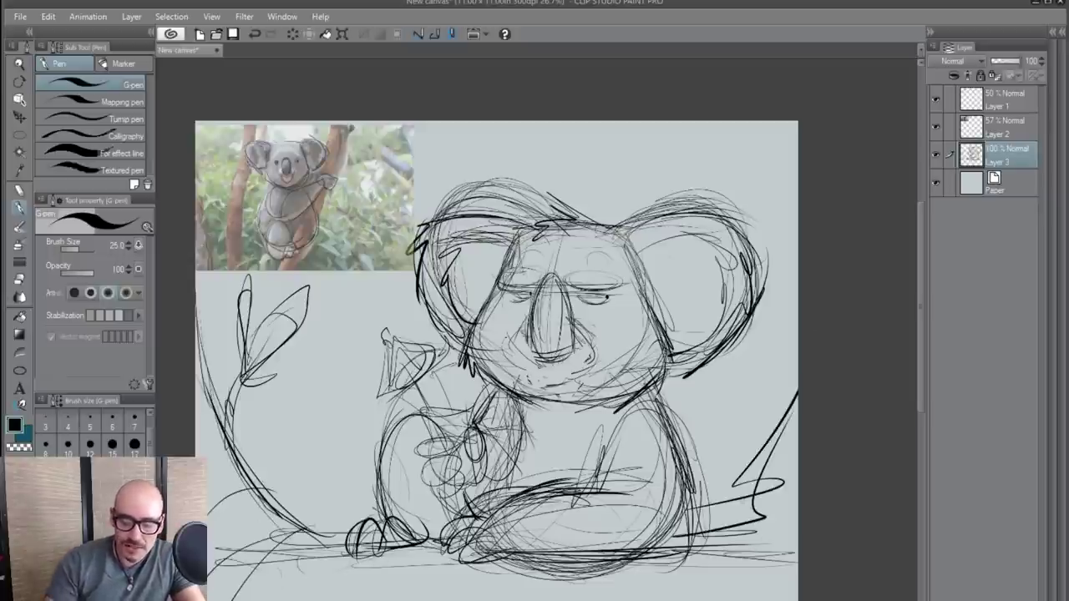
left_click_drag(789, 361, 735, 510)
- Sketch forking branches across the upper right corner of the canvas above the koala's ear
mouse_move(693, 126)
left_mouse_down()
mouse_move(776, 207)
mouse_move(797, 269)
left_mouse_up()
left_click_drag(724, 156, 768, 179)
left_click_drag(774, 195, 798, 239)
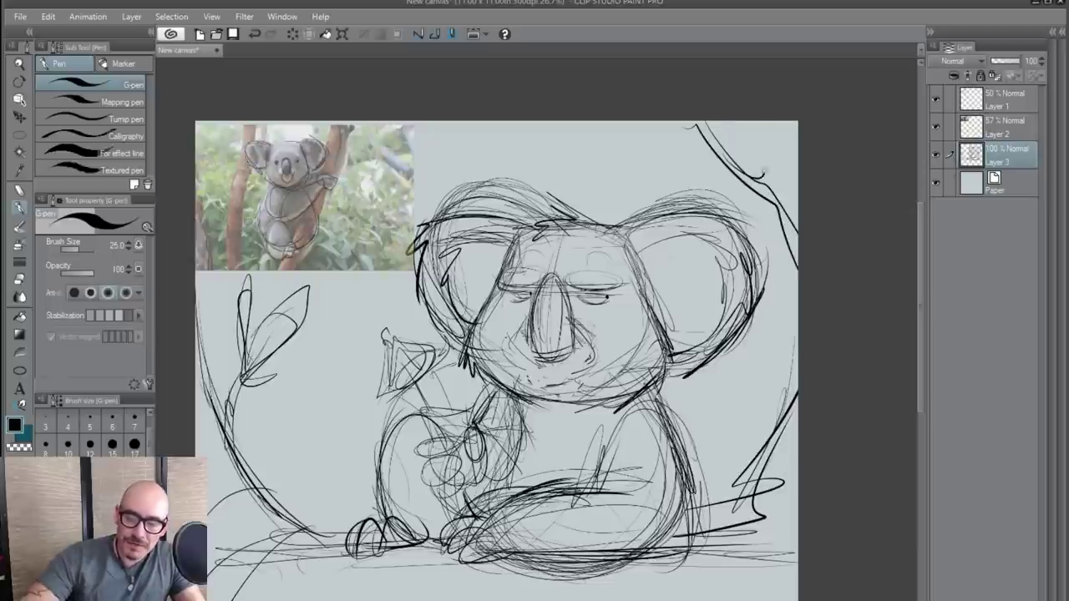
left_click_drag(766, 122, 770, 174)
mouse_move(703, 127)
left_mouse_down()
mouse_move(731, 146)
mouse_move(653, 122)
left_mouse_up()
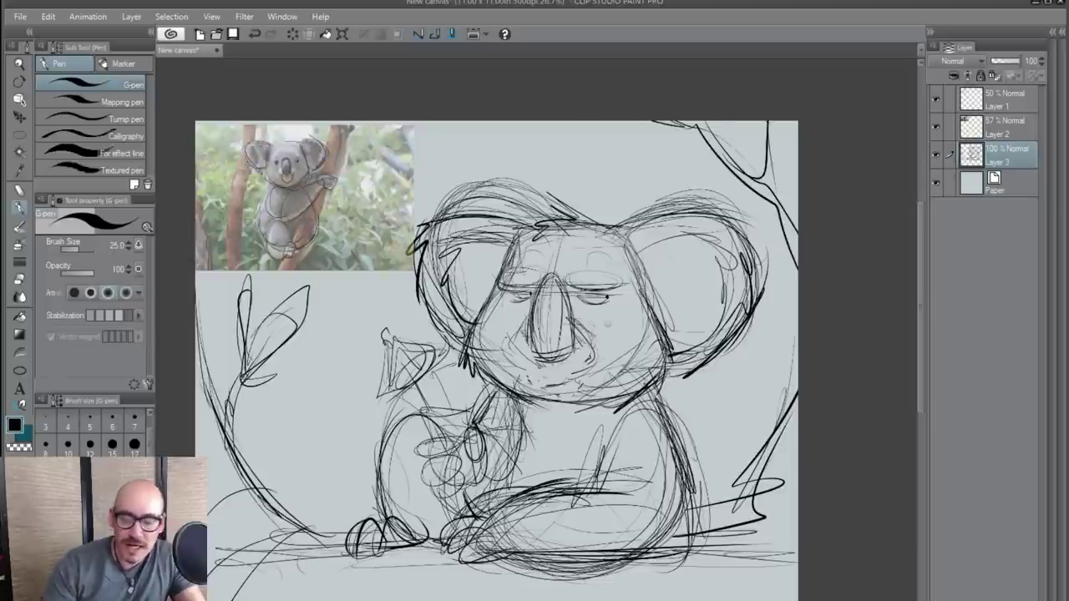
- Reinforce the nose and muzzle contours and add a frowning brow curve above the right eye
mouse_move(511, 322)
left_mouse_down()
mouse_move(528, 363)
mouse_move(585, 364)
left_mouse_up()
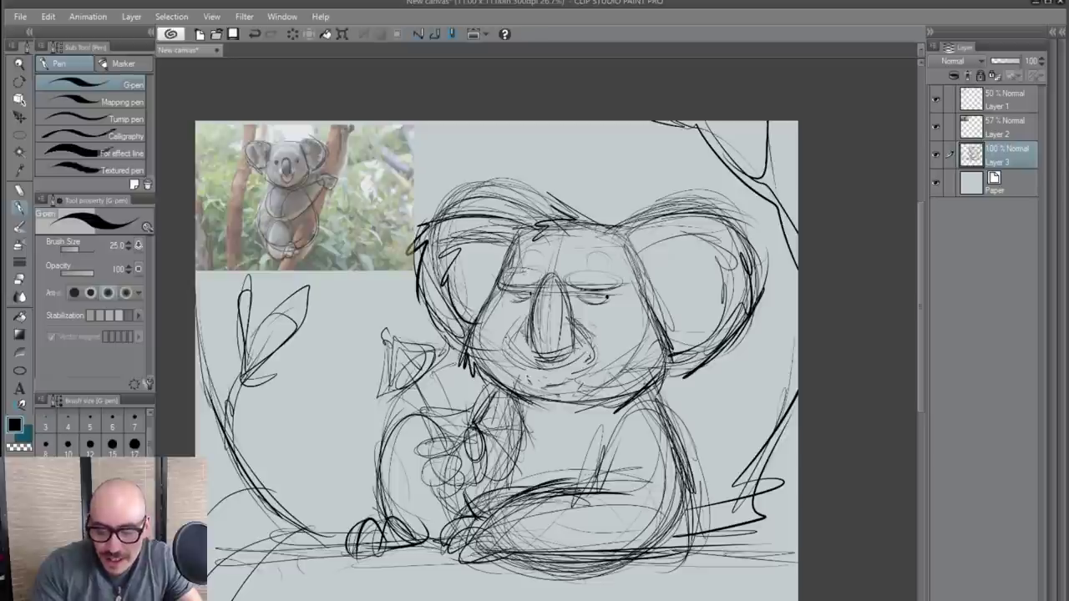
mouse_move(539, 284)
left_mouse_down()
mouse_move(526, 344)
mouse_move(553, 359)
mouse_move(574, 342)
left_mouse_up()
left_click_drag(561, 288, 572, 328)
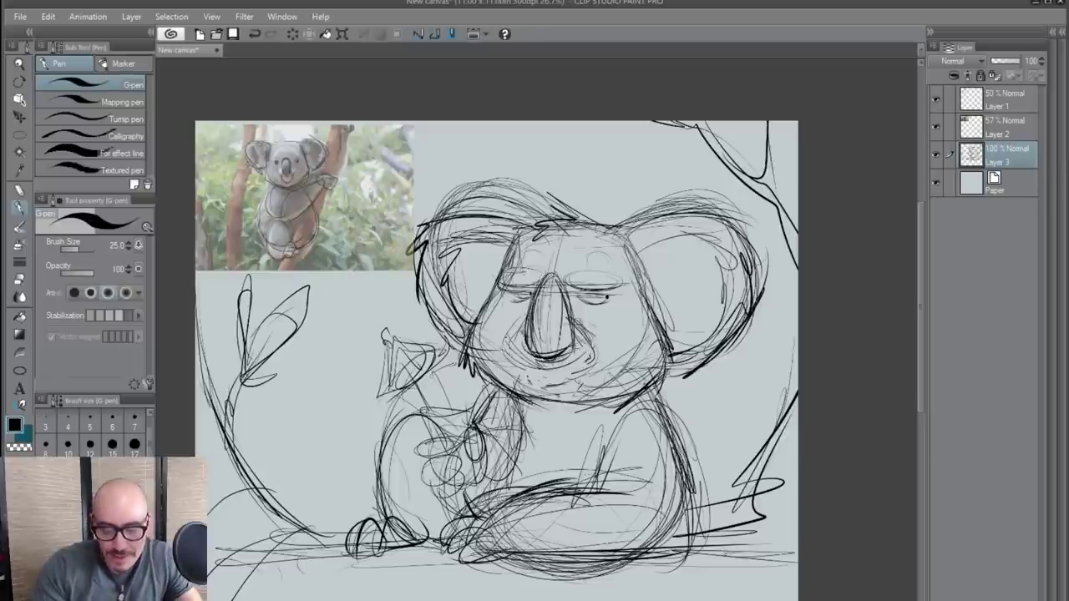
scroll(571, 345, "up", 2)
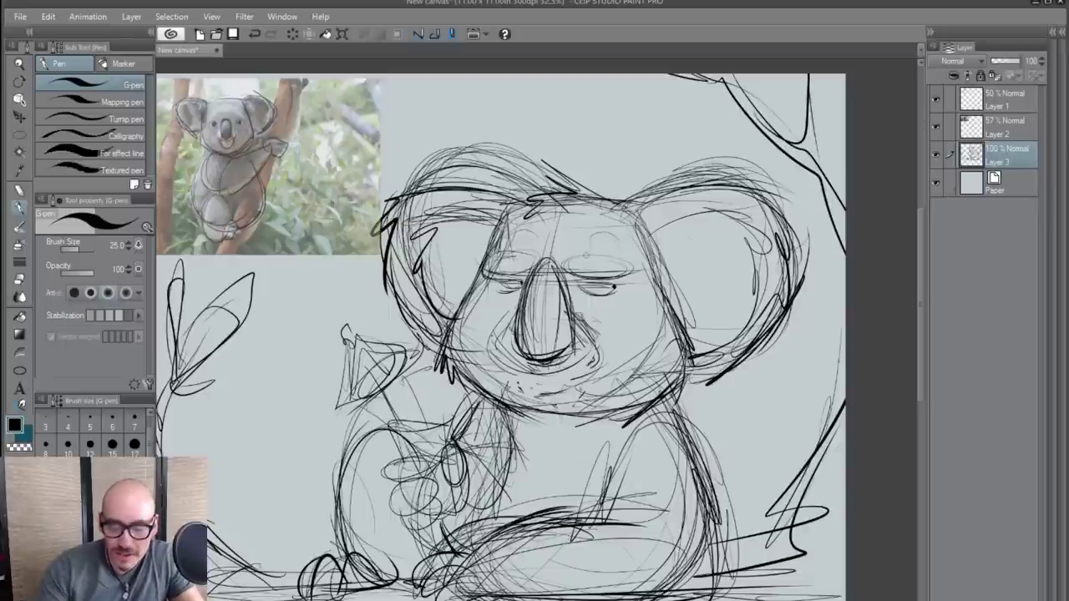
mouse_move(579, 249)
left_mouse_down()
mouse_move(568, 271)
mouse_move(580, 276)
left_mouse_up()
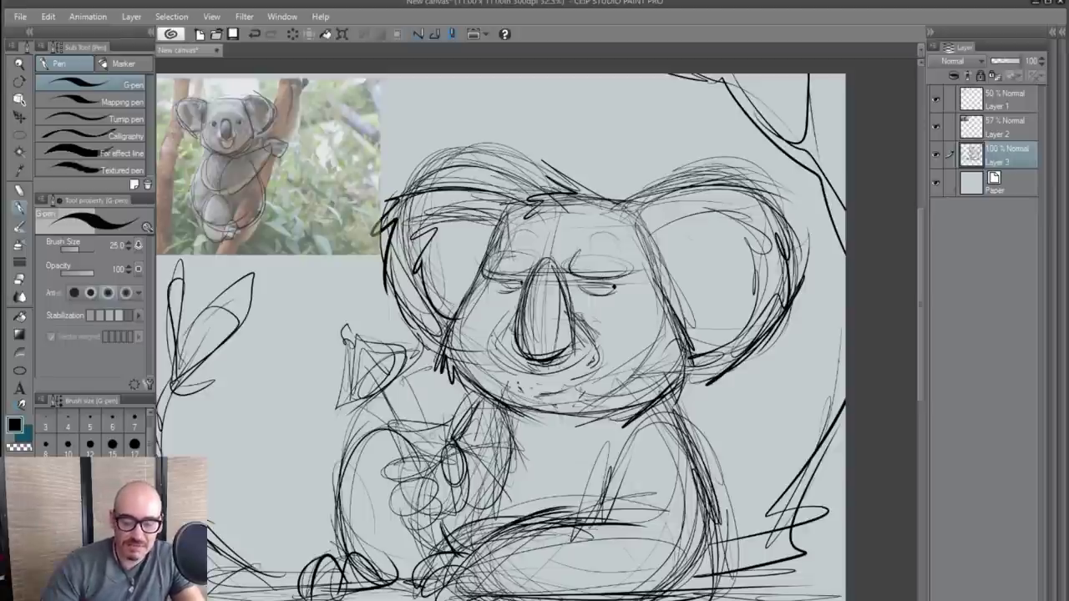
- Darken the cup's rim and sides and define the fingers and thumb wrapped around it
left_click_drag(383, 441, 452, 419)
left_click_drag(386, 433, 400, 463)
mouse_move(457, 416)
left_mouse_down()
mouse_move(443, 451)
mouse_move(392, 468)
mouse_move(451, 539)
mouse_move(426, 528)
mouse_move(467, 528)
left_mouse_up()
mouse_move(416, 461)
left_mouse_down()
mouse_move(384, 489)
mouse_move(426, 484)
mouse_move(393, 512)
mouse_move(441, 484)
left_mouse_up()
left_click_drag(394, 526, 442, 501)
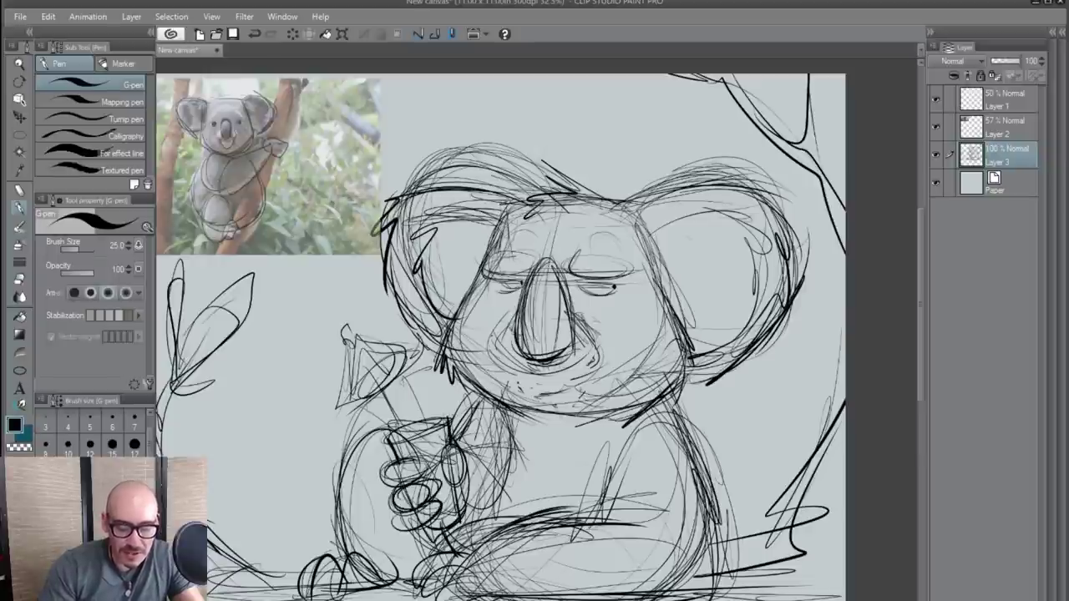
mouse_move(404, 461)
left_mouse_down()
mouse_move(466, 447)
mouse_move(455, 488)
left_mouse_up()
mouse_move(406, 424)
left_mouse_down()
mouse_move(451, 417)
mouse_move(429, 451)
mouse_move(421, 433)
left_mouse_up()
- Strengthen the cocktail umbrella's canopy, ribs and tip, and darken its stick down into the cup
mouse_move(372, 382)
left_mouse_down()
mouse_move(399, 433)
mouse_move(400, 356)
mouse_move(338, 413)
left_mouse_up()
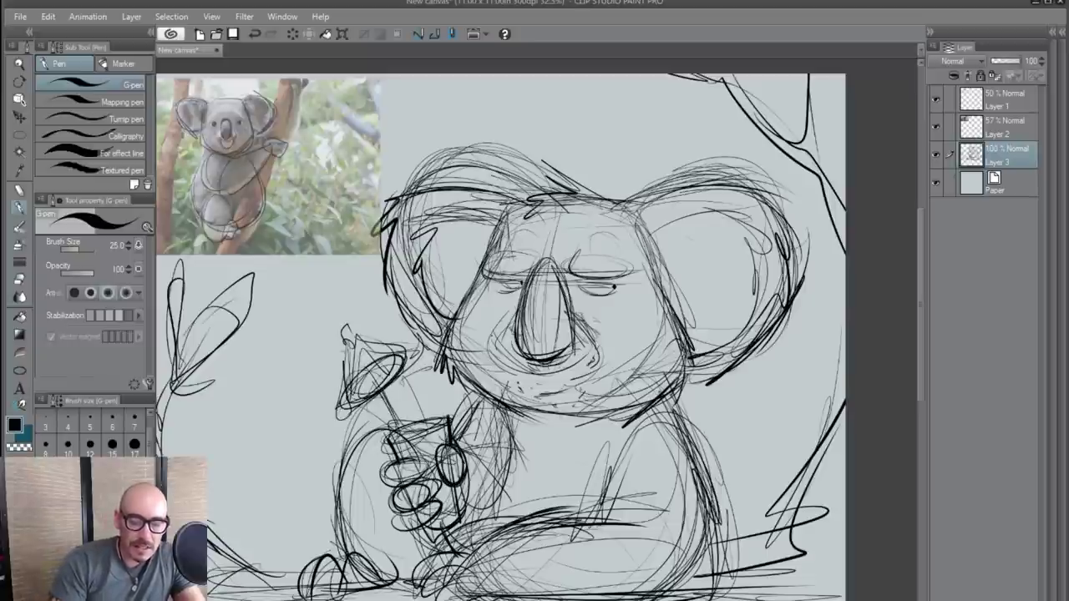
mouse_move(334, 361)
left_mouse_down()
mouse_move(400, 334)
mouse_move(330, 410)
left_mouse_up()
mouse_move(409, 359)
left_mouse_down()
mouse_move(333, 332)
mouse_move(353, 403)
left_mouse_up()
mouse_move(350, 386)
left_mouse_down()
mouse_move(396, 358)
mouse_move(342, 399)
left_mouse_up()
mouse_move(350, 339)
left_mouse_down()
mouse_move(398, 361)
mouse_move(395, 425)
left_mouse_up()
mouse_move(369, 374)
left_mouse_down()
mouse_move(389, 412)
mouse_move(432, 451)
mouse_move(438, 438)
left_mouse_up()
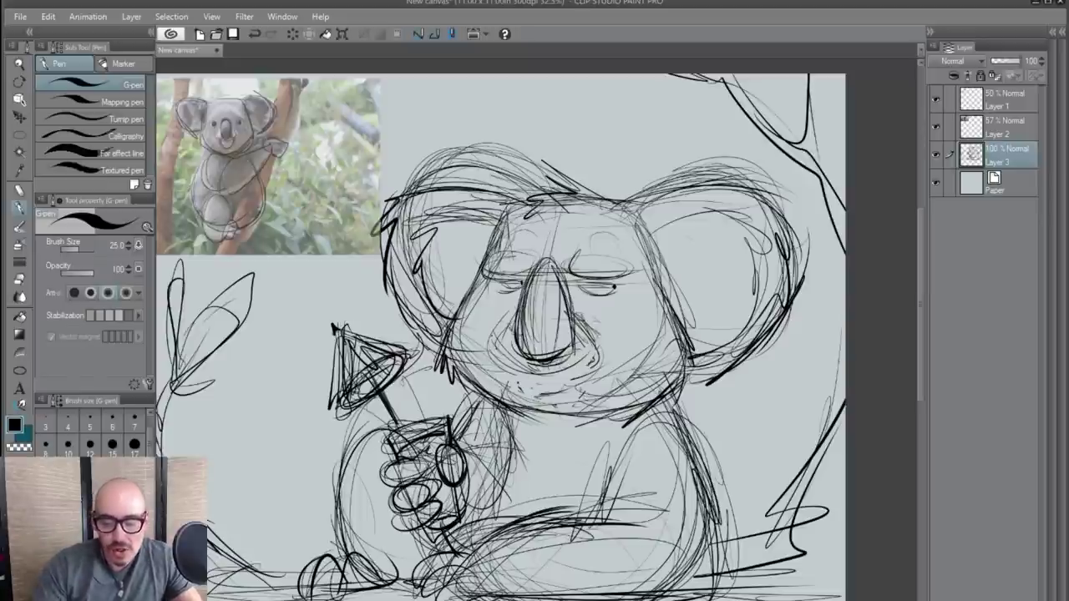
- Draw a bent straw from the cup to the koala's mouth and darken the lower lip
mouse_move(427, 407)
left_mouse_down()
mouse_move(502, 363)
mouse_move(429, 405)
left_mouse_up()
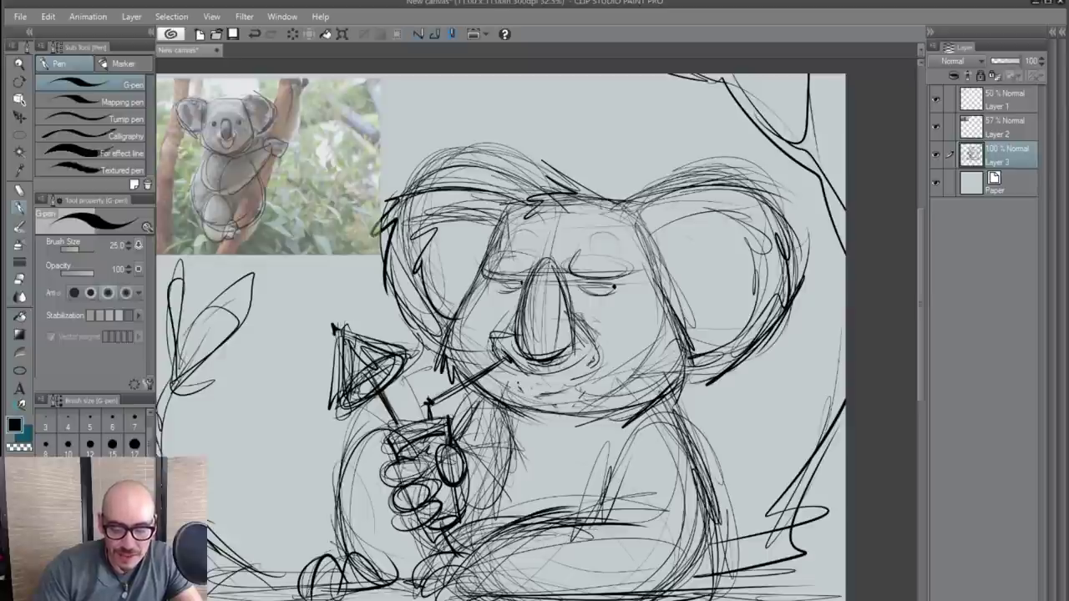
mouse_move(548, 388)
left_mouse_down()
mouse_move(581, 373)
mouse_move(517, 389)
left_mouse_up()
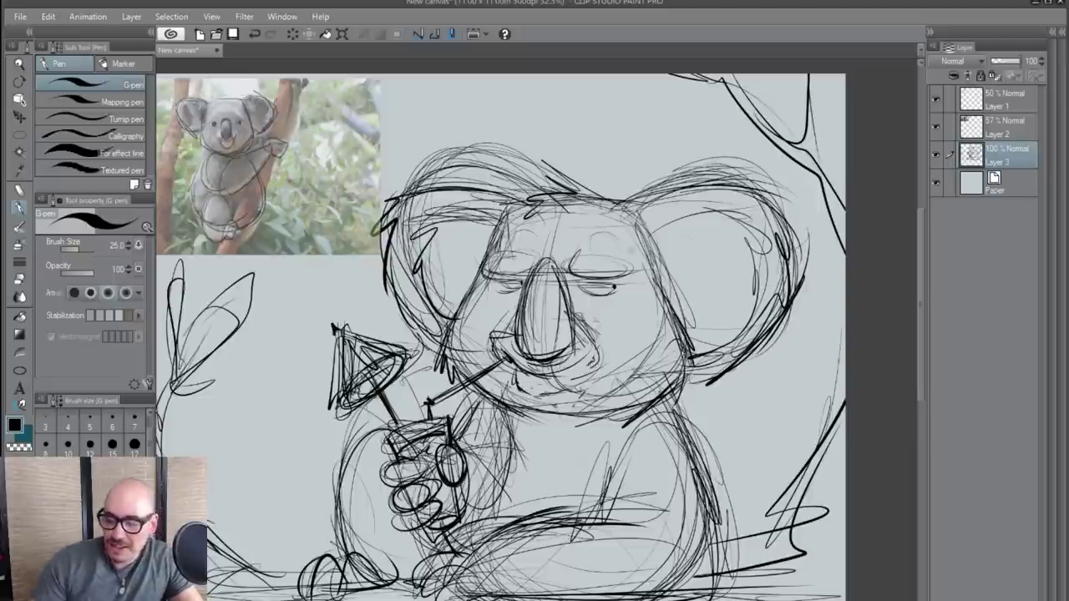
- Darken the arm lines across the torso and the lower right contour of the body
key("ctrl+minus")
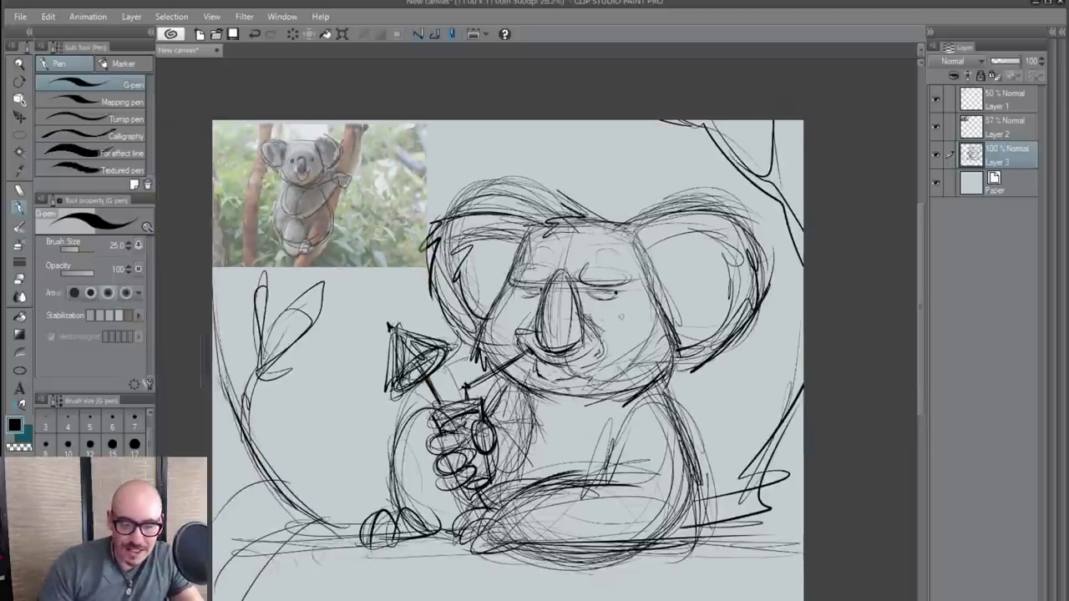
mouse_move(603, 489)
left_mouse_down()
mouse_move(638, 405)
mouse_move(692, 466)
mouse_move(686, 535)
left_mouse_up()
left_click_drag(551, 557, 701, 478)
left_click_drag(673, 426, 641, 552)
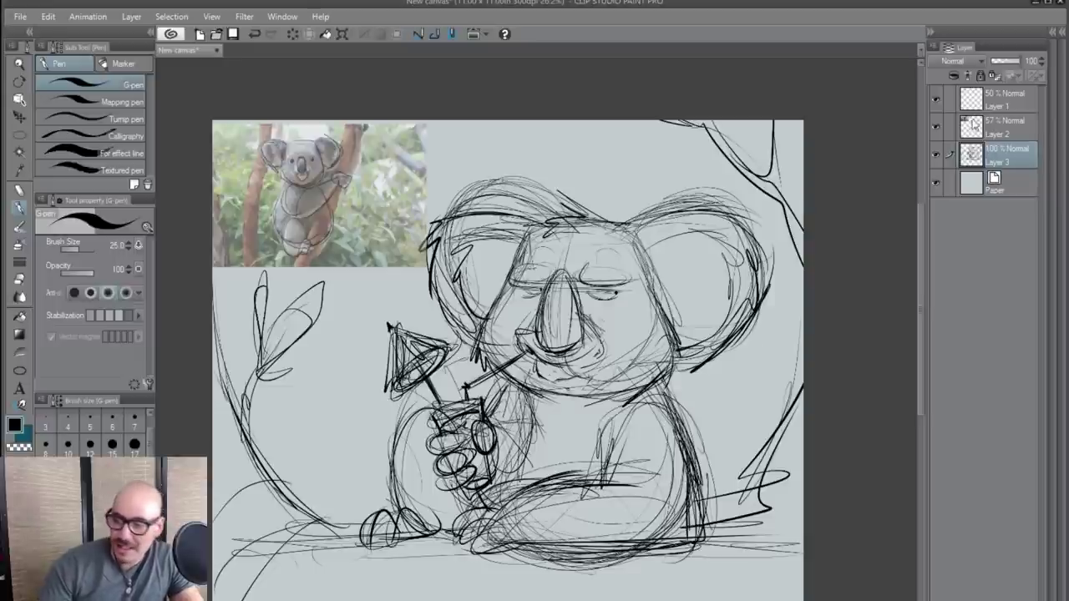
- Add a new layer above the koala sketch and lower the sketch layer's opacity to 18%
key("ctrl+shift+n")
left_click(1013, 177)
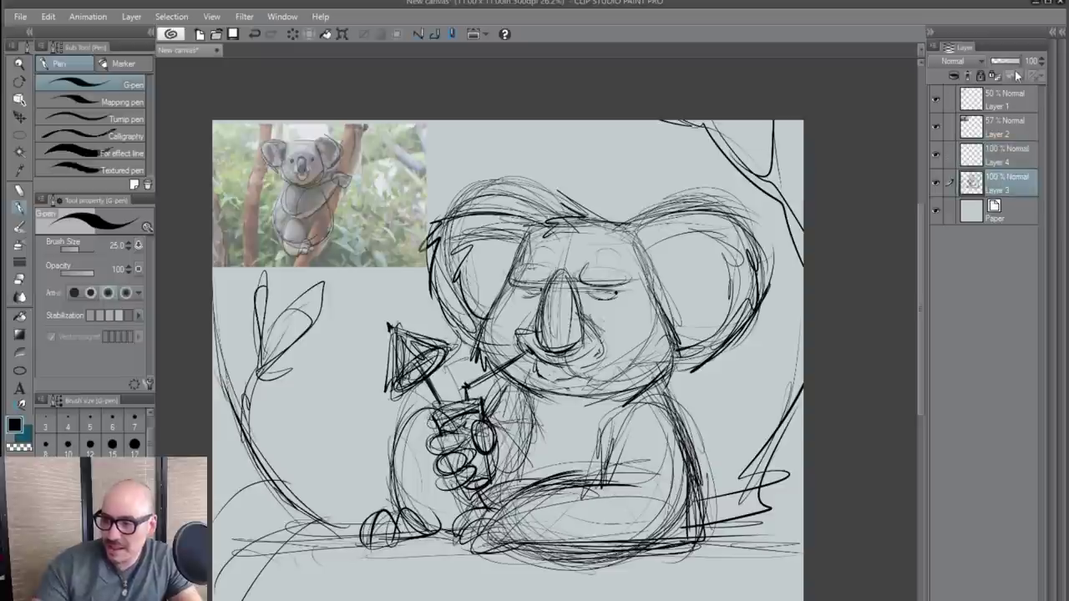
left_click_drag(1012, 62, 998, 65)
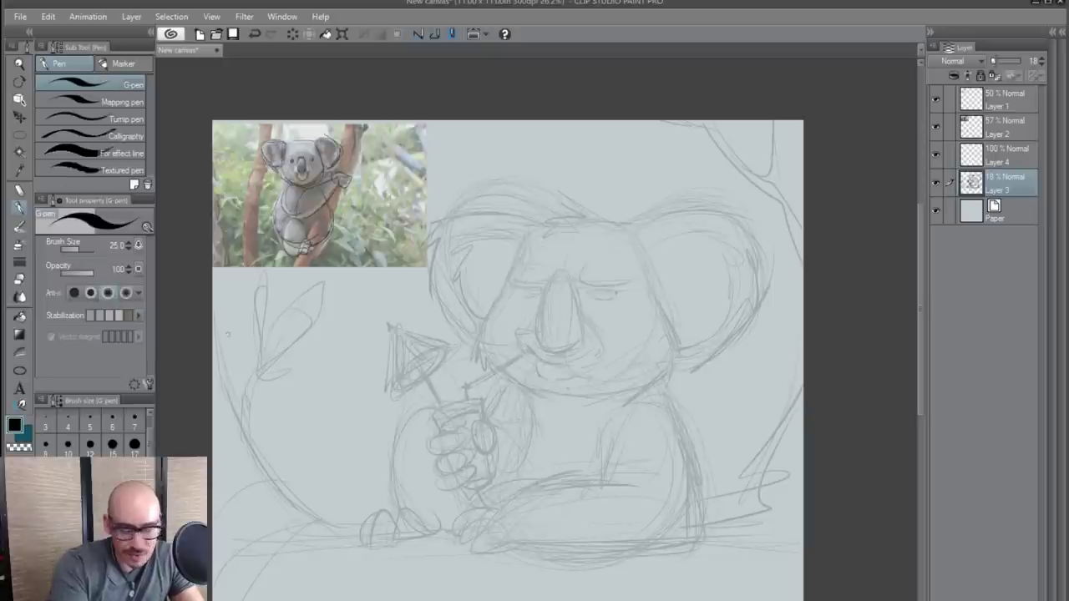
- Replace the empty Layer 4 with a new vector layer above the faded sketch
left_click(995, 164)
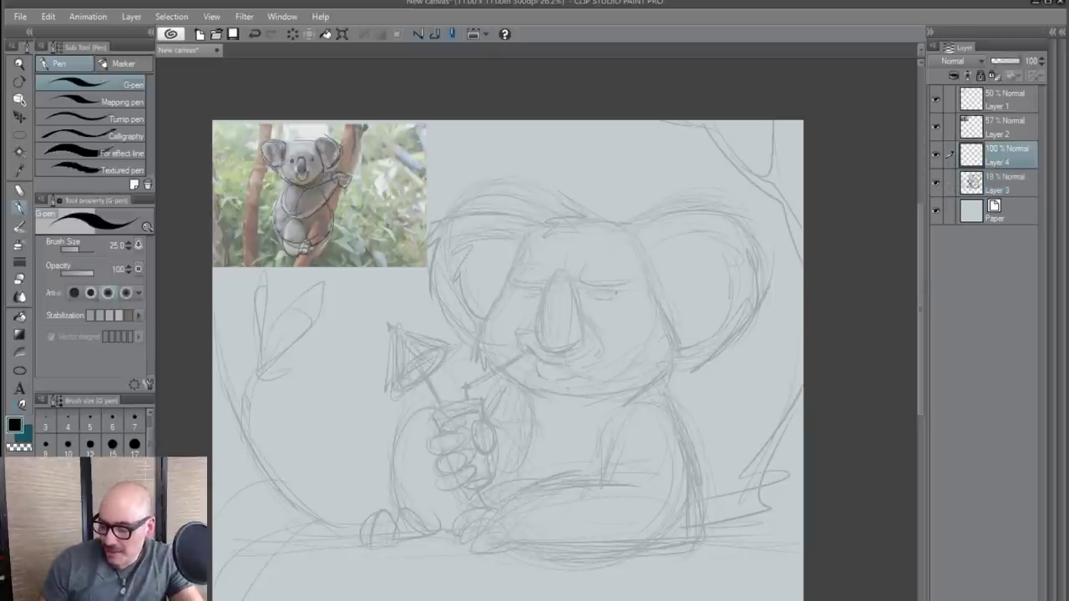
key("ctrl+z")
key("ctrl+shift+n")
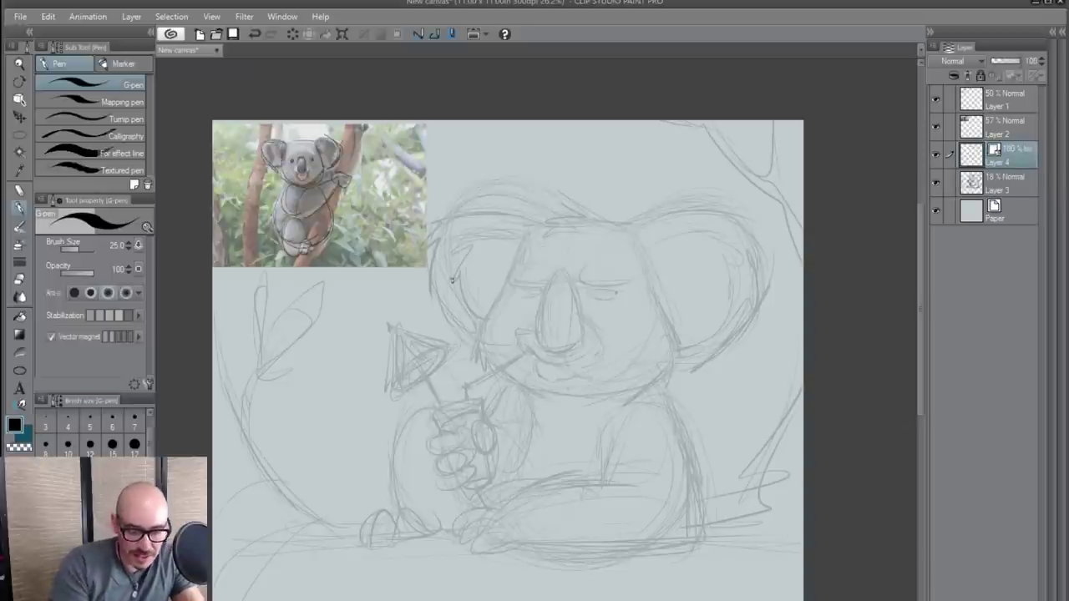
- Ink the left cheek and jawline on the vector layer with jagged fur tips, redoing unsatisfactory strokes
scroll(703, 284, "up", 6)
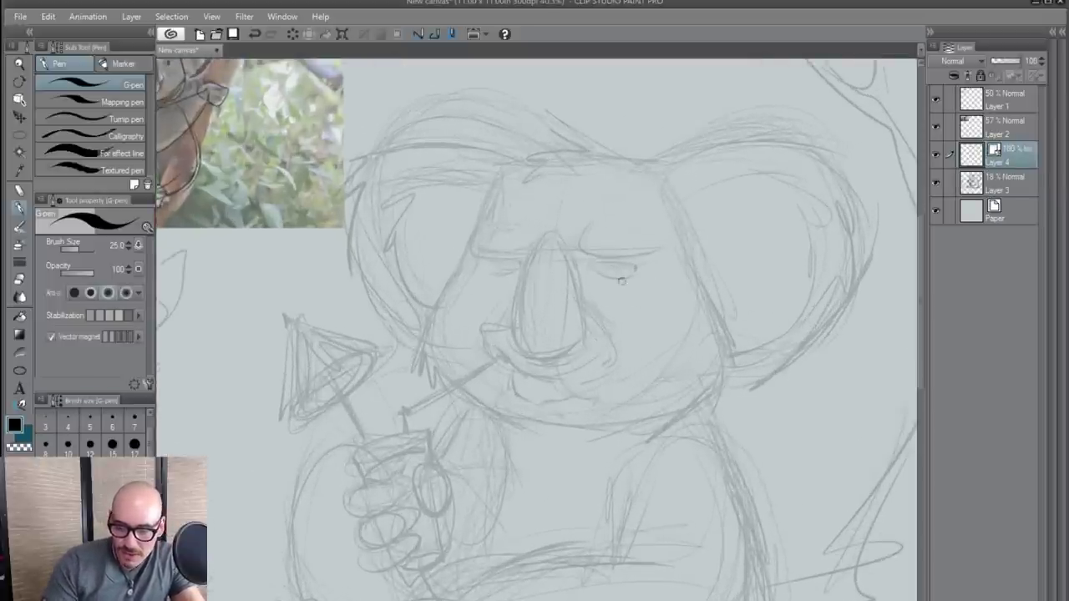
mouse_move(454, 240)
left_mouse_down()
mouse_move(399, 394)
mouse_move(399, 383)
mouse_move(456, 426)
mouse_move(556, 461)
left_mouse_up()
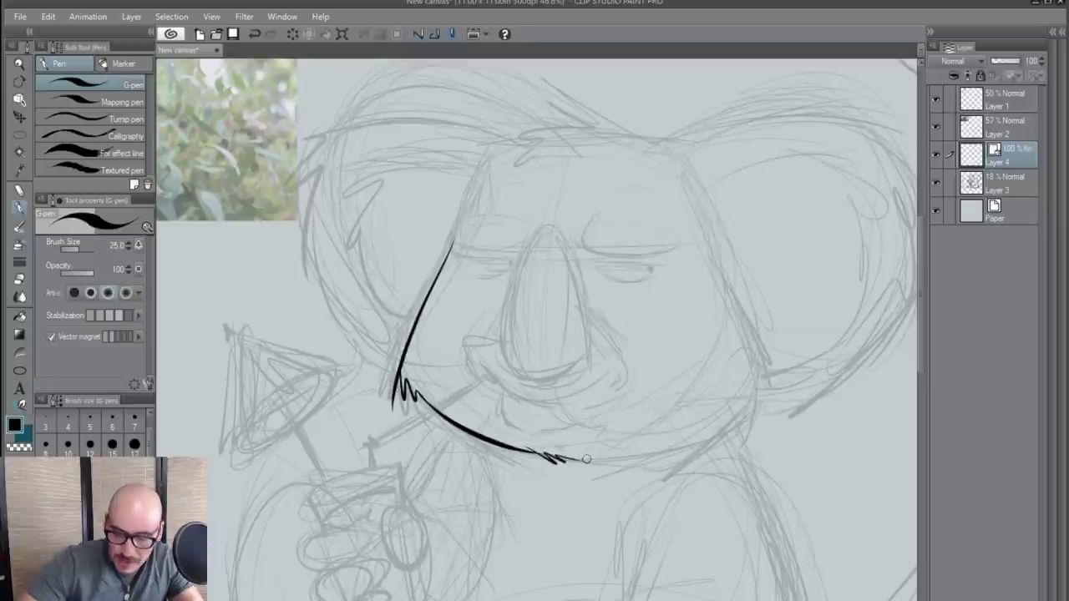
key("ctrl+z")
key("ctrl+z")
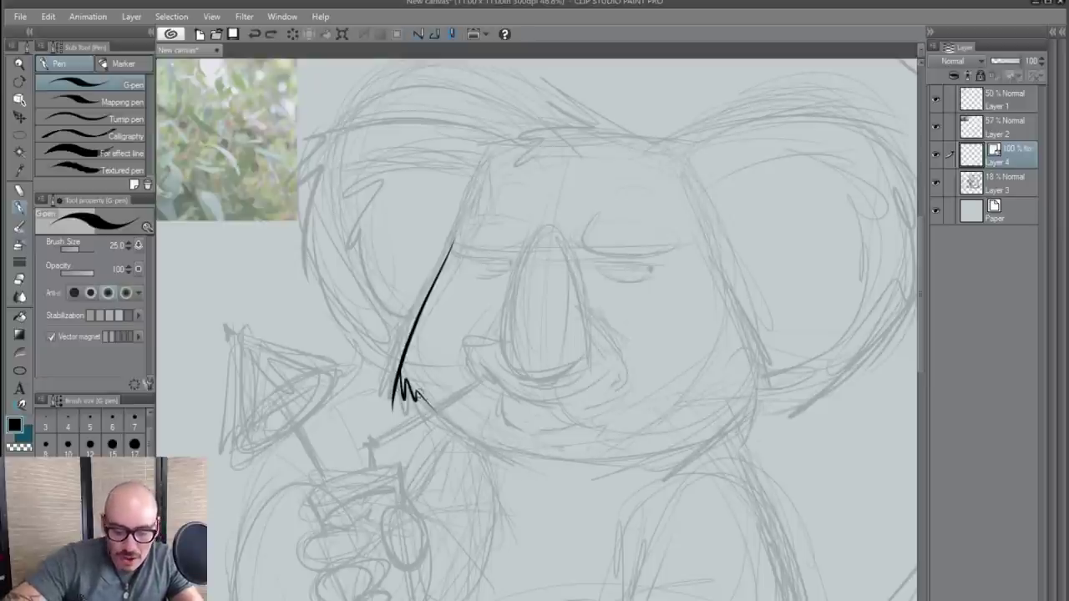
mouse_move(418, 398)
left_mouse_down()
mouse_move(516, 464)
mouse_move(503, 457)
mouse_move(564, 473)
left_mouse_up()
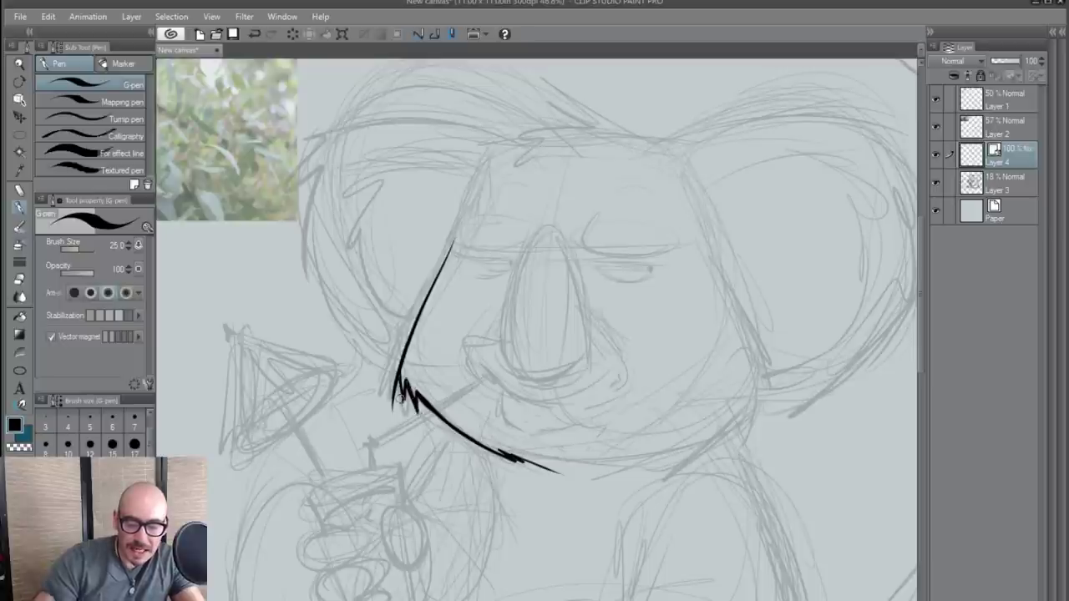
key("ctrl+z")
key("ctrl+y")
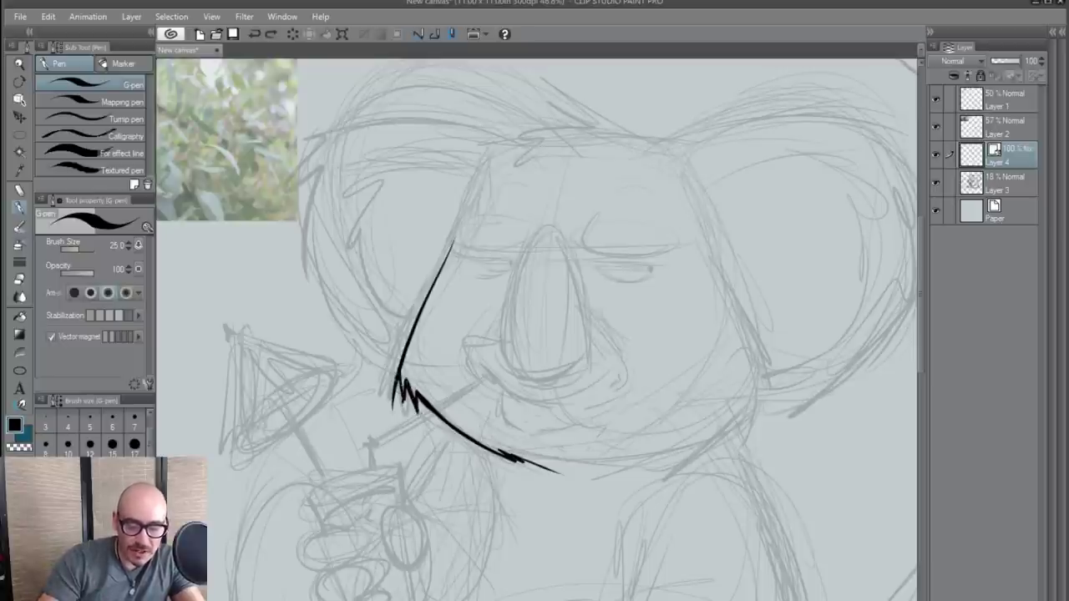
key("ctrl+z")
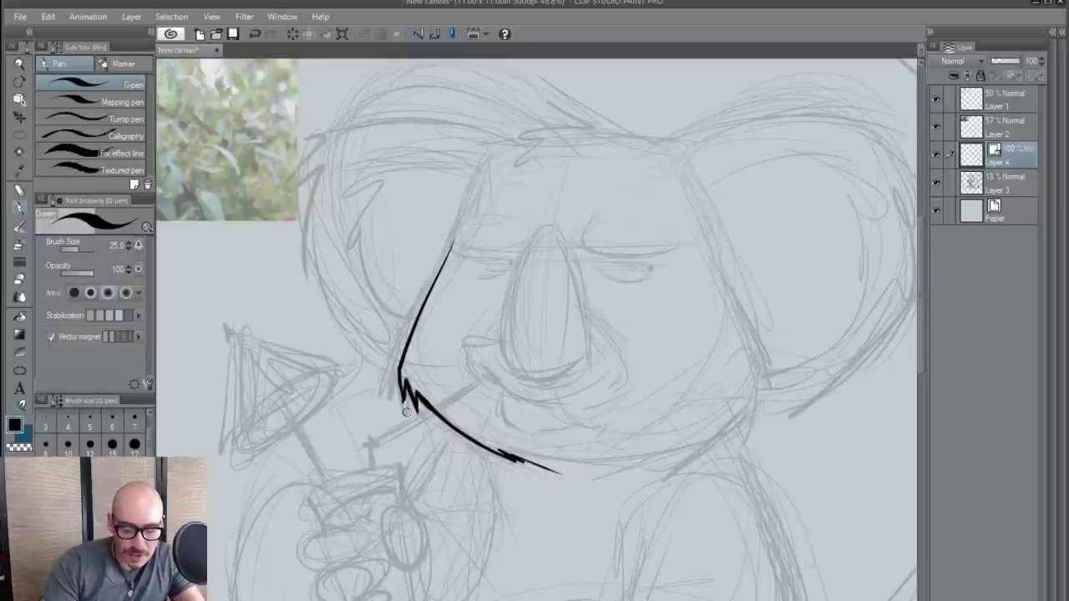
- Ink the right cheek and jaw with fur strokes, and rework the chin with a small jagged tuft
mouse_move(741, 321)
left_mouse_down()
mouse_move(765, 384)
mouse_move(760, 426)
mouse_move(727, 457)
mouse_move(665, 483)
left_mouse_up()
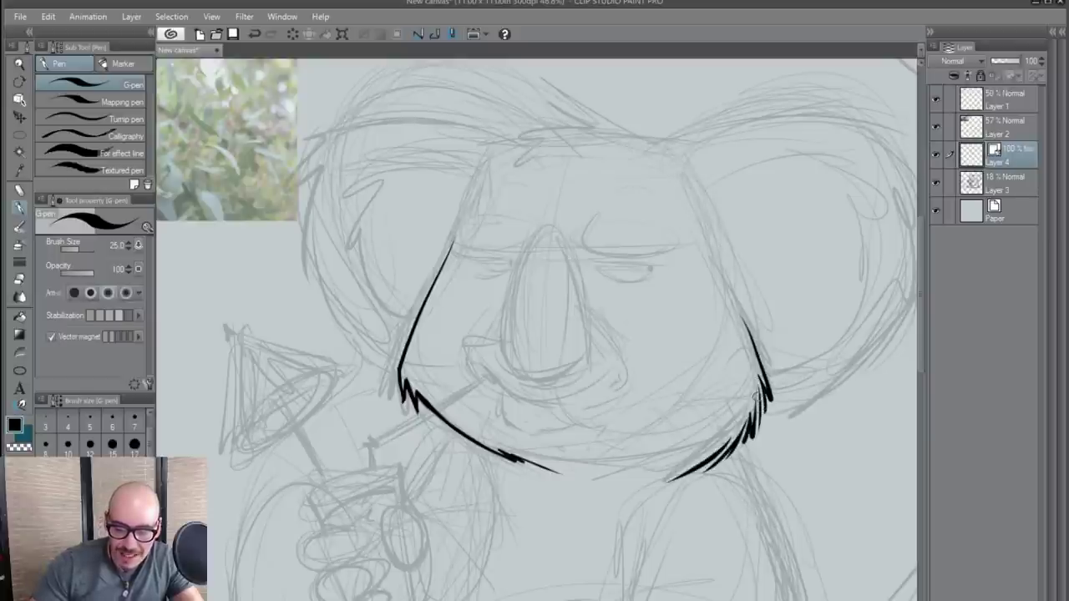
mouse_move(756, 391)
left_mouse_down()
mouse_move(752, 433)
mouse_move(761, 403)
left_mouse_up()
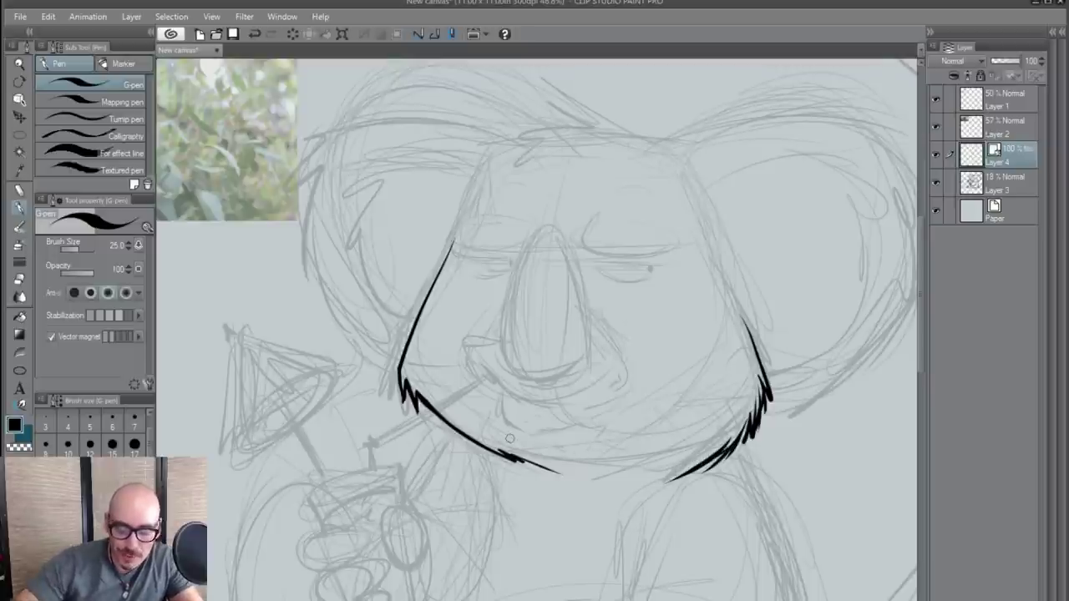
key("ctrl+z")
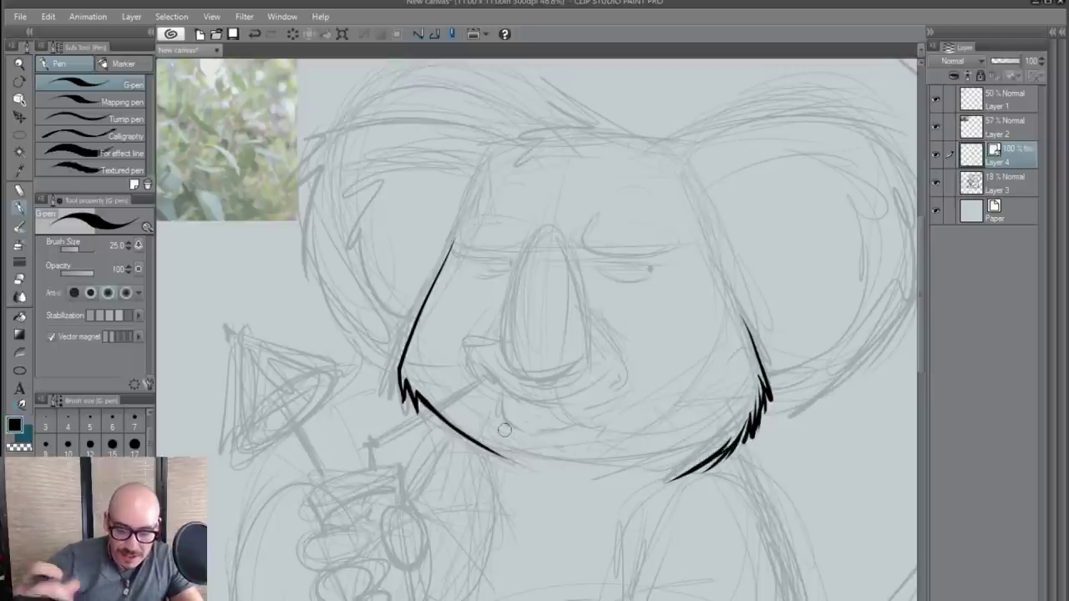
mouse_move(526, 458)
left_mouse_down()
mouse_move(587, 469)
mouse_move(543, 472)
mouse_move(558, 479)
mouse_move(590, 476)
left_mouse_up()
key("ctrl+z")
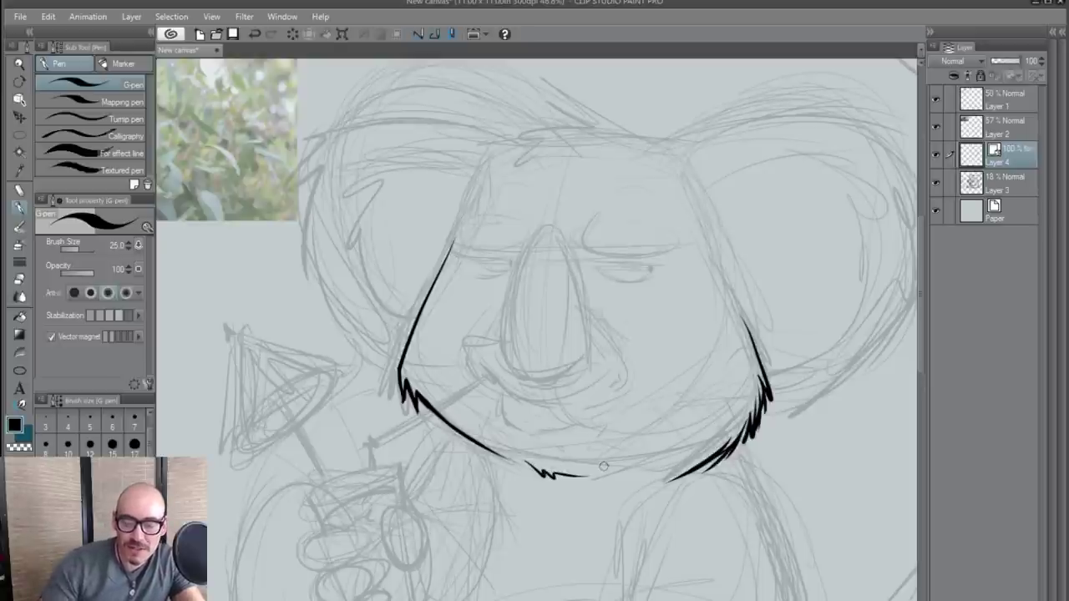
- Ink the fur tuft and contour across the top of the head and down both sides of the forehead
mouse_move(662, 140)
left_mouse_down()
mouse_move(602, 111)
mouse_move(542, 123)
mouse_move(528, 165)
left_mouse_up()
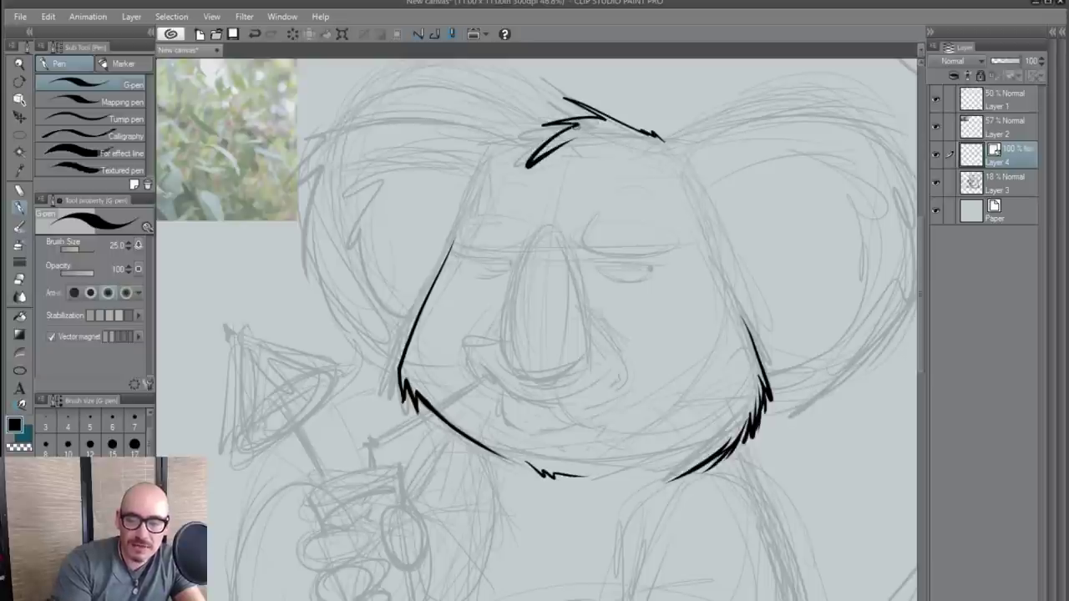
mouse_move(578, 122)
left_mouse_down()
mouse_move(489, 143)
mouse_move(460, 203)
left_mouse_up()
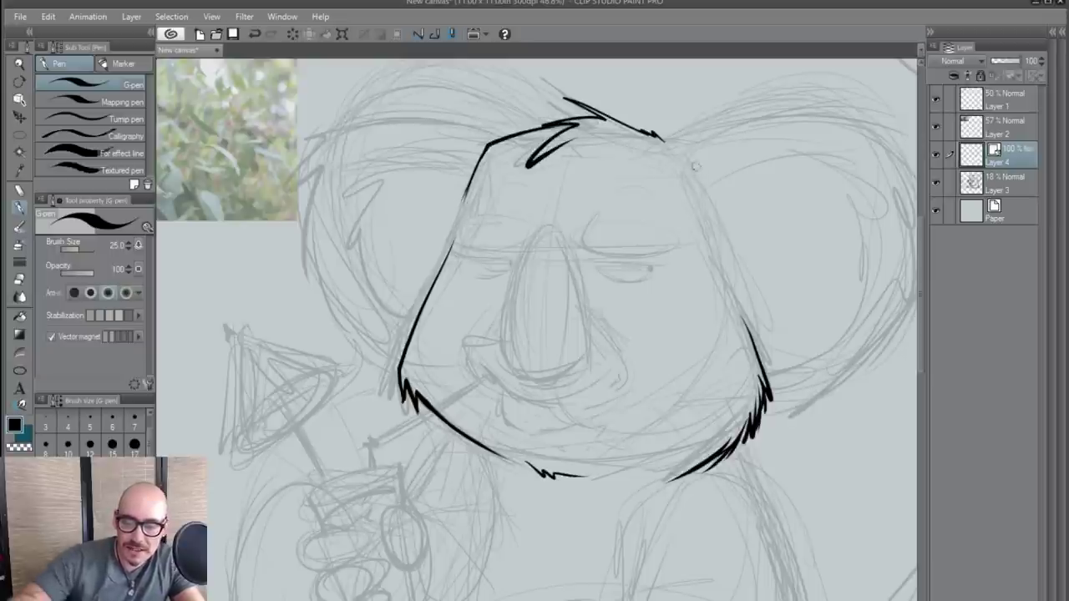
left_click_drag(657, 135, 700, 199)
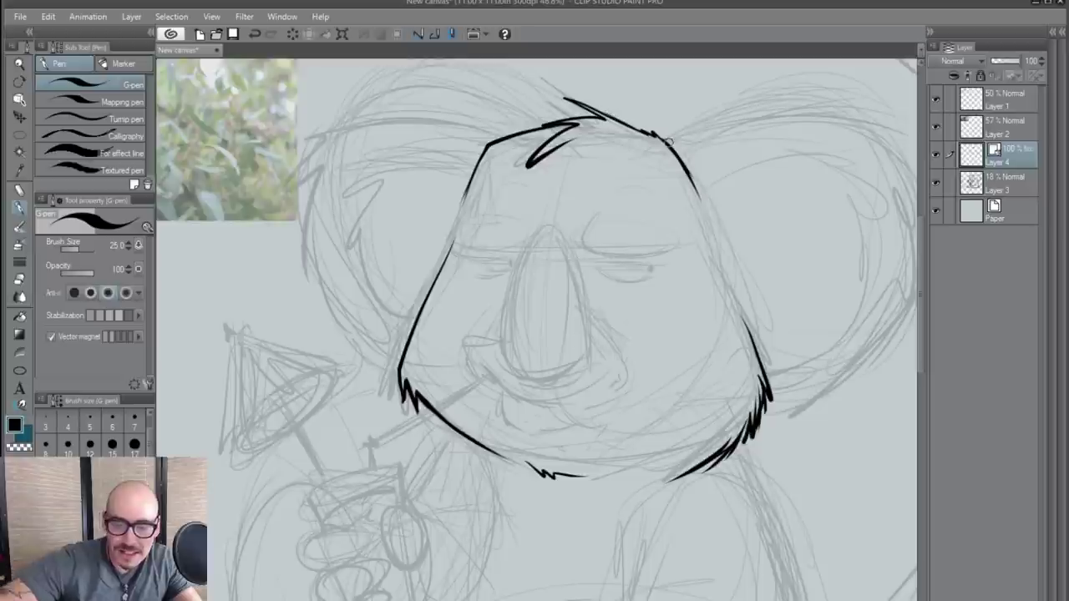
- Ink the right side of the face down to the cheek fur, redoing the stroke once
left_click_drag(728, 277, 766, 380)
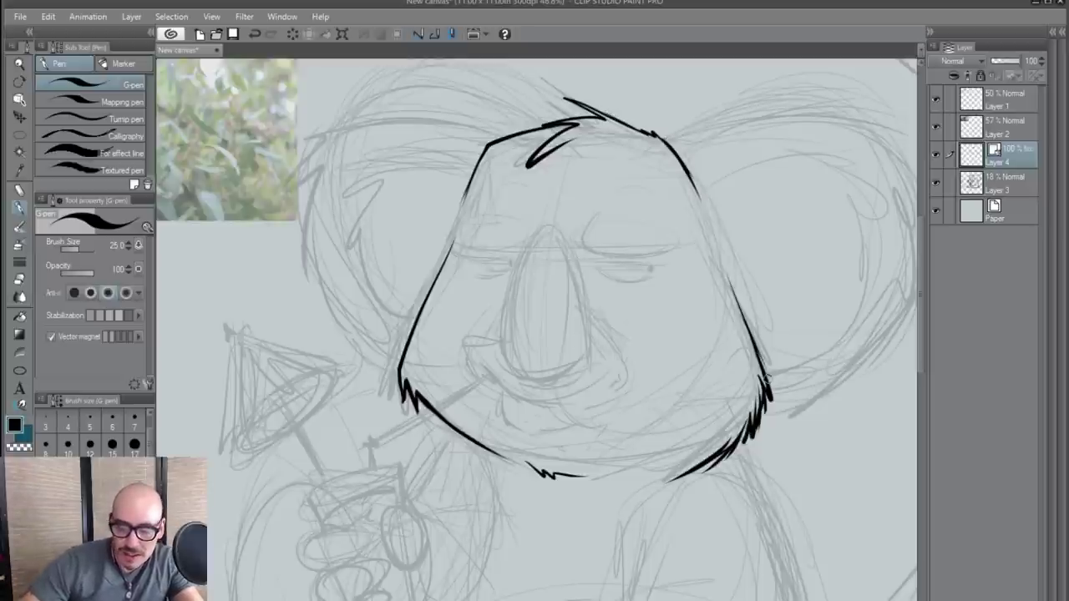
key("ctrl+z")
left_click_drag(725, 268, 763, 384)
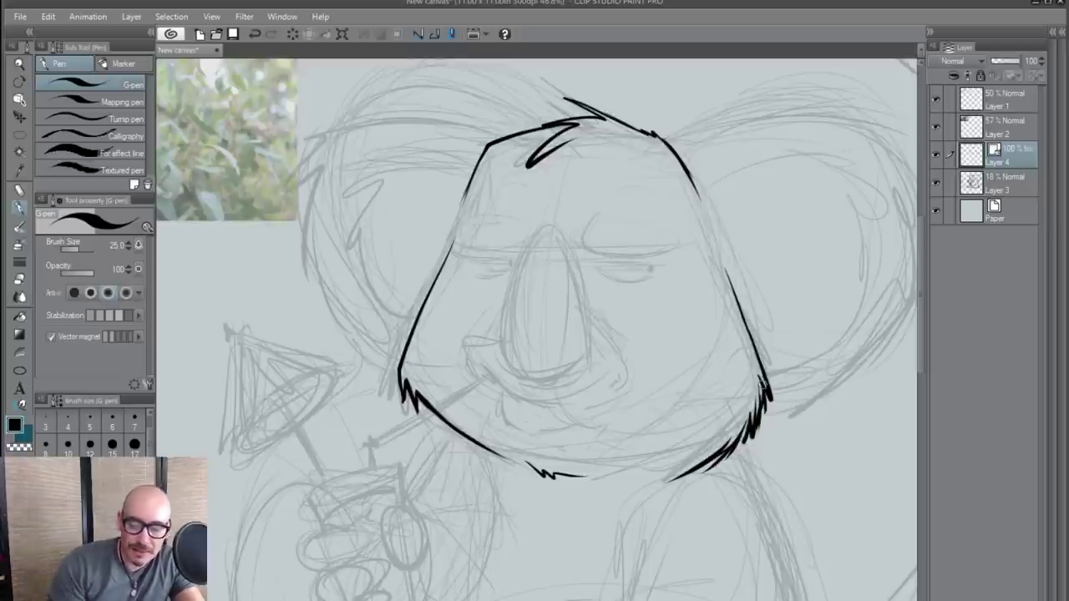
- Ink a short tapered shoulder line with a fur tip below the left jaw, redoing the first try
scroll(562, 446, "down", 3)
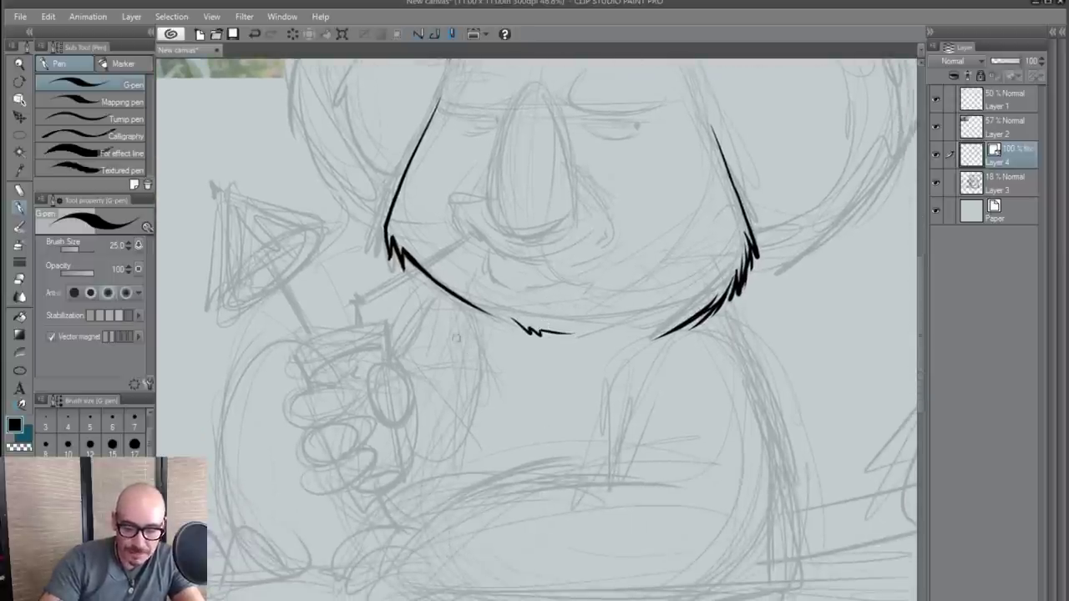
left_click_drag(455, 317, 485, 407)
key("ctrl+z")
key("ctrl+z")
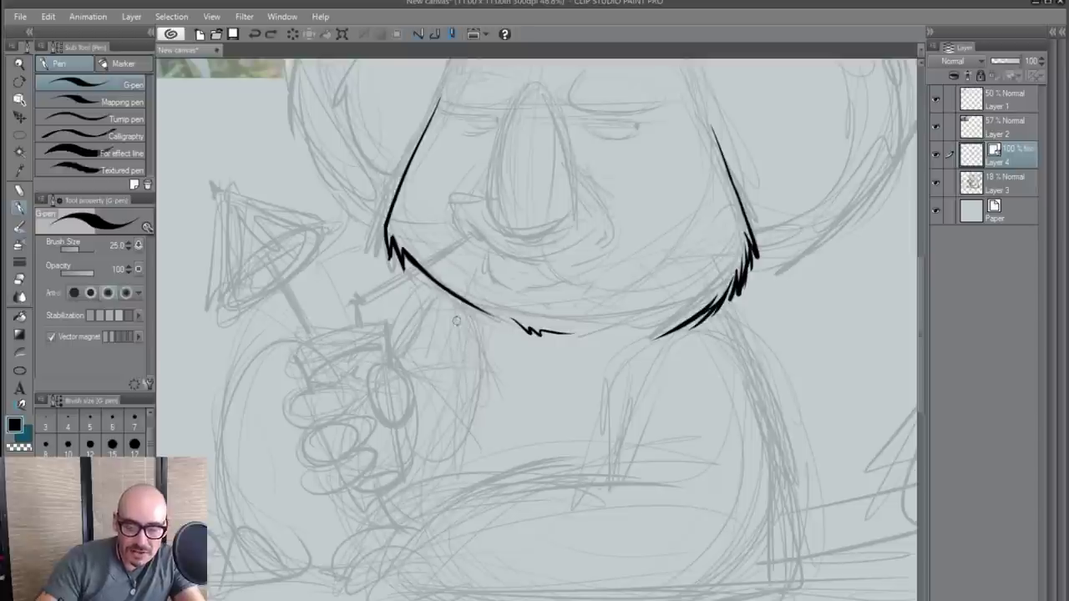
left_click_drag(456, 318, 486, 414)
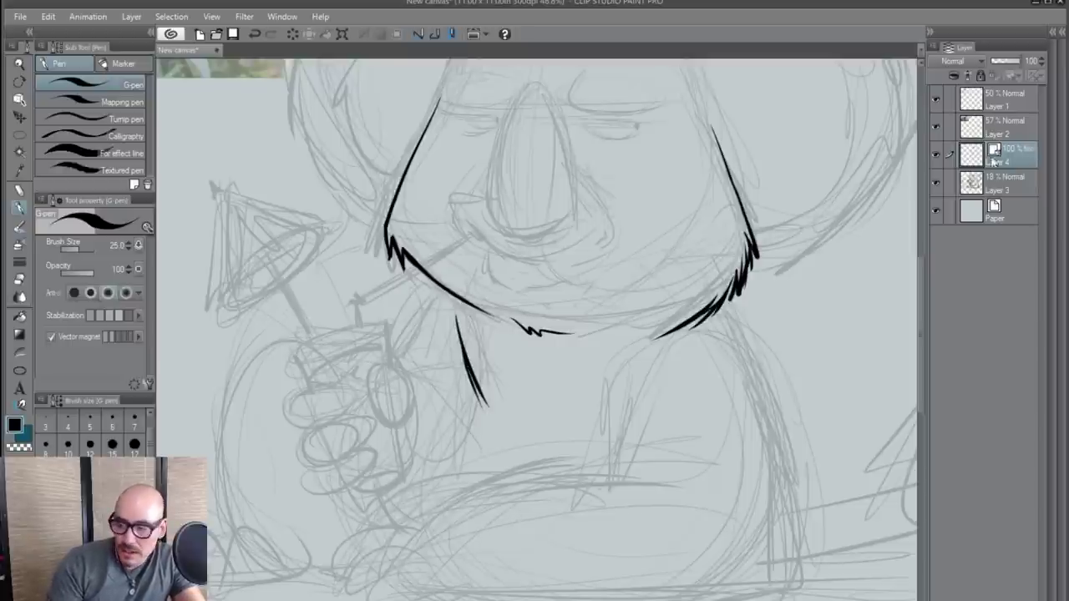
- Sketch a rounder outline for the drink around the hand on Layer 3, and return to the Layer 4 vector layer
left_click(1009, 185)
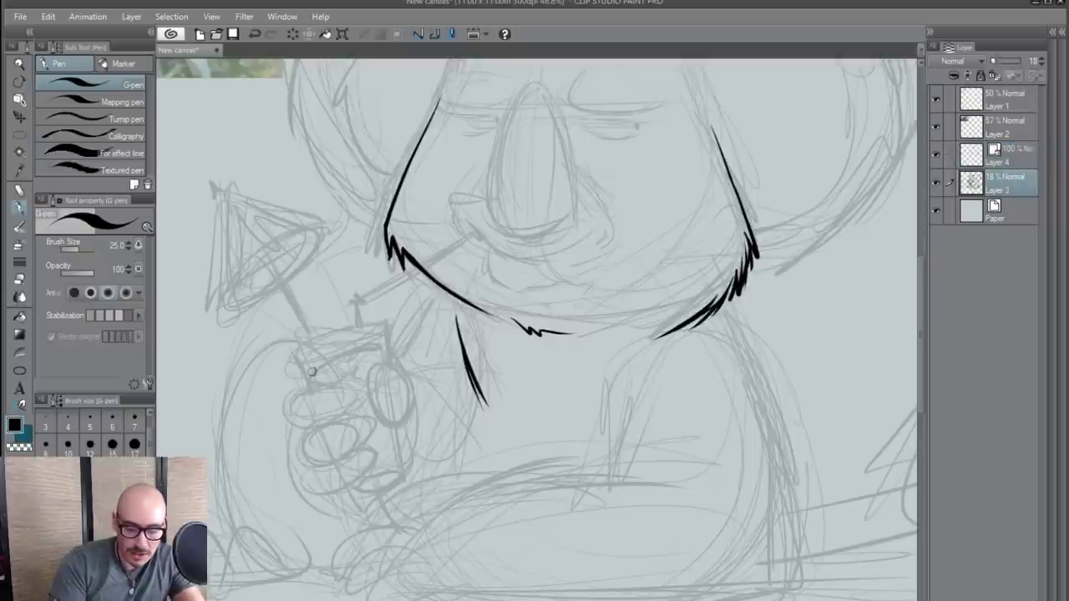
mouse_move(313, 373)
left_mouse_down()
mouse_move(292, 386)
mouse_move(327, 512)
left_mouse_up()
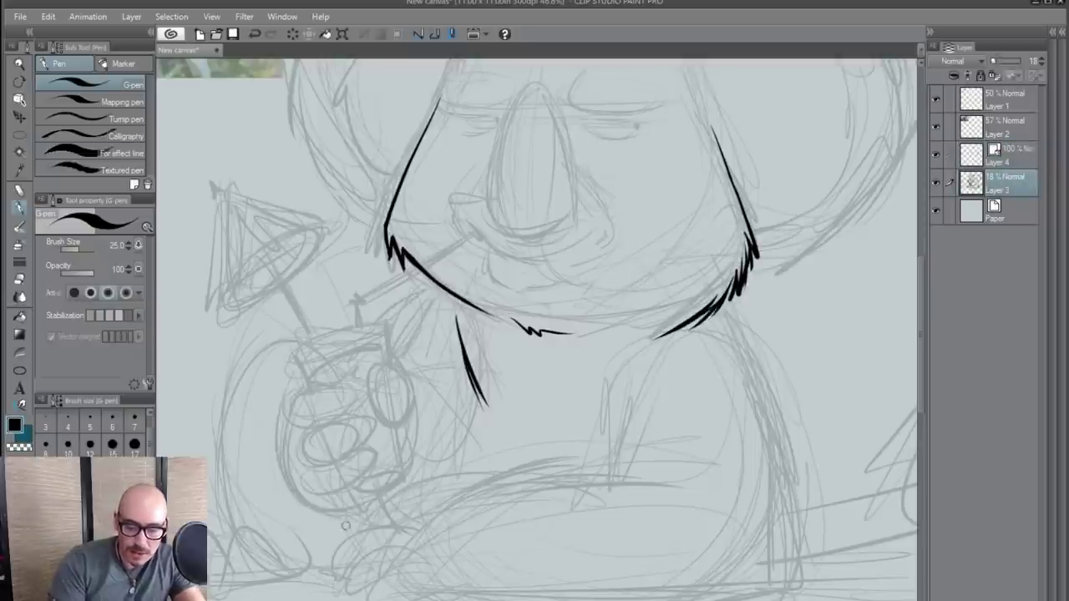
left_click(1009, 134)
left_click(1015, 155)
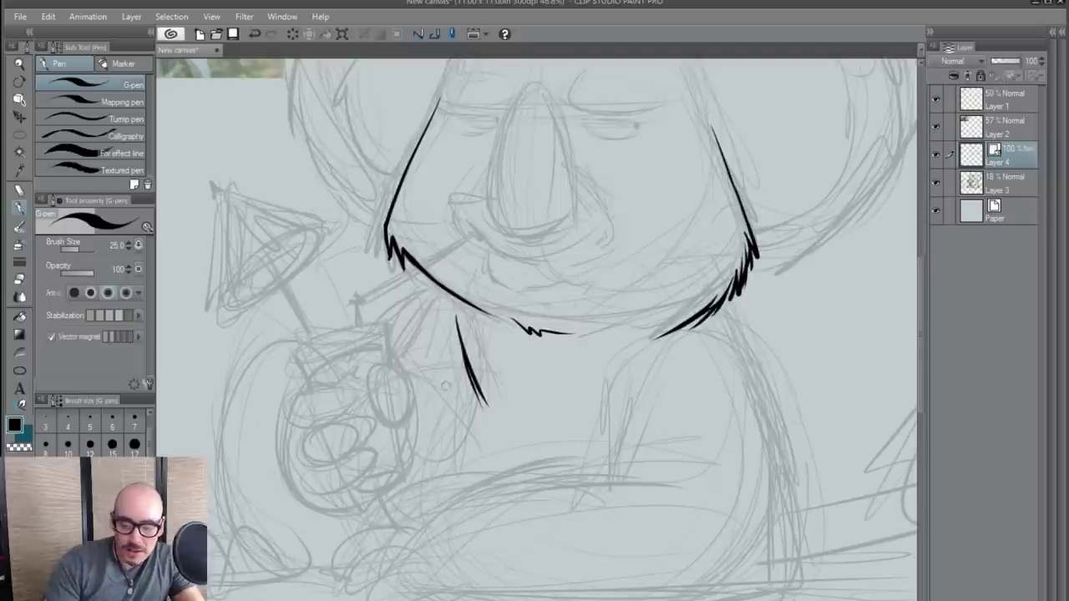
- Ink the forearm line from the shoulder stroke toward the drink with a small fur break, redoing unsatisfactory strokes
left_click_drag(464, 371, 422, 429)
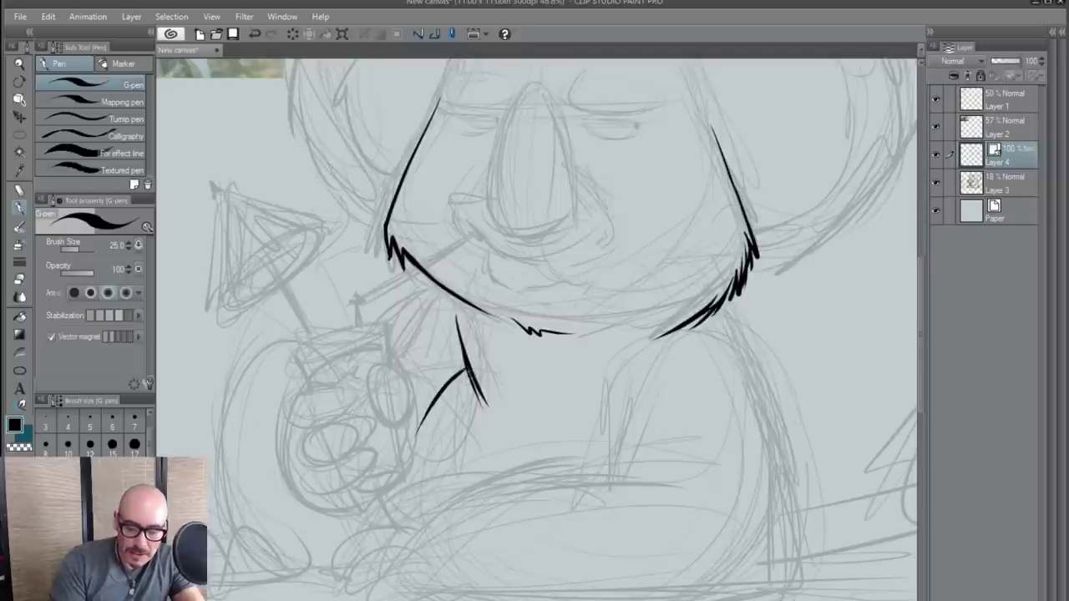
key("ctrl+z")
key("ctrl+z")
key("ctrl+z")
left_click_drag(466, 369, 406, 434)
key("ctrl+z")
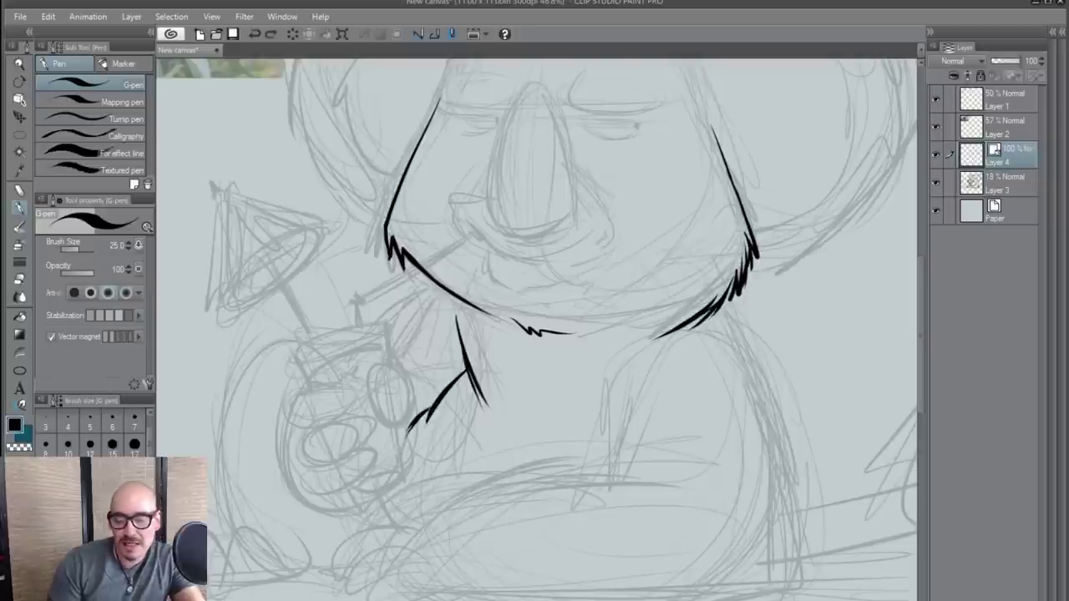
left_click_drag(467, 369, 398, 441)
key("ctrl+z")
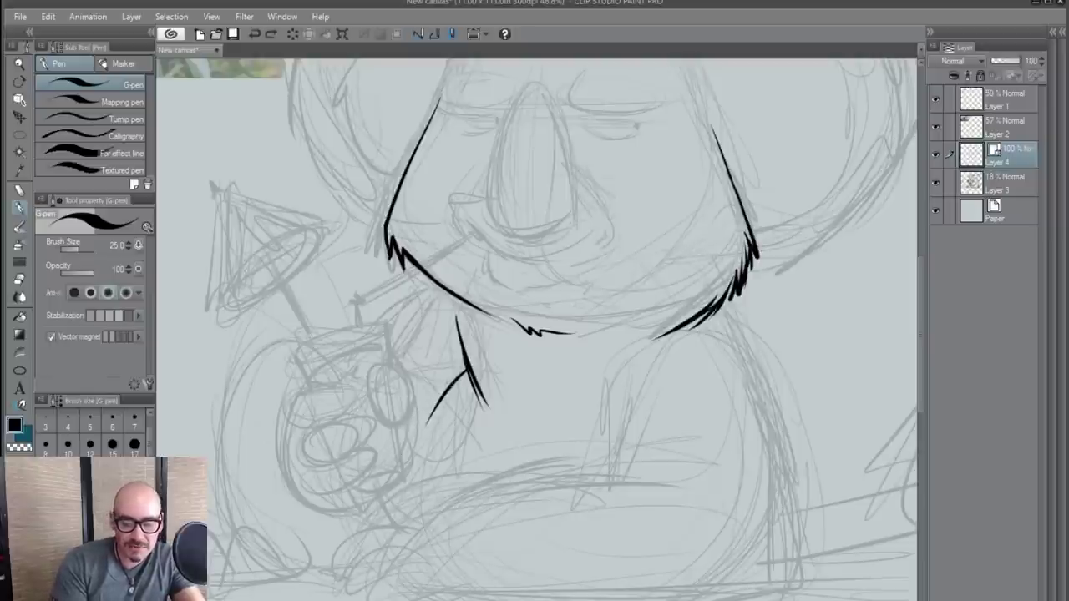
left_click_drag(440, 400, 396, 431)
- Ink the short belly crease, the top curve of the leg with the vertical arm line, and the body's base line
left_click_drag(516, 422, 567, 432)
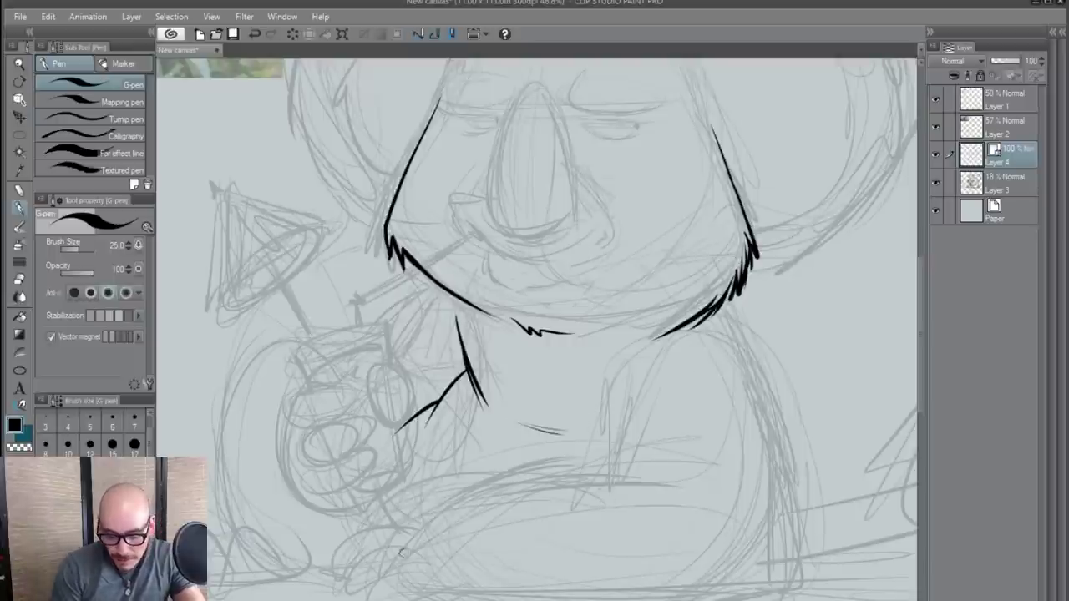
mouse_move(408, 542)
left_mouse_down()
mouse_move(648, 468)
mouse_move(616, 399)
left_mouse_up()
scroll(727, 341, "down", 3)
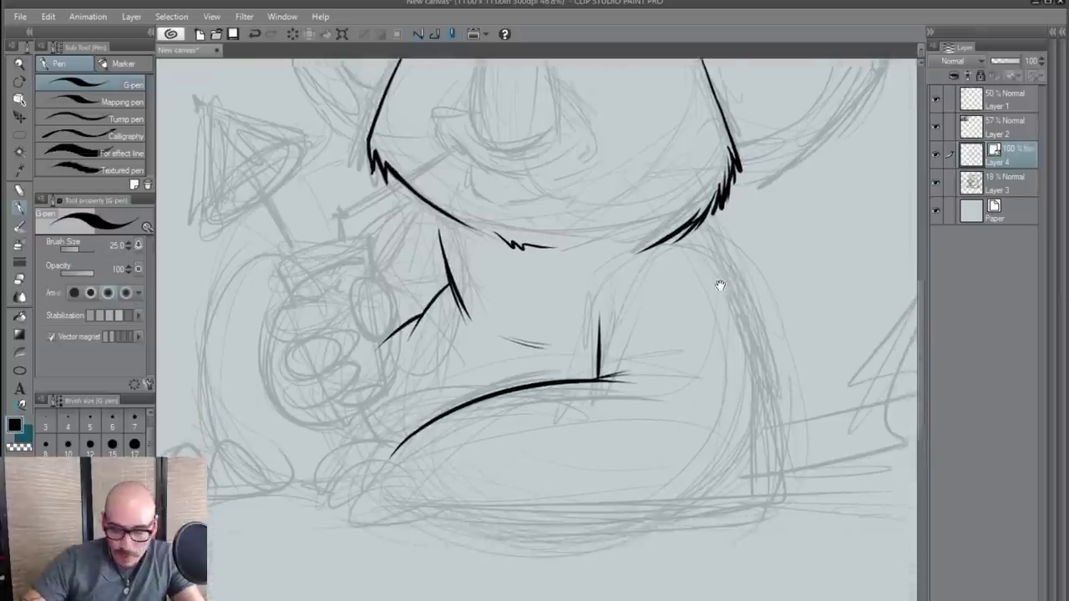
left_click_drag(440, 474, 770, 465)
- Ink the right body contour with fur strokes from jaw to base, and extend the left shoulder line up to the jaw
left_click_drag(701, 189, 760, 350)
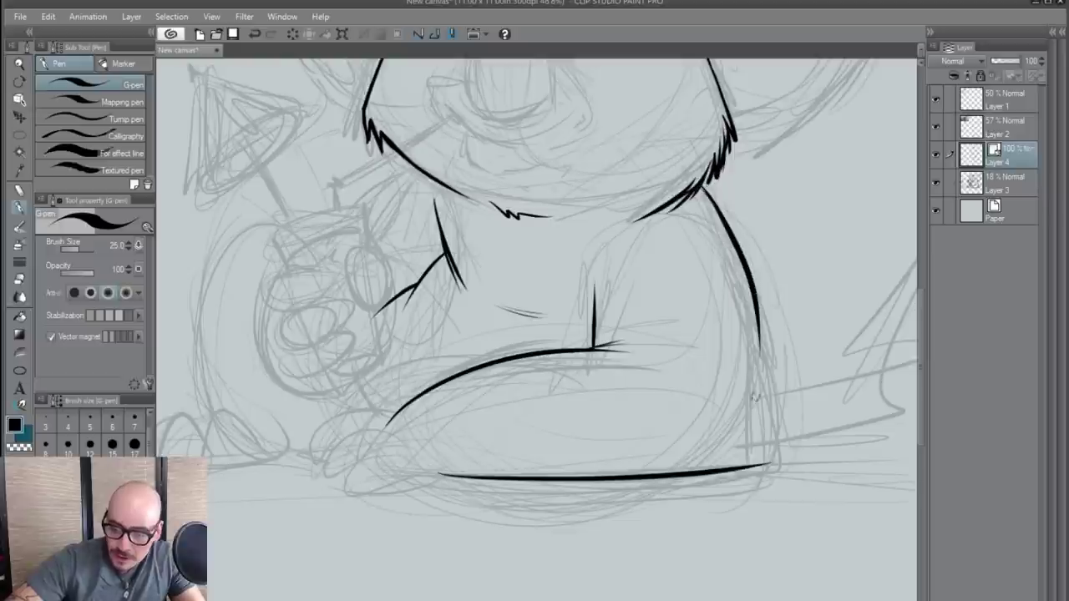
left_click_drag(751, 303, 769, 465)
left_click_drag(767, 394, 769, 465)
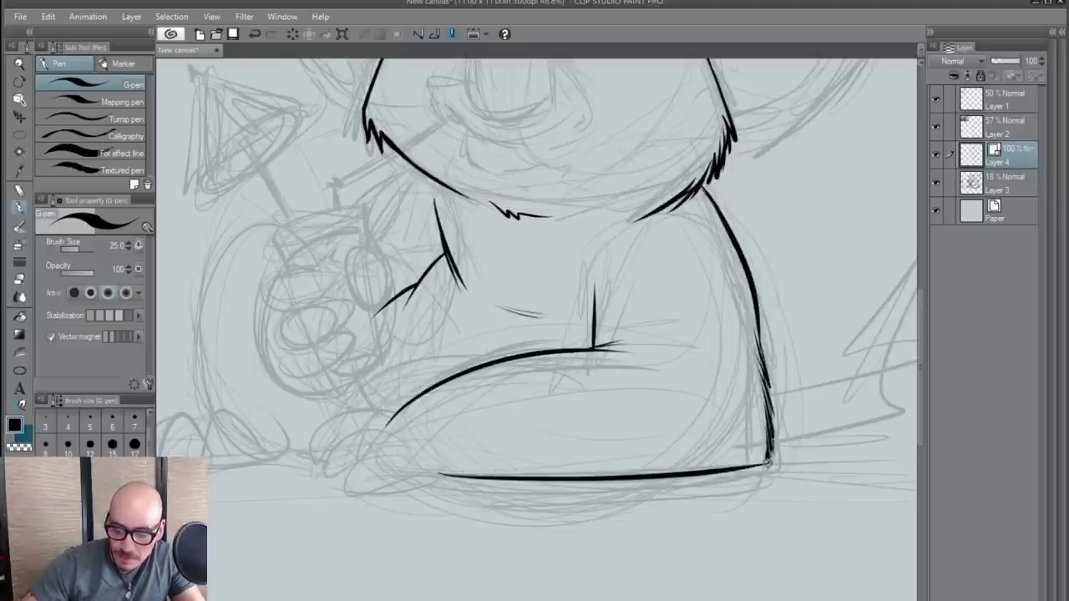
left_click_drag(757, 312, 762, 361)
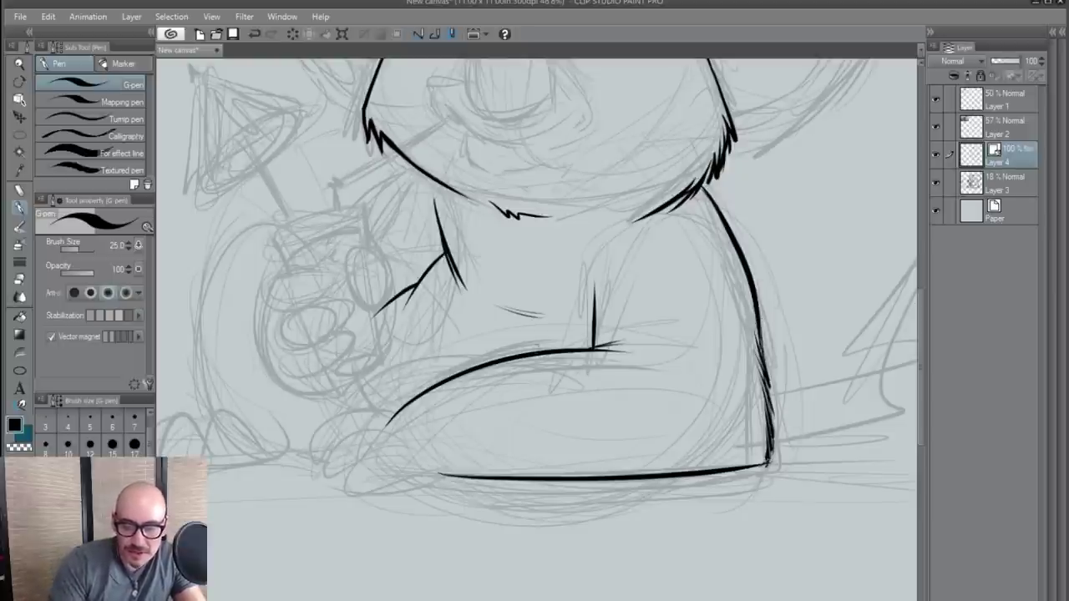
left_click_drag(714, 267, 689, 453)
left_click_drag(406, 365, 424, 442)
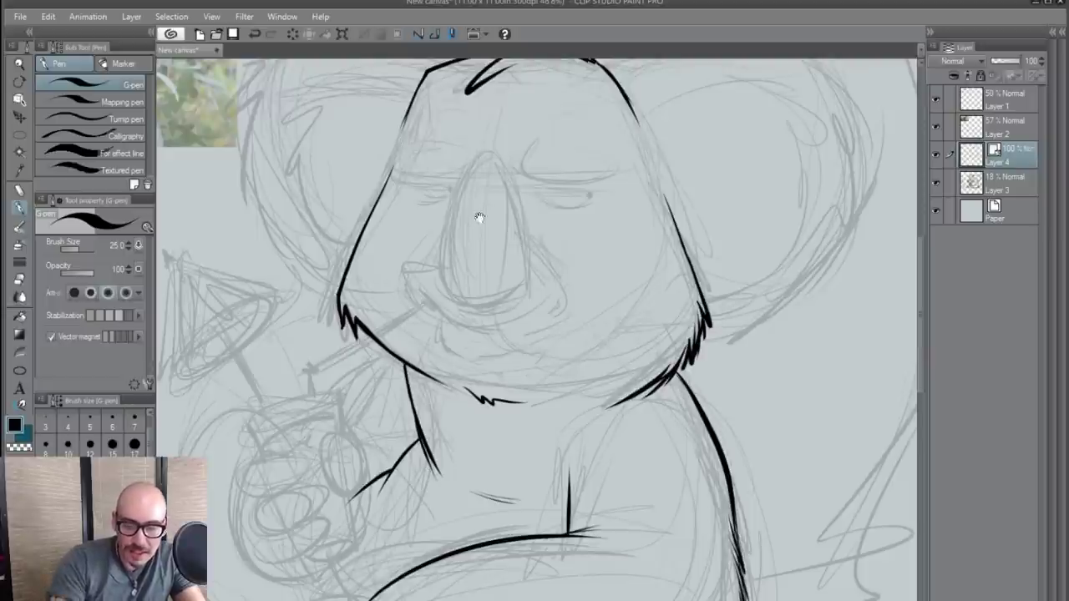
- Ink the left ear's outline with jagged fur at its outer corner and lower end, redoing the top curve
left_click_drag(479, 217, 482, 368)
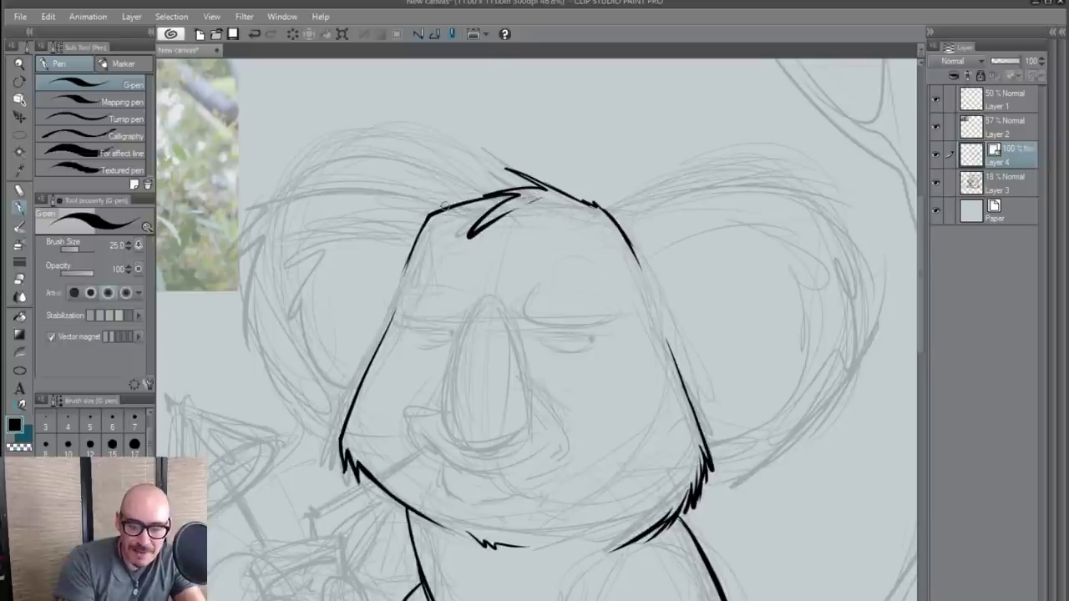
mouse_move(445, 205)
left_mouse_down()
mouse_move(357, 185)
mouse_move(250, 203)
mouse_move(238, 218)
mouse_move(244, 250)
left_mouse_up()
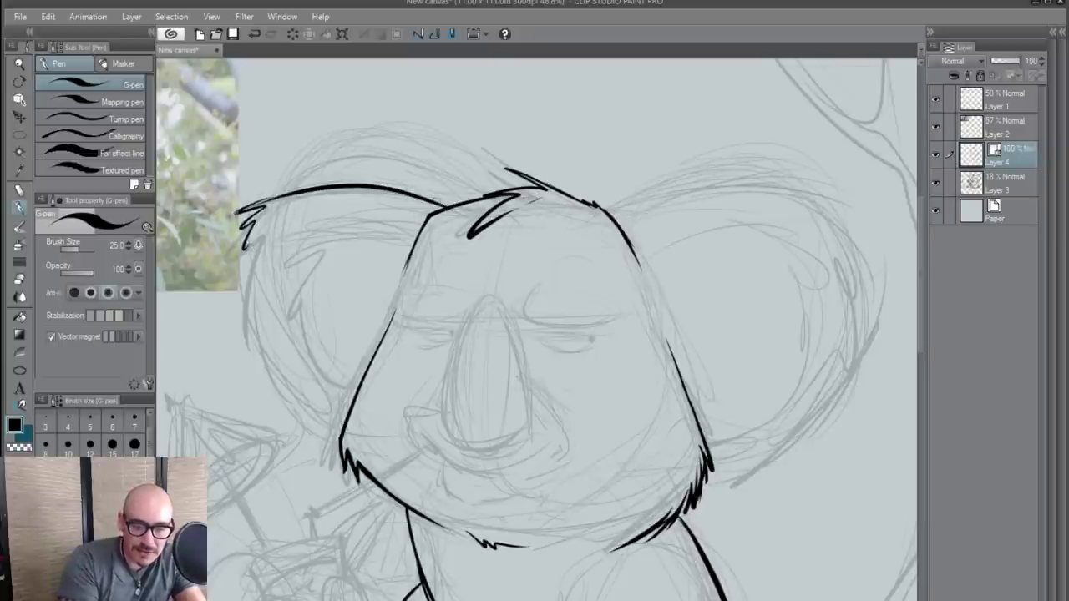
key("ctrl+z")
key("ctrl+z")
key("ctrl+z")
mouse_move(451, 206)
left_mouse_down()
mouse_move(398, 191)
mouse_move(244, 212)
mouse_move(239, 235)
left_mouse_up()
mouse_move(251, 226)
left_mouse_down()
mouse_move(242, 280)
mouse_move(276, 399)
mouse_move(331, 445)
mouse_move(341, 428)
left_mouse_up()
- Ink the right ear's outline with a jagged outer corner, and redo its lower edge where it meets the cheek
mouse_move(606, 208)
left_mouse_down()
mouse_move(851, 204)
mouse_move(860, 224)
mouse_move(857, 265)
mouse_move(800, 418)
mouse_move(733, 482)
mouse_move(695, 458)
left_mouse_up()
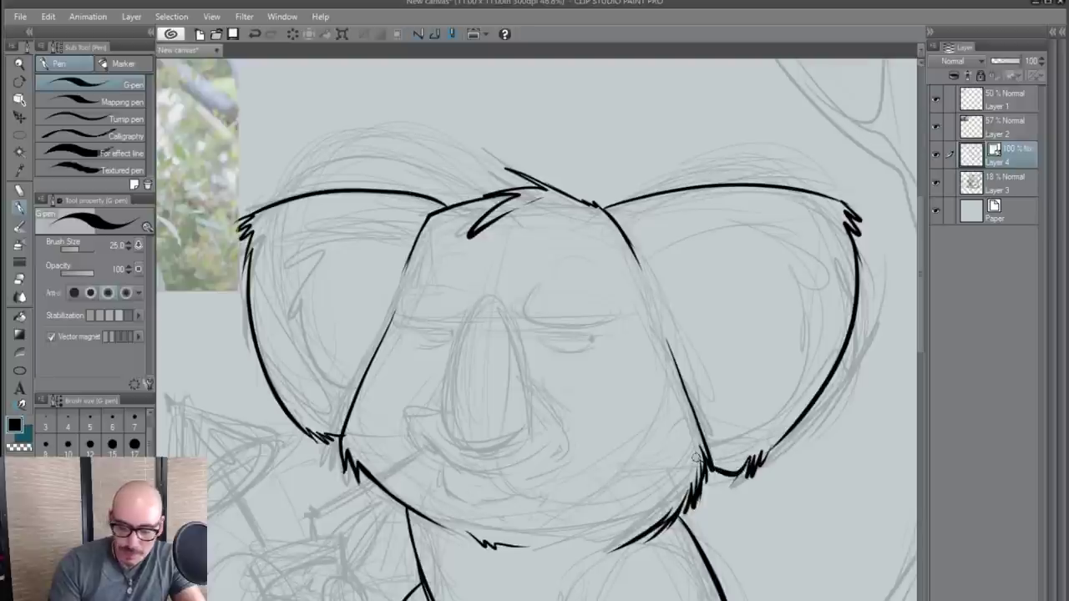
key("ctrl+z")
key("ctrl+z")
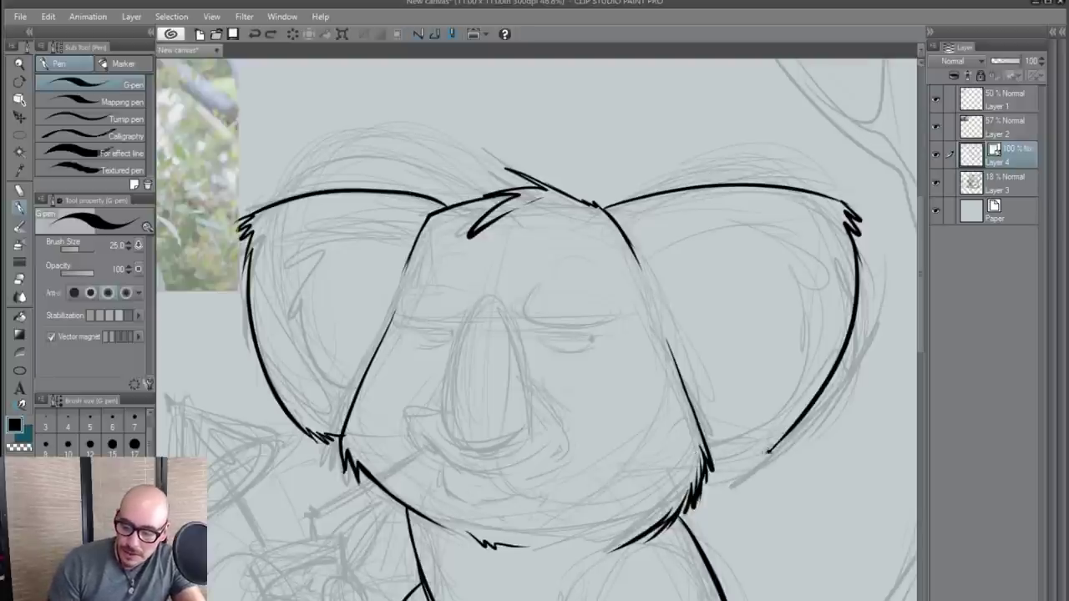
left_click_drag(771, 444, 714, 454)
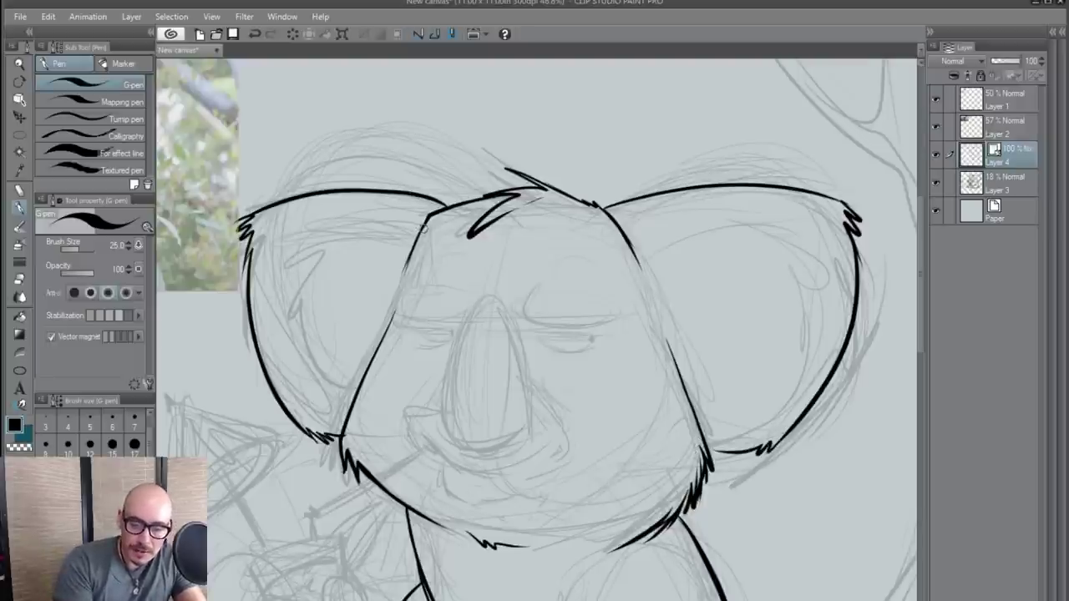
- Ink the jagged inner fur contours inside both ears
mouse_move(418, 224)
left_mouse_down()
mouse_move(287, 242)
mouse_move(296, 342)
mouse_move(360, 336)
left_mouse_up()
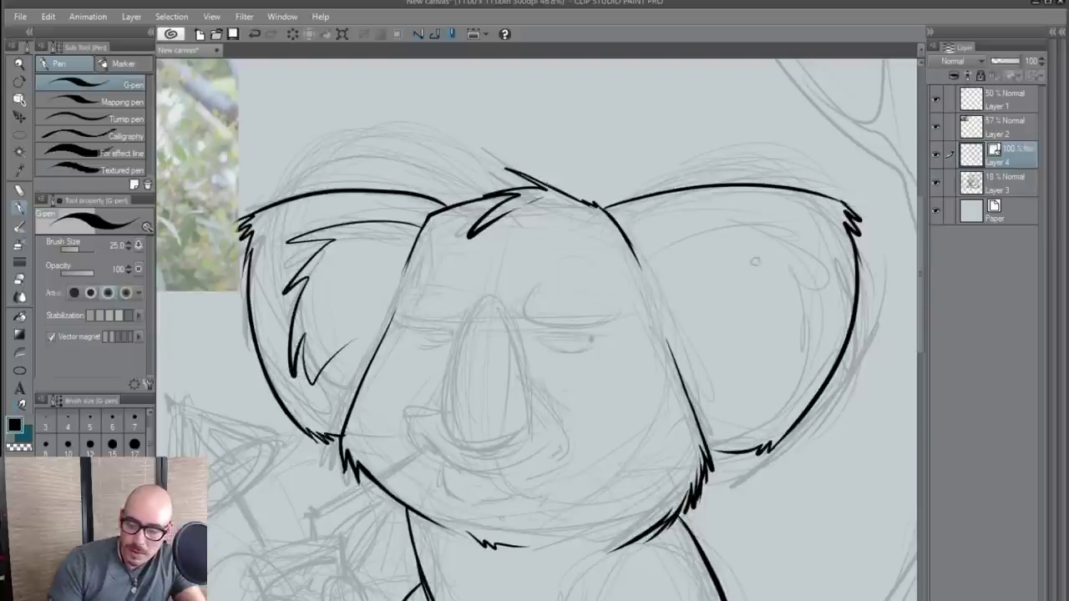
mouse_move(640, 226)
left_mouse_down()
mouse_move(768, 247)
mouse_move(782, 344)
mouse_move(754, 374)
left_mouse_up()
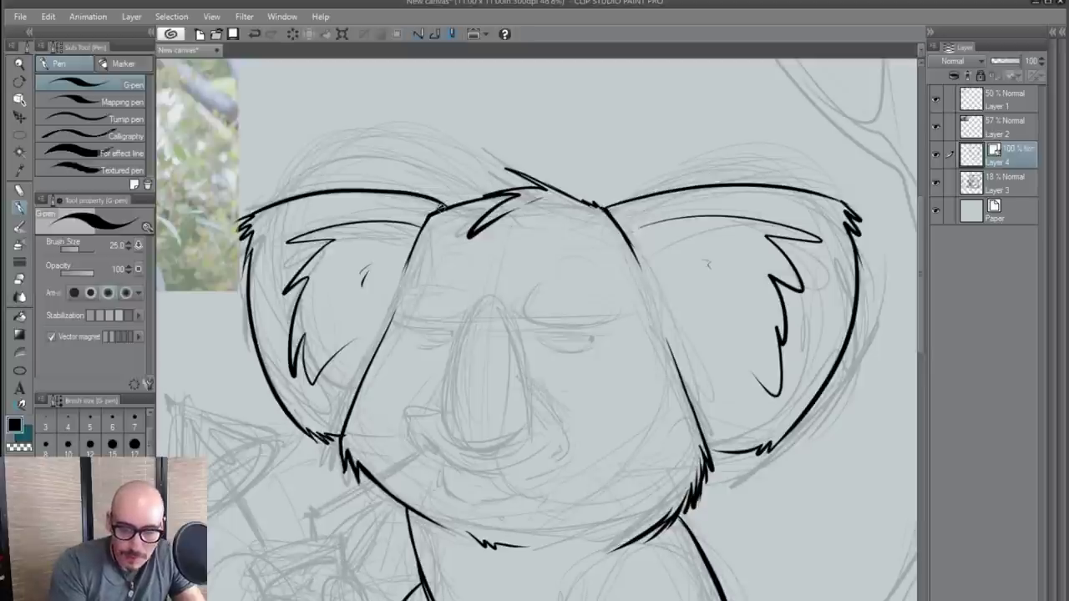
- Try inking three clawed toes at the front end of the leg, and undo the strokes
scroll(625, 339, "down", 5)
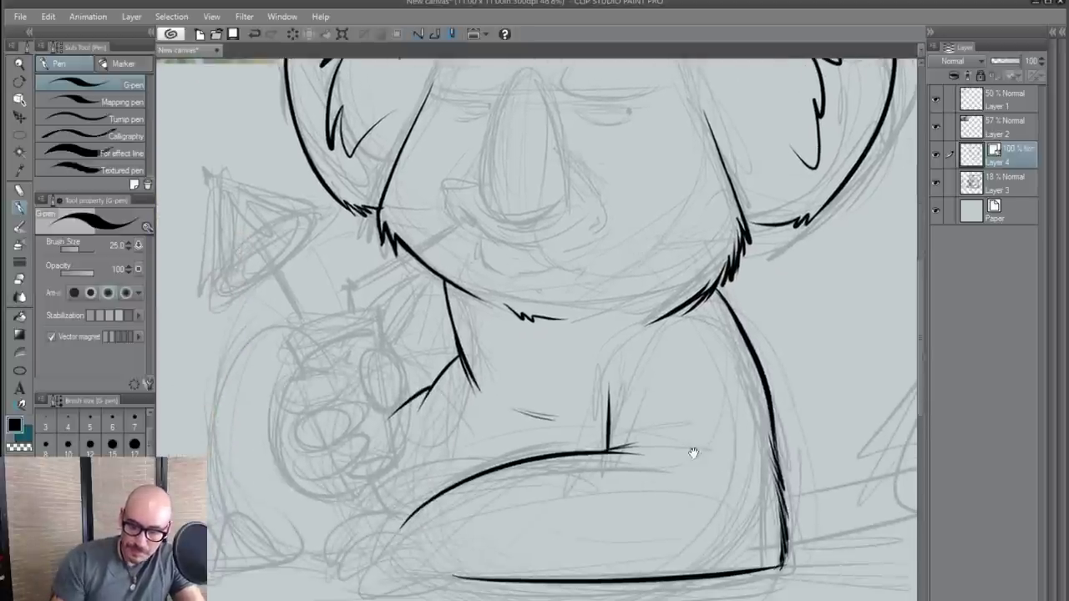
mouse_move(601, 477)
left_mouse_down()
mouse_move(677, 476)
mouse_move(661, 487)
left_mouse_up()
left_click_drag(589, 531, 645, 435)
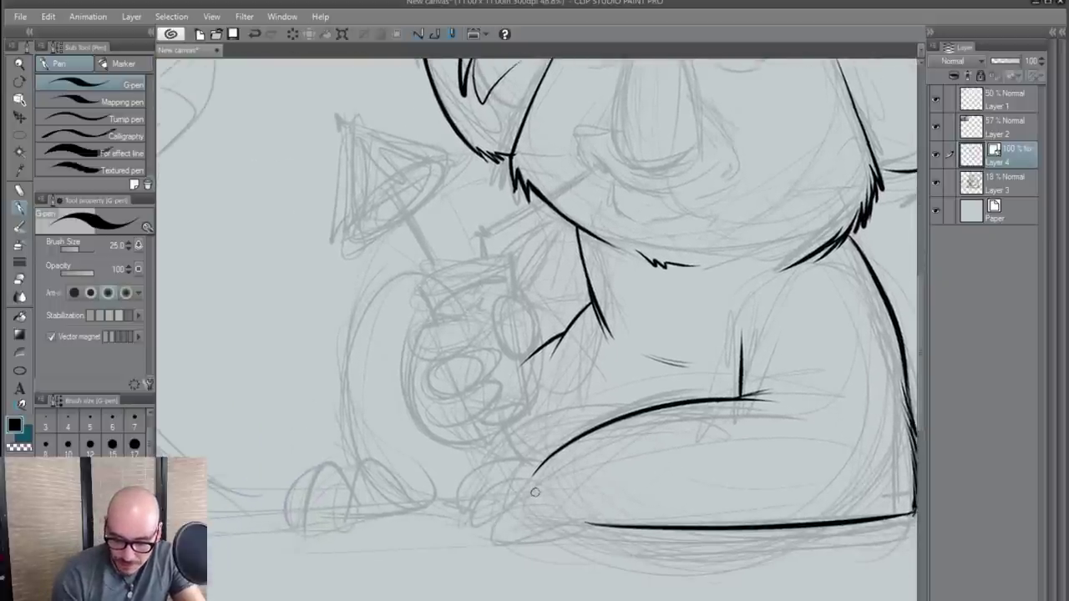
left_click_drag(541, 488, 484, 523)
mouse_move(534, 476)
left_mouse_down()
mouse_move(480, 499)
mouse_move(475, 522)
mouse_move(499, 511)
left_mouse_up()
left_click_drag(537, 470, 461, 504)
key("ctrl+z")
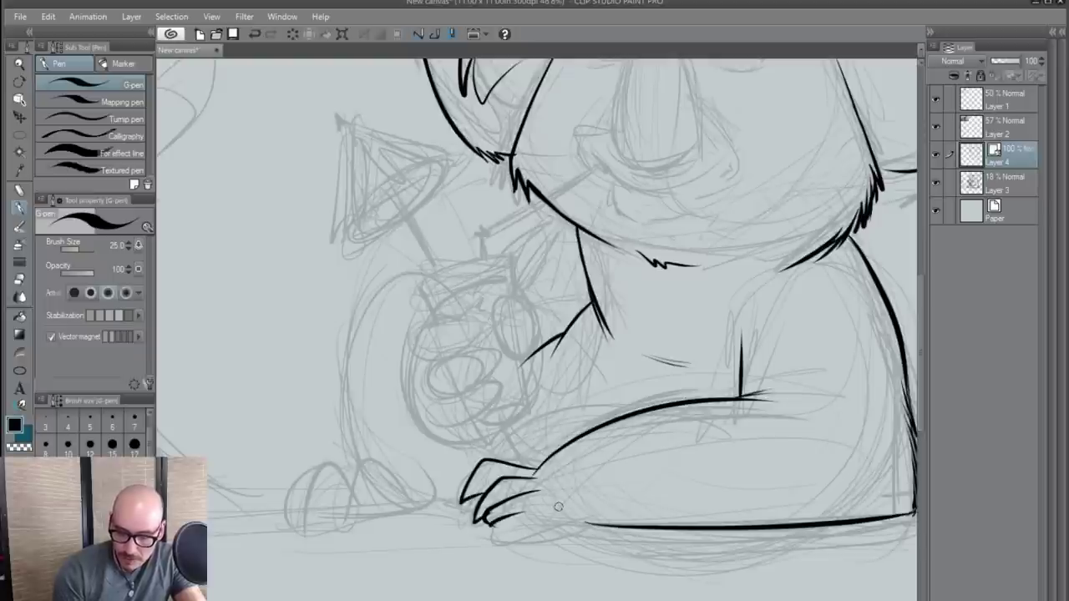
key("ctrl+z")
key("ctrl+z")
key("ctrl+z")
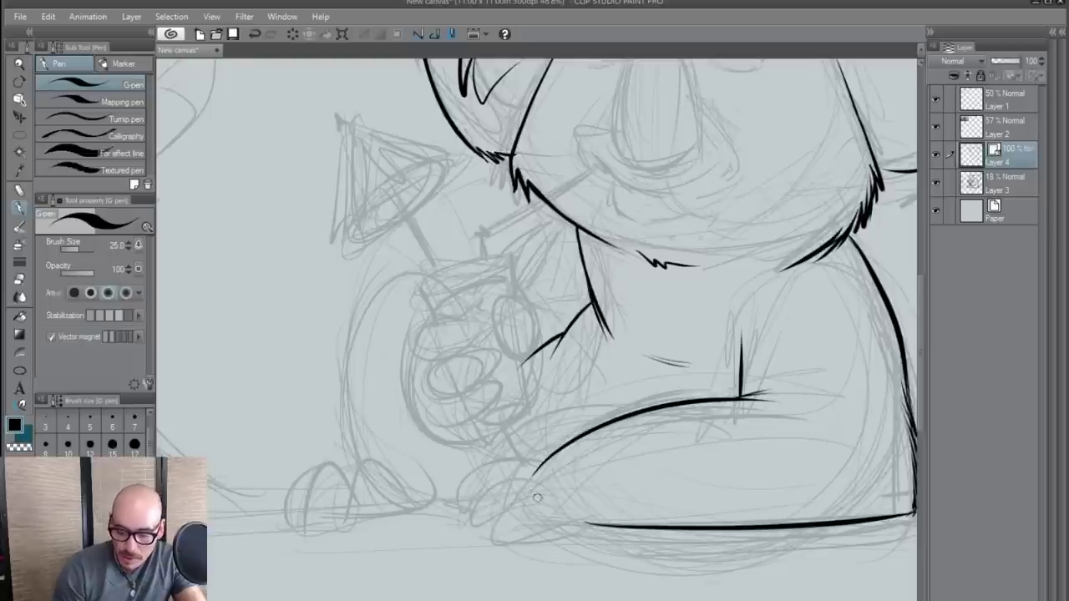
- Ink the foot with larger pointed toes and join its underside to the body's base line
mouse_move(543, 499)
left_mouse_down()
mouse_move(469, 519)
mouse_move(553, 517)
mouse_move(484, 473)
mouse_move(463, 519)
left_mouse_up()
mouse_move(539, 470)
left_mouse_down()
mouse_move(445, 499)
mouse_move(484, 473)
mouse_move(546, 480)
left_mouse_up()
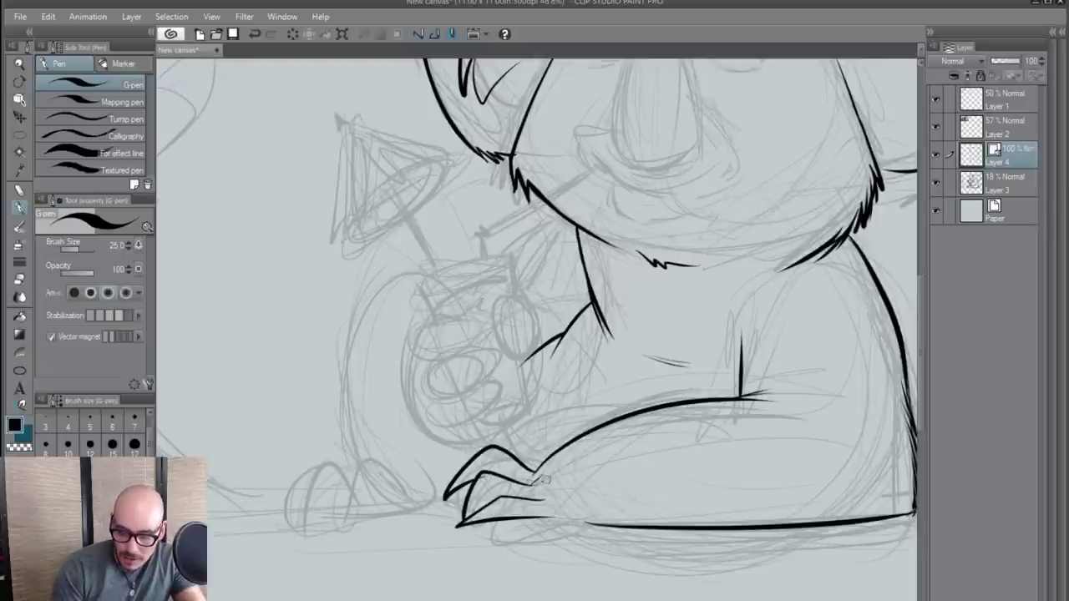
left_click_drag(608, 525, 457, 528)
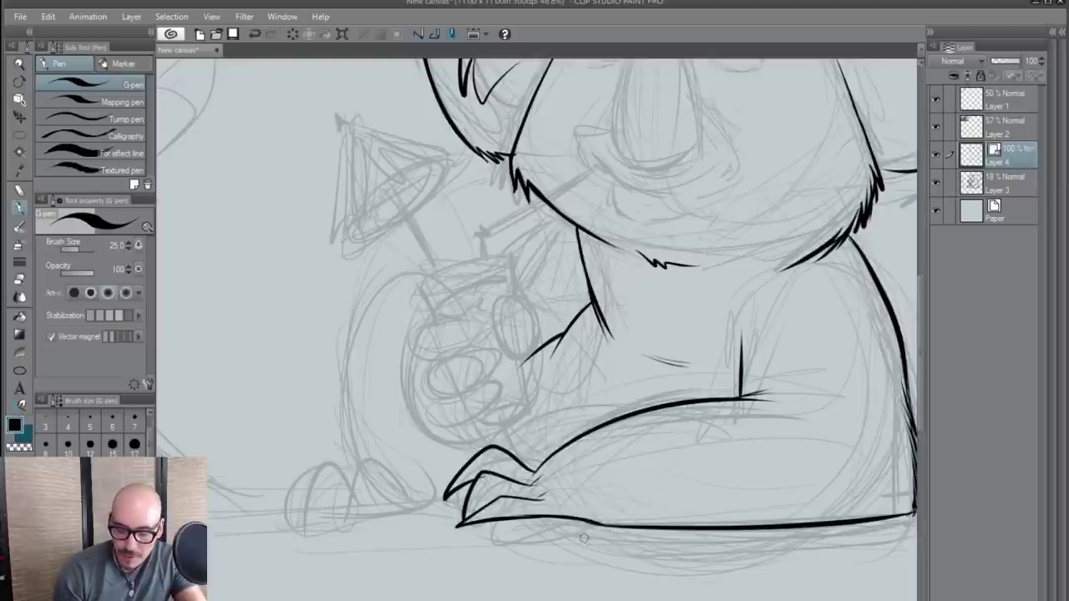
left_click_drag(501, 497, 473, 515)
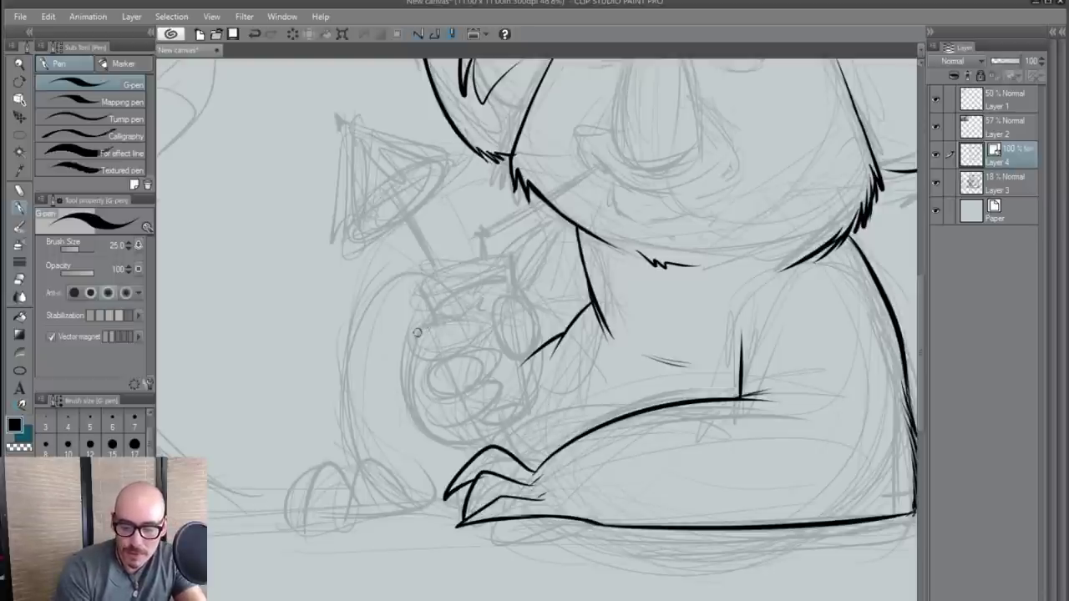
- Ink the hand as three rounded fingers and a pointed thumb over the drink sketch, undoing unwanted strokes
mouse_move(416, 332)
left_mouse_down()
mouse_move(426, 354)
mouse_move(493, 343)
mouse_move(426, 367)
mouse_move(504, 364)
left_mouse_up()
mouse_move(505, 364)
left_mouse_down()
mouse_move(448, 415)
mouse_move(454, 397)
left_mouse_up()
mouse_move(529, 318)
left_mouse_down()
mouse_move(498, 297)
mouse_move(515, 312)
mouse_move(511, 282)
mouse_move(516, 311)
mouse_move(527, 307)
mouse_move(516, 337)
mouse_move(524, 354)
left_mouse_up()
key("ctrl+z")
key("ctrl+z")
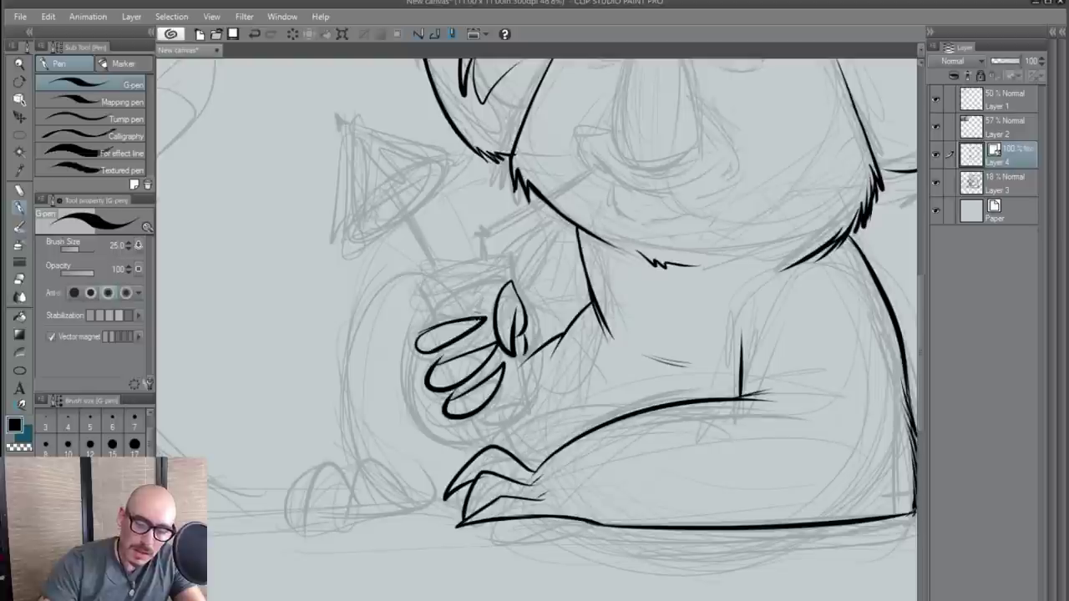
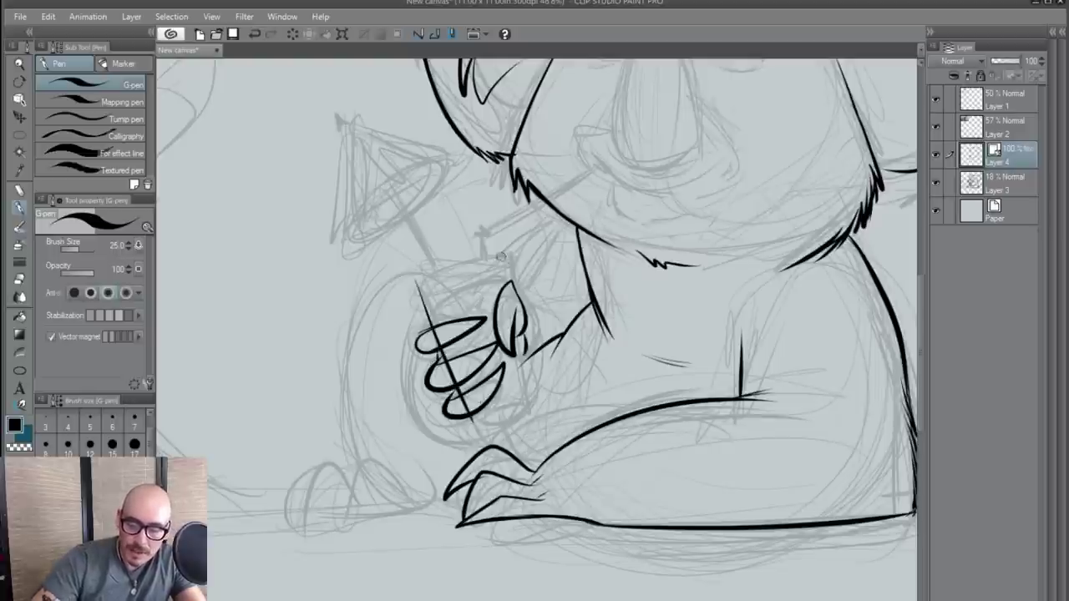
- Ink the glass's two slanted sides and curved base around the gripping hand, replacing the first side strokes
left_click_drag(495, 253, 534, 424)
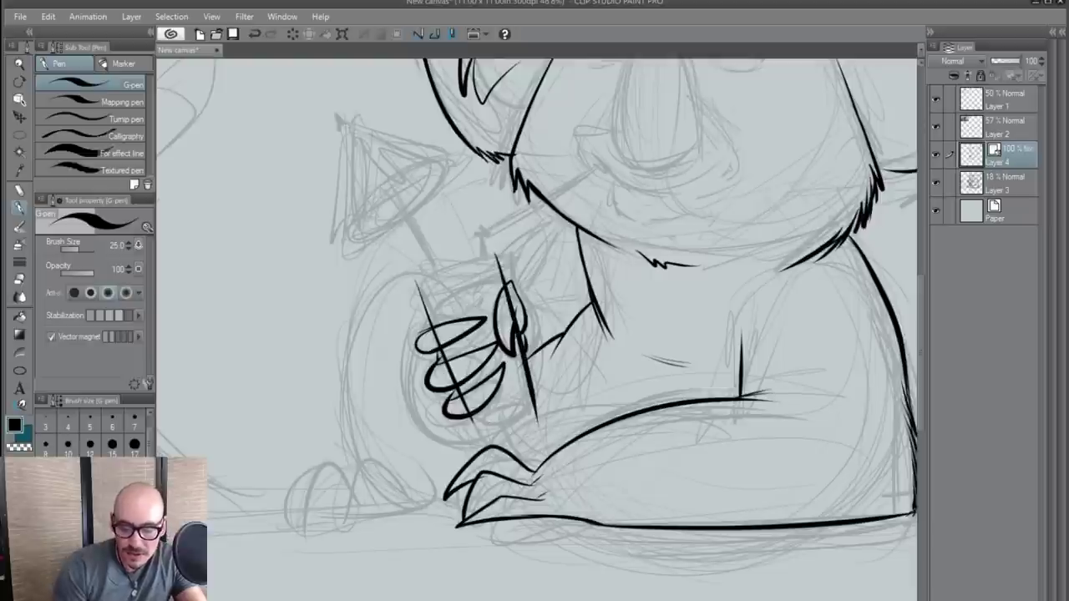
key("ctrl+z")
key("ctrl+z")
left_click_drag(417, 292, 478, 438)
mouse_move(445, 420)
left_mouse_down()
mouse_move(527, 411)
mouse_move(551, 386)
left_mouse_up()
left_click_drag(496, 271, 538, 426)
- Trim the glass lines where they cross the thumb and fingers and overshoot the glass's lower right corner
left_click_drag(517, 310, 505, 299)
left_click_drag(431, 334, 476, 397)
left_click_drag(545, 382, 549, 412)
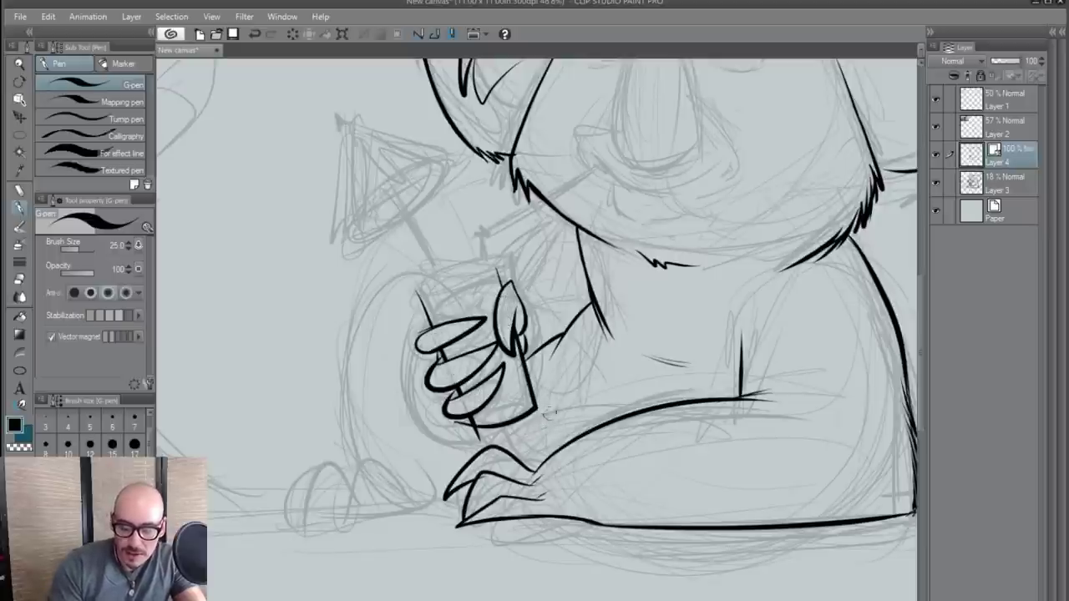
- Trim the line overshoot at the glass's lower left corner and ink the glass's curved upper rim
left_click_drag(474, 441, 486, 430)
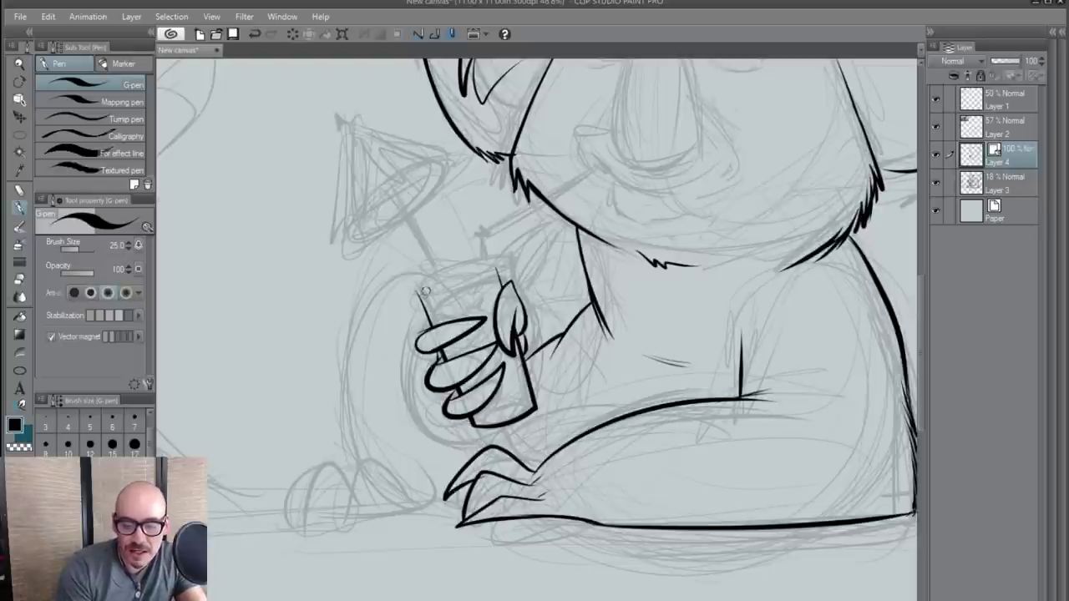
mouse_move(427, 309)
left_mouse_down()
mouse_move(421, 284)
mouse_move(501, 289)
left_mouse_up()
key("ctrl+z")
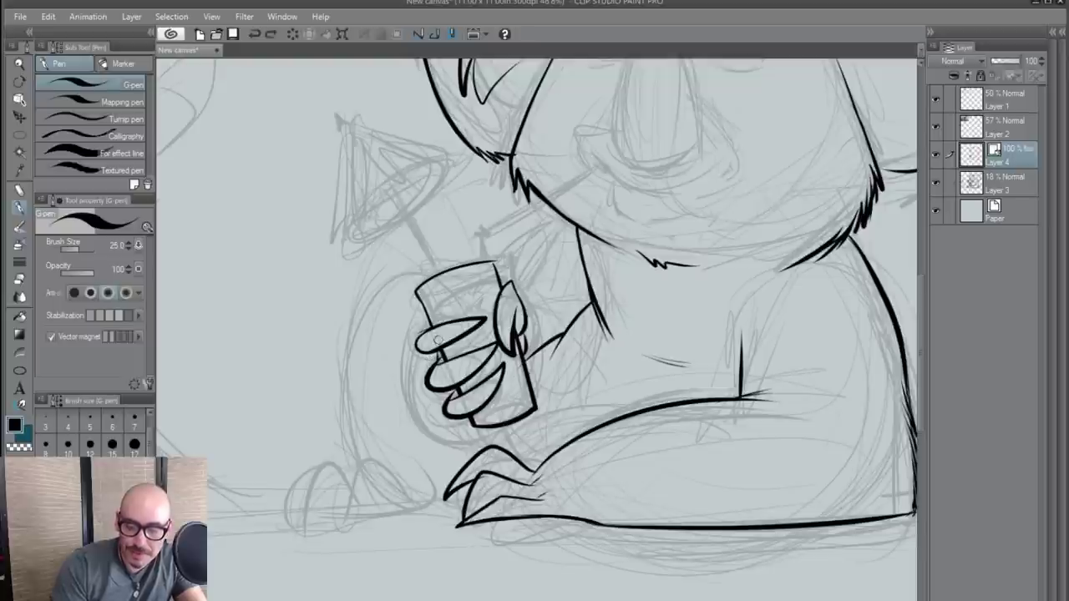
- Ink the furry outer edge of the hand around the fingers and under the glass, redoing unsatisfactory strokes
mouse_move(424, 324)
left_mouse_down()
mouse_move(402, 379)
mouse_move(425, 438)
left_mouse_up()
left_click_drag(495, 433, 408, 432)
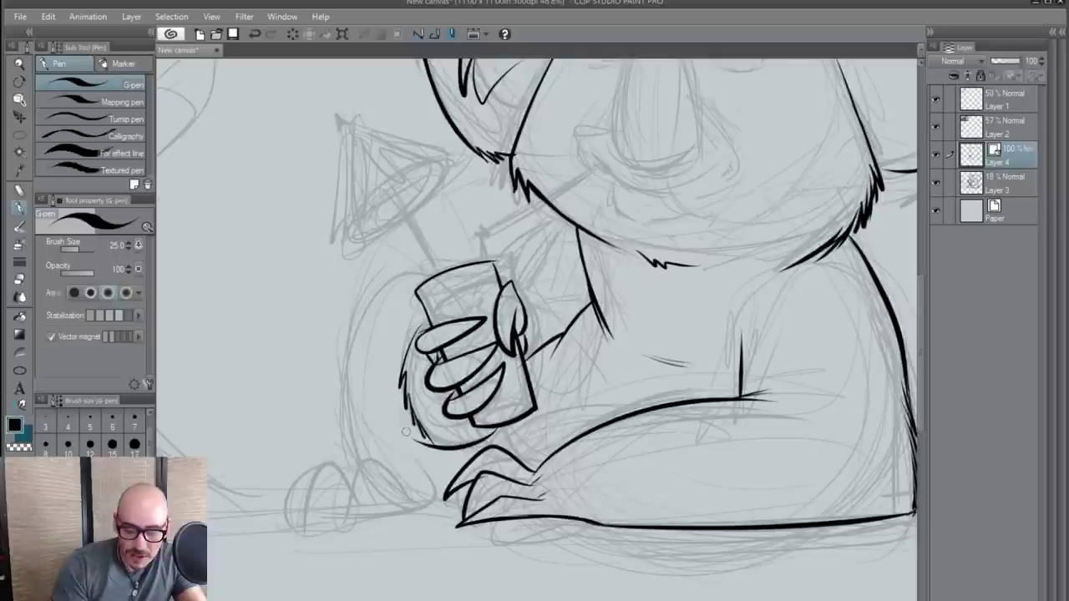
key("ctrl+z")
mouse_move(501, 429)
left_mouse_down()
mouse_move(409, 420)
mouse_move(451, 443)
left_mouse_up()
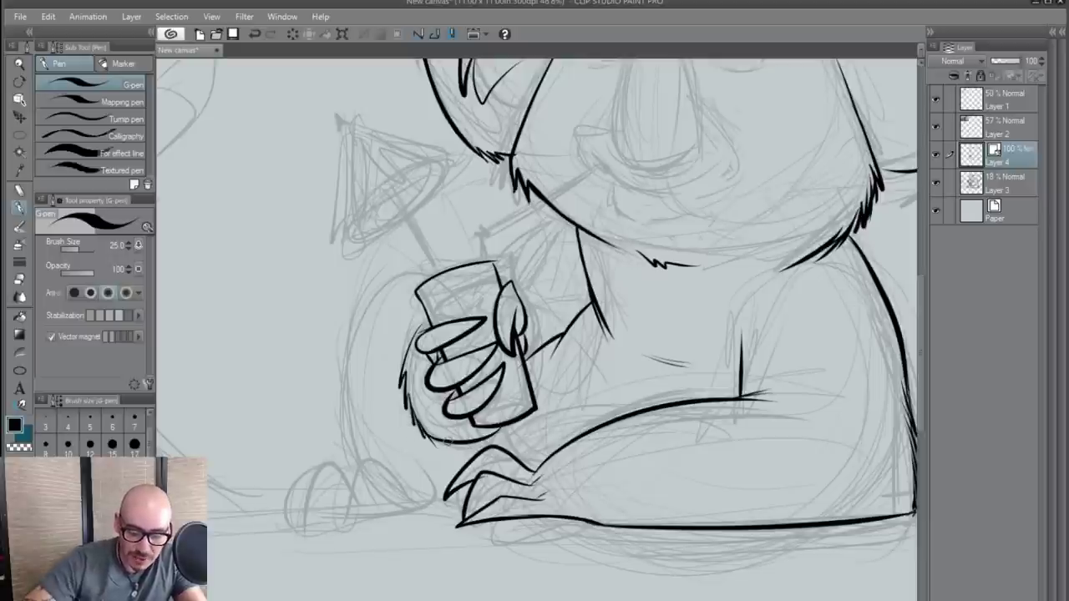
left_click_drag(428, 319, 403, 373)
key("ctrl+z")
key("ctrl+z")
left_click_drag(428, 318, 409, 348)
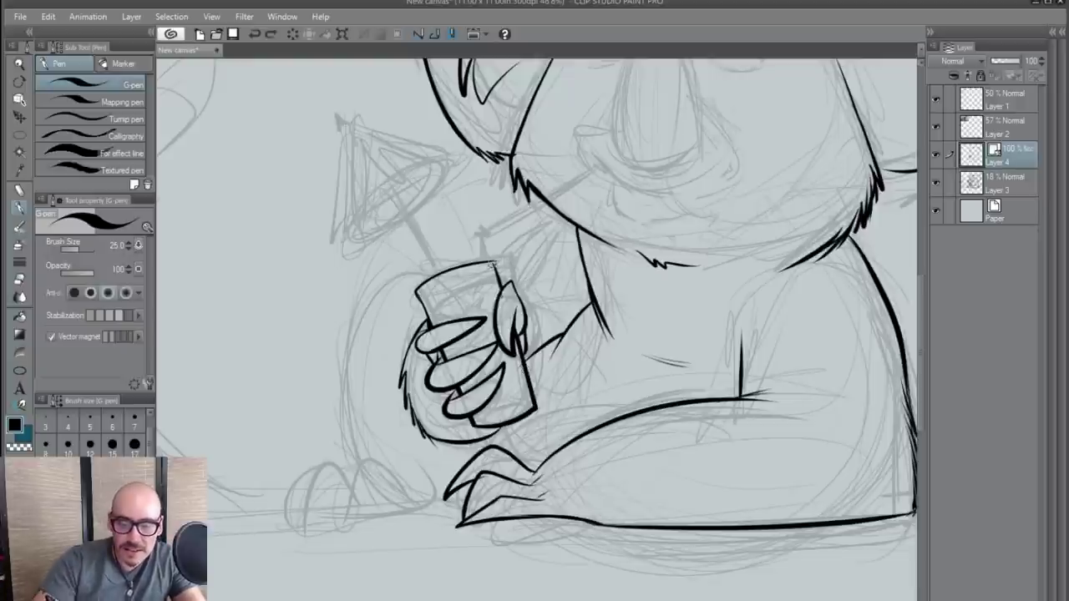
- Ink the forearm's upper edge from the chin to the thumb, add small fur strokes by the thumb and thicken the arm's inner line
left_click_drag(558, 217, 543, 289)
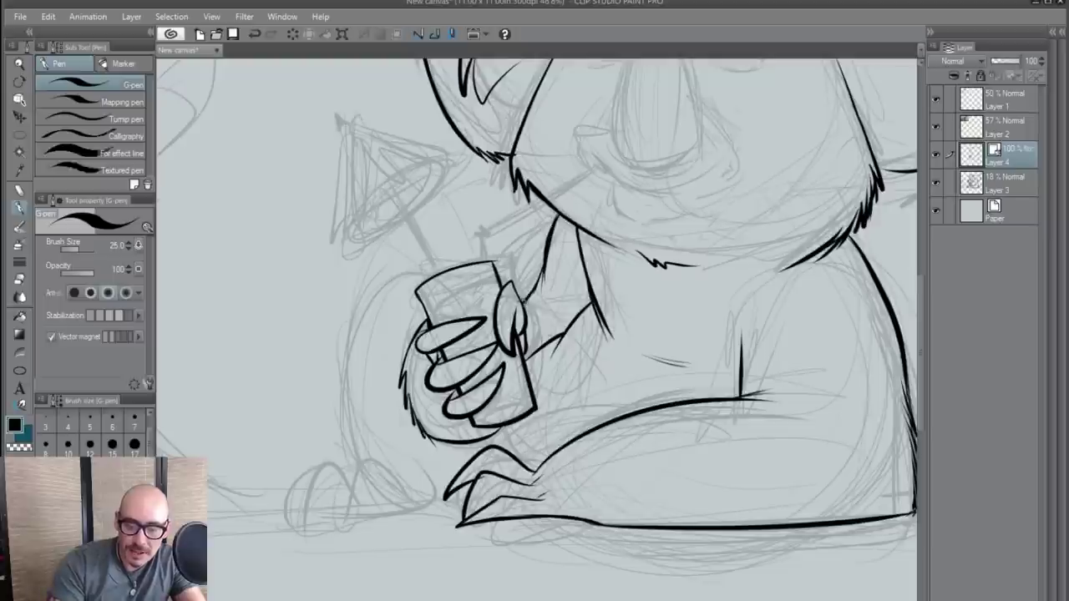
key("ctrl+z")
left_click_drag(520, 298, 543, 250)
left_click_drag(521, 299, 536, 318)
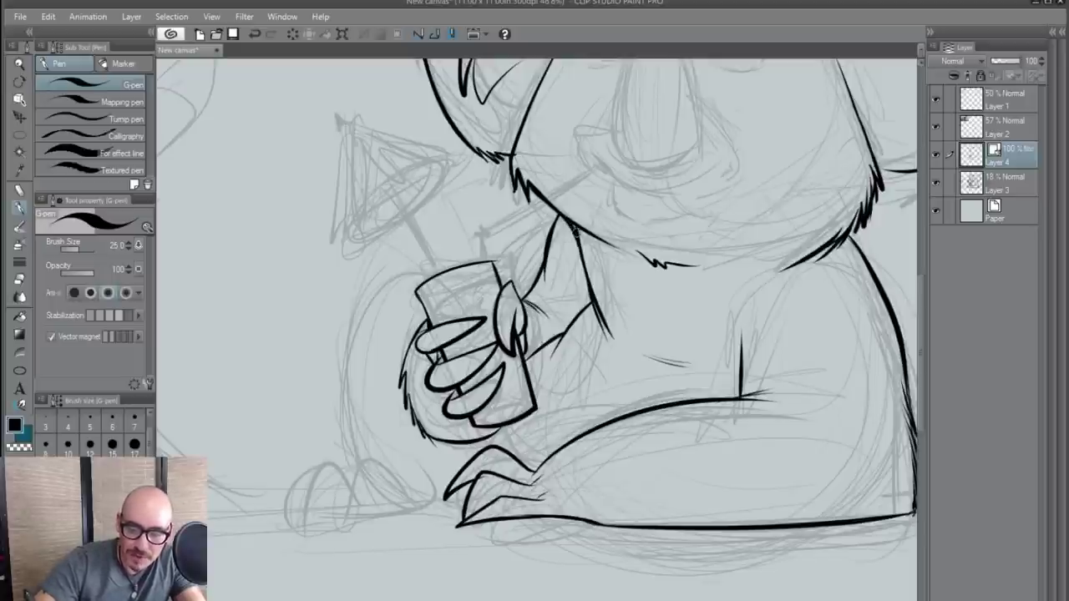
left_click_drag(569, 221, 588, 279)
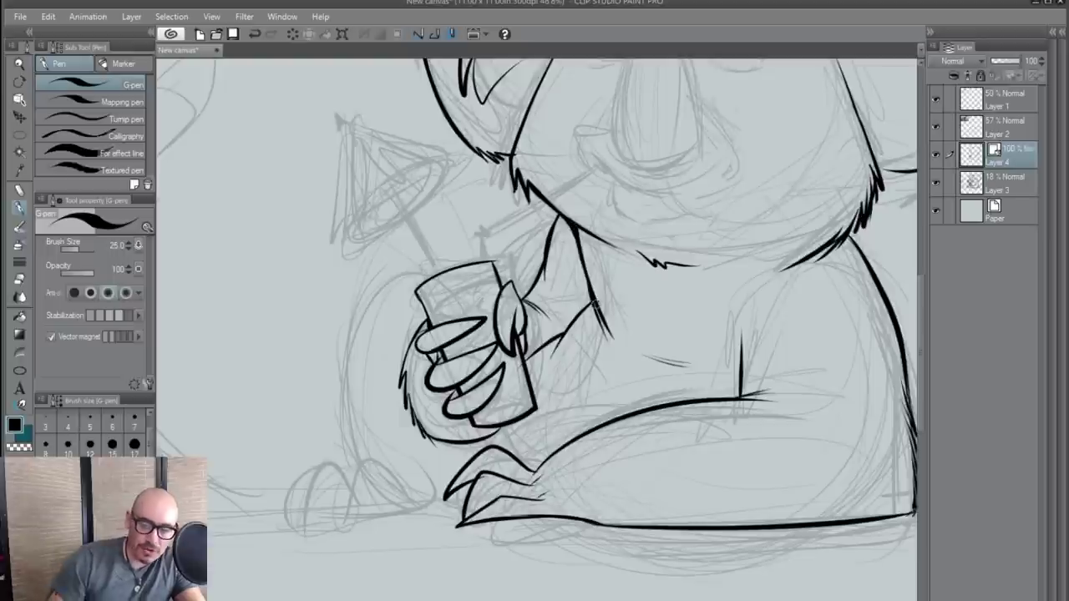
left_click_drag(568, 221, 590, 292)
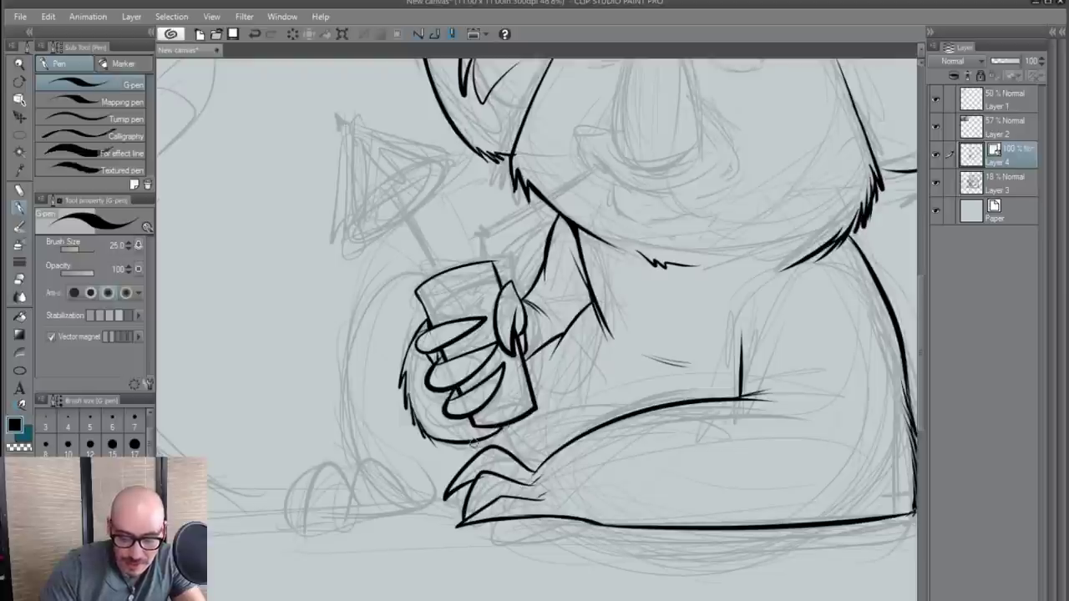
left_click_drag(425, 417, 455, 431)
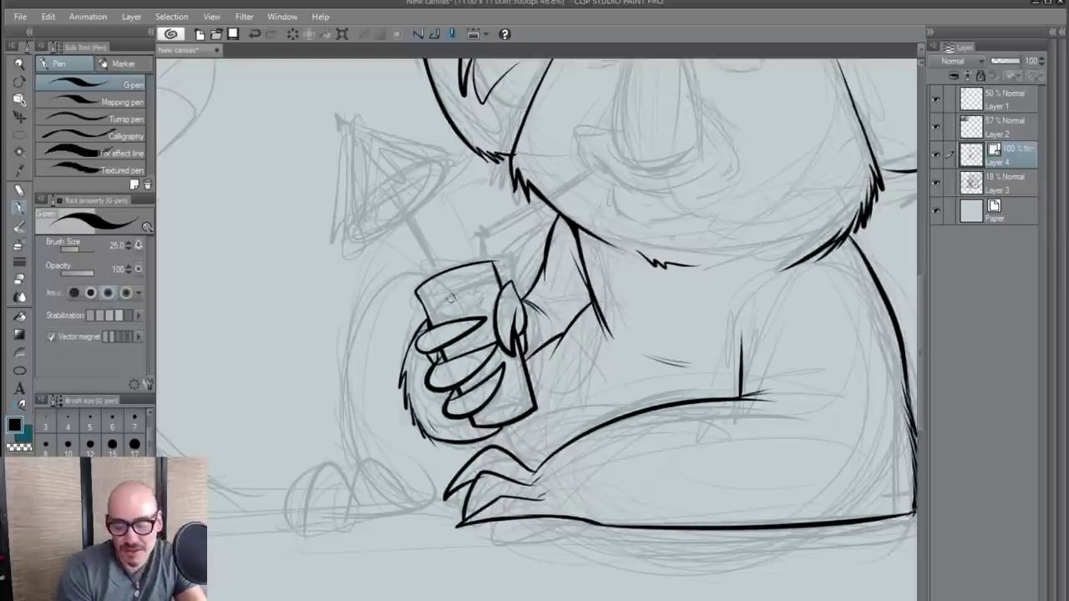
- Ink the glass's inner side lines, the liquid's surface and small bubbles inside the drink
left_click_drag(488, 282, 500, 321)
mouse_move(515, 361)
left_mouse_down()
mouse_move(526, 403)
mouse_move(487, 416)
mouse_move(464, 387)
mouse_move(480, 417)
mouse_move(525, 404)
left_mouse_up()
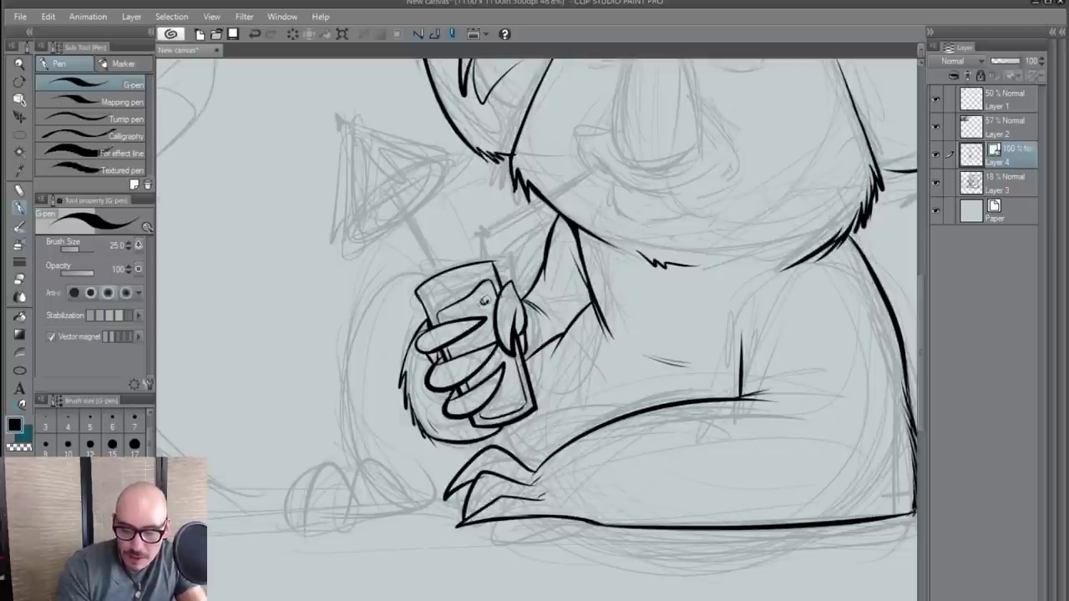
left_click_drag(483, 287, 482, 297)
- Ink the cocktail umbrella with a double-line stick, a ribbed canopy with a scalloped edge and a small knob at its tip
left_click_drag(389, 190, 451, 302)
left_click_drag(400, 201, 459, 305)
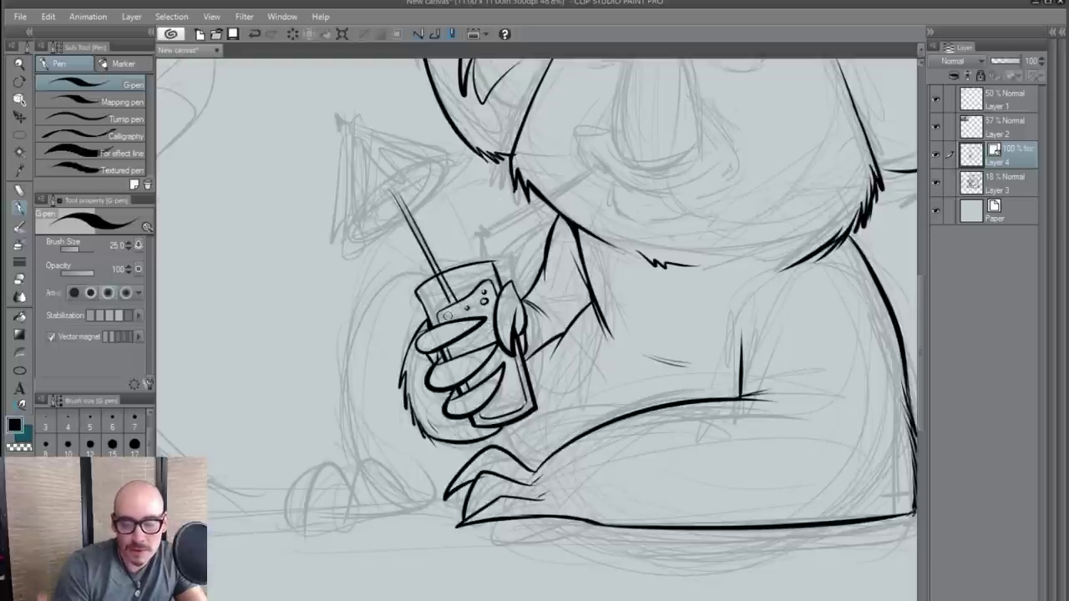
mouse_move(400, 173)
left_mouse_down()
mouse_move(347, 237)
mouse_move(359, 243)
mouse_move(399, 210)
left_mouse_up()
mouse_move(417, 164)
left_mouse_down()
mouse_move(404, 170)
mouse_move(462, 159)
mouse_move(406, 204)
left_mouse_up()
left_click_drag(349, 237, 338, 119)
left_click_drag(379, 191, 342, 120)
left_click_drag(411, 174, 338, 122)
mouse_move(447, 157)
left_mouse_down()
mouse_move(332, 120)
mouse_move(345, 246)
left_mouse_up()
key("ctrl+z")
key("ctrl+z")
left_click_drag(339, 122, 466, 159)
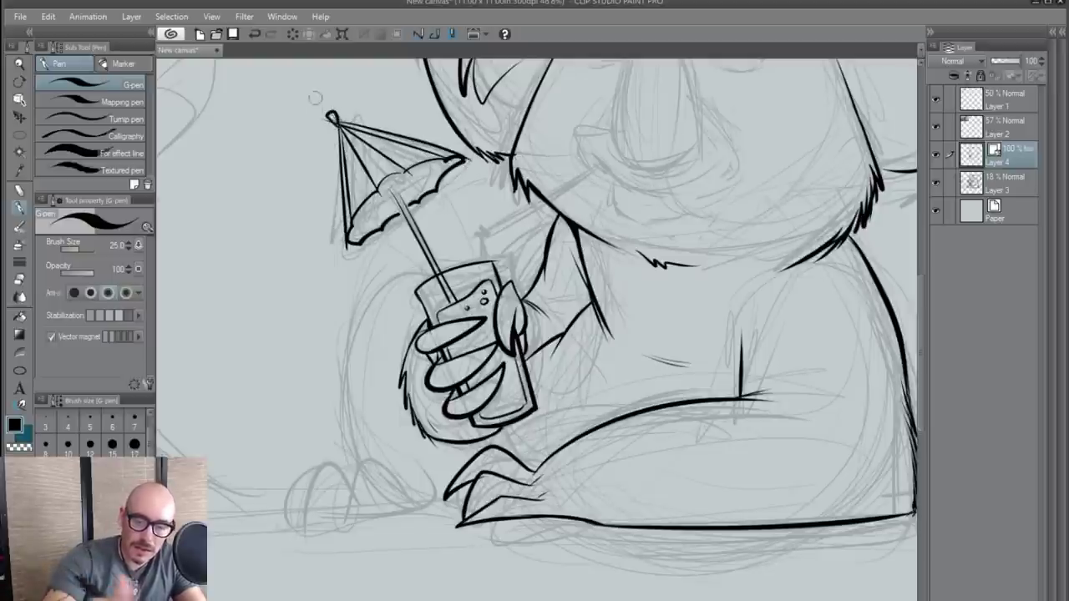
left_click_drag(331, 119, 334, 113)
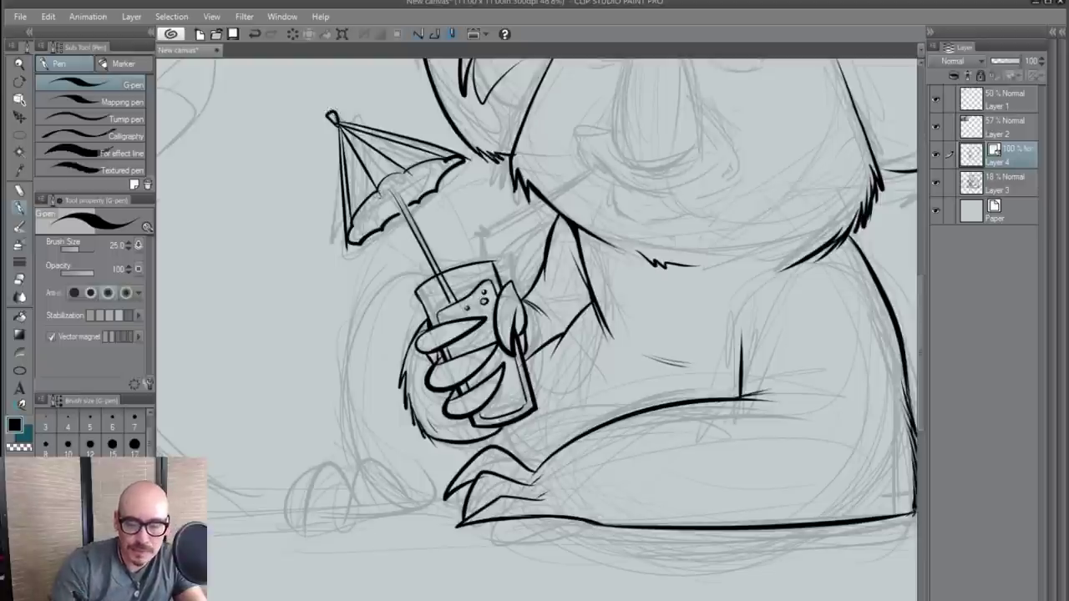
- Add short rib tips along the umbrella's scalloped edge and join the stick to the underside of the canopy
mouse_move(359, 249)
left_mouse_down()
mouse_move(441, 198)
mouse_move(473, 164)
left_mouse_up()
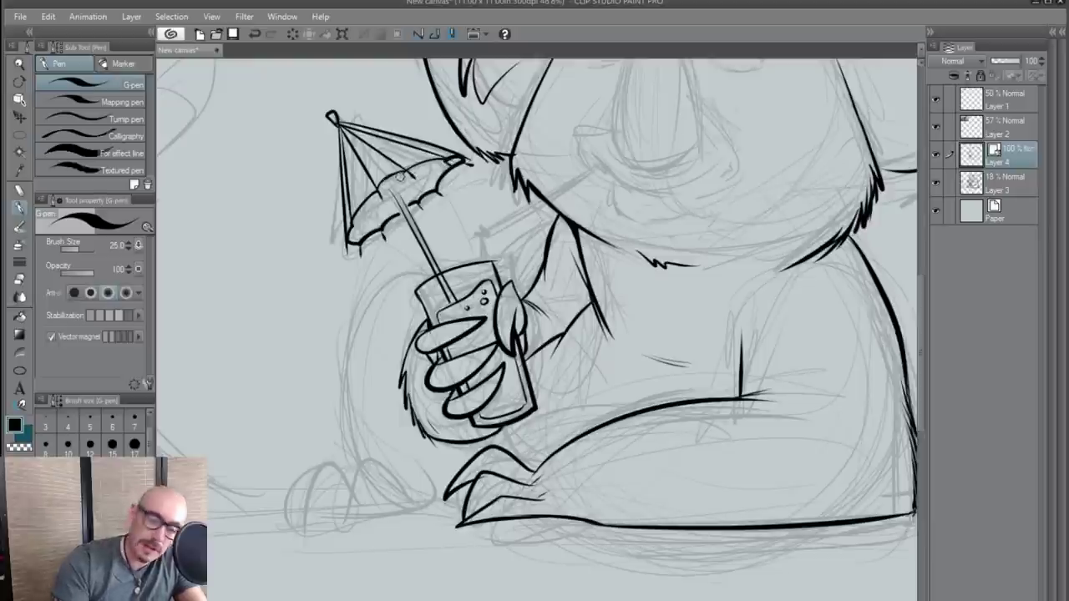
left_click_drag(383, 184, 423, 252)
key("ctrl+z")
mouse_move(382, 183)
left_mouse_down()
mouse_move(407, 224)
mouse_move(389, 180)
left_mouse_up()
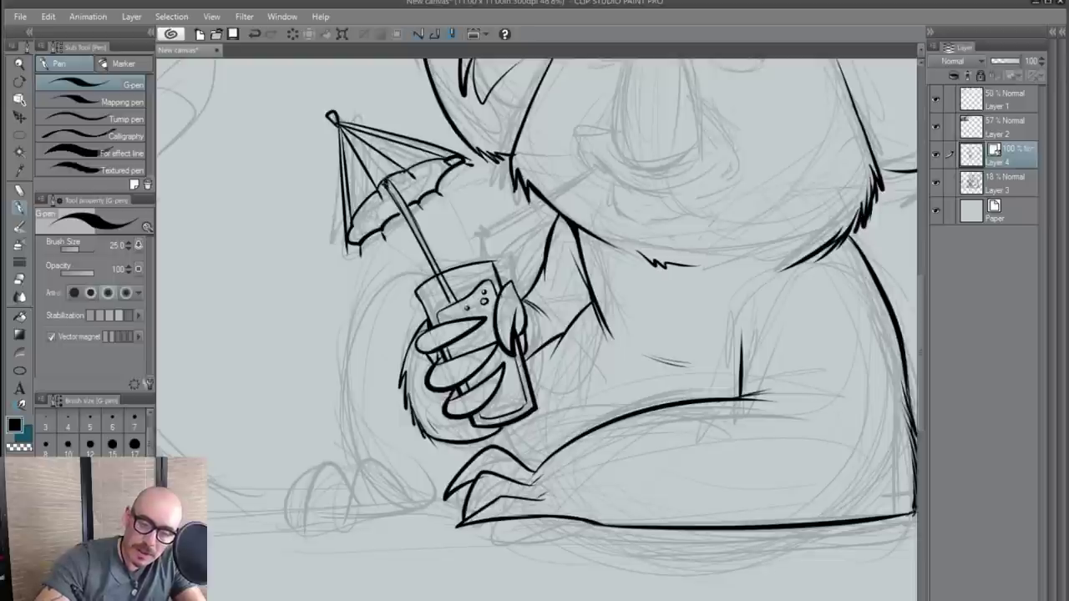
- Continue the umbrella stick through the liquid between the fingers and add an inner line along the glass's rim
scroll(392, 205, "down", 4)
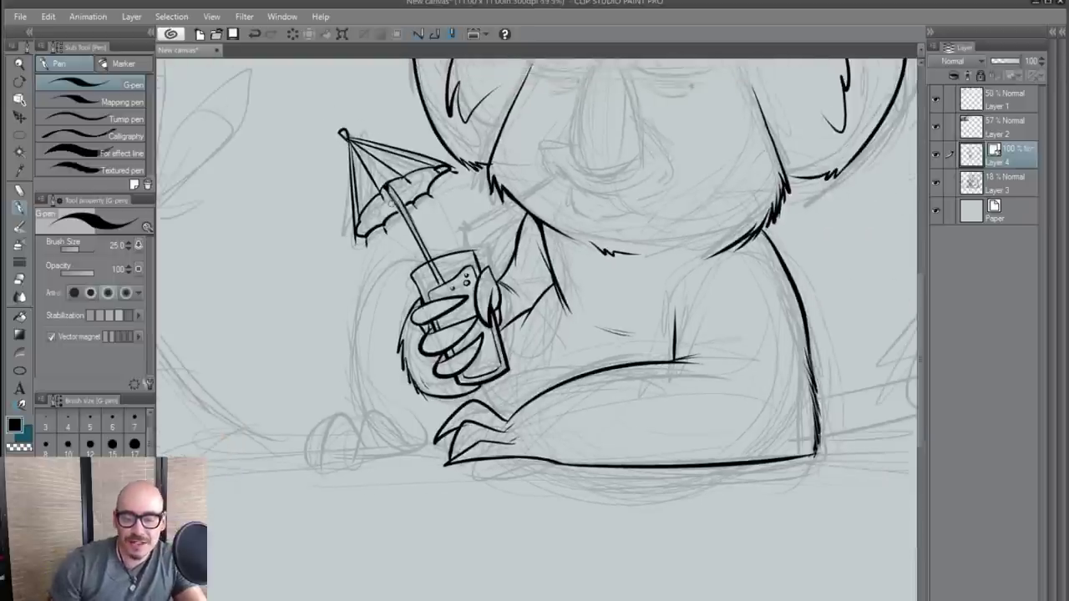
scroll(392, 204, "up", 4)
left_click_drag(454, 309, 473, 349)
left_click_drag(472, 335, 478, 347)
scroll(480, 353, "down", 3)
scroll(440, 326, "up", 3)
scroll(488, 283, "down", 3)
scroll(458, 279, "up", 3)
left_click_drag(458, 278, 479, 272)
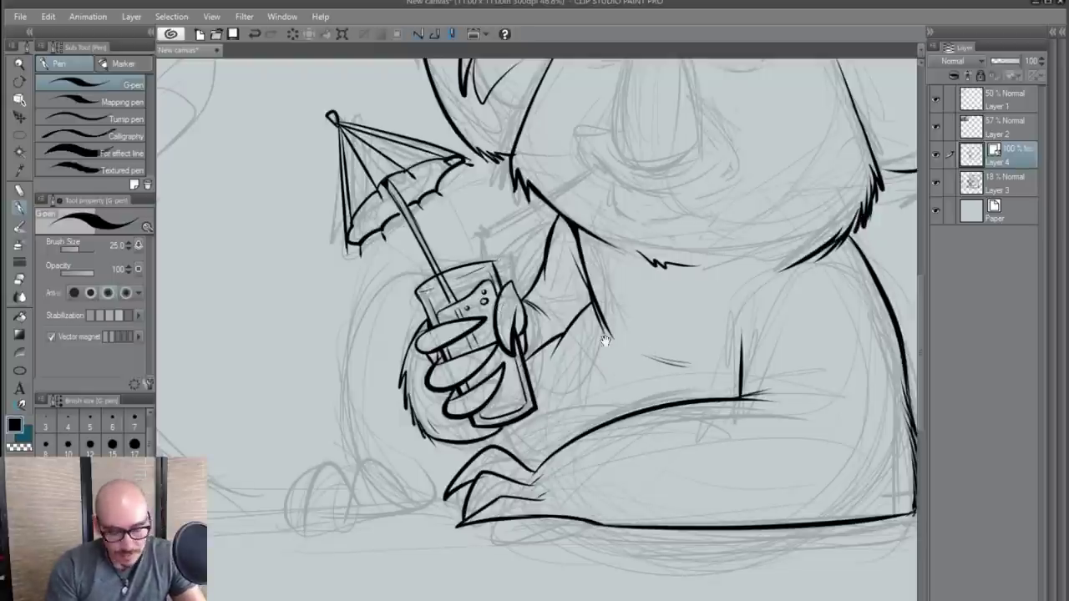
- Ink the koala's mouth with a curved smile line, furry cheek tufts and a rounded chin with small fur marks
left_click_drag(606, 339, 542, 462)
left_click_drag(580, 491, 594, 486)
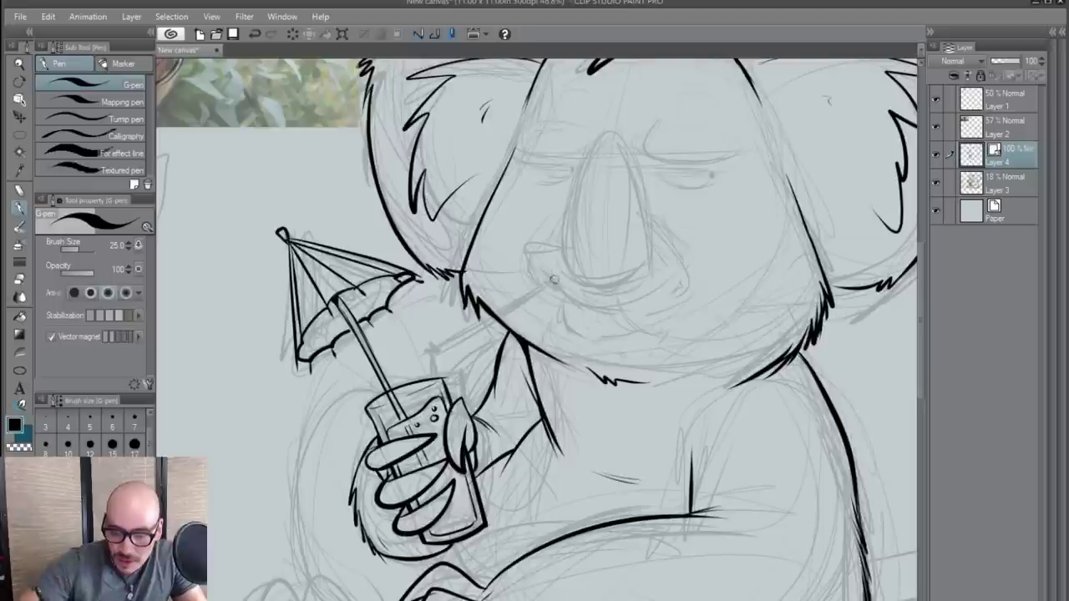
mouse_move(541, 269)
left_mouse_down()
mouse_move(586, 306)
mouse_move(657, 296)
left_mouse_up()
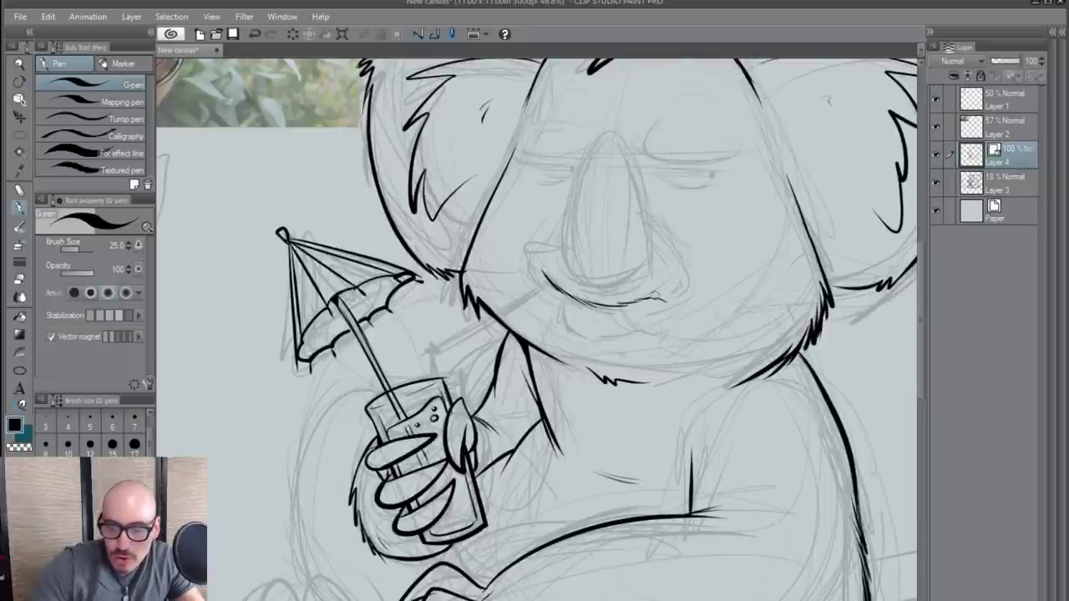
mouse_move(563, 248)
left_mouse_down()
mouse_move(520, 237)
mouse_move(545, 279)
left_mouse_up()
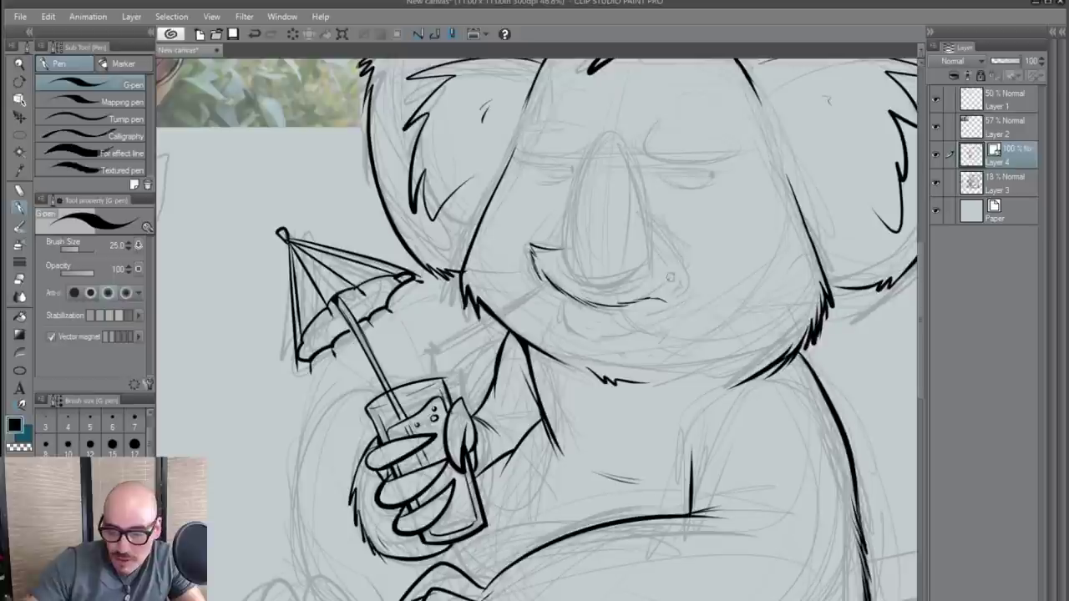
left_click_drag(664, 255, 692, 309)
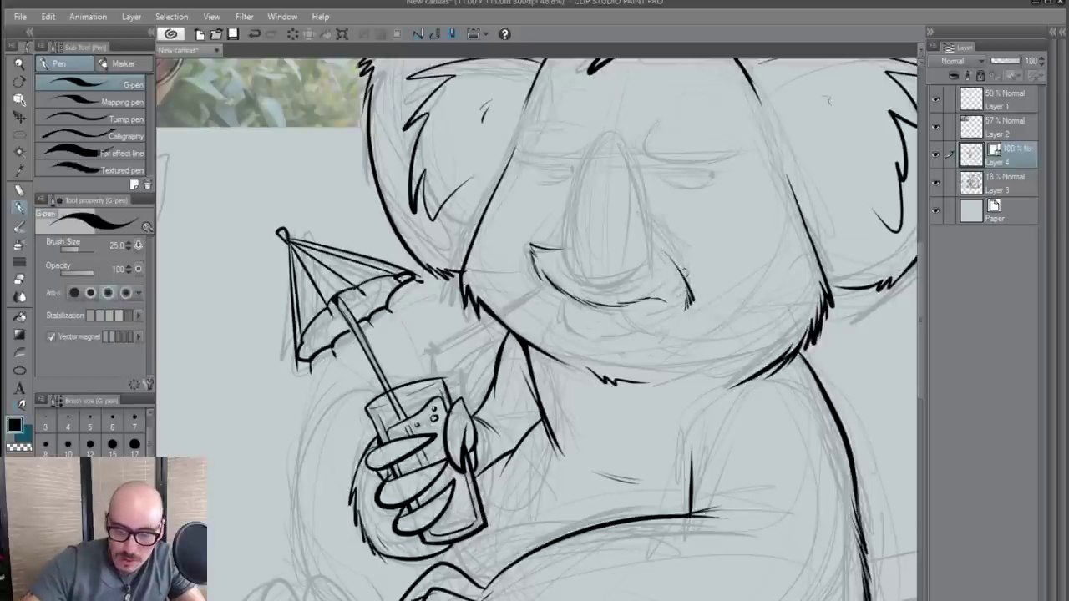
mouse_move(558, 299)
left_mouse_down()
mouse_move(540, 314)
mouse_move(557, 310)
mouse_move(614, 355)
mouse_move(650, 334)
mouse_move(658, 316)
mouse_move(635, 346)
left_mouse_up()
left_click_drag(659, 300, 677, 315)
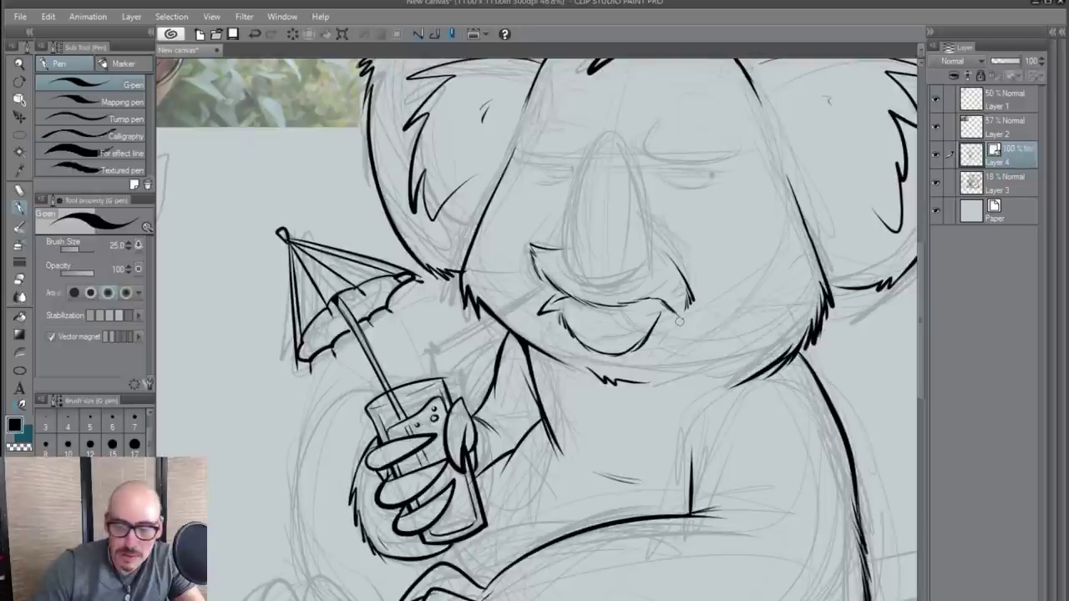
left_click_drag(590, 323, 600, 339)
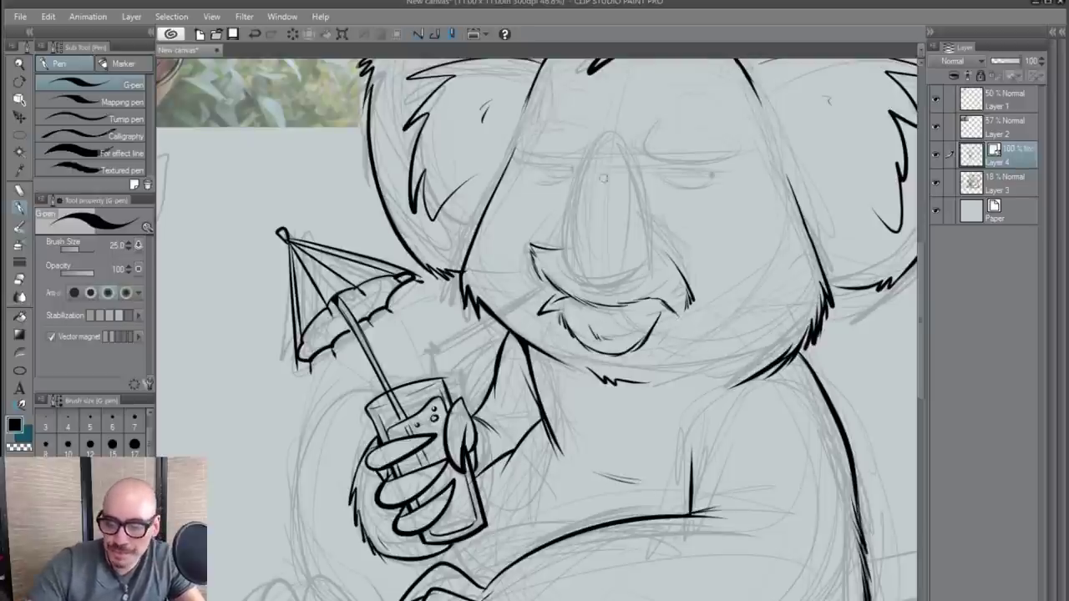
- Ink the large egg-shaped nose with a pointed upper end, replacing the first right-side stroke with a narrower one
left_click_drag(615, 135, 567, 266)
left_click_drag(565, 222, 641, 284)
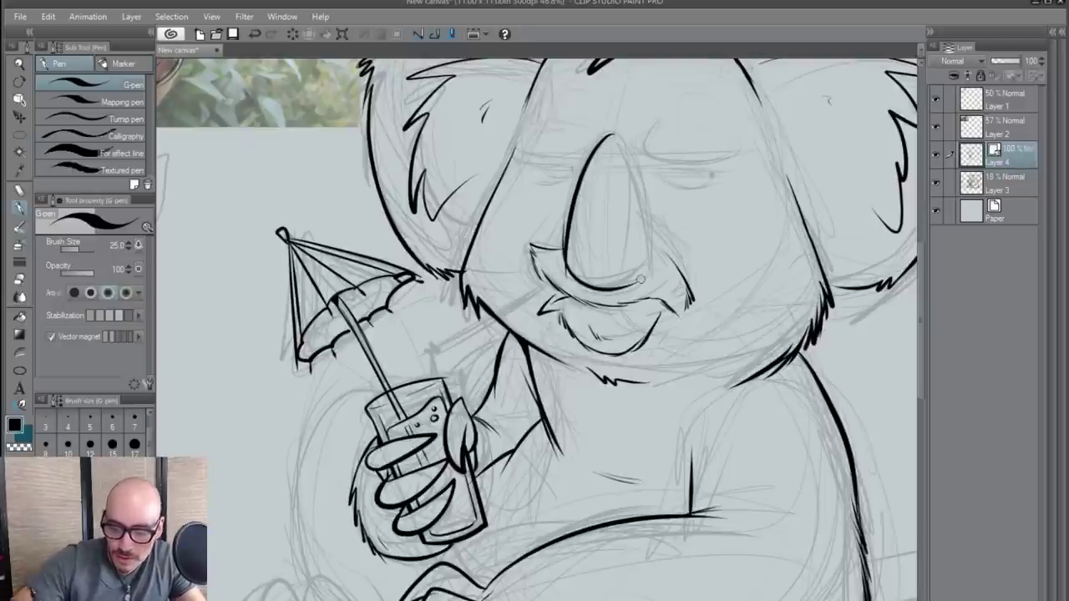
mouse_move(605, 141)
left_mouse_down()
mouse_move(647, 180)
mouse_move(639, 286)
left_mouse_up()
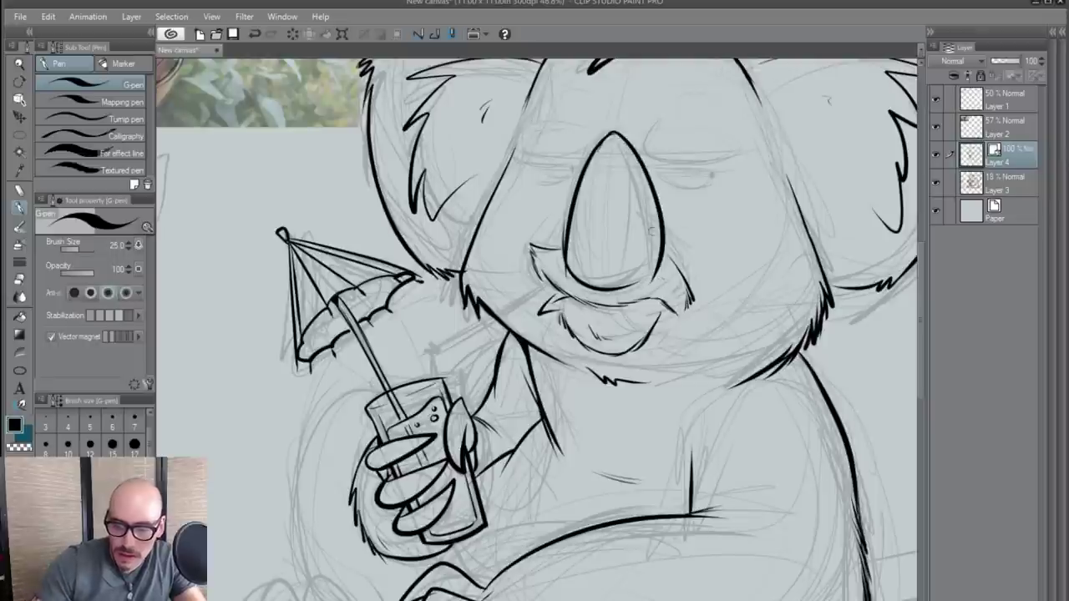
key("ctrl+z")
mouse_move(606, 131)
left_mouse_down()
mouse_move(654, 211)
mouse_move(638, 285)
mouse_move(608, 289)
left_mouse_up()
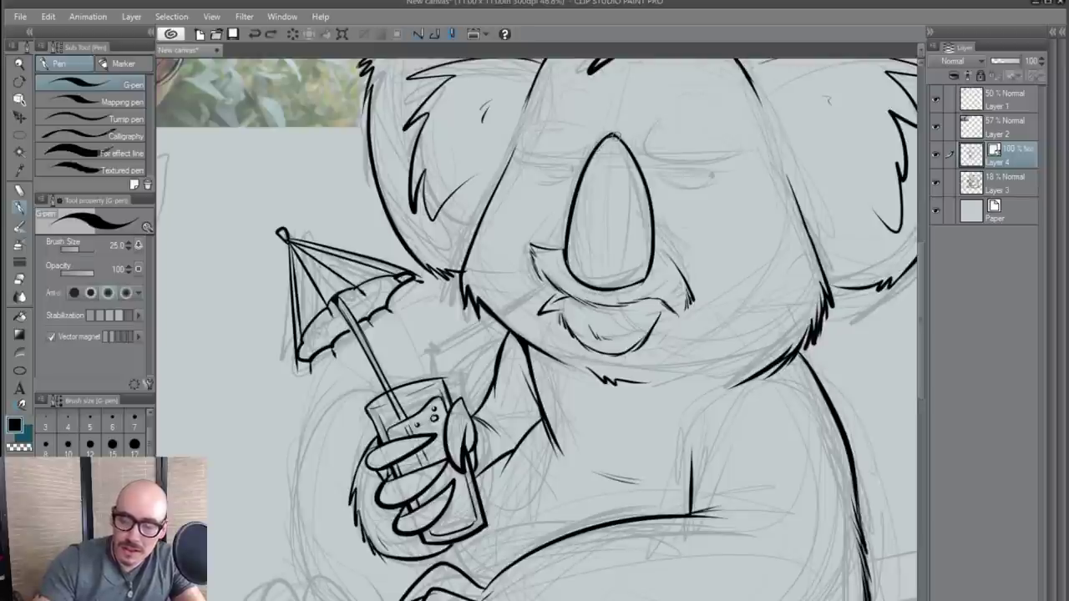
- Ink both half-closed eyes with a straight upper lid line and a curved lower edge on each side of the nose
left_click_drag(677, 256, 576, 380)
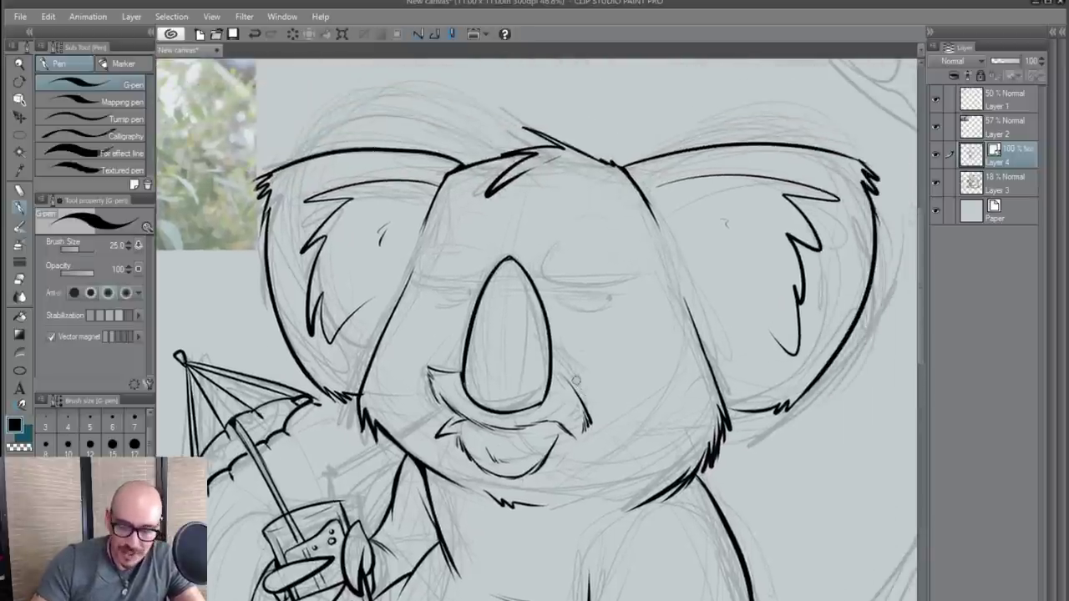
left_click_drag(418, 288, 474, 288)
left_click_drag(550, 292, 632, 294)
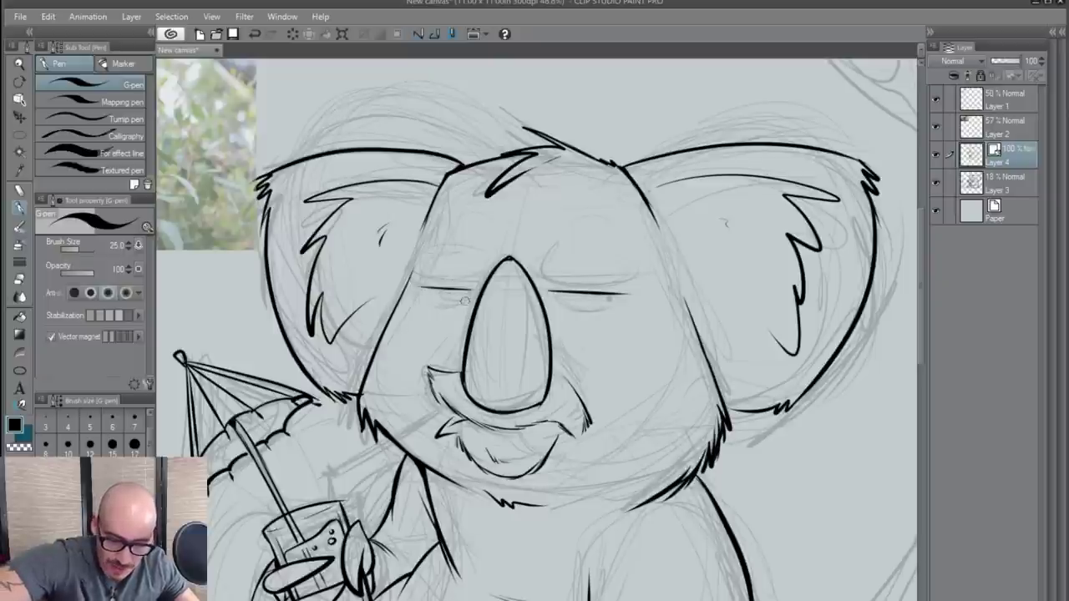
left_click_drag(430, 292, 472, 293)
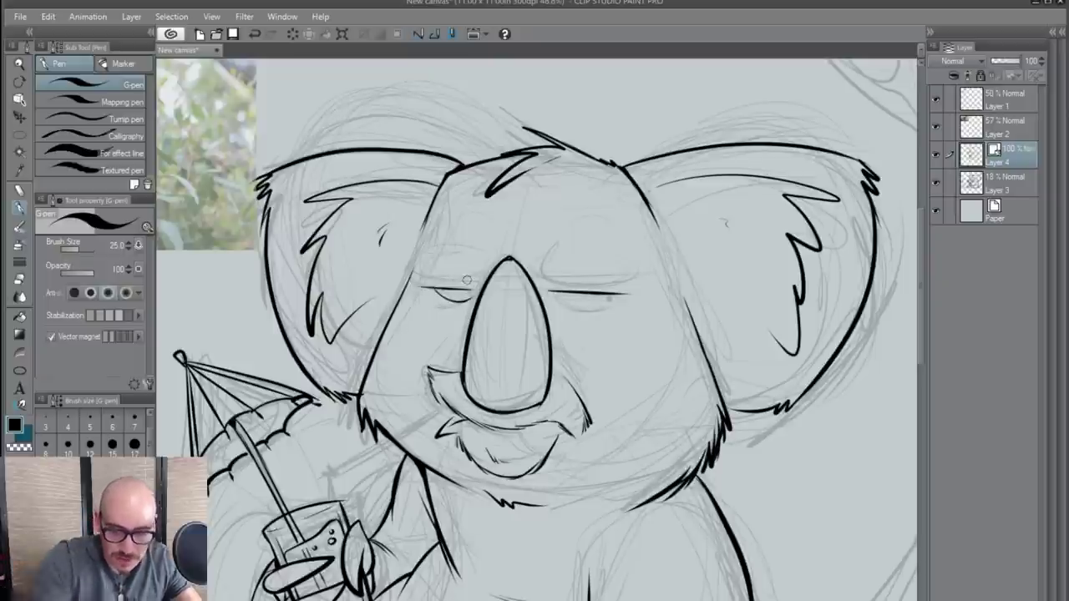
left_click_drag(614, 296, 552, 294)
left_click_drag(475, 295, 456, 308)
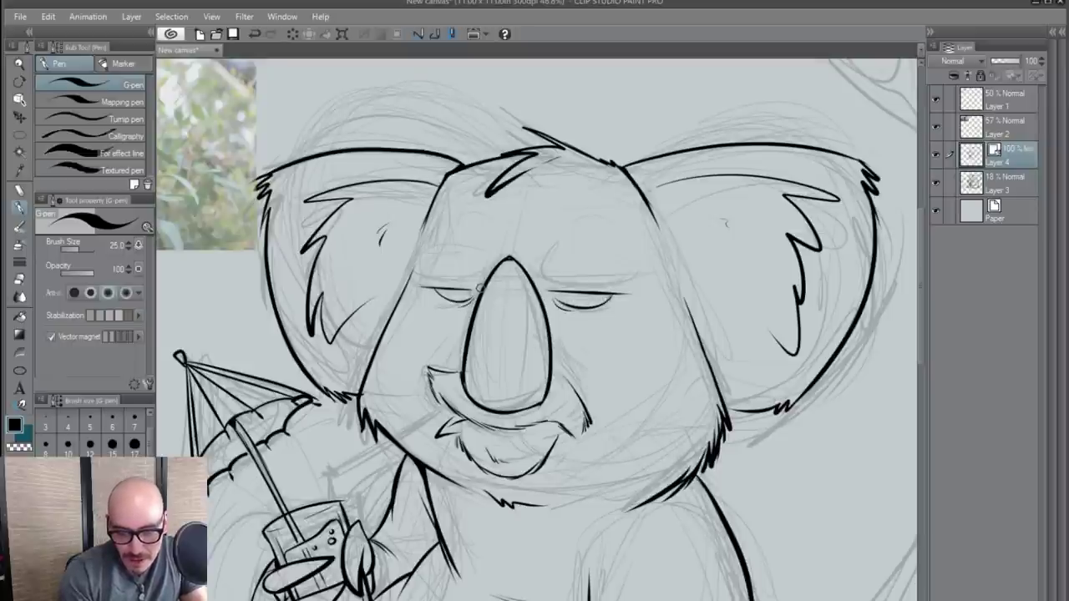
- Ink heavy brow and eyelid lines above both eyes and add small pupils beneath the lids
left_click_drag(548, 290, 629, 293)
key("ctrl+z")
mouse_move(483, 289)
left_mouse_down()
mouse_move(454, 288)
mouse_move(477, 289)
mouse_move(484, 262)
mouse_move(473, 259)
left_mouse_up()
key("ctrl+z")
mouse_move(541, 289)
left_mouse_down()
mouse_move(538, 265)
mouse_move(612, 263)
left_mouse_up()
mouse_move(589, 258)
left_mouse_down()
mouse_move(613, 261)
mouse_move(640, 291)
left_mouse_up()
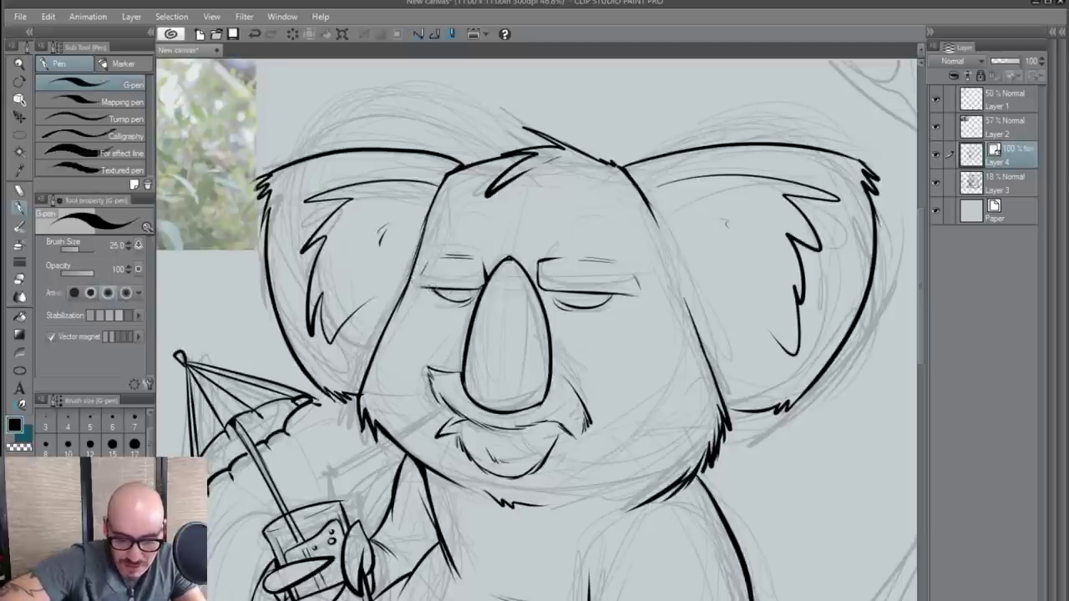
left_click_drag(607, 297, 624, 292)
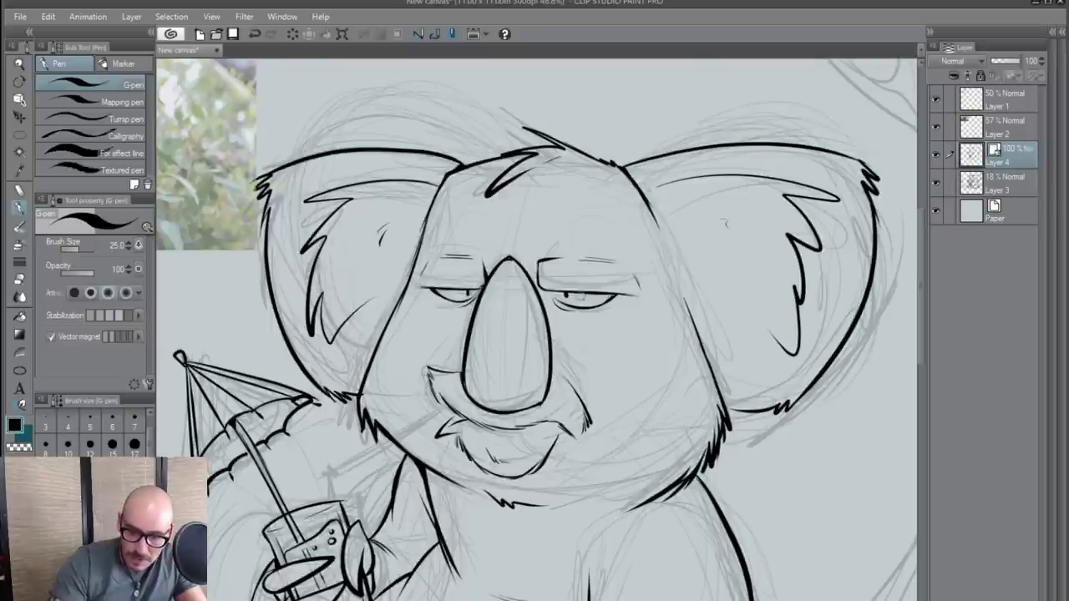
scroll(667, 334, "down", 2)
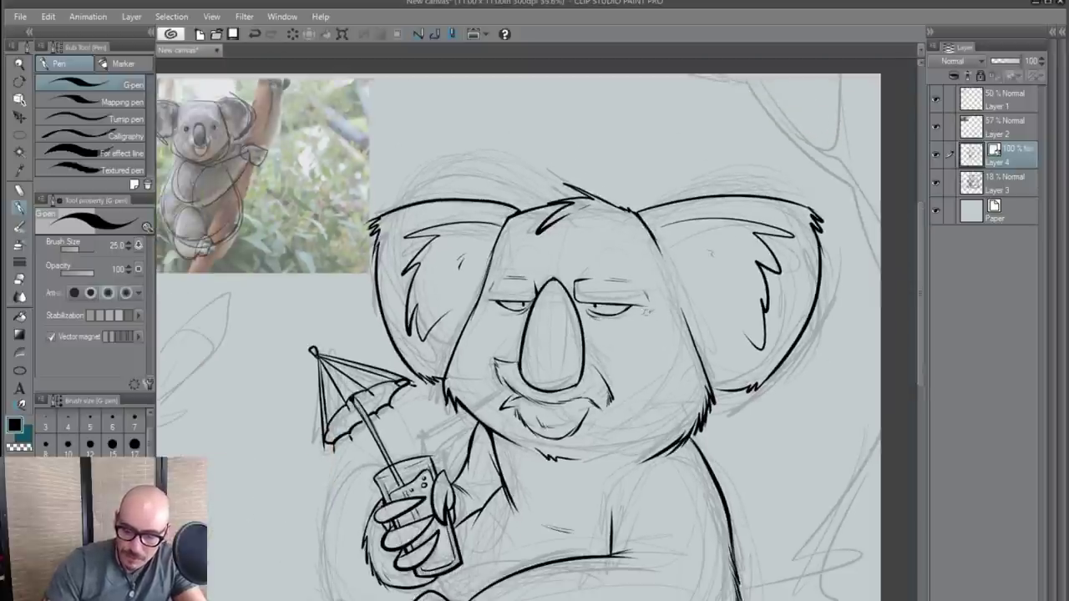
scroll(642, 310, "down", 1)
scroll(641, 311, "up", 1)
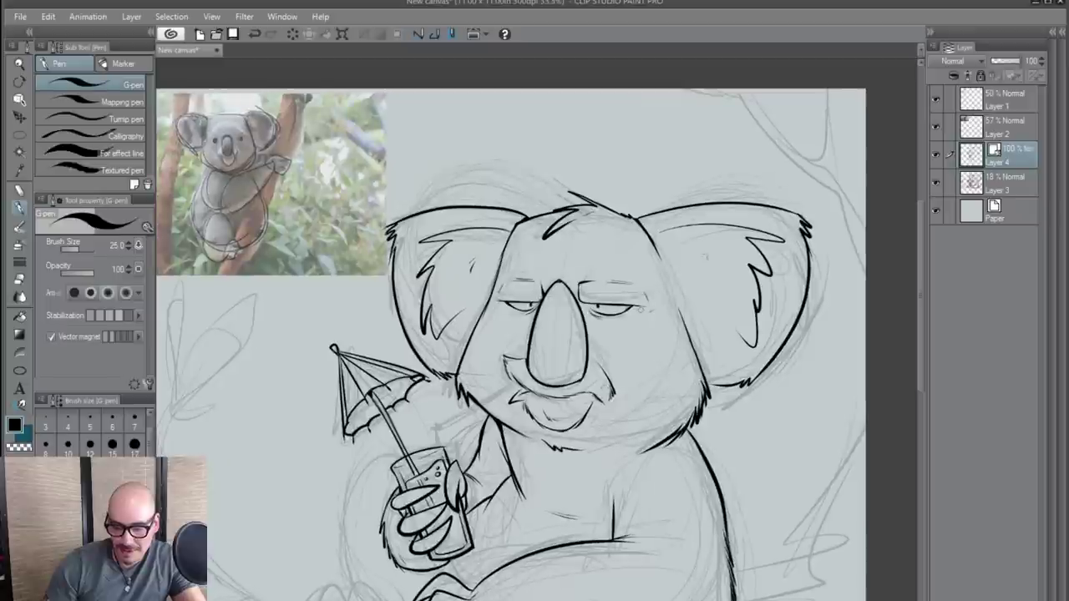
- Ink the koala's paw resting on the log below the drink, with three long pointed claws
left_click_drag(540, 512, 618, 402)
mouse_move(430, 479)
left_mouse_down()
mouse_move(435, 541)
mouse_move(431, 481)
left_mouse_up()
mouse_move(402, 477)
left_mouse_down()
mouse_move(399, 518)
mouse_move(384, 506)
mouse_move(456, 487)
mouse_move(440, 473)
mouse_move(472, 485)
mouse_move(399, 471)
mouse_move(481, 492)
left_mouse_up()
key("ctrl+z")
key("ctrl+z")
key("ctrl+z")
key("ctrl+z")
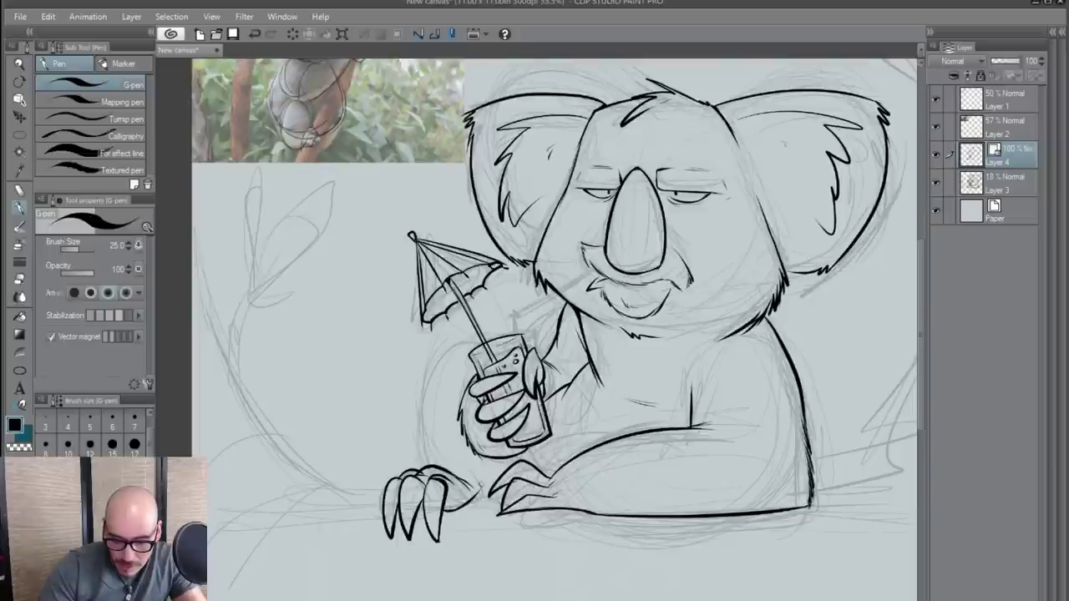
- Ink the outer contour of the drink-holding arm down to the resting paw and the short line joining the two paws
mouse_move(476, 340)
left_mouse_down()
mouse_move(426, 373)
mouse_move(424, 464)
left_mouse_up()
left_click_drag(510, 457, 519, 451)
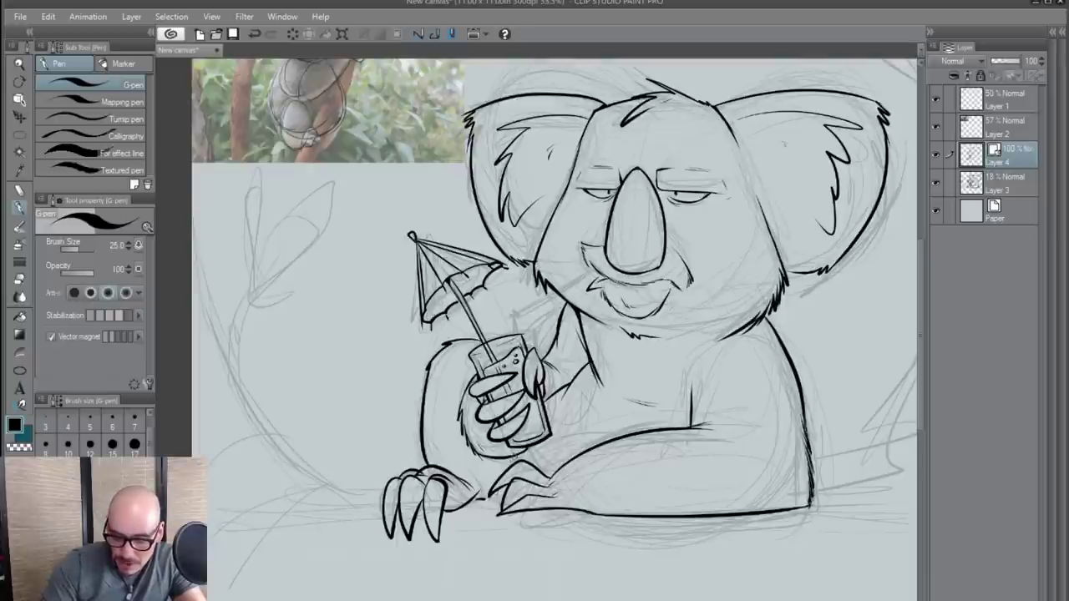
mouse_move(504, 500)
left_mouse_down()
mouse_move(466, 500)
mouse_move(503, 499)
left_mouse_up()
key("ctrl+z")
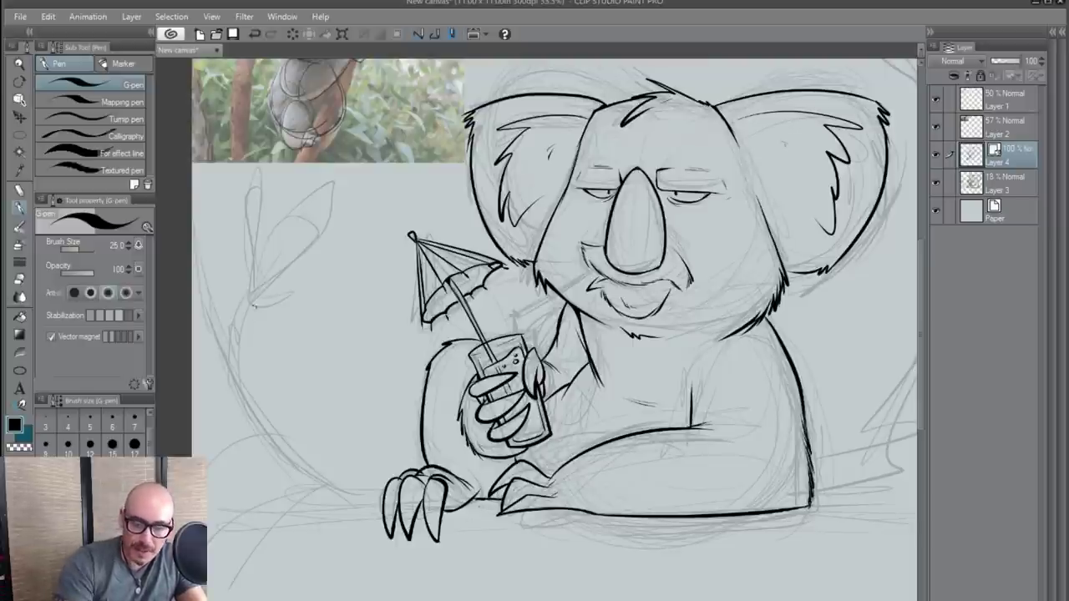
- Ink the curved forked branch on the koala's drink side down to the paw, with two thin parallel bark curves beneath it
mouse_move(256, 282)
left_mouse_down()
mouse_move(258, 420)
mouse_move(337, 485)
mouse_move(386, 491)
left_mouse_up()
mouse_move(253, 282)
left_mouse_down()
mouse_move(234, 321)
mouse_move(224, 410)
left_mouse_up()
left_click_drag(222, 344, 192, 251)
left_click_drag(245, 363, 225, 398)
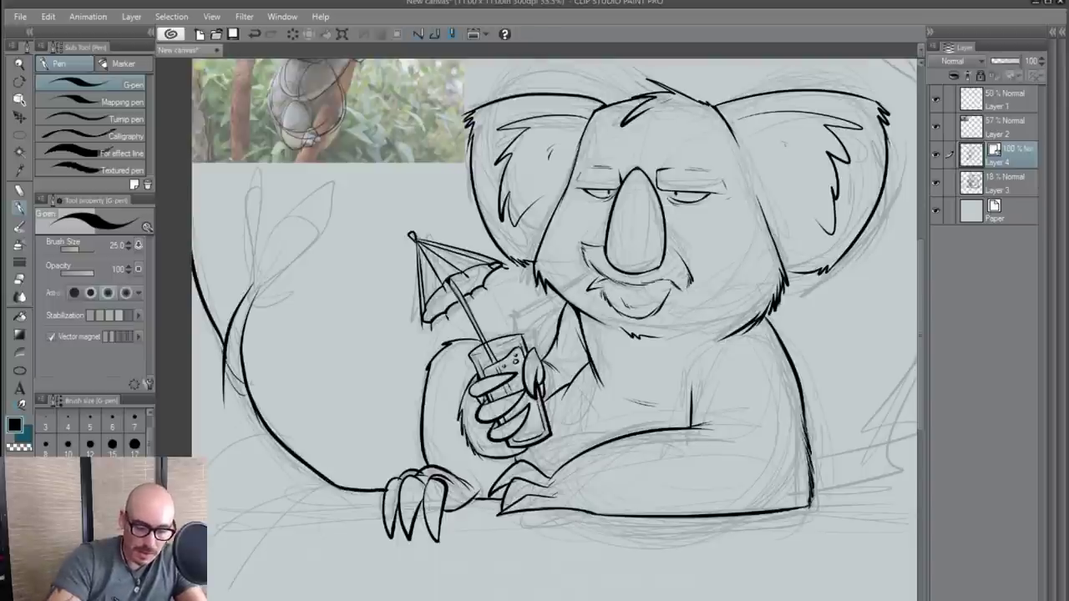
mouse_move(337, 485)
left_mouse_down()
mouse_move(314, 492)
mouse_move(238, 598)
left_mouse_up()
mouse_move(335, 489)
left_mouse_down()
mouse_move(269, 541)
mouse_move(243, 600)
left_mouse_up()
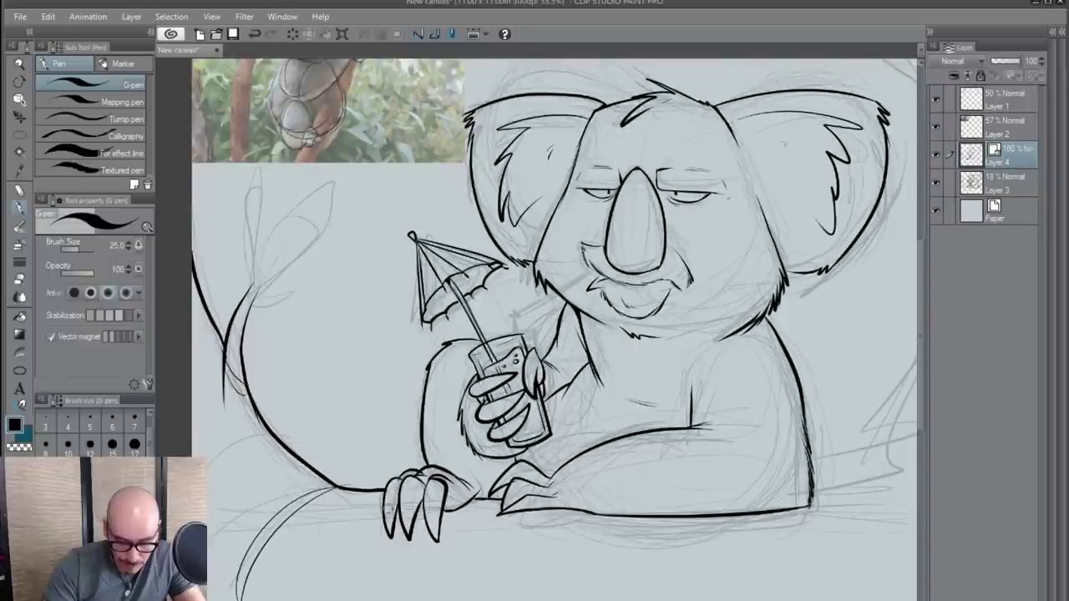
- Ink the large curved branch behind the koala's back up over its far ear, ending in a forked twig near the canvas's upper edge
left_click_drag(531, 474, 413, 478)
mouse_move(696, 482)
left_mouse_down()
mouse_move(769, 451)
mouse_move(805, 413)
left_mouse_up()
left_click_drag(770, 457, 827, 320)
left_click_drag(814, 271, 797, 401)
mouse_move(683, 126)
left_mouse_down()
mouse_move(779, 213)
mouse_move(808, 288)
left_mouse_up()
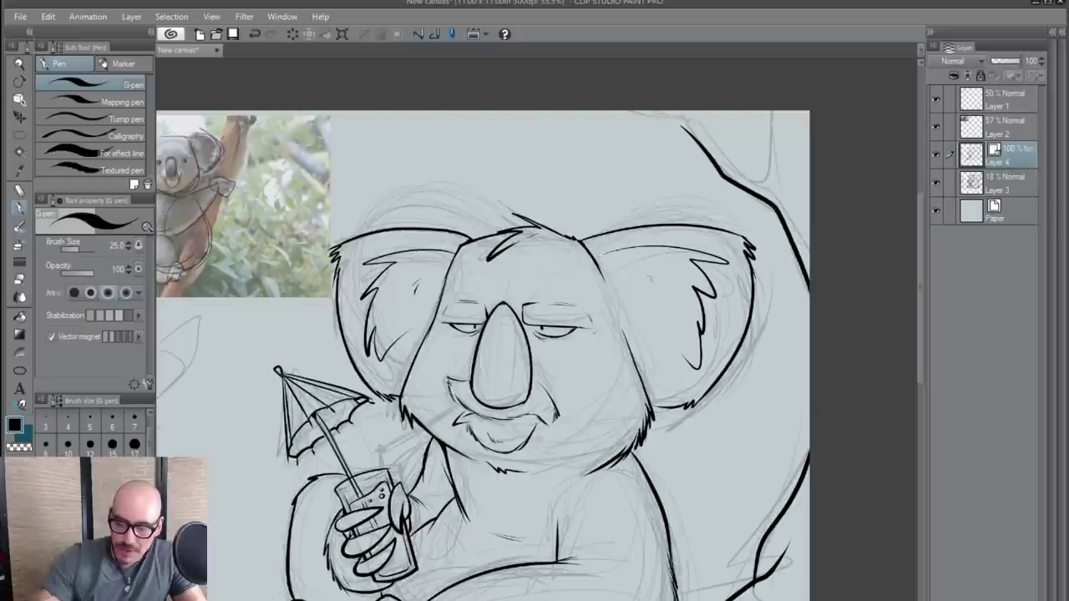
left_click_drag(692, 122, 584, 152)
mouse_move(658, 122)
left_mouse_down()
mouse_move(578, 150)
mouse_move(632, 144)
left_mouse_up()
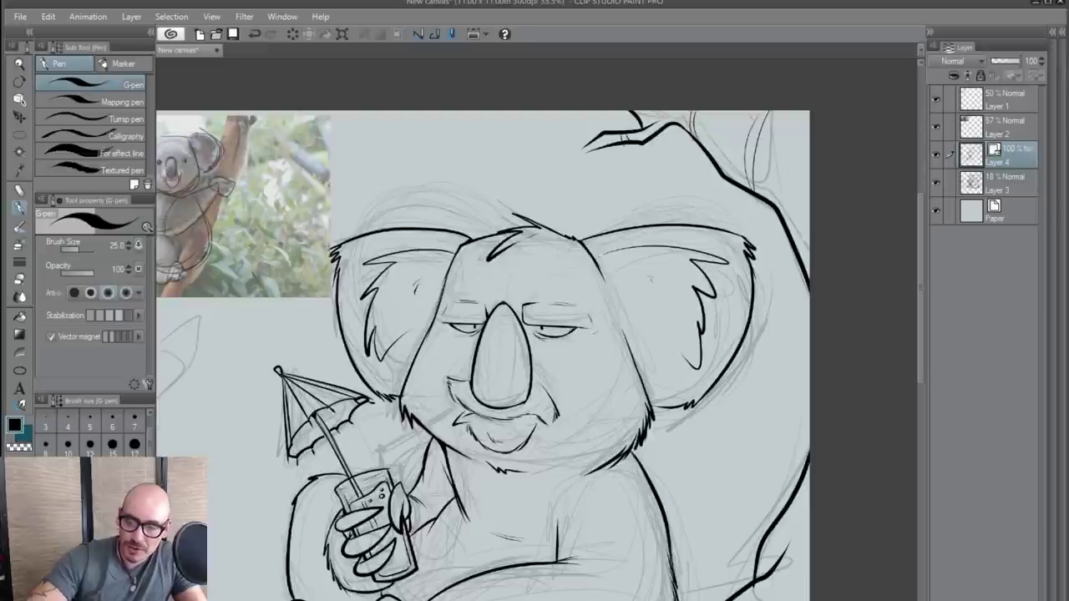
- Ink thin curved bark lines across the log below the paws and the log's heavy outer edge on the drink side
left_click_drag(837, 441, 884, 290)
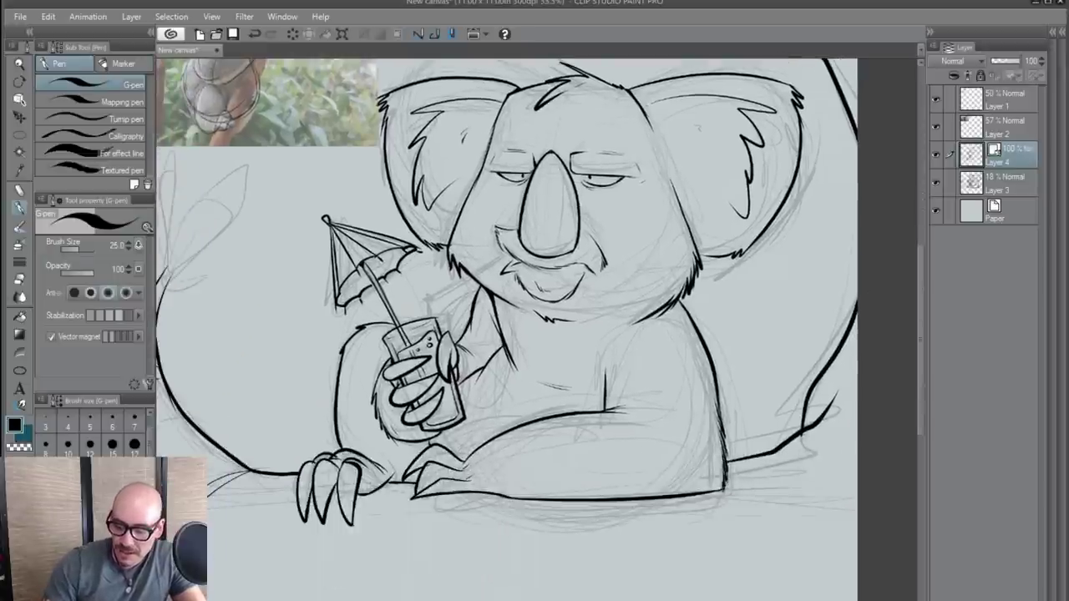
left_click_drag(802, 436, 868, 348)
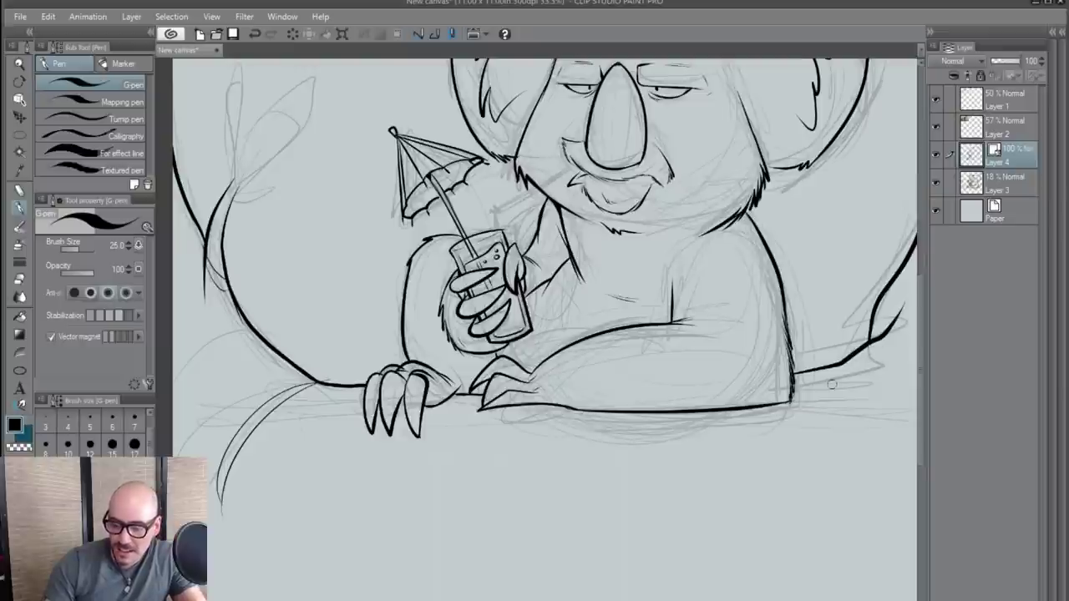
scroll(832, 384, "down", 1)
mouse_move(561, 404)
left_mouse_down()
mouse_move(545, 435)
mouse_move(533, 576)
left_mouse_up()
left_click_drag(565, 404, 543, 575)
left_click_drag(407, 391, 403, 576)
left_click_drag(385, 443, 389, 576)
left_click_drag(318, 422, 367, 553)
left_click_drag(358, 507, 350, 575)
left_click_drag(354, 535, 349, 578)
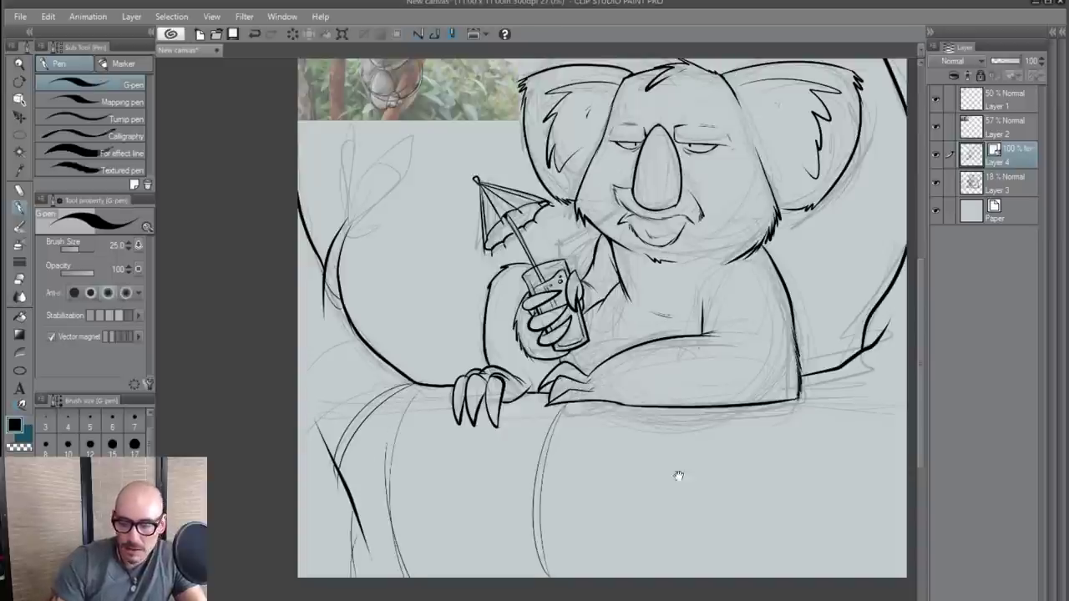
- Ink the log's sweeping lower contour beneath the koala's back side, with thin paired bark lines across the trunk
left_click_drag(678, 476, 527, 537)
left_click_drag(745, 448, 606, 586)
left_click_drag(663, 558, 687, 476)
left_click_drag(702, 355, 711, 436)
left_click_drag(712, 361, 720, 440)
mouse_move(747, 437)
left_mouse_down()
mouse_move(750, 538)
mouse_move(768, 465)
left_mouse_up()
left_click_drag(686, 466, 506, 559)
left_click_drag(678, 482, 681, 547)
left_click_drag(485, 480, 568, 507)
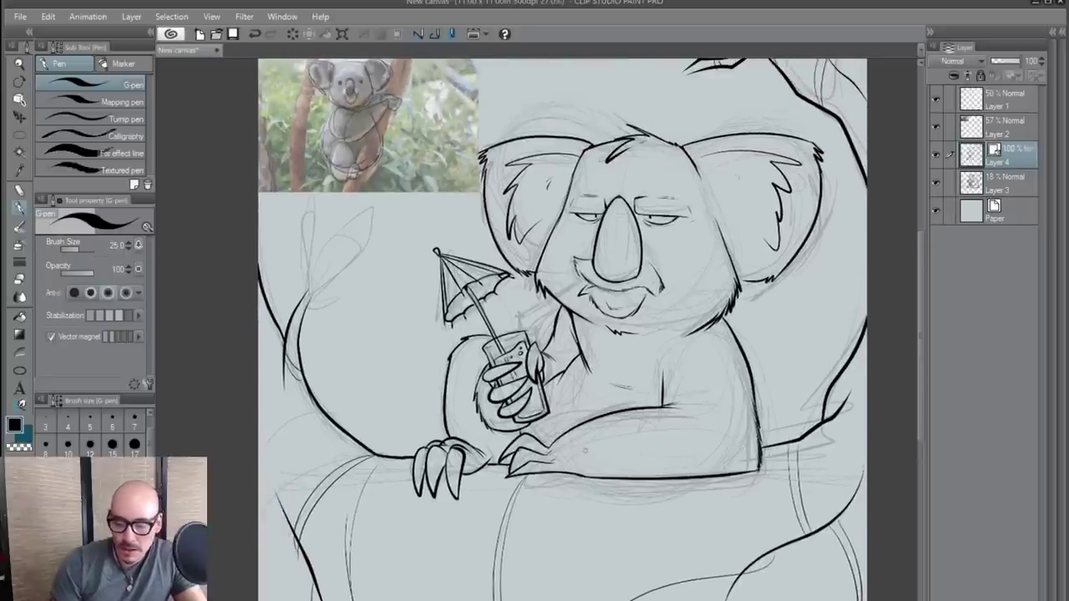
- Ink a curved belly line bulging above the resting forearm, replacing the first attempt with a second stroke
mouse_move(628, 409)
left_mouse_down()
mouse_move(575, 412)
mouse_move(537, 454)
left_mouse_up()
scroll(587, 439, "up", 2)
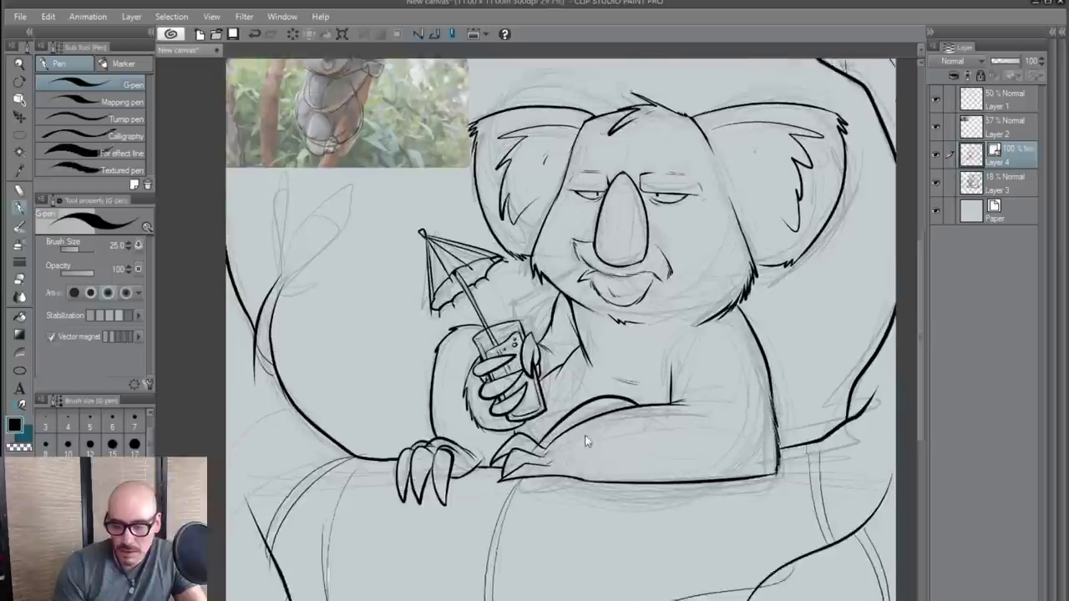
key("ctrl+z")
mouse_move(643, 402)
left_mouse_down()
mouse_move(575, 405)
mouse_move(538, 445)
left_mouse_up()
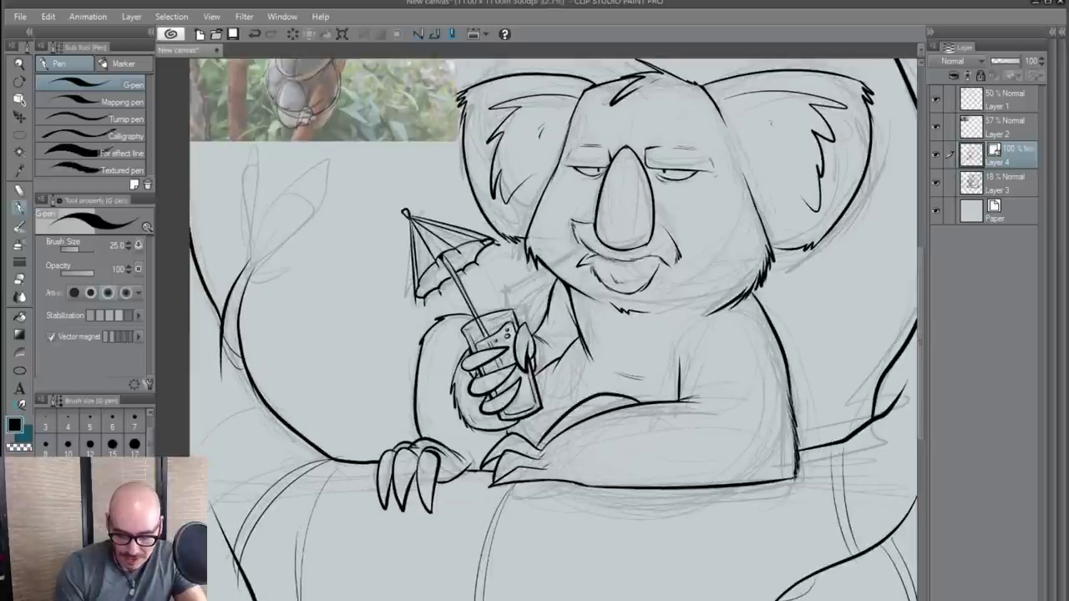
scroll(539, 460, "up", 1)
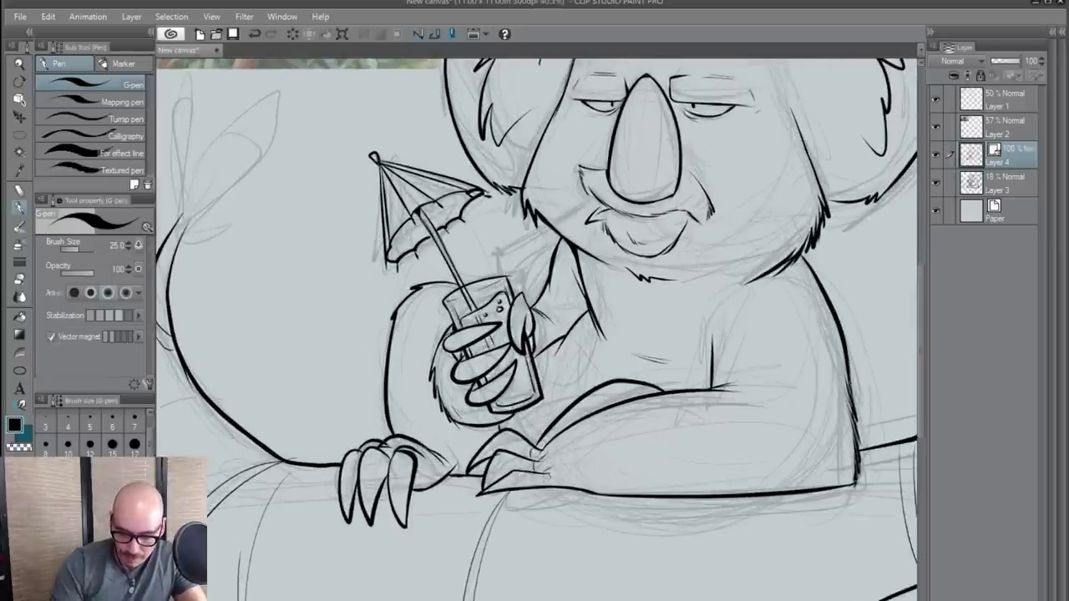
left_click_drag(720, 426, 681, 505)
scroll(680, 505, "down", 1)
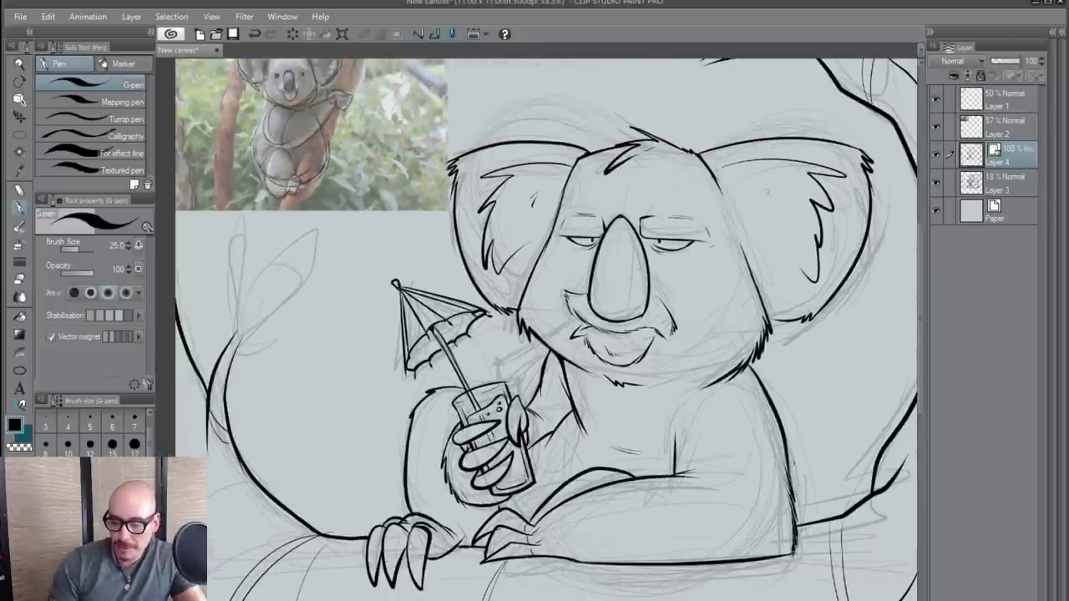
scroll(681, 401, "down", 1)
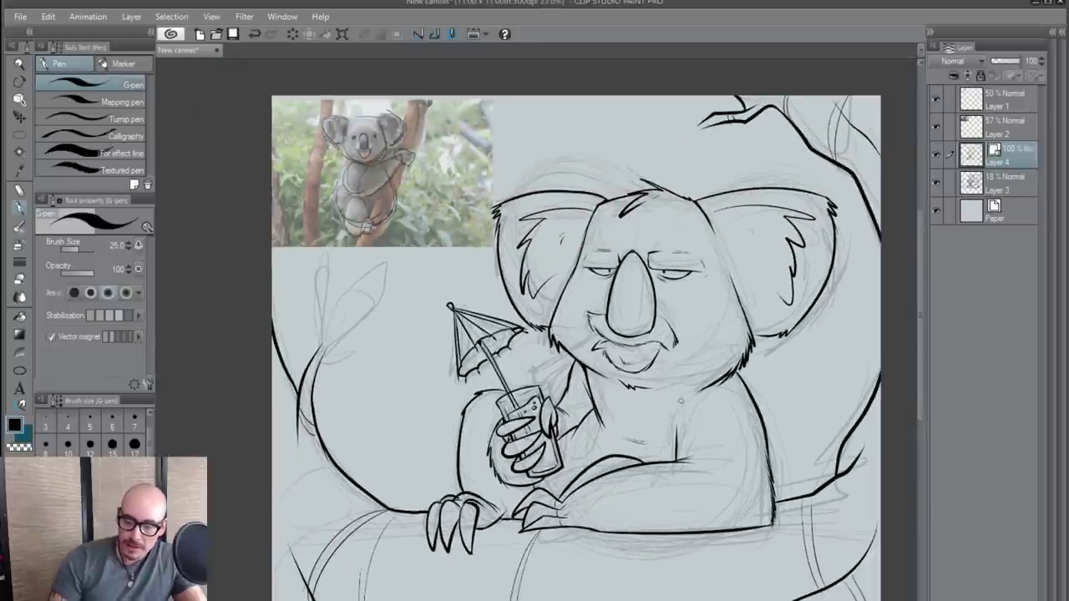
- Ink small dark pupils in the right-hand corners of both half-closed eyes for a sideways glance
scroll(681, 401, "up", 3)
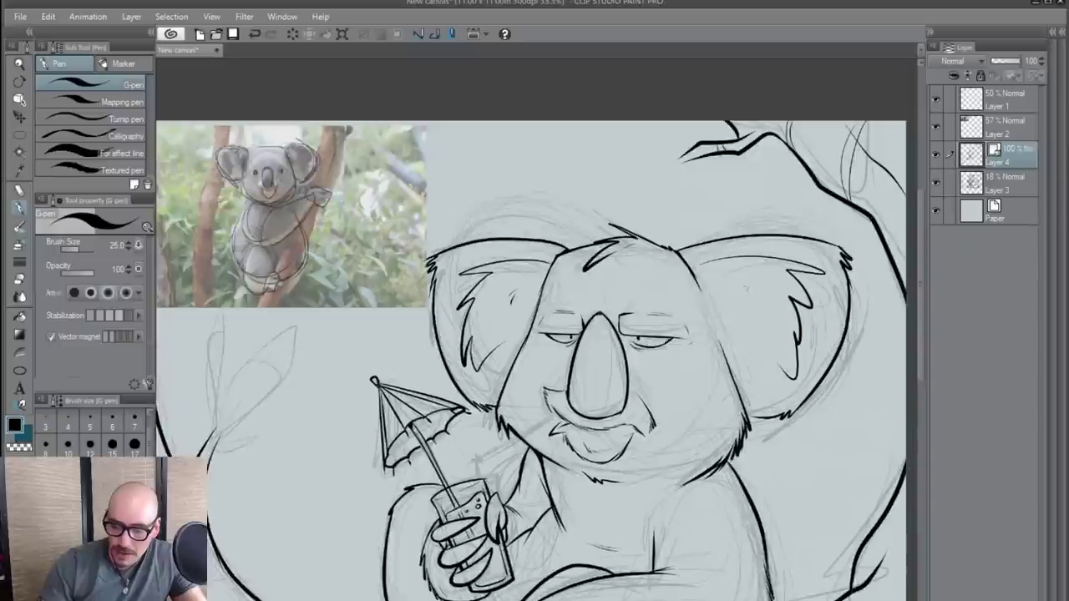
scroll(681, 401, "up", 2)
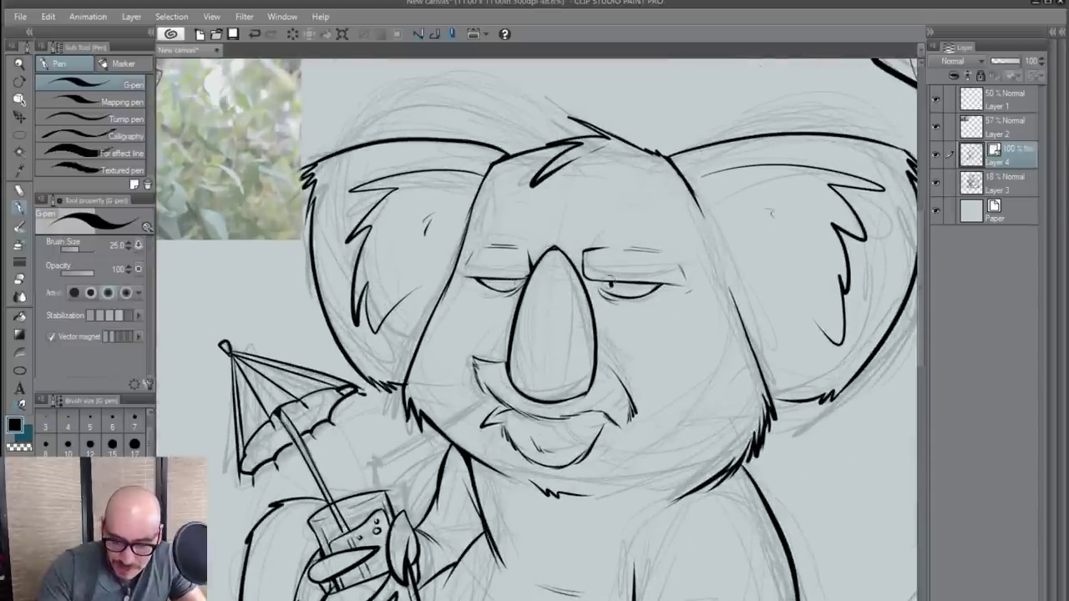
left_click_drag(654, 289, 659, 284)
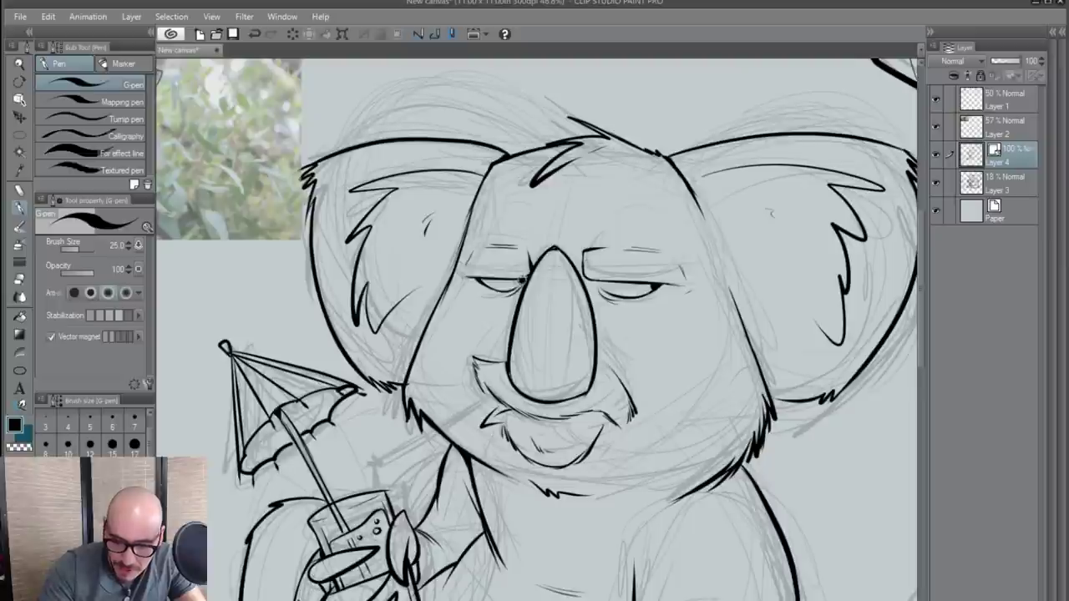
scroll(522, 280, "down", 2)
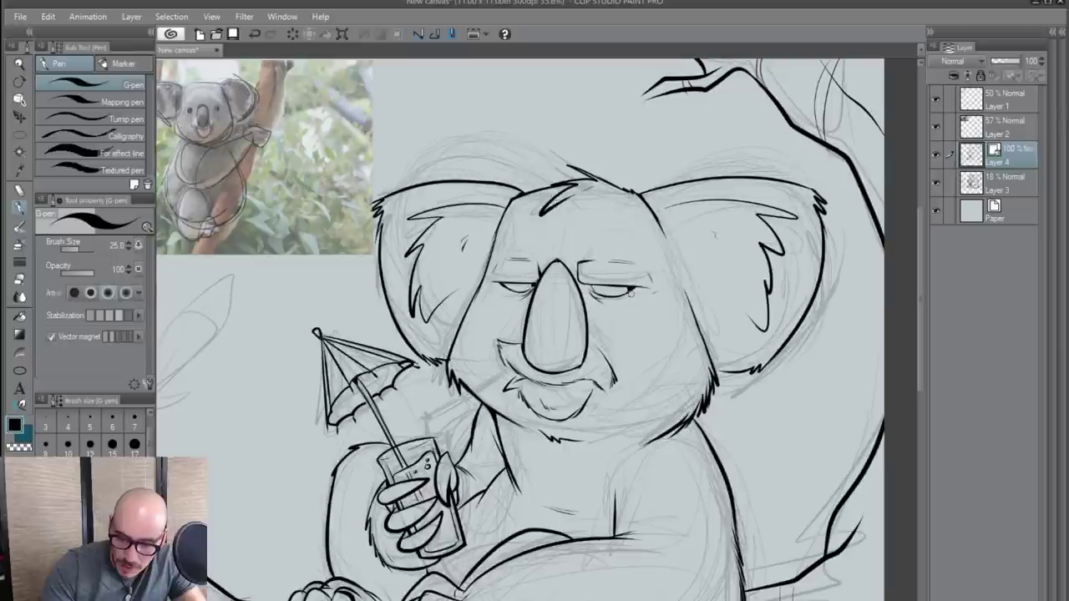
scroll(631, 295, "down", 2)
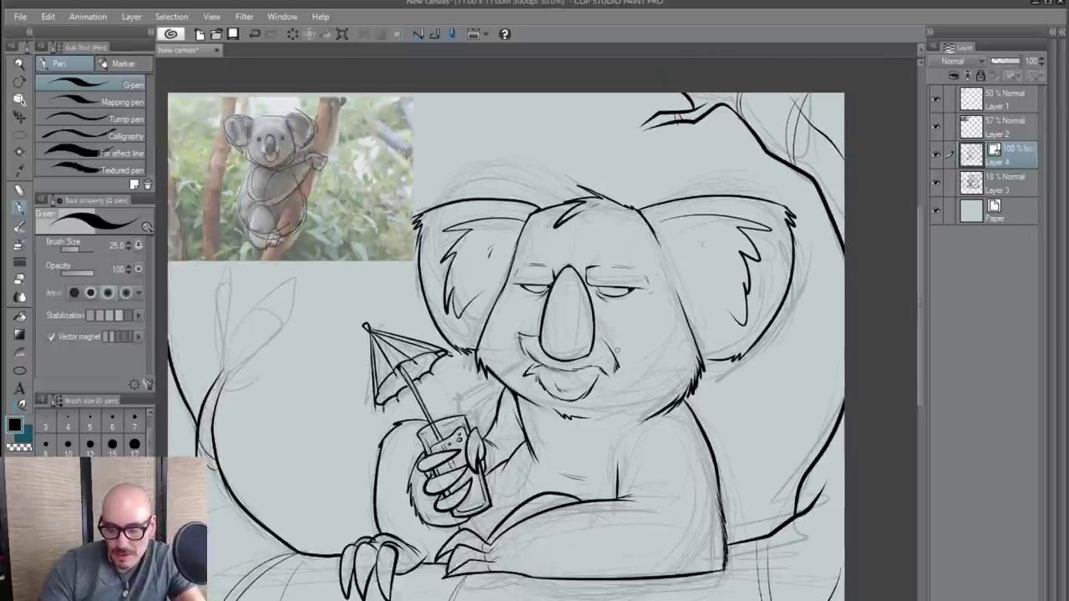
- Ink a bent double-line straw from the glass to the koala's mouth and add a small drip mark on the lower lip
scroll(603, 351, "up", 1)
scroll(448, 401, "up", 2)
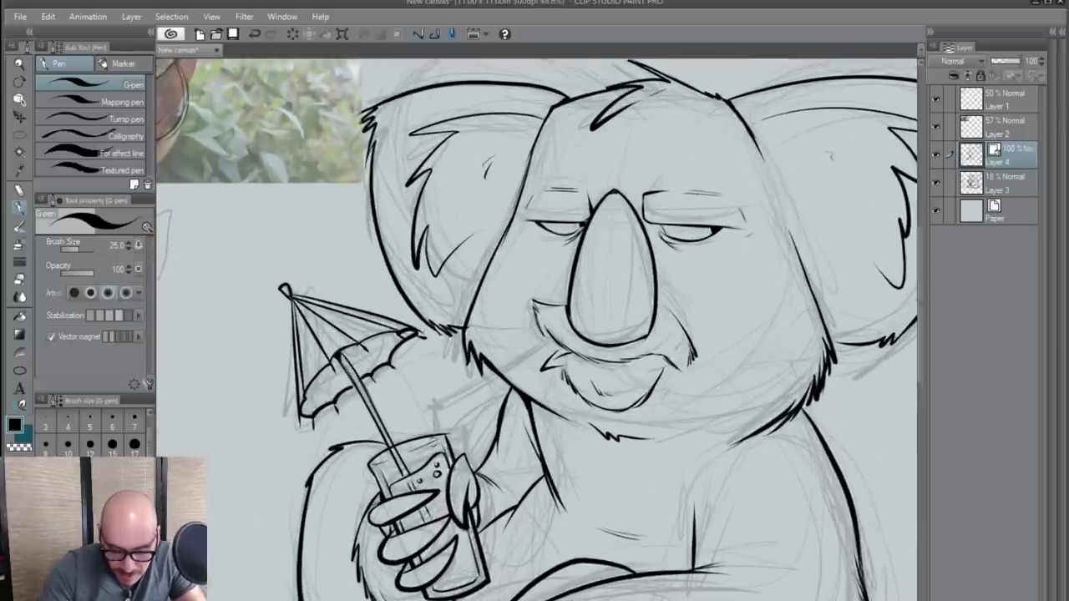
left_click_drag(428, 408, 437, 455)
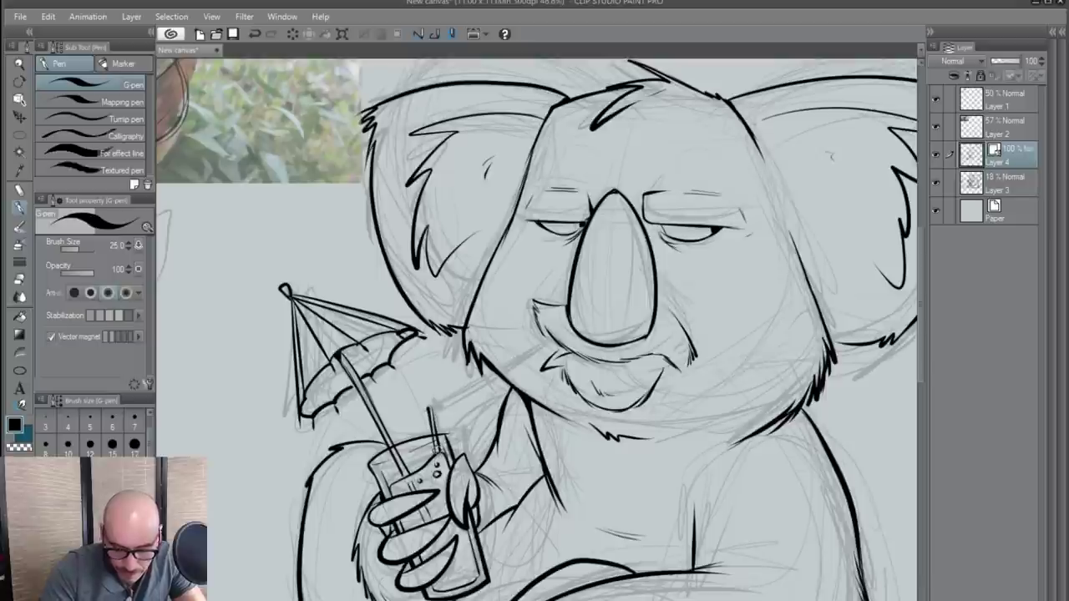
left_click_drag(428, 408, 556, 338)
left_click_drag(441, 407, 559, 342)
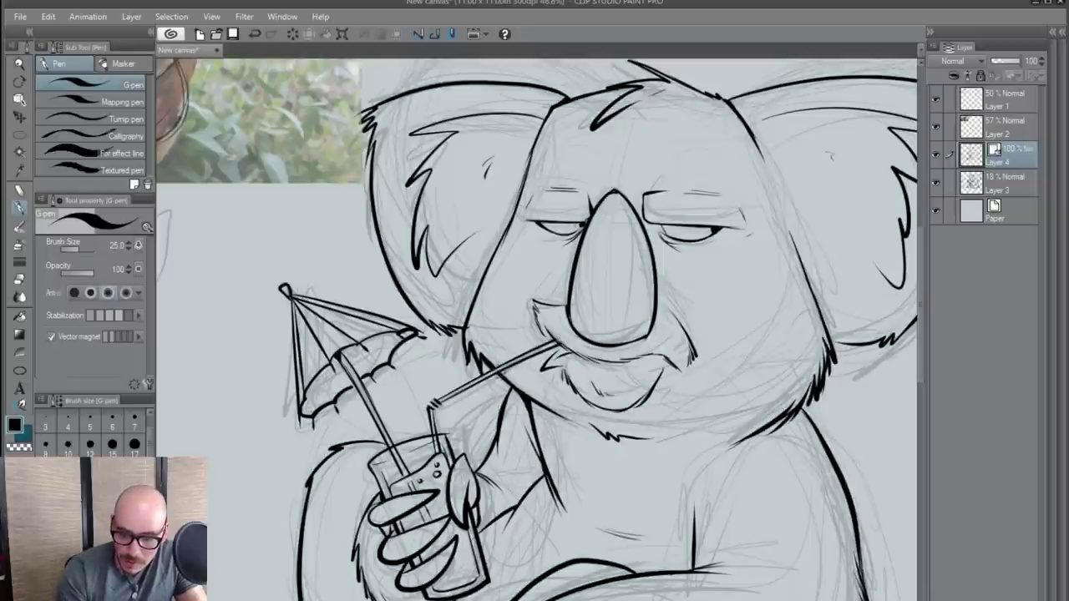
scroll(501, 364, "up", 1)
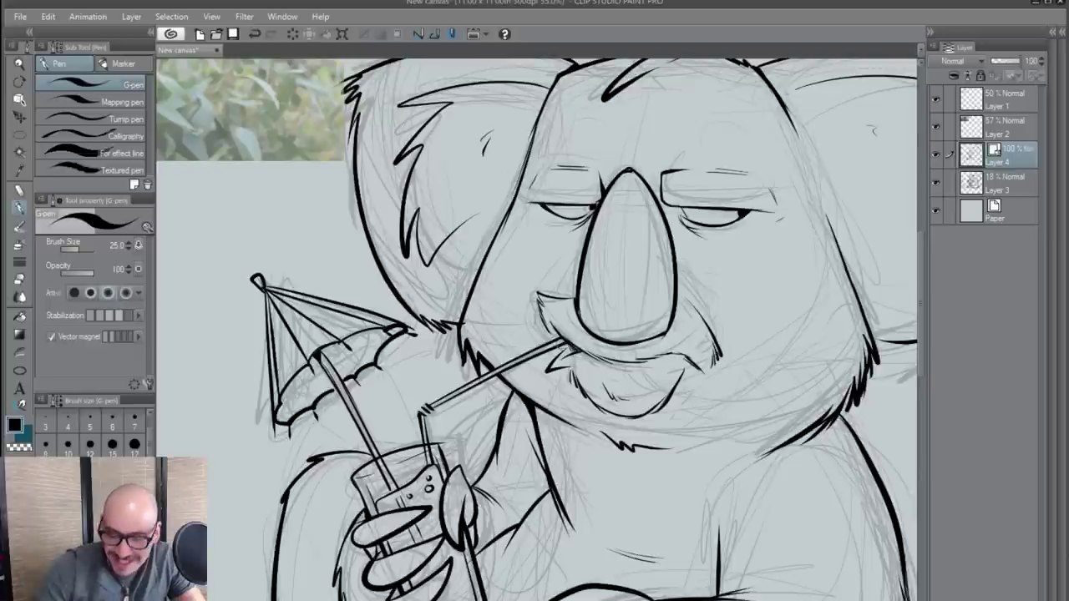
scroll(565, 347, "down", 2)
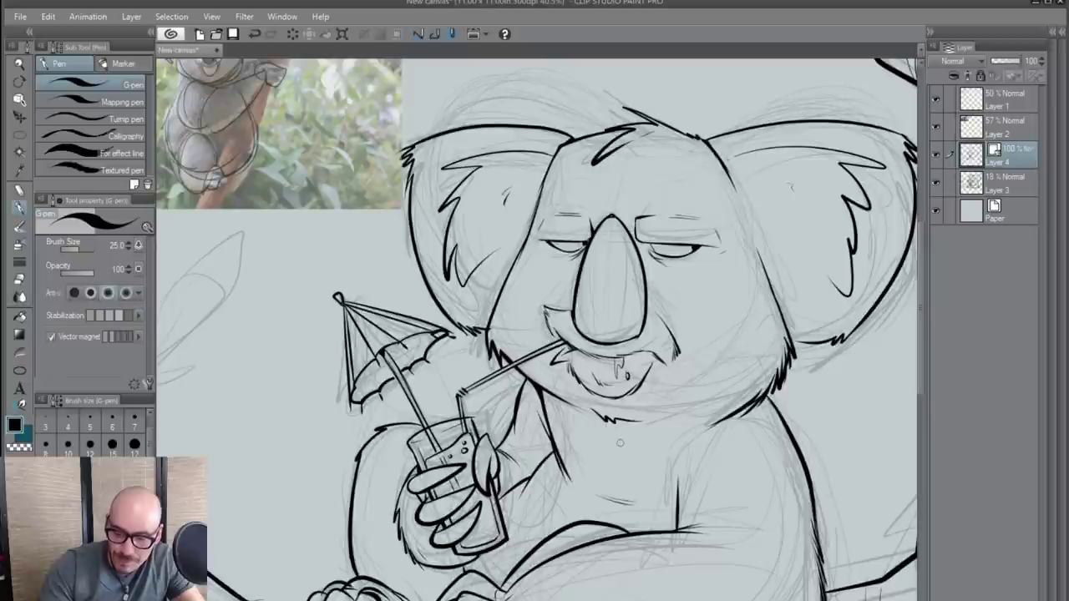
scroll(629, 376, "down", 1)
scroll(634, 555, "up", 2)
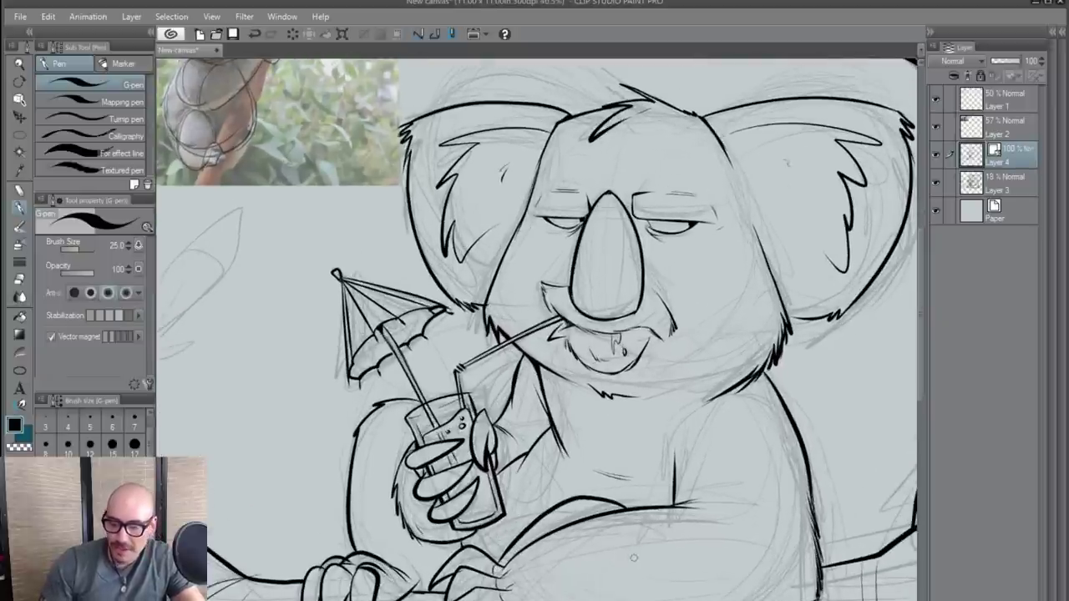
- Hide the rough sketch on Layer 3 so that only the clean line art shows
scroll(634, 558, "down", 2)
left_click(934, 181)
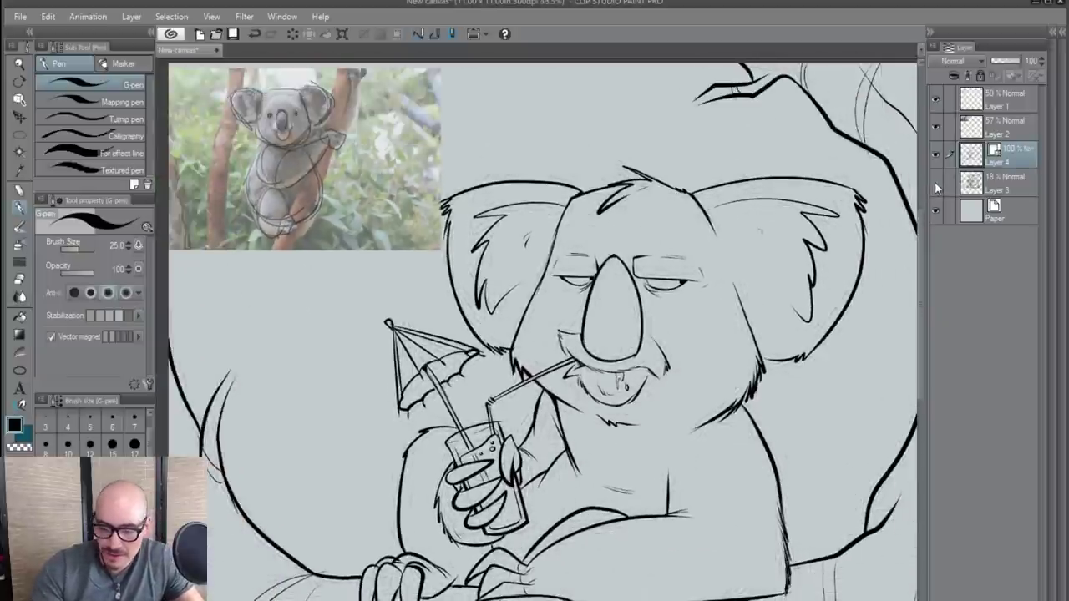
scroll(749, 294, "down", 2)
scroll(825, 424, "up", 1)
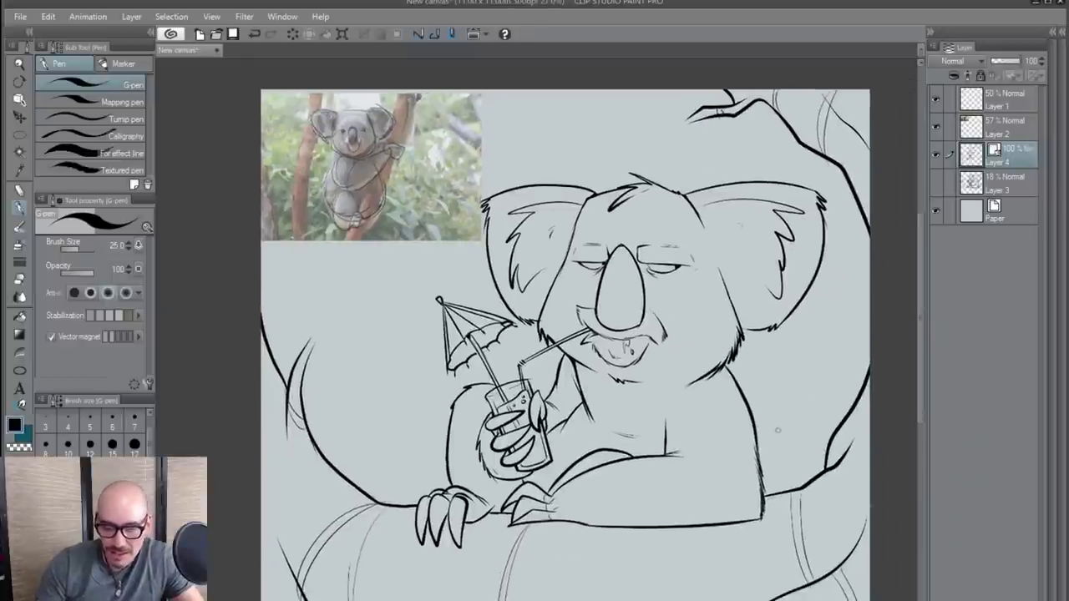
- Set the reference photo layer's opacity to 100% and sample a grey from the koala's fur as the drawing colour
left_click(1006, 125)
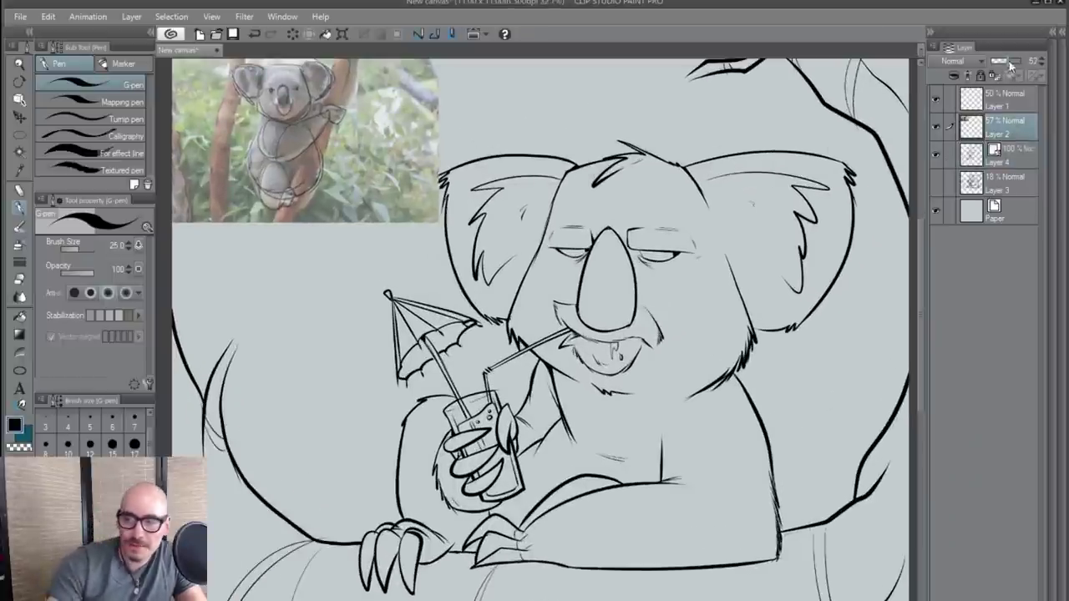
left_click_drag(1009, 61, 1029, 61)
key("x")
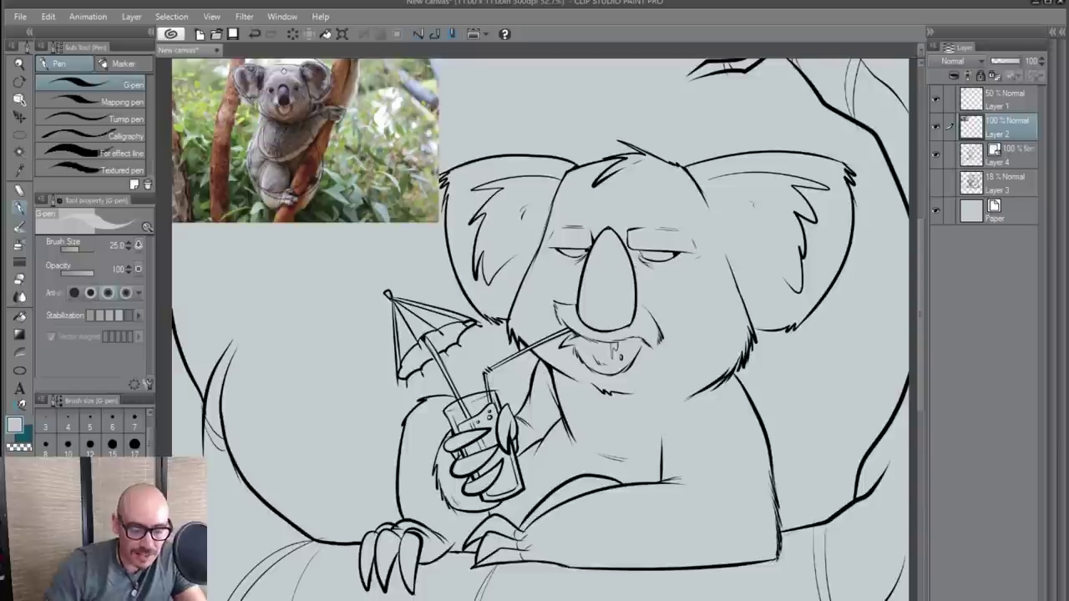
left_click(290, 80, "alt")
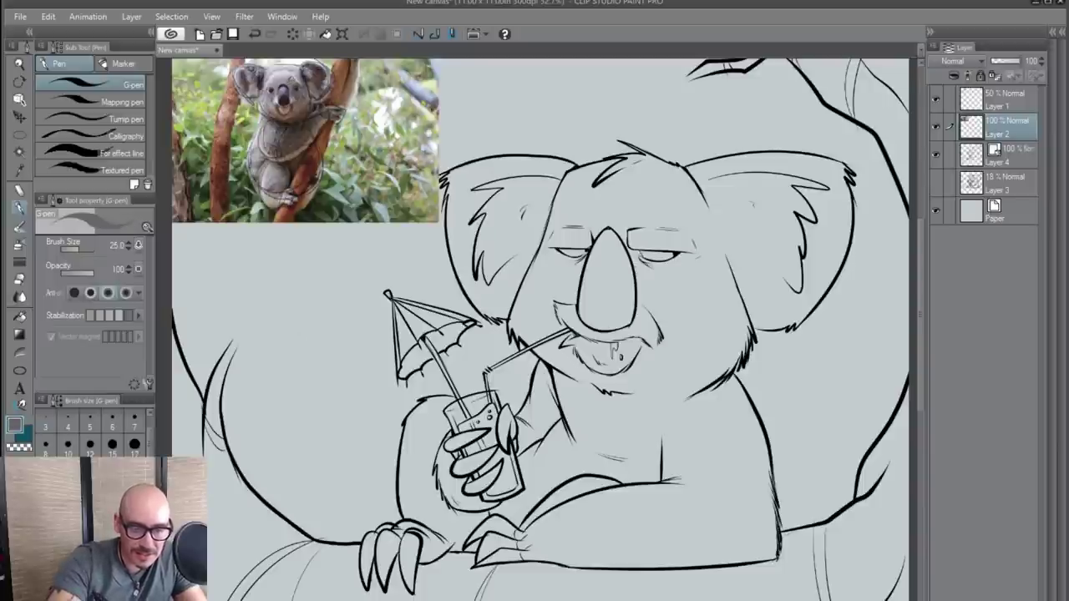
left_click(289, 80, "alt")
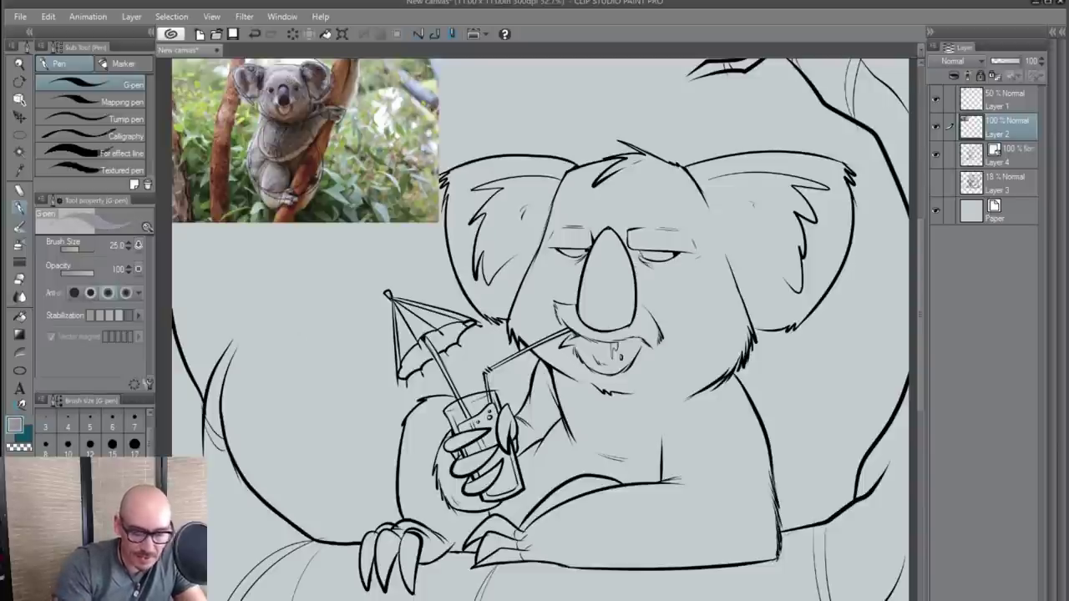
- Add a new layer between the line art and the hidden sketch layer
left_click(1003, 184)
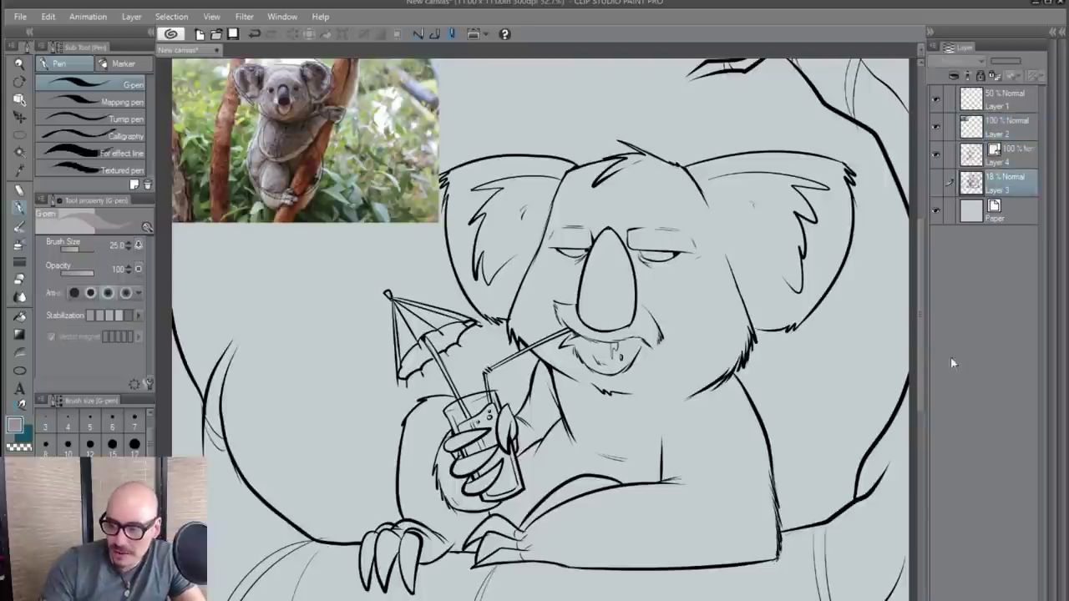
key("ctrl+shift+n")
scroll(675, 513, "down", 2)
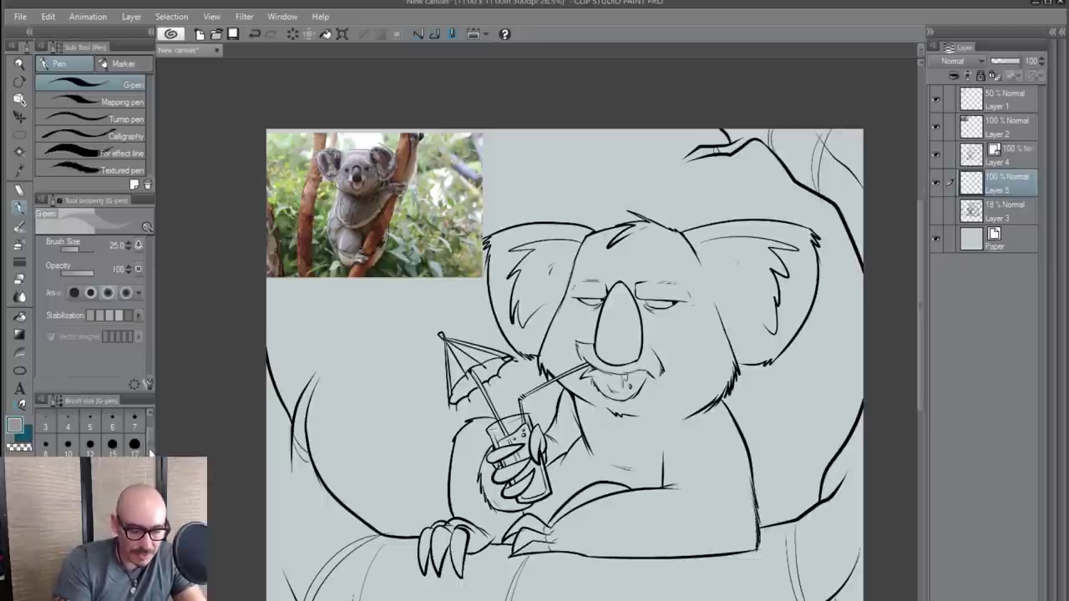
- Block in the whole koala, glass and umbrella on Layer 5 with the sampled grey, using a brush size of 300
left_click_drag(151, 453, 151, 484)
left_click(134, 478)
mouse_move(498, 238)
left_mouse_down()
mouse_move(511, 334)
mouse_move(577, 251)
mouse_move(647, 343)
mouse_move(717, 269)
mouse_move(793, 342)
mouse_move(735, 218)
mouse_move(535, 468)
mouse_move(458, 330)
mouse_move(501, 376)
mouse_move(467, 351)
mouse_move(484, 576)
mouse_move(547, 534)
mouse_move(694, 501)
mouse_move(752, 551)
mouse_move(726, 368)
mouse_move(751, 393)
mouse_move(668, 435)
mouse_move(601, 401)
mouse_move(578, 434)
left_mouse_up()
mouse_move(689, 518)
left_mouse_down()
mouse_move(817, 246)
mouse_move(777, 219)
mouse_move(622, 232)
mouse_move(555, 215)
mouse_move(501, 224)
left_mouse_up()
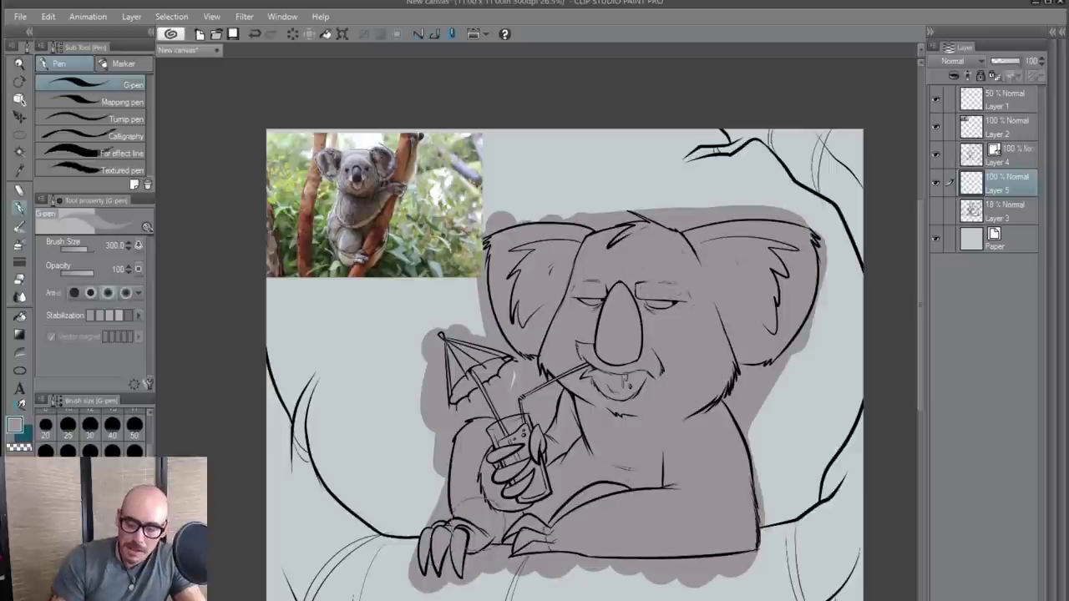
- Auto-select the area outside the koala and drink from the line art on Layer 4, erase that overspill from Layer 5, and deselect
scroll(661, 429, "up", 2)
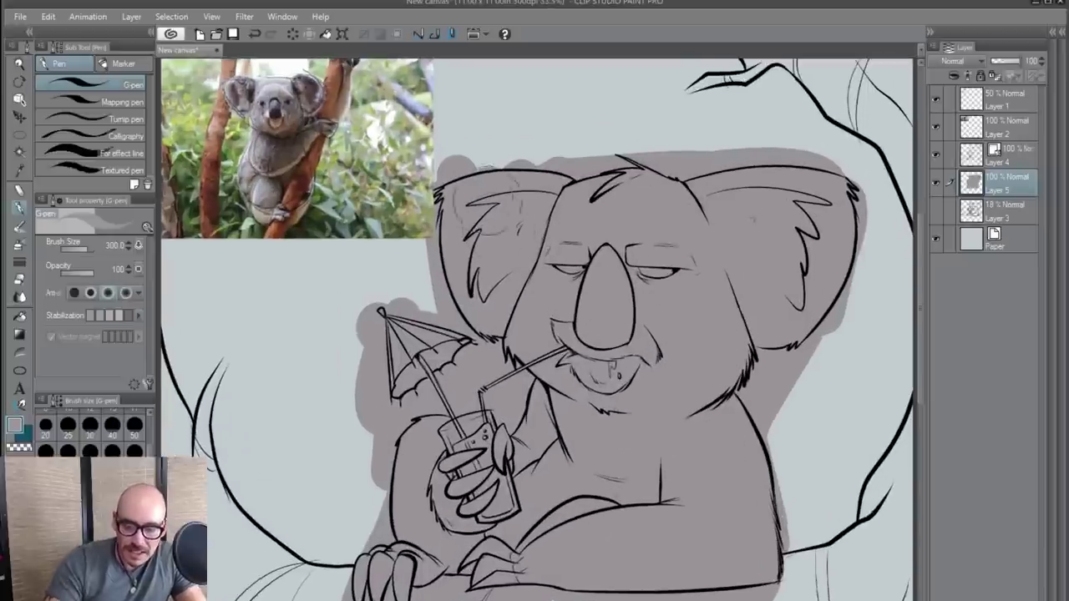
scroll(459, 401, "up", 2)
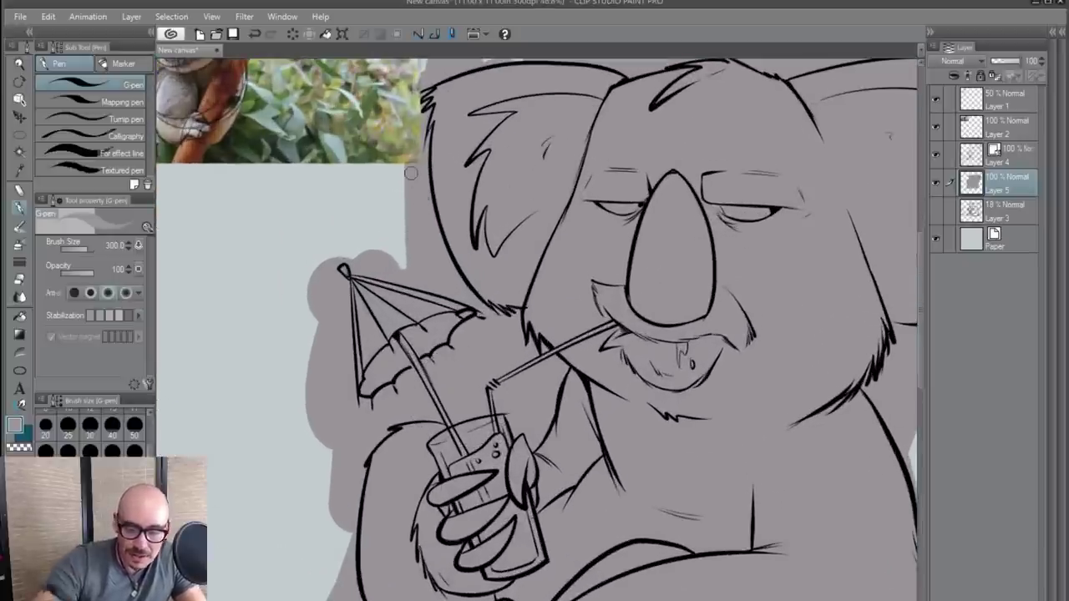
left_click(20, 151)
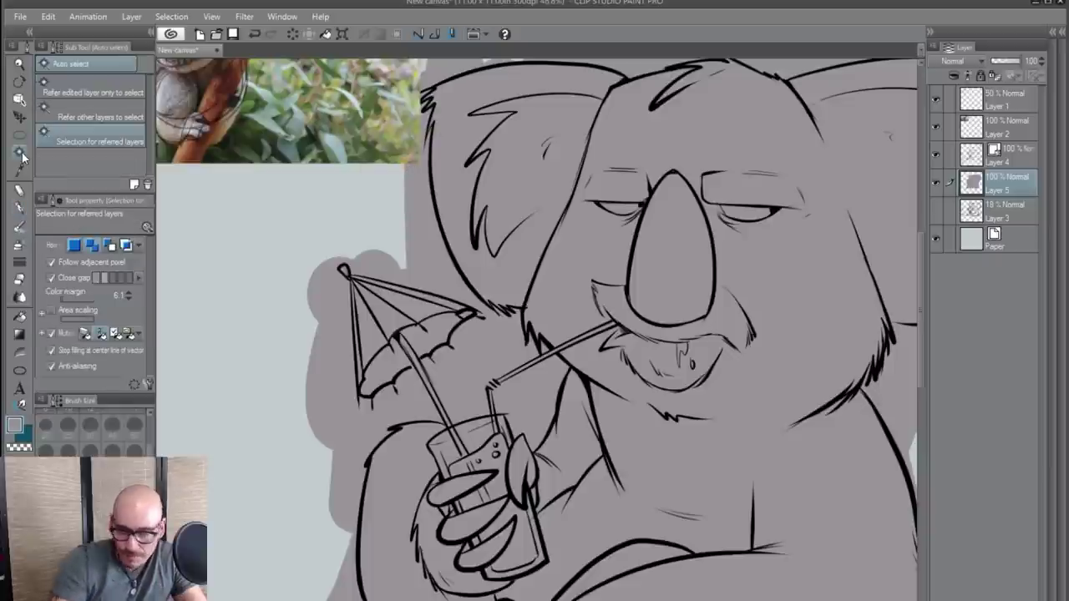
left_click(1013, 157)
left_click(426, 254)
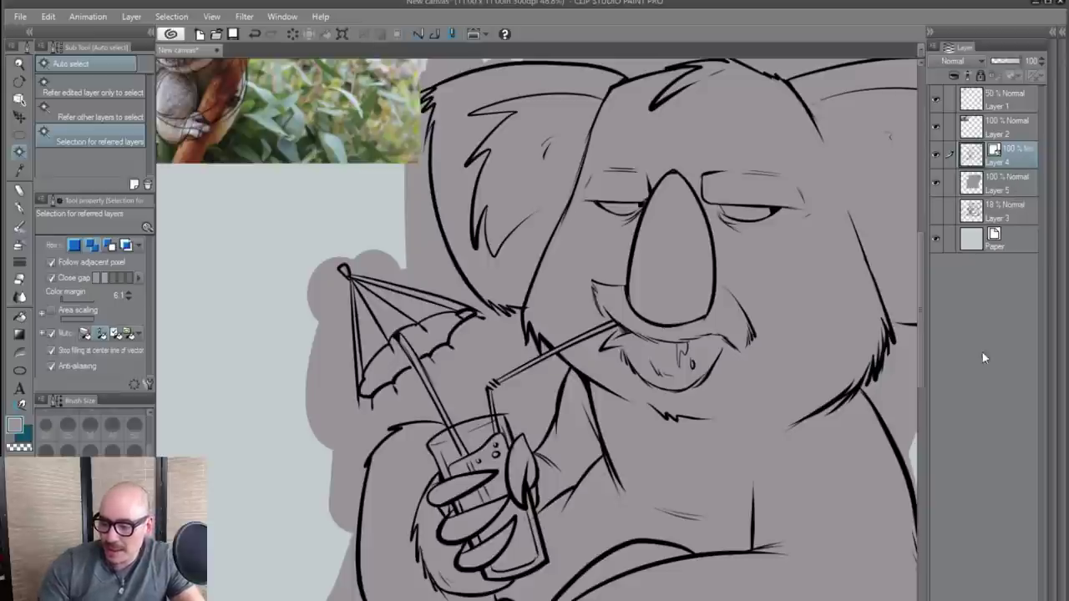
scroll(286, 295, "down", 1)
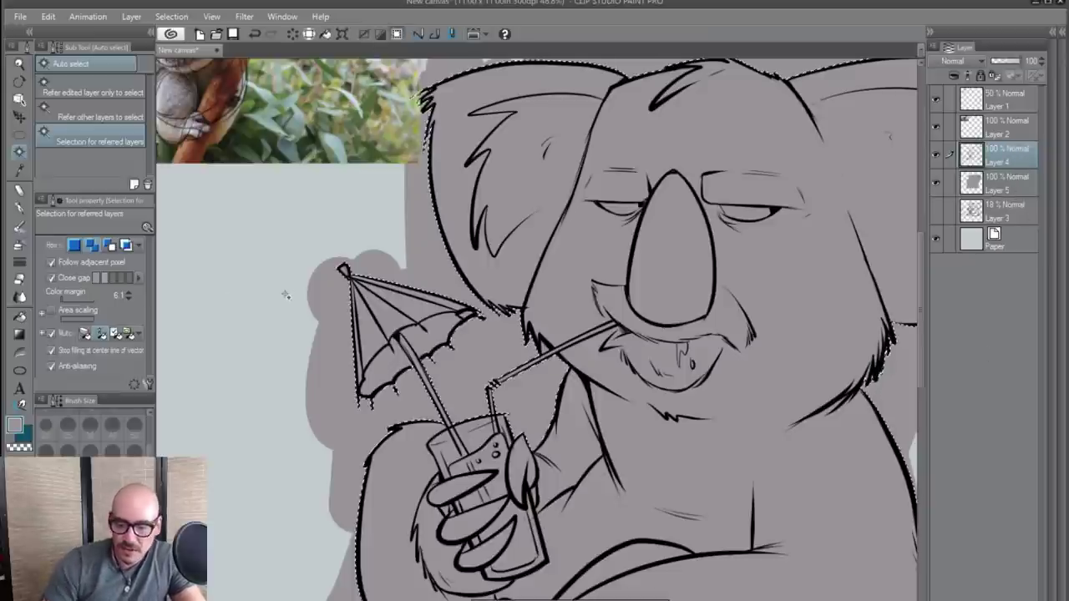
scroll(798, 359, "down", 1)
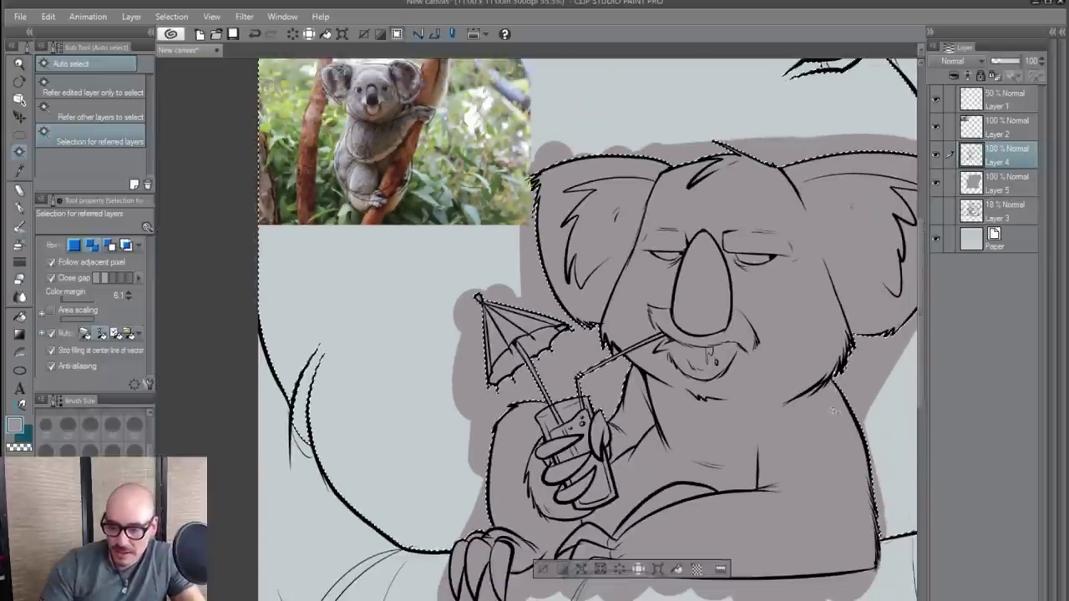
left_click(550, 590, "shift")
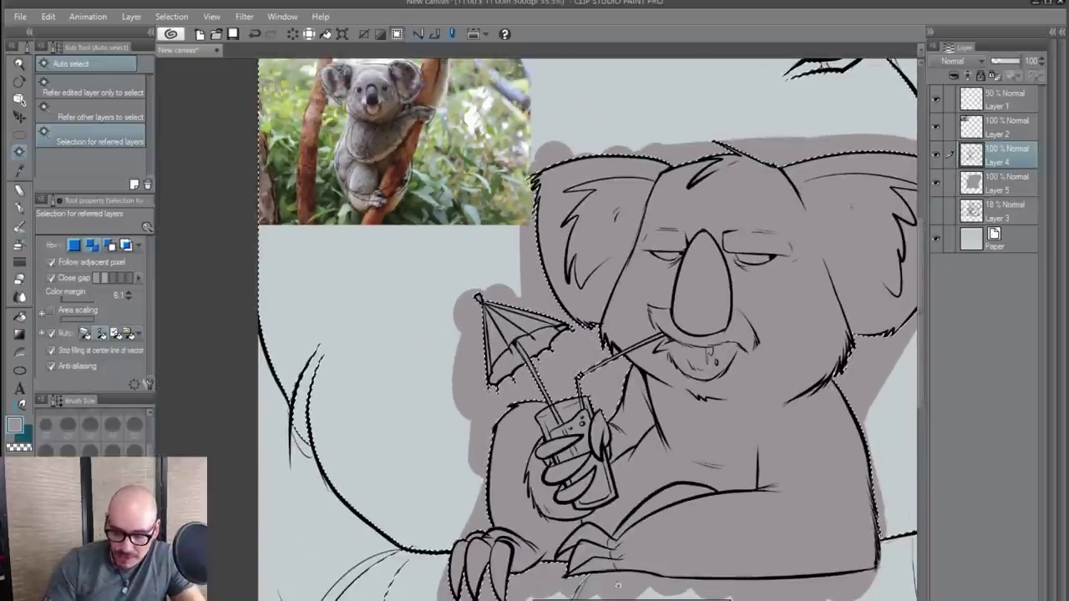
left_click_drag(618, 577, 550, 471)
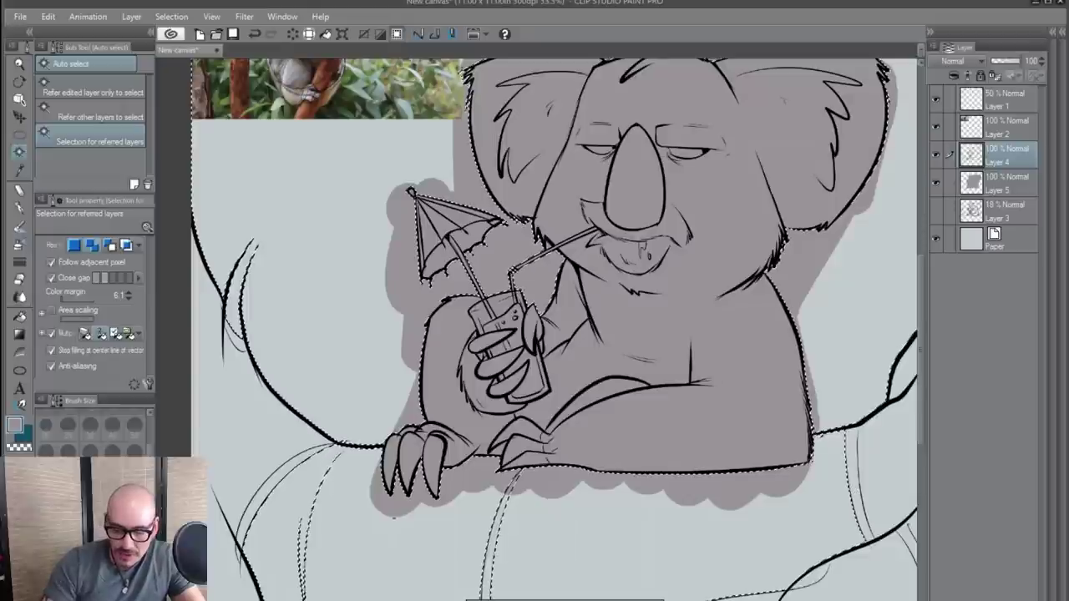
left_click_drag(621, 391, 645, 482)
left_click(997, 187)
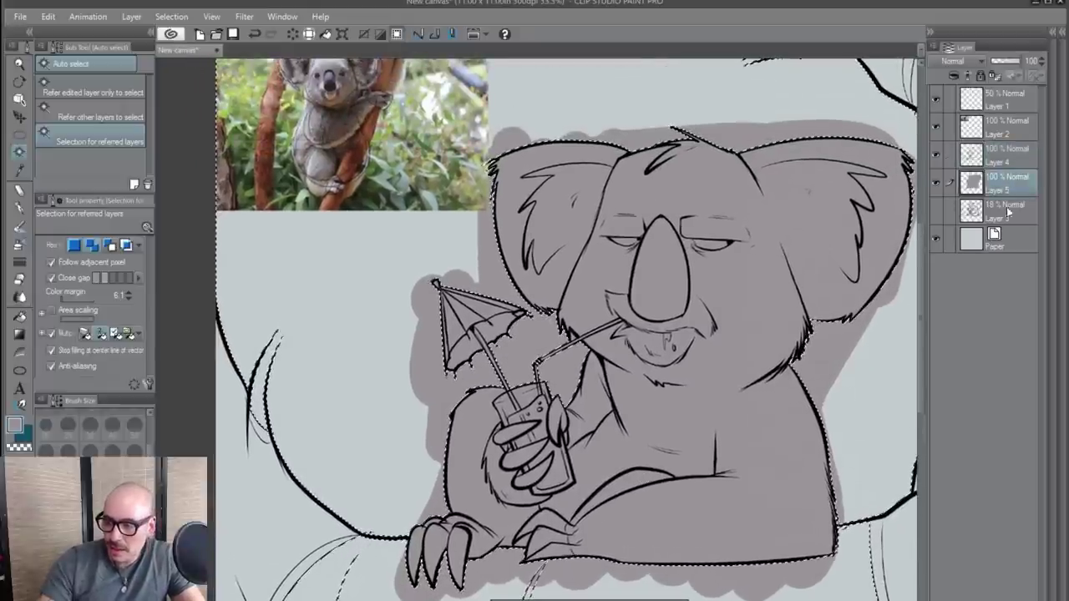
key("Delete")
key("ctrl+d")
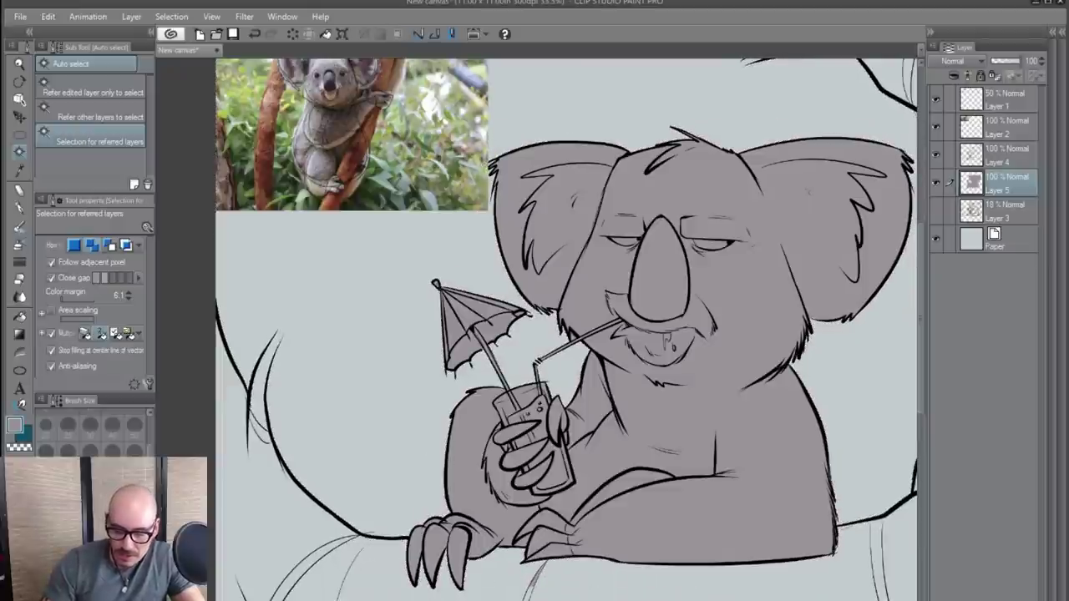
- Lock the transparent pixels on Layer 5 and on Layer 1
scroll(499, 594, "up", 2)
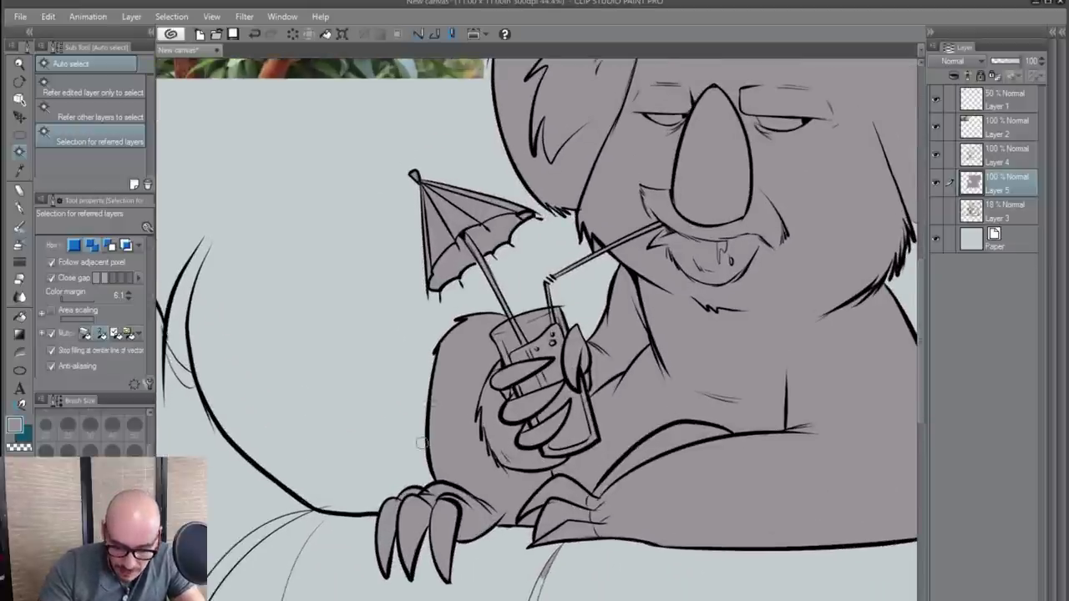
scroll(422, 444, "down", 2)
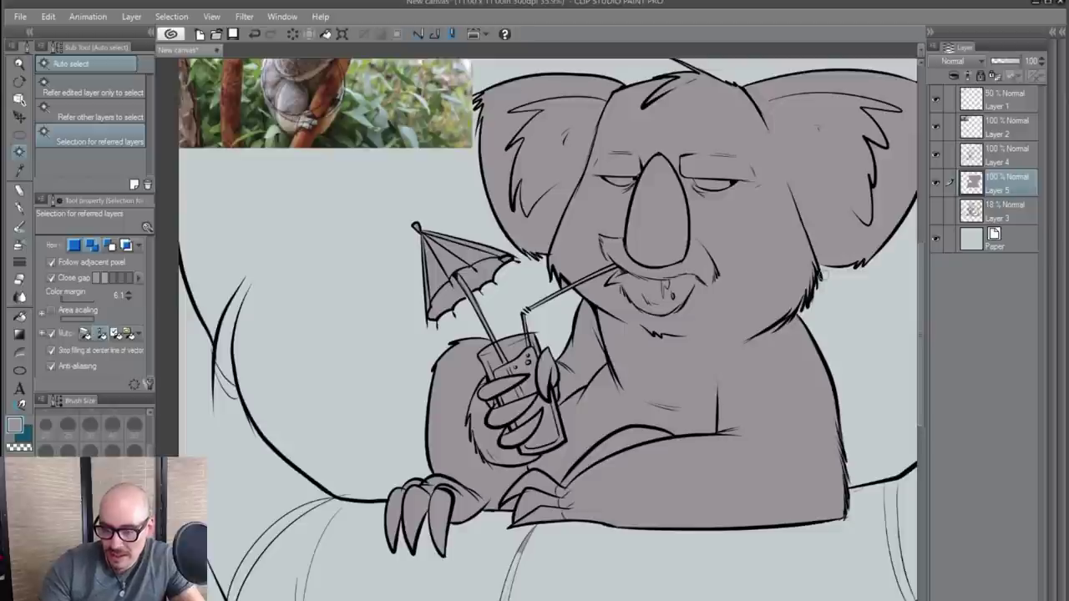
left_click_drag(821, 309, 770, 373)
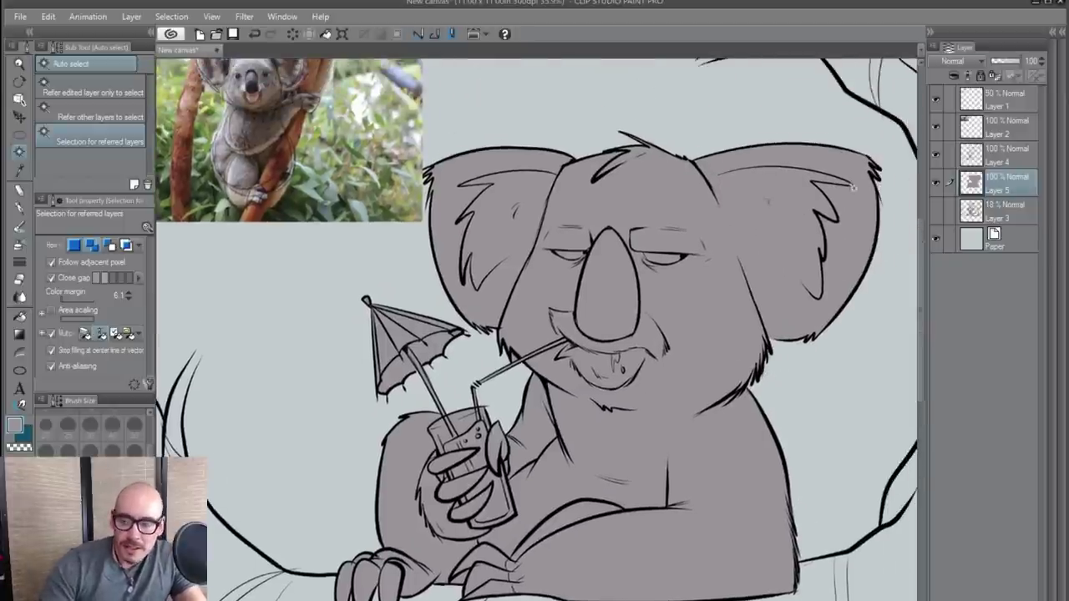
left_click(995, 76)
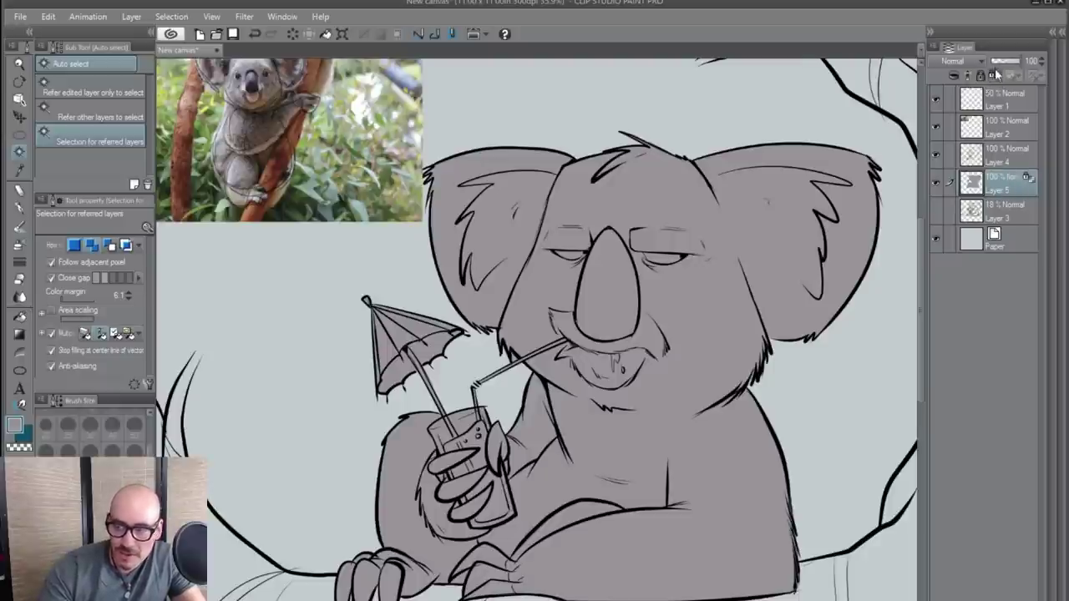
left_click(992, 96)
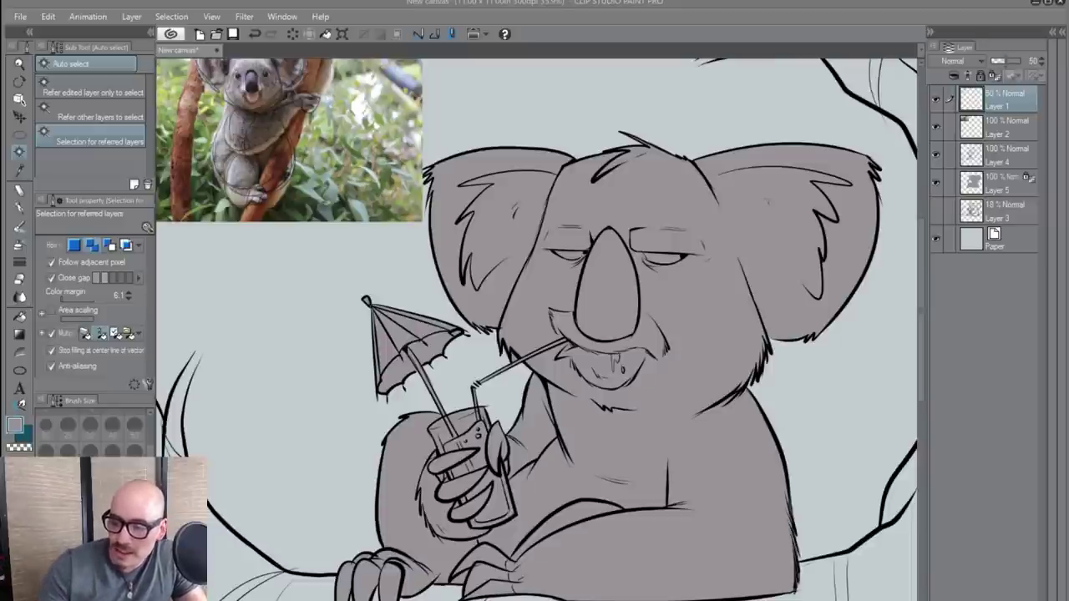
left_click(994, 76)
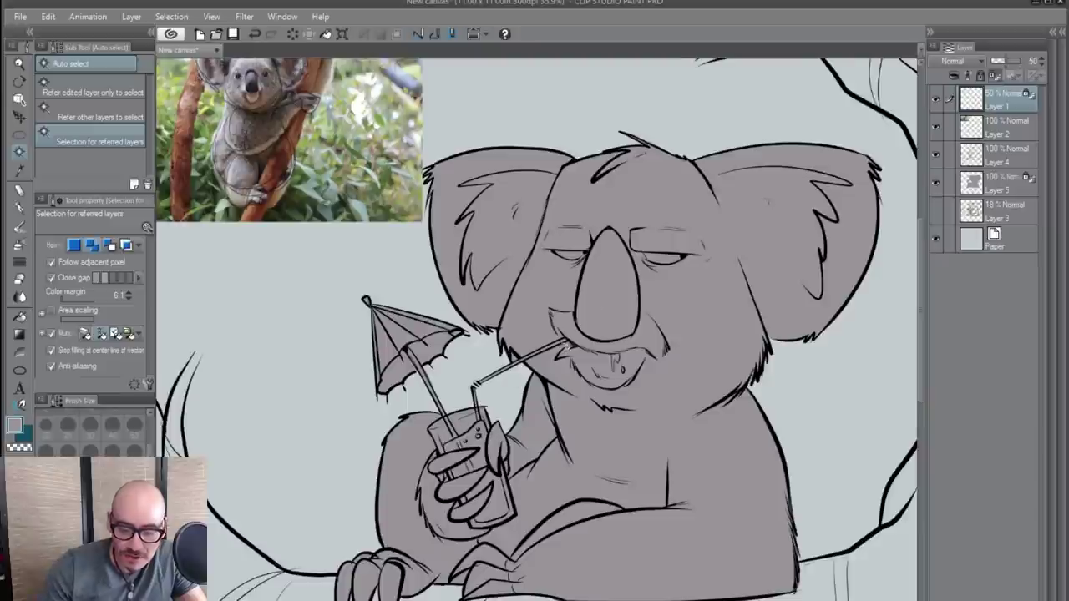
- Try broad magenta G-pen strokes across the koala on Layer 5 to test the transparency lock, and undo them
left_click(102, 528)
left_click(20, 212)
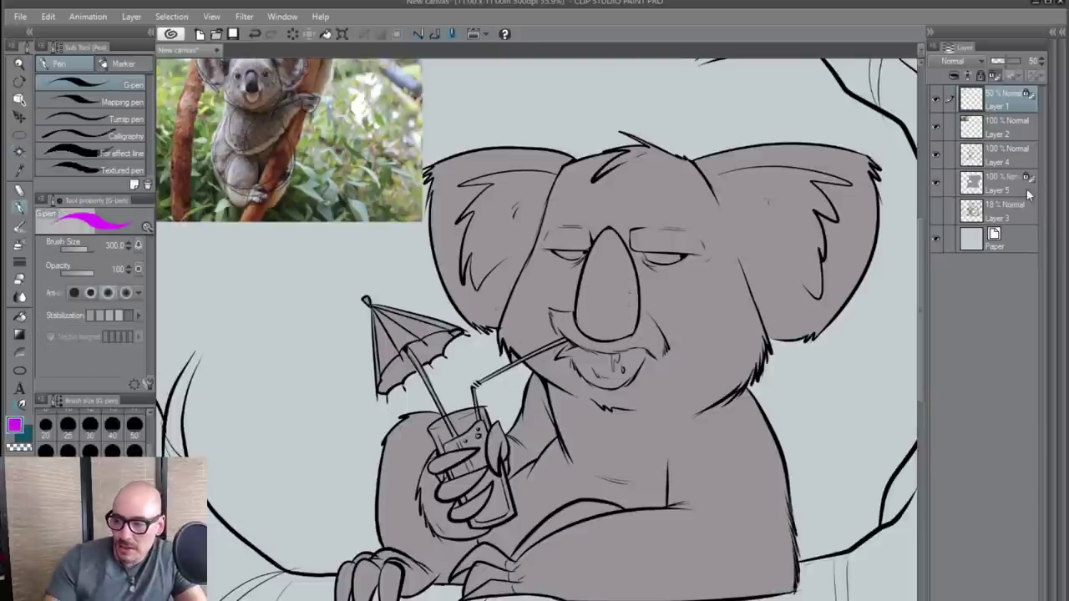
left_click(1007, 184)
left_click_drag(383, 467, 873, 190)
mouse_move(595, 303)
left_mouse_down()
mouse_move(835, 163)
mouse_move(647, 159)
mouse_move(380, 421)
mouse_move(302, 557)
mouse_move(738, 484)
left_mouse_up()
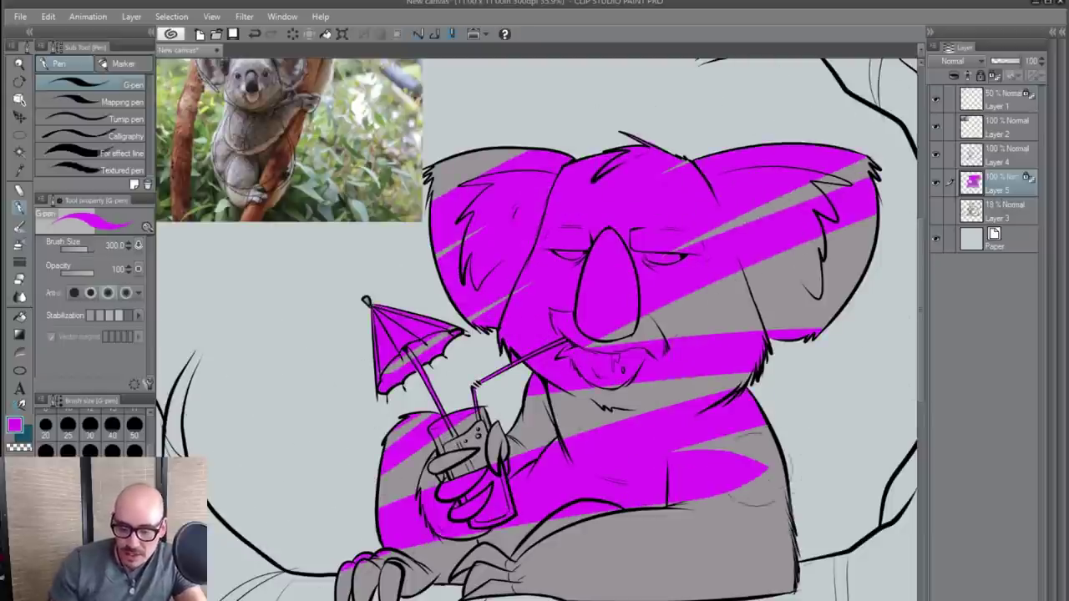
key("ctrl+z")
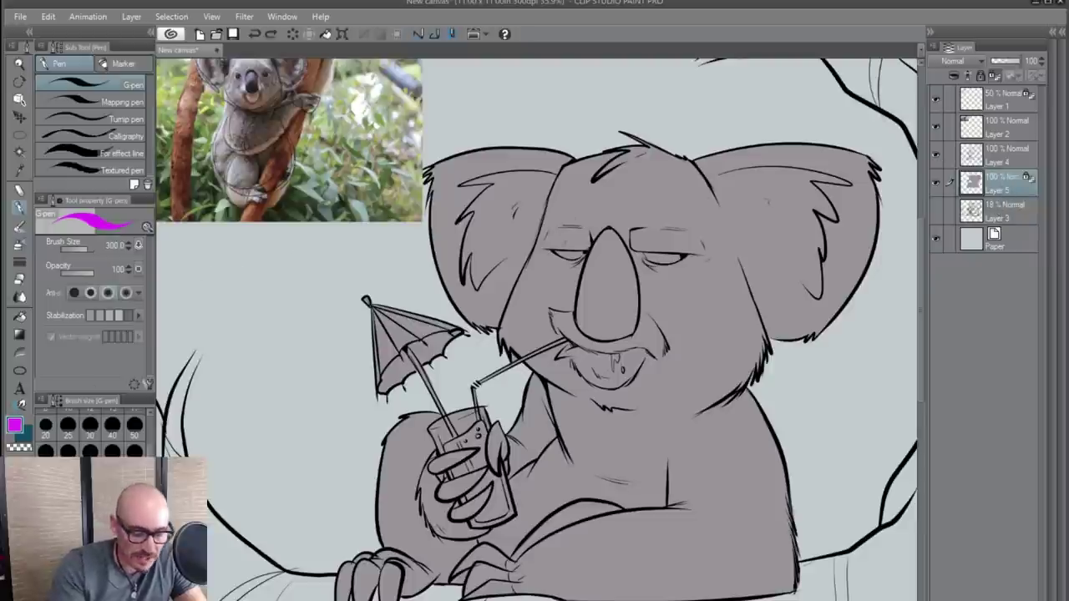
- Set the G-pen to white at brush size 17 and undo the trial stroke in the eye right of the nose
left_click_drag(122, 507, 64, 502)
scroll(622, 293, "up", 3)
left_click(113, 428)
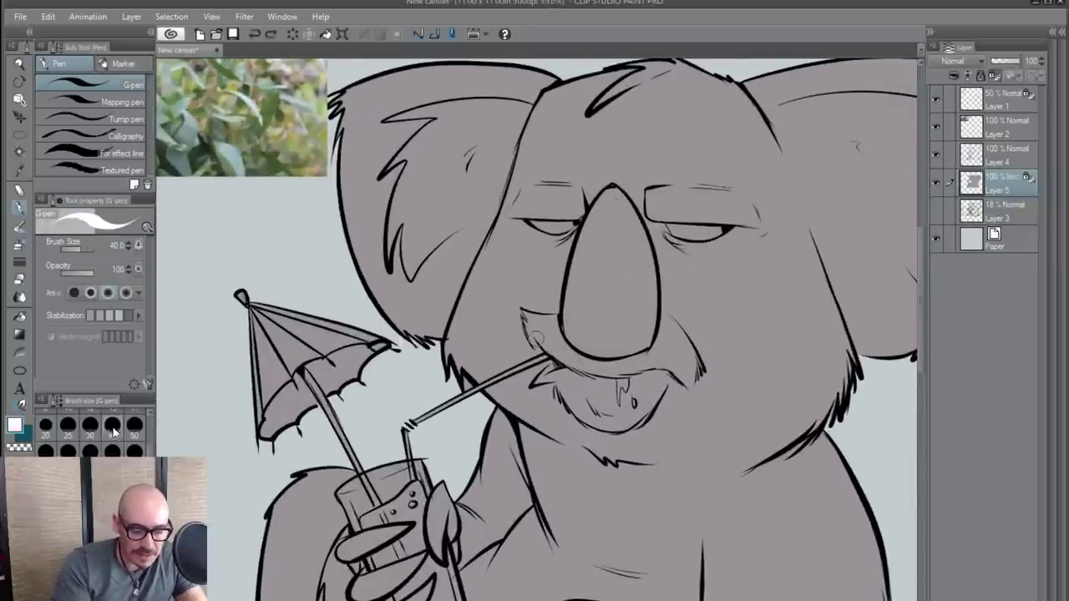
key("ctrl+plus")
mouse_move(701, 240)
left_mouse_down()
mouse_move(664, 420)
mouse_move(673, 396)
left_mouse_up()
scroll(643, 413, "up", 1)
left_click(136, 429)
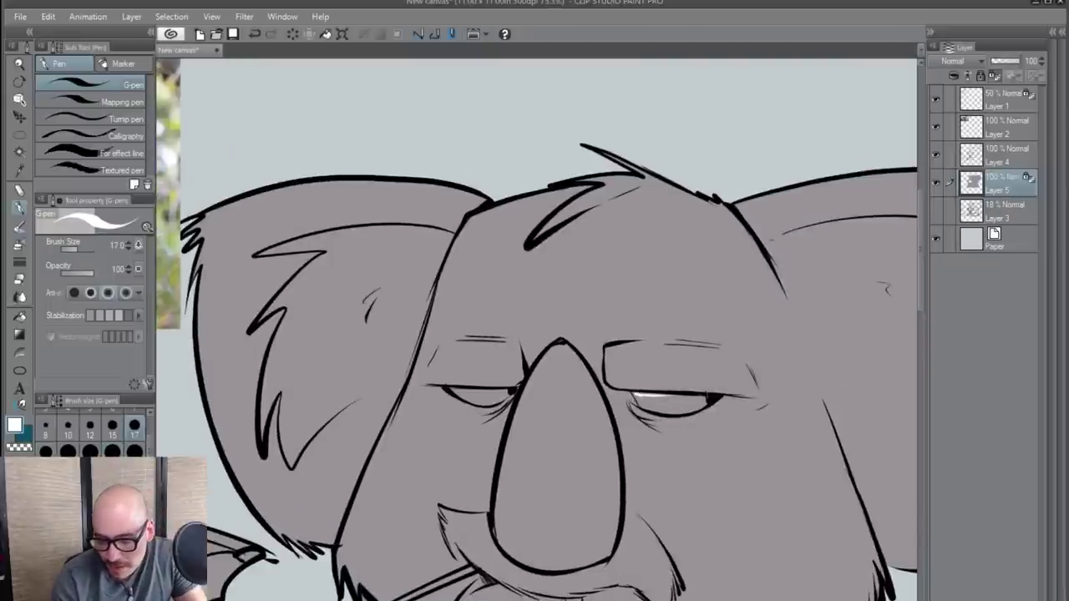
key("ctrl+z")
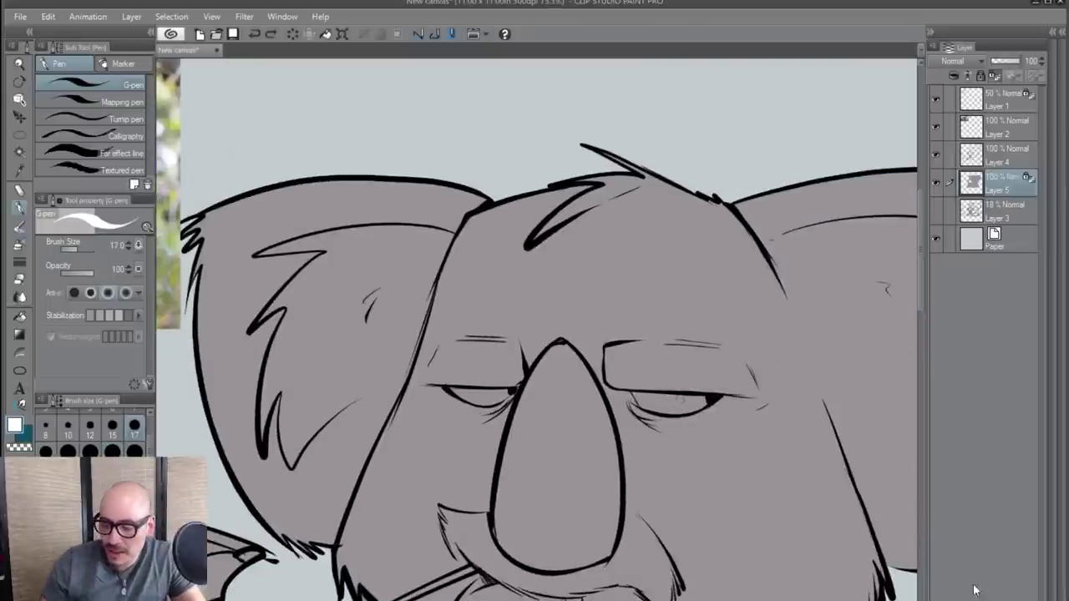
- Add a new layer above the grey base and fill both eyes and the muzzle patch left of the nose with white
key("ctrl+shift+n")
left_click_drag(636, 395, 710, 399)
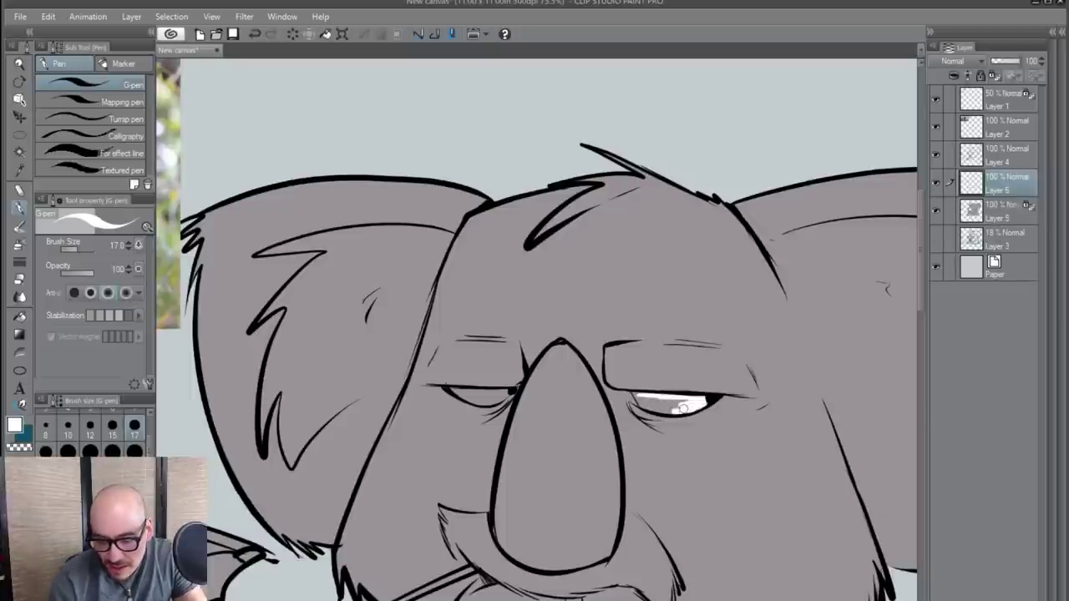
left_click_drag(638, 399, 686, 402)
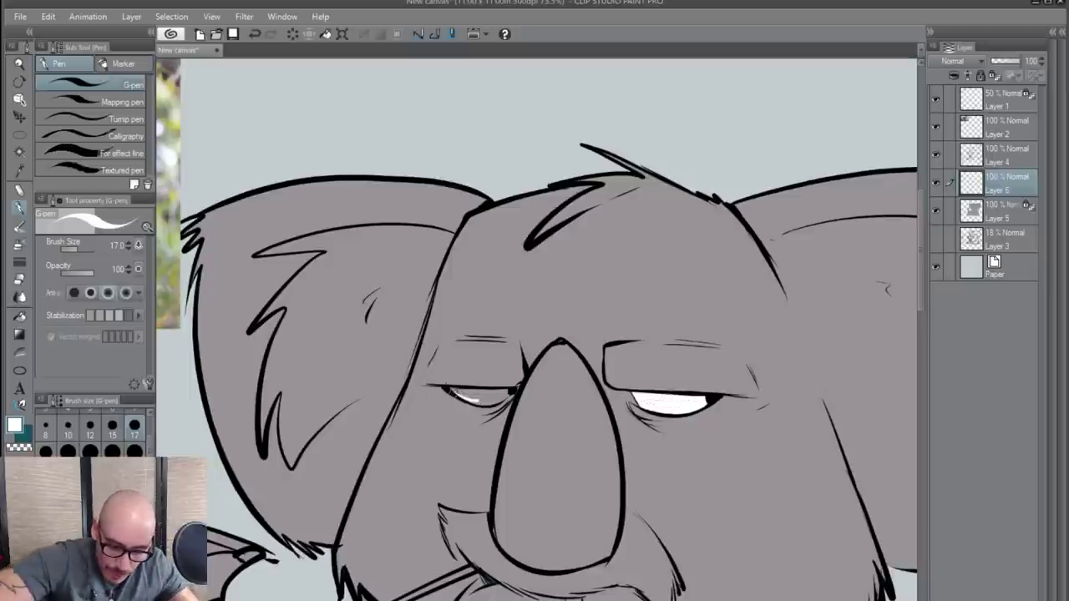
left_click_drag(453, 393, 506, 394)
left_click_drag(694, 409, 719, 250)
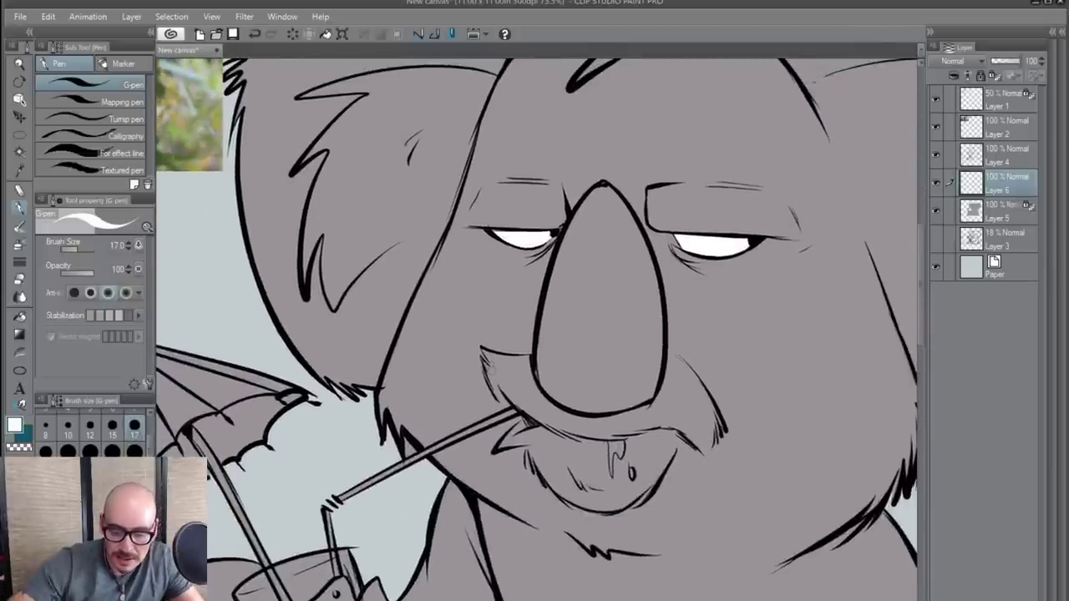
mouse_move(489, 380)
left_mouse_down()
mouse_move(530, 414)
mouse_move(576, 428)
mouse_move(534, 374)
mouse_move(499, 358)
left_mouse_up()
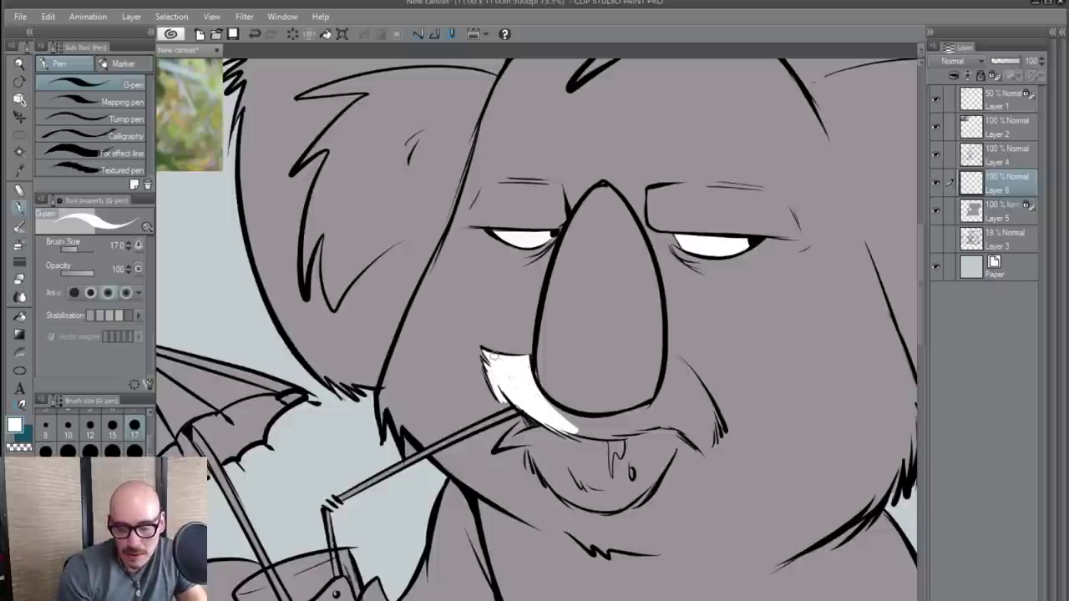
- Try filling the muzzle patch right of the nose with white, continuing on line art Layer 4, and undo those strokes
left_click_drag(669, 364, 658, 411)
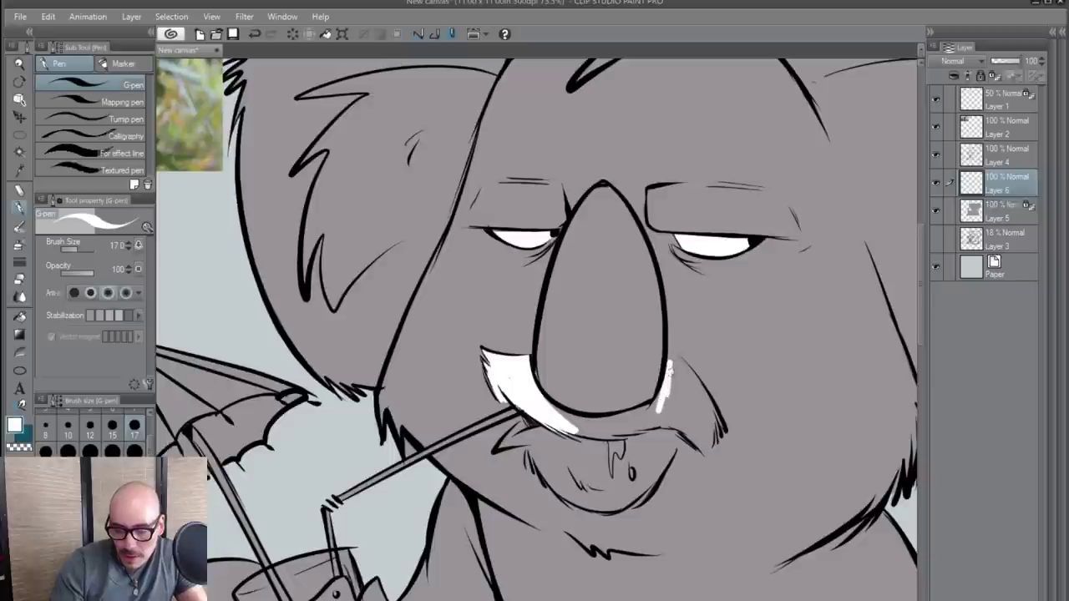
left_click(992, 155)
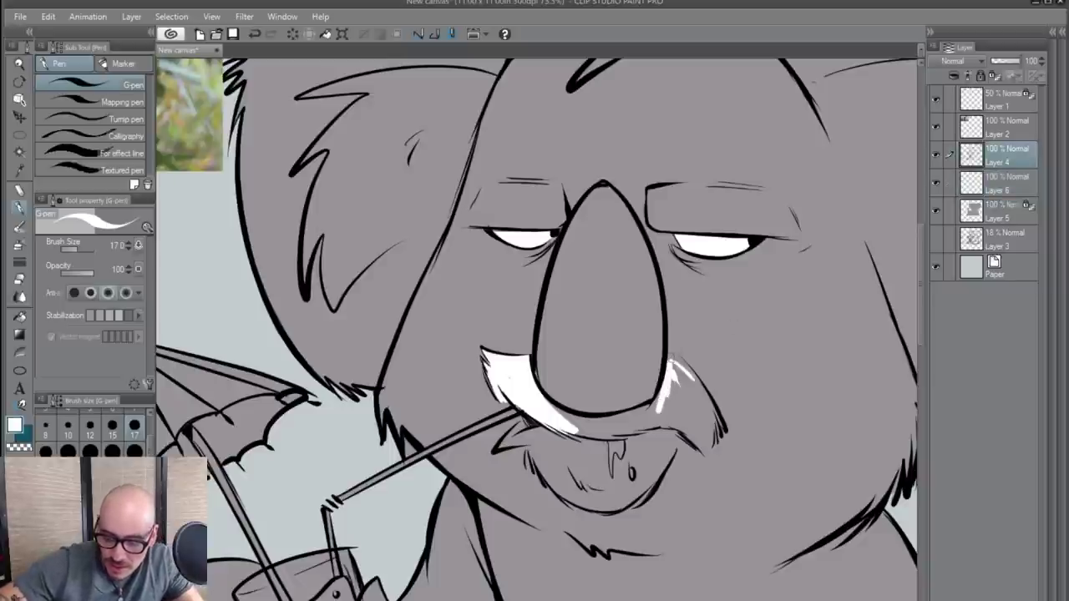
mouse_move(674, 359)
left_mouse_down()
mouse_move(683, 364)
mouse_move(678, 414)
mouse_move(696, 428)
left_mouse_up()
left_click_drag(696, 385, 718, 434)
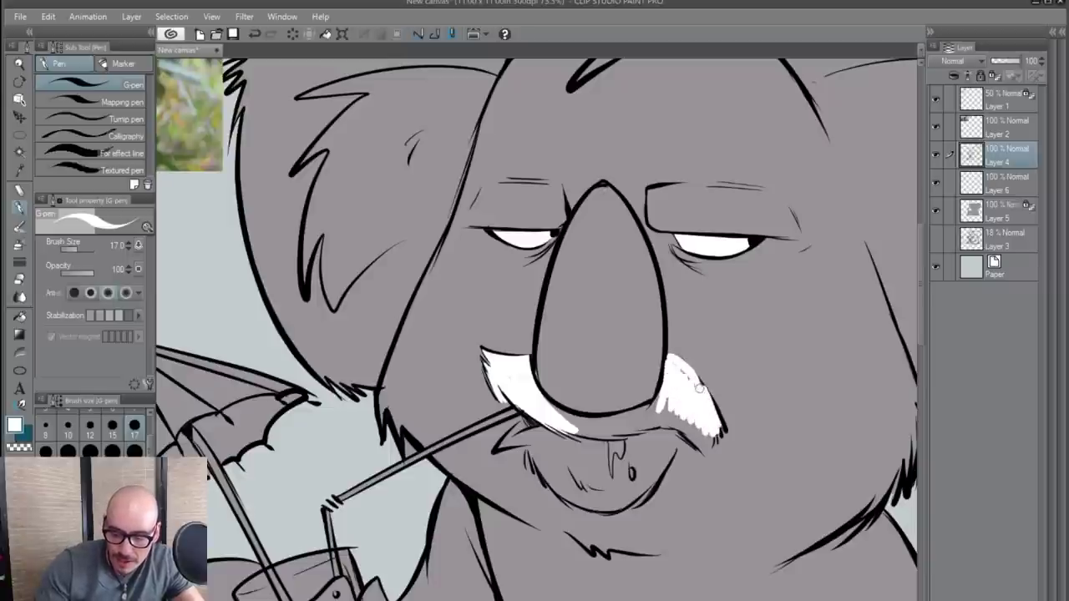
left_click(678, 366)
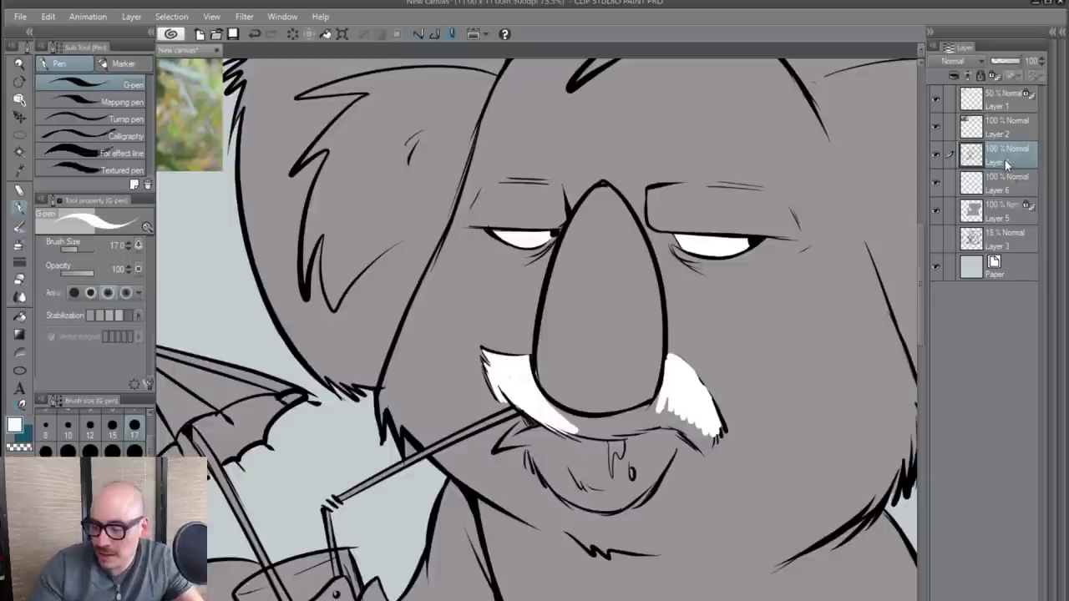
key("ctrl+z")
key("ctrl+z")
key("ctrl+z")
key("ctrl+z")
key("ctrl+z")
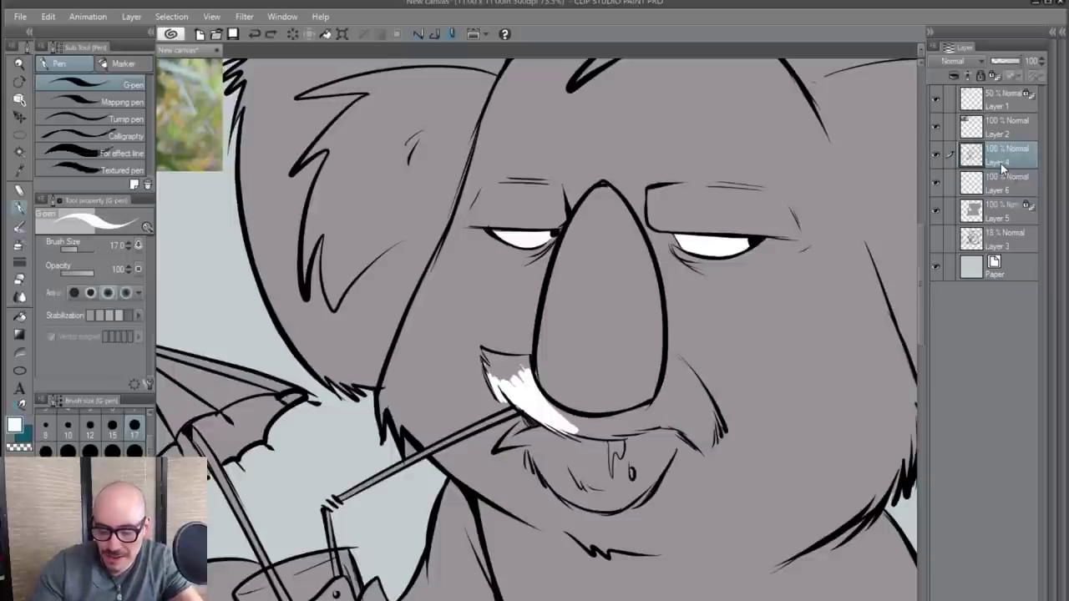
- On Layer 6, fill the muzzle patch left of the nose, the fur tuft below the straw and the chin's left edge with white
left_click(1008, 185)
mouse_move(483, 351)
left_mouse_down()
mouse_move(503, 385)
mouse_move(567, 429)
mouse_move(534, 394)
mouse_move(532, 359)
mouse_move(514, 384)
mouse_move(519, 368)
left_mouse_up()
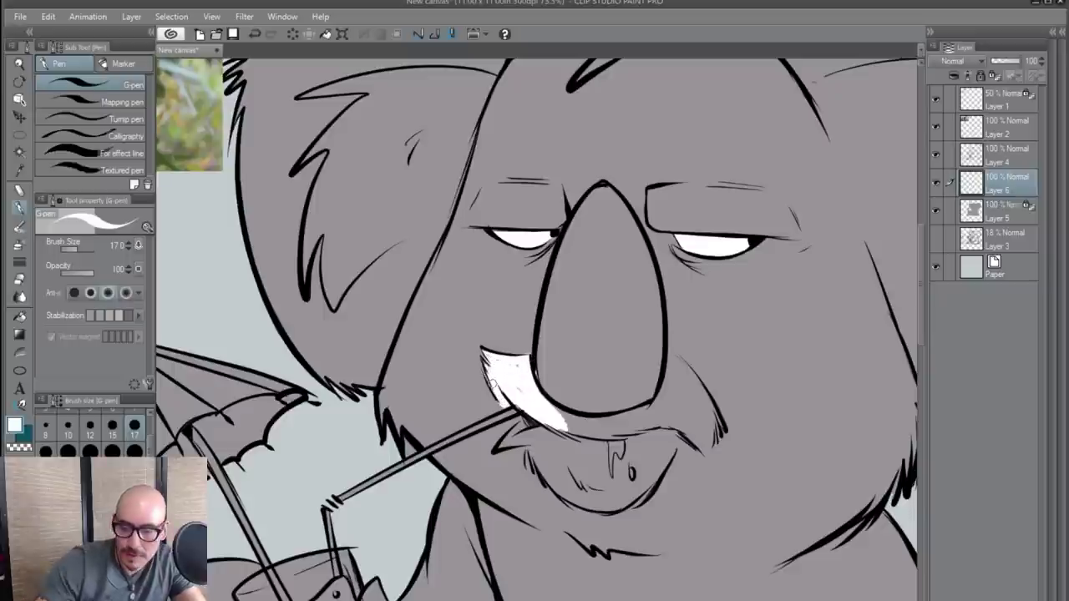
mouse_move(505, 447)
left_mouse_down()
mouse_move(528, 425)
mouse_move(530, 443)
left_mouse_up()
left_click_drag(530, 443, 565, 491)
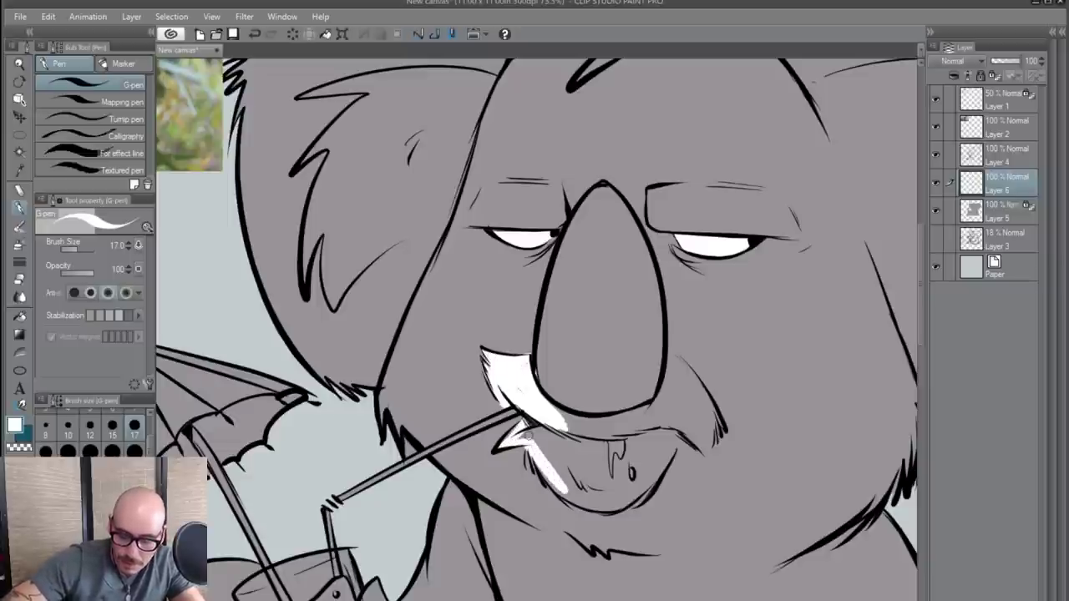
- Raise the brush size to 50 and fill the chin and the rest of the muzzle up to its right fur tip with white
key("]")
key("]")
key("]")
key("]")
key("]")
mouse_move(535, 458)
left_mouse_down()
mouse_move(531, 433)
mouse_move(554, 437)
mouse_move(525, 394)
mouse_move(640, 418)
mouse_move(664, 355)
mouse_move(644, 418)
mouse_move(649, 401)
mouse_move(622, 422)
mouse_move(544, 408)
mouse_move(522, 390)
mouse_move(565, 441)
mouse_move(528, 436)
mouse_move(578, 482)
mouse_move(556, 473)
mouse_move(585, 451)
mouse_move(640, 464)
mouse_move(649, 451)
mouse_move(604, 485)
mouse_move(668, 434)
mouse_move(650, 405)
mouse_move(684, 419)
mouse_move(685, 376)
mouse_move(704, 423)
mouse_move(654, 417)
mouse_move(670, 397)
mouse_move(678, 419)
mouse_move(601, 501)
mouse_move(645, 473)
left_mouse_up()
mouse_move(705, 439)
left_mouse_down()
mouse_move(708, 429)
mouse_move(715, 445)
left_mouse_up()
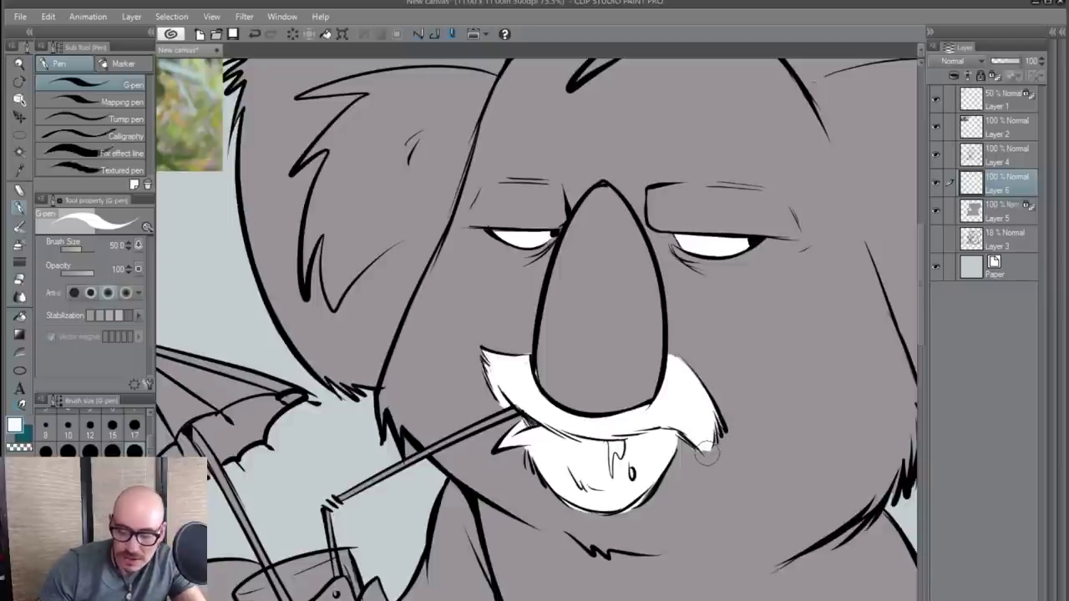
- Finish the white fill at the fur tip on the muzzle's right end
left_click_drag(707, 411, 715, 423)
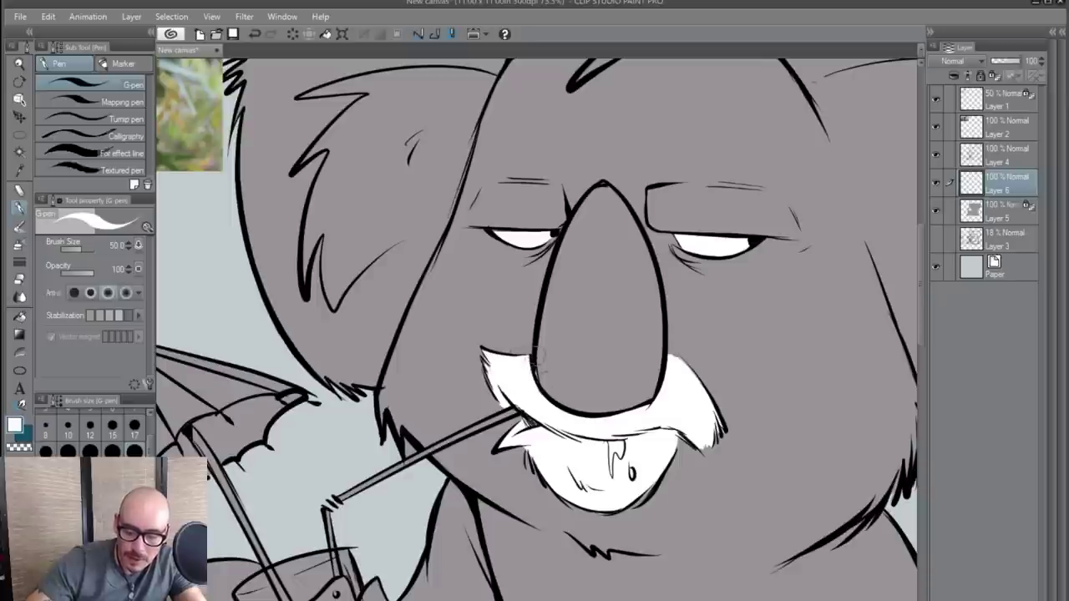
scroll(562, 460, "down", 2)
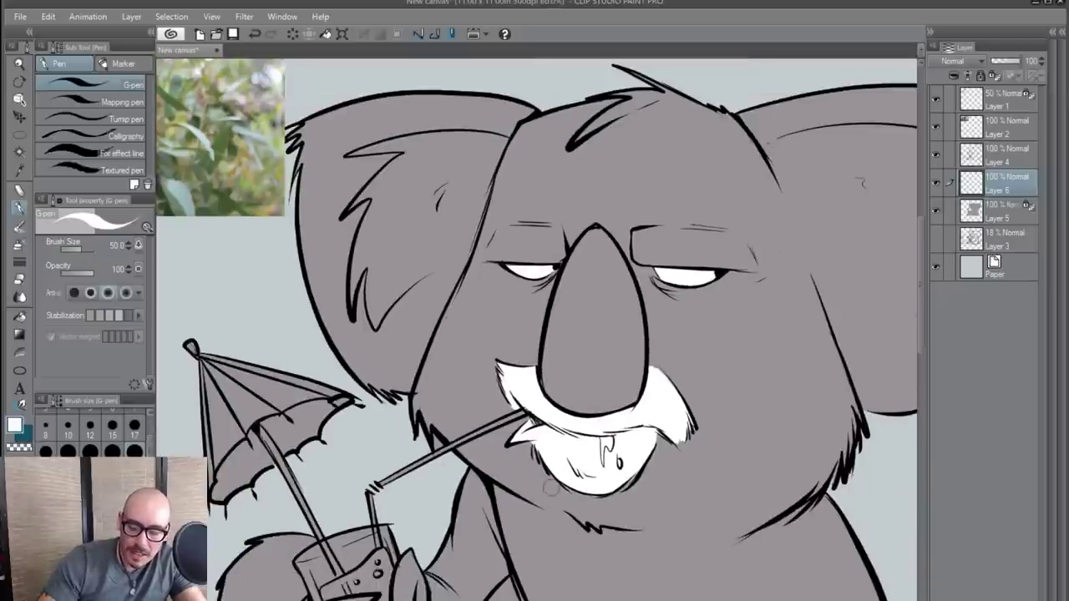
scroll(567, 509, "down", 1)
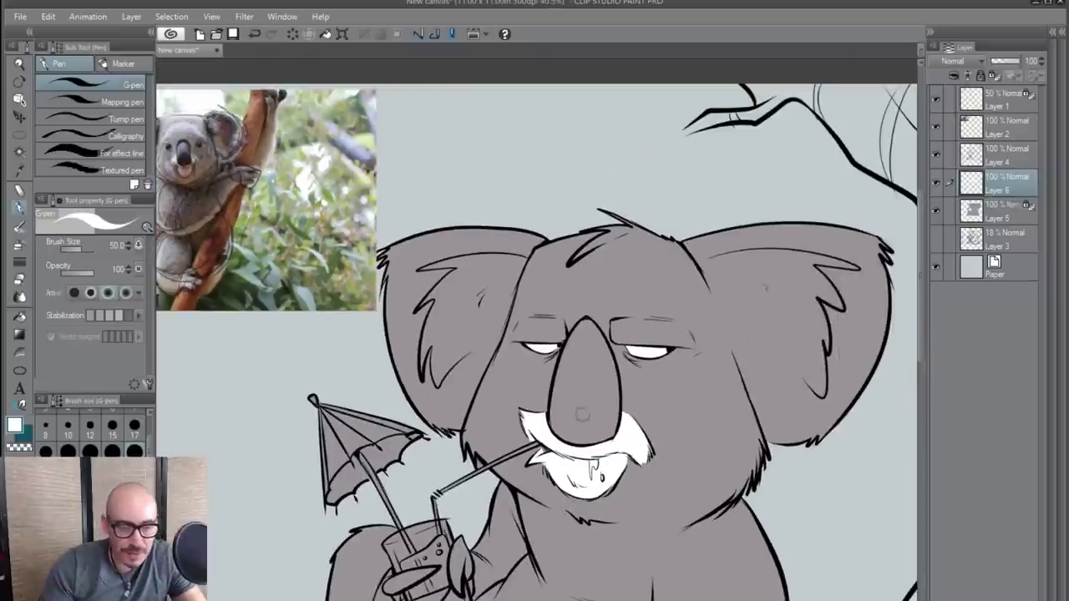
- Fill the inner fur of the ear on the left with white on Layer 6, following its jagged outline and a curved lower edge
scroll(620, 411, "up", 1)
mouse_move(588, 239)
left_mouse_down()
mouse_move(460, 247)
mouse_move(532, 243)
mouse_move(456, 301)
mouse_move(497, 260)
left_mouse_up()
mouse_move(491, 268)
left_mouse_down()
mouse_move(462, 334)
mouse_move(465, 381)
left_mouse_up()
left_click_drag(479, 297, 469, 385)
left_click_drag(524, 326, 477, 401)
left_click_drag(565, 293, 501, 368)
mouse_move(571, 271)
left_mouse_down()
mouse_move(488, 341)
mouse_move(543, 268)
left_mouse_up()
mouse_move(482, 317)
left_mouse_down()
mouse_move(535, 237)
mouse_move(525, 294)
mouse_move(576, 251)
mouse_move(555, 326)
mouse_move(551, 306)
mouse_move(510, 382)
left_mouse_up()
mouse_move(540, 339)
left_mouse_down()
mouse_move(523, 377)
mouse_move(498, 376)
left_mouse_up()
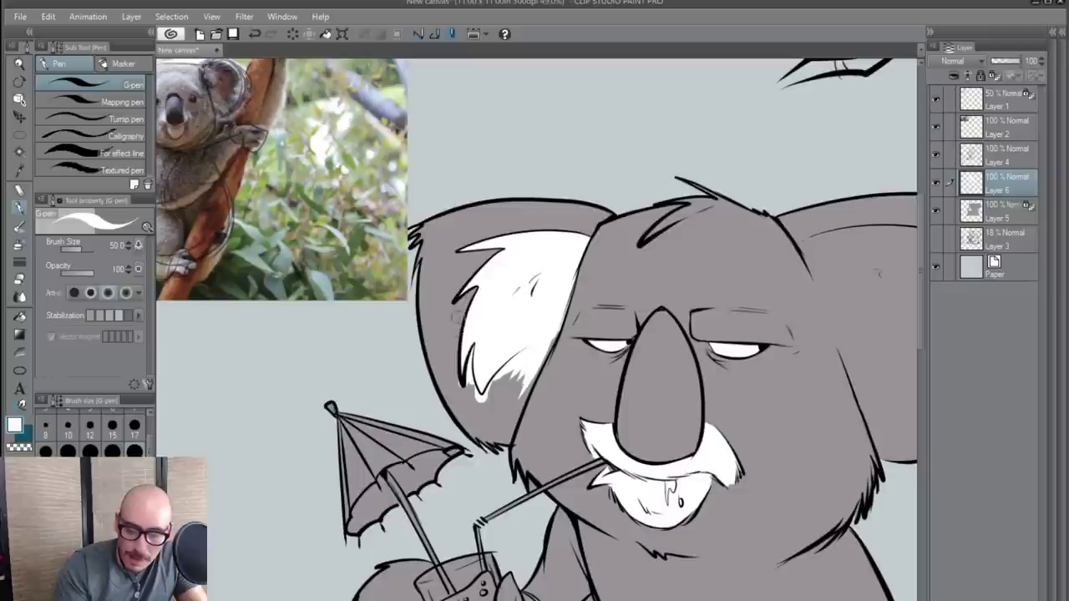
mouse_move(473, 376)
left_mouse_down()
mouse_move(481, 405)
mouse_move(504, 393)
mouse_move(556, 332)
mouse_move(537, 341)
mouse_move(565, 328)
left_mouse_up()
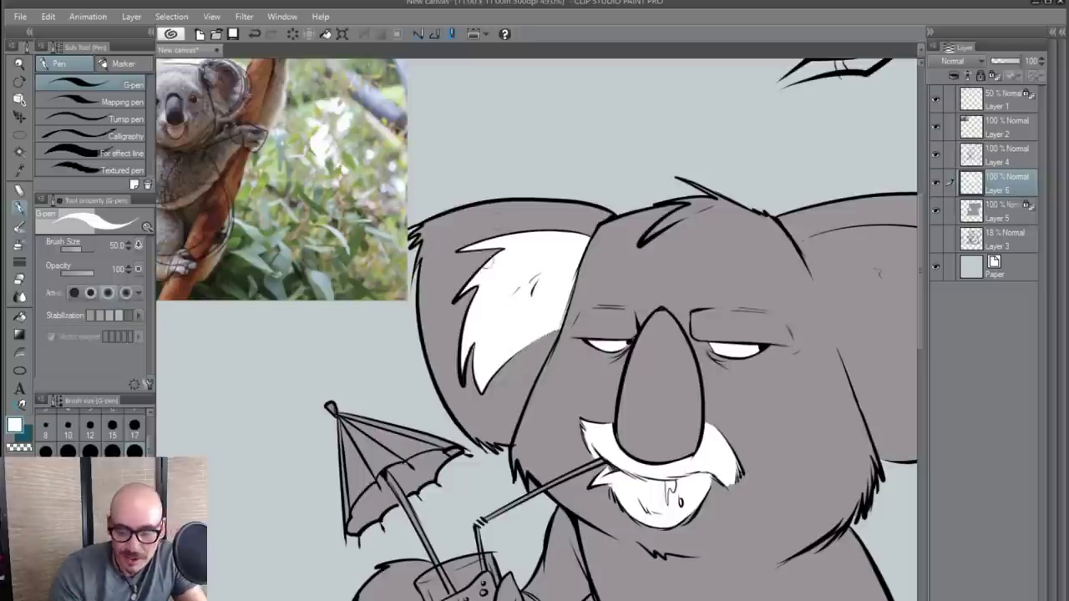
- Outline and fill the inner fur of the ear on the right with white, up to the head's edge
left_click_drag(668, 397, 424, 388)
mouse_move(558, 245)
left_mouse_down()
mouse_move(618, 330)
mouse_move(603, 321)
mouse_move(683, 393)
mouse_move(686, 379)
mouse_move(696, 381)
mouse_move(675, 312)
mouse_move(698, 319)
mouse_move(711, 268)
left_mouse_up()
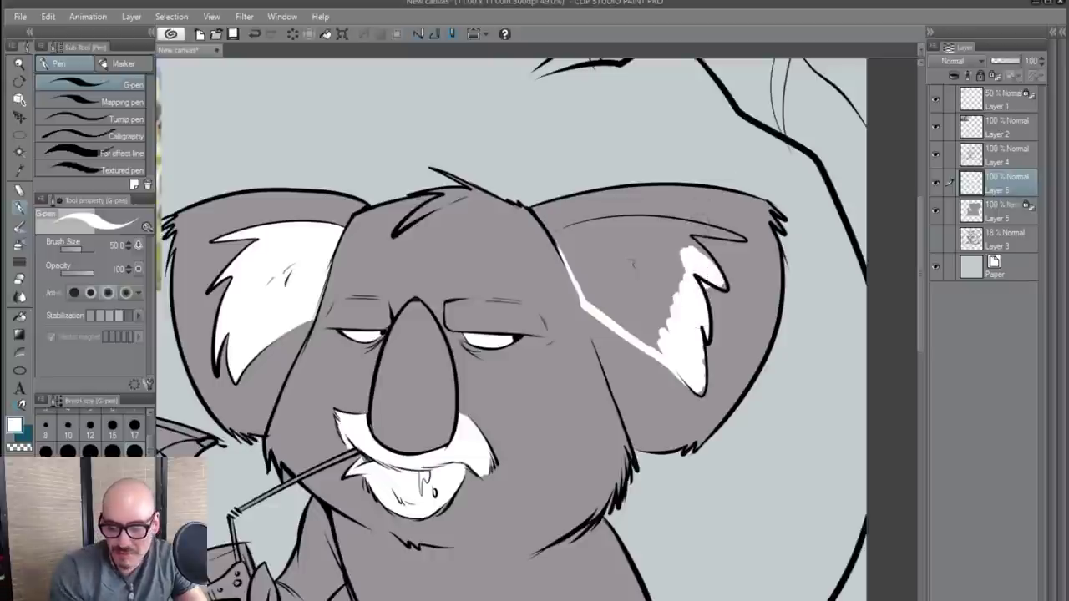
mouse_move(741, 236)
left_mouse_down()
mouse_move(654, 220)
mouse_move(562, 230)
mouse_move(592, 249)
mouse_move(739, 240)
mouse_move(701, 264)
mouse_move(685, 252)
mouse_move(684, 290)
mouse_move(620, 298)
mouse_move(562, 232)
mouse_move(570, 267)
mouse_move(628, 330)
mouse_move(637, 329)
mouse_move(607, 260)
mouse_move(615, 254)
mouse_move(664, 310)
mouse_move(652, 246)
mouse_move(681, 268)
mouse_move(619, 245)
mouse_move(656, 304)
mouse_move(628, 329)
mouse_move(666, 355)
mouse_move(642, 337)
mouse_move(669, 320)
mouse_move(698, 385)
mouse_move(681, 322)
mouse_move(692, 291)
left_mouse_up()
mouse_move(588, 236)
left_mouse_down()
mouse_move(562, 233)
mouse_move(566, 271)
left_mouse_up()
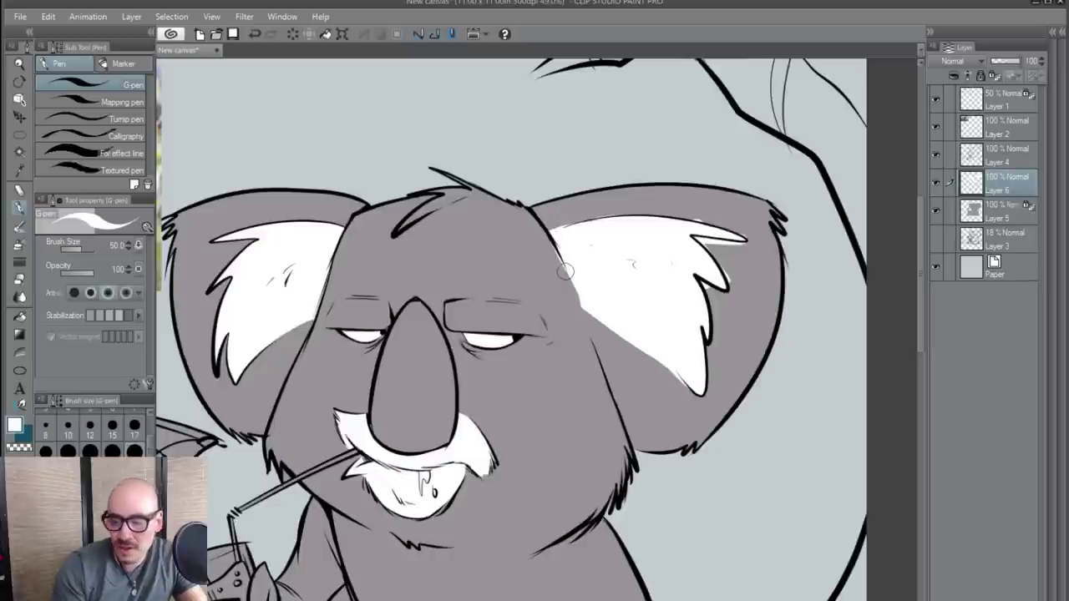
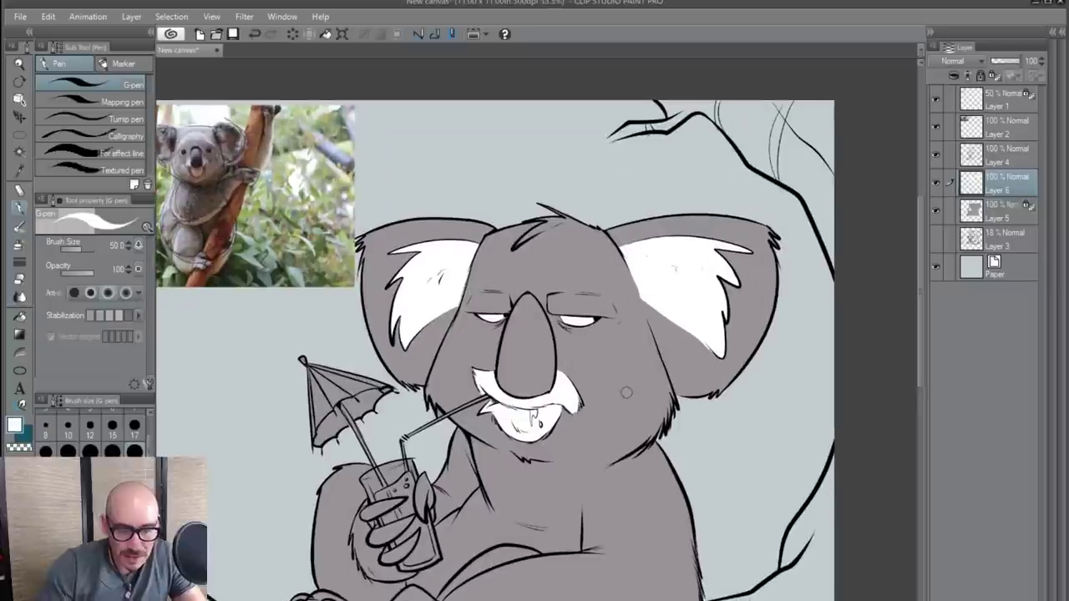
- Paint a thick white eyebrow above each of the koala's eyes
left_click_drag(474, 298, 504, 298)
key("ctrl+z")
mouse_move(597, 299)
left_mouse_down()
mouse_move(558, 299)
mouse_move(602, 298)
mouse_move(590, 300)
left_mouse_up()
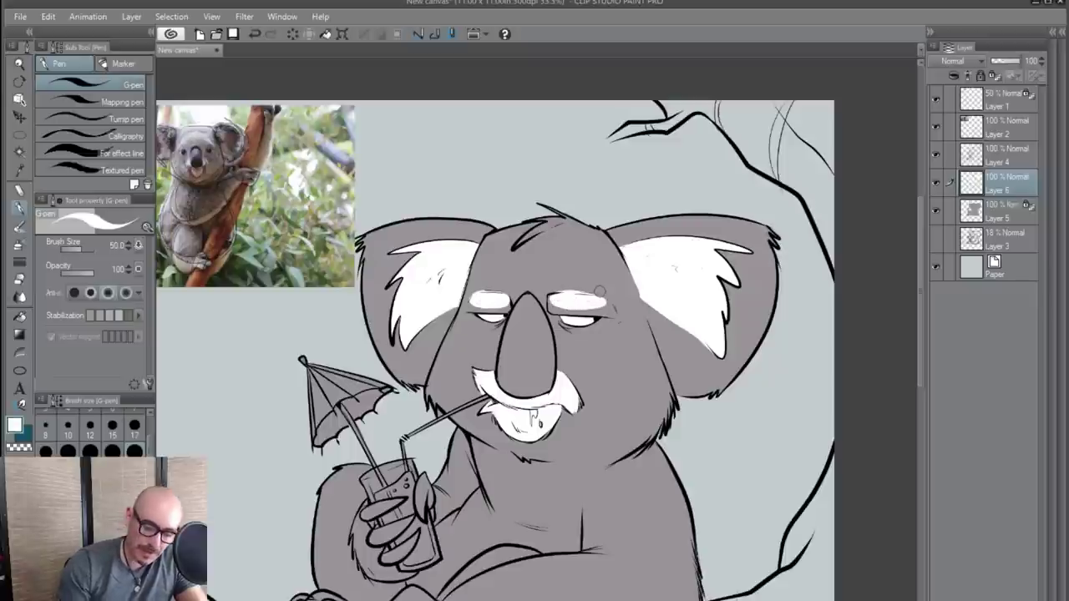
scroll(602, 297, "up", 1)
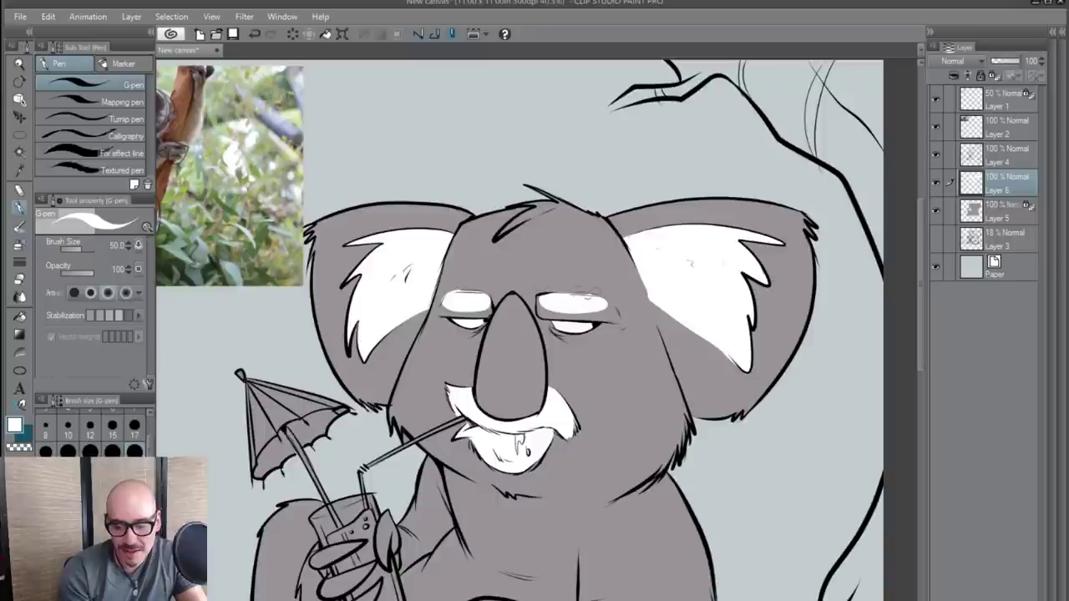
left_click_drag(626, 514, 741, 406)
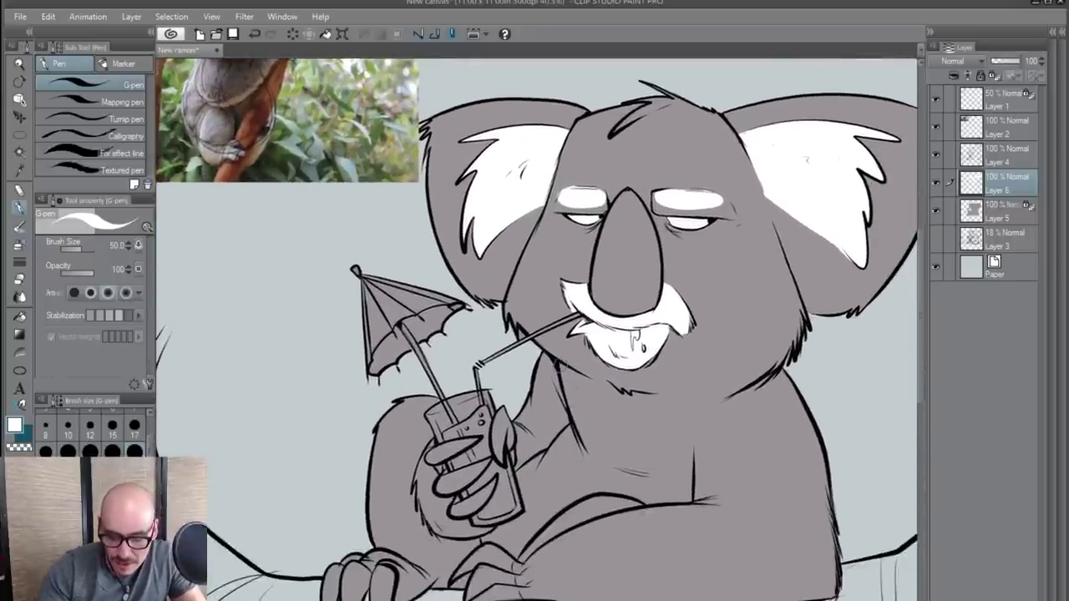
- Paint a white stroke down the edge of the koala's chest beside the raised arm on Layer 6
left_click_drag(565, 368, 592, 452)
key("ctrl+z")
left_click_drag(572, 377, 596, 464)
left_click_drag(573, 380, 583, 425)
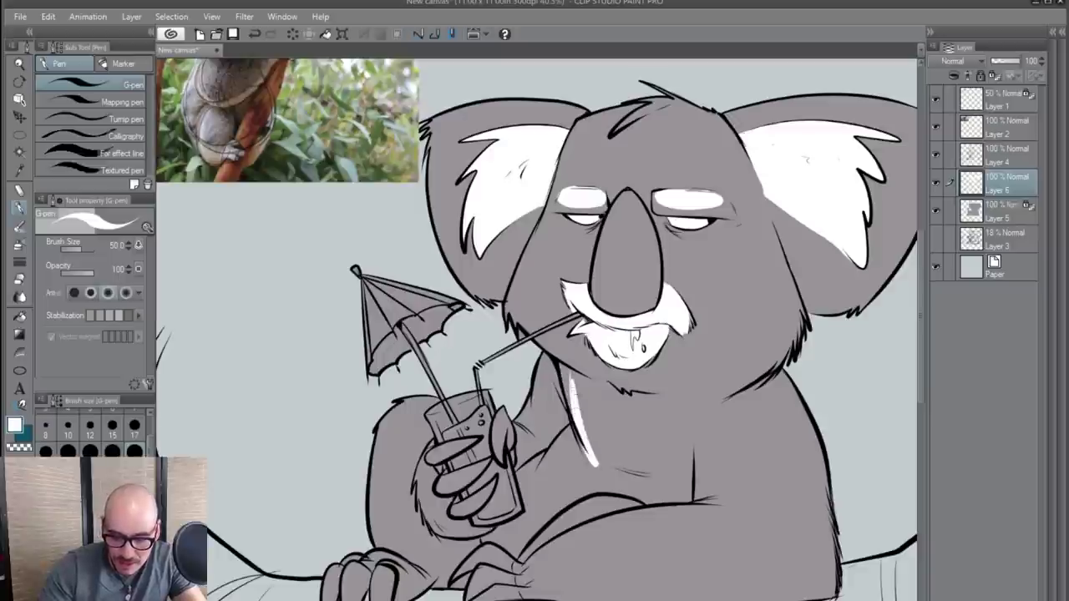
- Fill the koala's chest and belly with white, from under the chin down to the resting forearm
mouse_move(575, 374)
left_mouse_down()
mouse_move(605, 390)
mouse_move(585, 383)
mouse_move(577, 394)
mouse_move(641, 409)
left_mouse_up()
mouse_move(575, 427)
left_mouse_down()
mouse_move(547, 475)
mouse_move(516, 474)
mouse_move(529, 527)
mouse_move(484, 541)
mouse_move(513, 547)
mouse_move(602, 480)
mouse_move(543, 509)
mouse_move(589, 476)
mouse_move(558, 478)
mouse_move(572, 443)
mouse_move(532, 464)
left_mouse_up()
left_click_drag(673, 414, 683, 499)
mouse_move(618, 404)
left_mouse_down()
mouse_move(641, 413)
mouse_move(628, 402)
mouse_move(668, 413)
left_mouse_up()
mouse_move(577, 406)
left_mouse_down()
mouse_move(595, 448)
mouse_move(668, 432)
mouse_move(661, 416)
mouse_move(598, 407)
mouse_move(576, 384)
left_mouse_up()
mouse_move(564, 493)
left_mouse_down()
mouse_move(627, 481)
mouse_move(662, 501)
mouse_move(674, 497)
mouse_move(676, 464)
mouse_move(580, 473)
mouse_move(572, 484)
mouse_move(598, 464)
mouse_move(642, 458)
mouse_move(625, 481)
mouse_move(669, 482)
left_mouse_up()
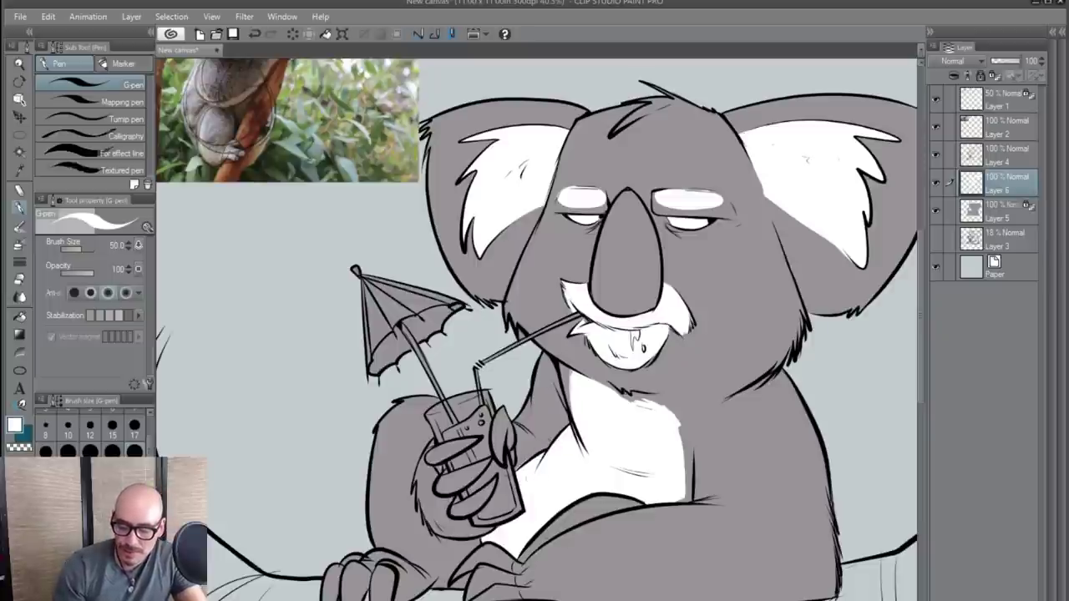
left_click_drag(547, 419, 668, 416)
mouse_move(778, 455)
left_mouse_down()
mouse_move(735, 460)
mouse_move(694, 501)
left_mouse_up()
- Add a new layer above the white markings and paint the koala's nose solid black
mouse_move(583, 343)
left_mouse_down()
mouse_move(651, 437)
mouse_move(613, 339)
left_mouse_up()
scroll(651, 437, "down", 2)
scroll(615, 427, "up", 2)
left_click_drag(618, 509, 592, 406)
scroll(691, 521, "down", 1)
scroll(573, 499, "down", 2)
scroll(672, 524, "up", 2)
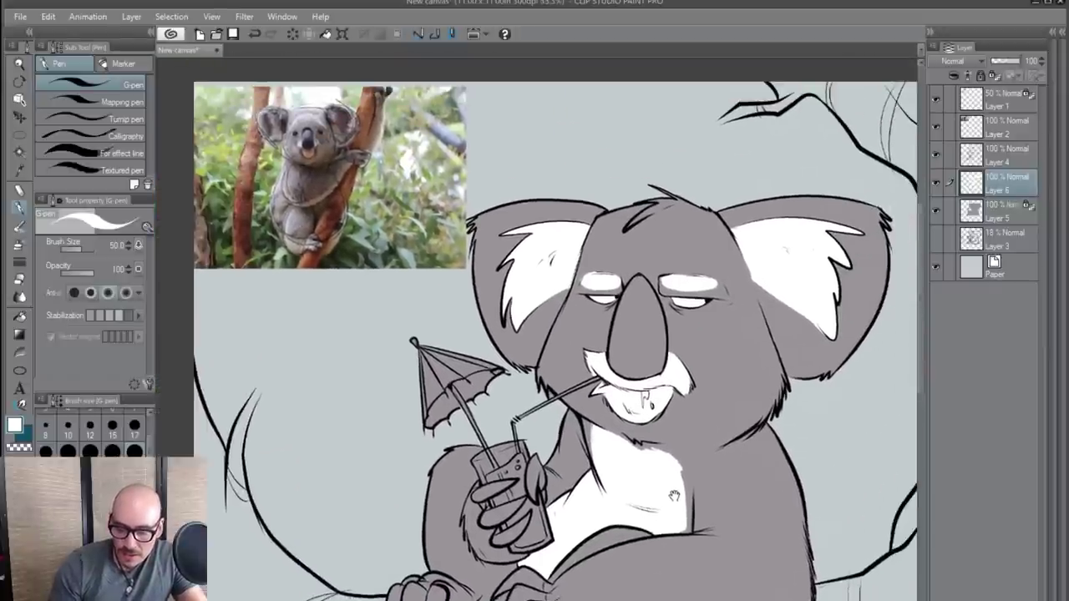
scroll(668, 524, "down", 1)
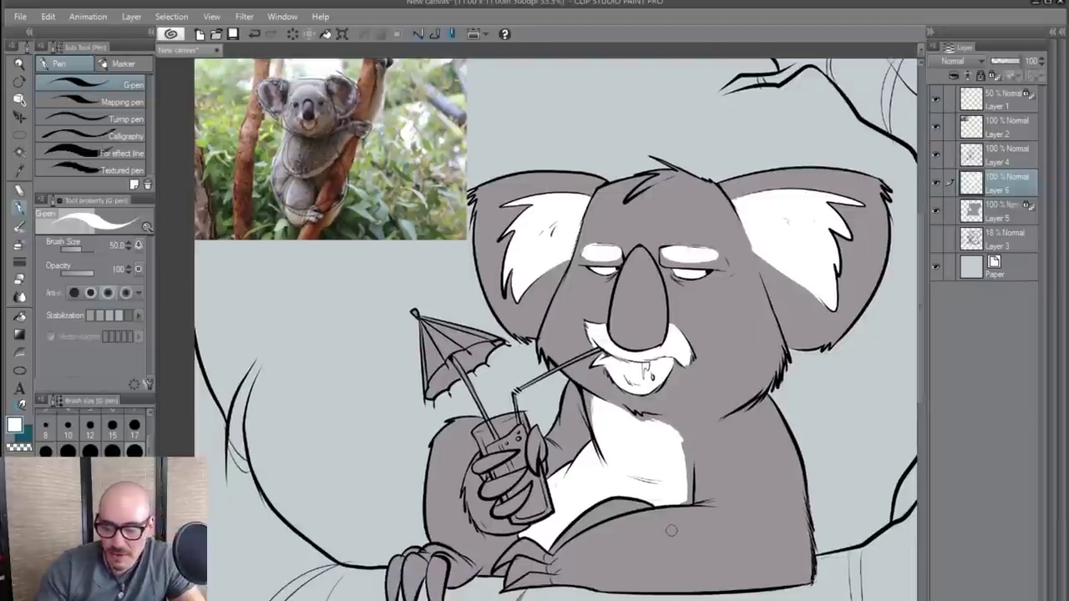
key("ctrl+shift+n")
scroll(555, 334, "up", 2)
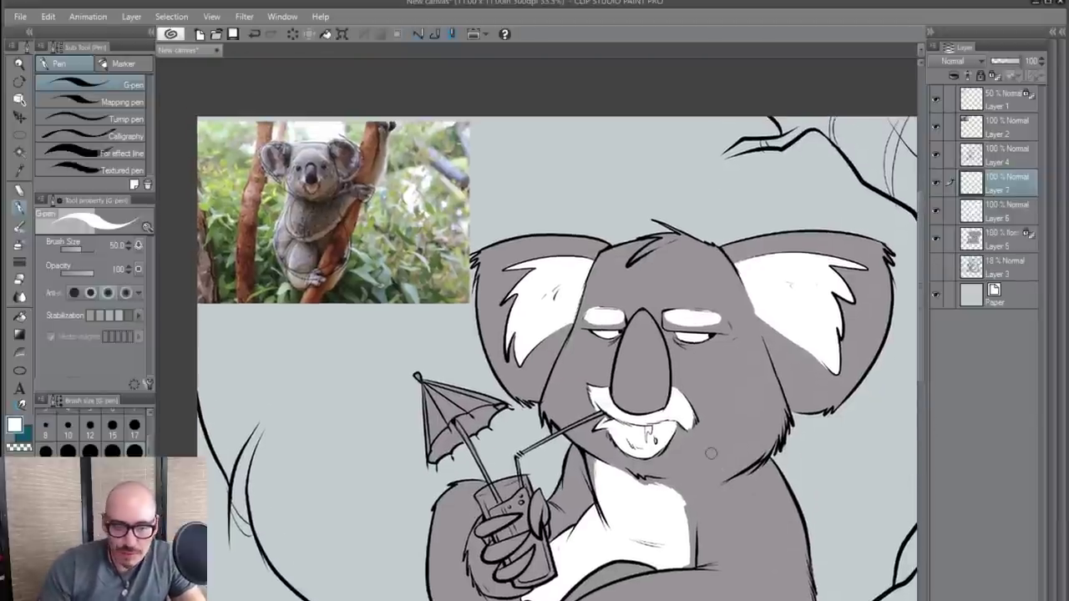
key("x")
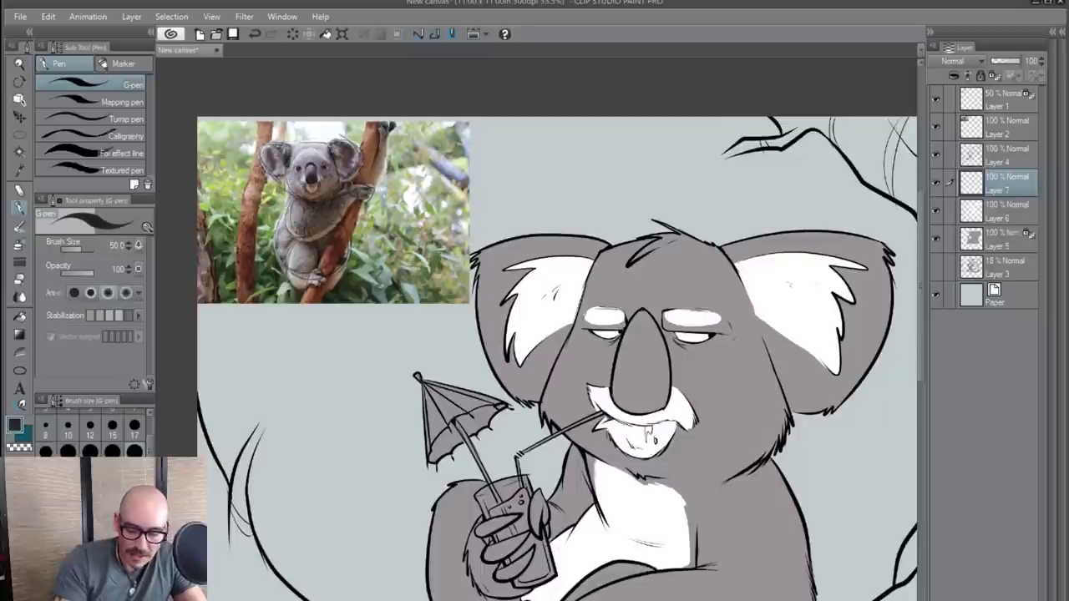
scroll(633, 320, "up", 2)
mouse_move(642, 326)
left_mouse_down()
mouse_move(619, 400)
mouse_move(639, 315)
mouse_move(614, 412)
mouse_move(624, 422)
mouse_move(638, 415)
mouse_move(643, 307)
mouse_move(668, 368)
mouse_move(662, 333)
mouse_move(667, 401)
mouse_move(615, 399)
mouse_move(614, 413)
mouse_move(624, 345)
mouse_move(616, 413)
mouse_move(612, 397)
mouse_move(640, 416)
mouse_move(611, 412)
mouse_move(617, 400)
mouse_move(655, 404)
mouse_move(639, 428)
left_mouse_up()
left_click(642, 311, "alt")
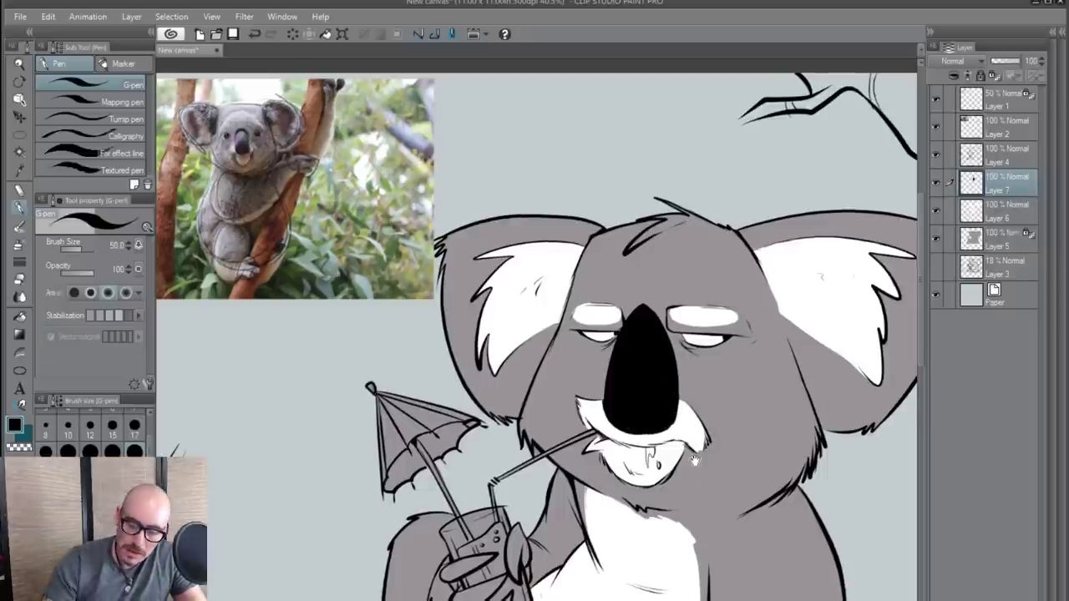
- Paint the thumb claw on the hand holding the glass solid black
scroll(685, 368, "down", 3)
left_click_drag(667, 519, 737, 495)
left_click_drag(593, 371, 590, 429)
mouse_move(588, 390)
left_mouse_down()
mouse_move(590, 431)
mouse_move(588, 386)
mouse_move(594, 395)
left_mouse_up()
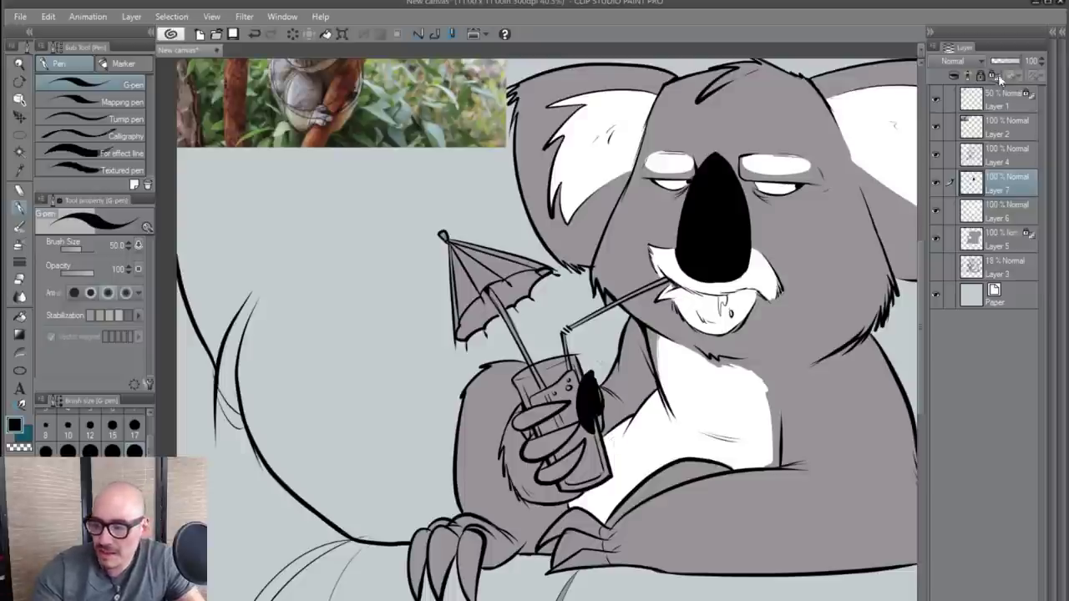
- Lock transparent pixels on Layer 7 and repaint the nose and thumb claw dark grey
left_click(75, 538)
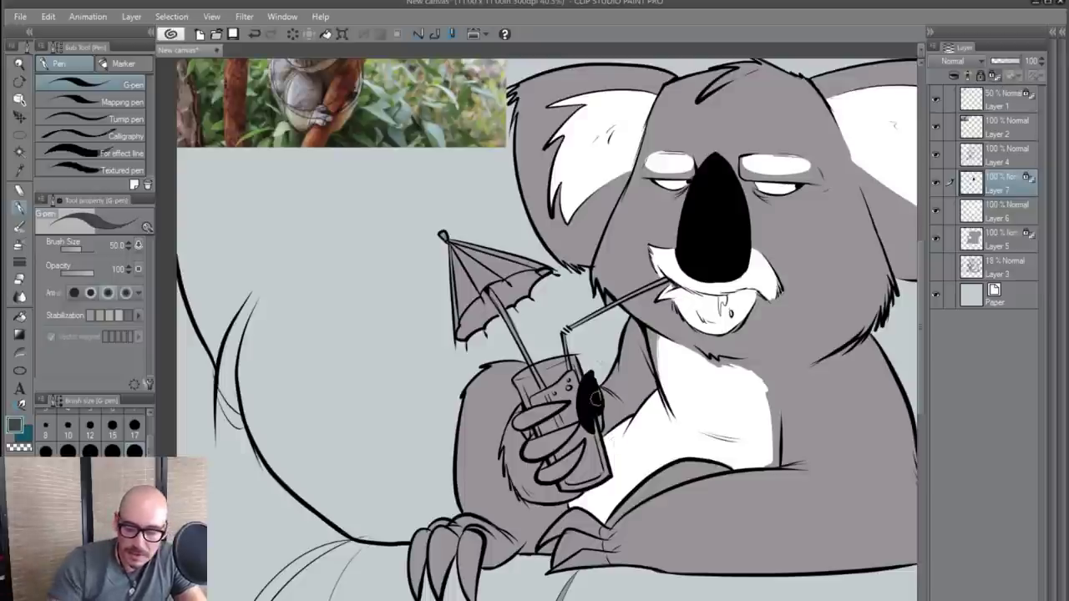
left_click_drag(583, 380, 595, 430)
mouse_move(681, 259)
left_mouse_down()
mouse_move(700, 167)
mouse_move(708, 276)
mouse_move(733, 175)
mouse_move(739, 246)
mouse_move(709, 267)
left_mouse_up()
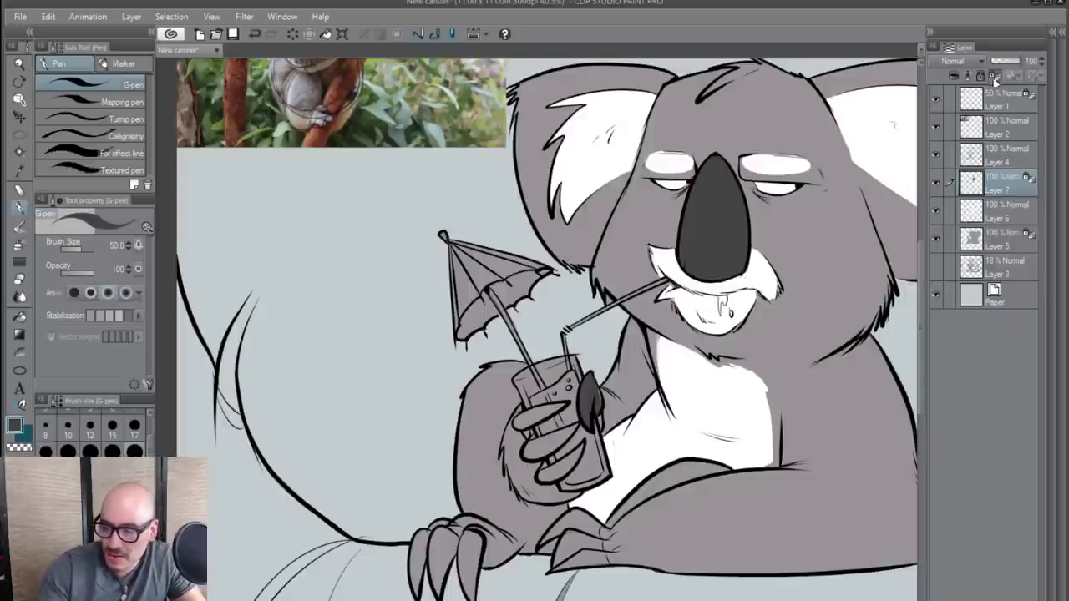
- Unlock transparent pixels on Layer 7 and paint the remaining claws on the koala's paws dark grey
left_click(994, 78)
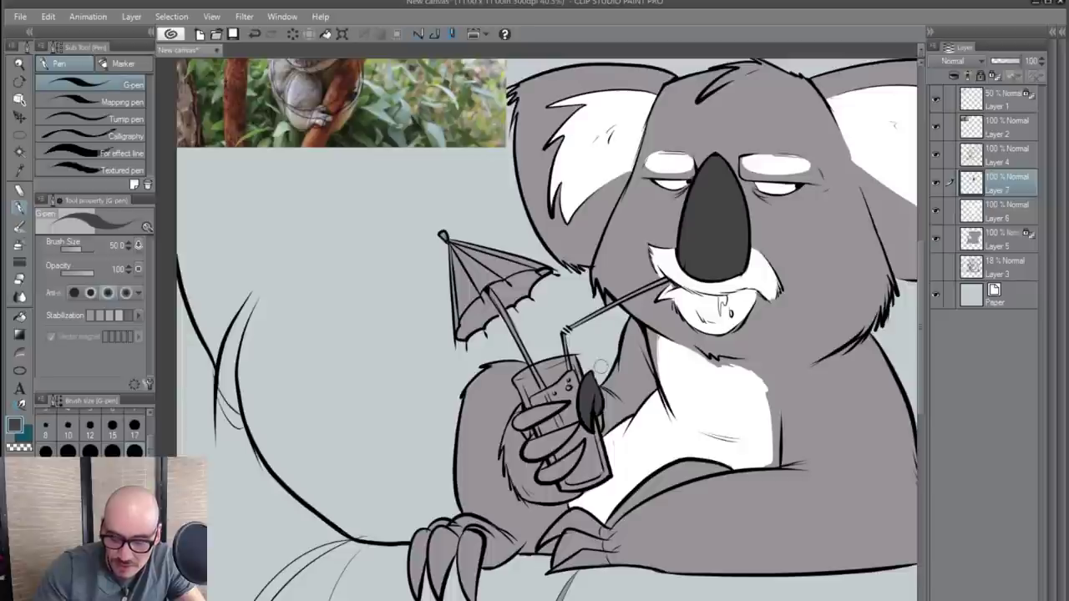
mouse_move(568, 406)
left_mouse_down()
mouse_move(525, 419)
mouse_move(570, 401)
mouse_move(536, 443)
mouse_move(565, 431)
mouse_move(524, 454)
mouse_move(574, 426)
mouse_move(578, 451)
mouse_move(547, 480)
mouse_move(580, 447)
mouse_move(539, 473)
left_mouse_up()
mouse_move(603, 538)
left_mouse_down()
mouse_move(557, 562)
mouse_move(594, 545)
mouse_move(599, 561)
mouse_move(569, 563)
mouse_move(602, 561)
mouse_move(570, 562)
mouse_move(593, 538)
mouse_move(573, 545)
mouse_move(565, 517)
mouse_move(590, 531)
left_mouse_up()
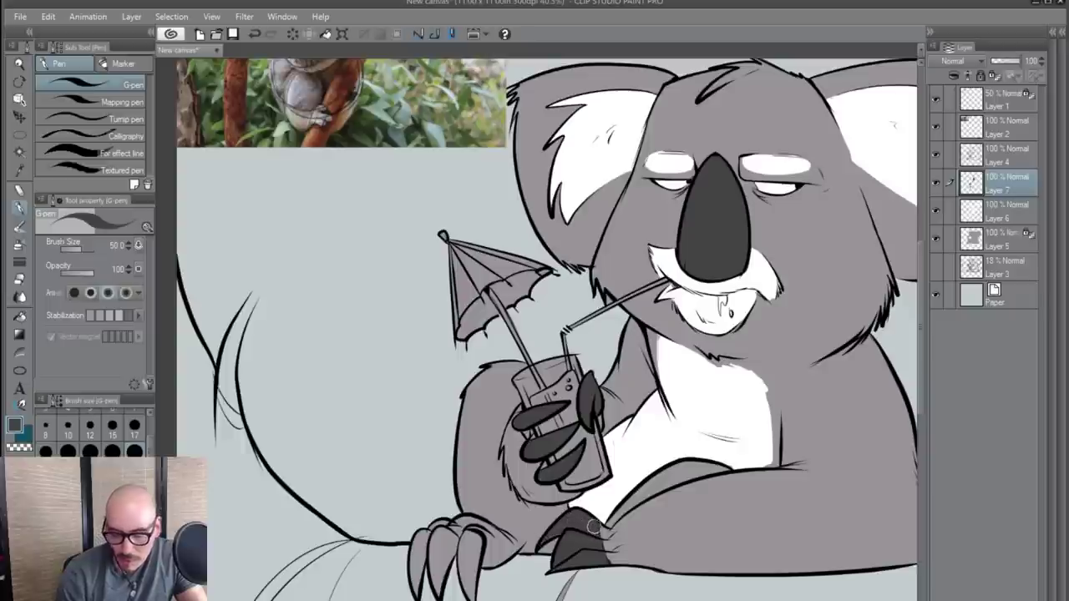
mouse_move(424, 534)
left_mouse_down()
mouse_move(415, 588)
mouse_move(422, 536)
mouse_move(415, 571)
mouse_move(429, 539)
mouse_move(435, 582)
mouse_move(442, 574)
mouse_move(444, 532)
mouse_move(476, 542)
mouse_move(461, 546)
mouse_move(472, 539)
mouse_move(472, 586)
mouse_move(476, 544)
mouse_move(468, 559)
mouse_move(464, 540)
mouse_move(470, 590)
left_mouse_up()
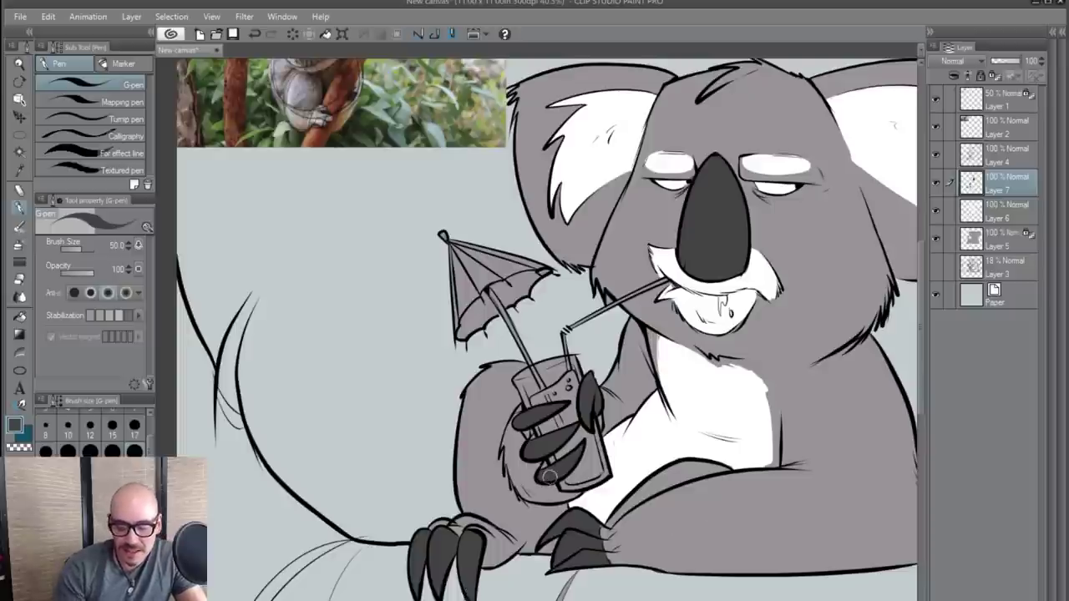
- On Layer 6, choose a light pinkish grey and paint the inner side of the raised arm beside the chest
left_click_drag(751, 501, 624, 499)
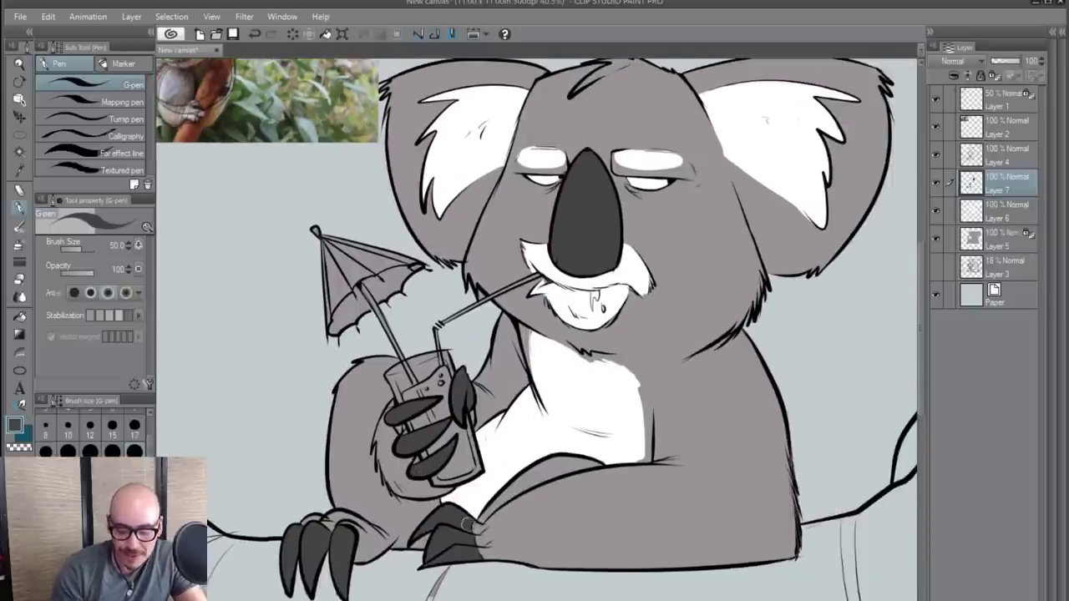
scroll(476, 524, "down", 2)
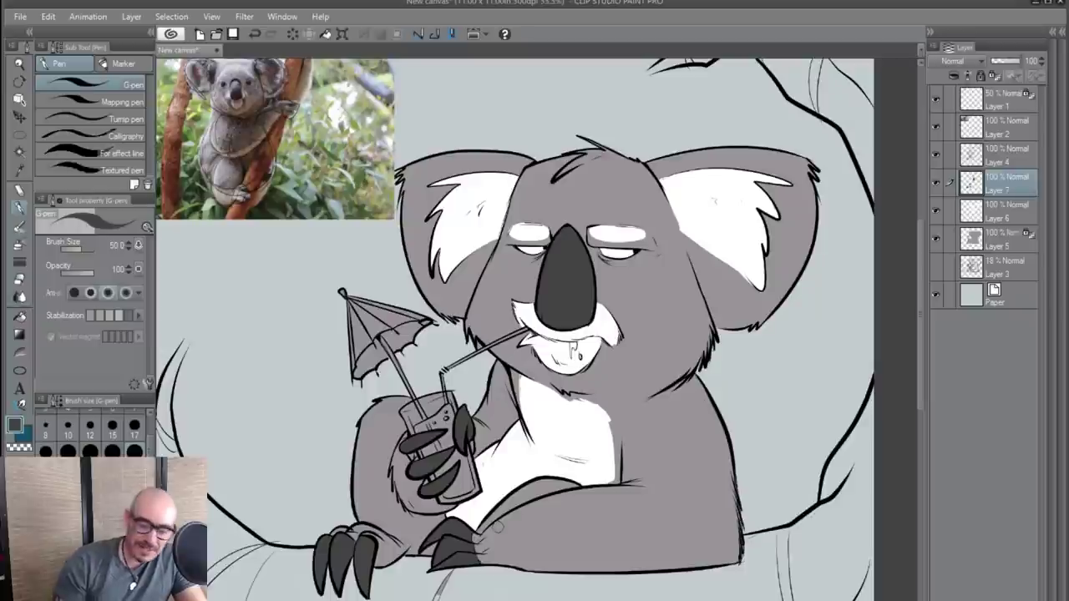
left_click(1015, 217)
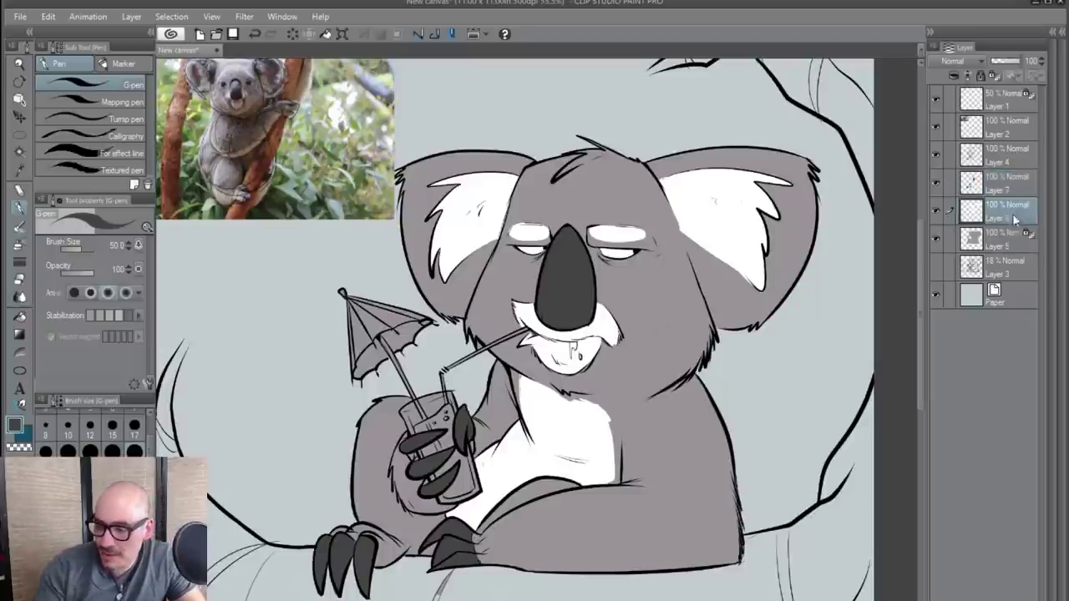
key("x")
scroll(639, 290, "up", 2)
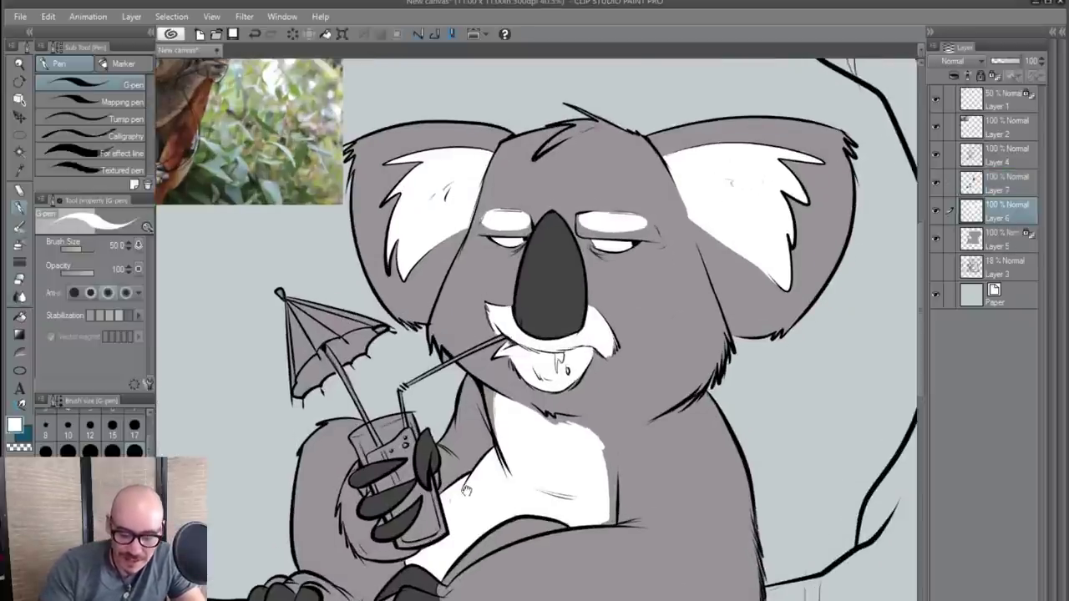
scroll(466, 488, "up", 2)
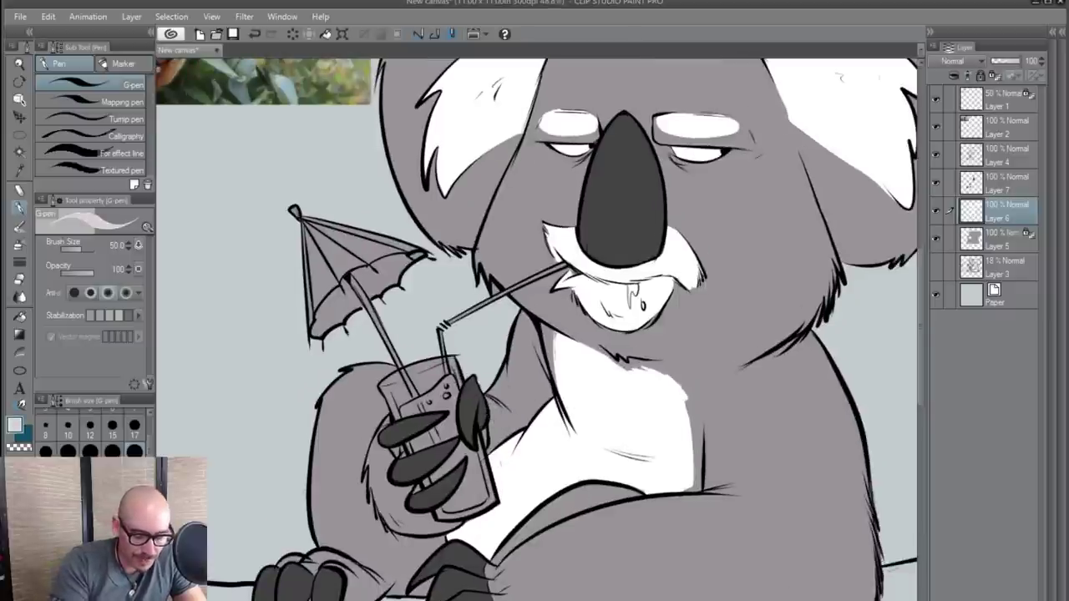
left_click(527, 379, "alt")
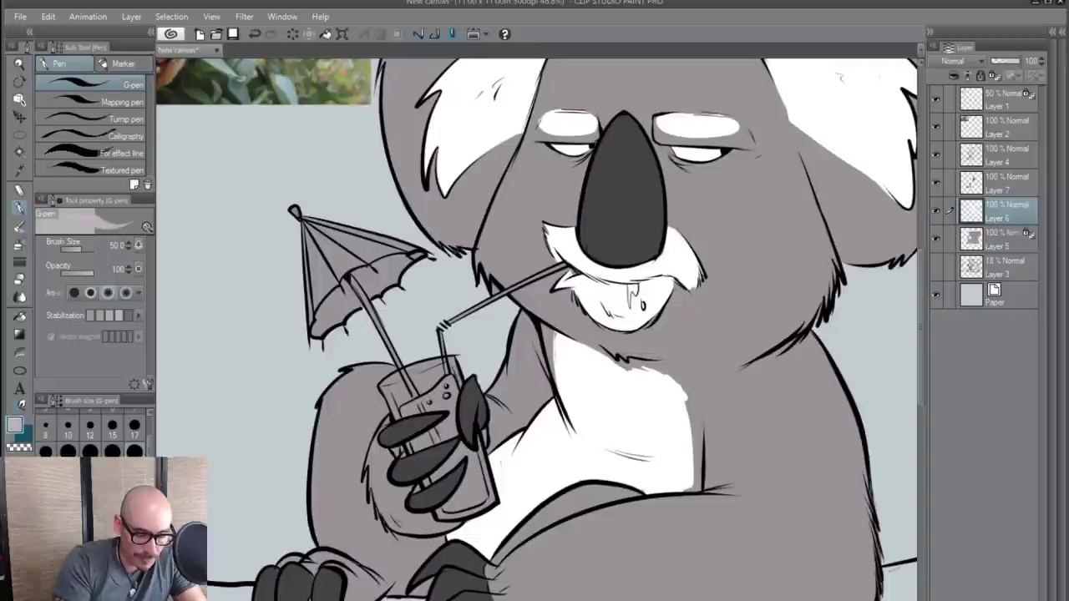
mouse_move(512, 415)
left_mouse_down()
mouse_move(540, 359)
mouse_move(538, 403)
mouse_move(535, 391)
mouse_move(515, 425)
mouse_move(517, 415)
mouse_move(493, 433)
mouse_move(494, 413)
mouse_move(519, 400)
mouse_move(500, 427)
mouse_move(510, 418)
mouse_move(495, 409)
mouse_move(520, 395)
mouse_move(537, 330)
left_mouse_up()
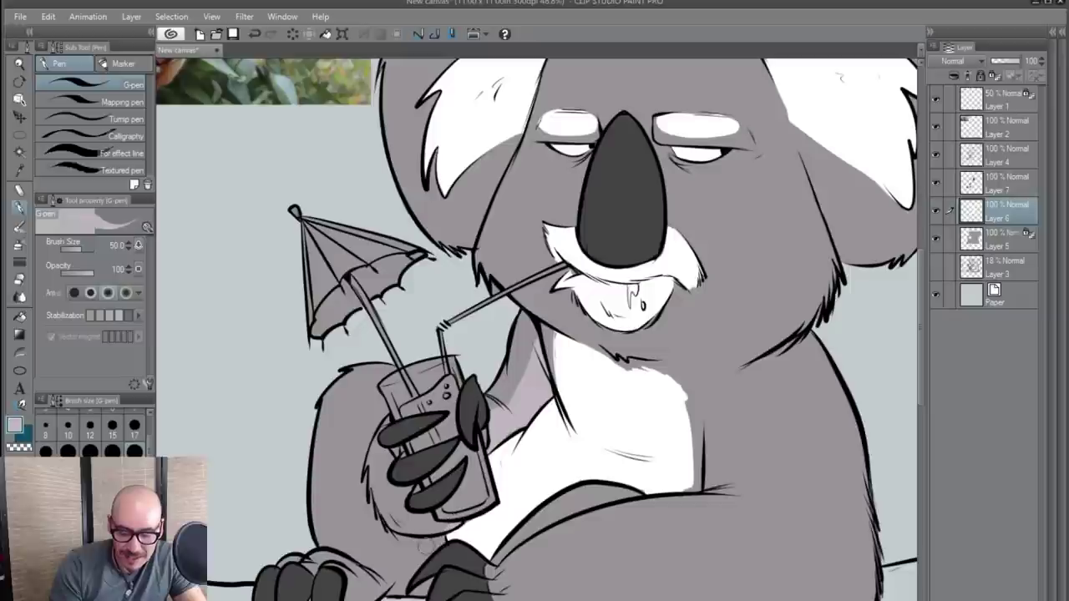
- Paint light pinkish grey along the underside of the resting forearm and the lower paw
left_click_drag(574, 570, 567, 447)
mouse_move(522, 480)
left_mouse_down()
mouse_move(487, 478)
mouse_move(841, 483)
left_mouse_up()
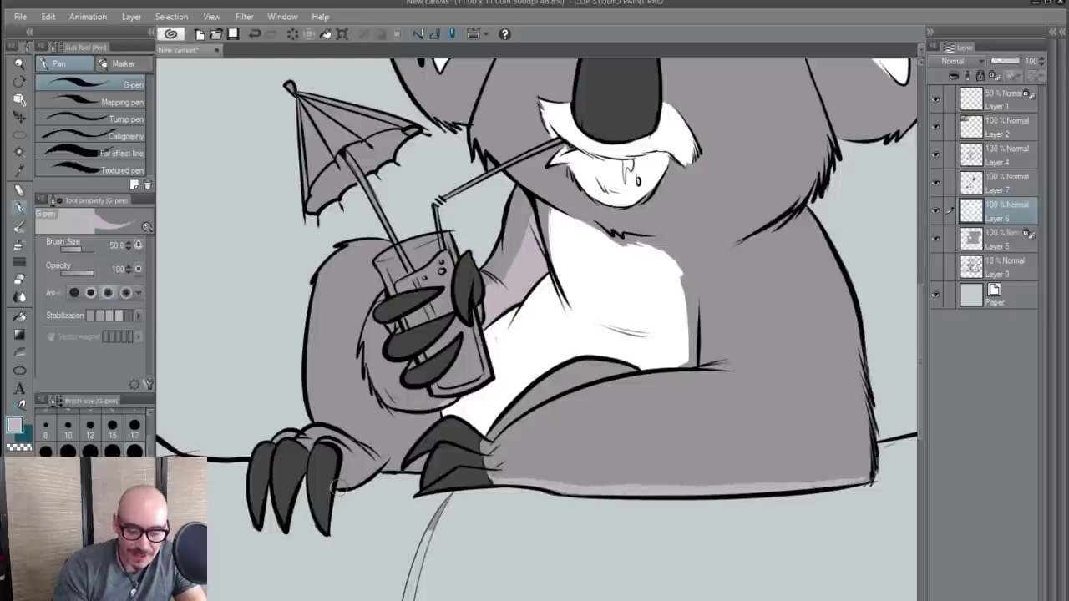
left_click_drag(341, 486, 395, 461)
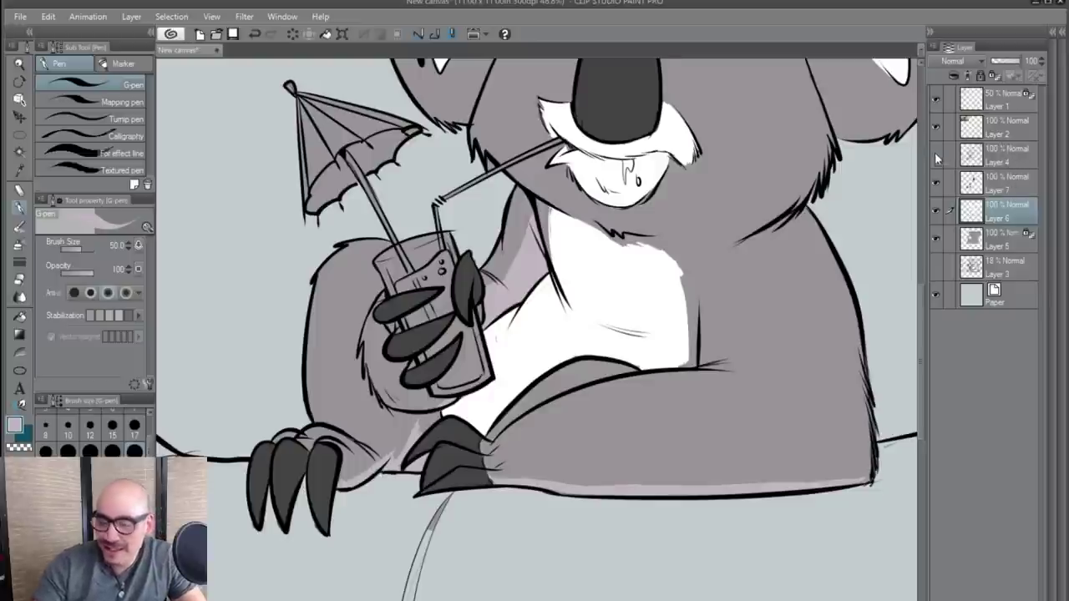
- Switch to the line art on Layer 4 and sample the black outline color near the paw
left_click(998, 155)
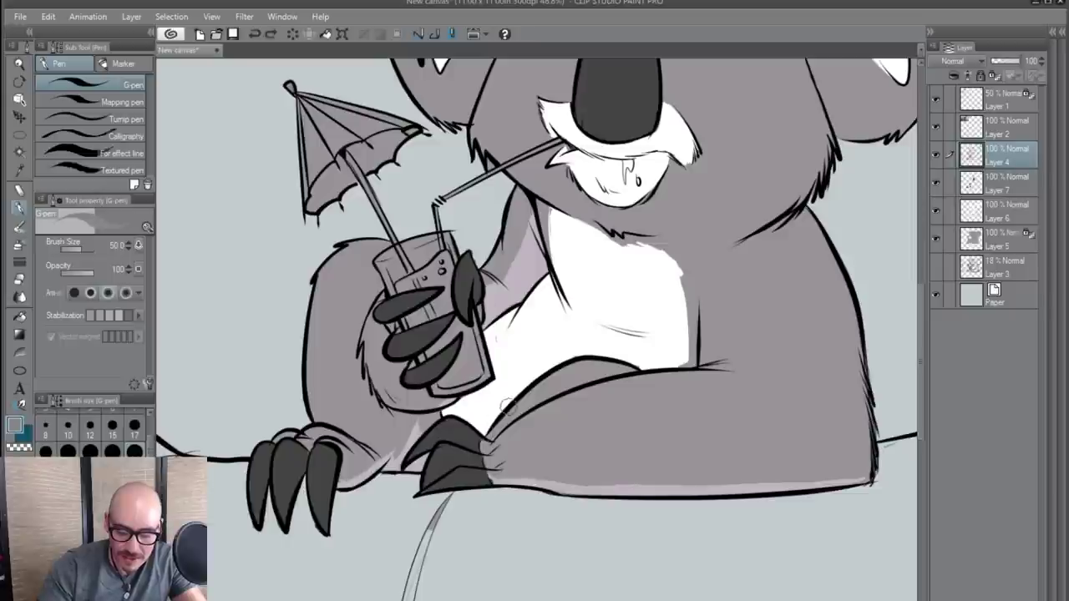
left_click(479, 403, "alt")
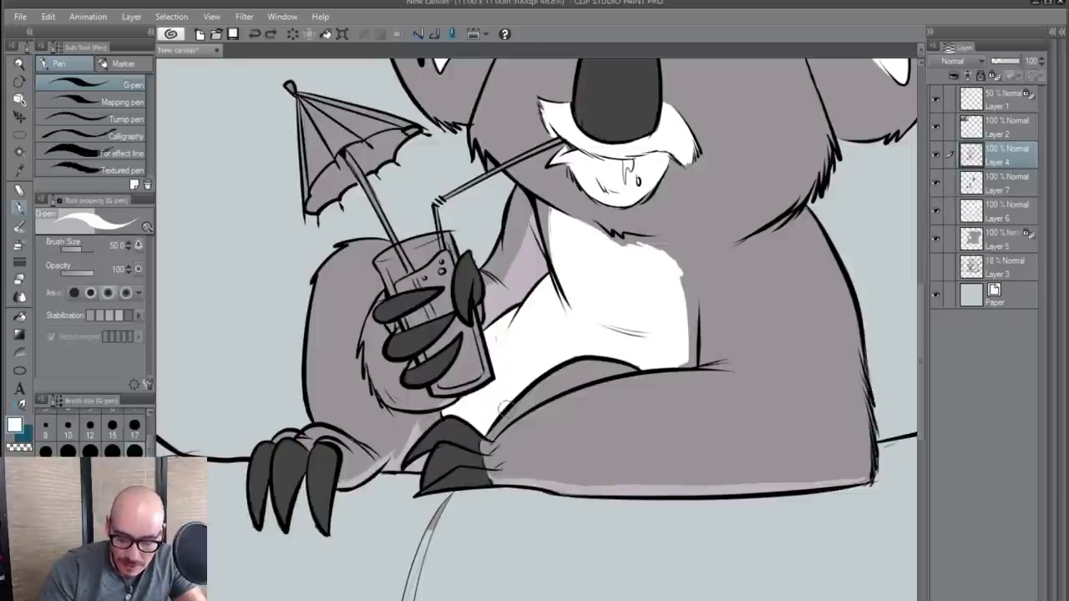
left_click(494, 414, "alt")
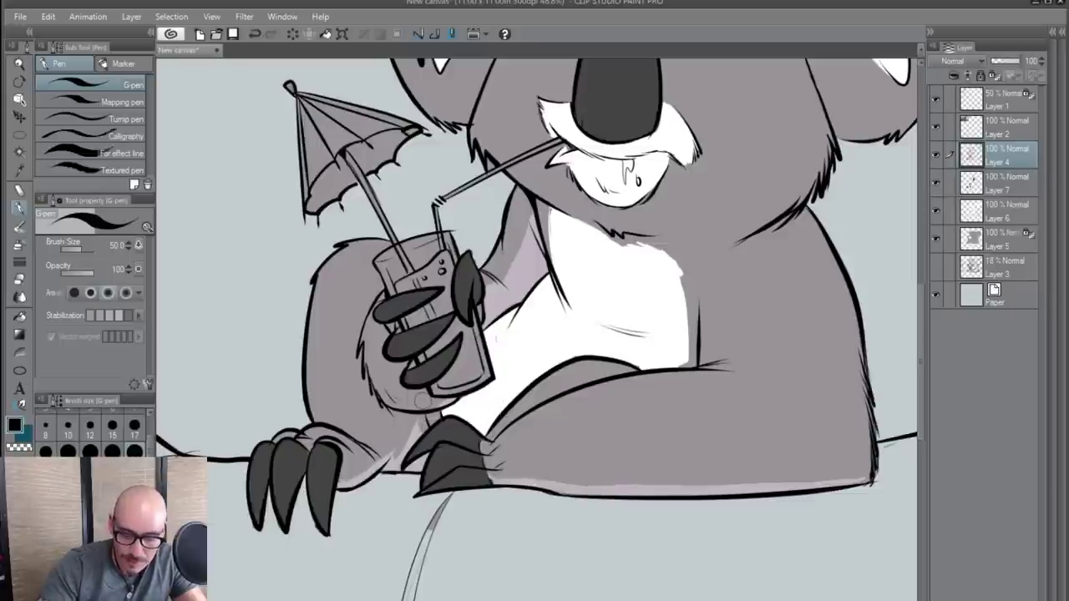
scroll(423, 403, "down", 1)
mouse_move(718, 359)
left_mouse_down()
mouse_move(689, 487)
mouse_move(671, 447)
left_mouse_up()
scroll(678, 455, "down", 2)
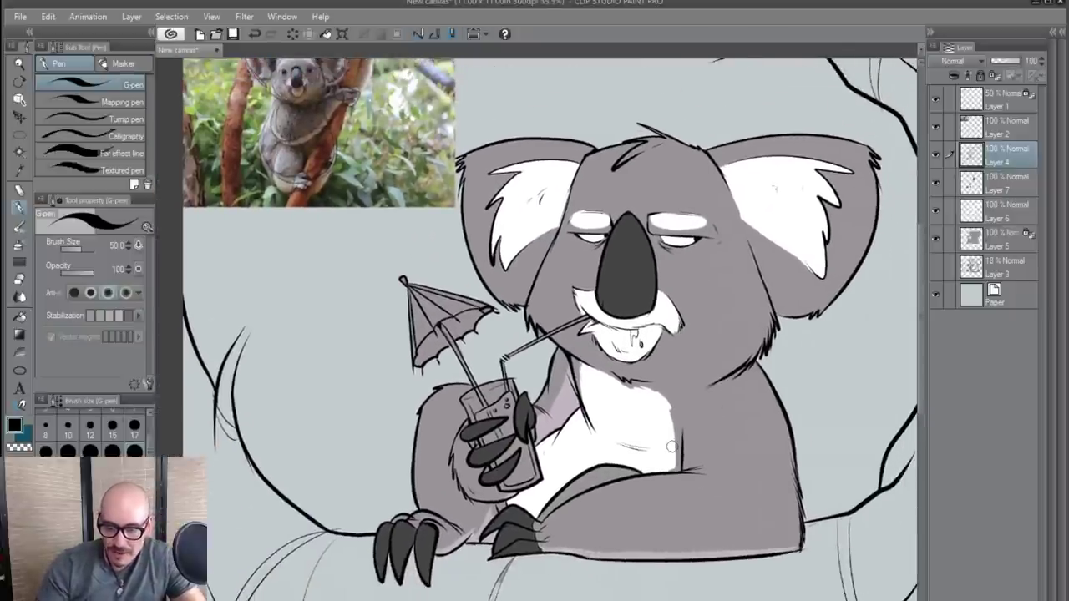
- Select Layer 6 and toggle the visibility of the line art, dark grey and light markings layers to check their contents
left_click(1012, 217)
left_click(939, 153)
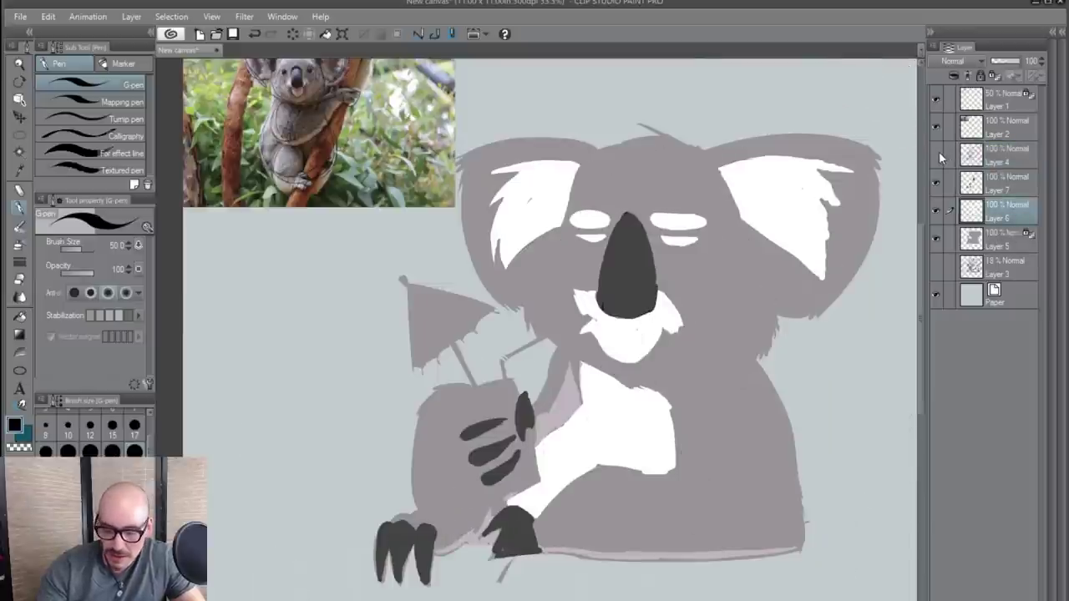
left_click(939, 153)
left_click(936, 173)
left_click(935, 173)
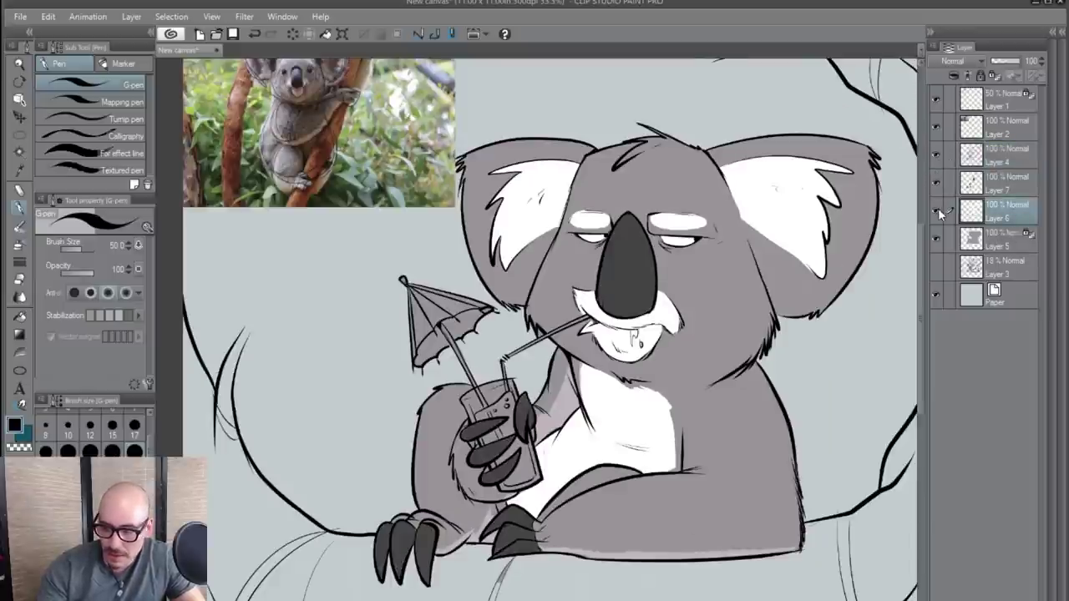
left_click(936, 210)
left_click(936, 209)
- Paint light pinkish grey along the lower edge of the hand holding the glass and beside the crease next to the chest
scroll(480, 551, "up", 1)
scroll(481, 552, "up", 1)
key("x")
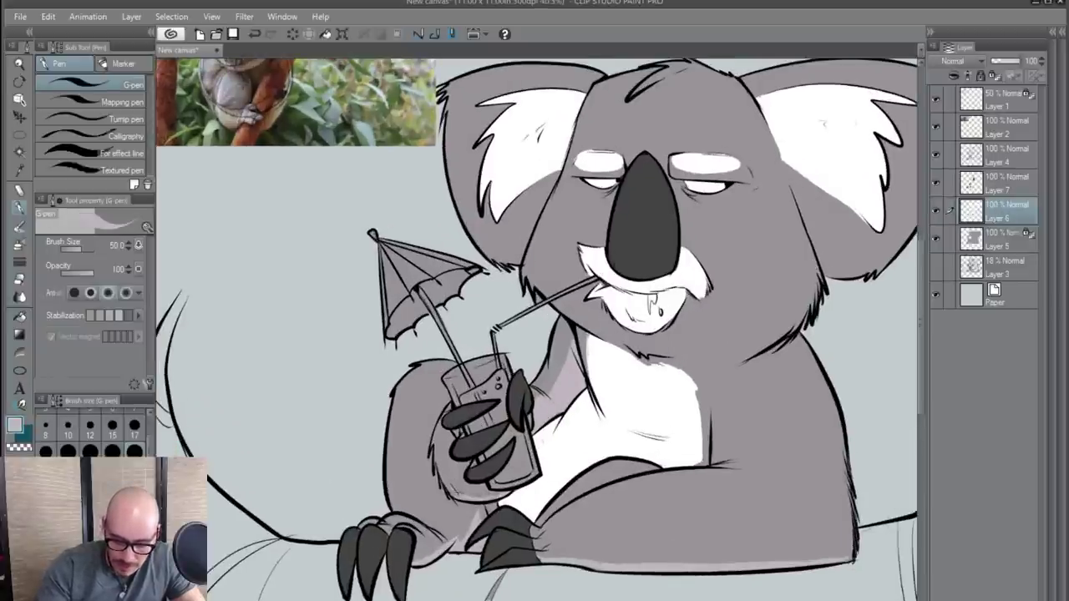
mouse_move(501, 495)
left_mouse_down()
mouse_move(468, 483)
mouse_move(456, 491)
mouse_move(436, 453)
left_mouse_up()
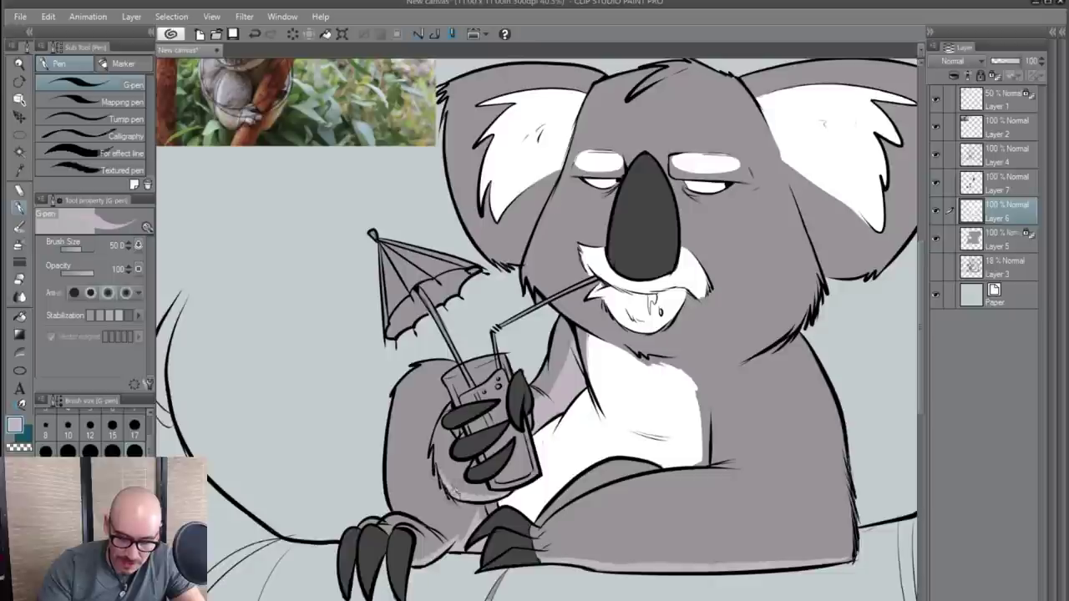
scroll(535, 468, "down", 2)
scroll(660, 465, "up", 2)
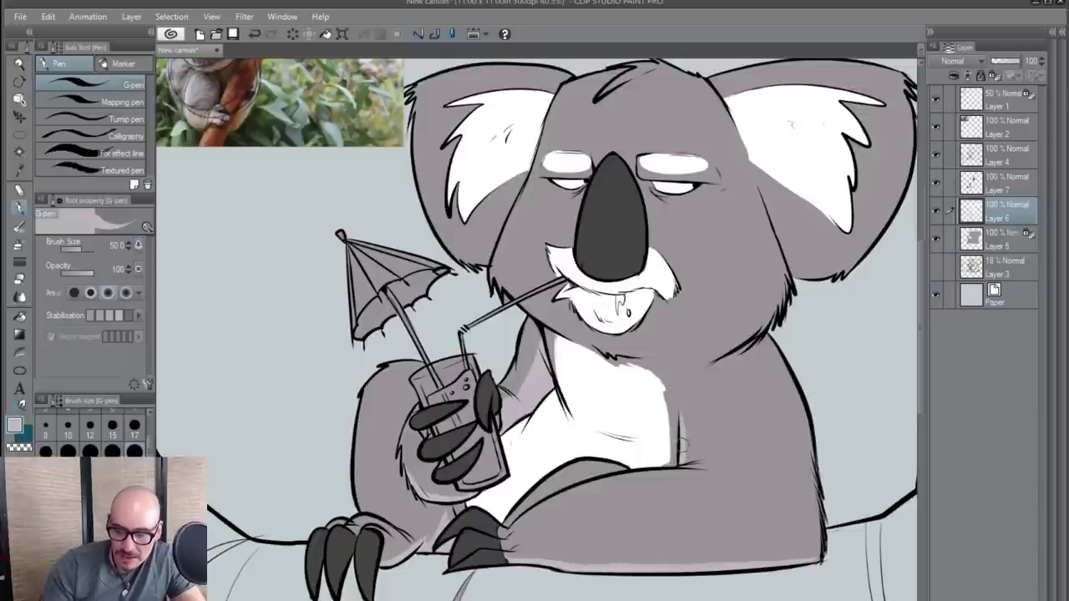
left_click_drag(682, 410, 684, 446)
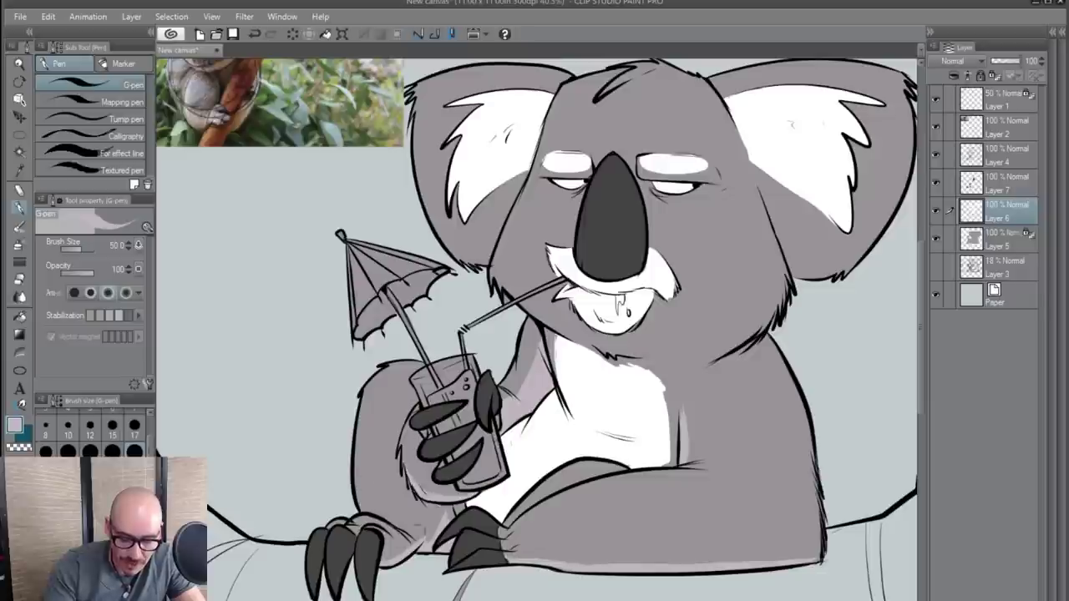
left_click_drag(500, 428, 524, 451)
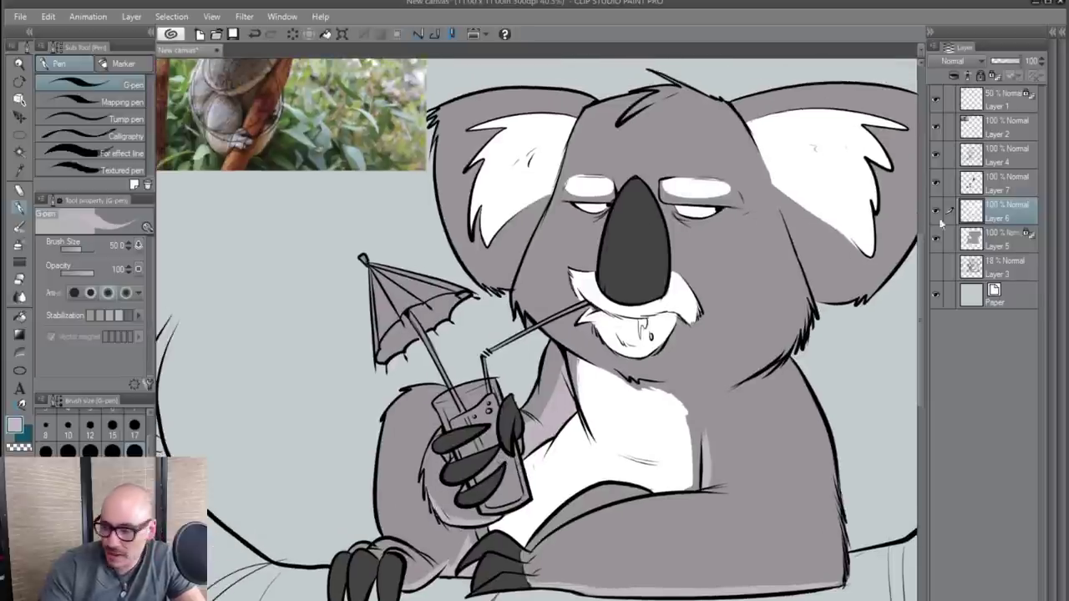
- On Layer 5, choose bright yellow and paint the canopy and tip of the drink umbrella
left_click(968, 242)
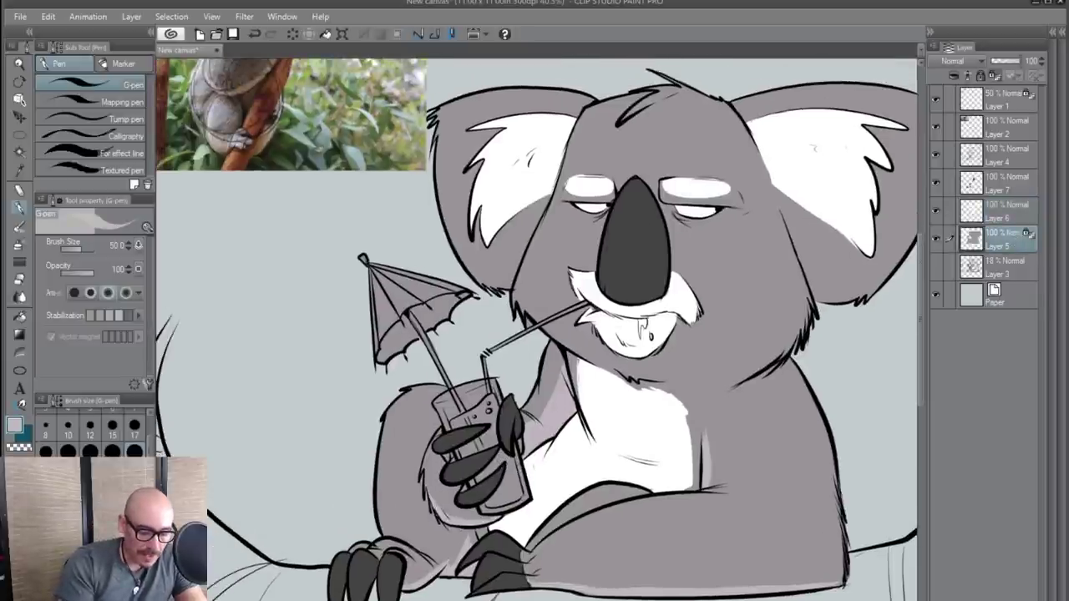
left_click(94, 534)
left_click(121, 514)
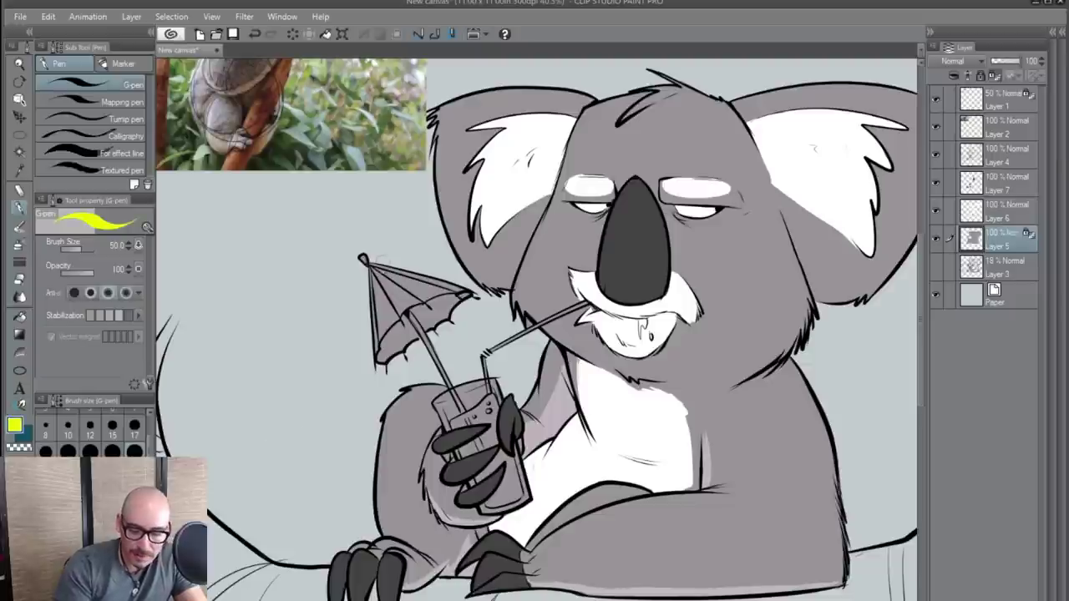
mouse_move(360, 282)
left_mouse_down()
mouse_move(406, 259)
mouse_move(380, 358)
mouse_move(464, 292)
mouse_move(414, 279)
mouse_move(443, 271)
left_mouse_up()
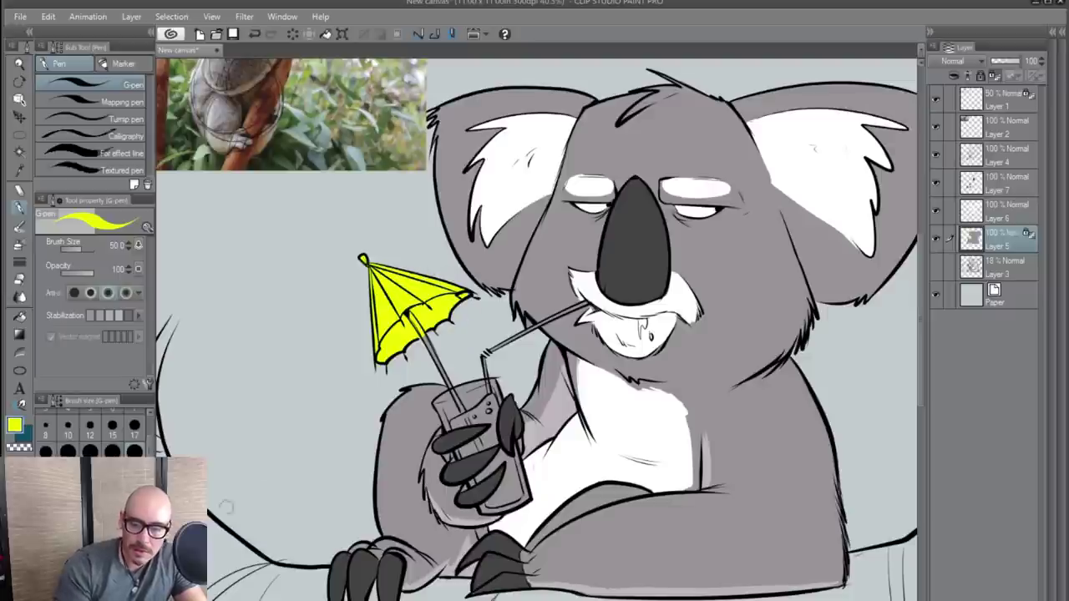
- Darken the yellow to olive green and paint the shaded panels and underside of the umbrella canopy
left_click_drag(113, 514, 113, 530)
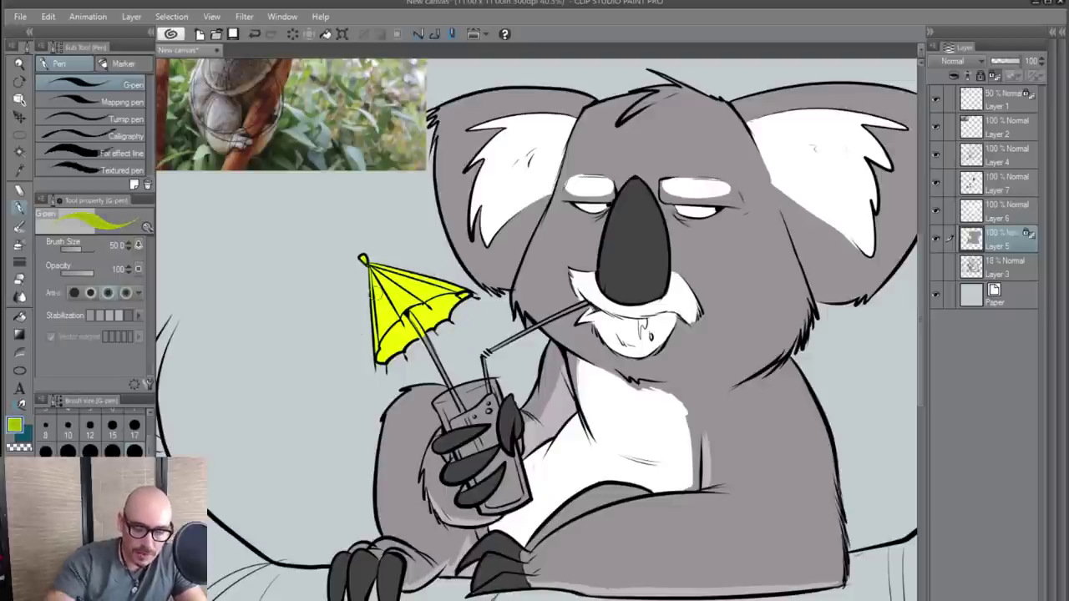
mouse_move(372, 275)
left_mouse_down()
mouse_move(388, 330)
mouse_move(397, 305)
mouse_move(380, 293)
mouse_move(383, 336)
mouse_move(376, 288)
mouse_move(386, 328)
mouse_move(400, 334)
mouse_move(394, 281)
mouse_move(434, 296)
mouse_move(397, 277)
mouse_move(434, 296)
mouse_move(378, 360)
mouse_move(409, 334)
mouse_move(408, 316)
mouse_move(380, 351)
mouse_move(466, 298)
mouse_move(403, 328)
left_mouse_up()
left_click(102, 539)
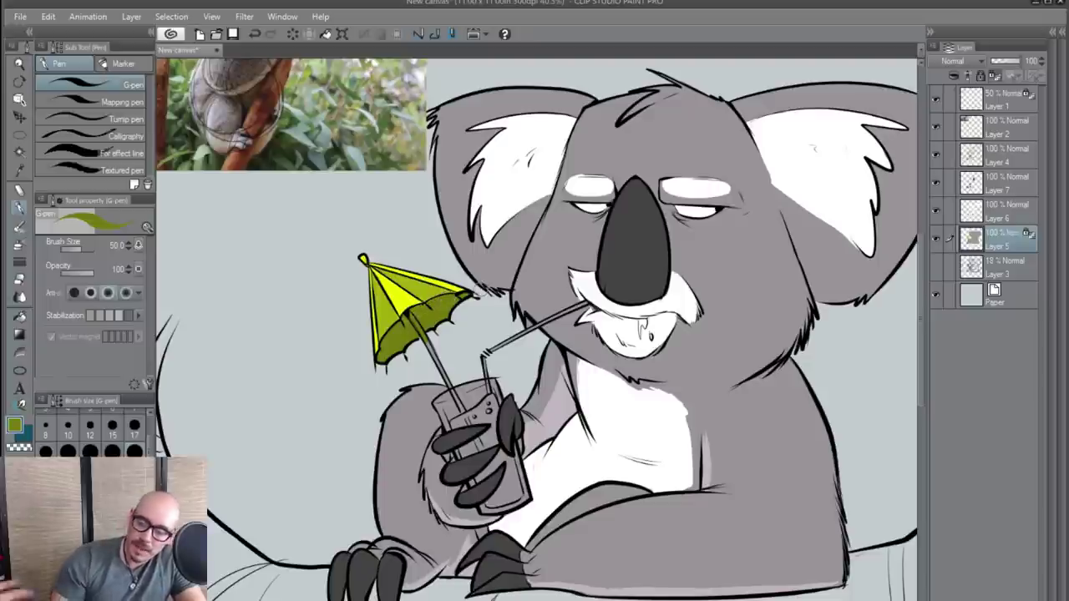
- Paint both segments of the bent drinking straw bright yellow, from the mouth down to the glass
key("x")
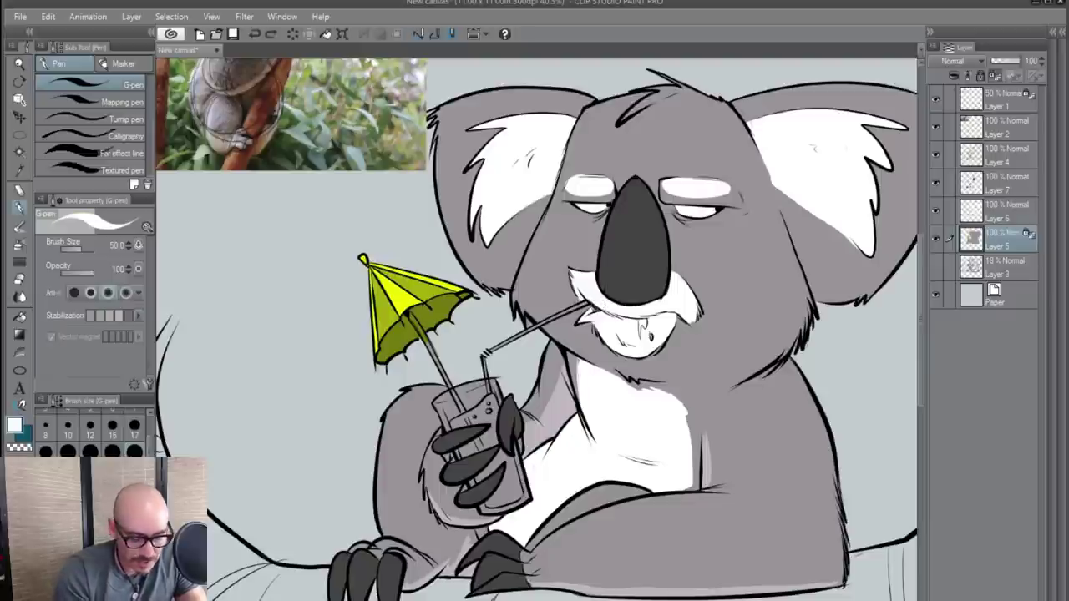
key("x")
mouse_move(589, 303)
left_mouse_down()
mouse_move(491, 349)
mouse_move(490, 392)
left_mouse_up()
key("ctrl+z")
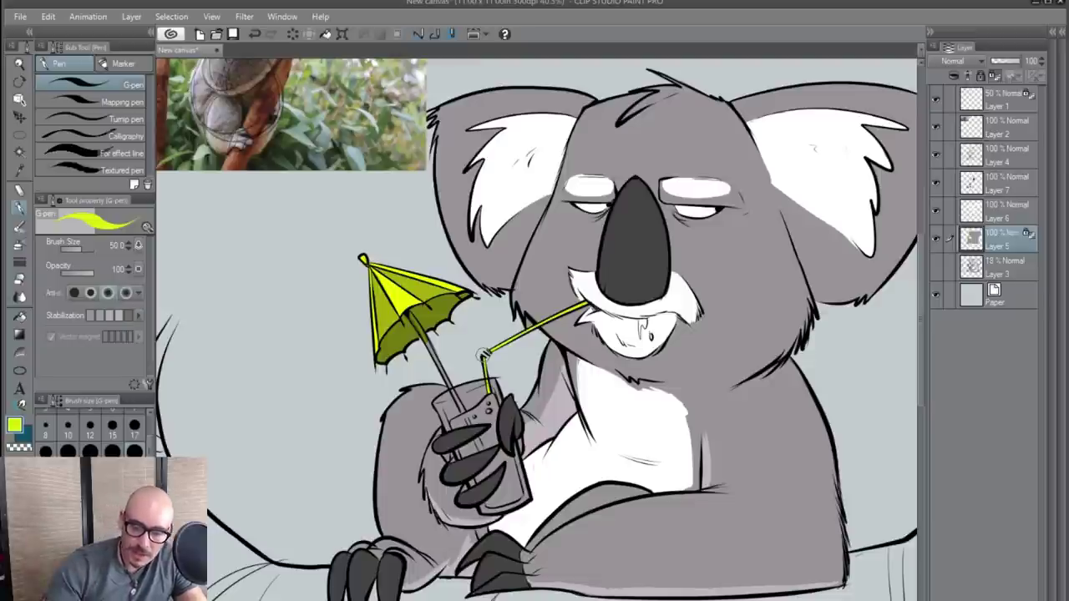
- Sample white from the chest and paint the umbrella's stick down to the drink
left_click(469, 439, "alt")
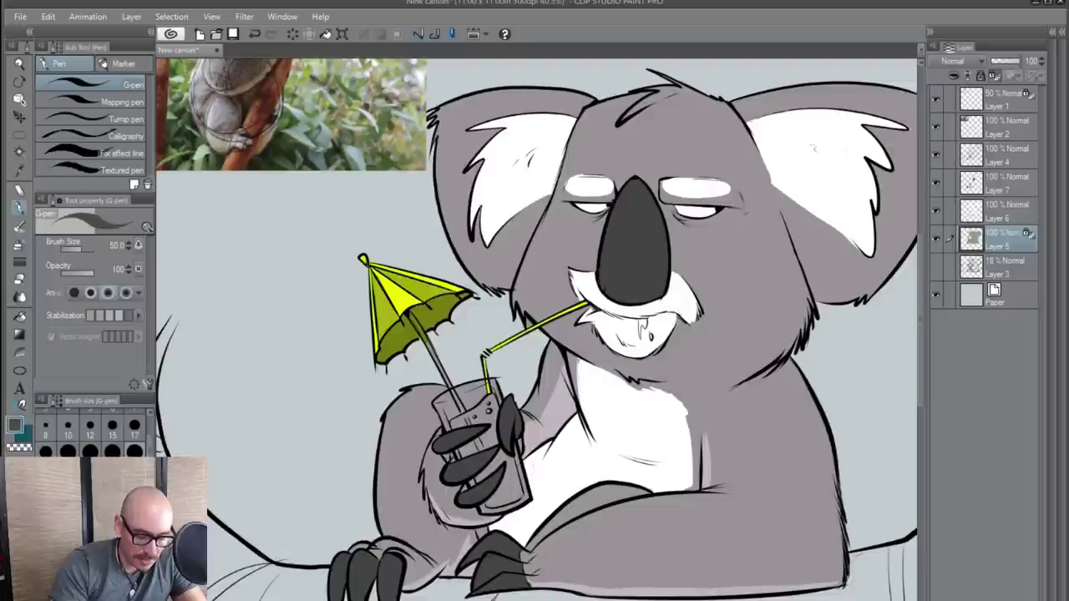
left_click(595, 418, "alt")
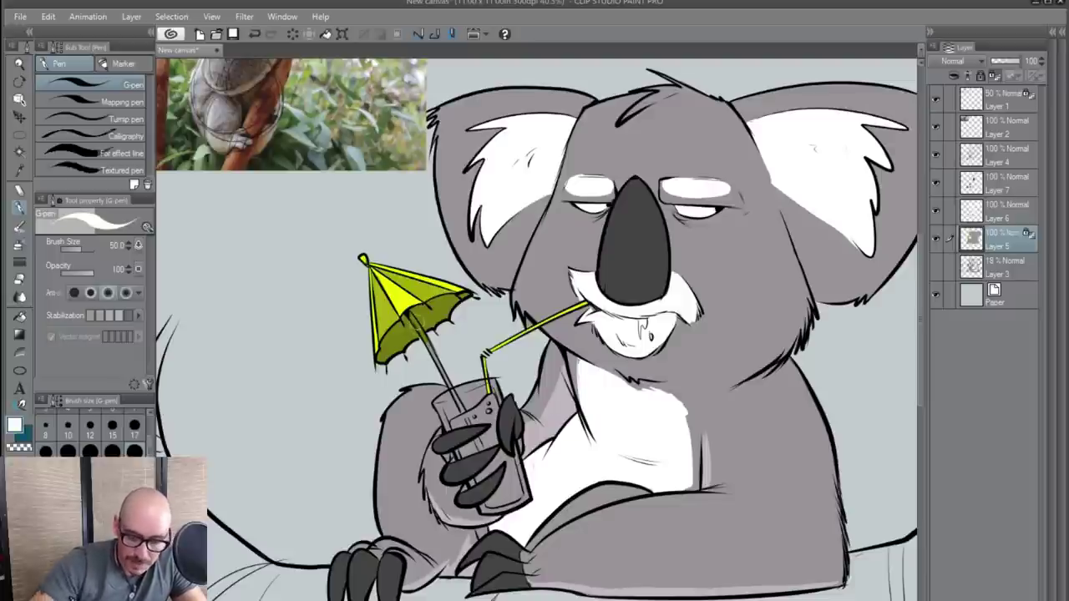
left_click_drag(410, 314, 460, 409)
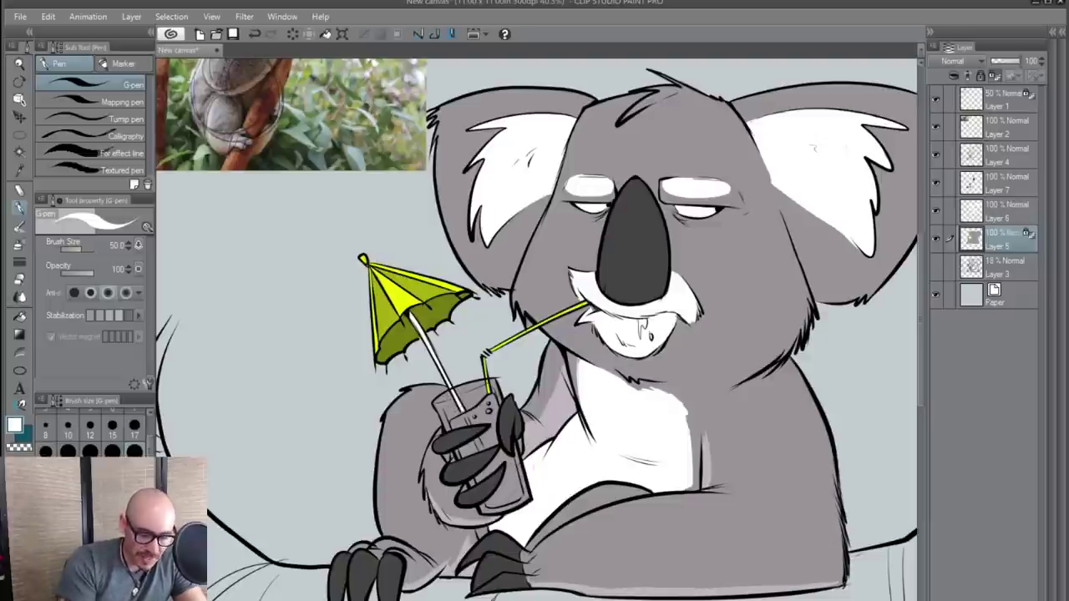
- Fill the drink in the glass with salmon pink and paint the empty part of the glass light grey
key("x")
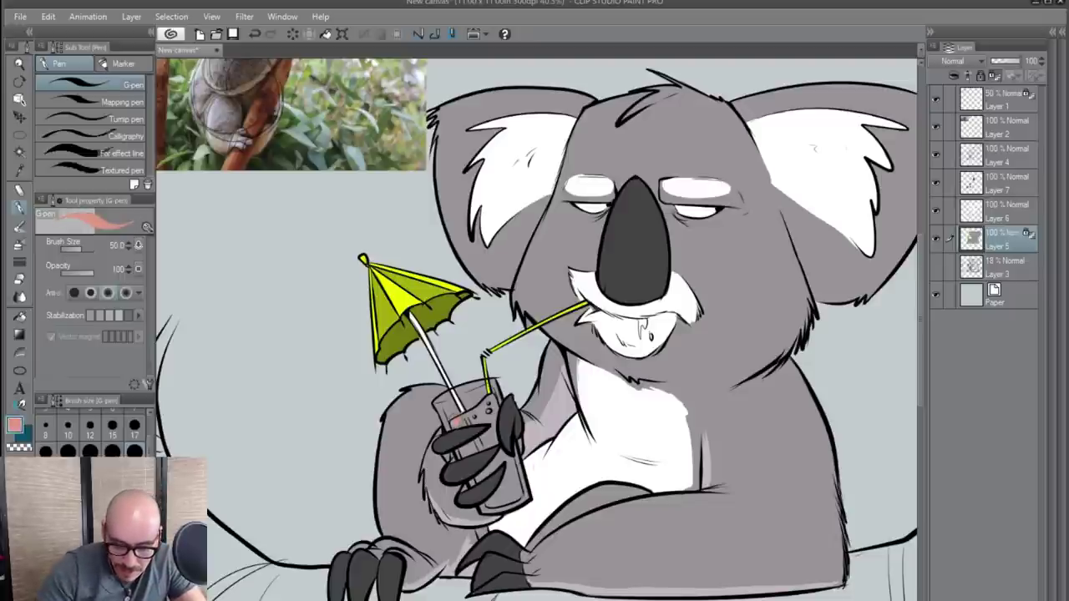
mouse_move(464, 423)
left_mouse_down()
mouse_move(492, 409)
mouse_move(473, 414)
mouse_move(481, 441)
mouse_move(464, 450)
mouse_move(496, 431)
mouse_move(511, 482)
mouse_move(478, 460)
mouse_move(493, 493)
mouse_move(511, 491)
mouse_move(484, 500)
left_mouse_up()
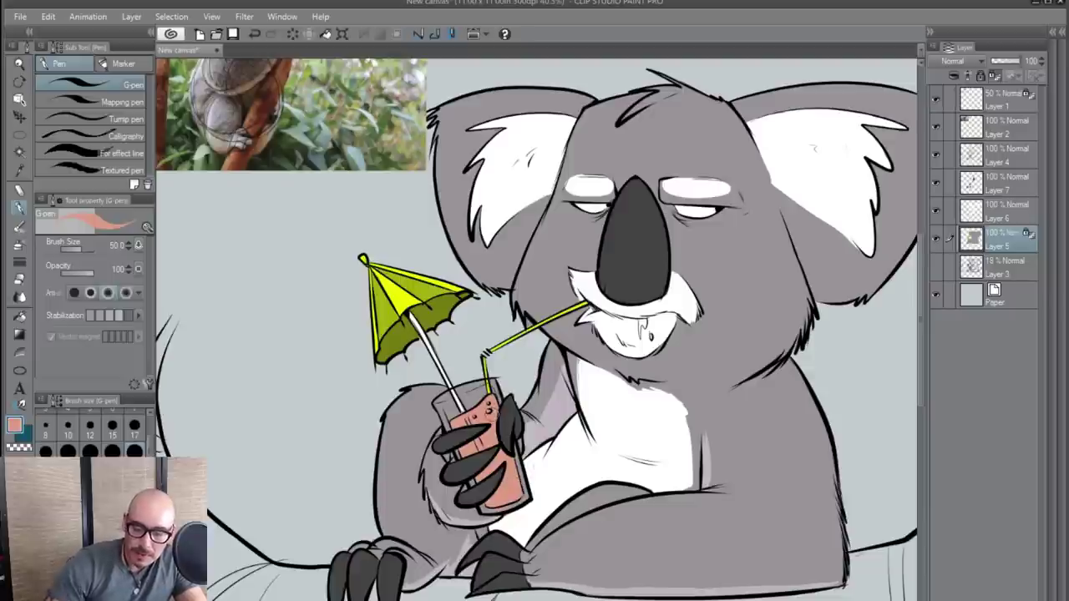
left_click(307, 469, "alt")
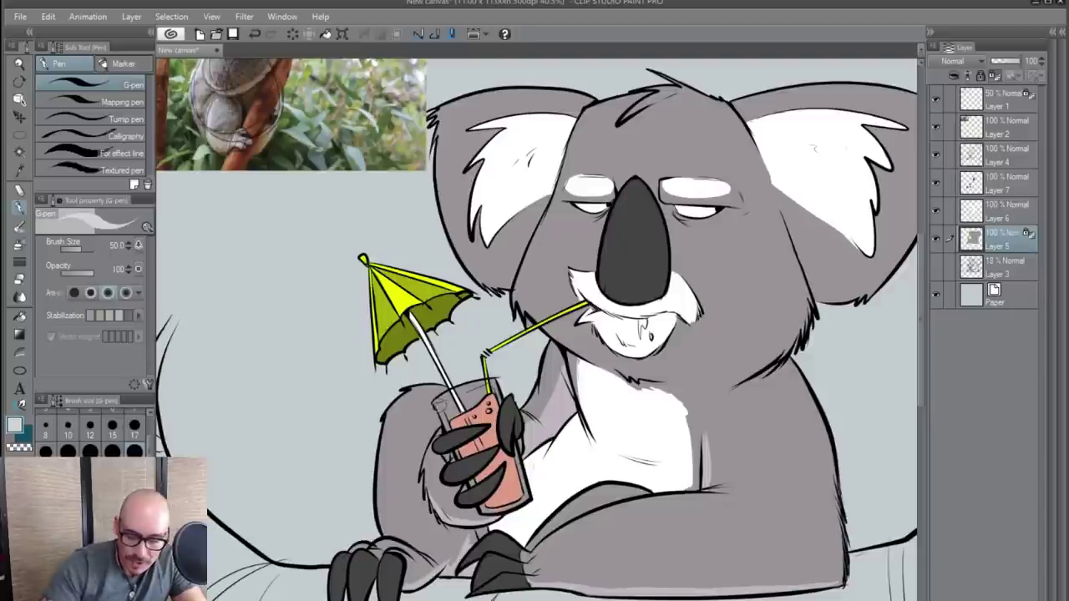
mouse_move(439, 405)
left_mouse_down()
mouse_move(478, 502)
mouse_move(525, 496)
left_mouse_up()
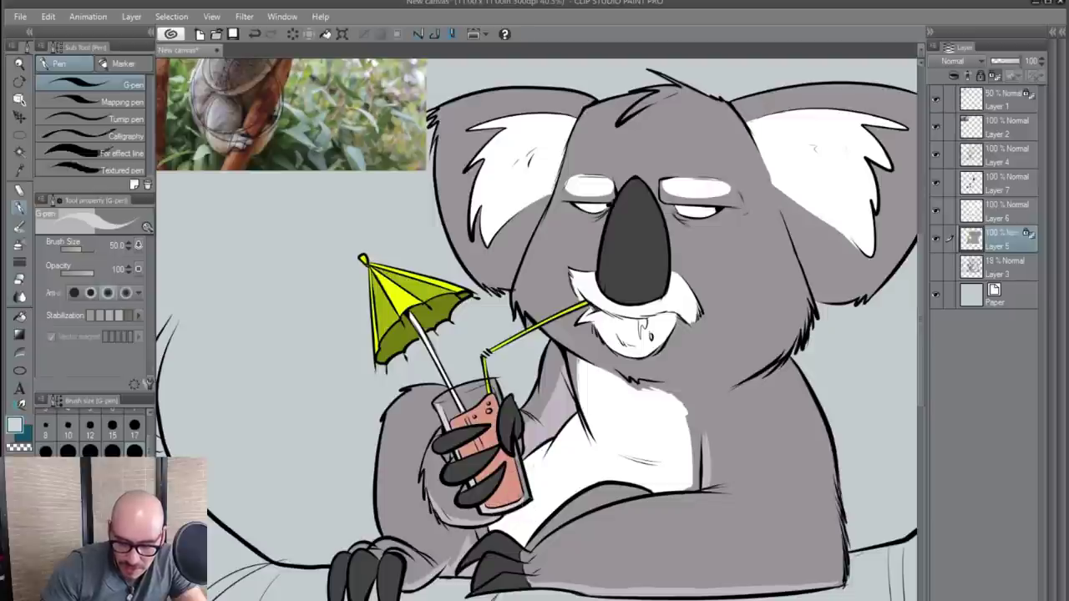
mouse_move(451, 407)
left_mouse_down()
mouse_move(466, 403)
mouse_move(439, 401)
mouse_move(453, 403)
mouse_move(446, 417)
mouse_move(465, 402)
left_mouse_up()
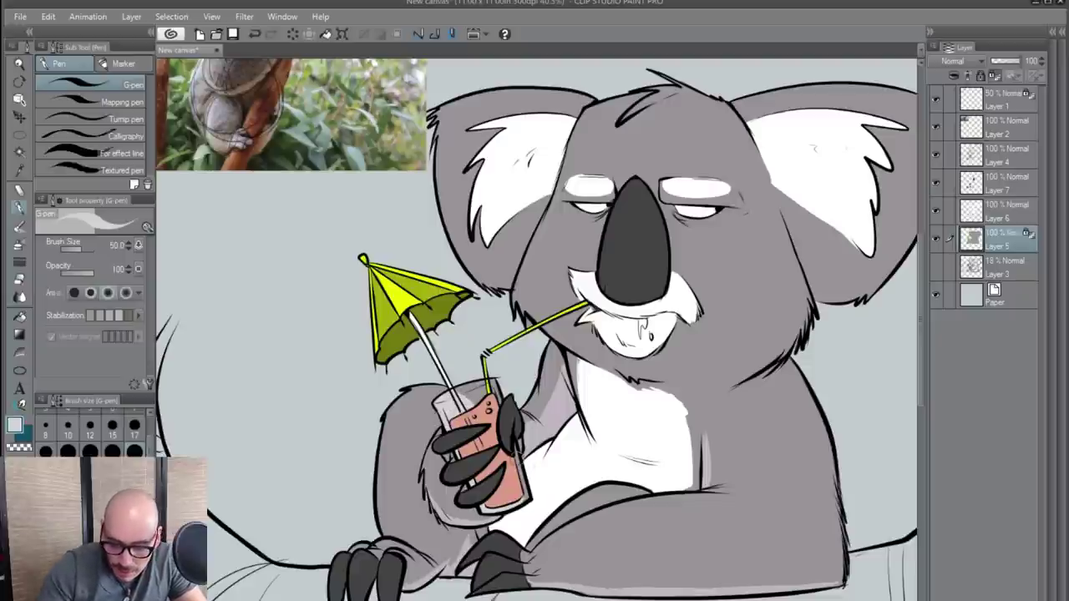
- Sample white from the chest and paint a thin highlight along the lower side edge of the glass
left_click(543, 479, "alt")
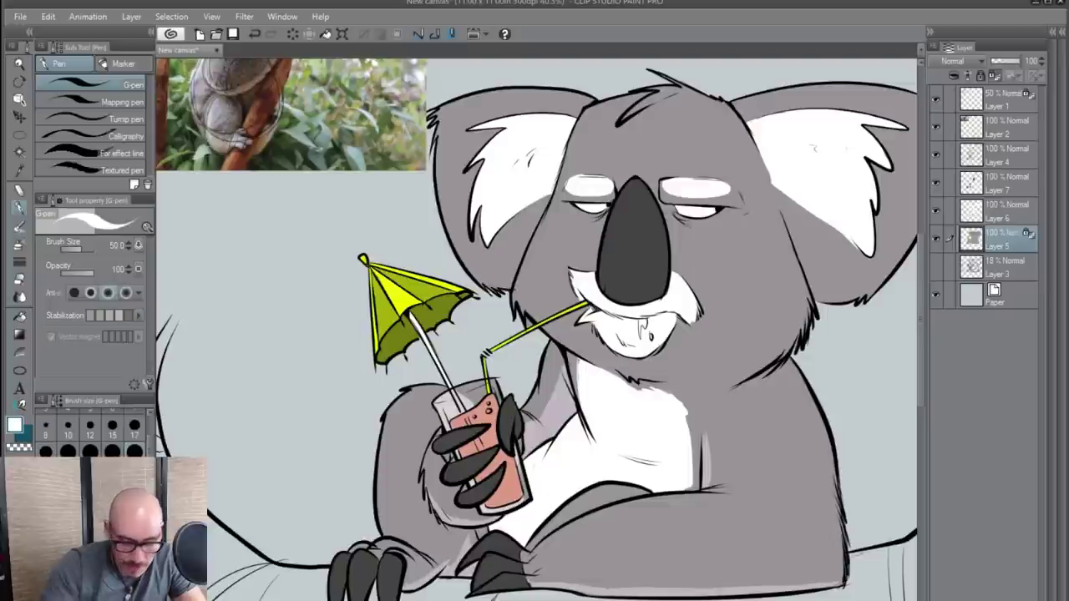
left_click_drag(517, 461, 522, 503)
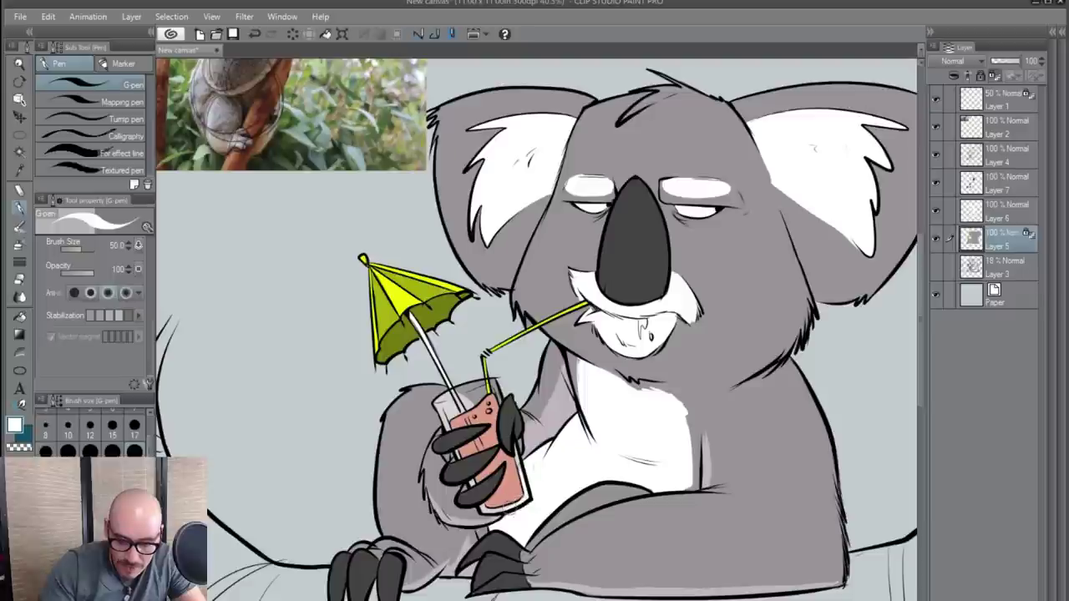
key("ctrl+z")
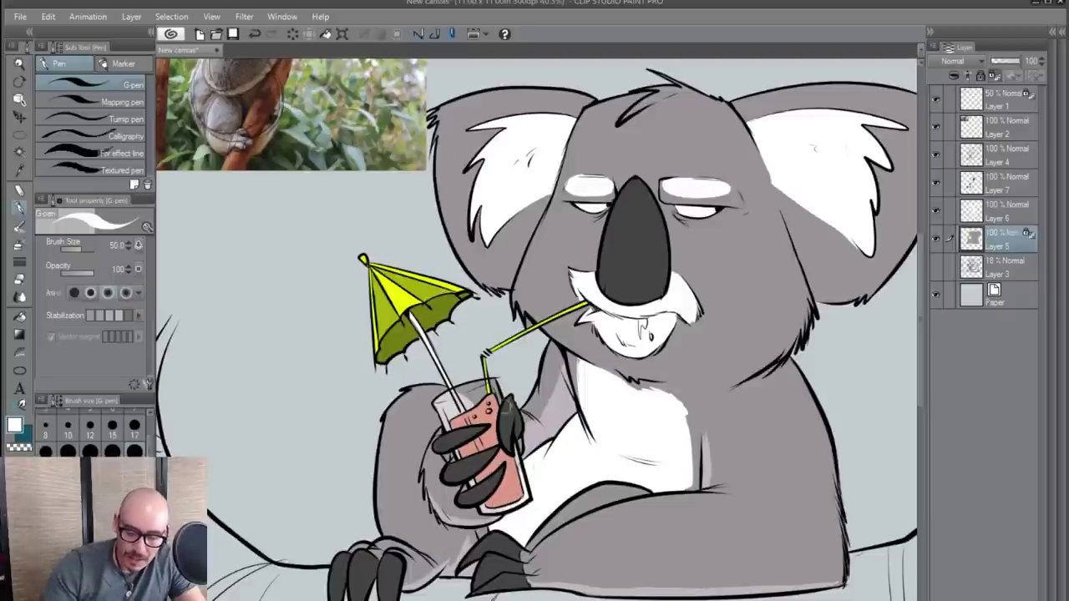
- Set the hard eraser's brush density to 33 and partly erase the fill inside the upper glass for transparency
key("e")
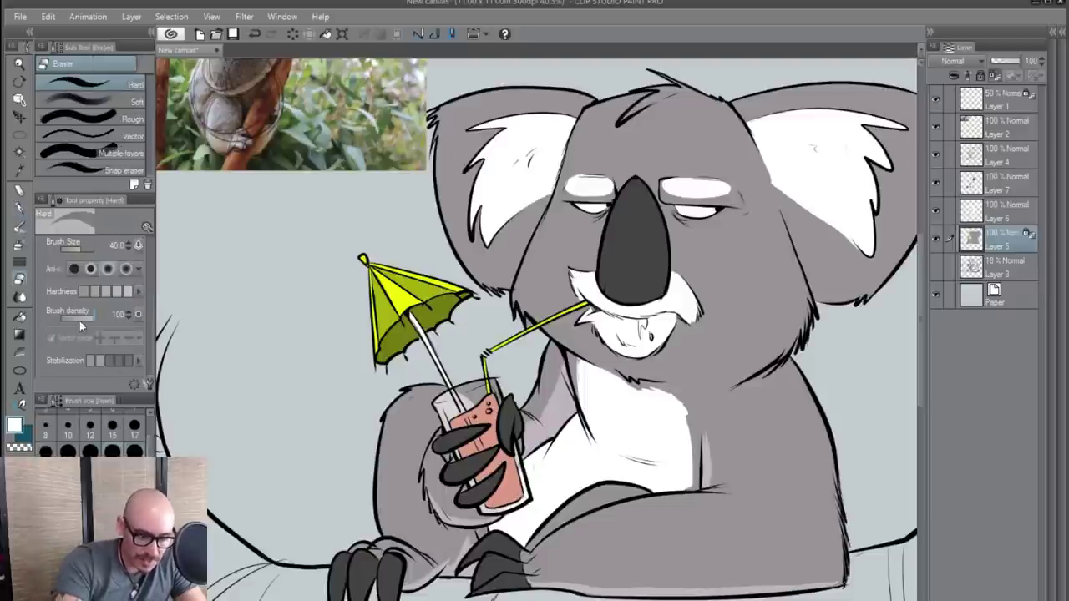
left_click(73, 318)
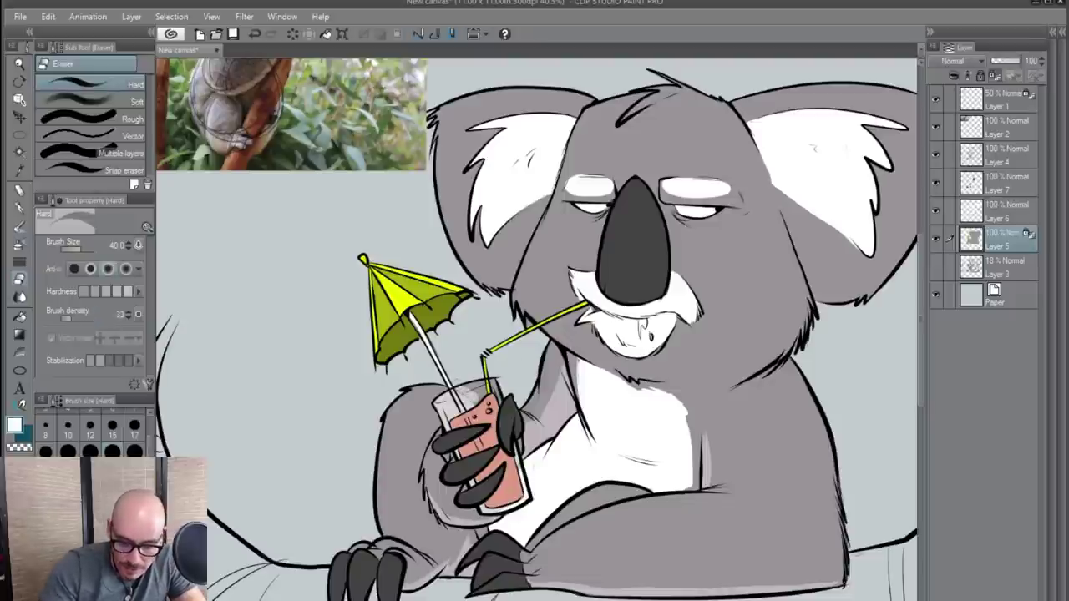
left_click_drag(464, 391, 491, 387)
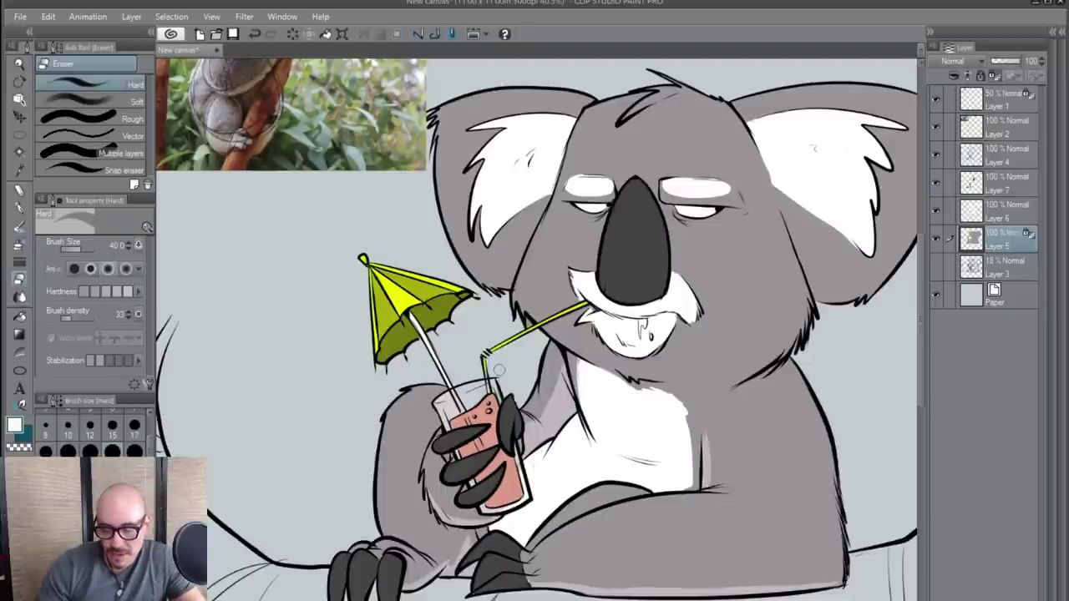
- Change the paper color to light periwinkle blue
left_click(974, 299)
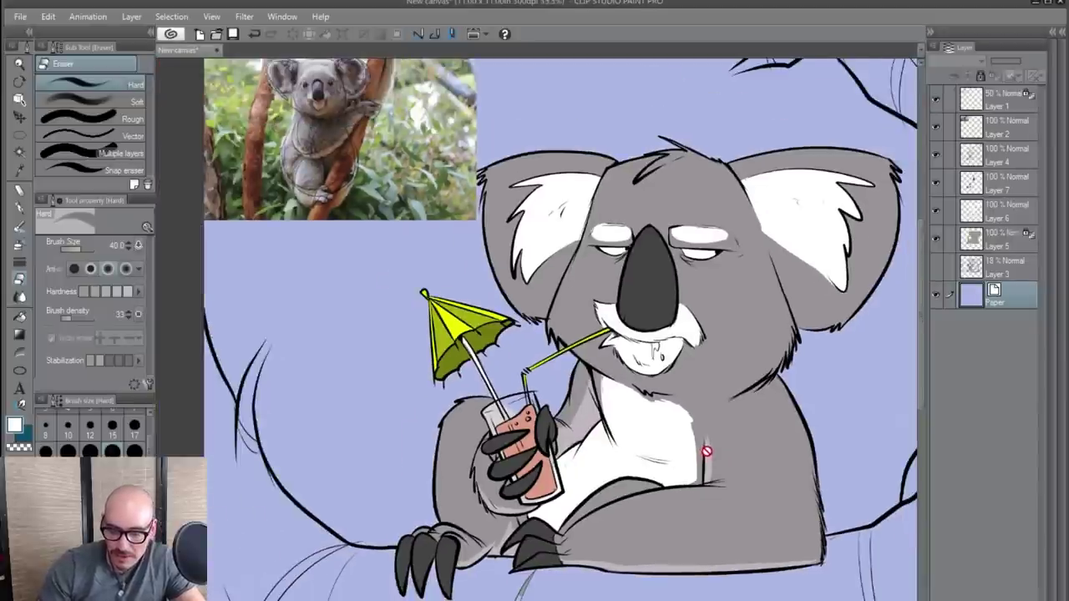
scroll(710, 448, "down", 1)
scroll(724, 442, "up", 2)
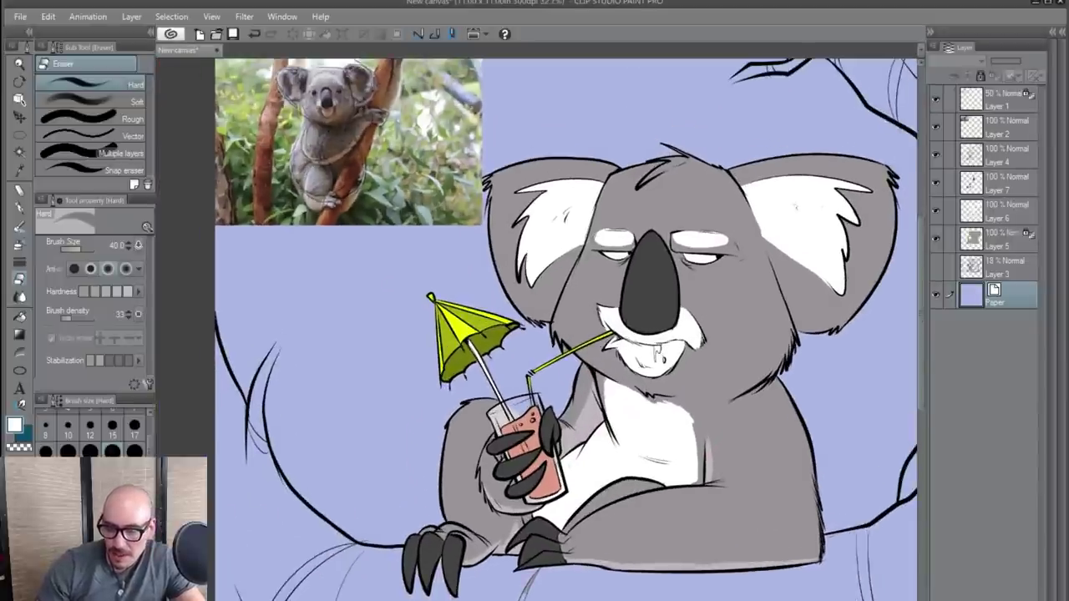
- On Layer 5, sample the drink's color and paint darker salmon over the liquid with the G-pen
left_click(1005, 241)
left_click(554, 478, "alt")
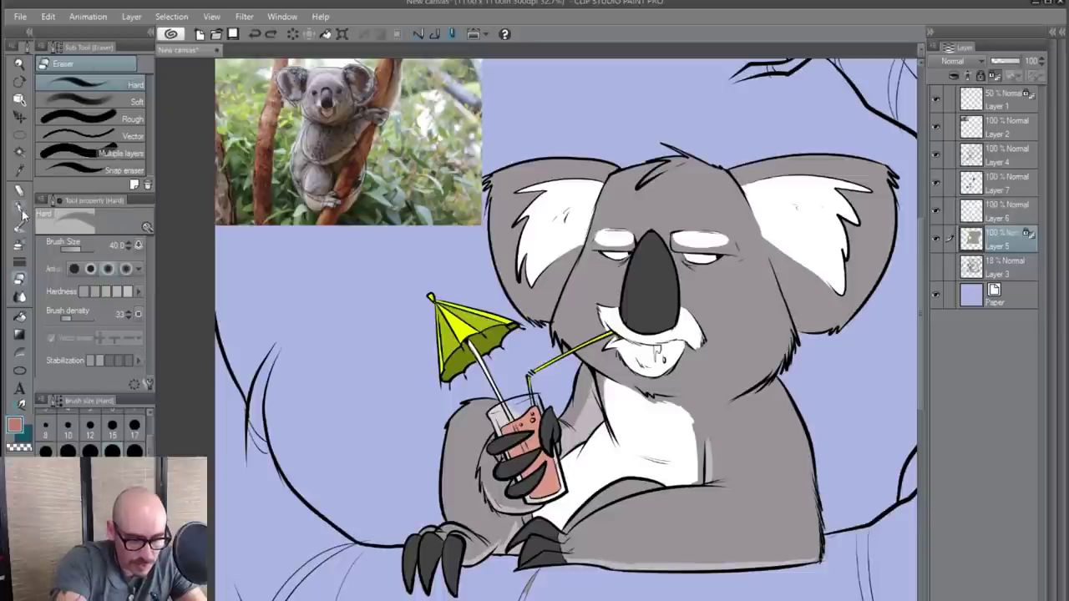
key("p")
mouse_move(541, 425)
left_mouse_down()
mouse_move(522, 448)
mouse_move(551, 478)
mouse_move(555, 456)
left_mouse_up()
scroll(535, 443, "up", 2)
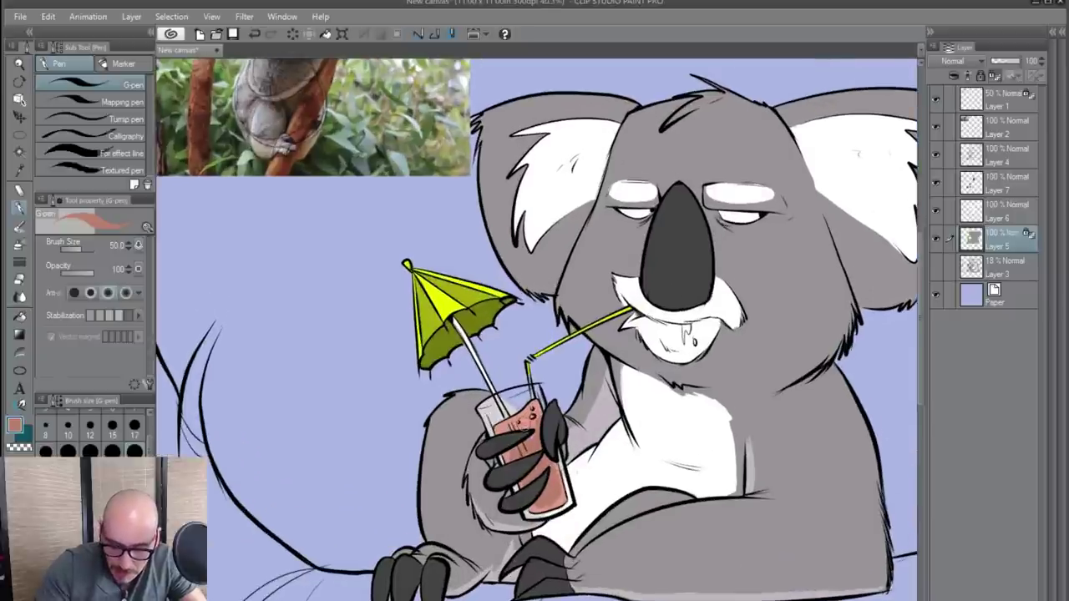
- Sample white from the muzzle and dot small bubbles across the drink
left_click(652, 311, "alt")
left_click(532, 415)
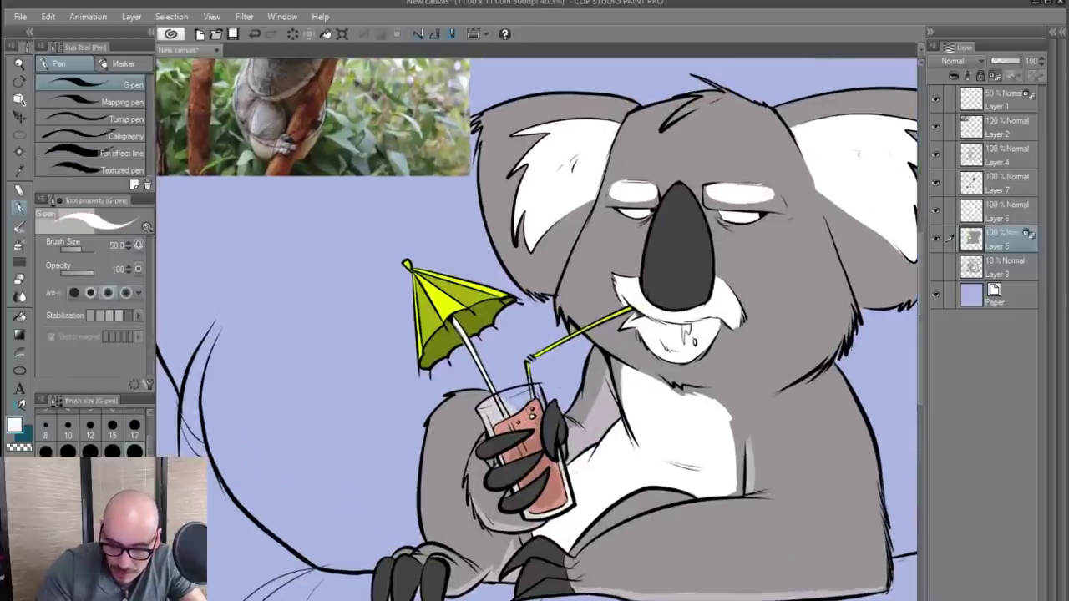
left_click(533, 408)
left_click(519, 422)
left_click(526, 423)
left_click(530, 433)
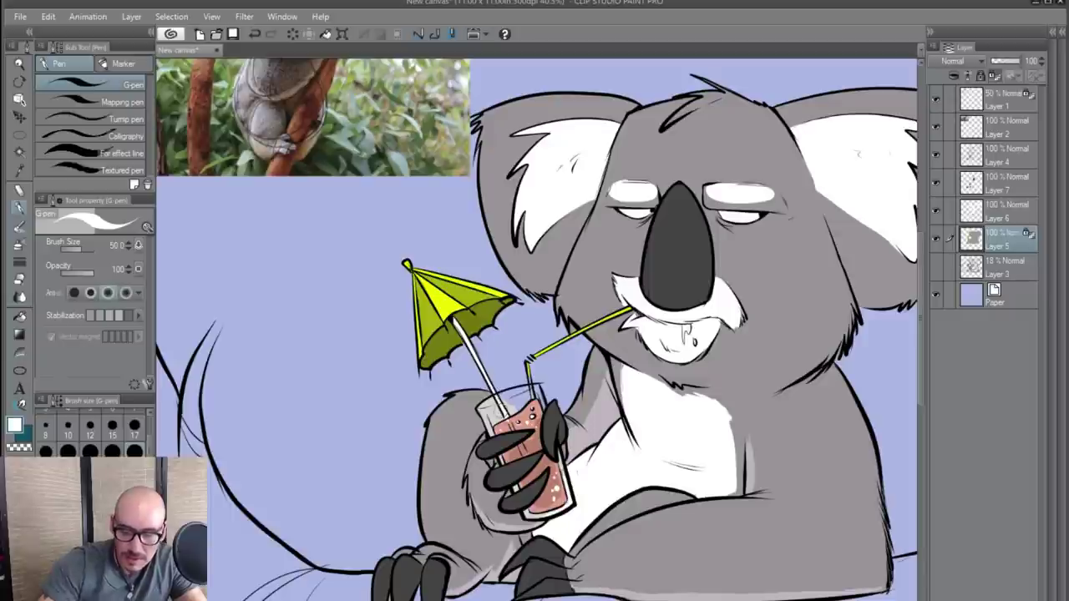
- Sample the drink's salmon color, add a new layer above Layer 6 and paint the drip on the chin
scroll(502, 410, "down", 3)
scroll(538, 437, "up", 3)
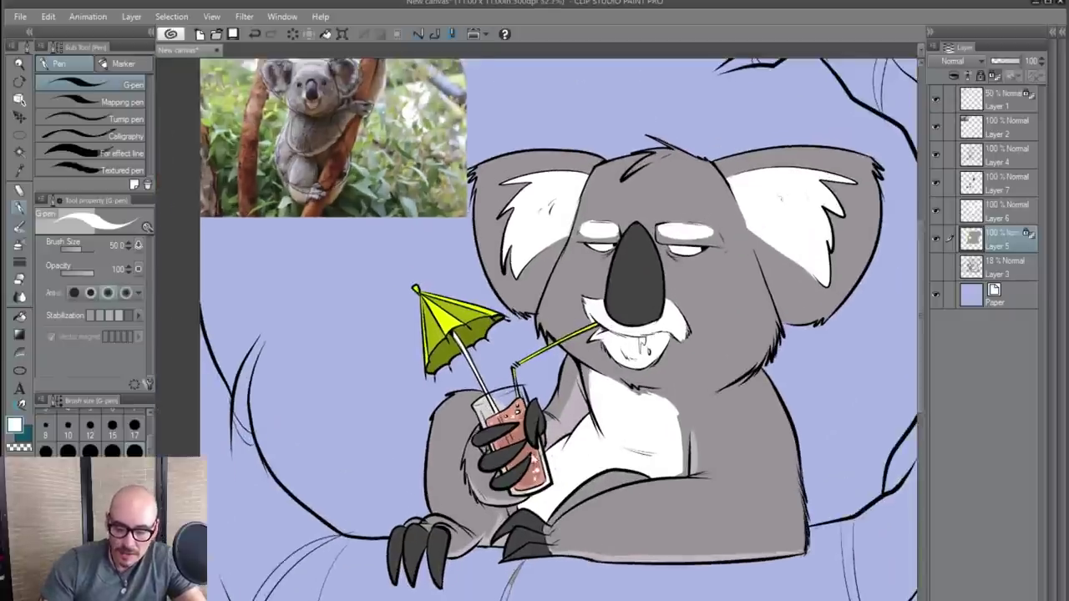
left_click(526, 459, "alt")
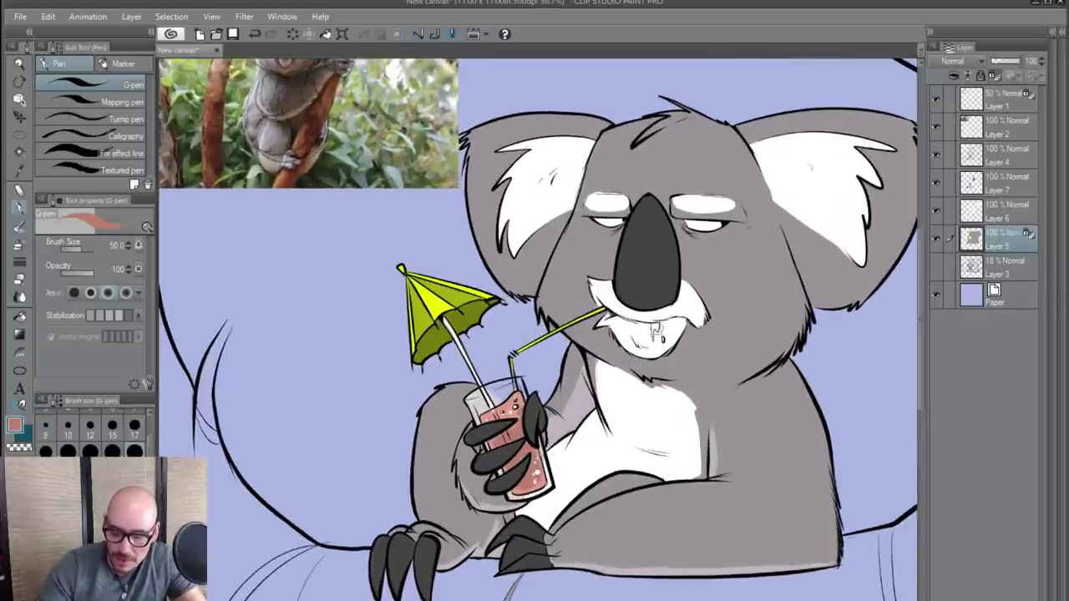
left_click(1003, 209)
key("ctrl+shift+n")
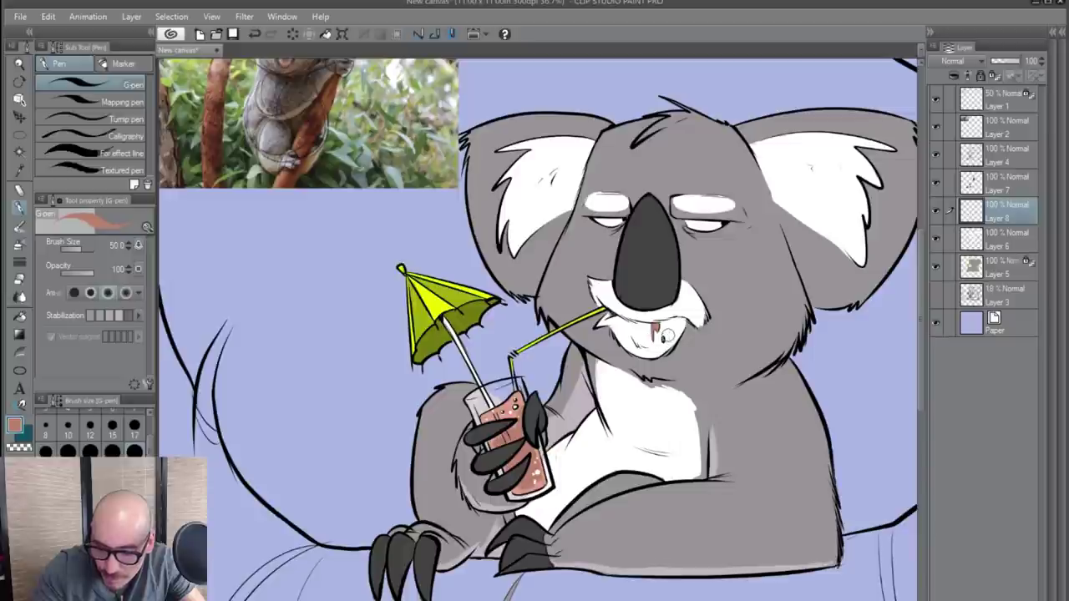
- Add a new layer directly above Layer 3, beneath the koala's colors, and set the drawing color to green
scroll(735, 418, "down", 2)
left_click_drag(800, 478, 733, 489)
scroll(739, 476, "down", 2)
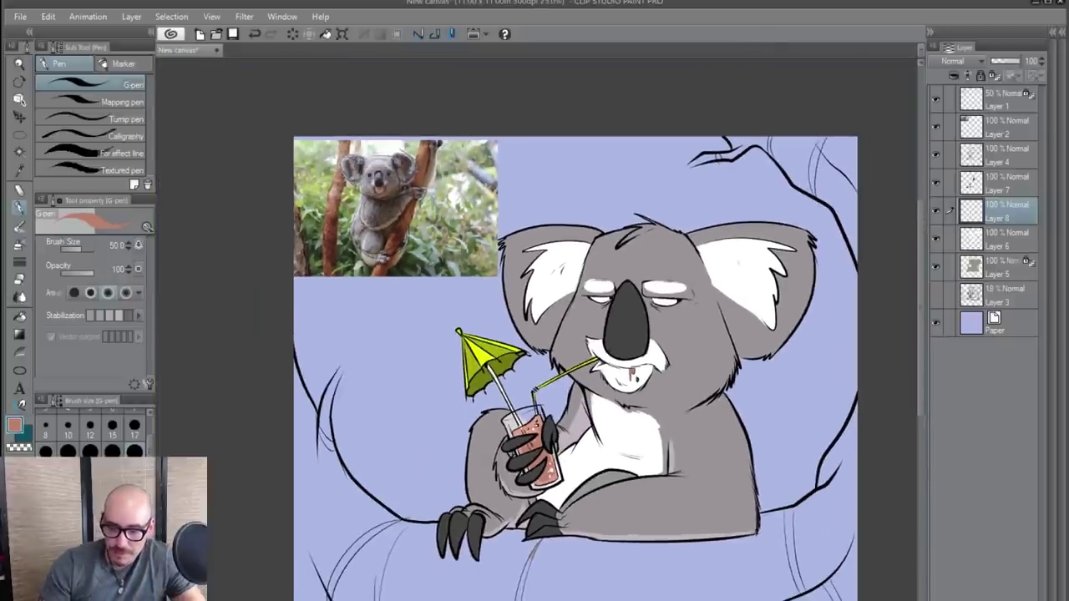
scroll(789, 501, "up", 1)
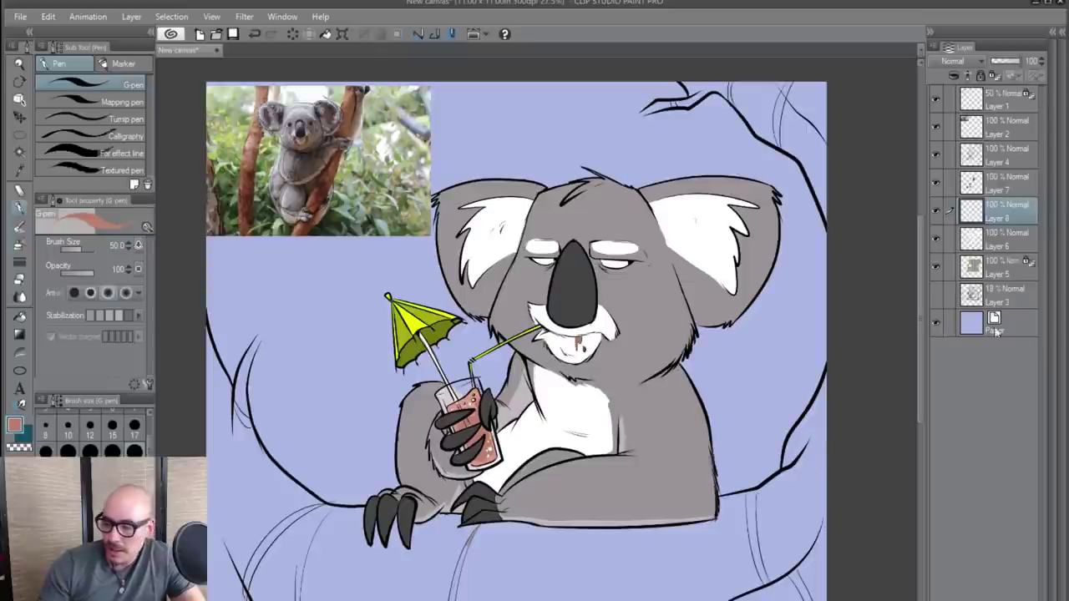
left_click(1008, 268)
left_click(1001, 301)
key("ctrl+shift+n")
scroll(693, 549, "down", 2)
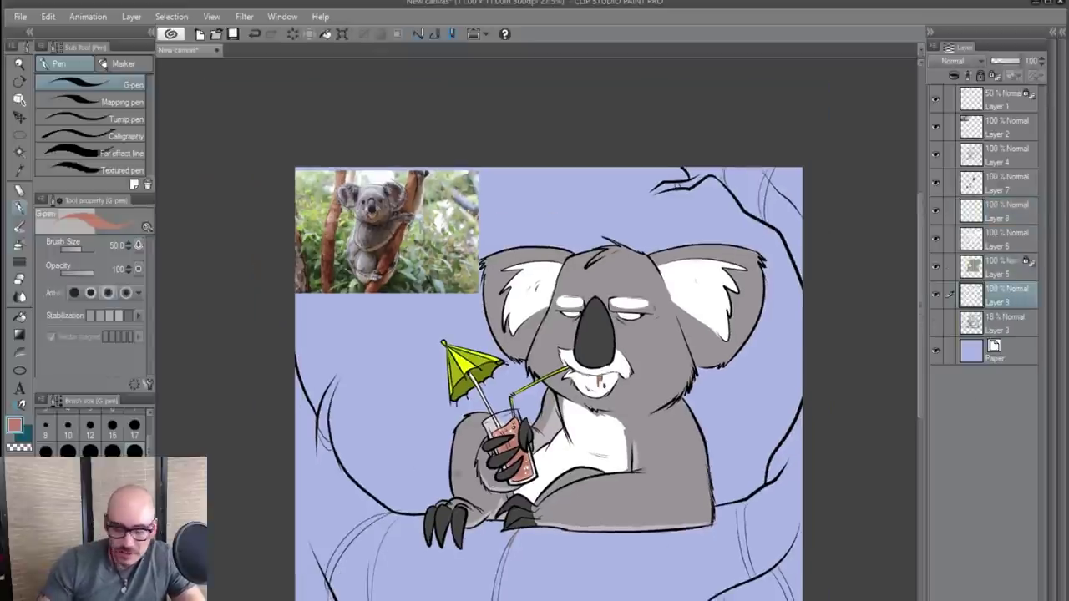
scroll(680, 454, "down", 2)
left_click_drag(697, 485, 638, 428)
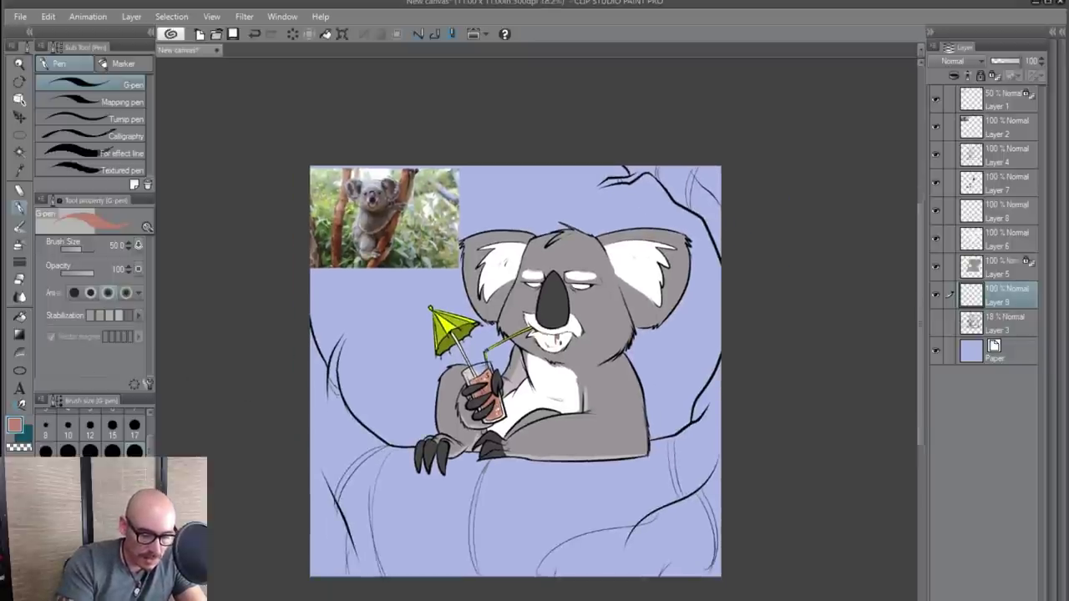
key("x")
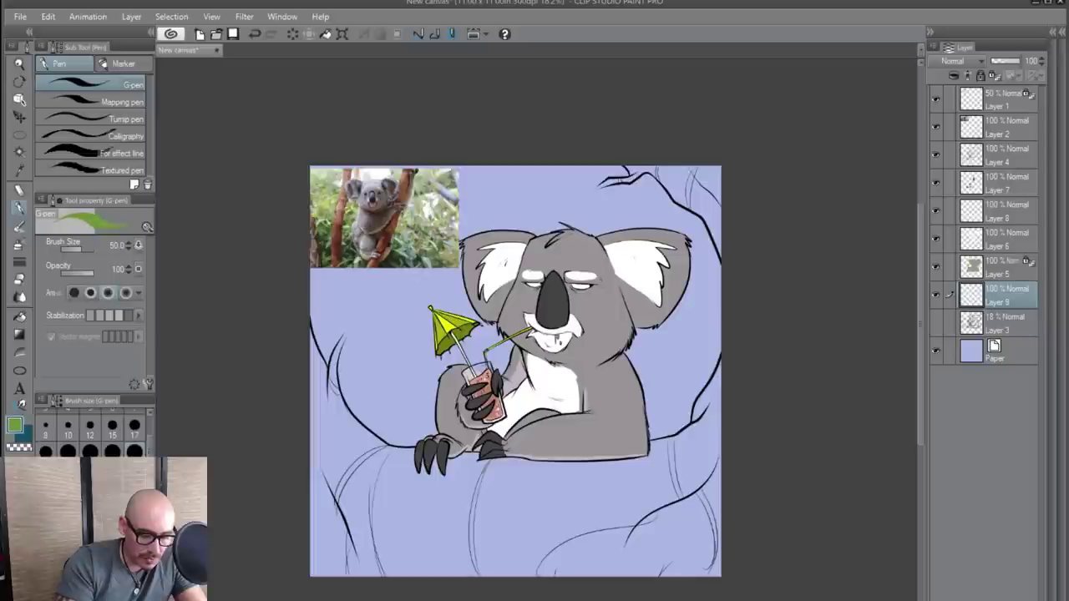
- Enlarge the G-pen to 800 and paint green on Layer 9 over the trunk, the side branches and the upper-right branches
key("bracketright")
key("bracketright")
key("bracketright")
key("bracketright")
key("bracketright")
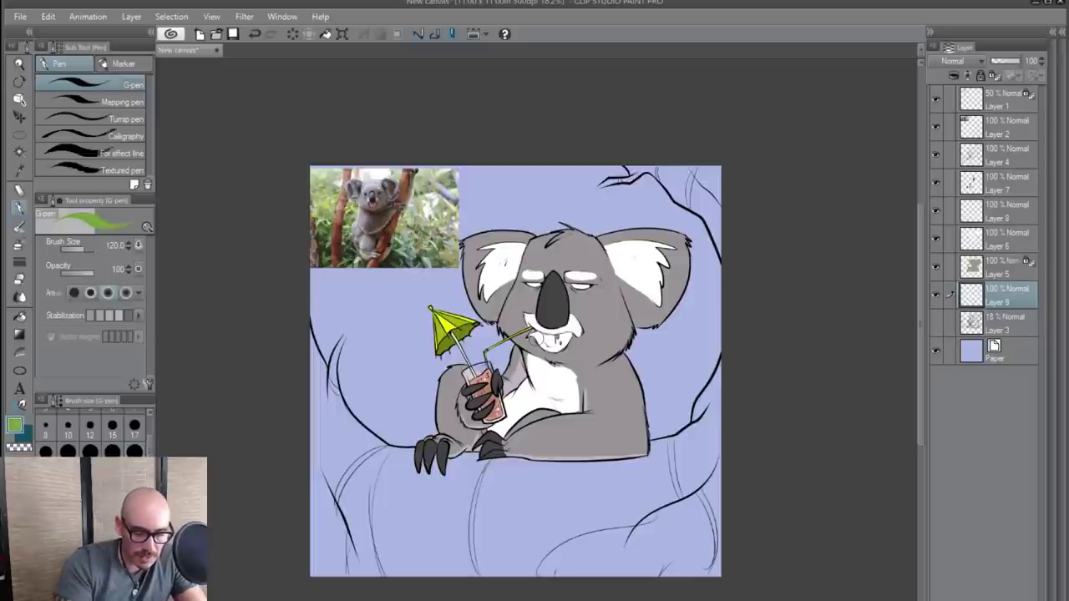
key("bracketright")
key("bracketright")
key("bracketright")
key("bracketright")
key("bracketright")
key("bracketright")
key("bracketright")
key("bracketright")
key("bracketright")
key("bracketright")
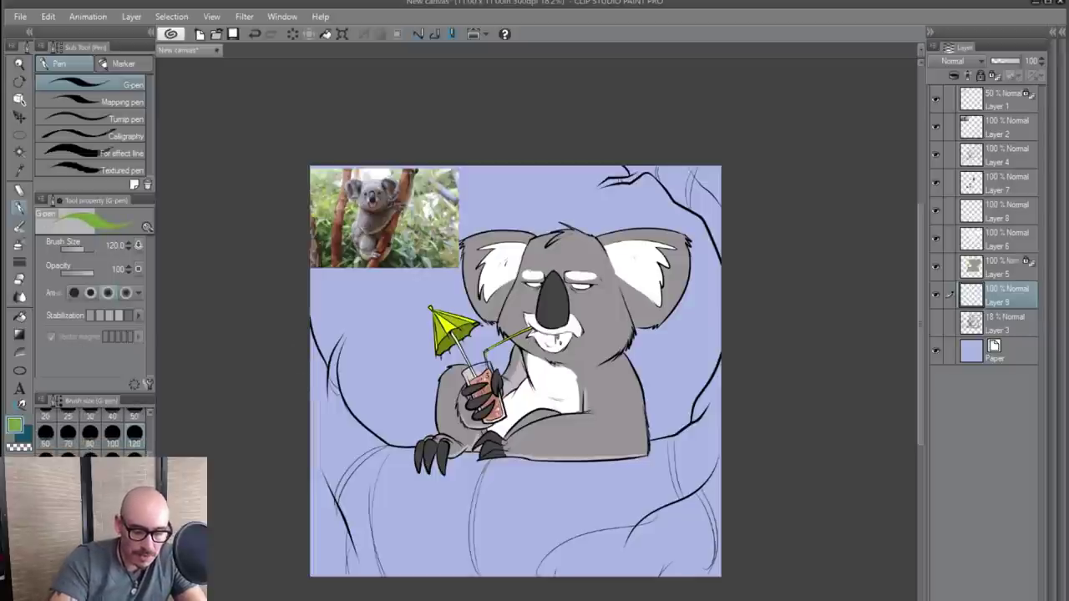
mouse_move(305, 355)
left_mouse_down()
mouse_move(338, 457)
mouse_move(388, 522)
mouse_move(341, 397)
mouse_move(368, 498)
mouse_move(313, 515)
mouse_move(543, 497)
mouse_move(724, 533)
mouse_move(573, 556)
mouse_move(588, 534)
mouse_move(537, 513)
mouse_move(562, 476)
mouse_move(426, 468)
mouse_move(430, 525)
left_mouse_up()
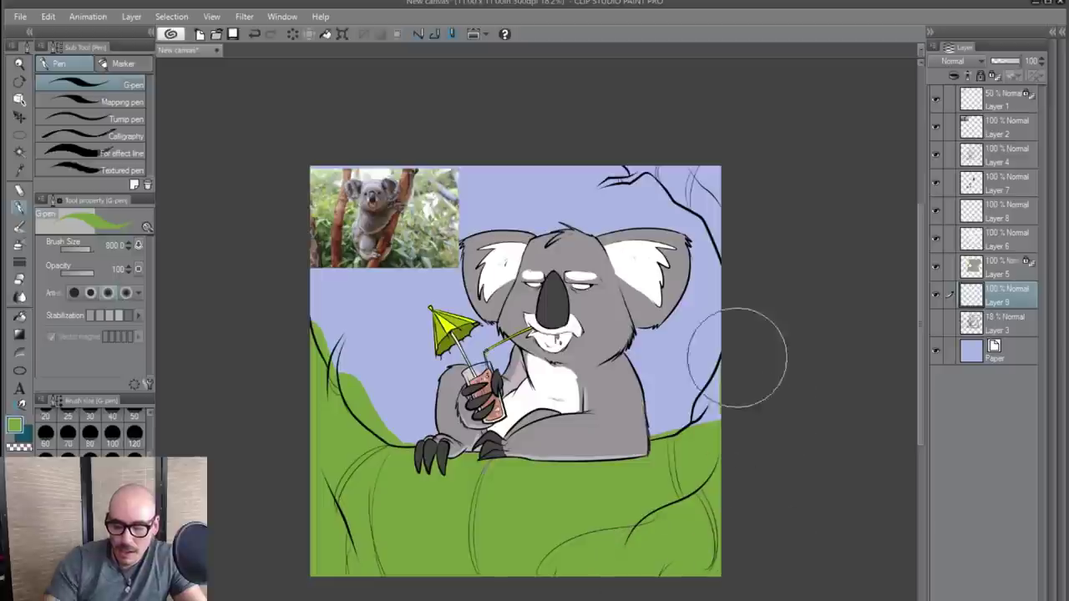
left_click_drag(736, 368, 724, 429)
mouse_move(728, 200)
left_mouse_down()
mouse_move(632, 154)
mouse_move(610, 172)
left_mouse_up()
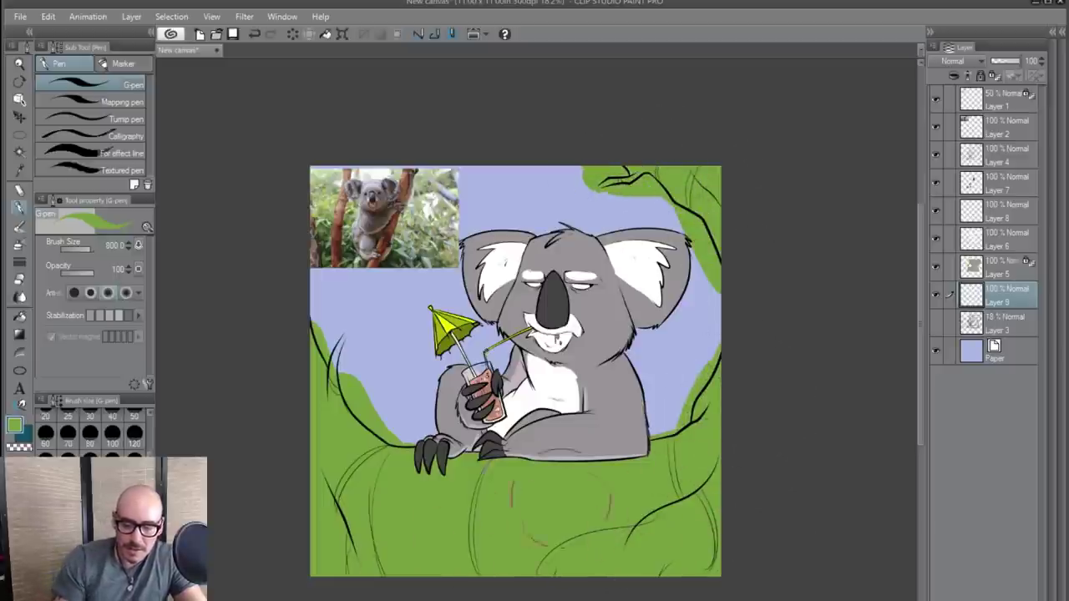
- On Layer 9, extend the green over the small twig on the left-hand branch of the picture
left_click(1006, 267)
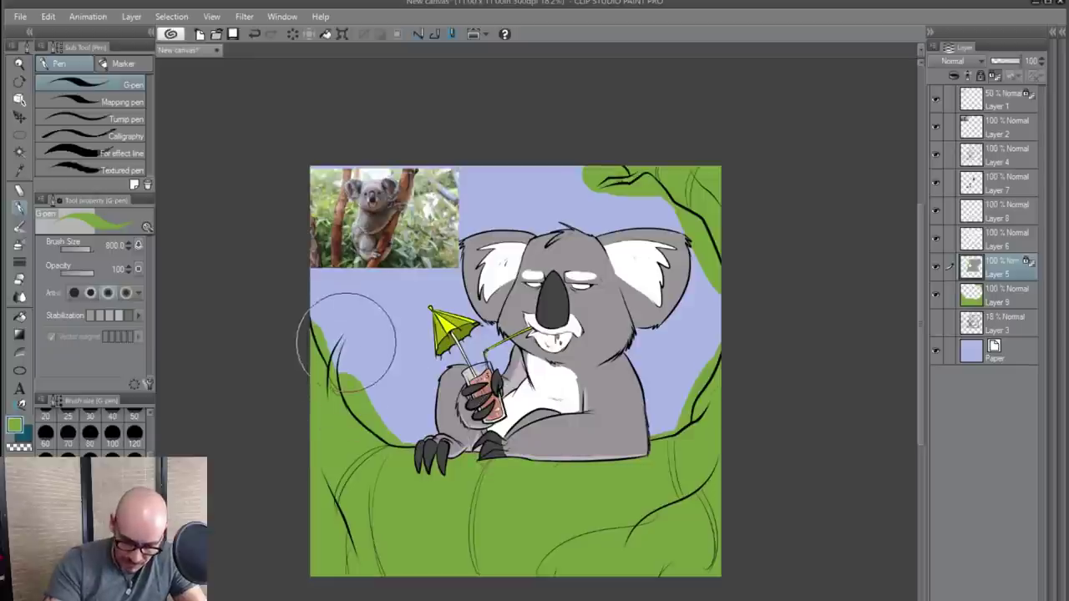
left_click(1008, 304)
left_click_drag(332, 367, 341, 345)
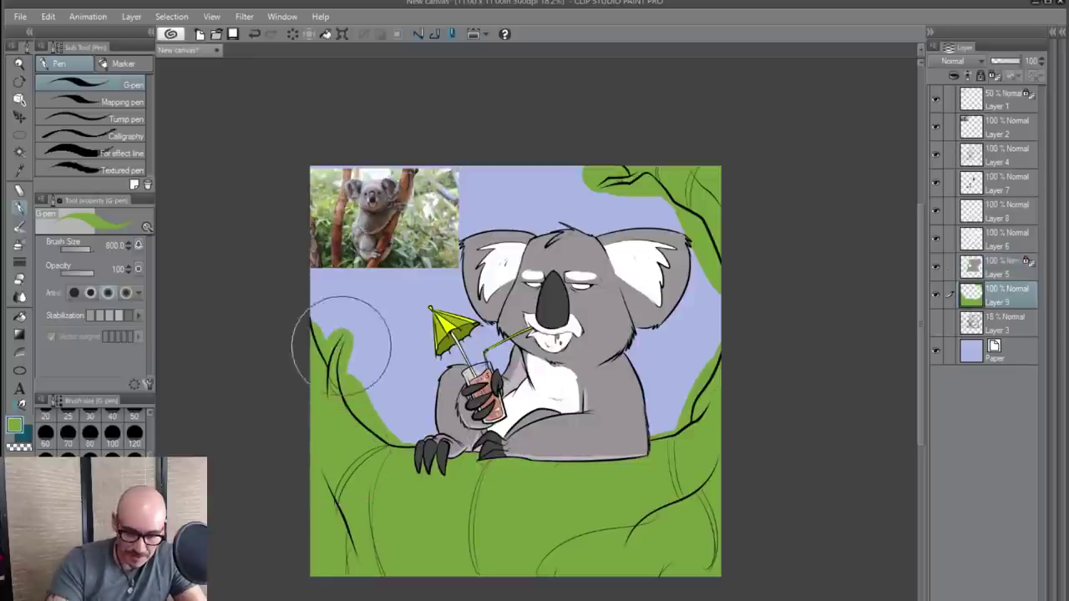
- Erase the green that spills past the outlines of the left-hand branch and its twig, up to the koala's claws
left_click_drag(444, 484, 430, 516)
scroll(430, 516, "up", 2)
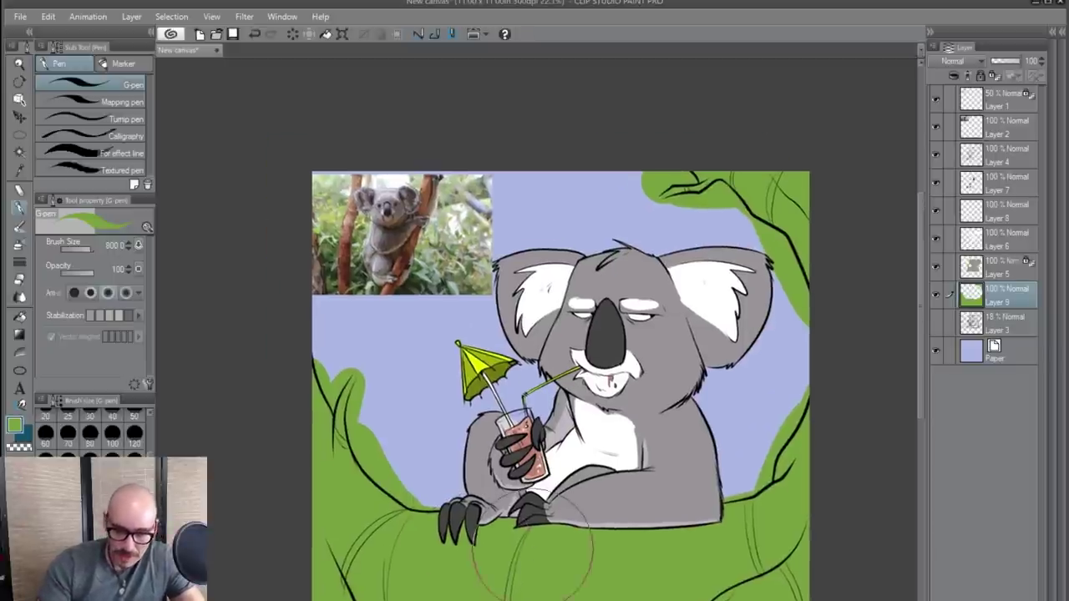
key("ctrl+plus")
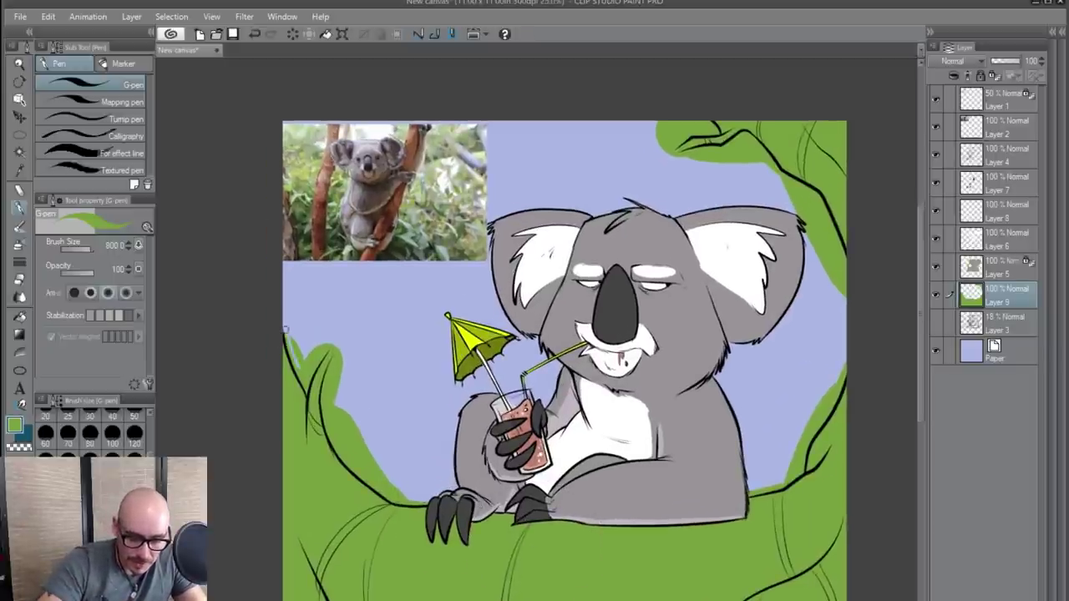
mouse_move(306, 391)
left_mouse_down()
mouse_move(312, 356)
mouse_move(328, 351)
mouse_move(303, 379)
left_mouse_up()
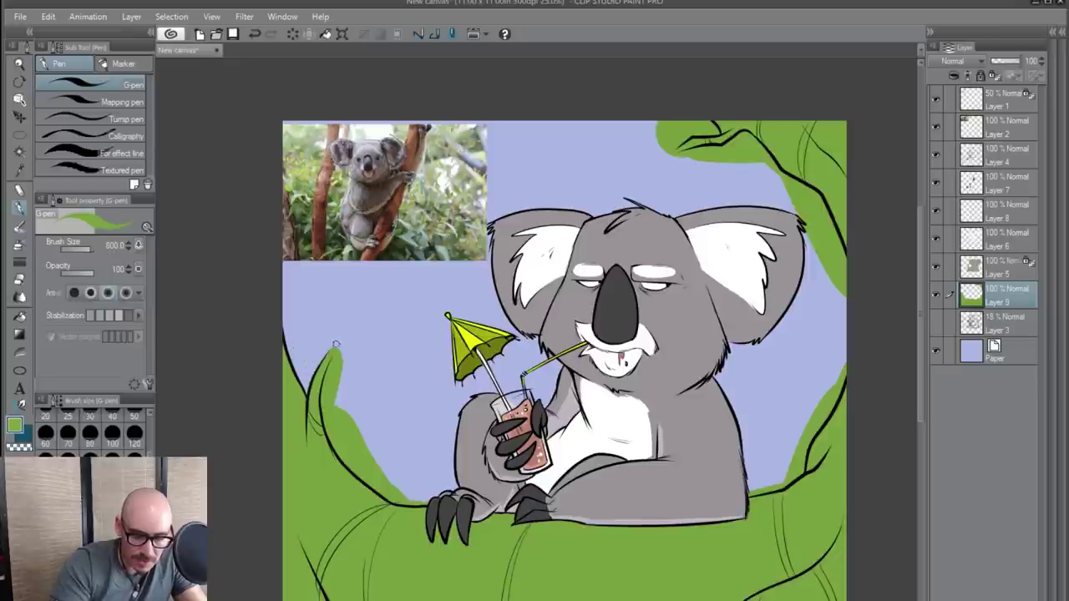
mouse_move(336, 343)
left_mouse_down()
mouse_move(325, 399)
mouse_move(333, 431)
mouse_move(377, 487)
left_mouse_up()
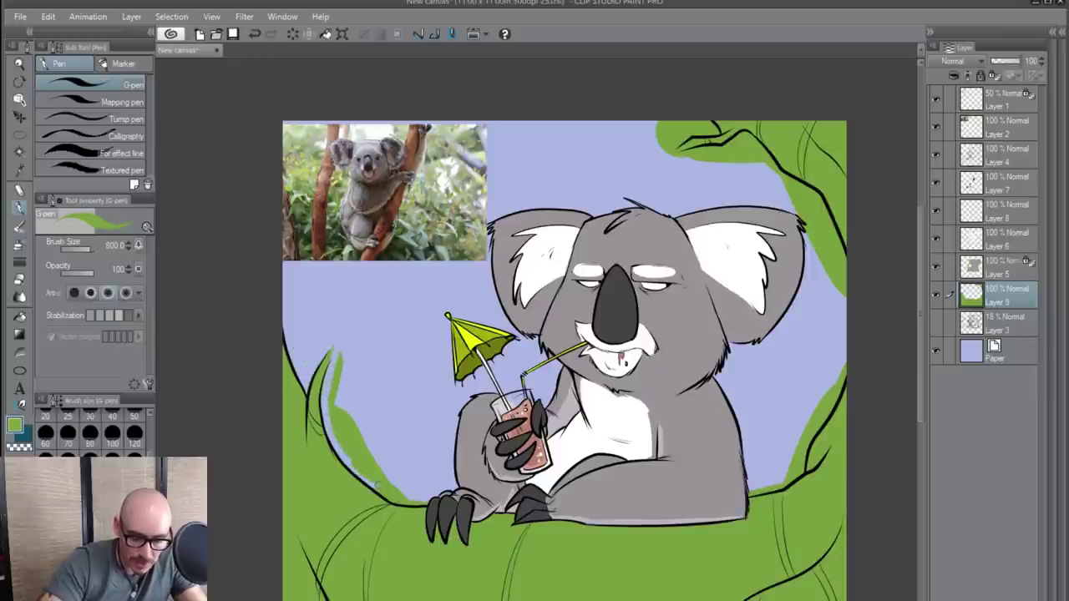
left_click_drag(327, 401, 384, 495)
left_click_drag(330, 382, 368, 472)
left_click_drag(339, 358, 356, 449)
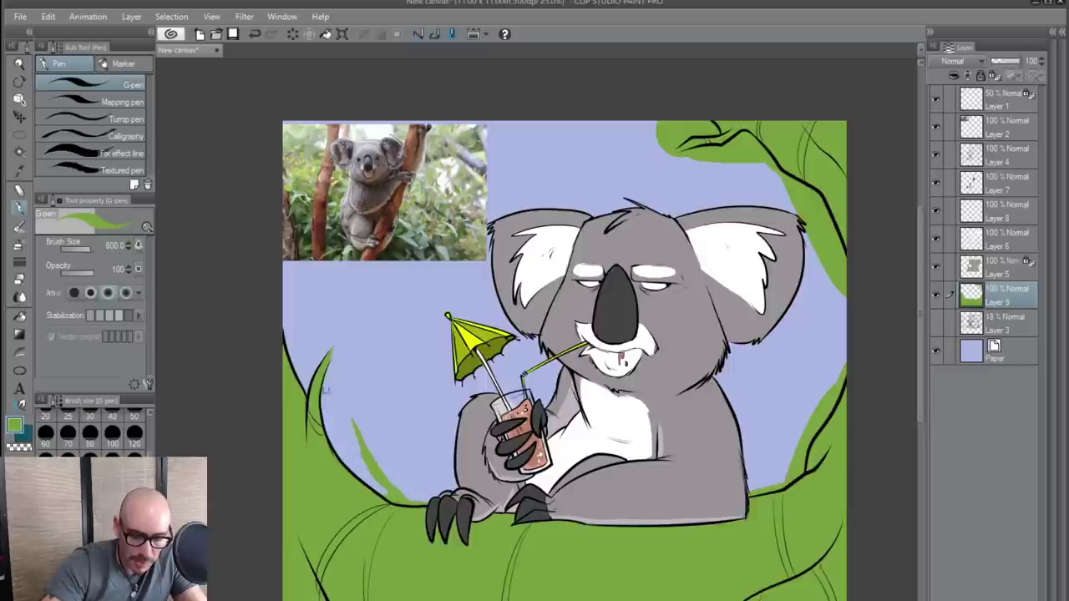
mouse_move(337, 412)
left_mouse_down()
mouse_move(384, 477)
mouse_move(365, 466)
mouse_move(372, 481)
mouse_move(430, 500)
left_mouse_up()
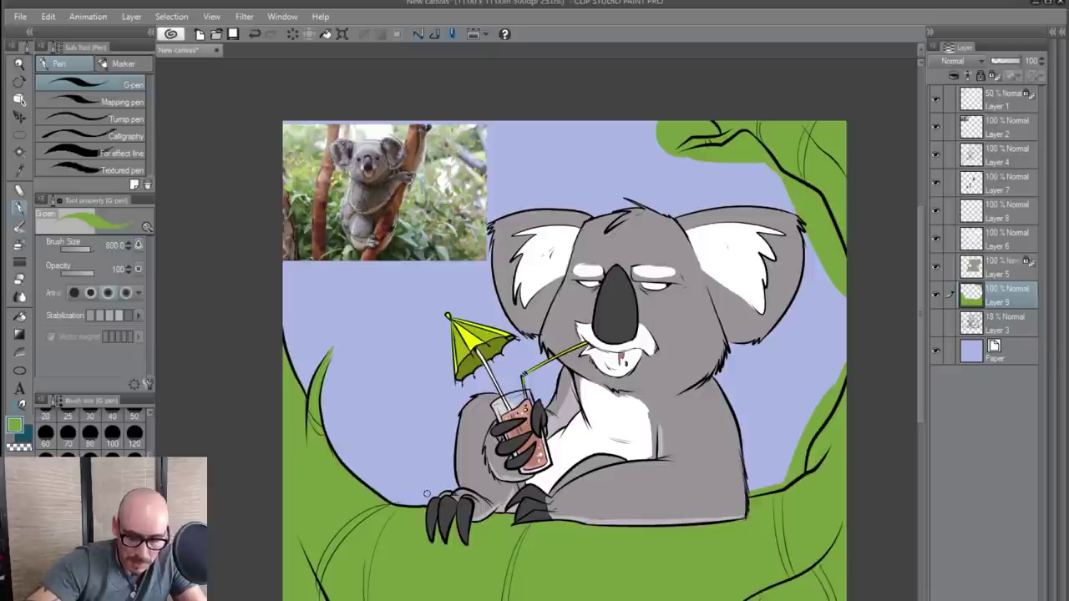
- Erase the green spilling past the lower right-hand branch beside the koala's body
left_click_drag(782, 491, 698, 497)
left_click_drag(763, 371, 719, 458)
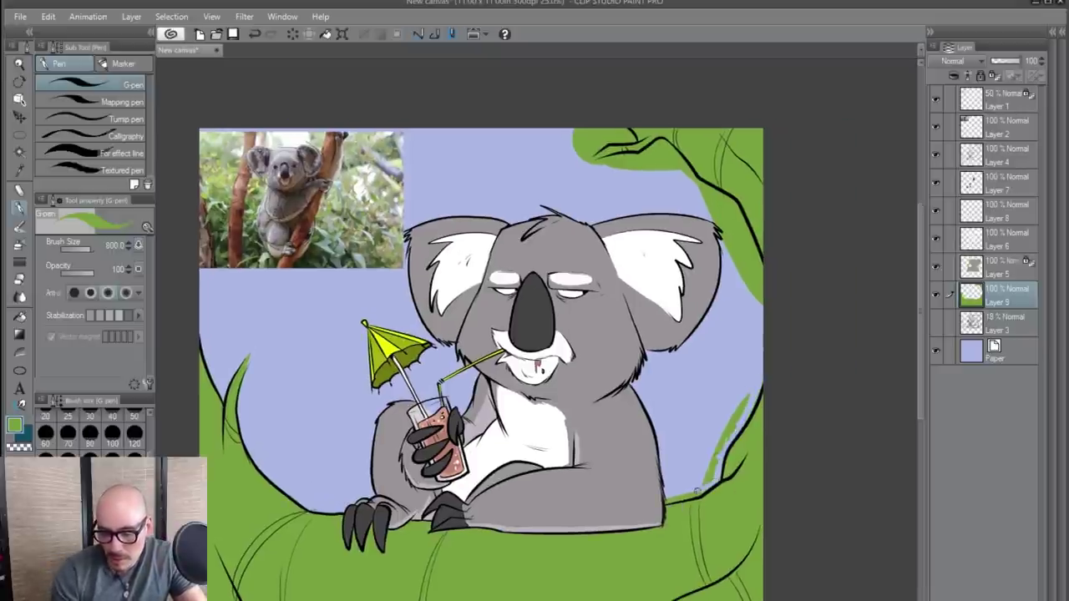
mouse_move(698, 492)
left_mouse_down()
mouse_move(668, 499)
mouse_move(716, 473)
mouse_move(700, 577)
left_mouse_up()
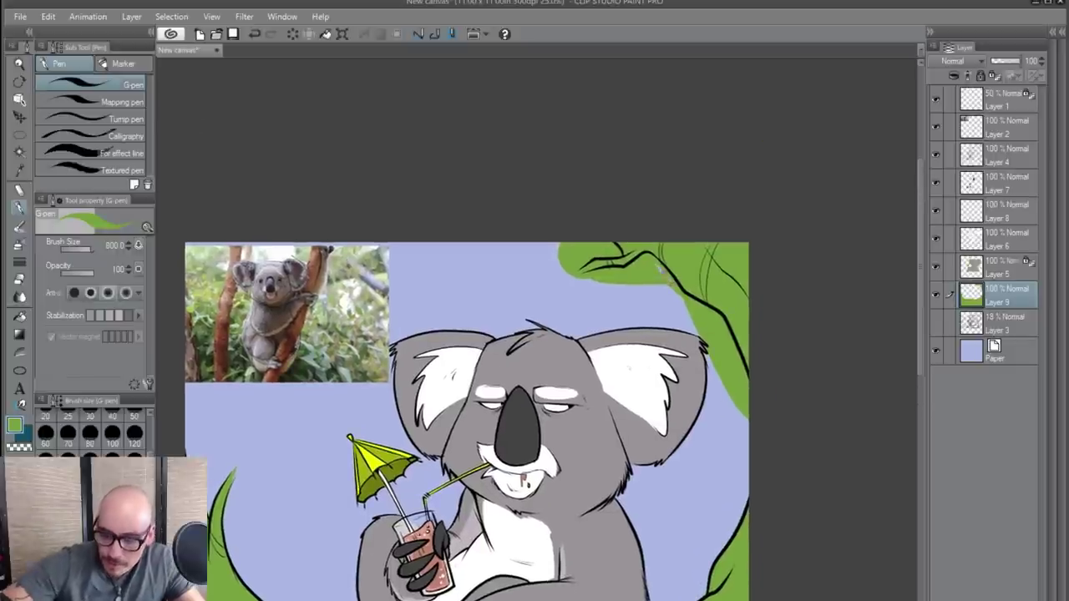
- Erase the excess green around the upper-right trunk, its branch and the twig tip
mouse_move(683, 296)
left_mouse_down()
mouse_move(732, 342)
mouse_move(742, 399)
mouse_move(689, 311)
mouse_move(713, 320)
mouse_move(698, 331)
mouse_move(699, 322)
mouse_move(721, 371)
left_mouse_up()
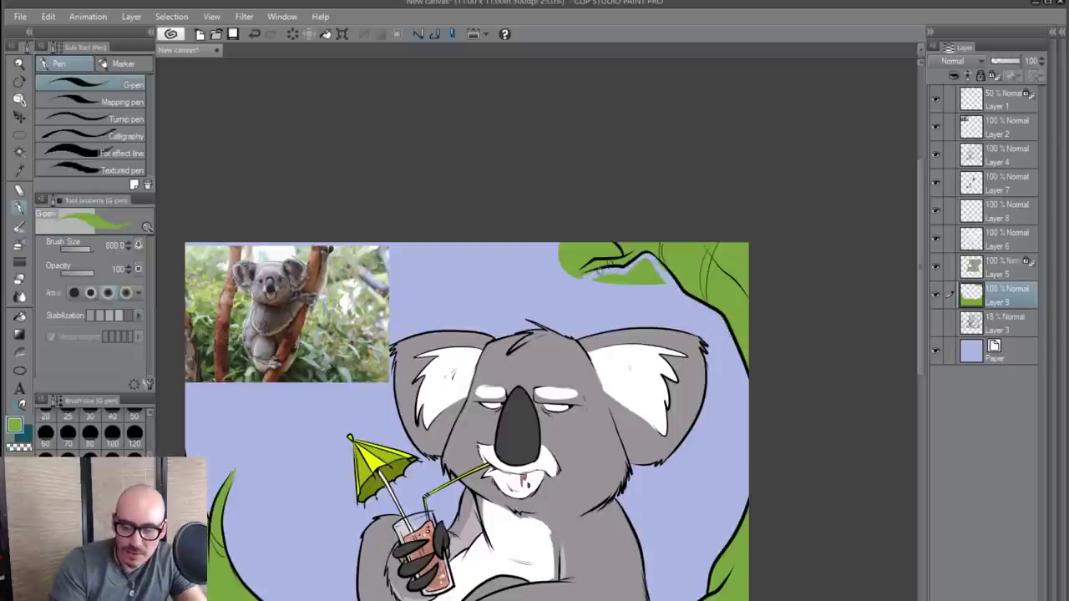
mouse_move(601, 274)
left_mouse_down()
mouse_move(635, 274)
mouse_move(643, 286)
left_mouse_up()
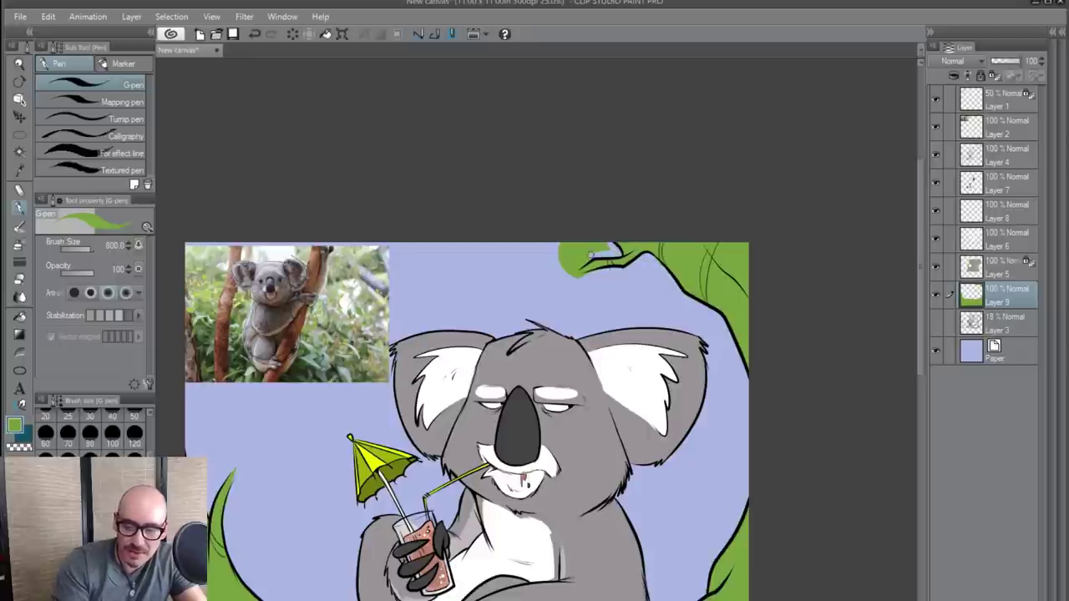
mouse_move(591, 255)
left_mouse_down()
mouse_move(562, 271)
mouse_move(571, 247)
left_mouse_up()
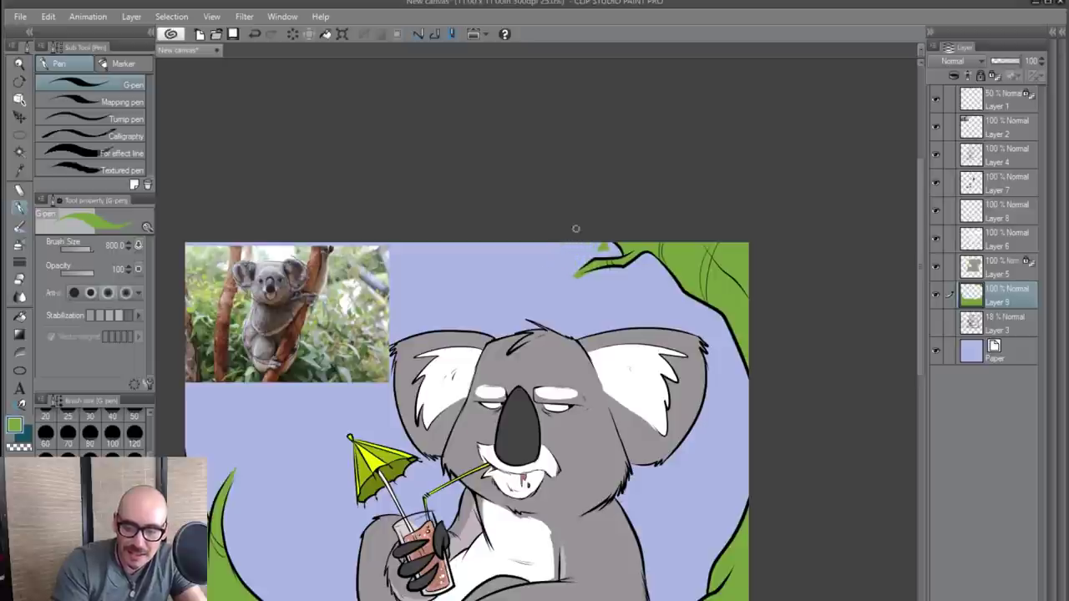
- Set the drawing color to mint green with the Textured pen, and hide the reference photo and its sketch on Layers 2 and 1
left_click_drag(665, 433, 671, 397)
left_click_drag(672, 477, 686, 431)
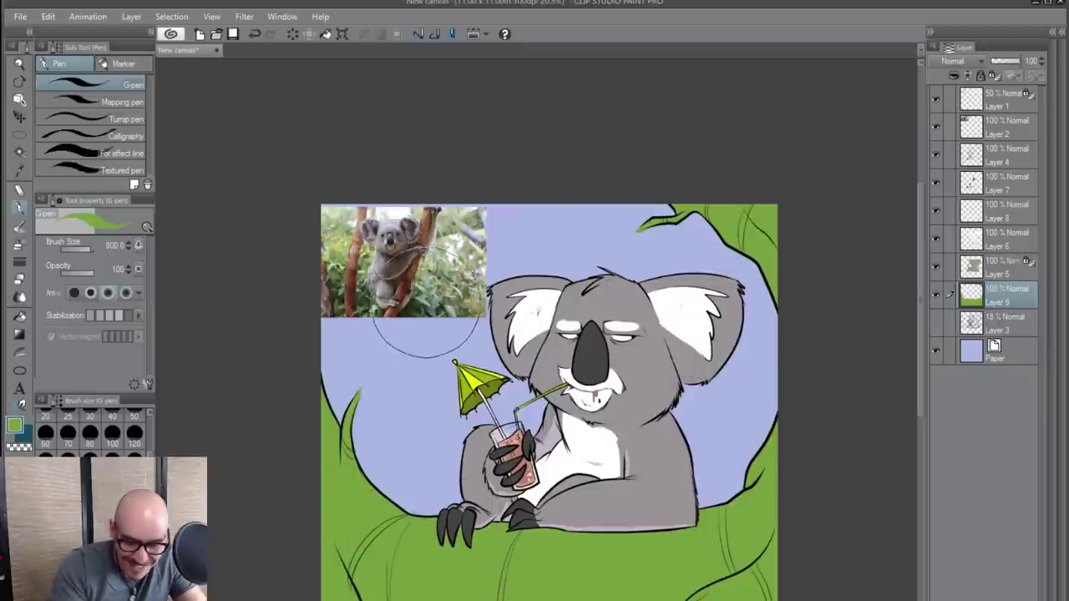
left_click(412, 322, "alt")
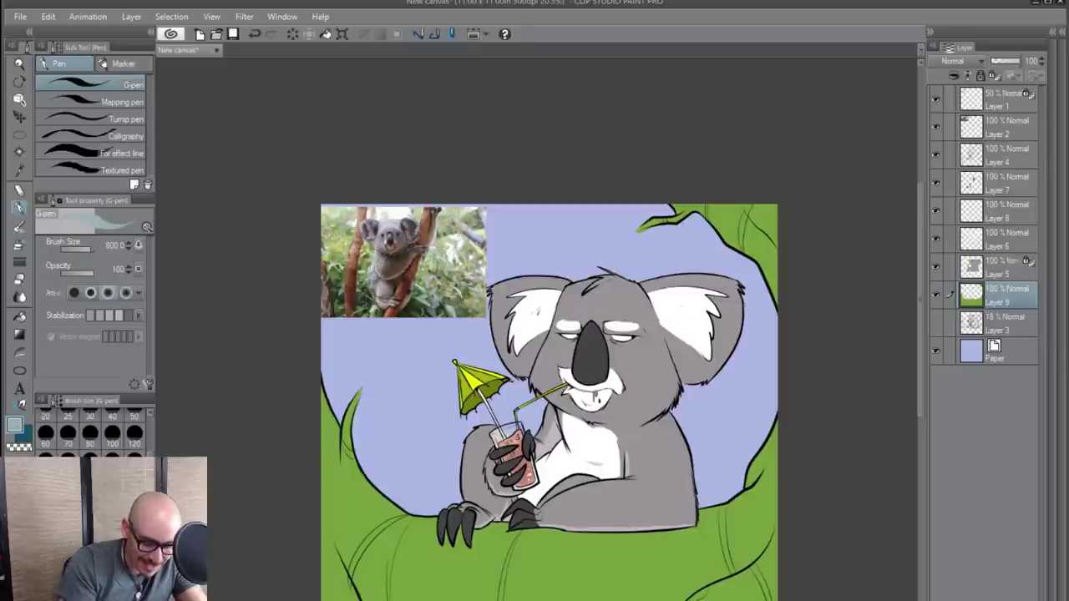
left_click(96, 527)
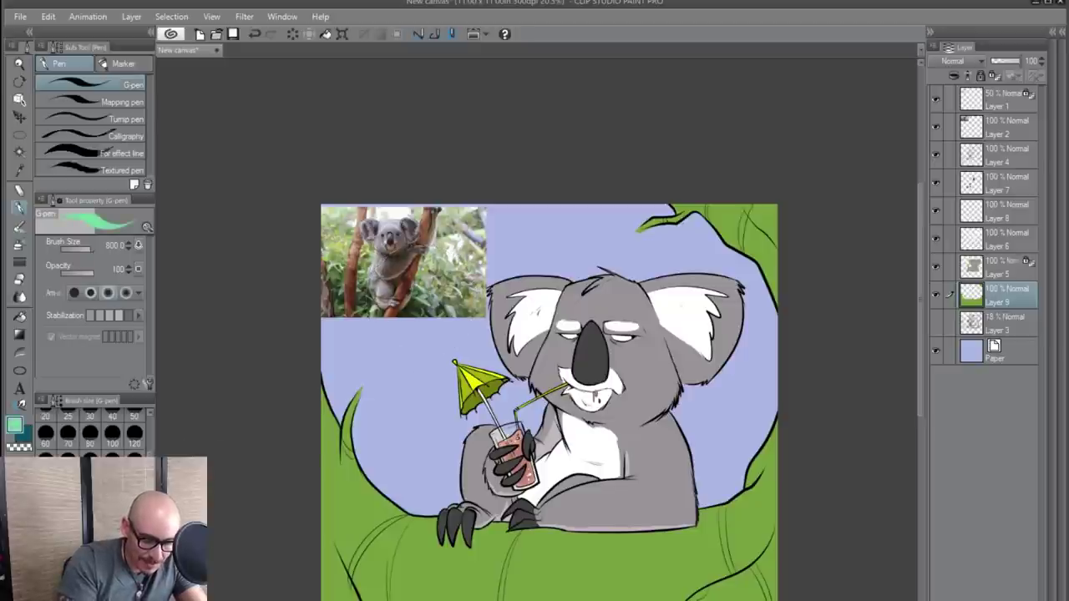
left_click(92, 170)
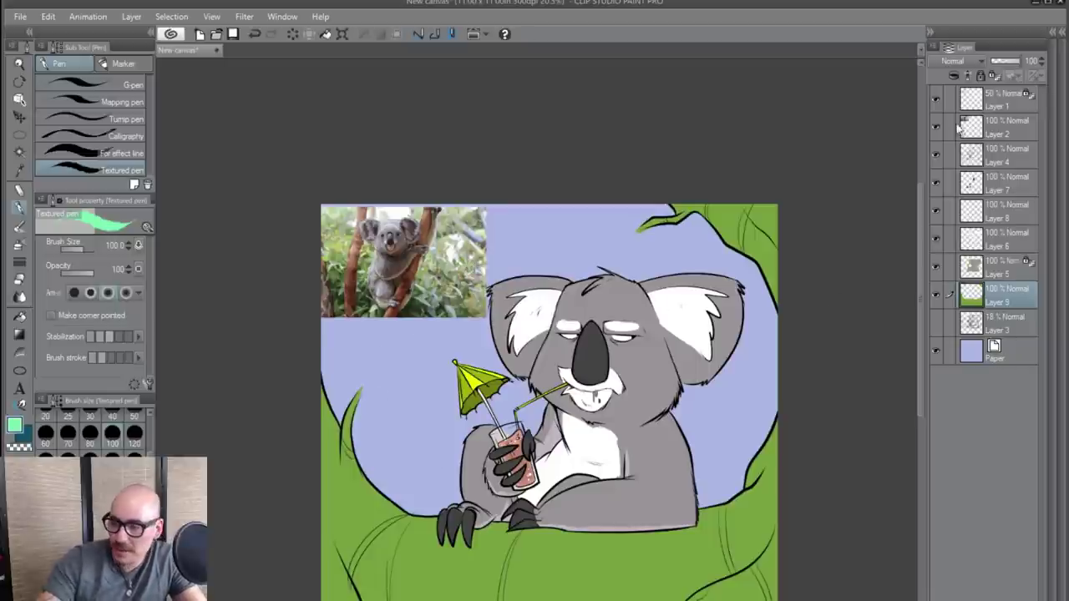
left_click(937, 127)
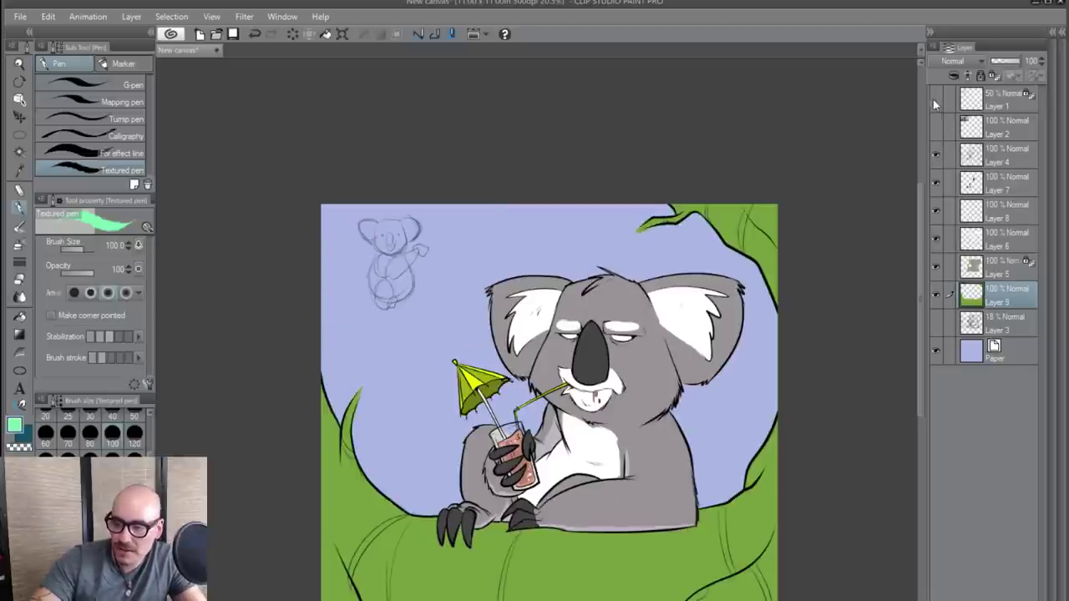
left_click(935, 99)
- Paint a rough mint-green leaf clump around the tip of the left-hand twig
mouse_move(357, 370)
left_mouse_down()
mouse_move(365, 401)
mouse_move(382, 410)
left_mouse_up()
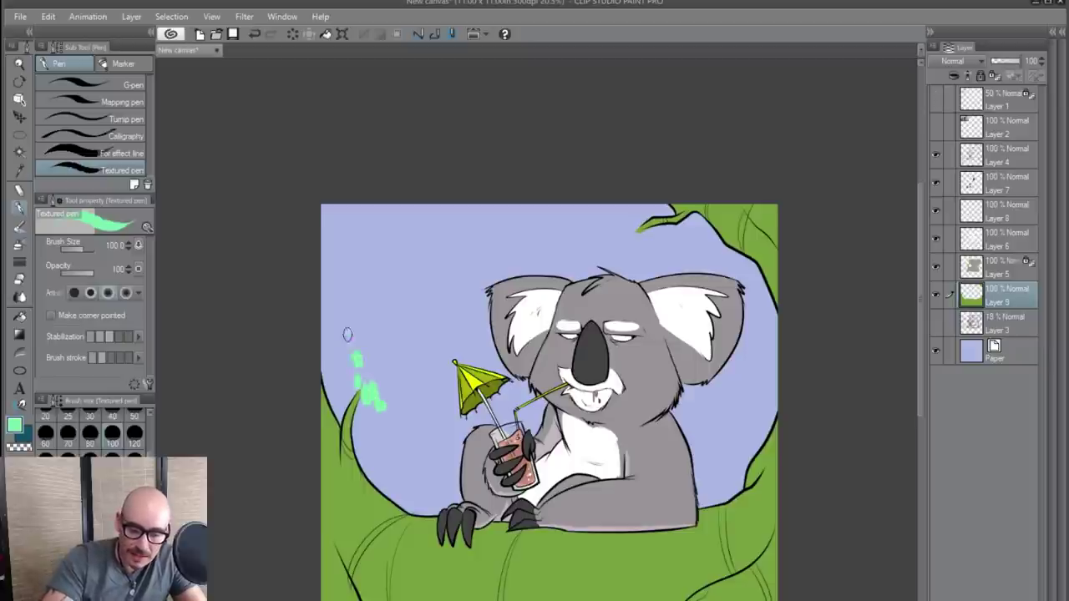
left_click_drag(348, 333, 357, 365)
left_click_drag(373, 404, 389, 438)
mouse_move(370, 368)
left_mouse_down()
mouse_move(340, 356)
mouse_move(337, 371)
mouse_move(376, 431)
mouse_move(326, 334)
mouse_move(380, 409)
mouse_move(380, 341)
left_mouse_up()
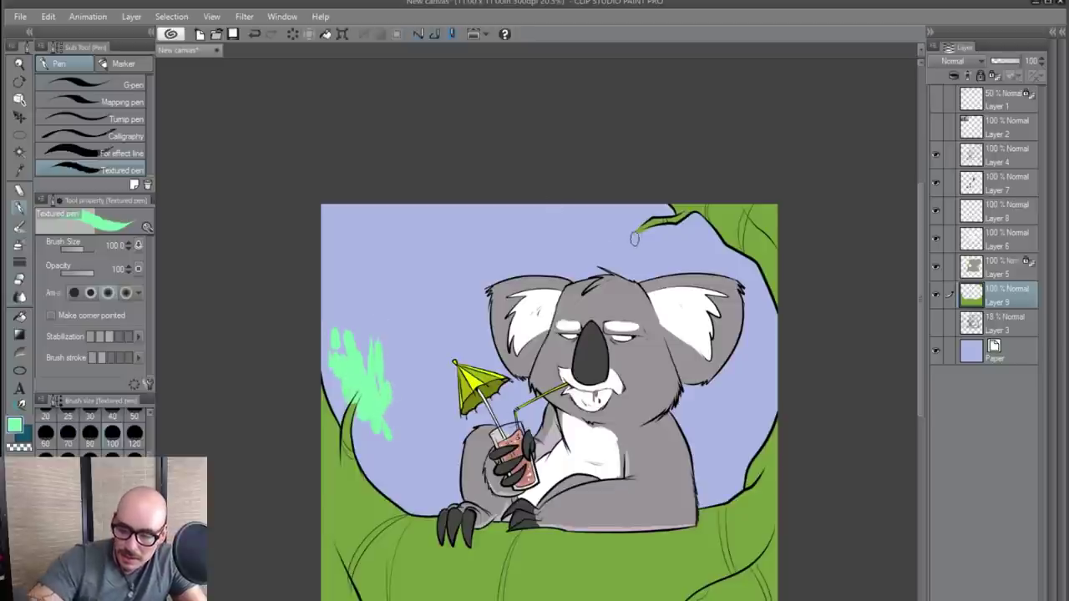
- Paint a ragged band of mint-green foliage across the canvas's upper edge to the upper-right twig, and fill its gaps
mouse_move(634, 239)
left_mouse_down()
mouse_move(630, 250)
mouse_move(651, 252)
mouse_move(643, 225)
mouse_move(661, 247)
left_mouse_up()
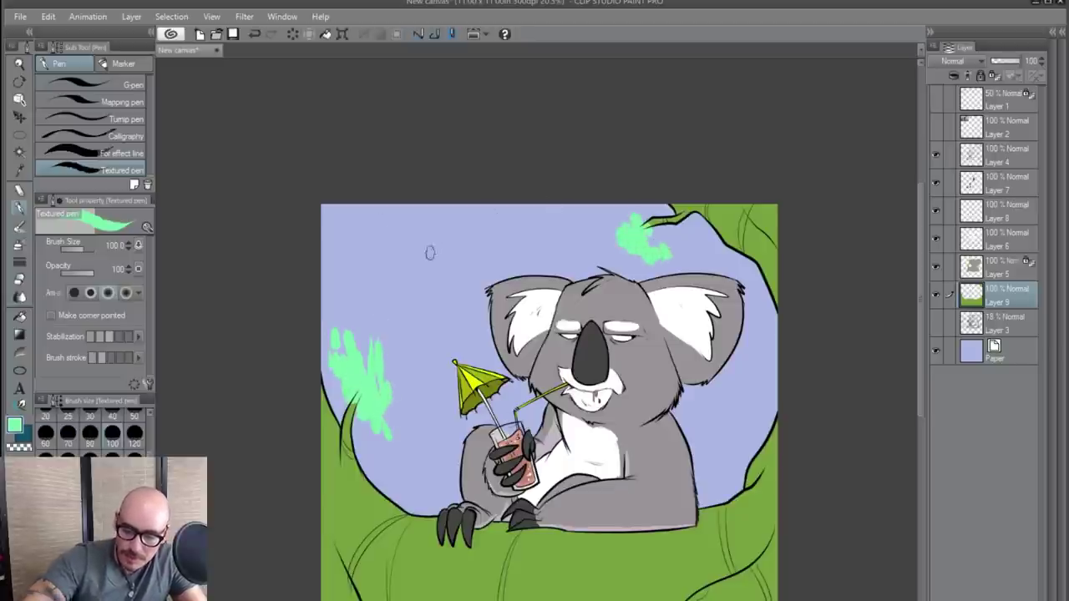
mouse_move(327, 213)
left_mouse_down()
mouse_move(400, 248)
mouse_move(379, 203)
mouse_move(419, 227)
mouse_move(433, 215)
mouse_move(477, 255)
mouse_move(472, 203)
mouse_move(510, 230)
mouse_move(527, 205)
mouse_move(572, 244)
mouse_move(575, 195)
mouse_move(610, 215)
mouse_move(628, 194)
left_mouse_up()
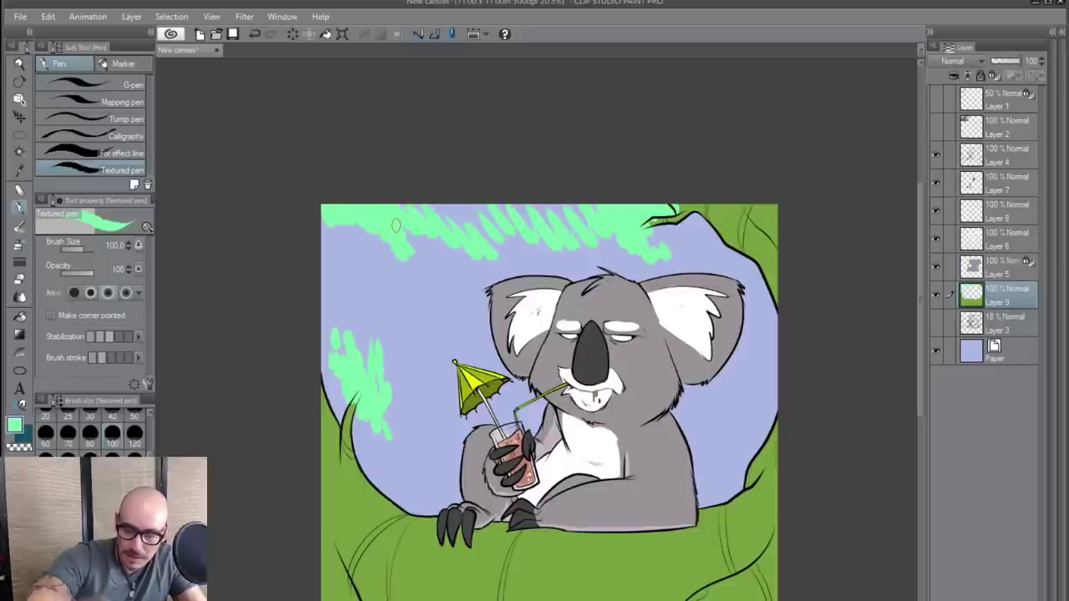
mouse_move(382, 215)
left_mouse_down()
mouse_move(552, 208)
mouse_move(470, 217)
mouse_move(507, 204)
mouse_move(542, 219)
left_mouse_up()
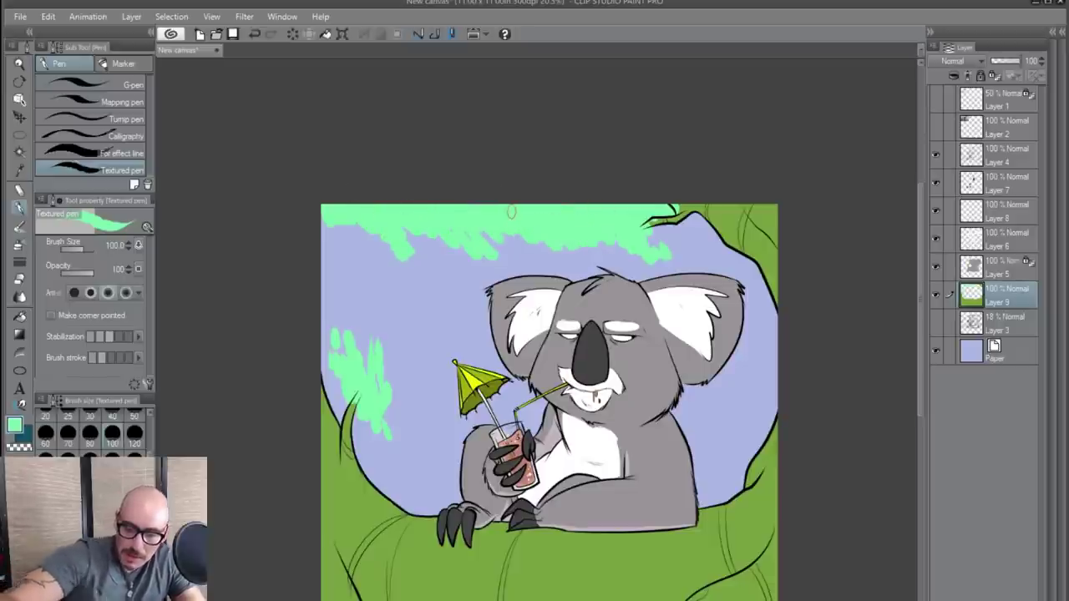
- Paint mint-green foliage along the inside of the upper-right trunk, and fill out the left-hand leaf clump
mouse_move(752, 279)
left_mouse_down()
mouse_move(776, 323)
mouse_move(773, 354)
mouse_move(750, 281)
mouse_move(735, 266)
mouse_move(746, 266)
mouse_move(733, 254)
mouse_move(739, 262)
mouse_move(708, 259)
mouse_move(755, 300)
mouse_move(770, 361)
left_mouse_up()
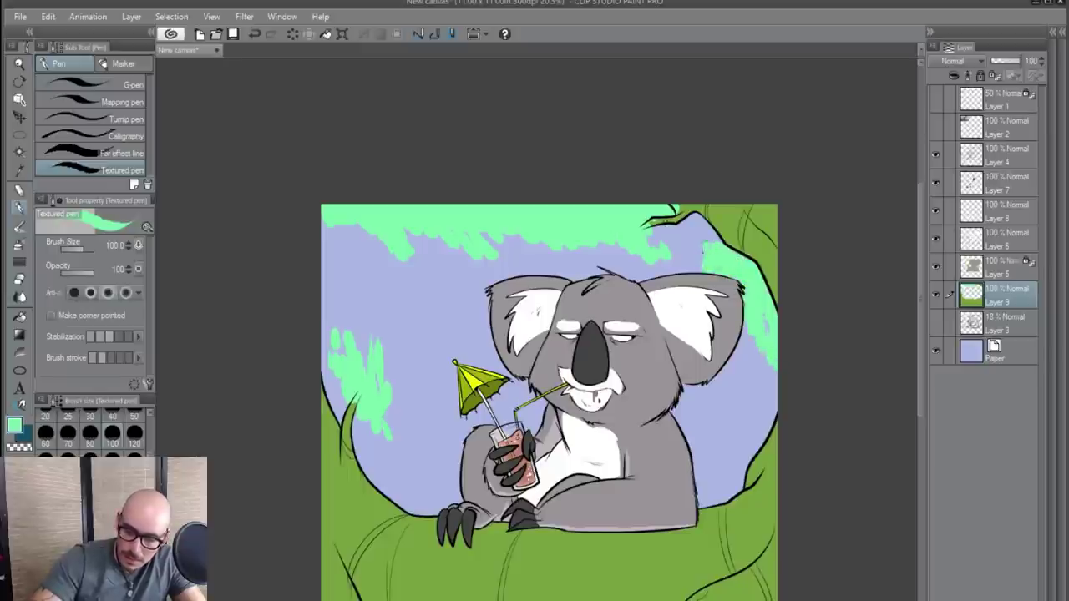
mouse_move(697, 223)
left_mouse_down()
mouse_move(653, 246)
mouse_move(695, 251)
mouse_move(690, 226)
left_mouse_up()
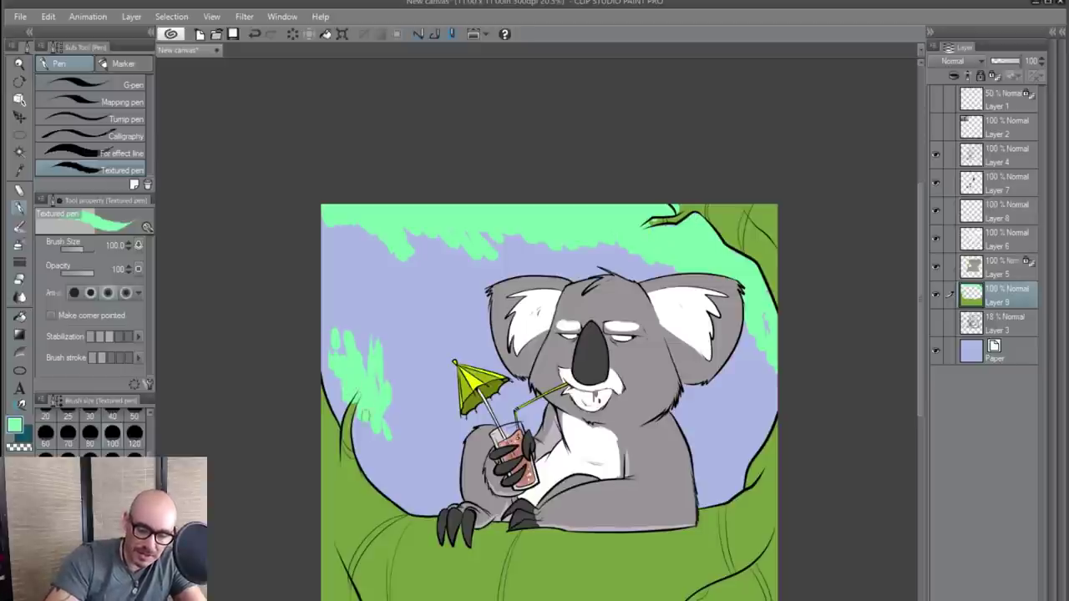
mouse_move(365, 415)
left_mouse_down()
mouse_move(398, 412)
mouse_move(380, 411)
mouse_move(361, 337)
mouse_move(349, 369)
mouse_move(326, 355)
mouse_move(327, 325)
left_mouse_up()
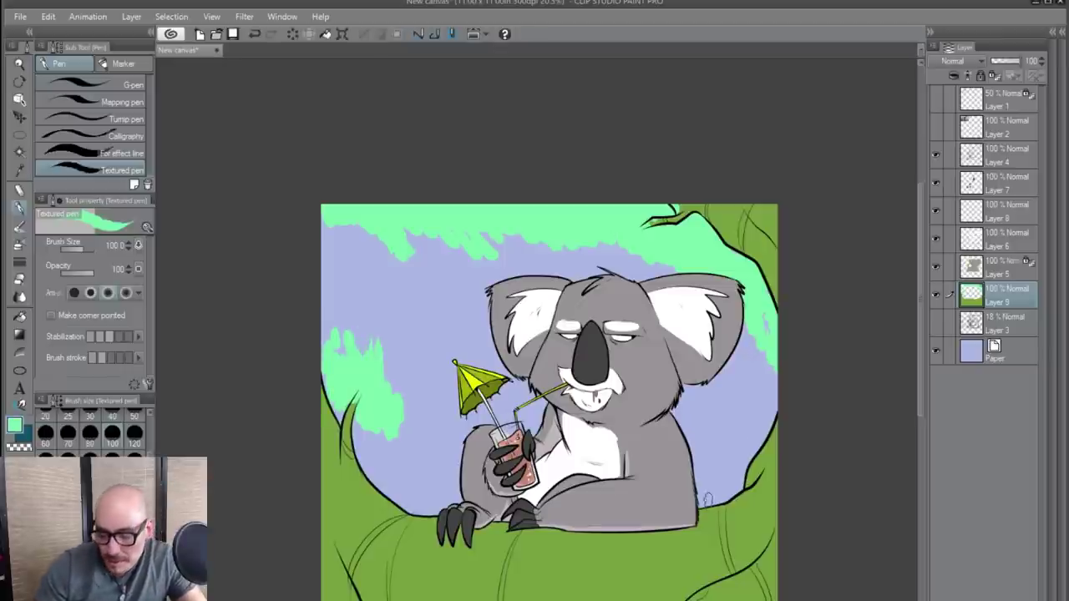
- Paint a mint-green leaf clump beside the lower right-hand branch, then sample the branch green and touch up its edge
mouse_move(707, 506)
left_mouse_down()
mouse_move(742, 429)
mouse_move(752, 435)
mouse_move(735, 481)
mouse_move(704, 494)
mouse_move(744, 460)
mouse_move(733, 482)
left_mouse_up()
key("ctrl+z")
left_click(747, 512, "alt")
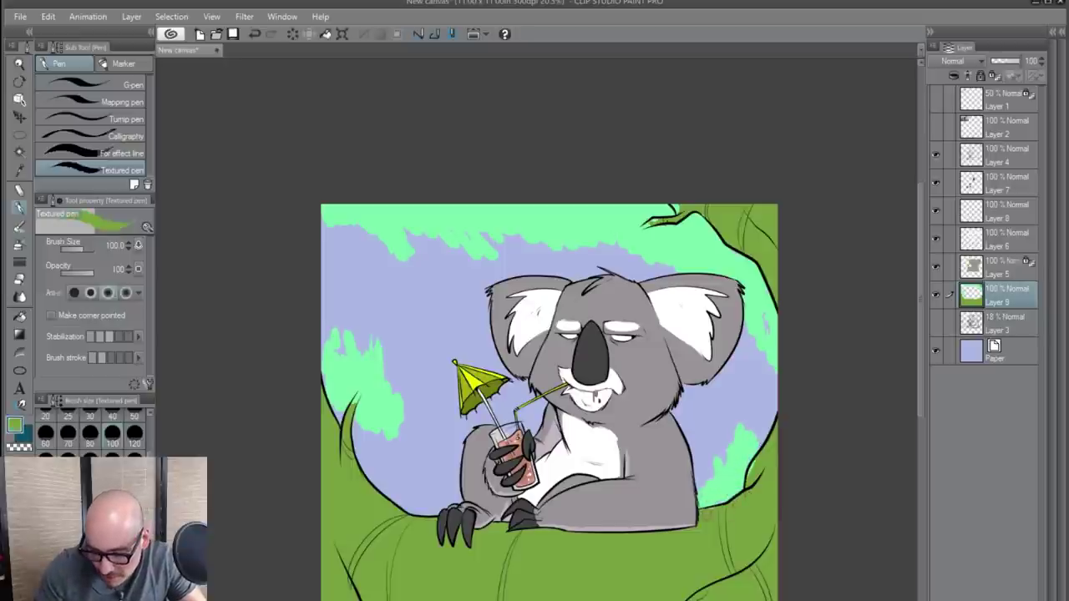
left_click_drag(753, 456, 746, 485)
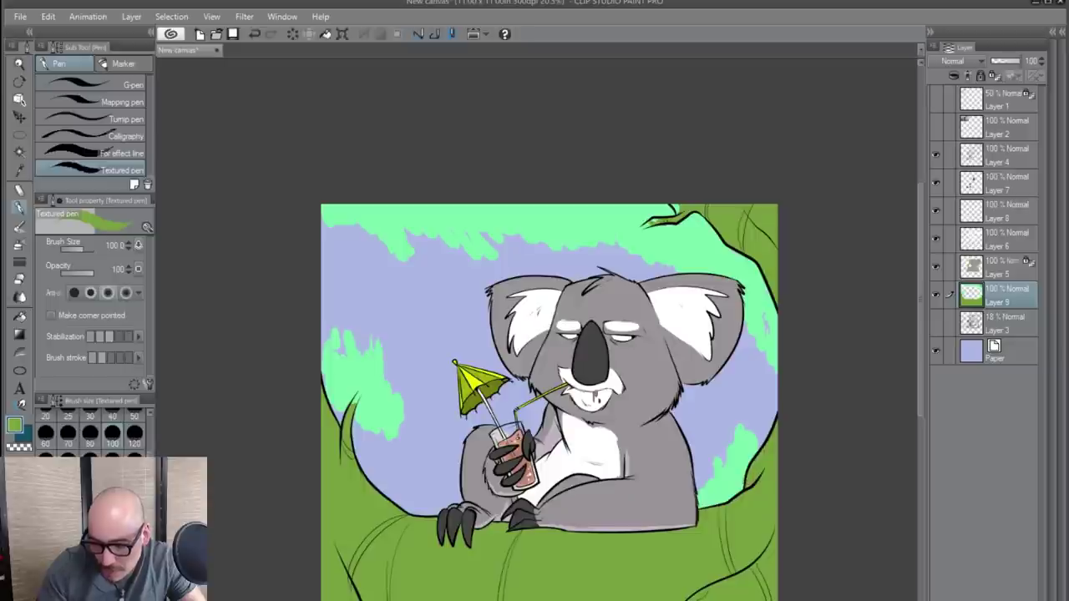
- Sample the mint to extend the foliage near the upper-left corner, then sample the branch green and repaint the upper-right twig
left_click(732, 262, "alt")
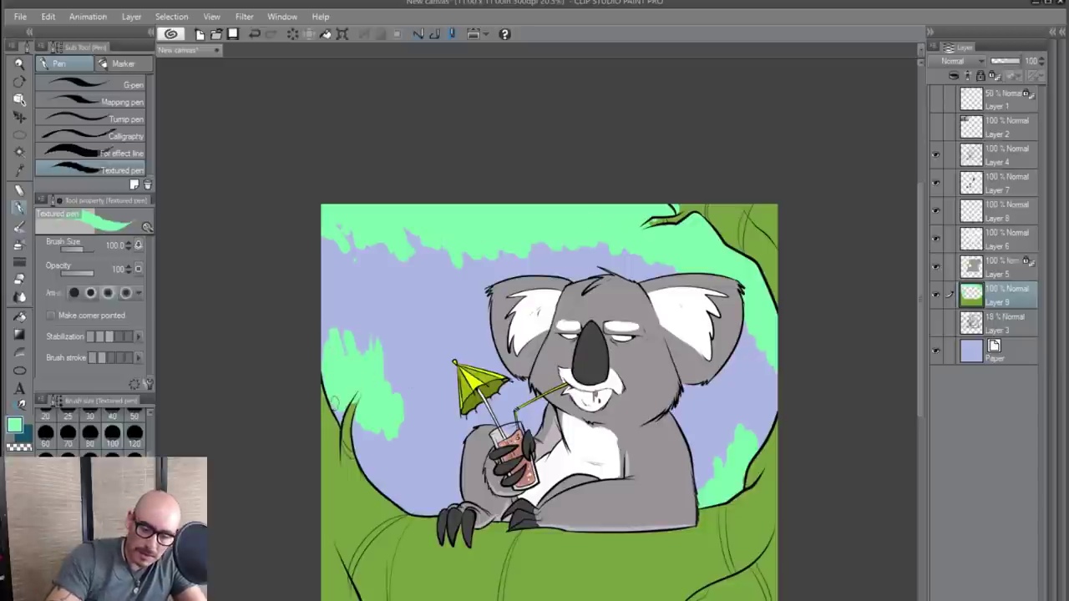
left_click(676, 209, "alt")
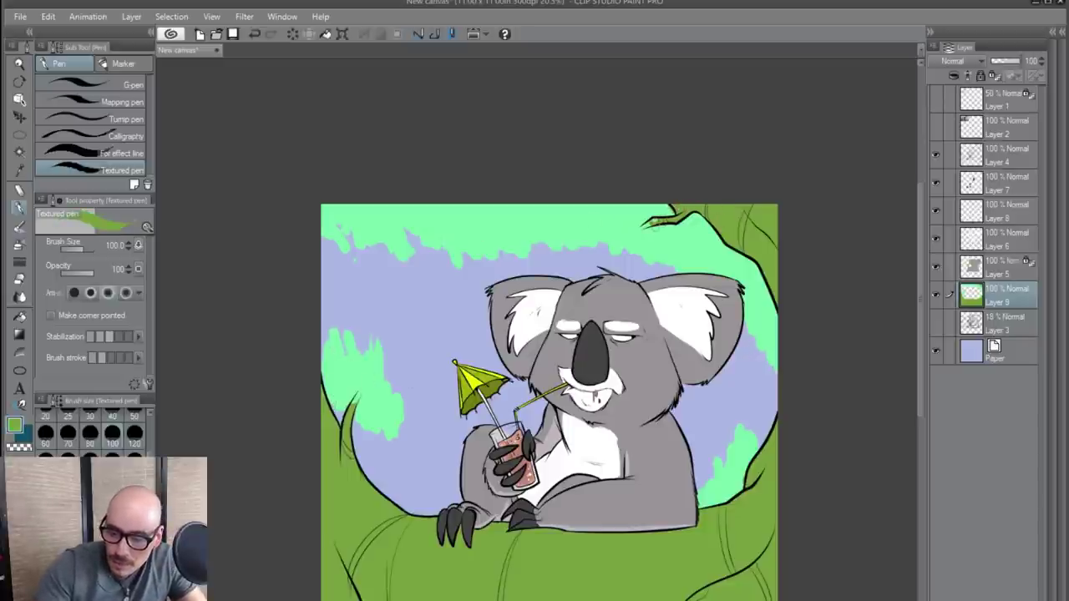
left_click_drag(655, 221, 648, 218)
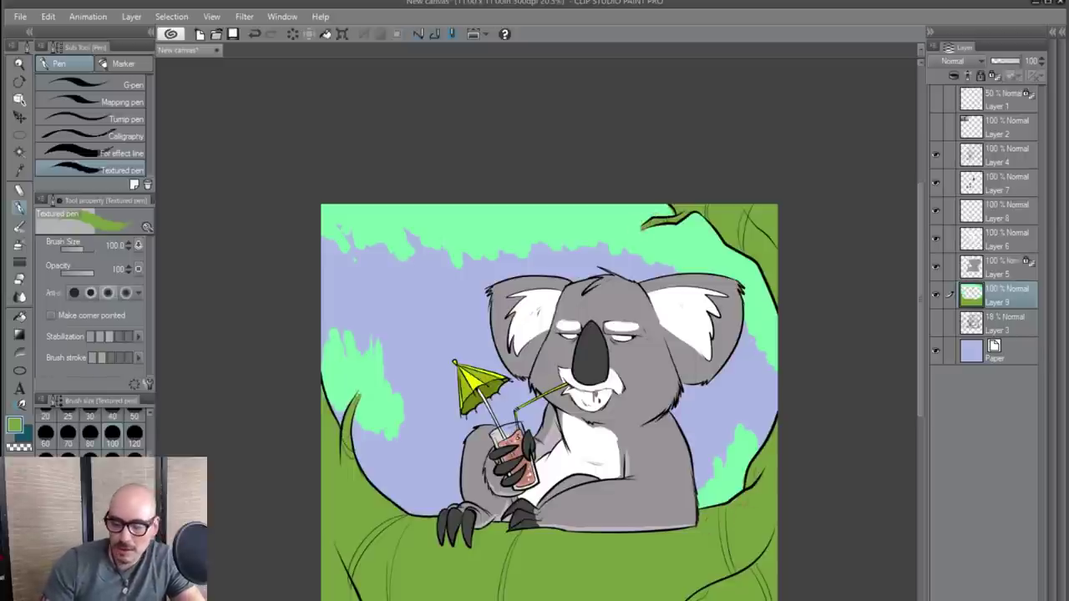
- Sample the mint color and auto-select all the mint foliage areas, using the selection for referred layers
left_click(746, 477, "alt")
scroll(746, 477, "down", 1)
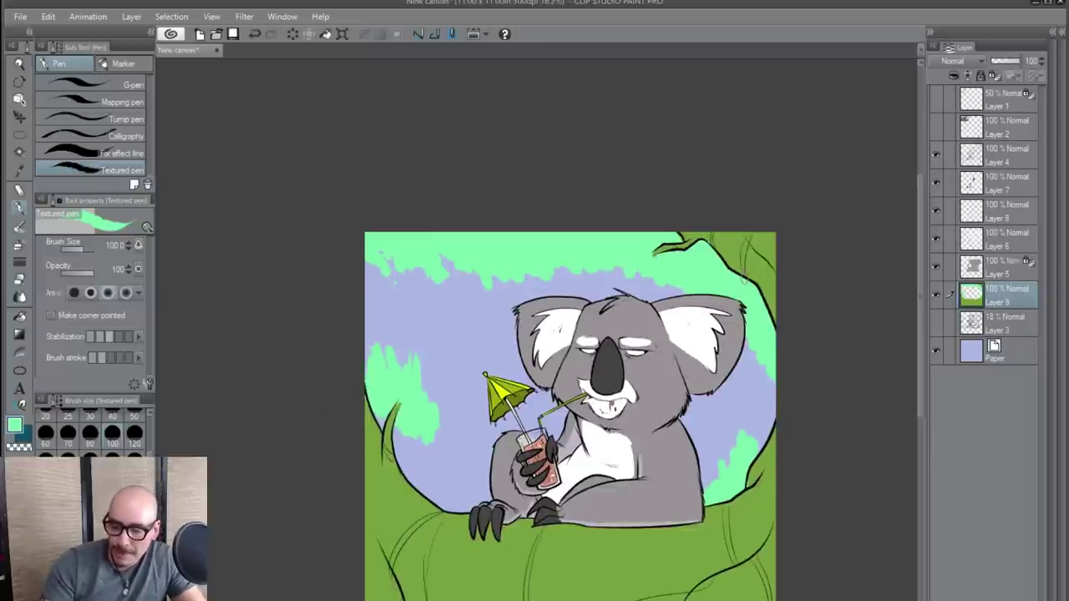
left_click(20, 151)
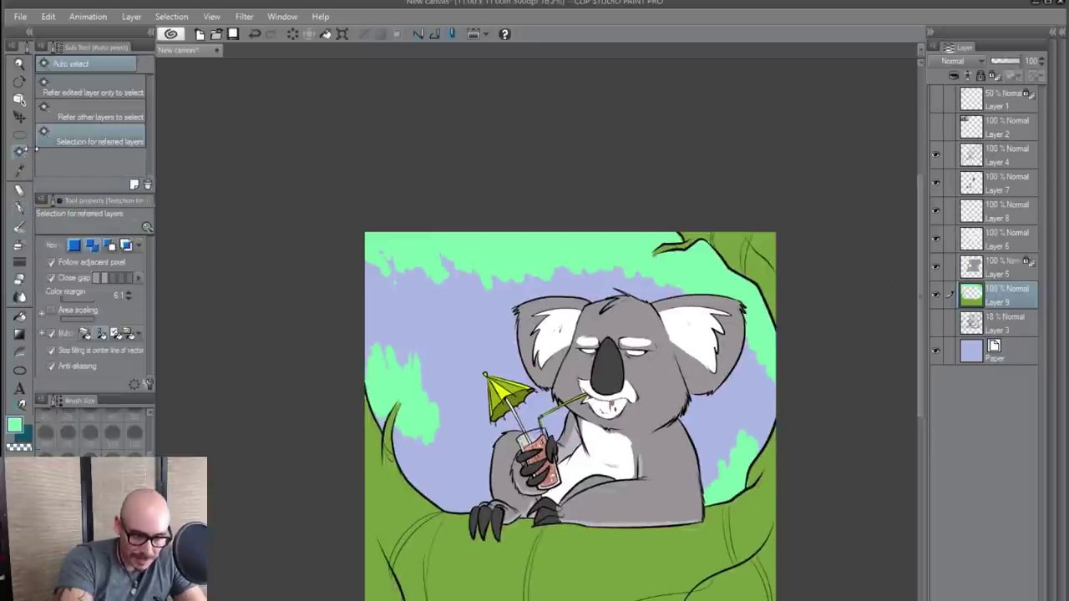
left_click(422, 248)
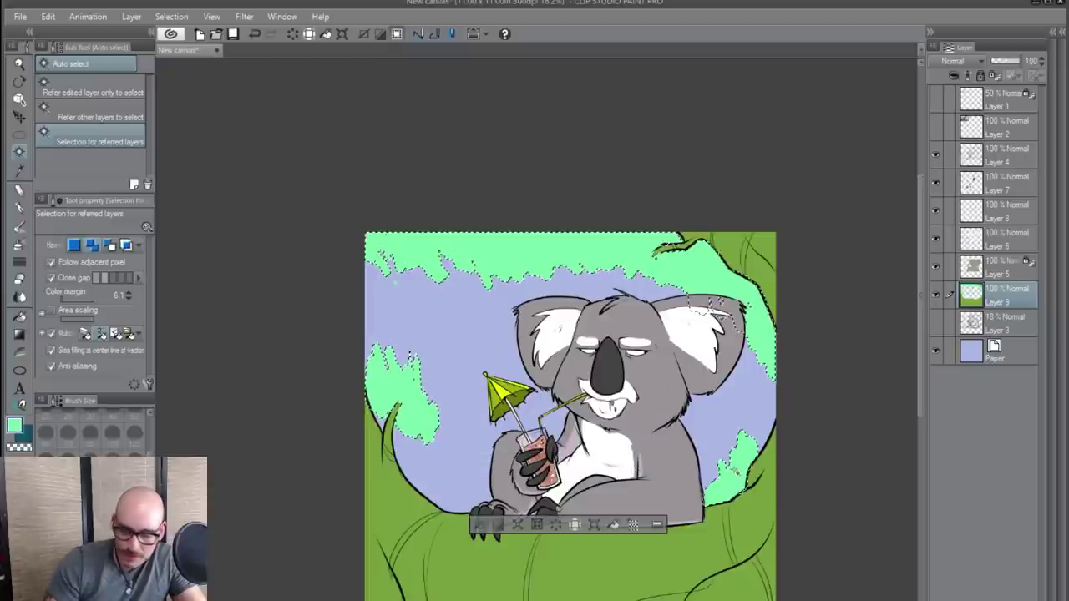
- Set up the Textured pen with a darker green, 39 opacity and a brush size of 250
left_click(20, 209)
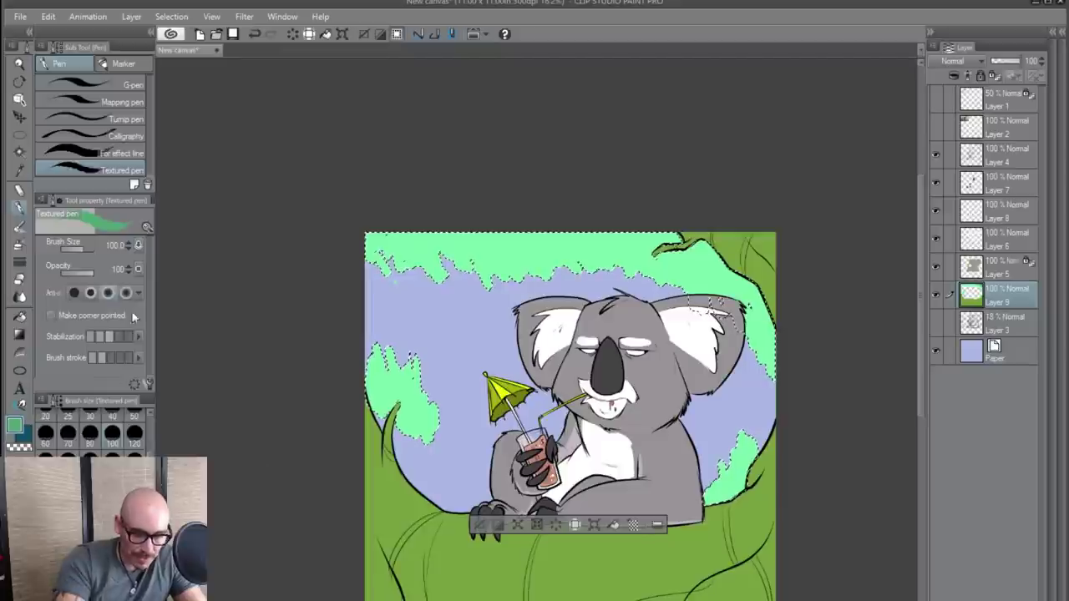
left_click_drag(92, 271, 73, 269)
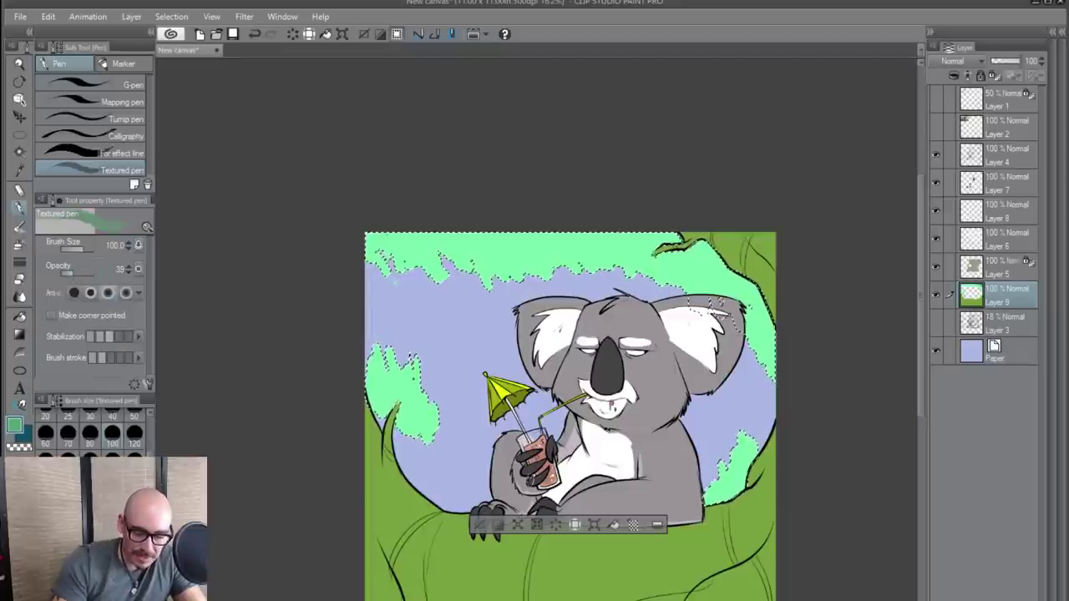
key("bracketright")
key("bracketright")
key("bracketright")
key("bracketright")
key("bracketright")
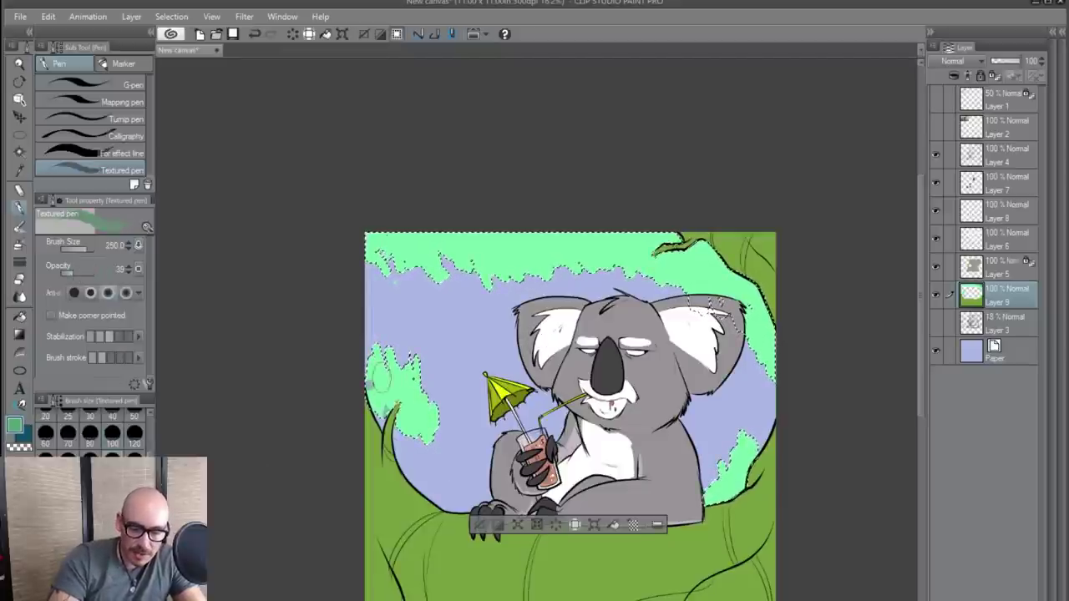
left_click(109, 518)
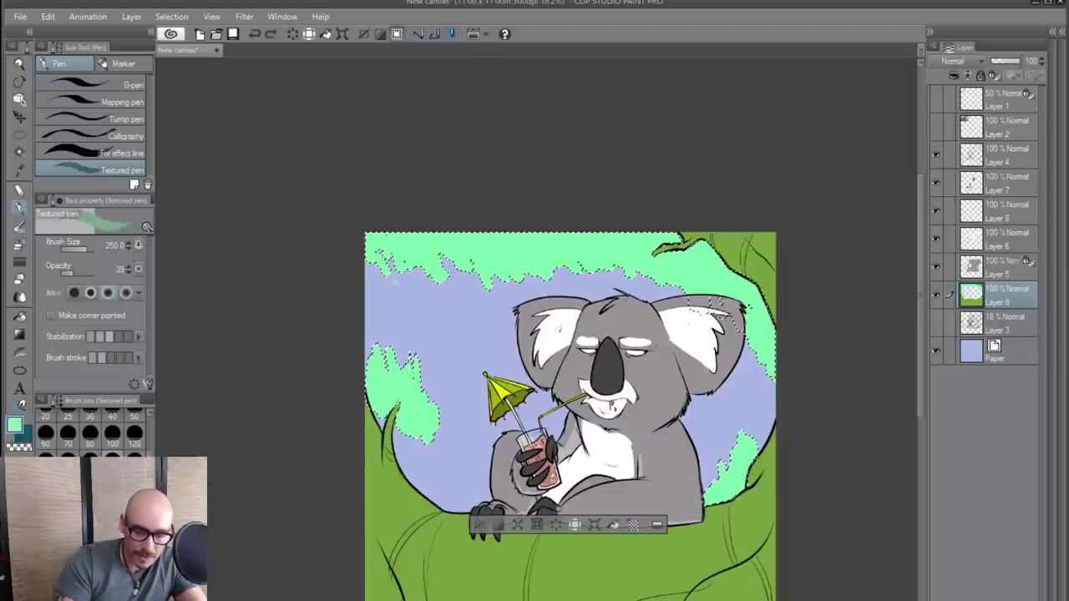
left_click(109, 535)
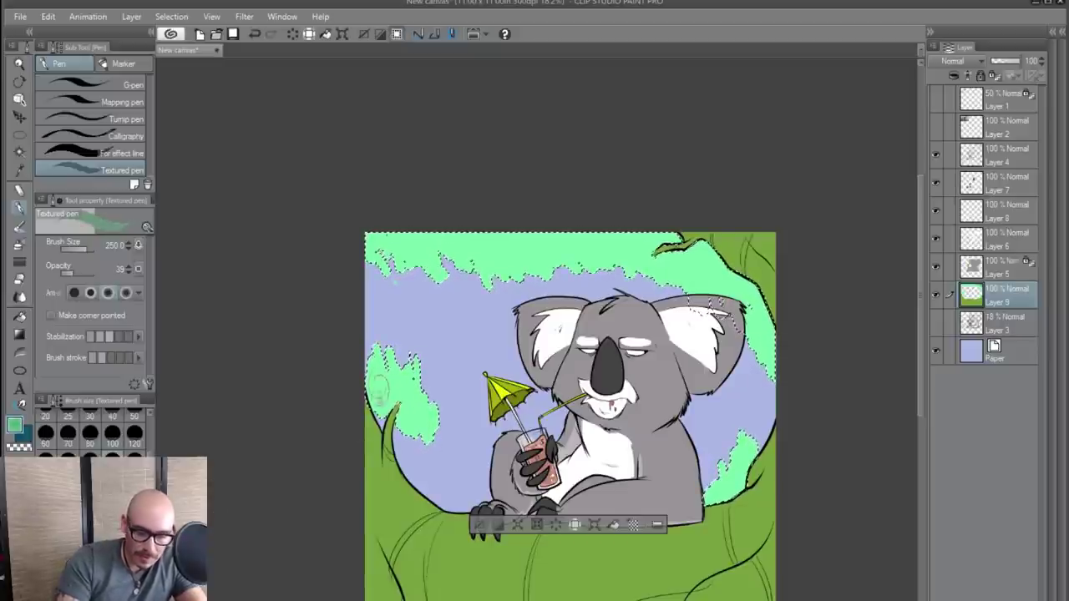
- Paint translucent shading inside the selected foliage: the left-hand clump's base, the band's upper edge, and the areas along the right-hand trunk and lower clump
left_click_drag(406, 410, 420, 419)
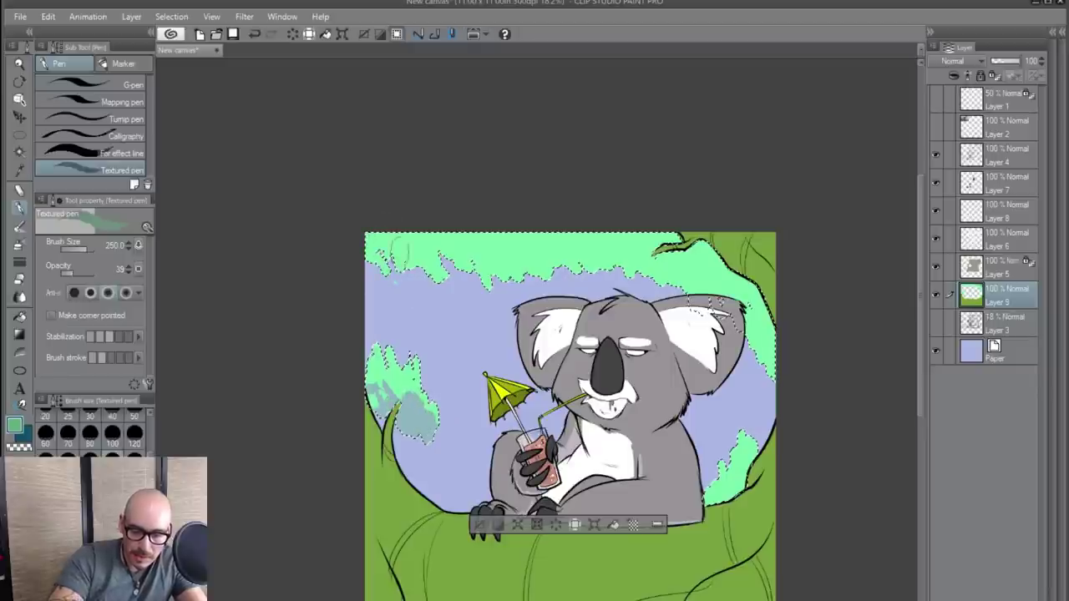
mouse_move(401, 250)
left_mouse_down()
mouse_move(428, 273)
mouse_move(458, 268)
left_mouse_up()
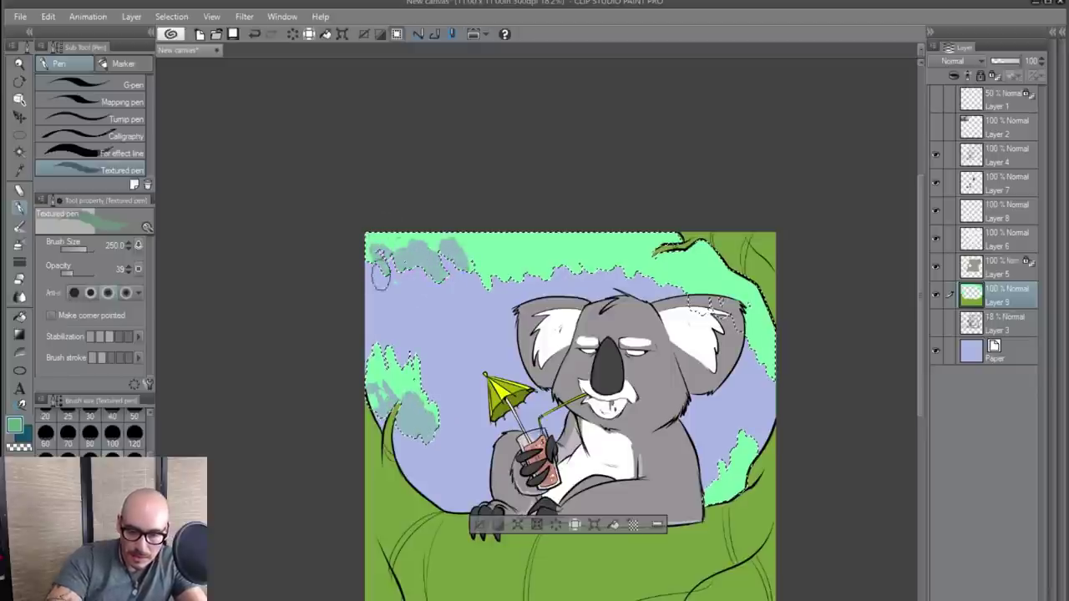
key("ctrl+z")
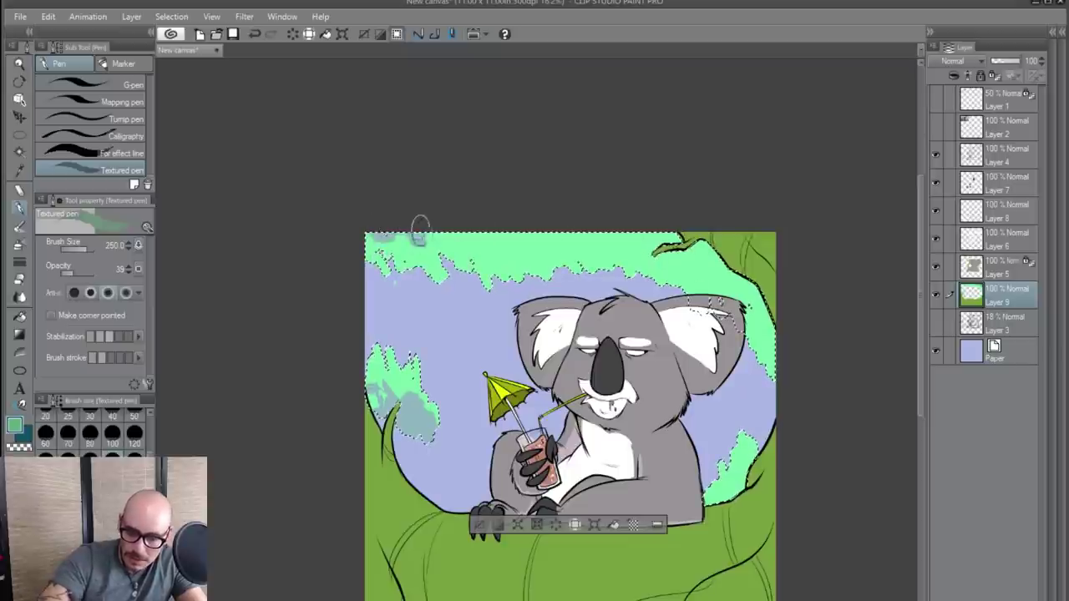
mouse_move(420, 226)
left_mouse_down()
mouse_move(460, 239)
mouse_move(472, 224)
mouse_move(496, 236)
mouse_move(592, 216)
mouse_move(634, 234)
mouse_move(658, 220)
mouse_move(681, 256)
mouse_move(704, 234)
mouse_move(734, 281)
mouse_move(755, 275)
mouse_move(786, 333)
mouse_move(737, 470)
mouse_move(715, 498)
mouse_move(738, 469)
mouse_move(725, 463)
mouse_move(737, 473)
mouse_move(755, 439)
left_mouse_up()
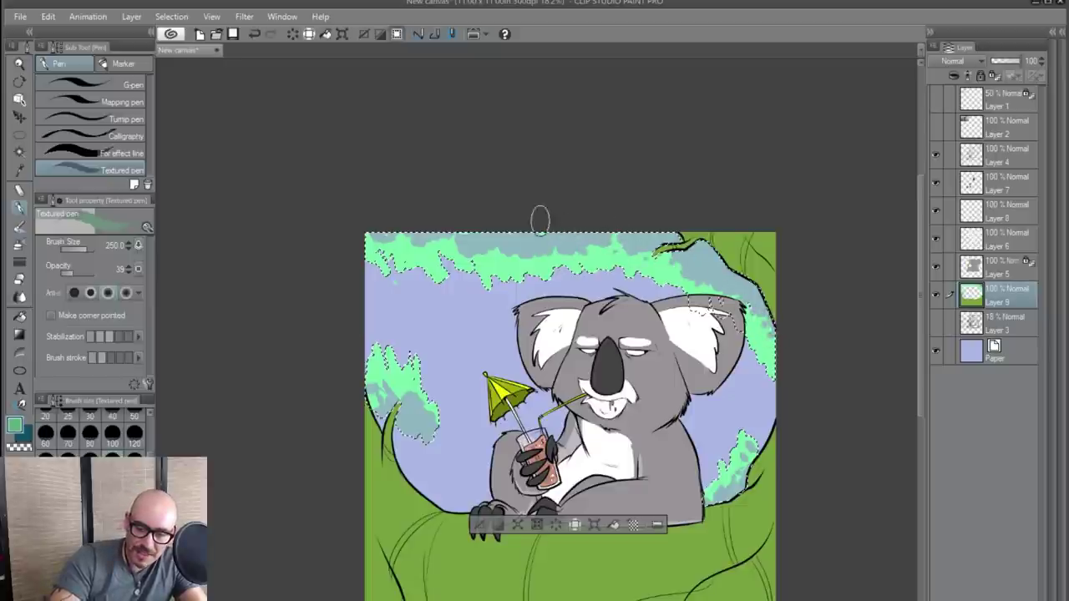
mouse_move(539, 221)
left_mouse_down()
mouse_move(531, 248)
mouse_move(503, 250)
mouse_move(467, 231)
mouse_move(442, 239)
mouse_move(380, 244)
left_mouse_up()
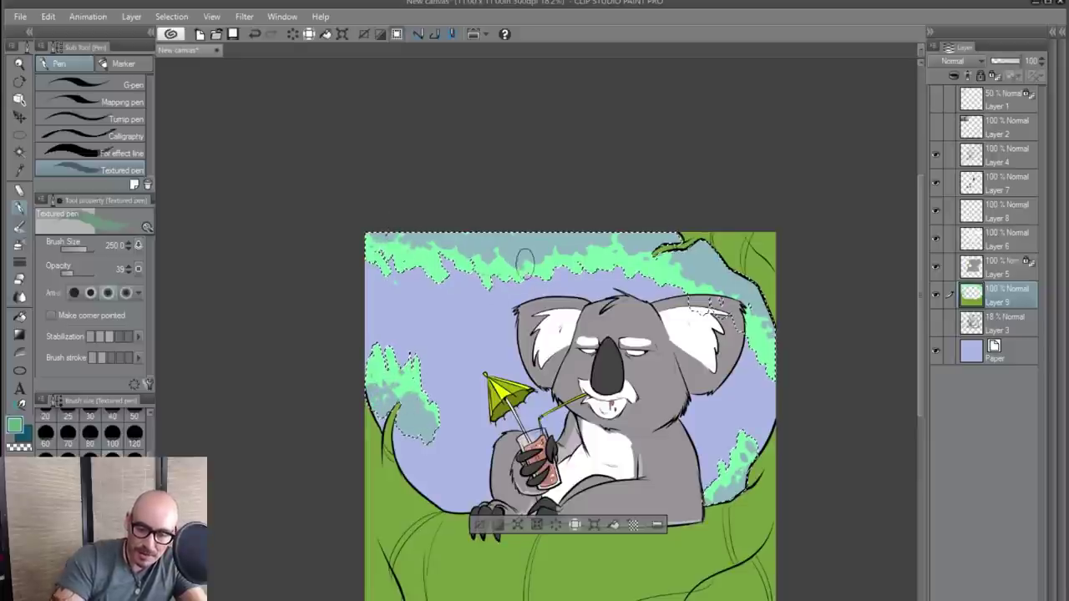
left_click_drag(735, 316, 765, 362)
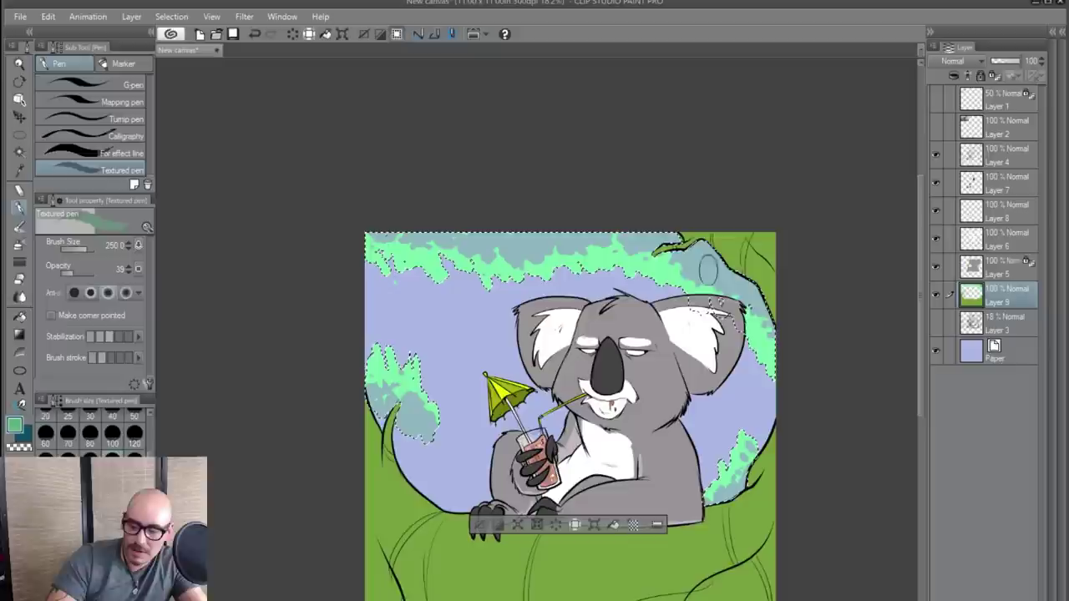
- Deselect the foliage and change the Paper layer's color to bright yellow
left_click(480, 526)
left_click(977, 358)
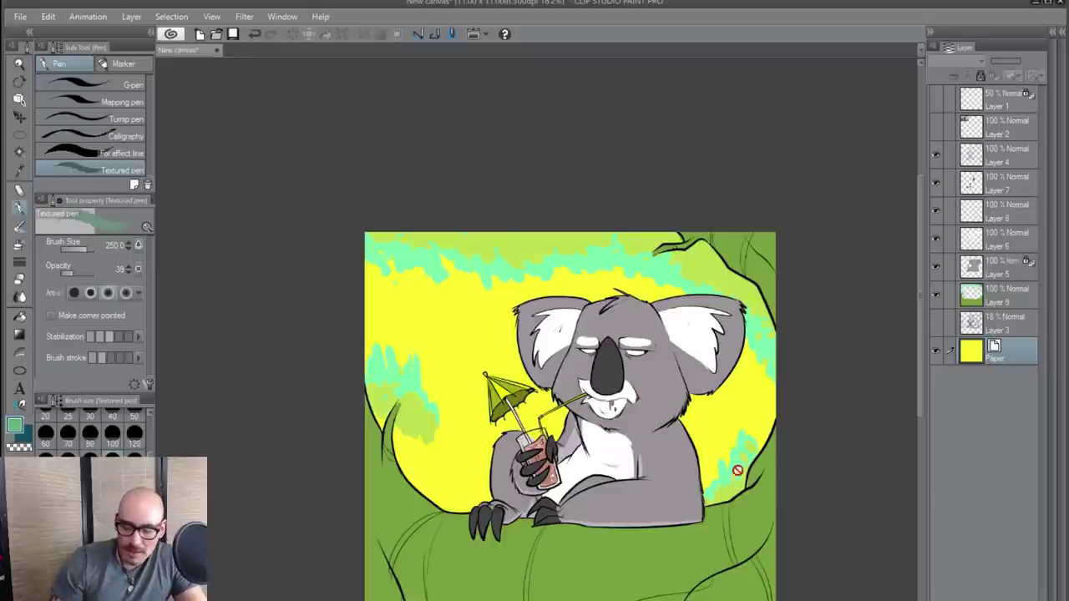
- Create a layer directly above Paper and fill it with a white foreground-to-transparent gradient fading from the canvas's lower edge upward
key("ctrl+shift+n")
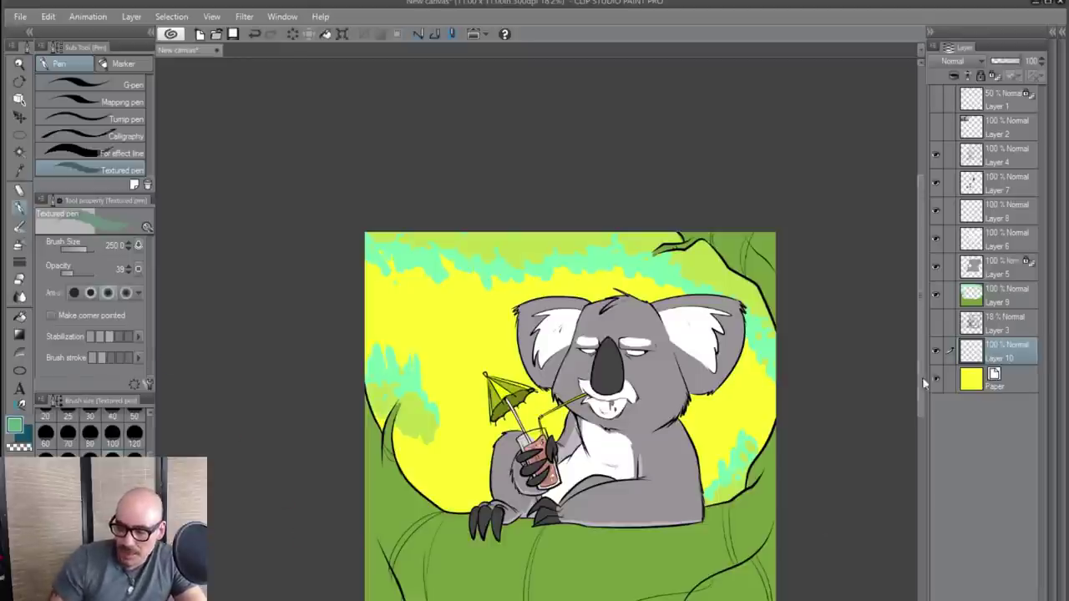
left_click(19, 334)
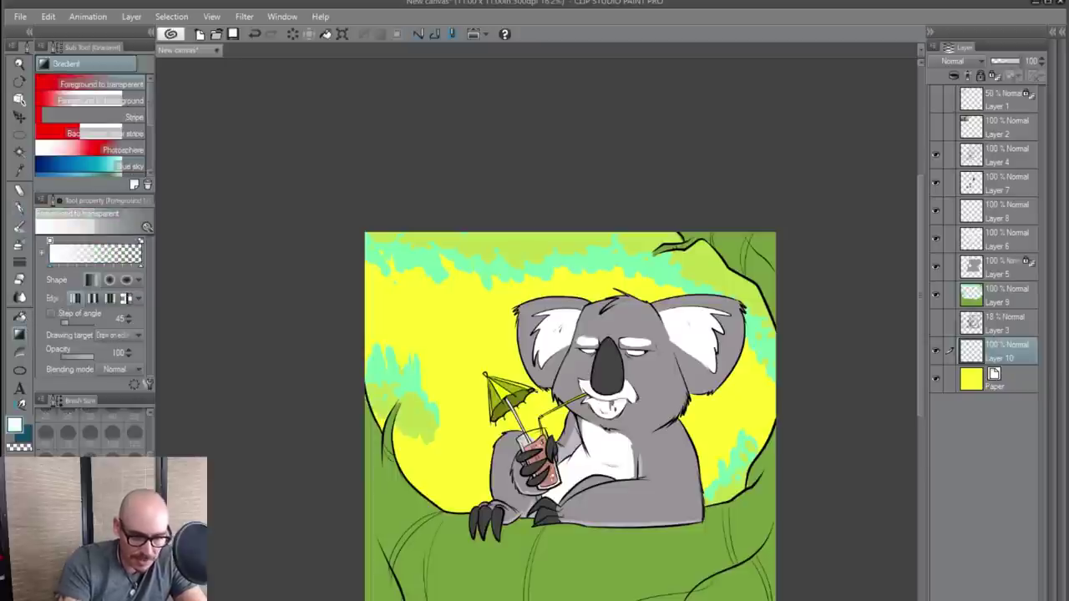
key("ctrl+minus")
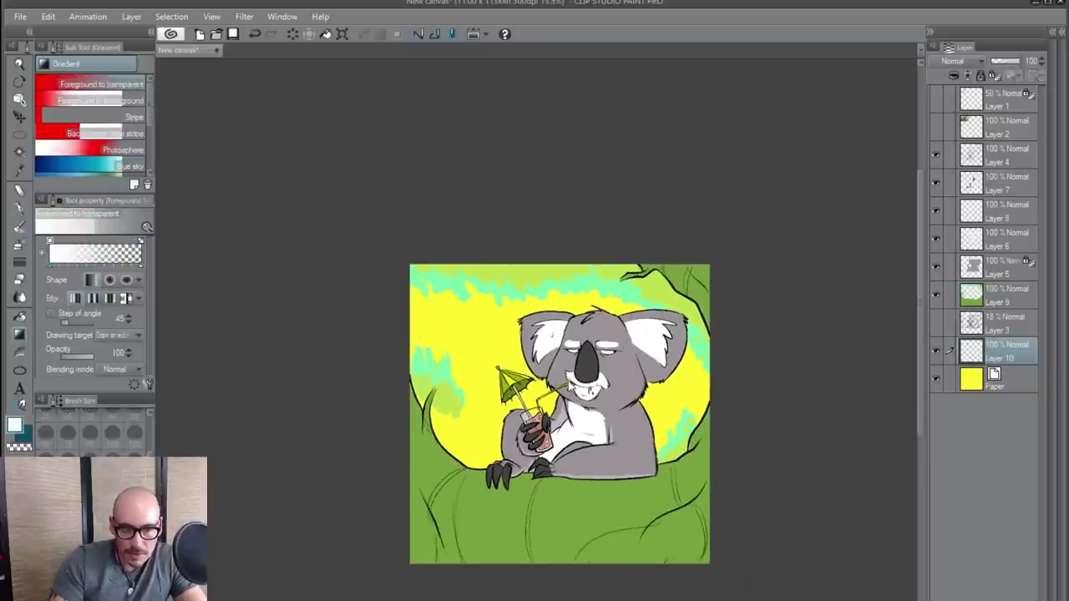
left_click_drag(560, 515, 551, 133)
key("ctrl+z")
left_click_drag(570, 517, 572, 249)
scroll(576, 216, "up", 1)
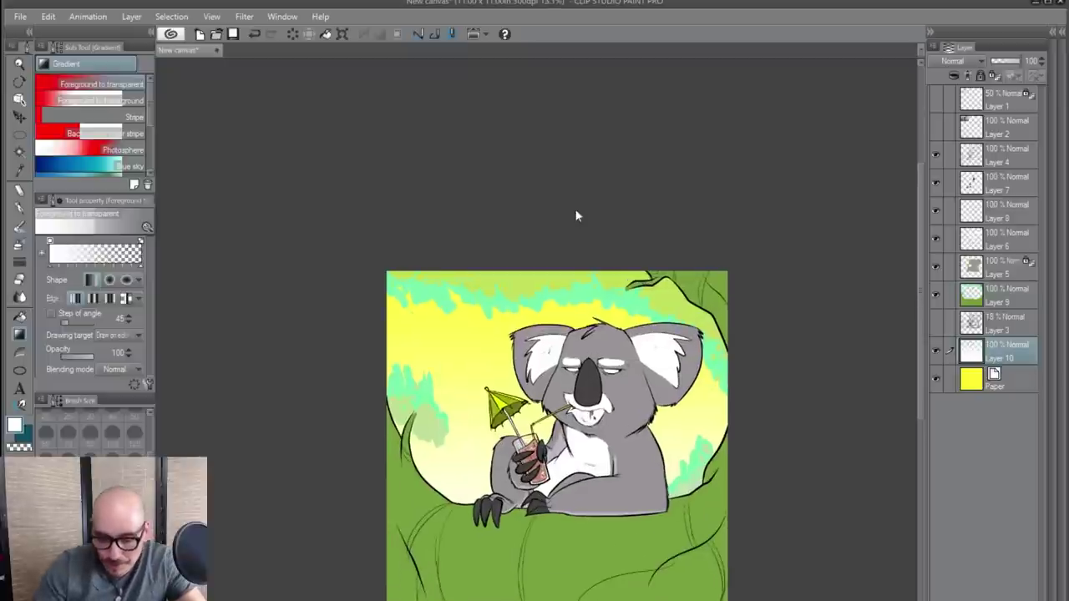
- Darken the Paper layer's yellow, and adjust Layer 9's colors to deeper, more saturated greens
left_click(975, 380)
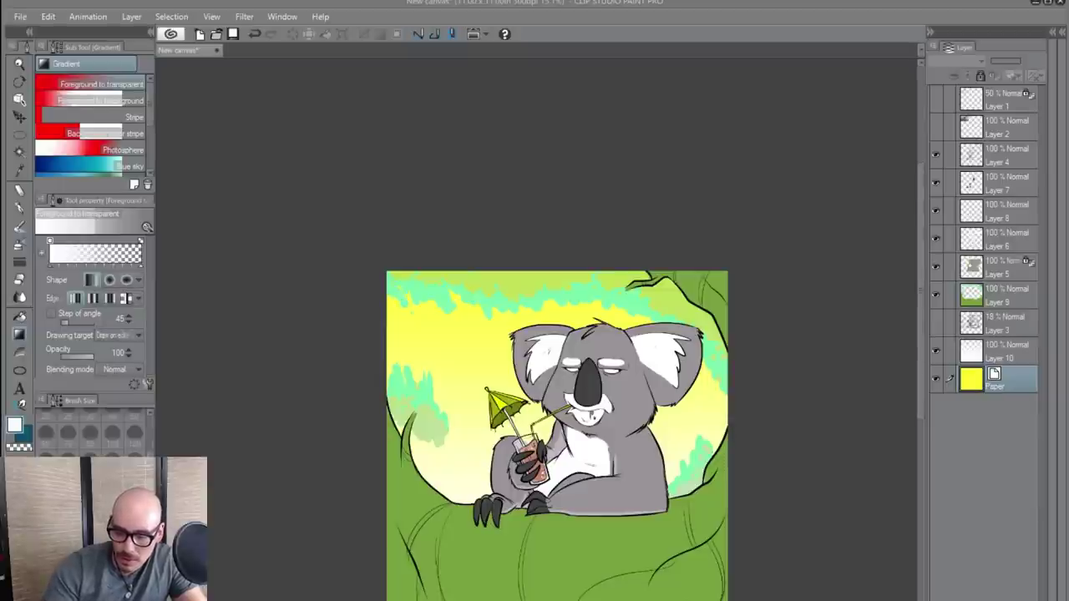
left_click(418, 368)
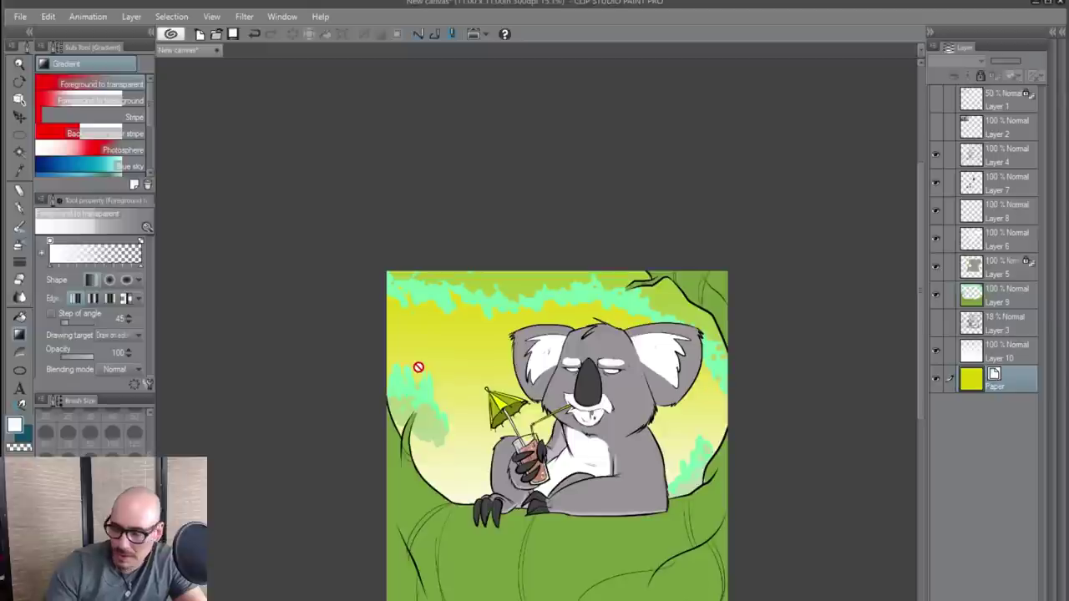
left_click(1011, 299)
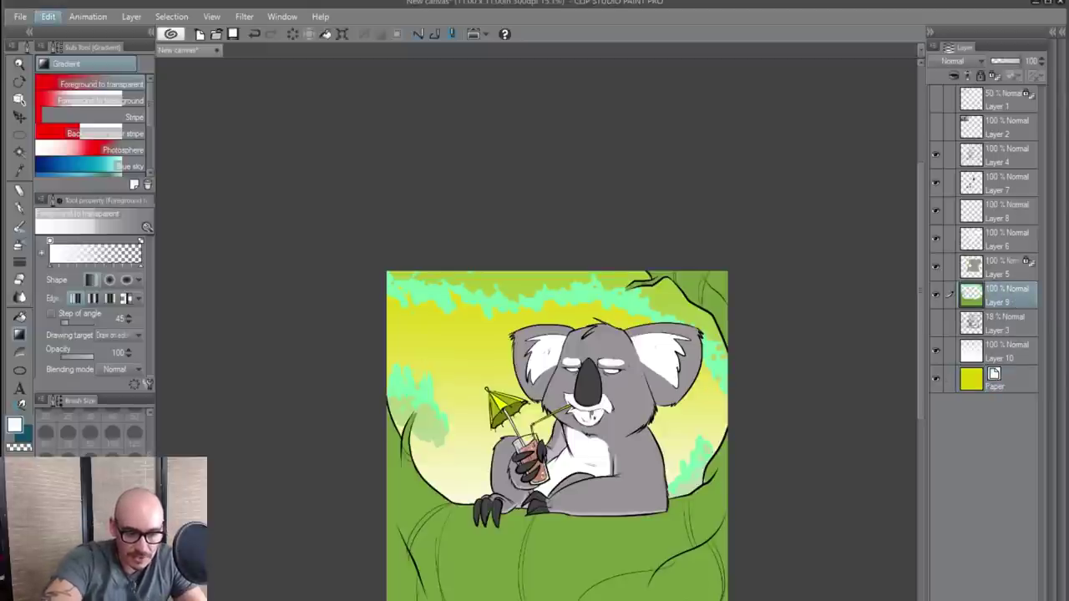
left_click(267, 224)
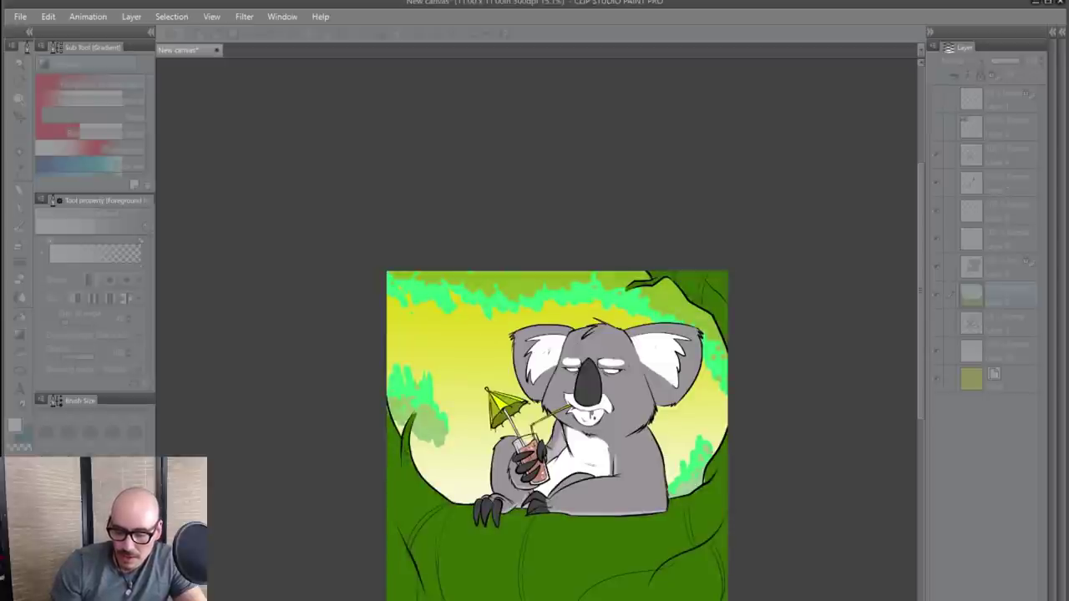
left_click(831, 375)
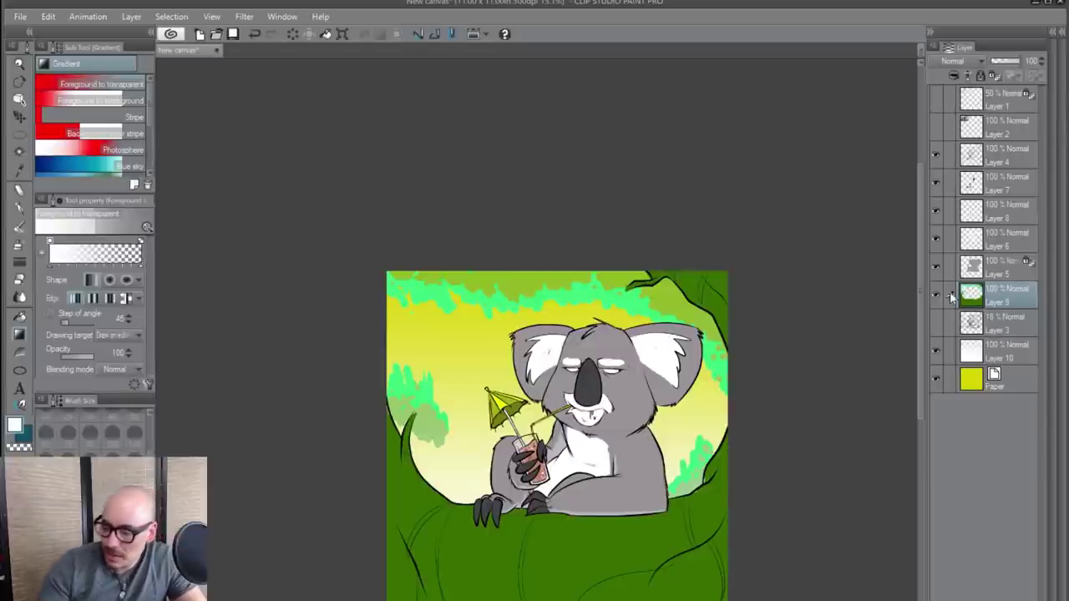
- Toggle Layer 9's visibility to compare, and set its blending mode to Multiply
left_click(937, 294)
left_click(937, 294)
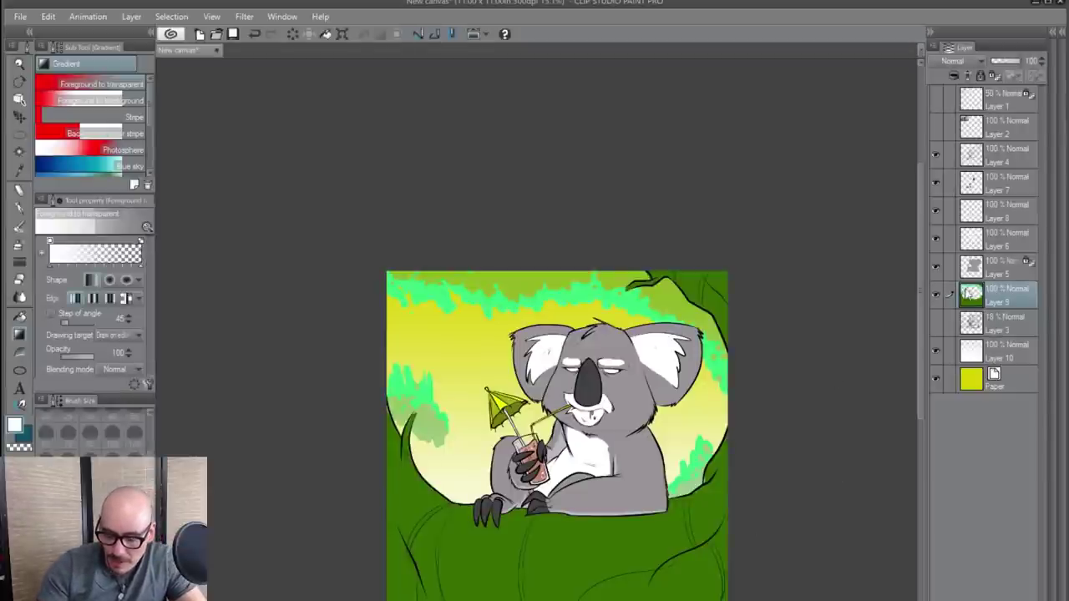
left_click(952, 61)
left_click(945, 100)
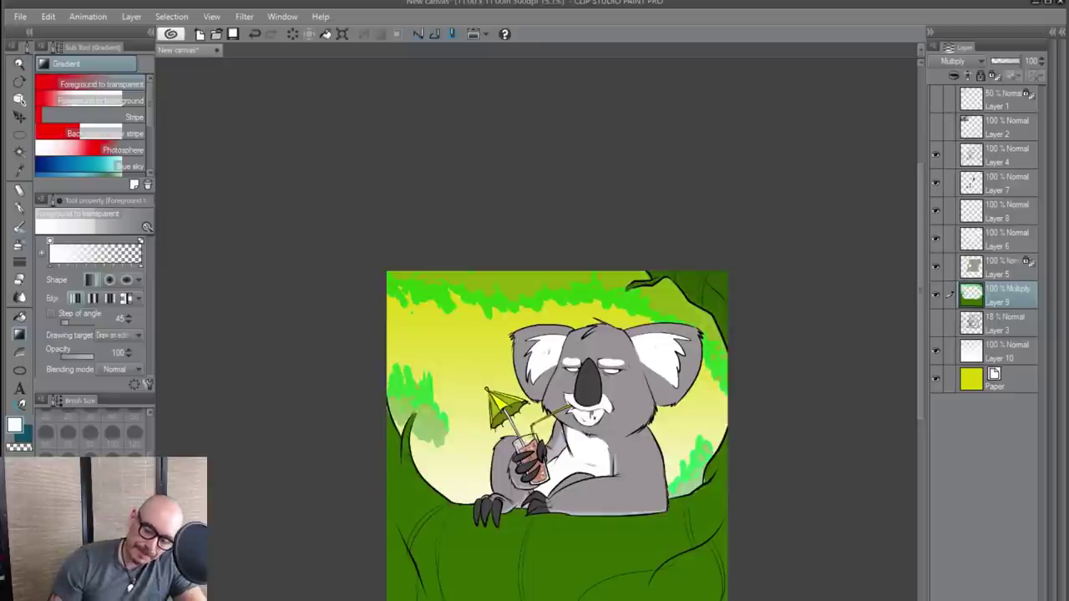
- Sample the yellow-green of the upper foliage band and create a new layer above Layer 4
left_click(638, 281, "alt")
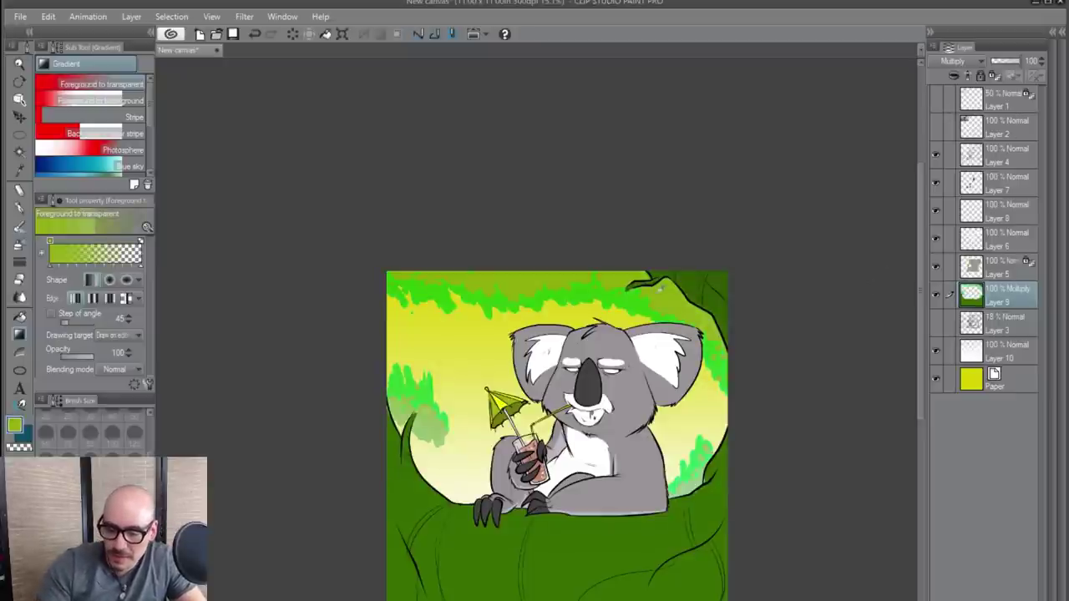
left_click(1007, 157)
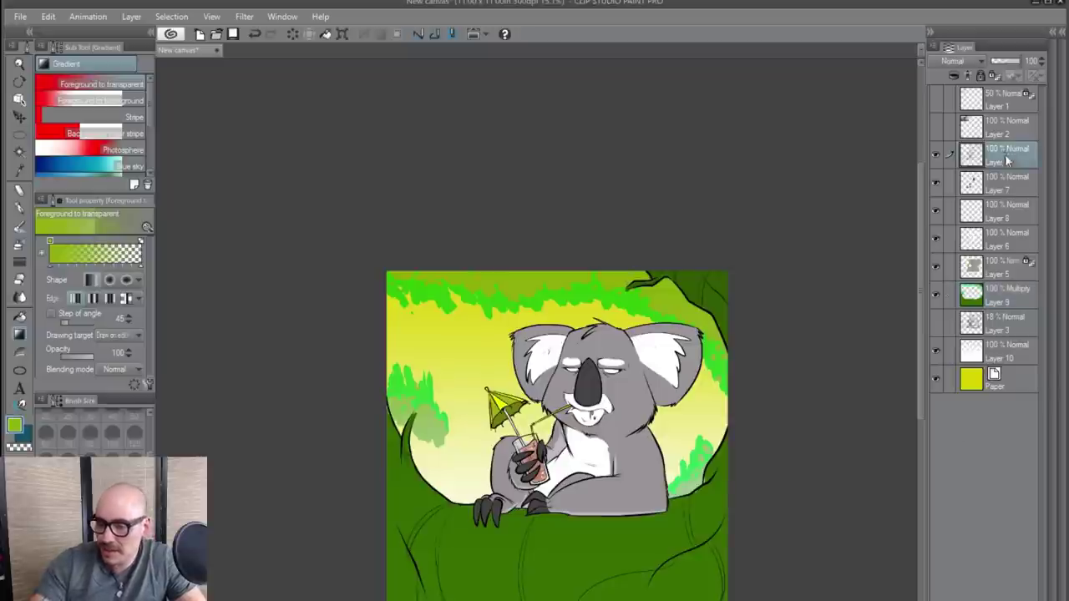
left_click(954, 75)
- With the Textured pen at 100 opacity, dab yellow-green leaf clumps on the upper-right trunk, the left-hand branch tip and both lower canvas corners
left_click(23, 209)
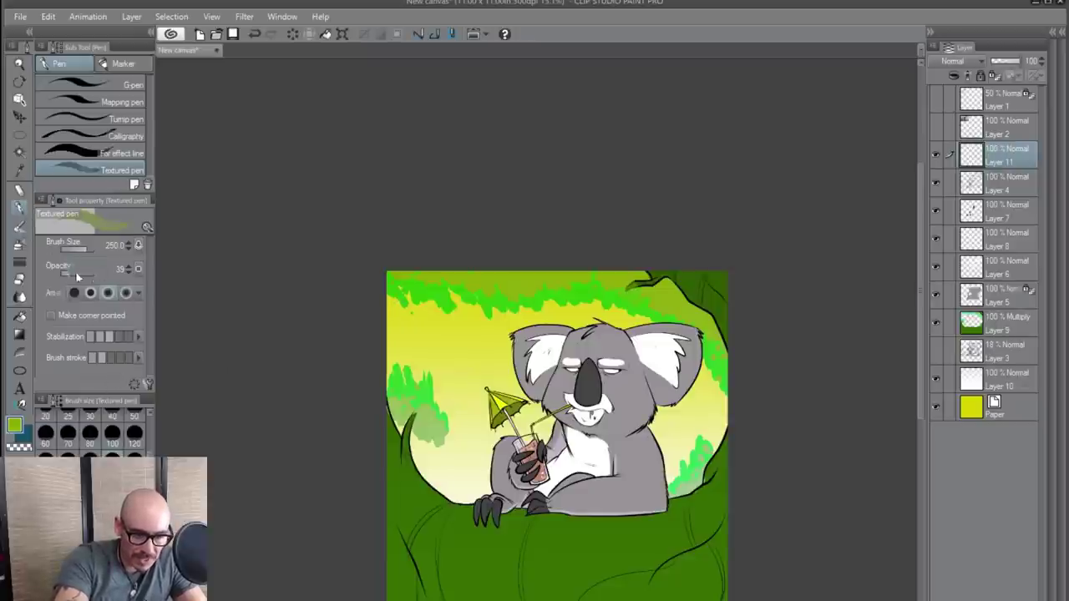
left_click_drag(75, 275, 113, 275)
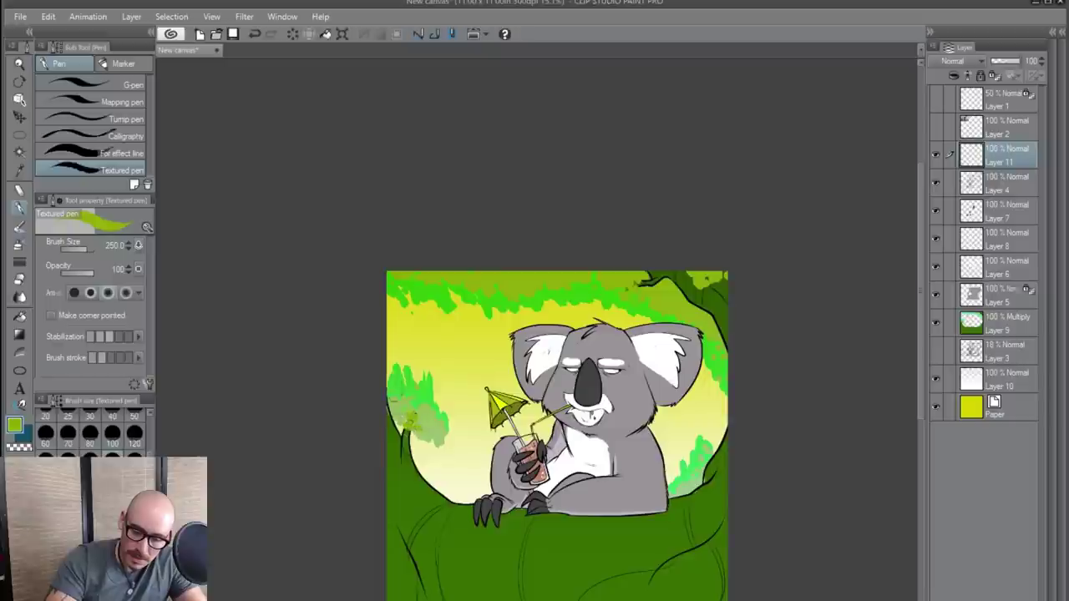
mouse_move(384, 564)
left_mouse_down()
mouse_move(393, 584)
mouse_move(409, 583)
mouse_move(386, 595)
mouse_move(433, 594)
mouse_move(405, 572)
left_mouse_up()
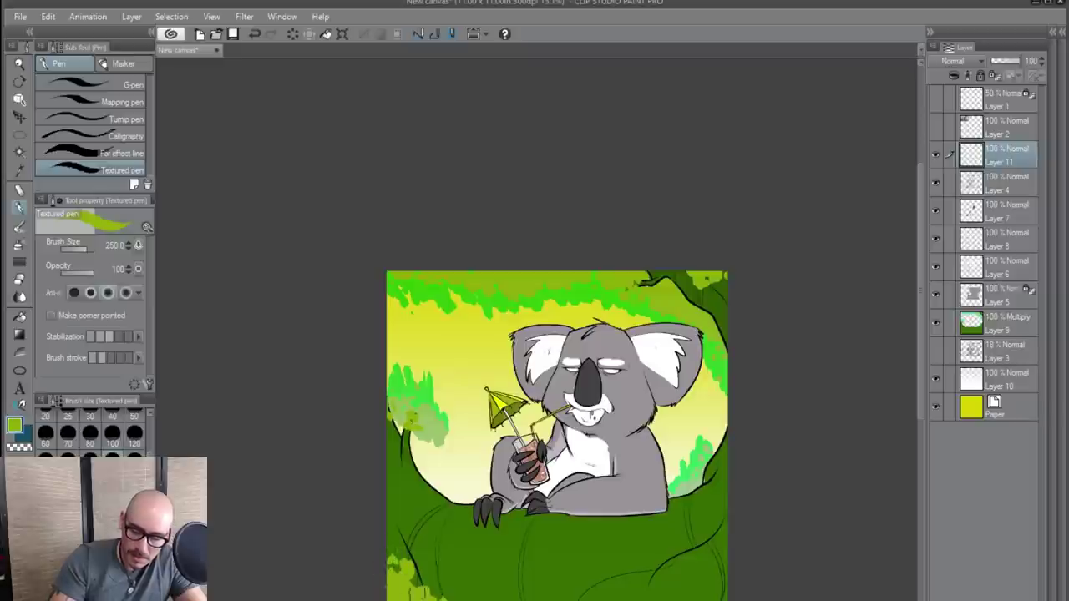
left_click_drag(712, 586, 732, 588)
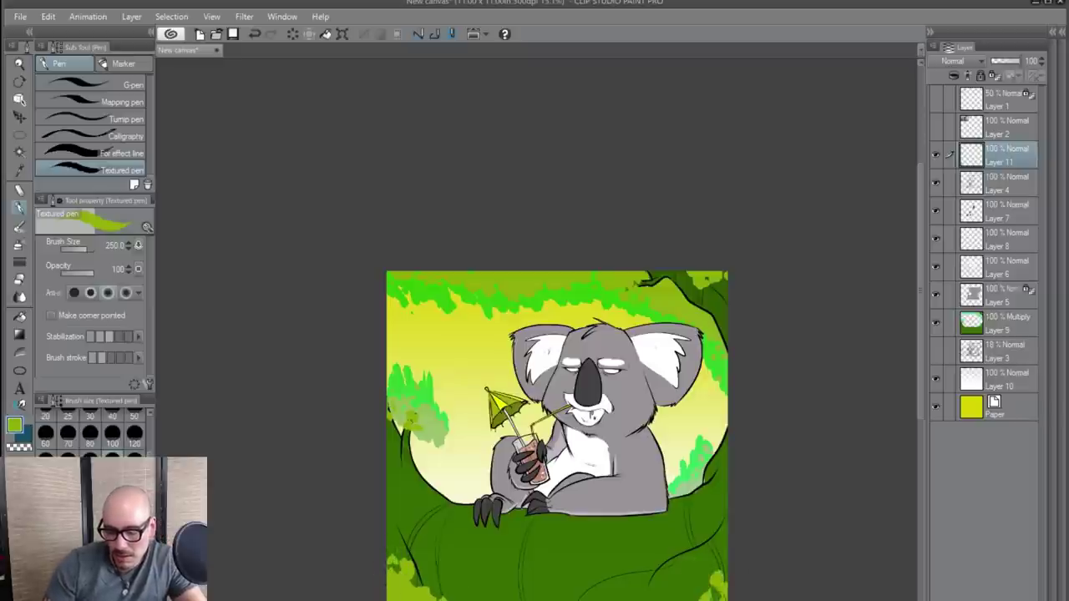
- On a new layer above Layer 11, draw thin white highlights along the koala's nose with the G-pen at size 12
scroll(669, 376, "up", 3)
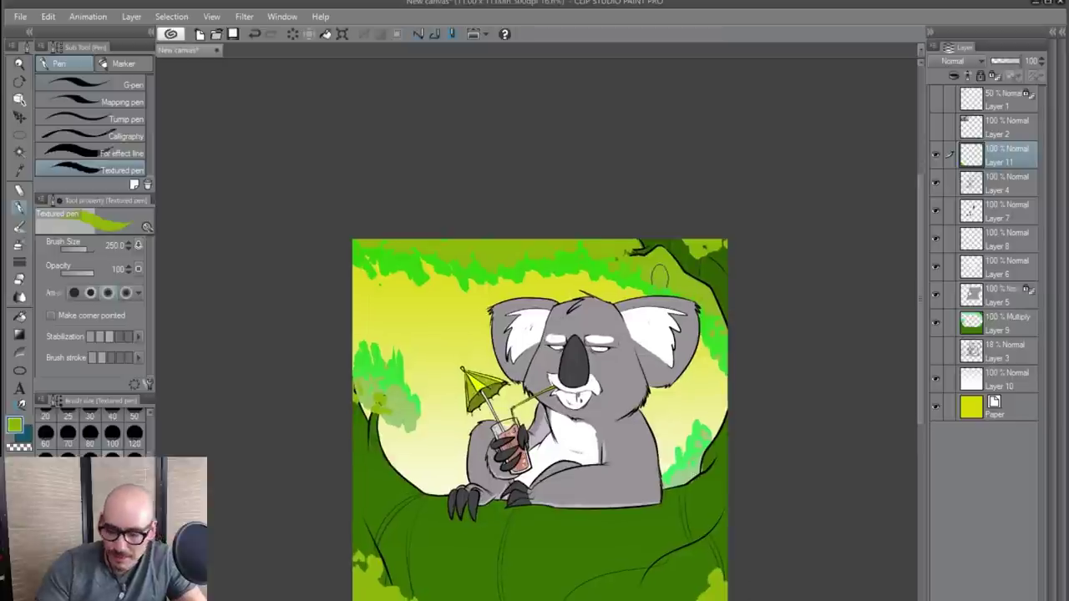
scroll(638, 363, "up", 1)
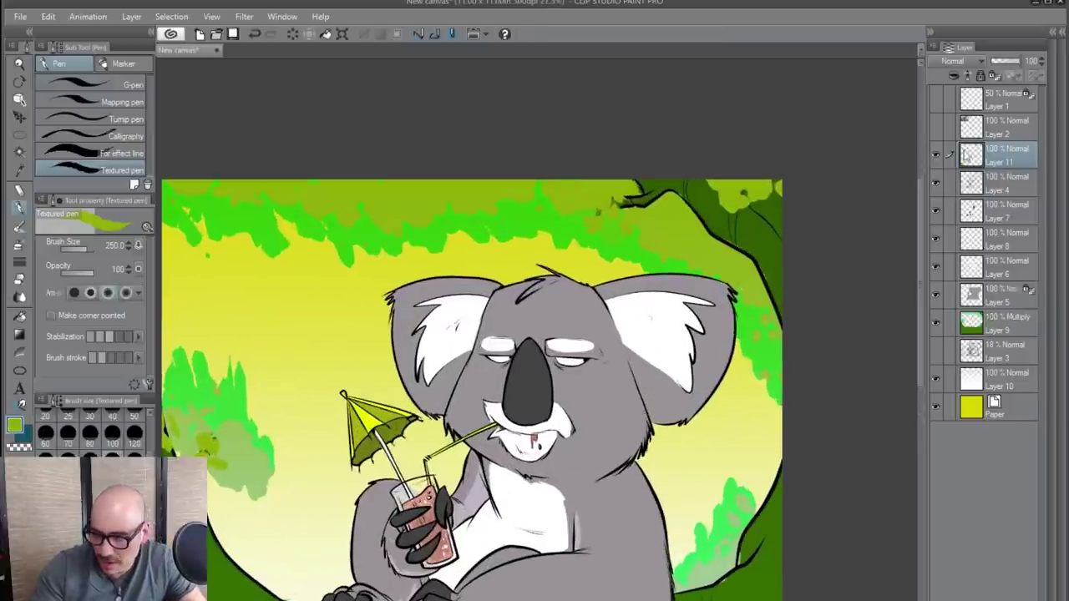
key("ctrl+shift+n")
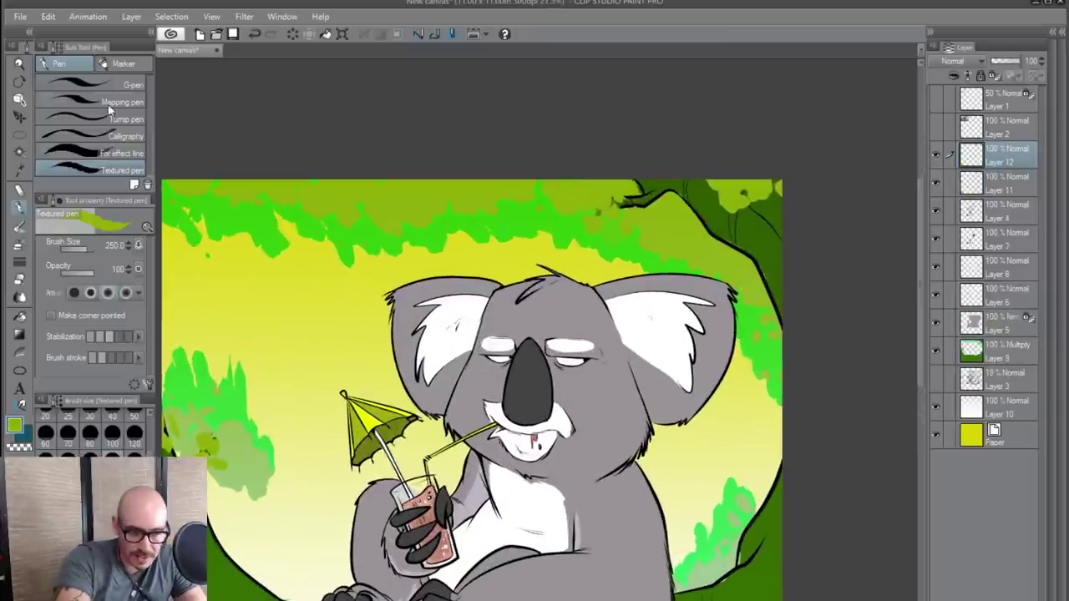
left_click(108, 85)
scroll(522, 346, "up", 1)
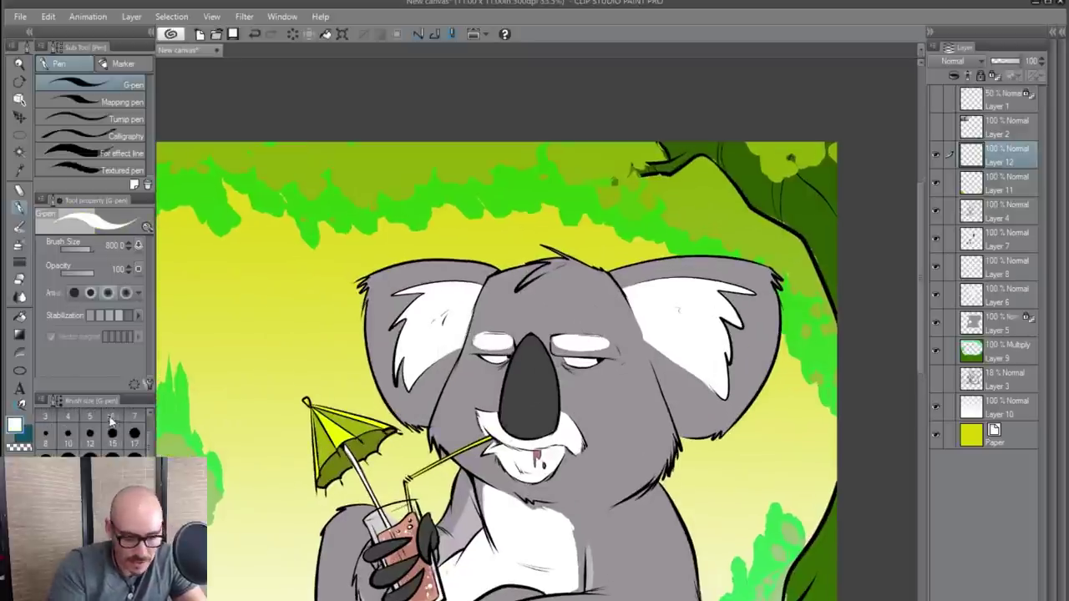
left_click(90, 436)
scroll(528, 332, "up", 1)
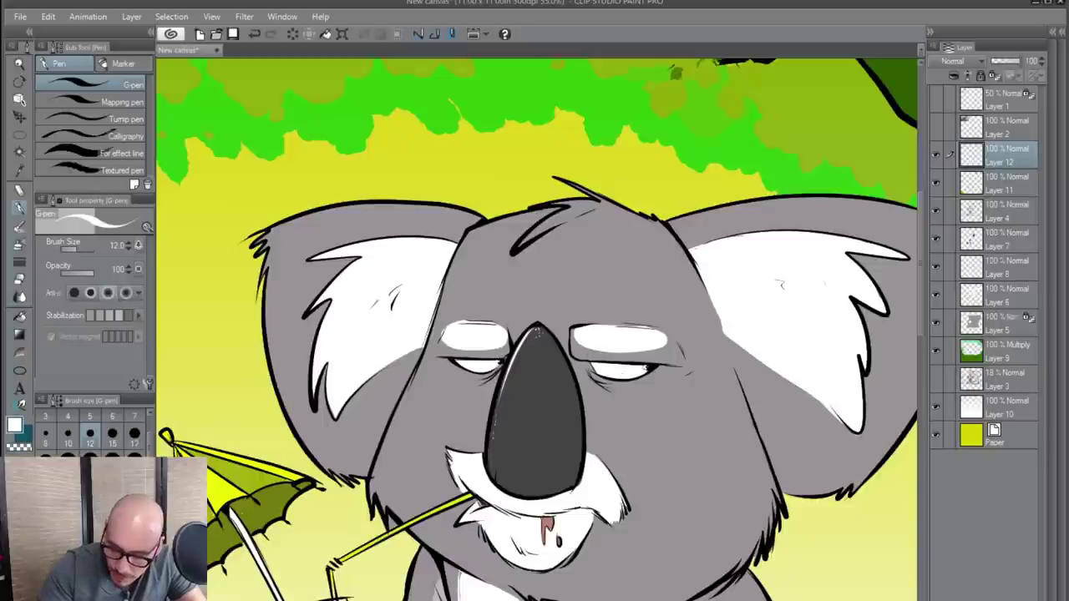
left_click_drag(641, 508, 701, 270)
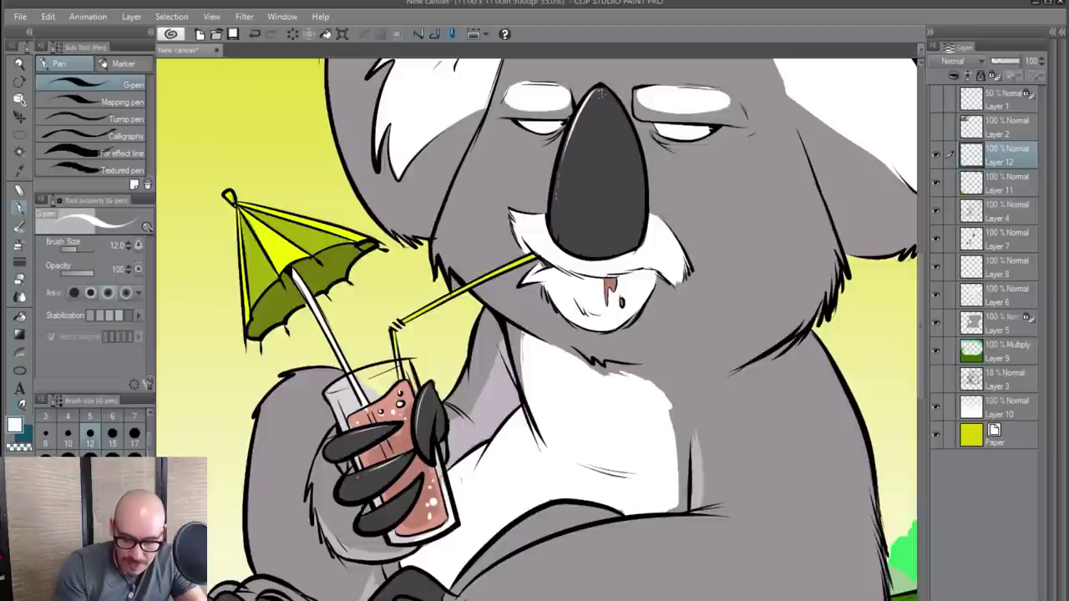
left_click_drag(502, 557, 549, 488)
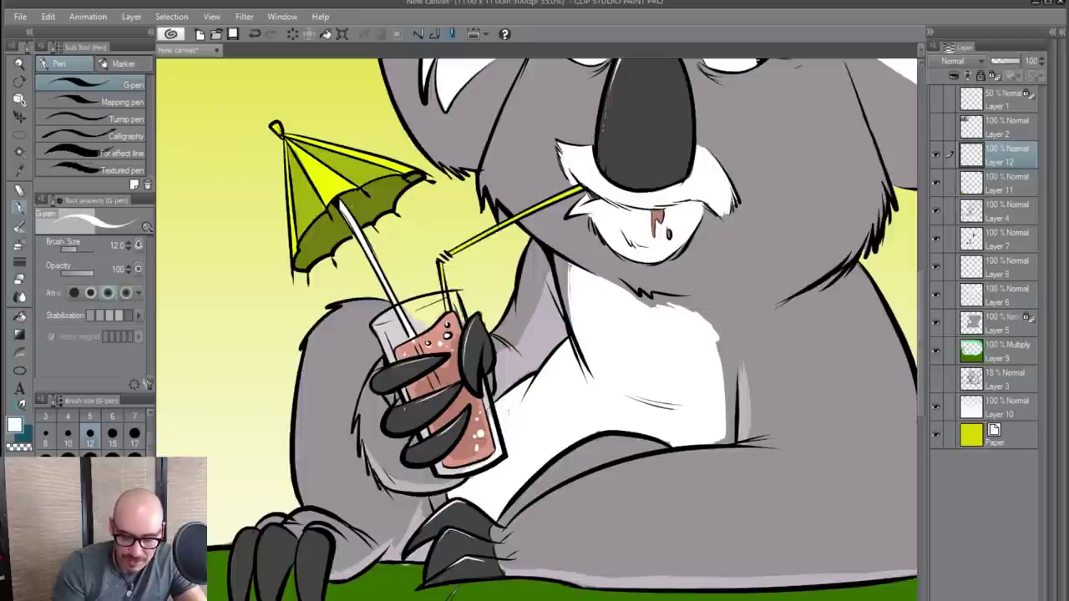
- Add thin white highlight strokes to the koala's dark claws on Layer 12
left_click_drag(306, 537, 298, 576)
mouse_move(265, 532)
left_mouse_down()
mouse_move(257, 577)
mouse_move(231, 589)
left_mouse_up()
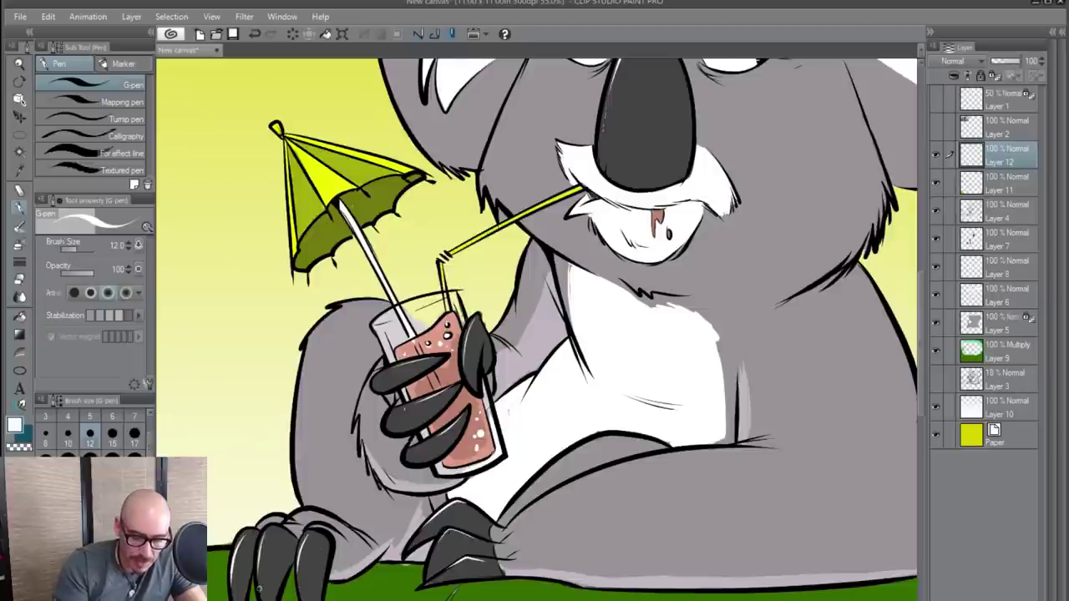
left_click_drag(450, 488, 447, 530)
scroll(549, 454, "down", 3)
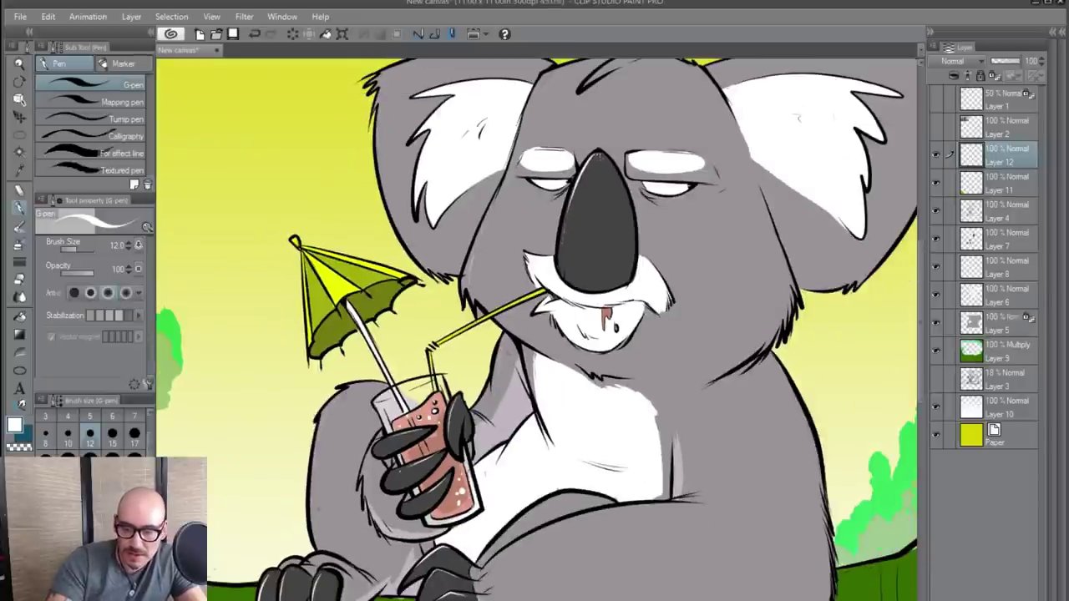
left_click_drag(542, 138, 520, 215)
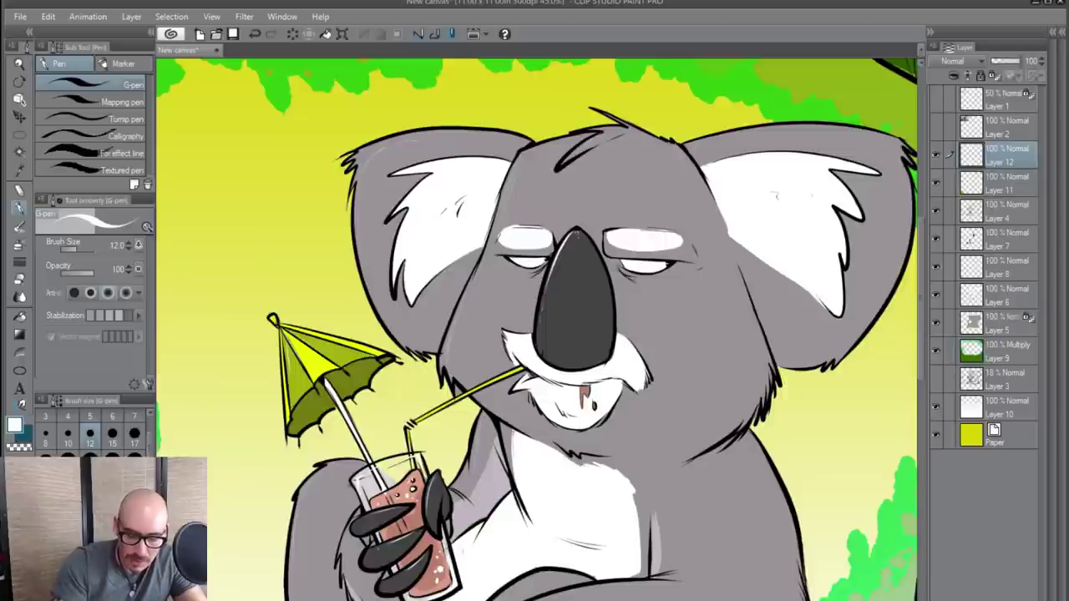
scroll(683, 479, "down", 4)
left_click_drag(670, 510, 697, 470)
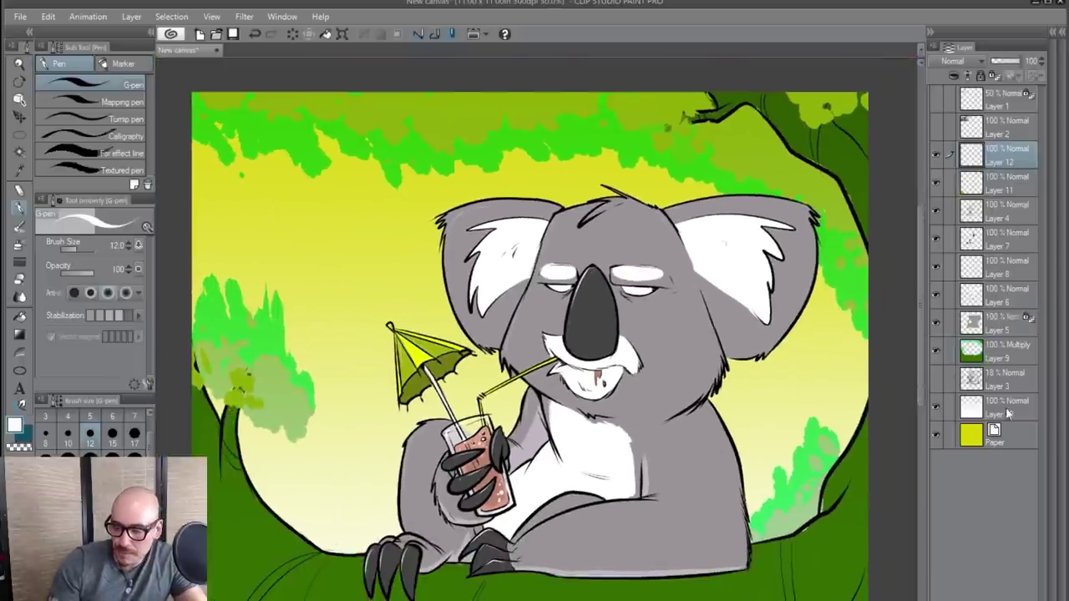
- On a new layer above Layer 10, spray a white glow over the upper-left background with the Soft airbrush at size 800
left_click(1008, 408)
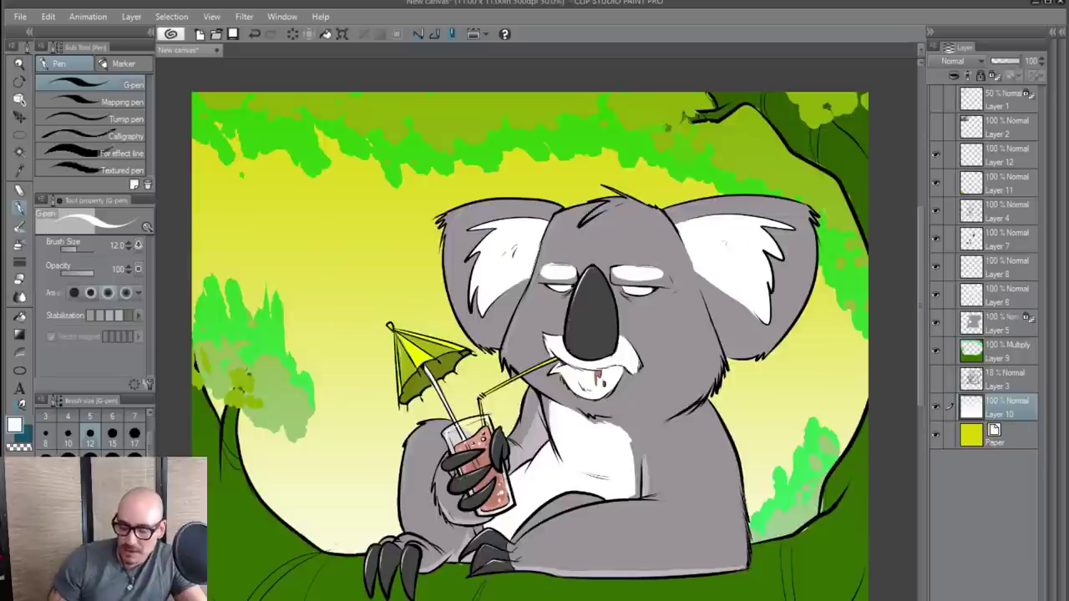
key("ctrl+shift+n")
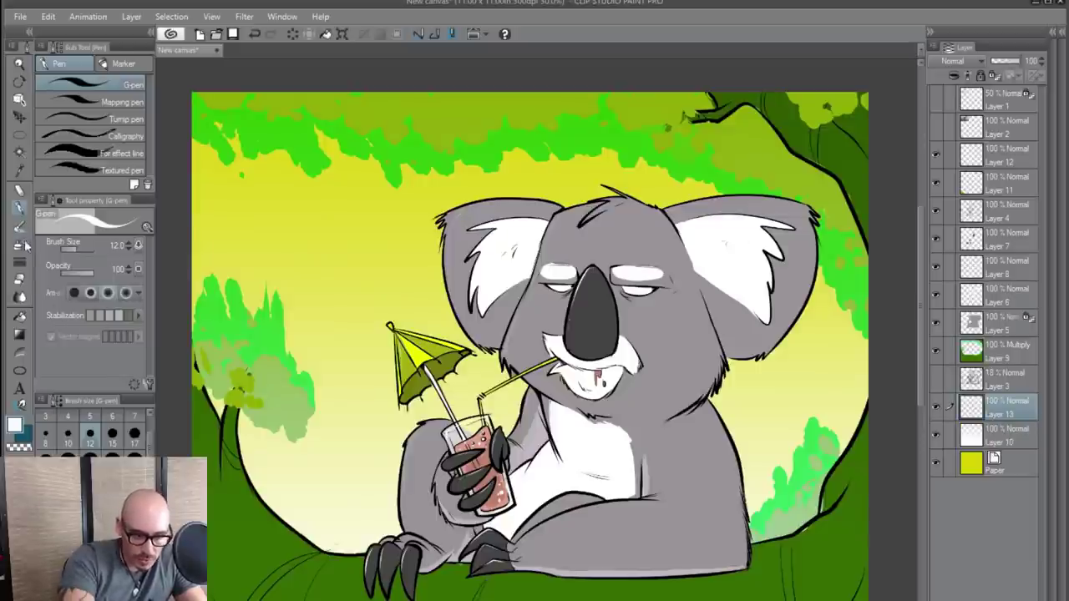
left_click(19, 244)
left_click(134, 460)
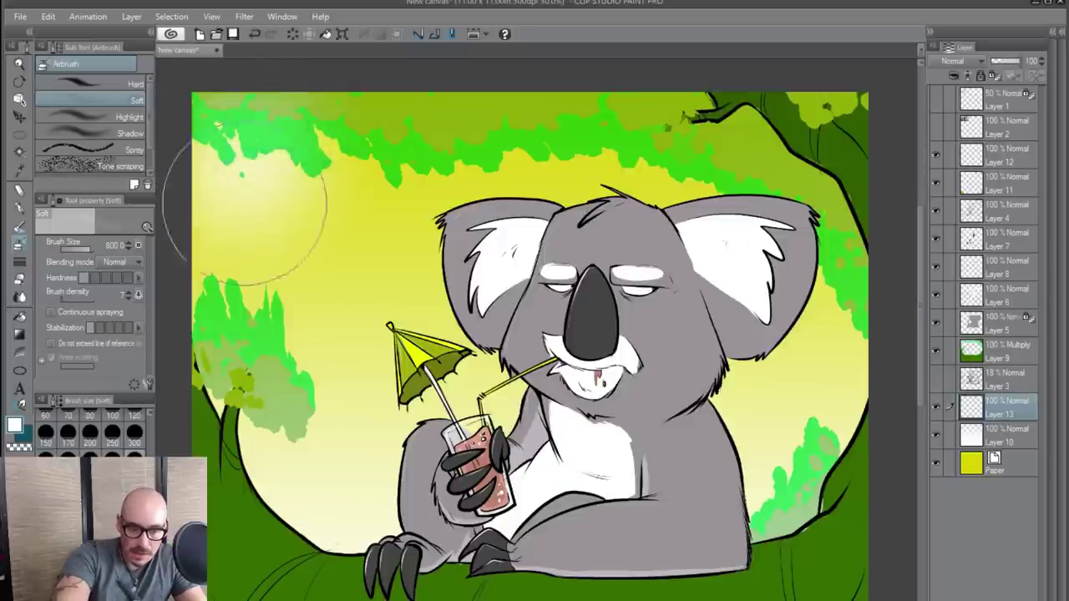
- Create a new layer above Layer 2 and airbrush a soft white haze over the branches, foliage and koala
scroll(284, 125, "down", 1)
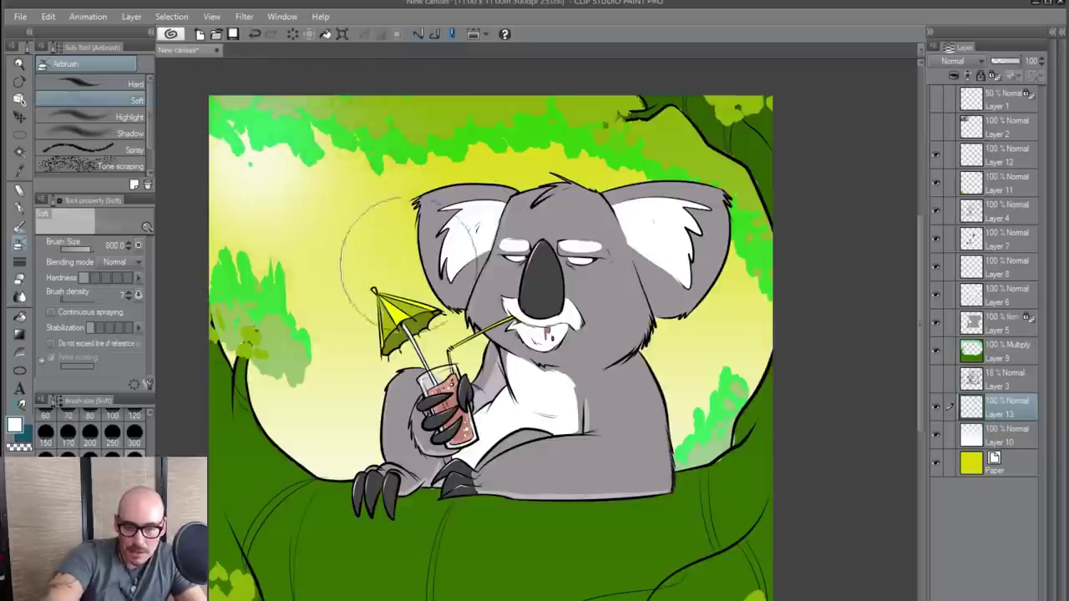
left_click(1014, 127)
key("ctrl+shift+n")
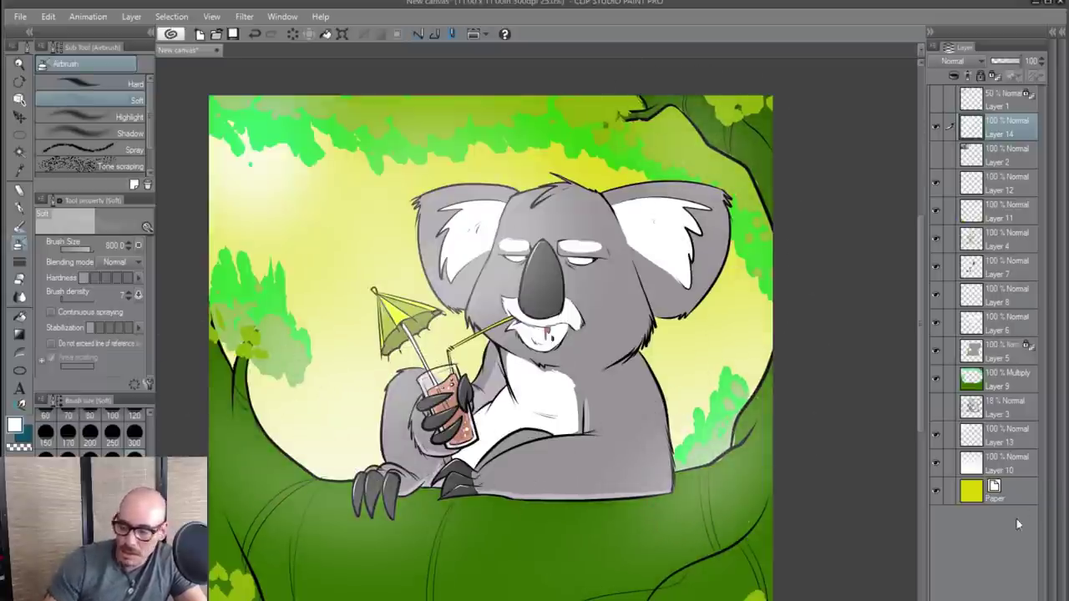
- Select Layer 9, sample the lower branch's green and set the Soft airbrush size to 100
left_click(978, 377)
left_click(682, 586, "alt")
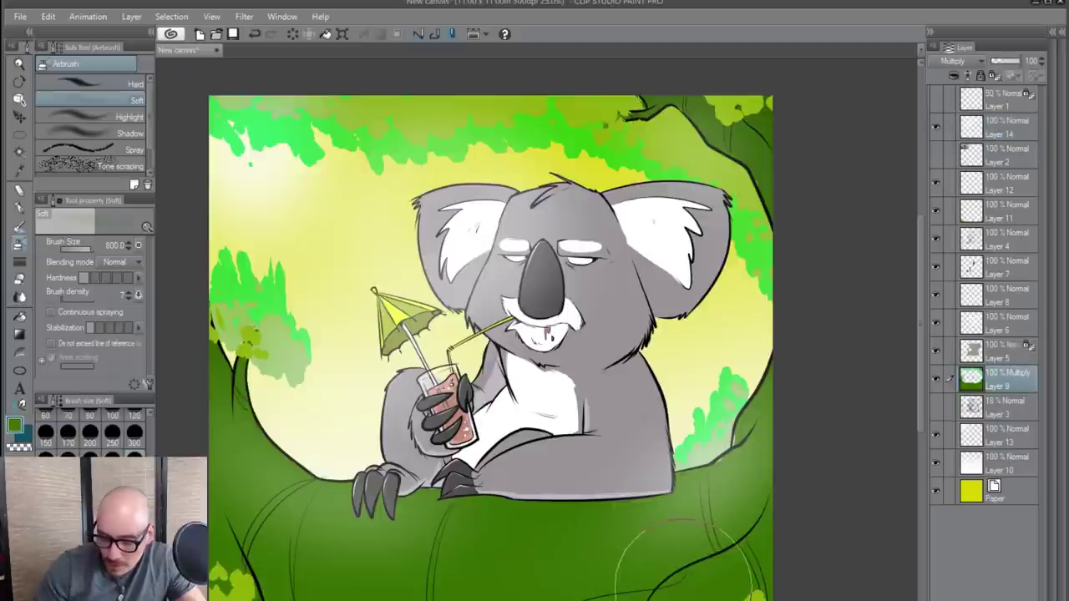
left_click(113, 428)
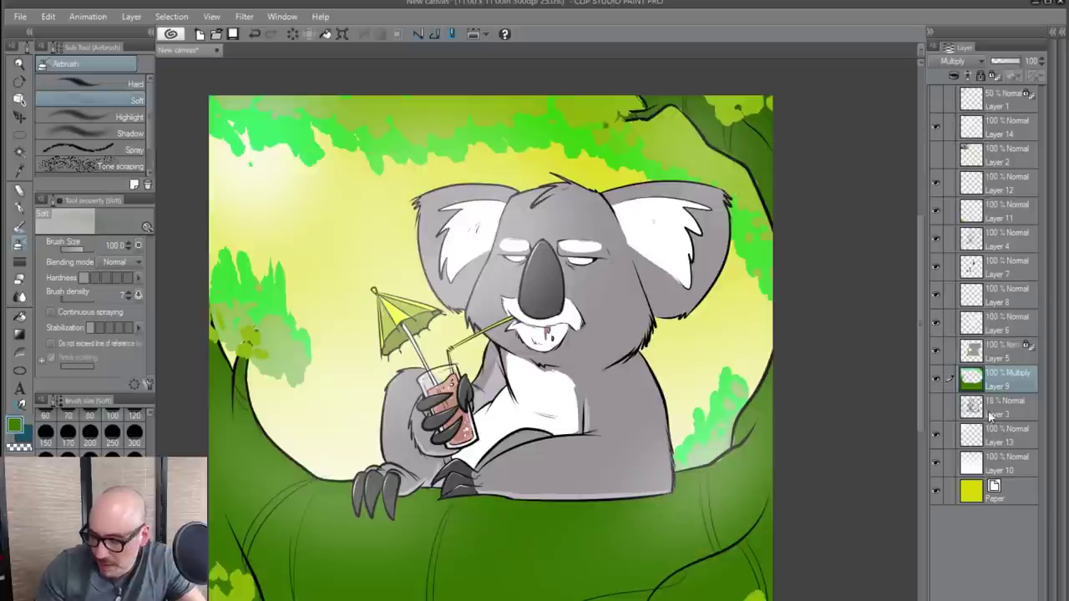
- Toggle the visibility of Layers 5, 6 and 9 to check what each contains, ending with Layer 9 selected
left_click(935, 351)
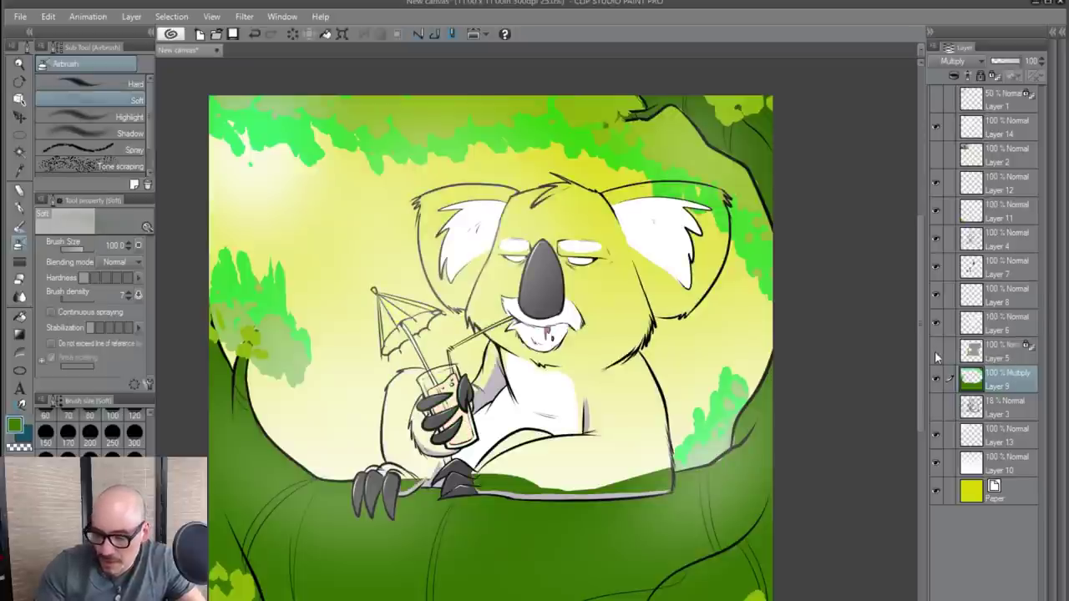
left_click(935, 351)
left_click(992, 352)
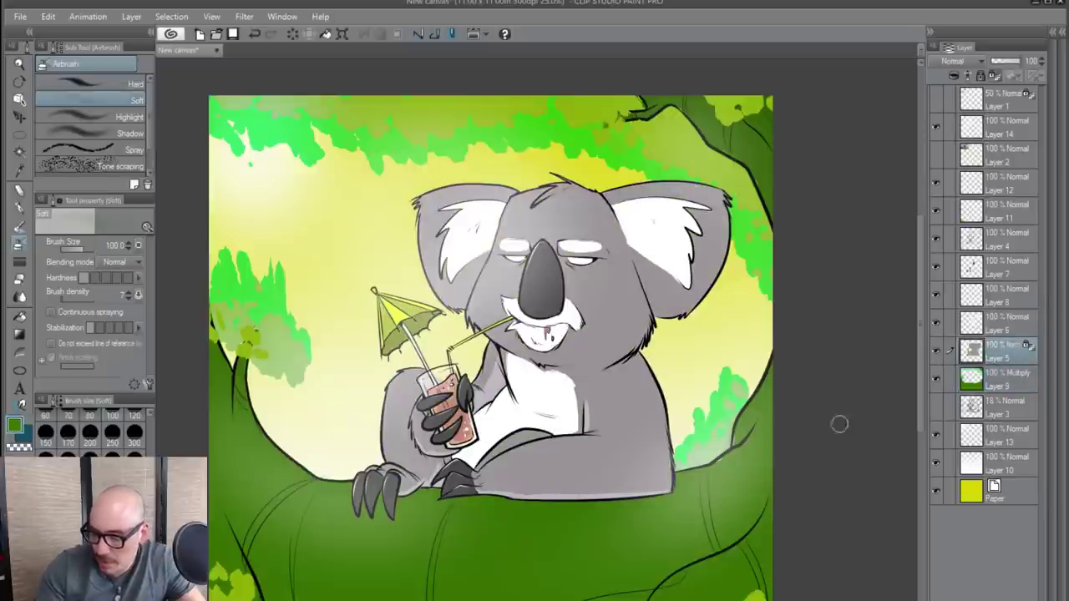
left_click(994, 384)
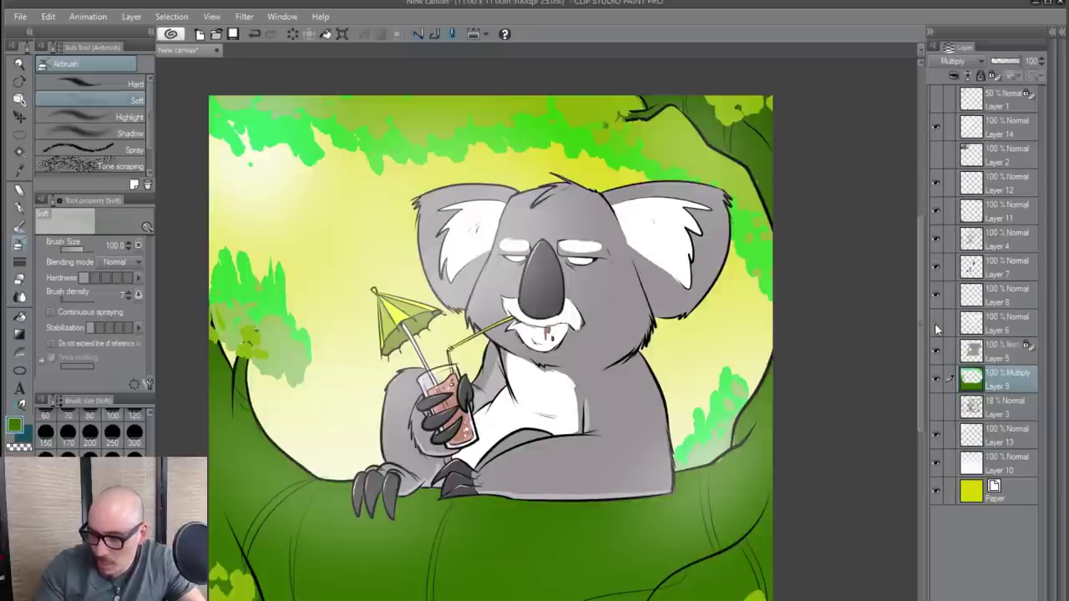
left_click(936, 325)
left_click(937, 324)
left_click(937, 377)
left_click(937, 378)
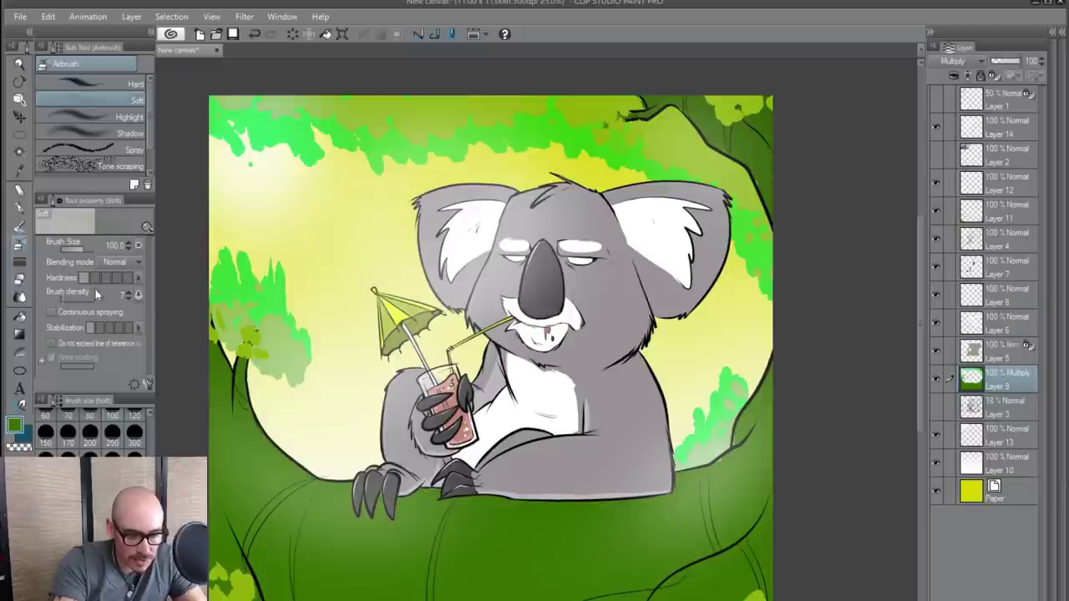
- Return to the G-pen and lower the opacity of the haze on Layer 14 to 83
left_click(29, 207)
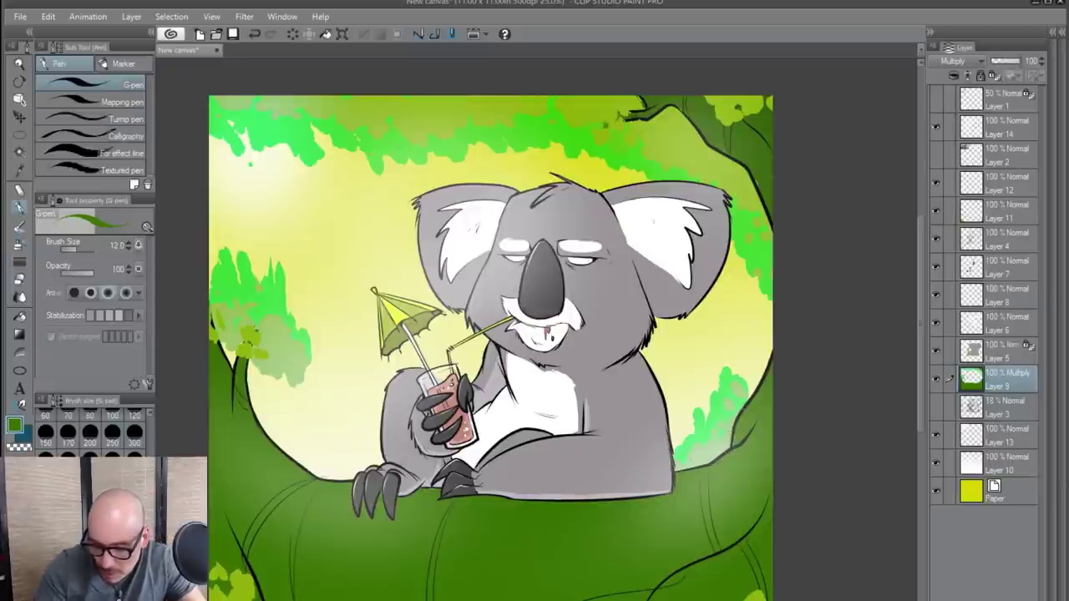
scroll(724, 523, "down", 2)
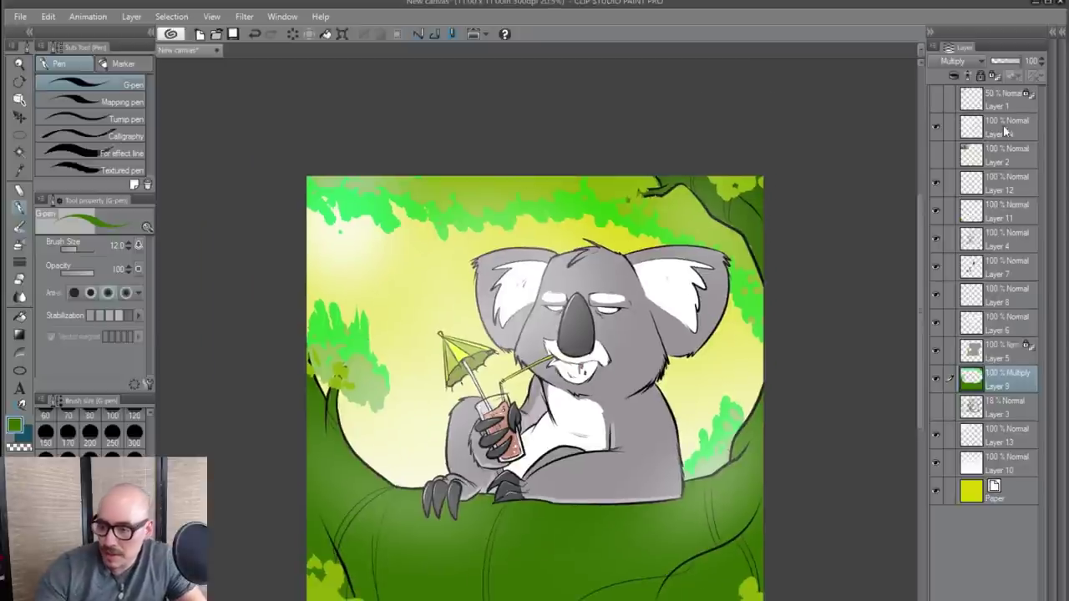
left_click(1005, 127)
left_click_drag(1022, 62, 1014, 63)
left_click_drag(694, 486, 630, 486)
scroll(675, 428, "up", 2)
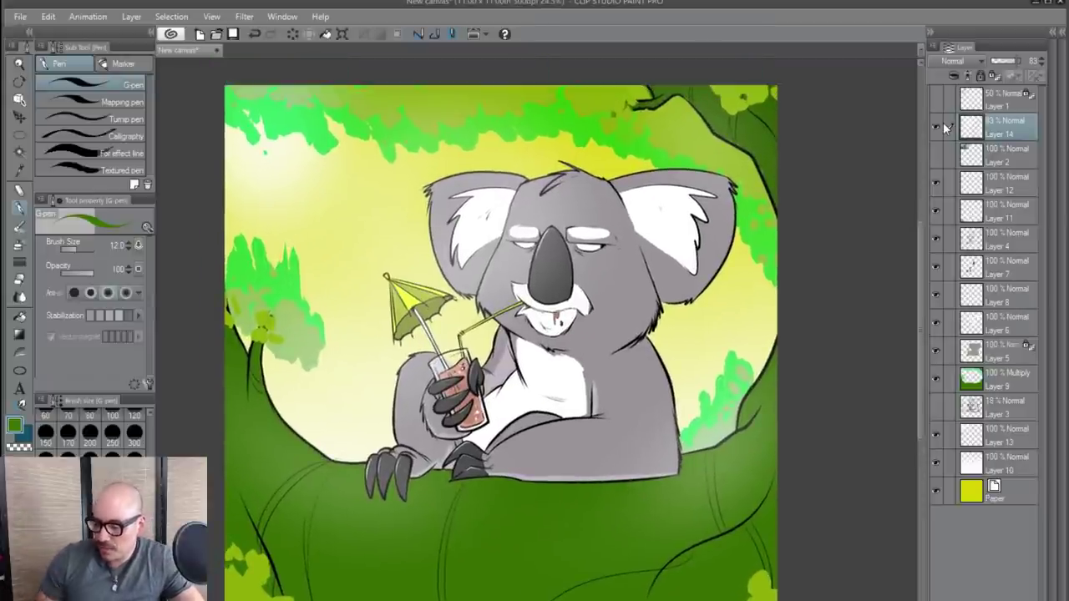
- Gather all layers from Layer 14 down to Layer 10 into a new folder, and collapse and hide the folder
key("ctrl+g")
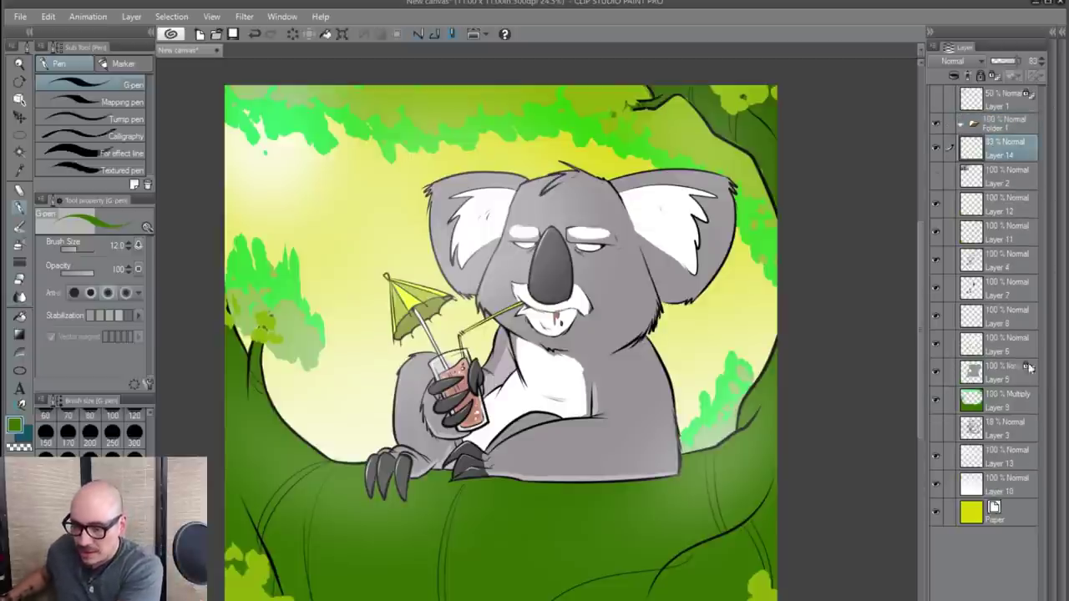
left_click(1008, 491, "shift")
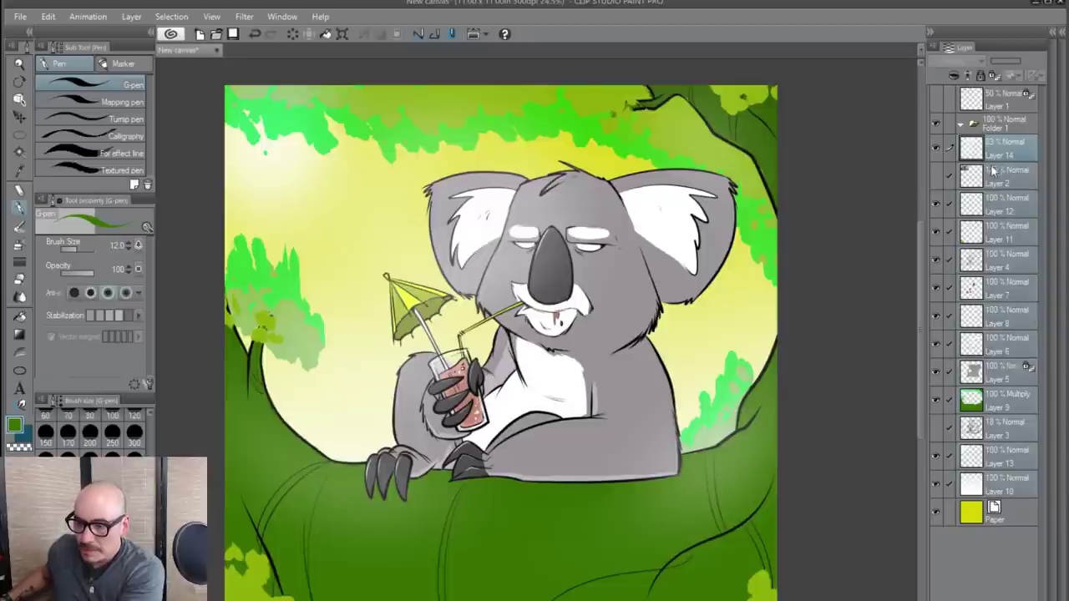
left_click_drag(991, 152, 986, 131)
left_click(959, 126)
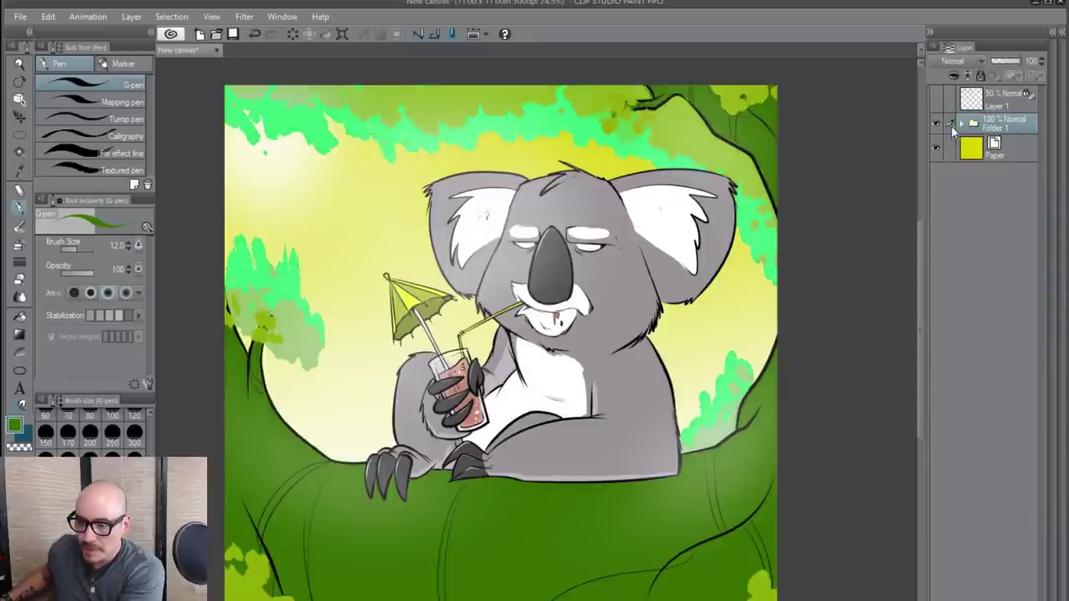
left_click(936, 123)
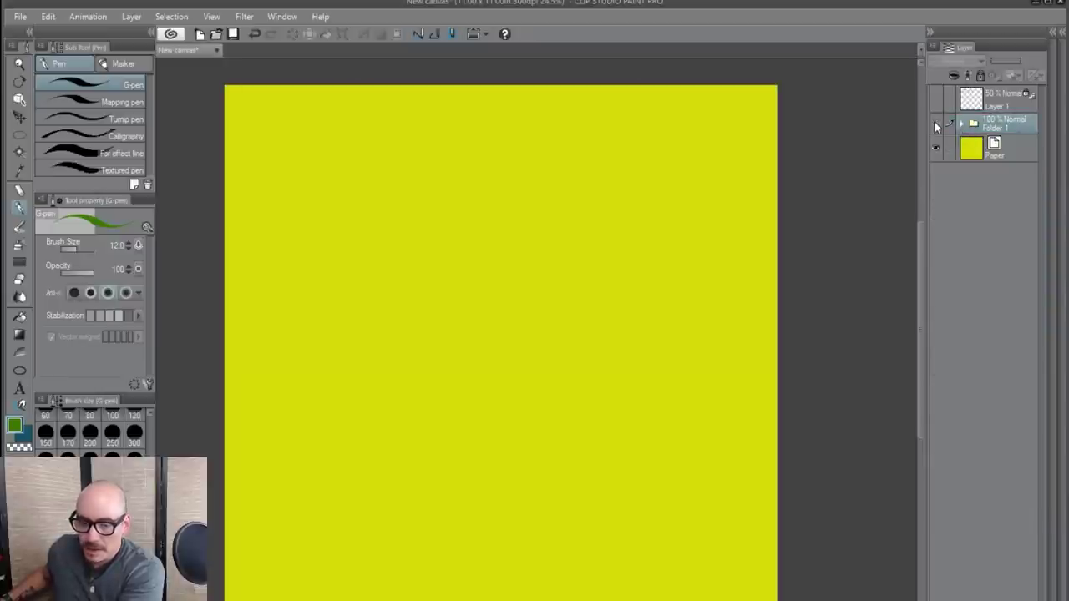
- Paste the copied tapir reference photo onto its own layer directly above the Paper layer
left_click(971, 153)
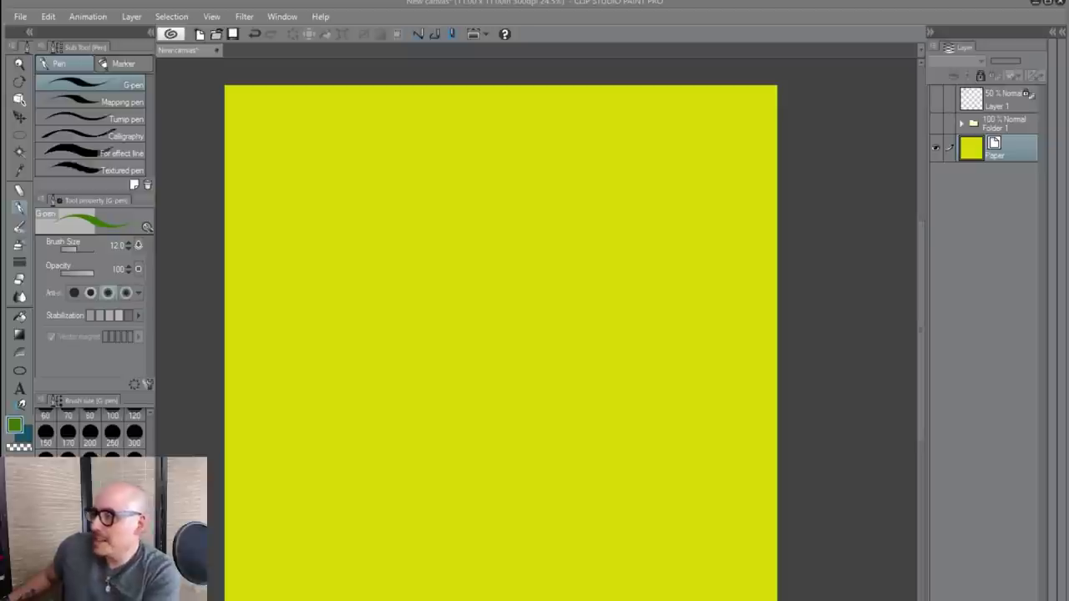
left_click(875, 259)
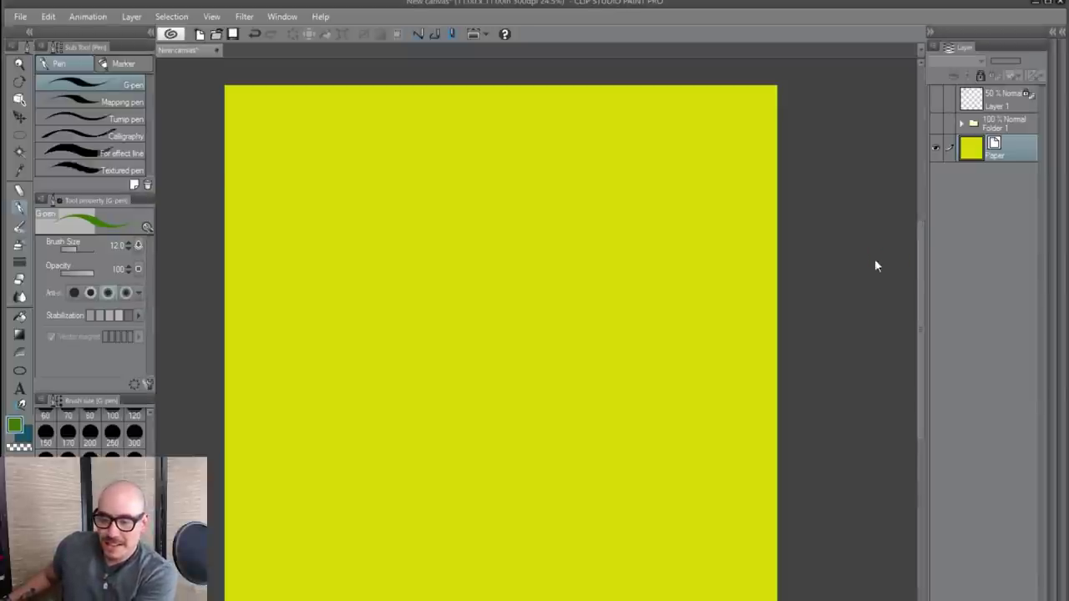
key("ctrl+v")
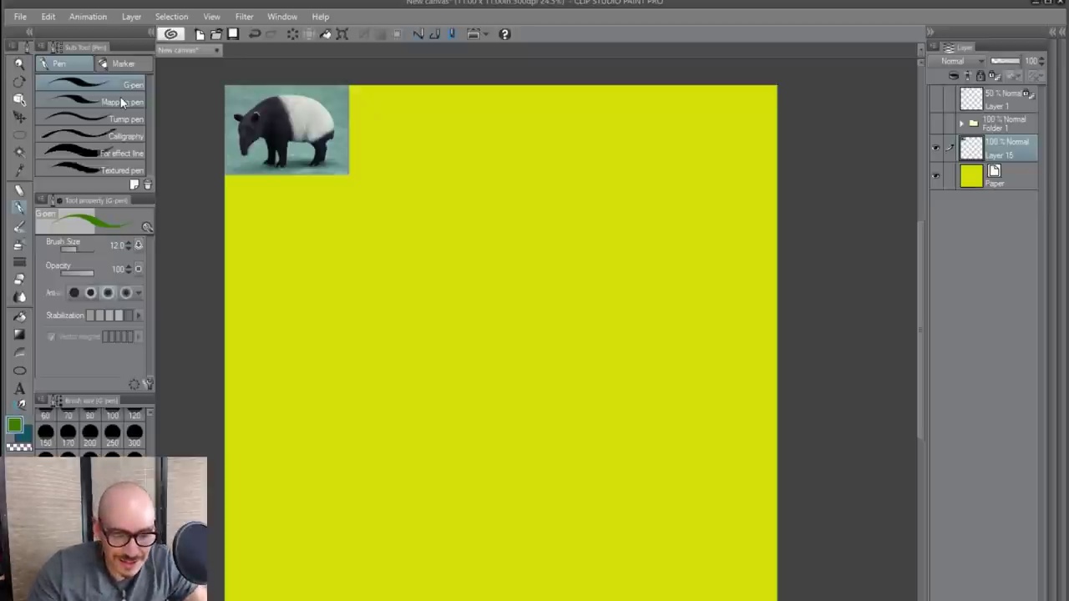
- Create an empty layer between Paper and the tapir photo, and set the G-pen to black at size 50
left_click(991, 182)
key("ctrl+shift+n")
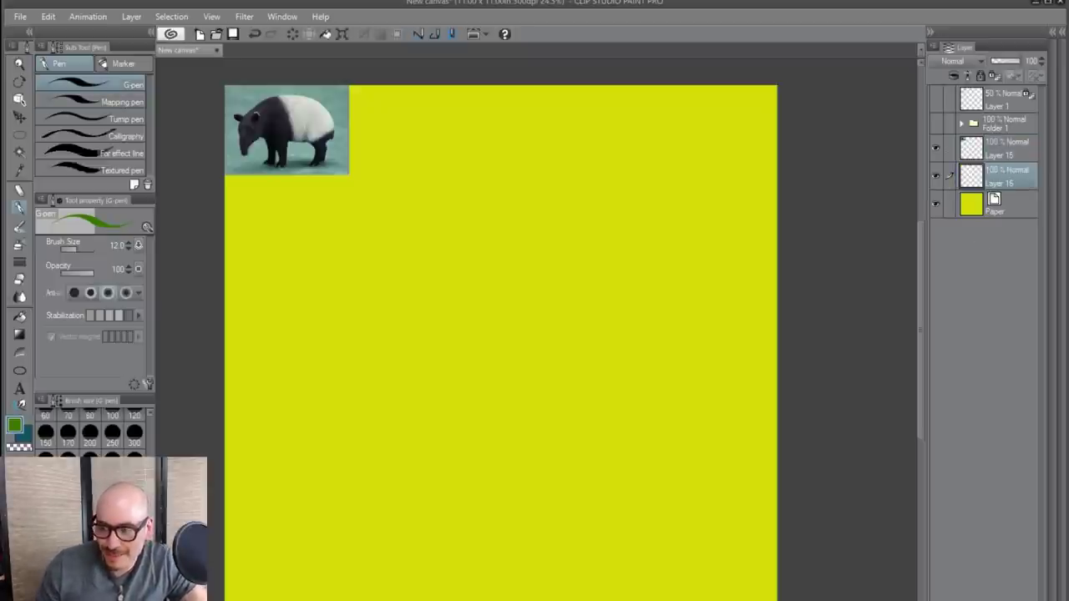
left_click(75, 560)
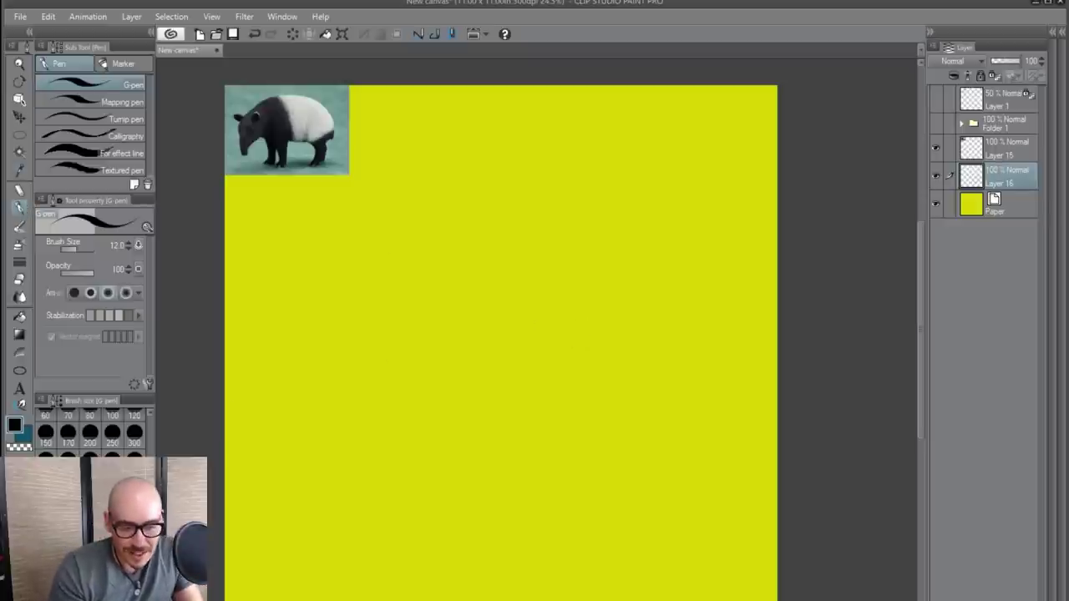
scroll(122, 424, "up", 2)
left_click(135, 417)
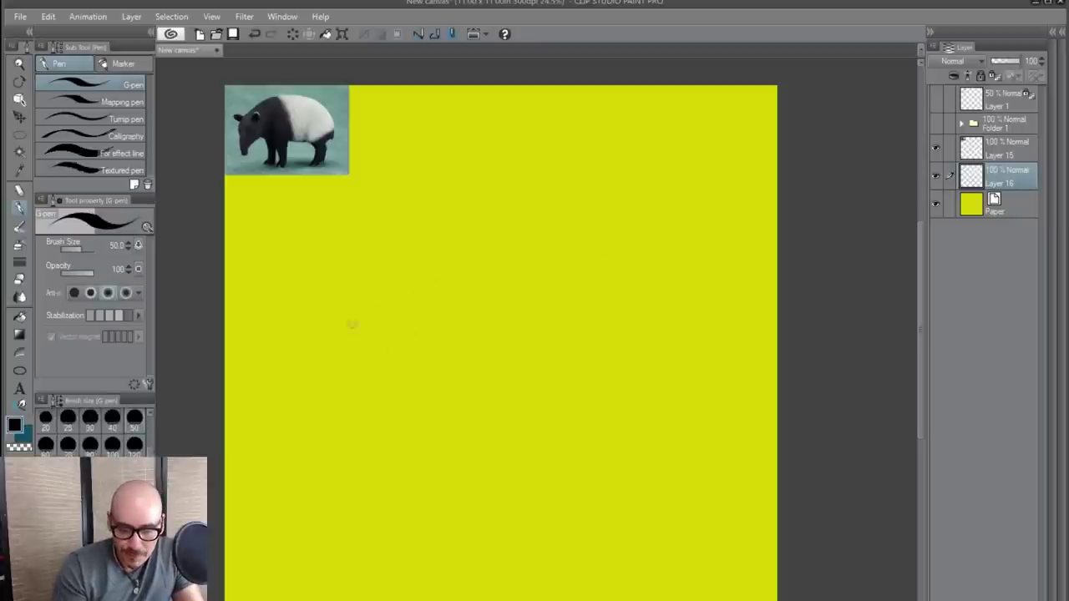
- Sketch the tapir's large bean-shaped body with loose strokes across the middle of the canvas
mouse_move(332, 349)
left_mouse_down()
mouse_move(434, 258)
mouse_move(529, 232)
mouse_move(597, 264)
mouse_move(701, 350)
mouse_move(385, 280)
mouse_move(334, 393)
mouse_move(463, 443)
mouse_move(316, 326)
mouse_move(382, 493)
mouse_move(565, 457)
mouse_move(720, 359)
mouse_move(737, 424)
left_mouse_up()
mouse_move(449, 247)
left_mouse_down()
mouse_move(483, 229)
mouse_move(727, 346)
left_mouse_up()
left_click_drag(617, 249, 418, 242)
left_click_drag(585, 237, 291, 406)
mouse_move(409, 255)
left_mouse_down()
mouse_move(319, 442)
mouse_move(501, 499)
left_mouse_up()
mouse_move(439, 486)
left_mouse_down()
mouse_move(602, 491)
mouse_move(723, 369)
left_mouse_up()
left_click_drag(719, 417, 676, 487)
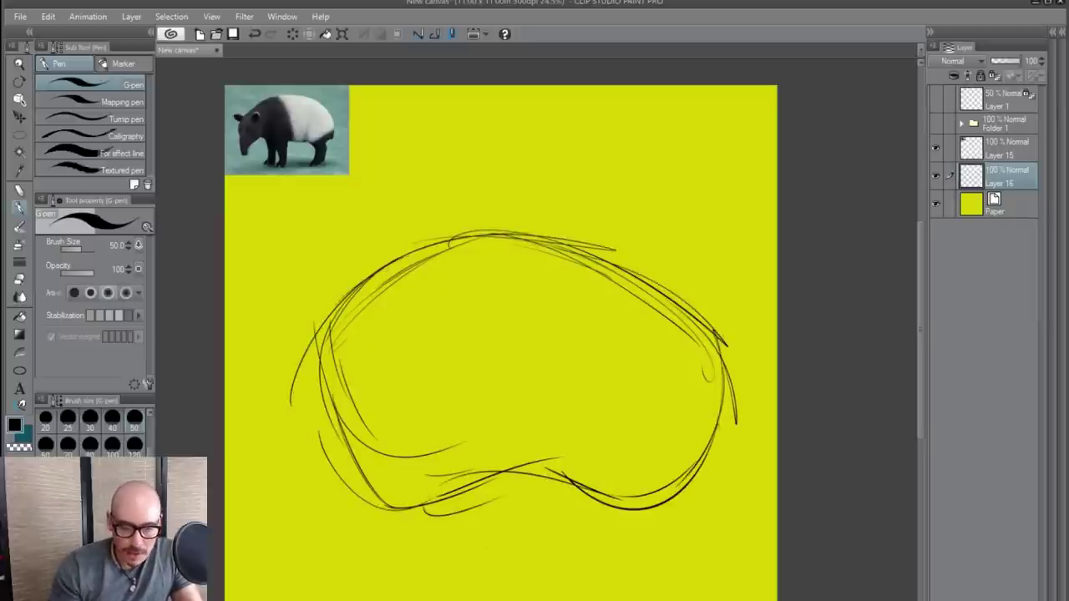
- Rough in the forehead and the long snout drooping from the front of the body
mouse_move(308, 343)
left_mouse_down()
mouse_move(277, 377)
mouse_move(276, 463)
left_mouse_up()
left_click_drag(269, 407, 294, 516)
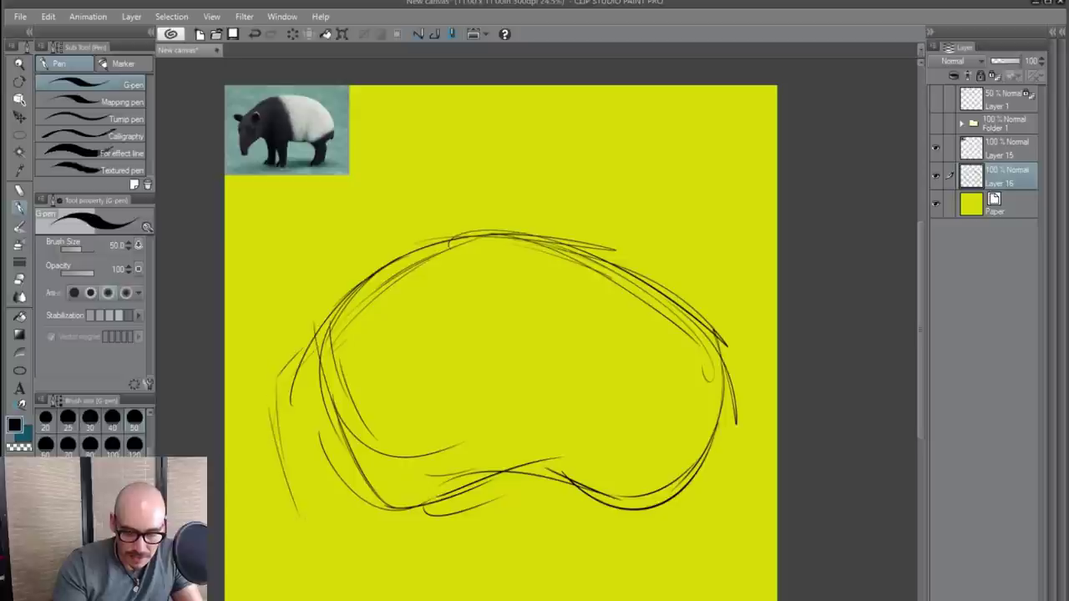
left_click_drag(274, 461, 318, 568)
mouse_move(320, 510)
left_mouse_down()
mouse_move(318, 461)
mouse_move(324, 505)
left_mouse_up()
mouse_move(296, 486)
left_mouse_down()
mouse_move(347, 533)
mouse_move(369, 526)
left_mouse_up()
mouse_move(368, 526)
left_mouse_down()
mouse_move(360, 499)
mouse_move(365, 528)
left_mouse_up()
- Sketch the jaw and cheek, and add contour guidelines across the face and down the snout
mouse_move(355, 467)
left_mouse_down()
mouse_move(363, 528)
mouse_move(398, 441)
left_mouse_up()
left_click_drag(364, 491, 420, 436)
mouse_move(386, 457)
left_mouse_down()
mouse_move(416, 440)
mouse_move(396, 352)
left_mouse_up()
mouse_move(431, 418)
left_mouse_down()
mouse_move(358, 522)
mouse_move(282, 429)
mouse_move(275, 335)
left_mouse_up()
left_click_drag(360, 361, 390, 425)
mouse_move(302, 451)
left_mouse_down()
mouse_move(334, 548)
mouse_move(315, 489)
left_mouse_up()
left_click_drag(339, 348, 289, 436)
mouse_move(319, 370)
left_mouse_down()
mouse_move(292, 462)
mouse_move(314, 479)
left_mouse_up()
left_click_drag(311, 476, 411, 458)
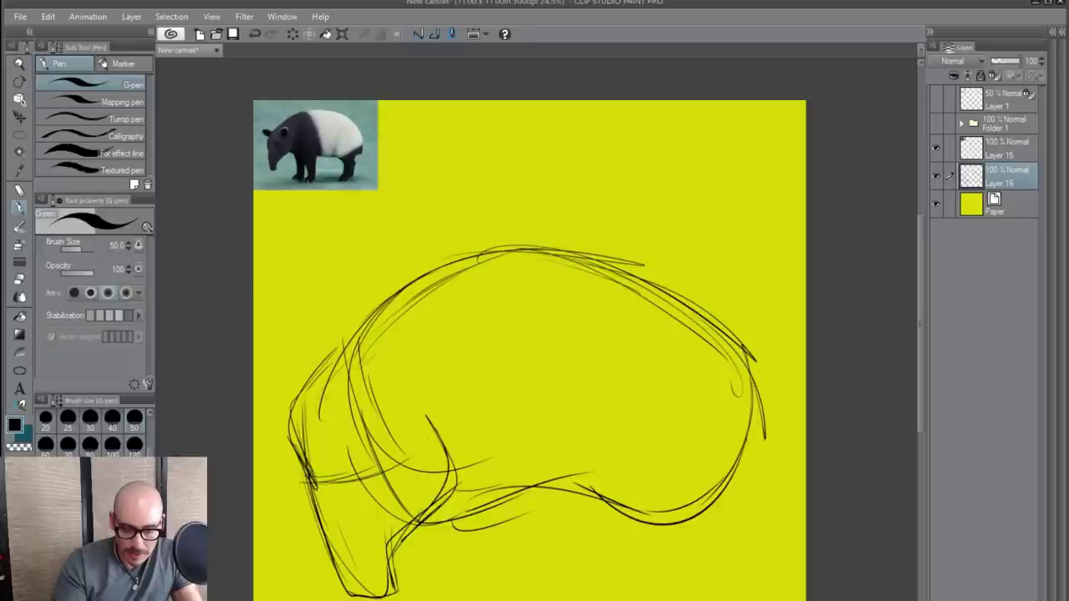
left_click_drag(316, 406, 344, 486)
left_click_drag(335, 483, 370, 580)
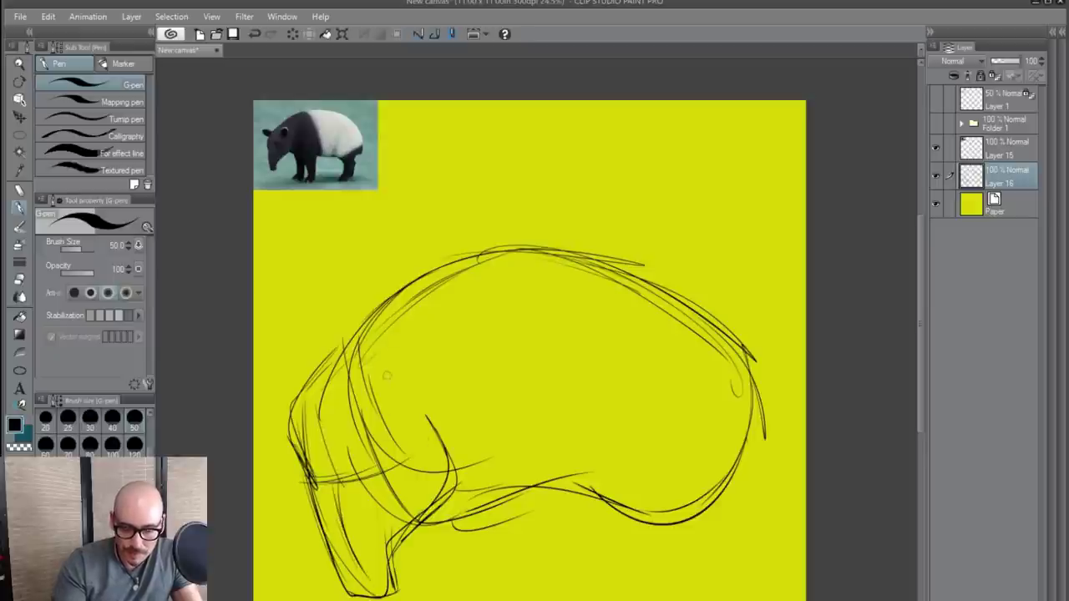
- Draw two oval ears, one on each side of the top of the head
mouse_move(387, 376)
left_mouse_down()
mouse_move(418, 306)
mouse_move(404, 386)
left_mouse_up()
mouse_move(316, 367)
left_mouse_down()
mouse_move(300, 388)
mouse_move(265, 327)
mouse_move(306, 389)
left_mouse_up()
left_click_drag(263, 335, 299, 354)
mouse_move(417, 307)
left_mouse_down()
mouse_move(380, 387)
mouse_move(402, 391)
left_mouse_up()
left_click_drag(417, 362, 397, 393)
left_click_drag(549, 510, 547, 497)
- Build up the outline of the neck, arched back and rump with extra sweeping strokes
left_click_drag(383, 300, 465, 245)
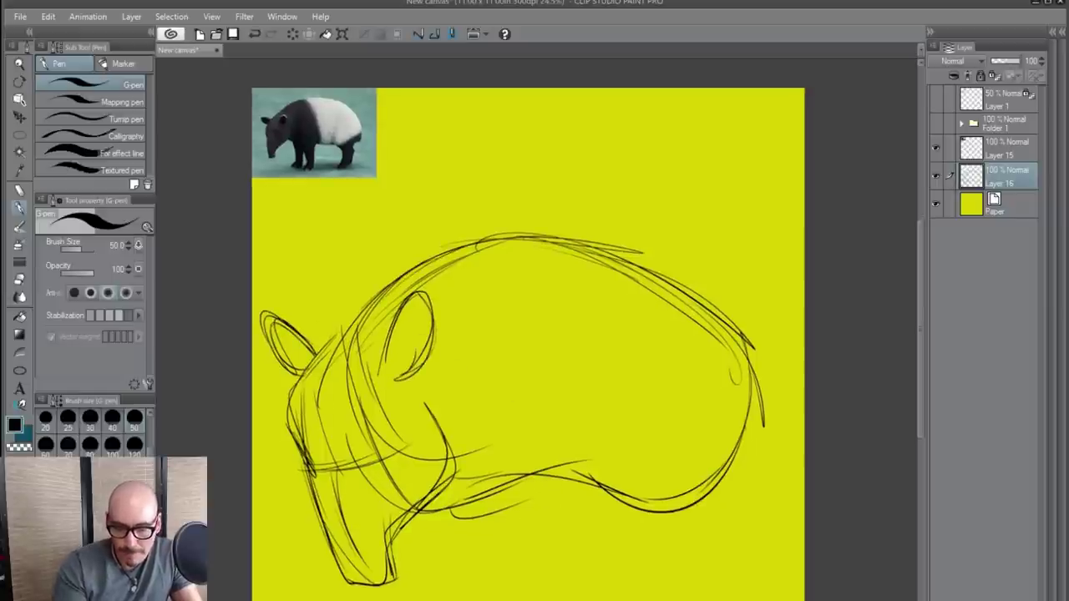
left_click_drag(327, 340, 533, 222)
mouse_move(427, 280)
left_mouse_down()
mouse_move(621, 232)
mouse_move(770, 377)
left_mouse_up()
left_click_drag(728, 316, 777, 463)
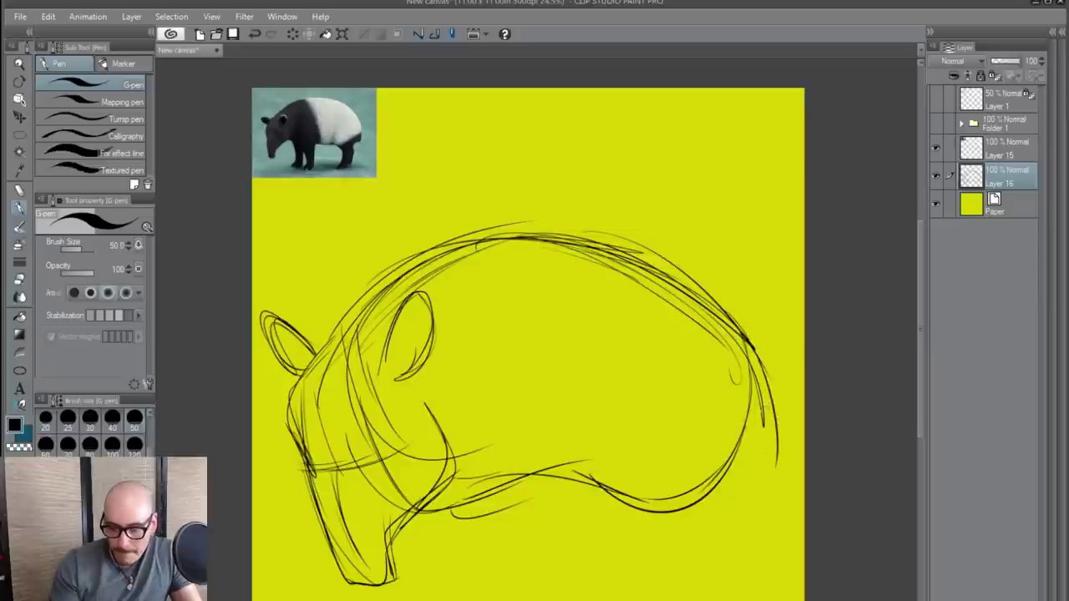
left_click_drag(770, 409, 753, 503)
left_click_drag(548, 467, 539, 413)
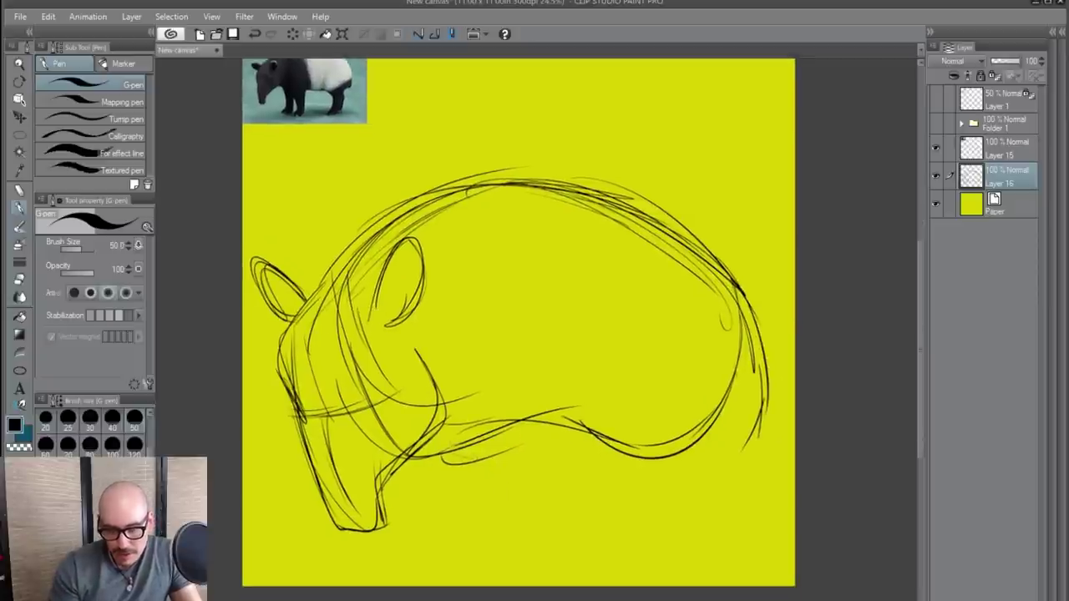
- Sketch the short near front leg and the smaller far front leg beneath the chest
mouse_move(443, 438)
left_mouse_down()
mouse_move(464, 492)
mouse_move(497, 526)
left_mouse_up()
mouse_move(526, 422)
left_mouse_down()
mouse_move(522, 526)
mouse_move(534, 518)
left_mouse_up()
left_click_drag(447, 442, 484, 530)
left_click_drag(481, 528, 522, 525)
mouse_move(401, 464)
left_mouse_down()
mouse_move(416, 494)
mouse_move(451, 508)
left_mouse_up()
mouse_move(415, 506)
left_mouse_down()
mouse_move(467, 500)
mouse_move(448, 517)
left_mouse_up()
left_click_drag(573, 507, 570, 534)
left_click_drag(435, 463, 463, 538)
mouse_move(446, 481)
left_mouse_down()
mouse_move(470, 558)
mouse_move(483, 560)
left_mouse_up()
mouse_move(458, 531)
left_mouse_down()
mouse_move(483, 554)
mouse_move(540, 549)
left_mouse_up()
left_click_drag(542, 451, 528, 552)
- Rough in the lower curve of the hindquarters and a short tail at the rump
mouse_move(578, 452)
left_mouse_down()
mouse_move(602, 491)
mouse_move(605, 470)
mouse_move(628, 525)
mouse_move(720, 516)
left_mouse_up()
left_click_drag(734, 414, 725, 489)
left_click_drag(740, 438, 694, 496)
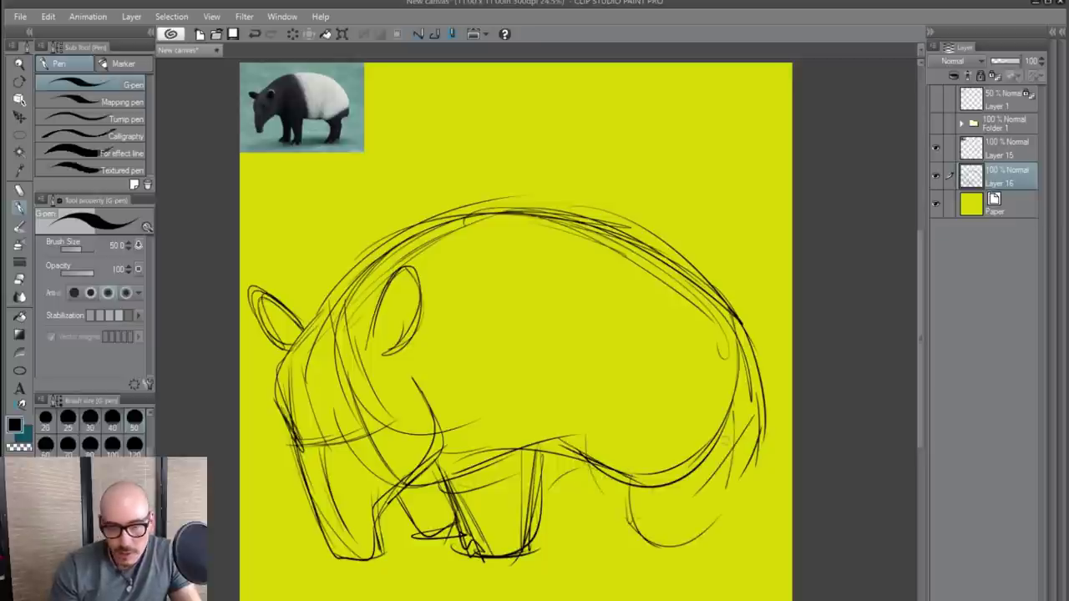
left_click_drag(756, 373, 731, 467)
left_click_drag(752, 419, 685, 491)
- Draw the stocky near hind leg with a flat foot and the far hind leg partly behind it
left_click_drag(594, 458, 622, 545)
left_click_drag(620, 494, 617, 551)
left_click_drag(614, 553, 685, 549)
left_click_drag(683, 551, 680, 501)
left_click_drag(715, 443, 680, 531)
left_click_drag(705, 473, 681, 553)
left_click_drag(580, 456, 617, 555)
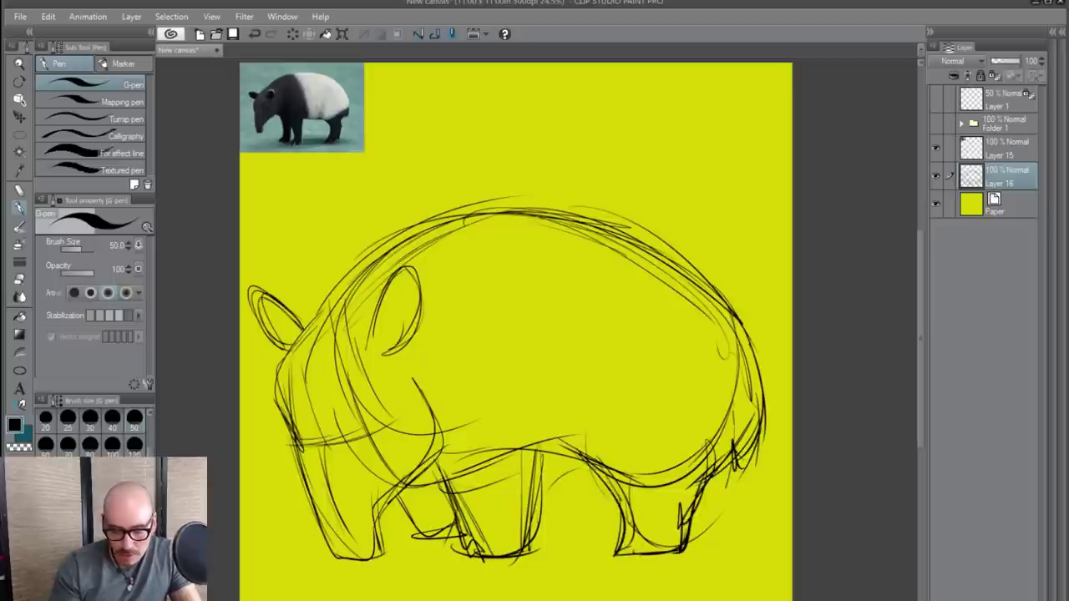
mouse_move(588, 456)
left_mouse_down()
mouse_move(596, 523)
mouse_move(631, 524)
left_mouse_up()
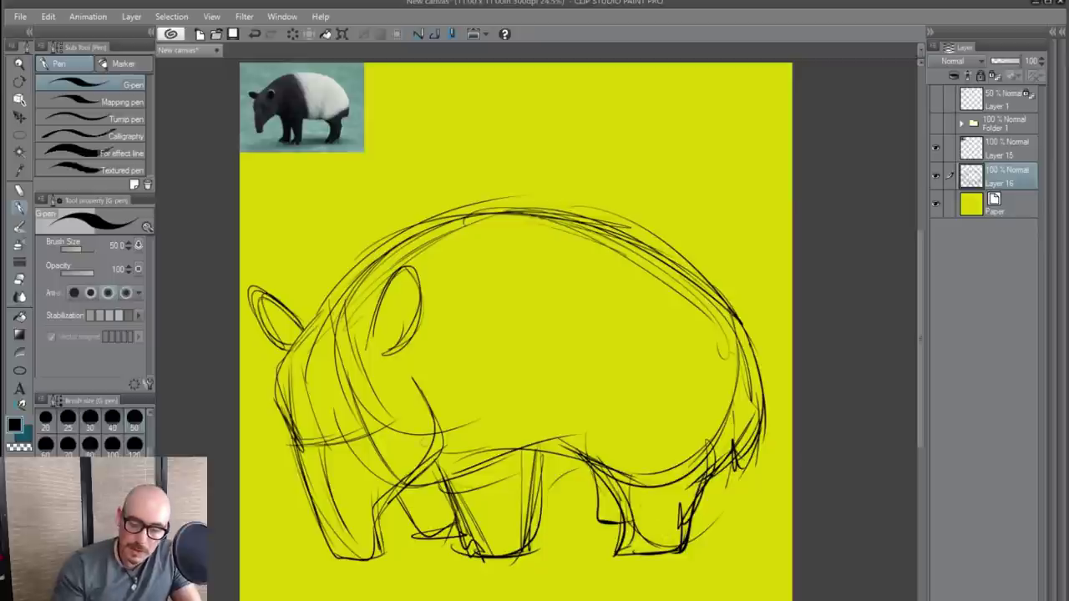
- Firm up the snout tip and sketch a small round fruit with a ground shadow in front of it
mouse_move(309, 329)
left_mouse_down()
mouse_move(282, 413)
mouse_move(329, 548)
left_mouse_up()
mouse_move(314, 523)
left_mouse_down()
mouse_move(373, 561)
mouse_move(390, 555)
left_mouse_up()
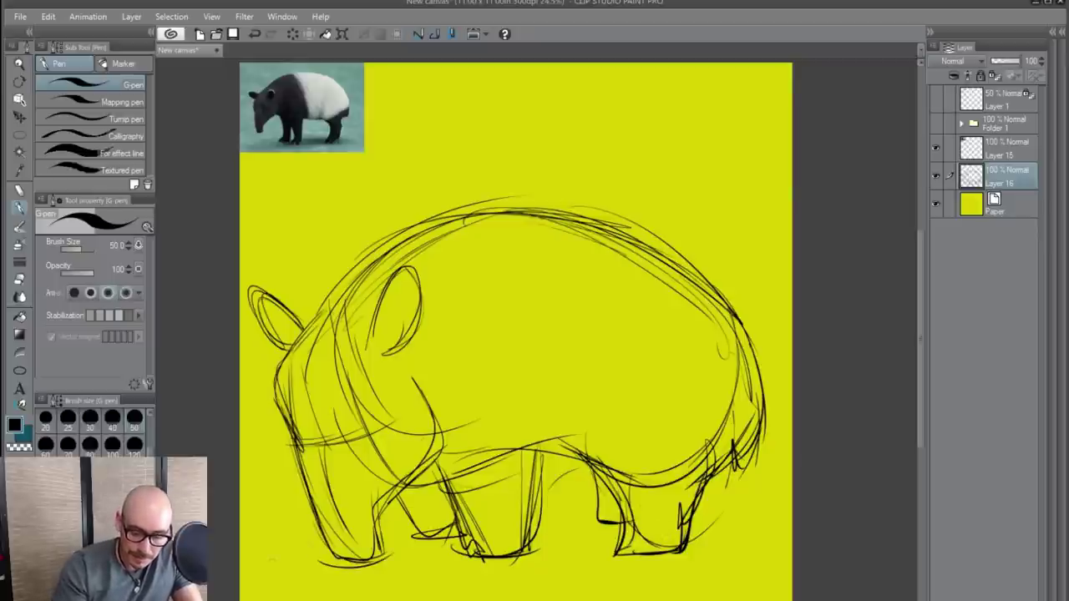
mouse_move(284, 535)
left_mouse_down()
mouse_move(268, 559)
mouse_move(294, 582)
mouse_move(312, 578)
left_mouse_up()
left_click_drag(257, 584, 321, 569)
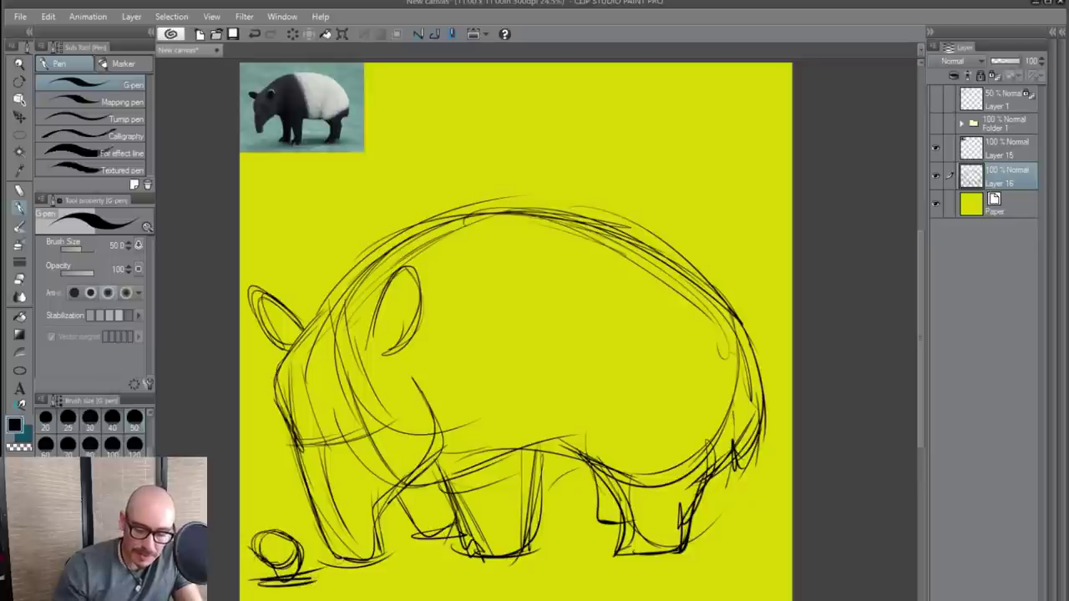
- Scribble horizontal ground shadows under and between the tapir's feet
mouse_move(421, 540)
left_mouse_down()
mouse_move(495, 558)
mouse_move(615, 541)
mouse_move(623, 525)
left_mouse_up()
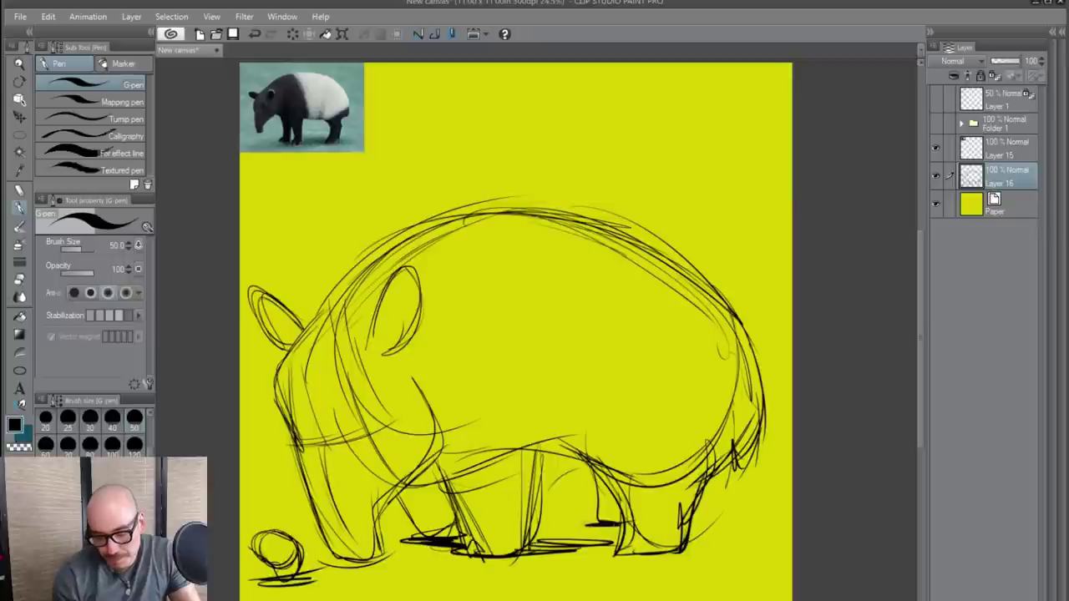
mouse_move(518, 535)
left_mouse_down()
mouse_move(628, 525)
mouse_move(627, 534)
left_mouse_up()
left_click_drag(565, 558, 753, 539)
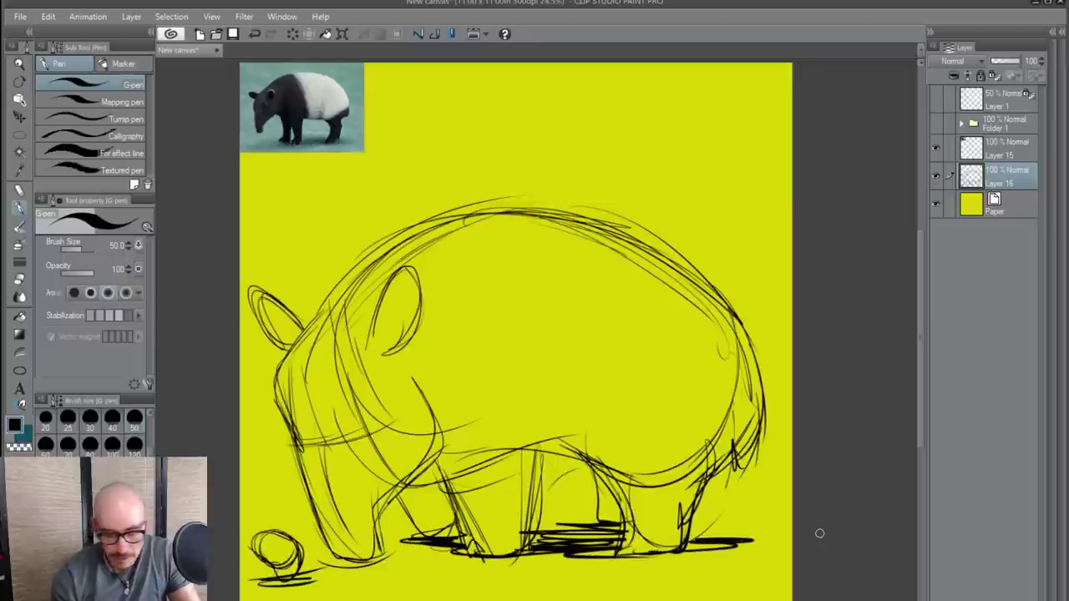
- Strengthen the near ear, snout, jaw and front-leg lines, and draw the underside of the belly between the legs
mouse_move(364, 347)
left_mouse_down()
mouse_move(393, 285)
mouse_move(436, 276)
left_mouse_up()
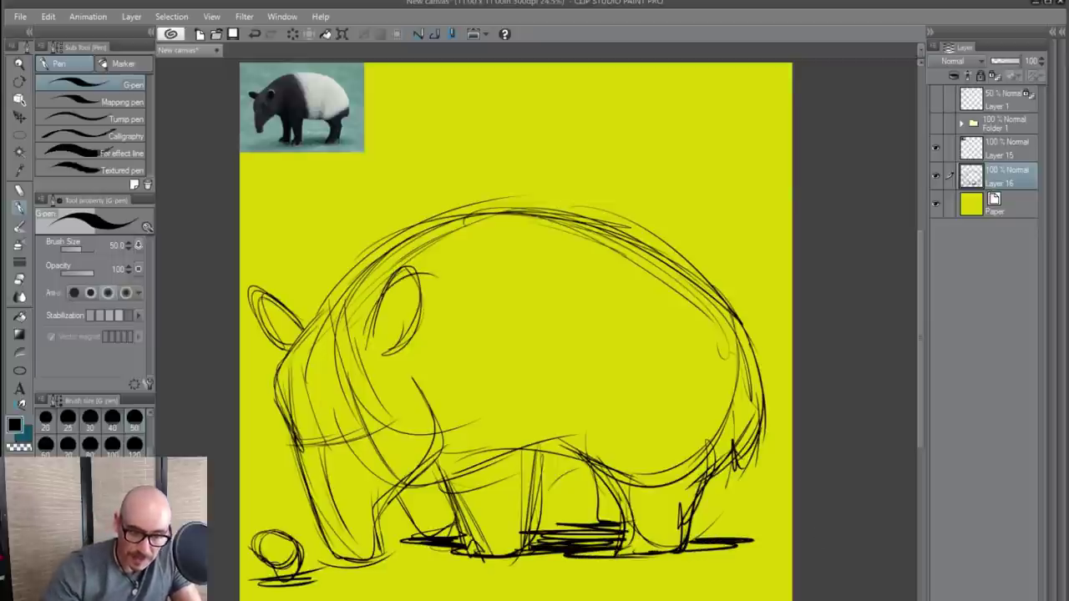
mouse_move(306, 425)
left_mouse_down()
mouse_move(304, 474)
mouse_move(338, 553)
left_mouse_up()
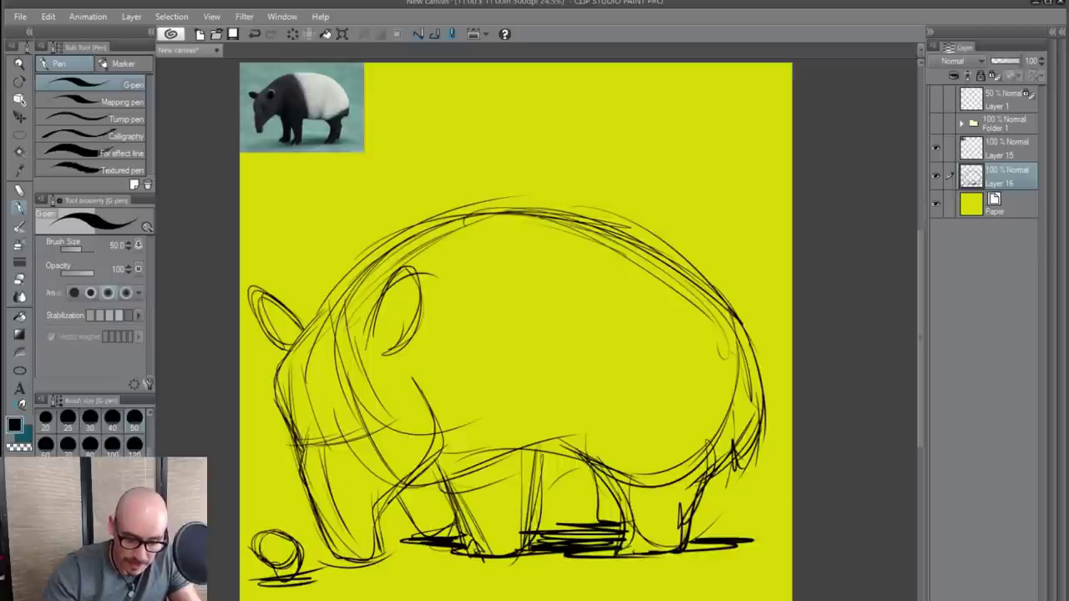
mouse_move(316, 499)
left_mouse_down()
mouse_move(345, 553)
mouse_move(379, 564)
mouse_move(386, 543)
mouse_move(369, 523)
mouse_move(426, 466)
left_mouse_up()
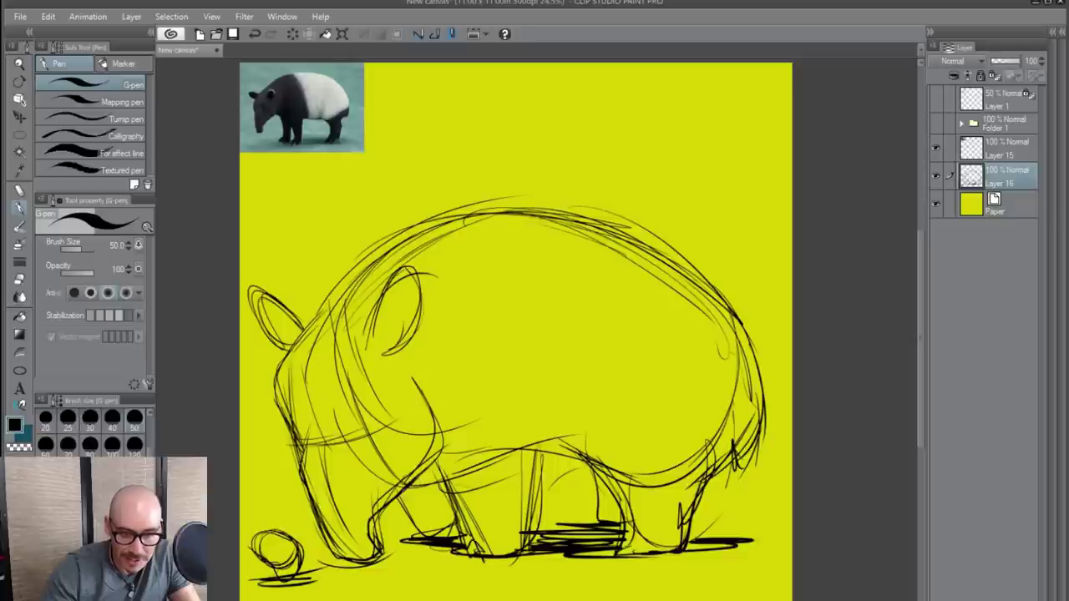
mouse_move(433, 416)
left_mouse_down()
mouse_move(389, 507)
mouse_move(448, 492)
mouse_move(426, 541)
left_mouse_up()
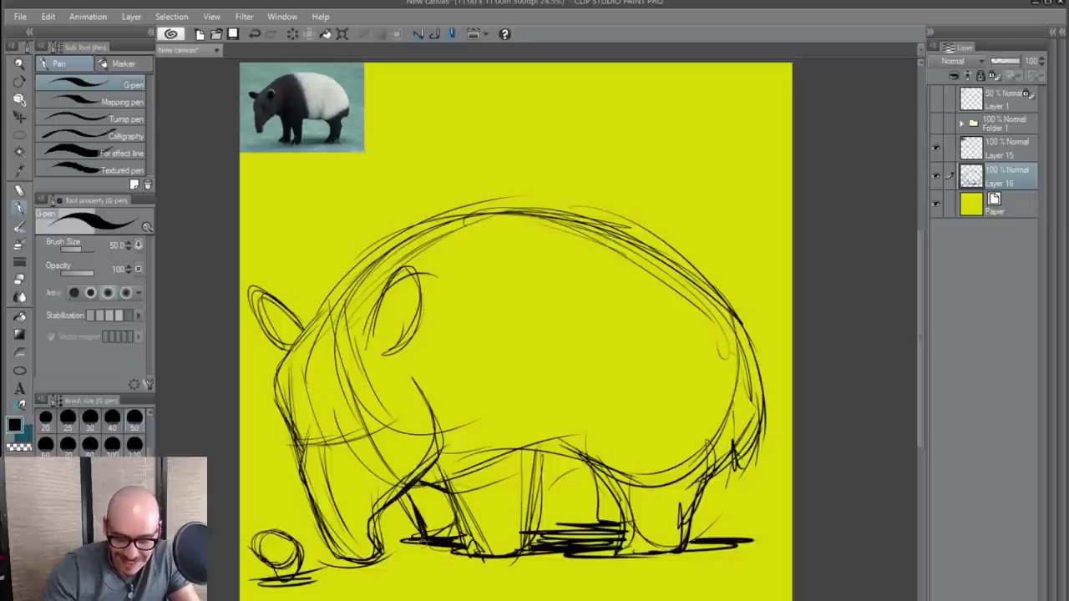
left_click_drag(549, 444, 527, 531)
mouse_move(537, 495)
left_mouse_down()
mouse_move(558, 474)
mouse_move(581, 491)
mouse_move(607, 476)
left_mouse_up()
left_click_drag(550, 482, 606, 469)
- Draw the white patch's borders curving around the midsection and hindquarters, and darken the tail
mouse_move(464, 217)
left_mouse_down()
mouse_move(545, 281)
mouse_move(572, 431)
left_mouse_up()
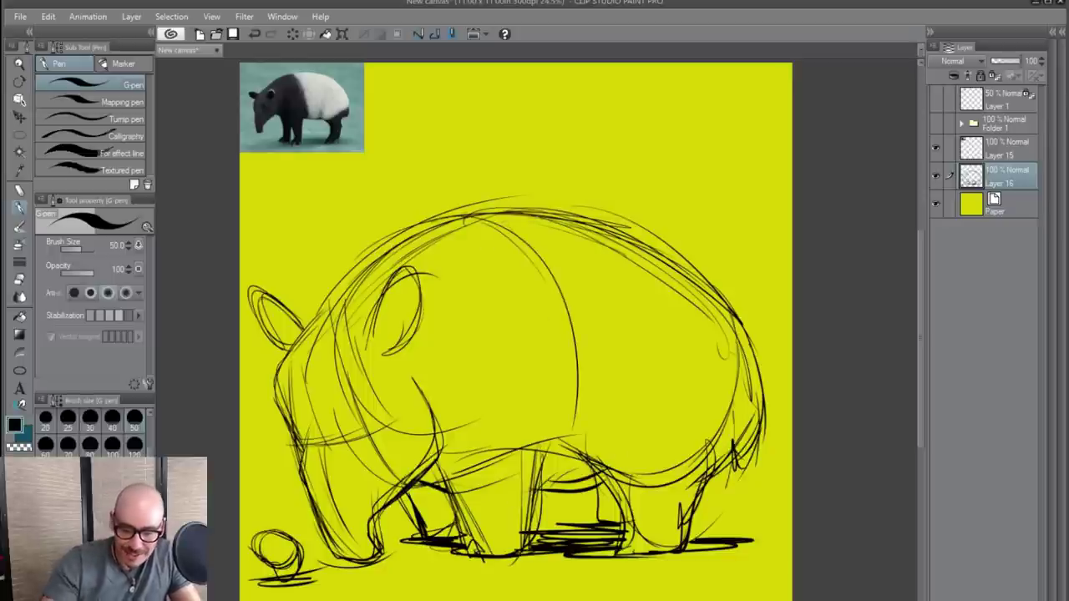
mouse_move(505, 225)
left_mouse_down()
mouse_move(555, 455)
mouse_move(547, 488)
left_mouse_up()
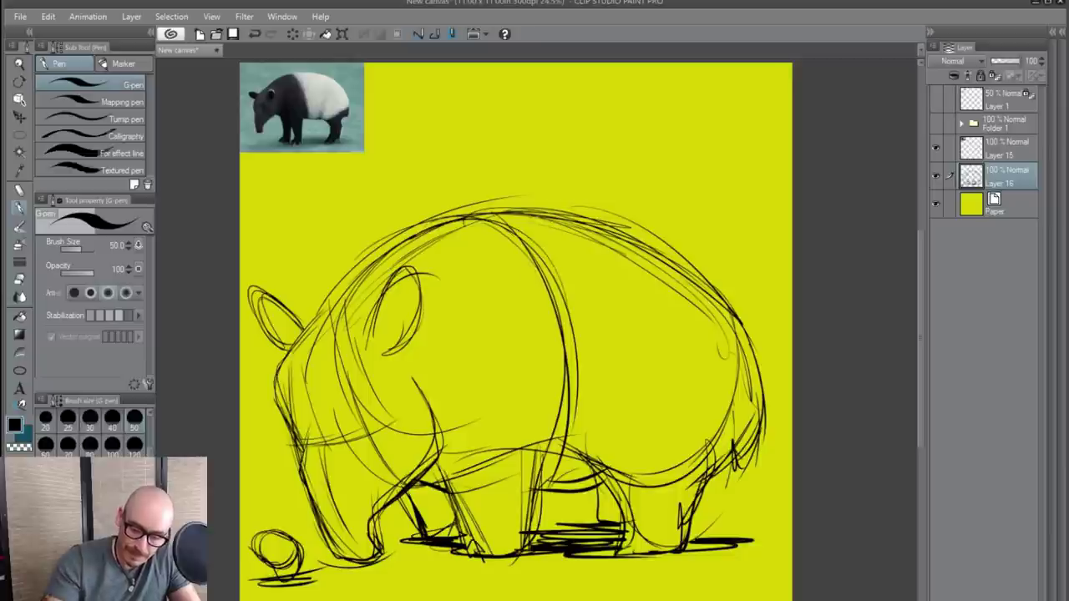
mouse_move(708, 500)
left_mouse_down()
mouse_move(714, 475)
mouse_move(763, 431)
left_mouse_up()
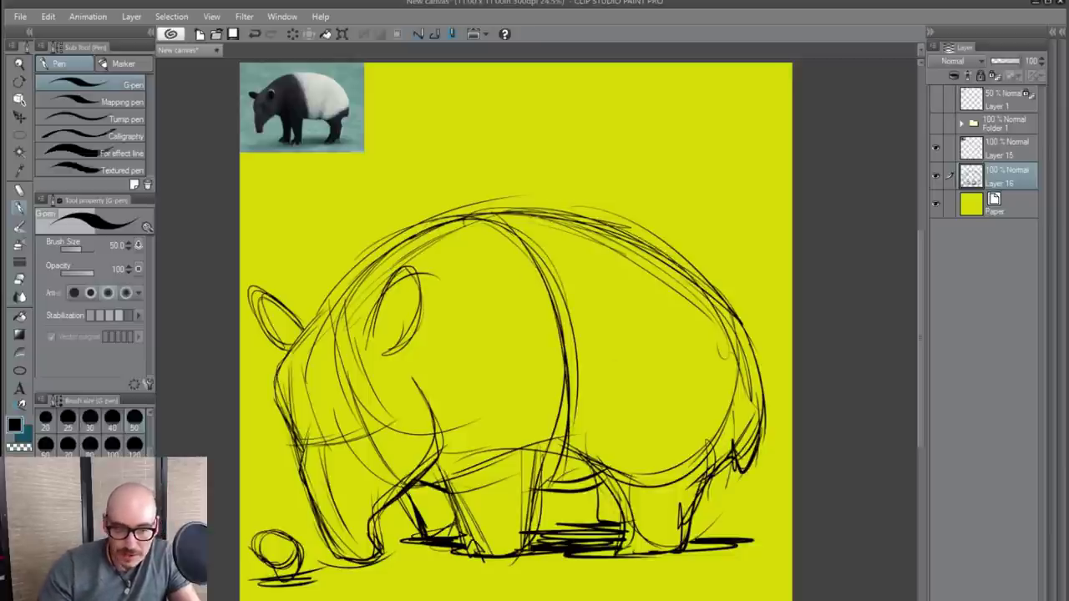
mouse_move(619, 490)
left_mouse_down()
mouse_move(643, 486)
mouse_move(754, 376)
mouse_move(758, 357)
left_mouse_up()
- Add rounded toe shapes to the front and hind feet
mouse_move(667, 462)
left_mouse_down()
mouse_move(617, 492)
mouse_move(620, 559)
mouse_move(643, 536)
left_mouse_up()
mouse_move(644, 536)
left_mouse_down()
mouse_move(670, 550)
mouse_move(654, 537)
left_mouse_up()
left_click_drag(653, 536, 637, 558)
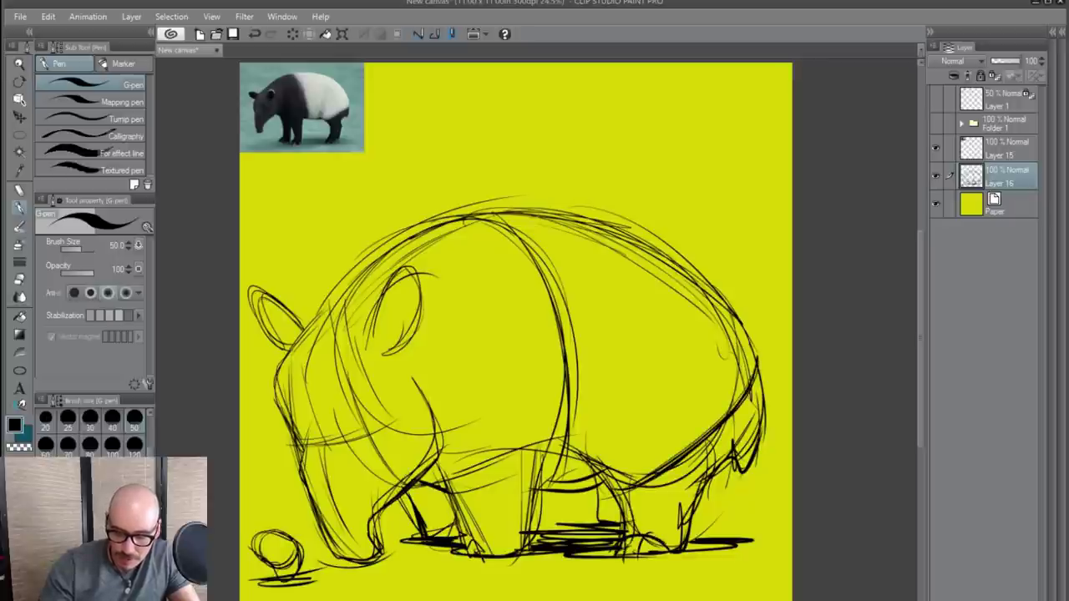
mouse_move(462, 541)
left_mouse_down()
mouse_move(504, 554)
mouse_move(478, 539)
left_mouse_up()
left_click_drag(478, 539, 508, 553)
left_click_drag(413, 523, 421, 538)
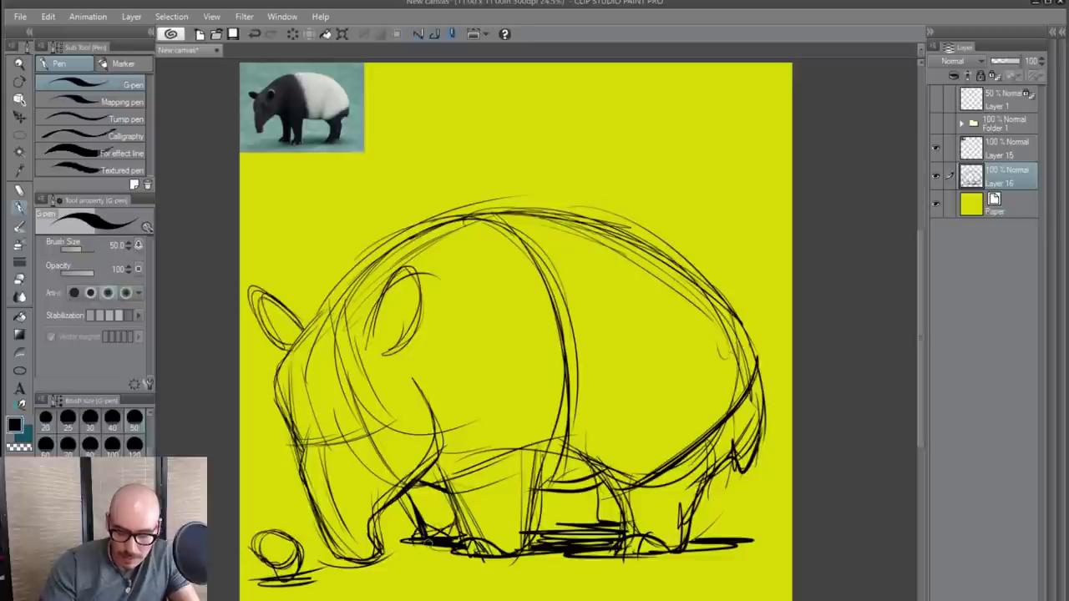
left_click_drag(581, 521, 629, 523)
- Darken the front edge of the face and draw a bold round near eye and the far eye along the face guideline
left_click_drag(292, 376, 324, 527)
mouse_move(363, 454)
left_mouse_down()
mouse_move(340, 428)
mouse_move(369, 452)
left_mouse_up()
left_click_drag(298, 433, 305, 451)
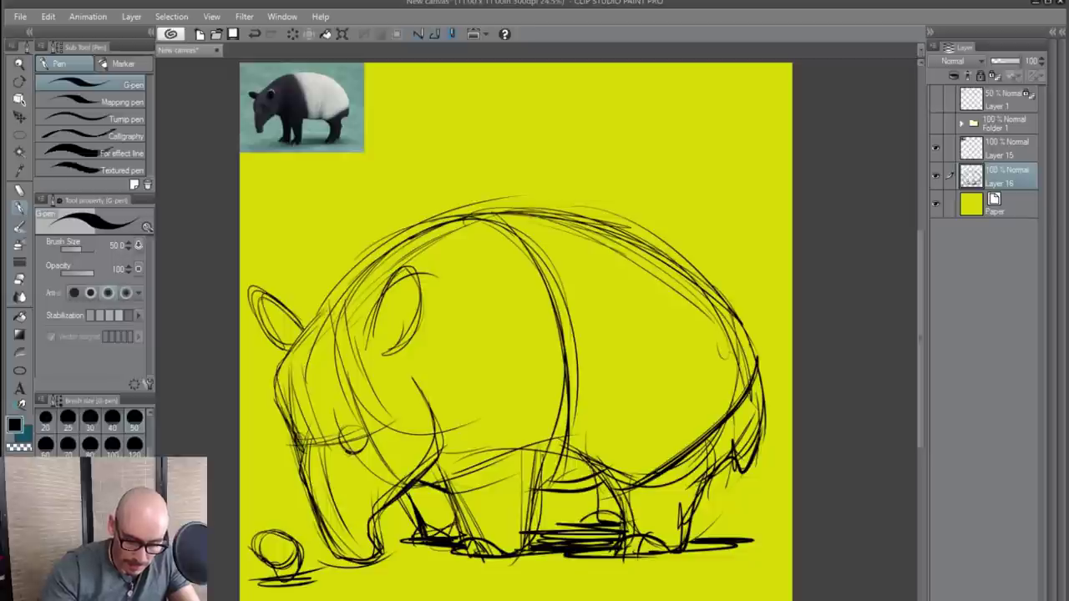
mouse_move(361, 427)
left_mouse_down()
mouse_move(338, 438)
mouse_move(366, 436)
mouse_move(338, 438)
left_mouse_up()
key("ctrl+z")
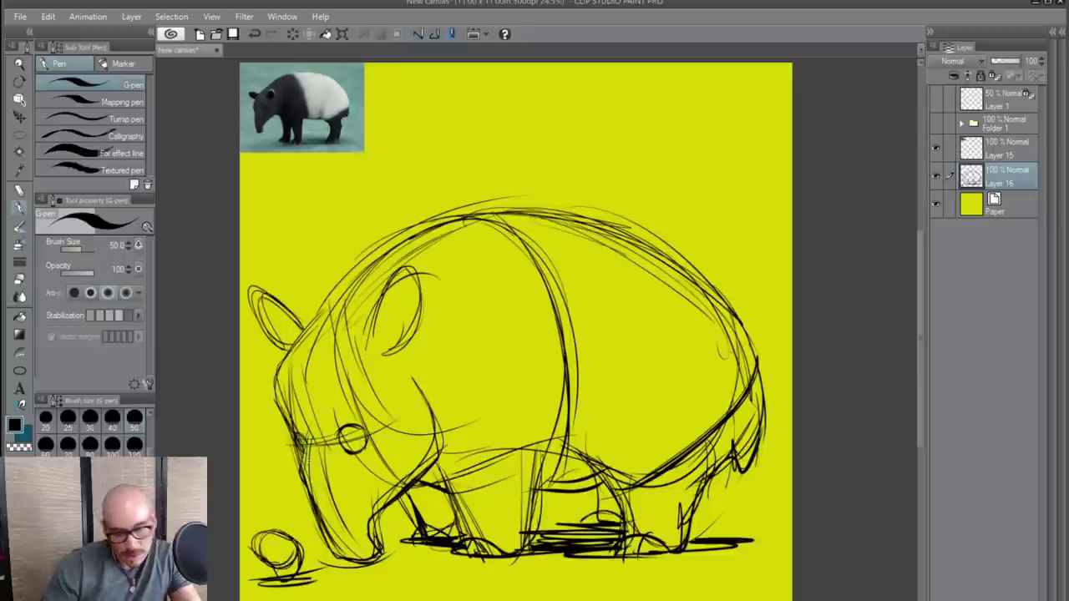
- Add inner edge lines to both ears and go over the head and neck contour
mouse_move(401, 264)
left_mouse_down()
mouse_move(384, 349)
mouse_move(416, 338)
left_mouse_up()
mouse_move(259, 297)
left_mouse_down()
mouse_move(296, 339)
mouse_move(291, 351)
mouse_move(311, 334)
left_mouse_up()
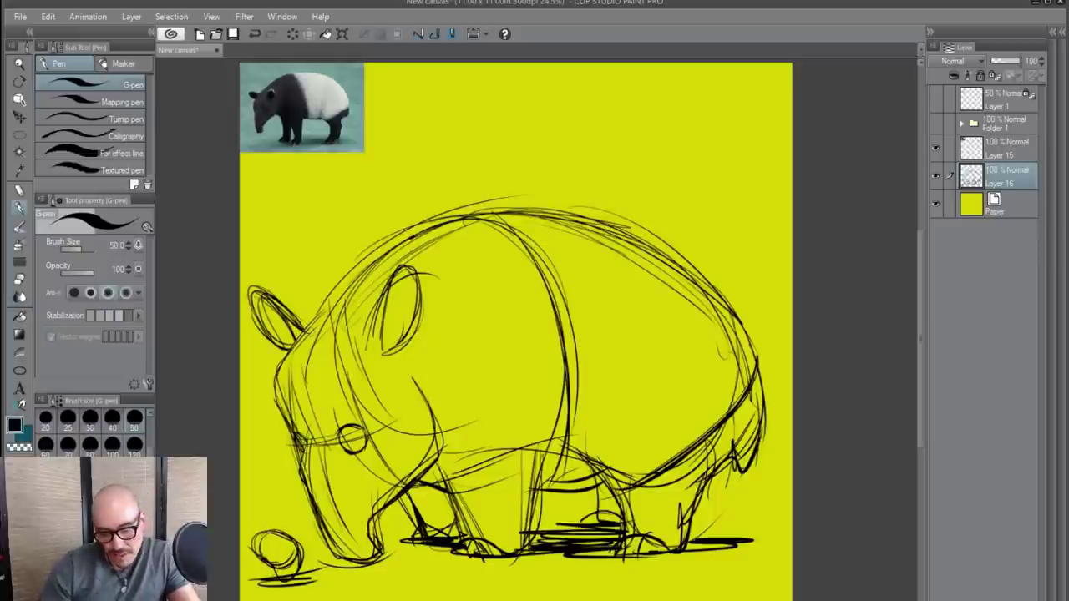
mouse_move(285, 372)
left_mouse_down()
mouse_move(380, 250)
mouse_move(541, 221)
left_mouse_up()
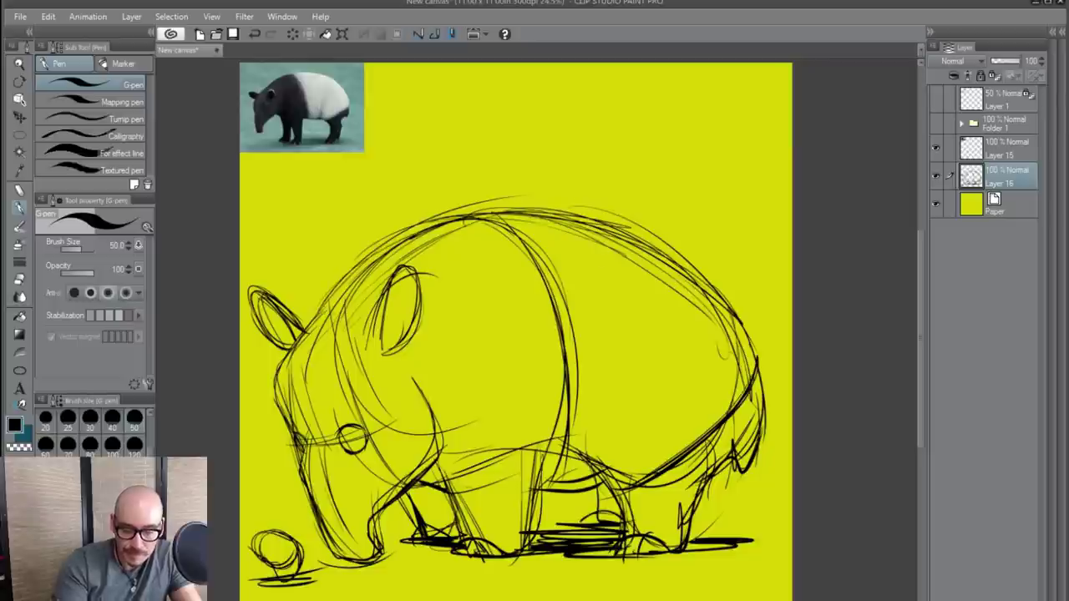
- Add a curved stem and grass strokes to the small fruit, and a short crease on the snout
mouse_move(277, 532)
left_mouse_down()
mouse_move(312, 524)
mouse_move(291, 539)
mouse_move(304, 517)
left_mouse_up()
key("ctrl+z")
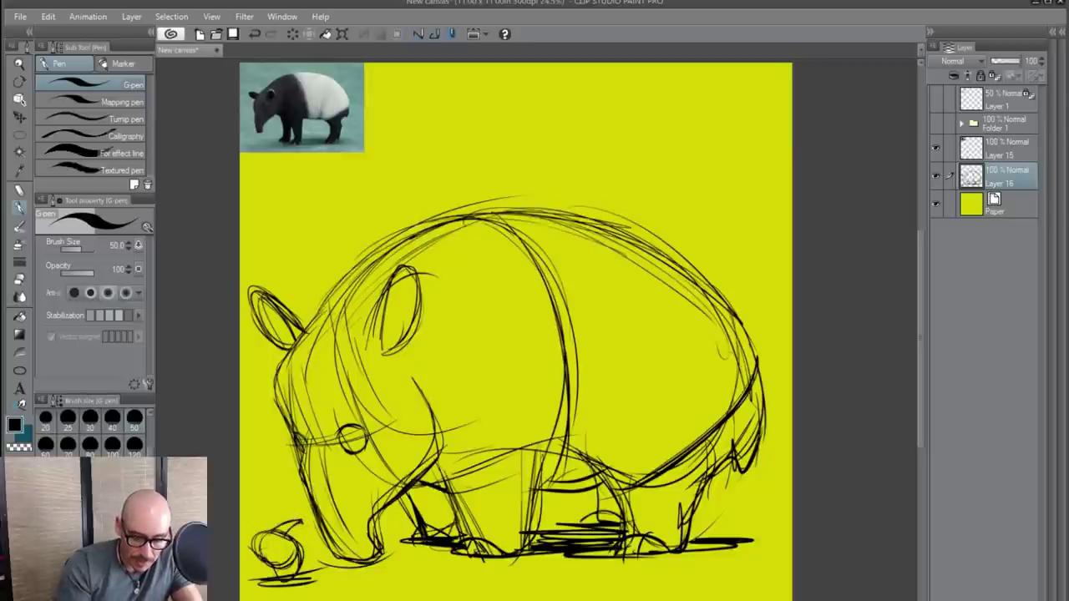
mouse_move(279, 567)
left_mouse_down()
mouse_move(249, 572)
mouse_move(274, 583)
left_mouse_up()
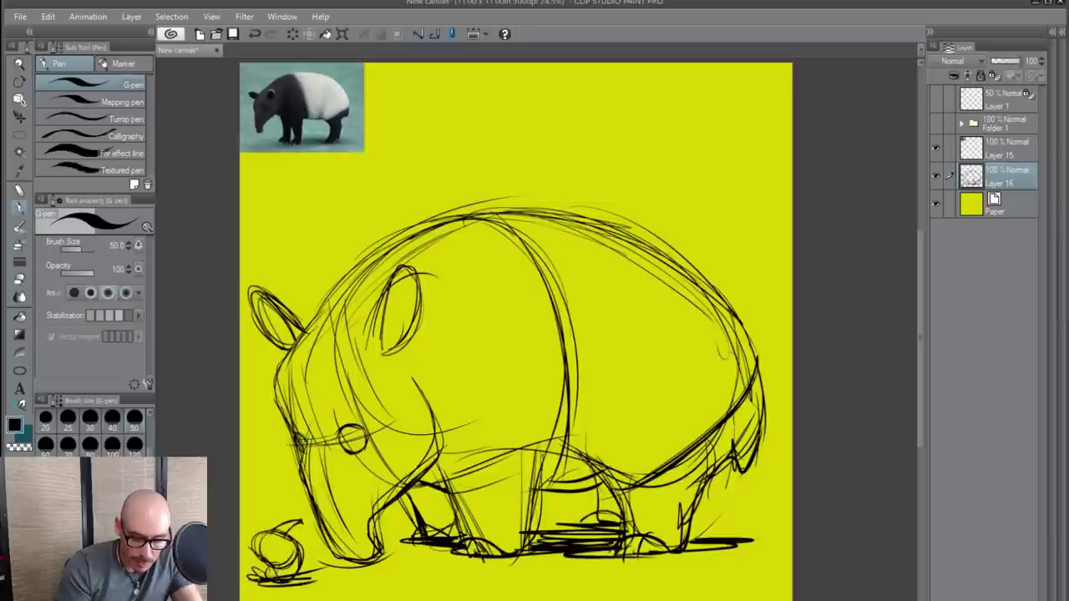
key("ctrl+z")
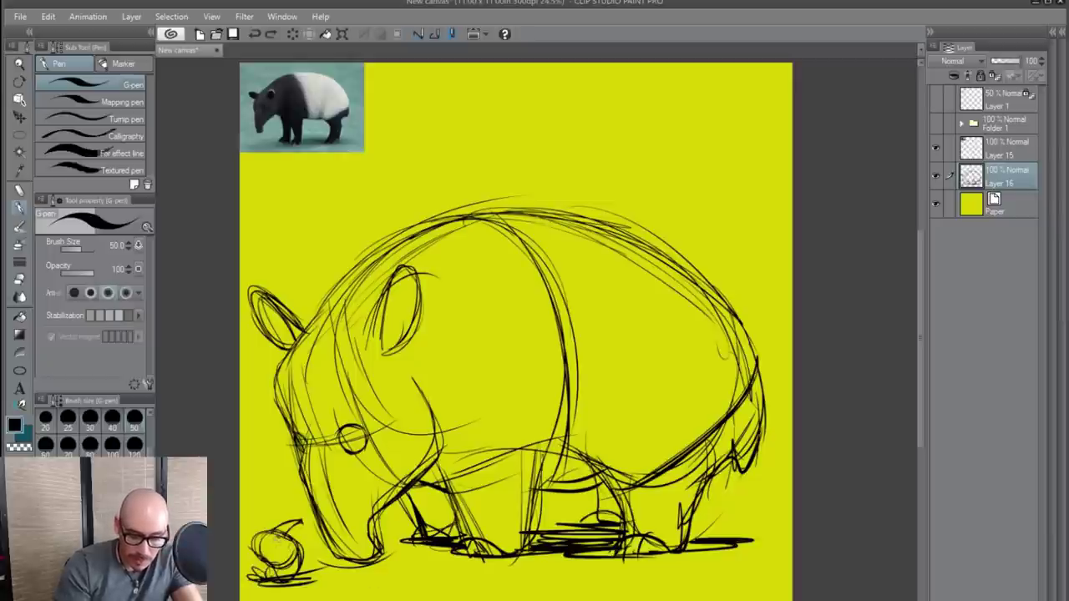
left_click_drag(292, 534, 284, 579)
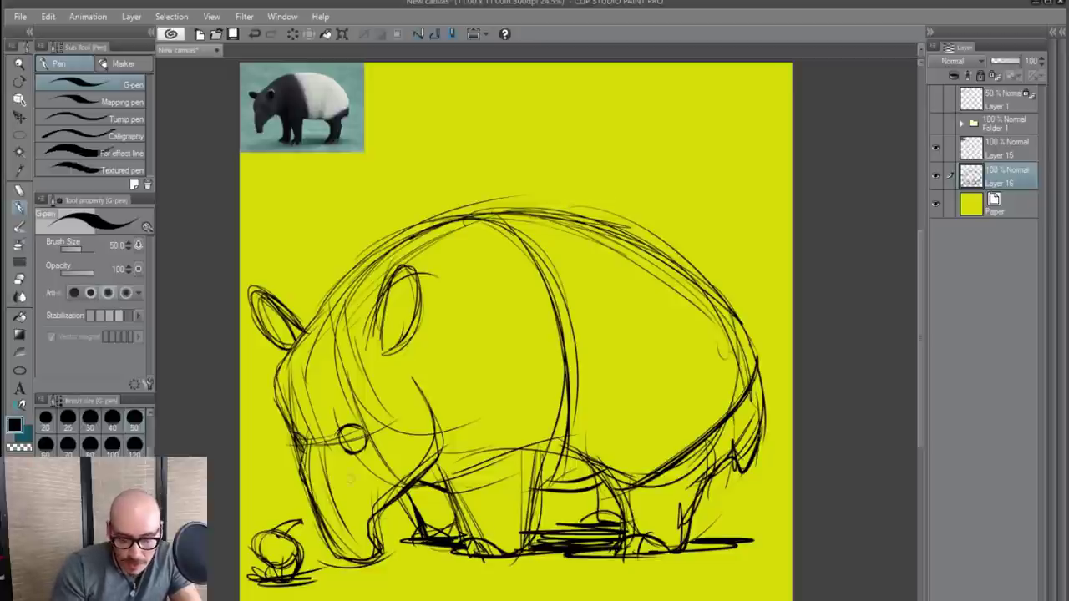
left_click_drag(331, 463, 348, 501)
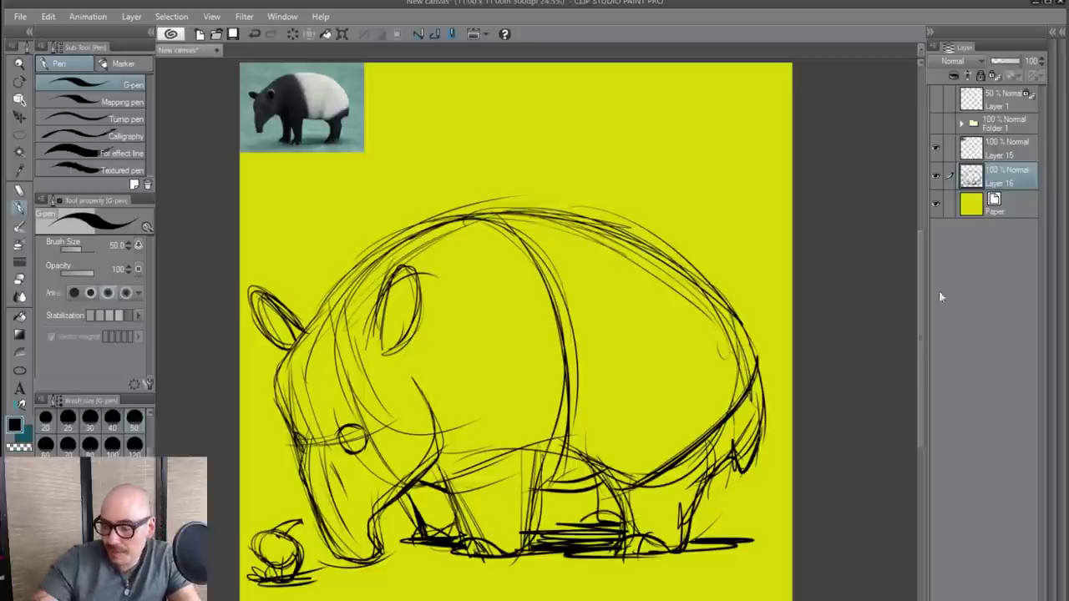
- Add a new vector layer beneath the sketch on Layer 16, and lower Layer 16's opacity to 18
key("ctrl+shift+n")
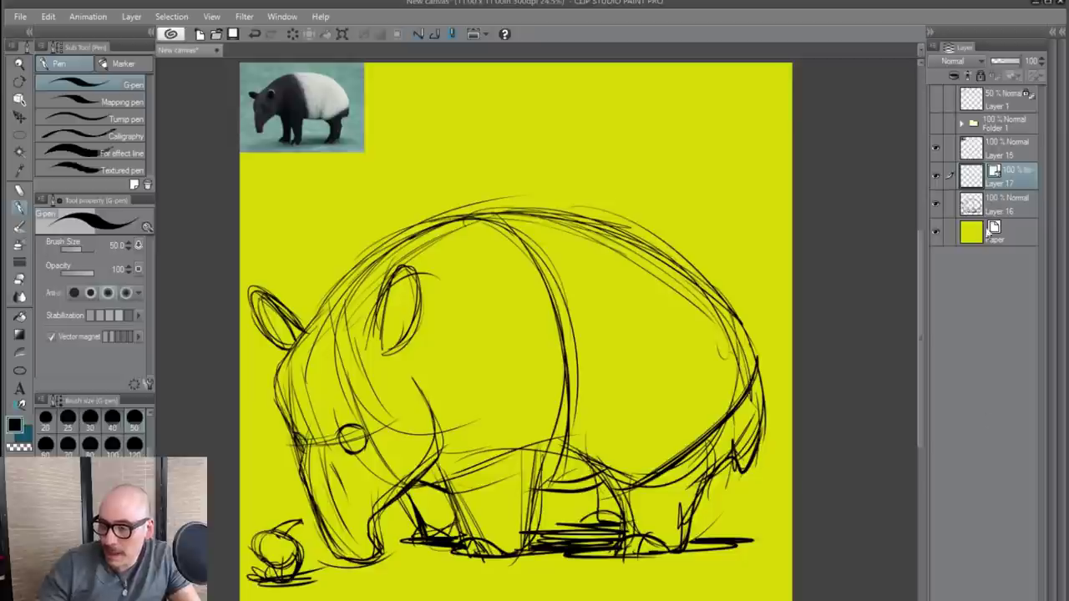
left_click_drag(1011, 179, 1009, 215)
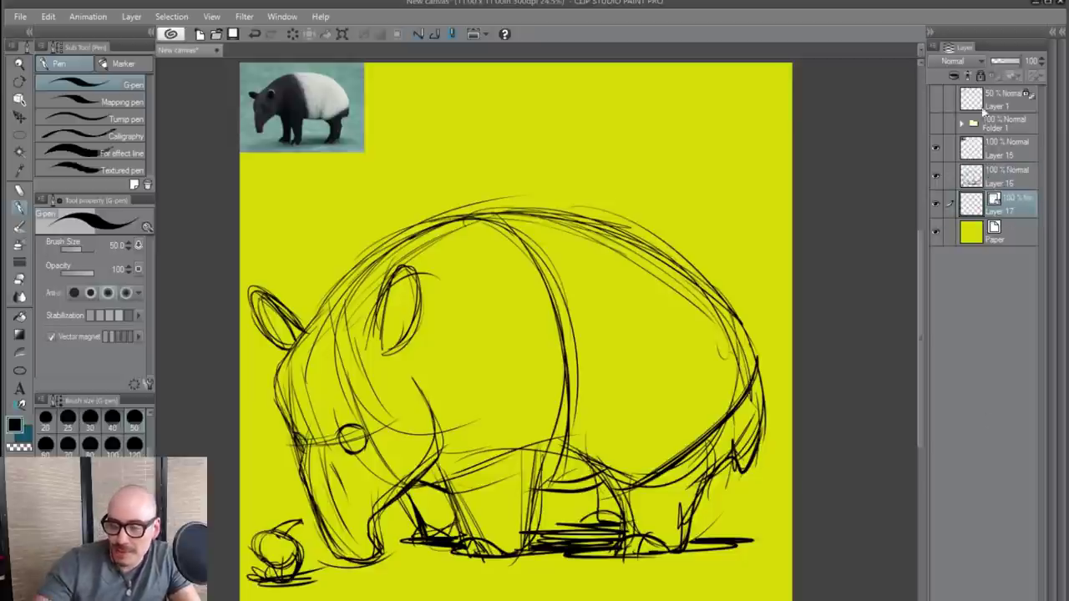
left_click(1007, 175)
left_click_drag(1018, 61, 994, 63)
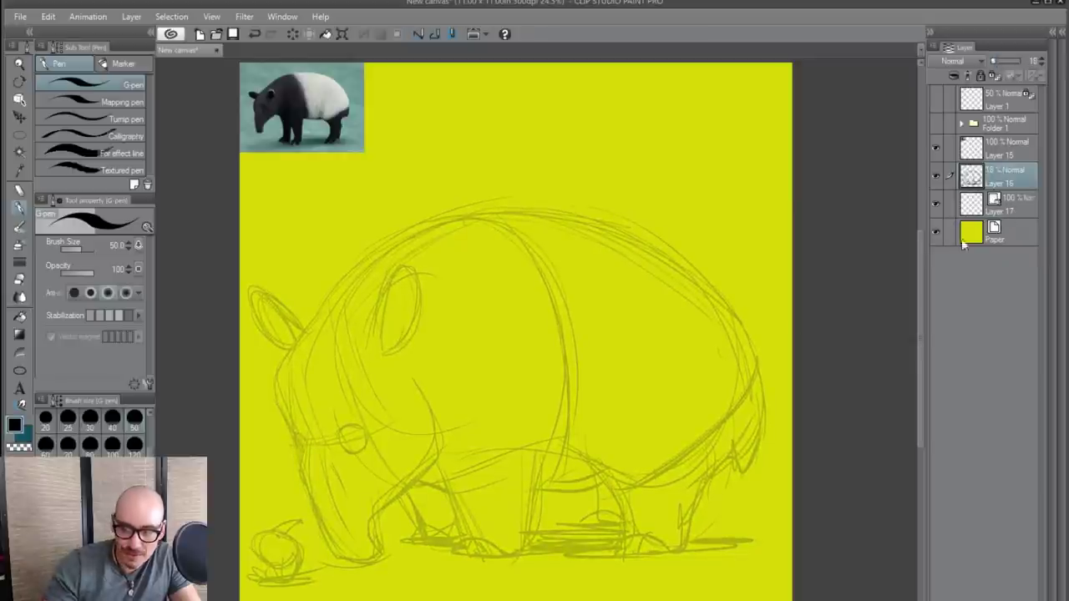
- Make the vector layer Layer 17 active and set the G-pen's brush size to 17
left_click(1009, 211)
scroll(441, 469, "up", 2)
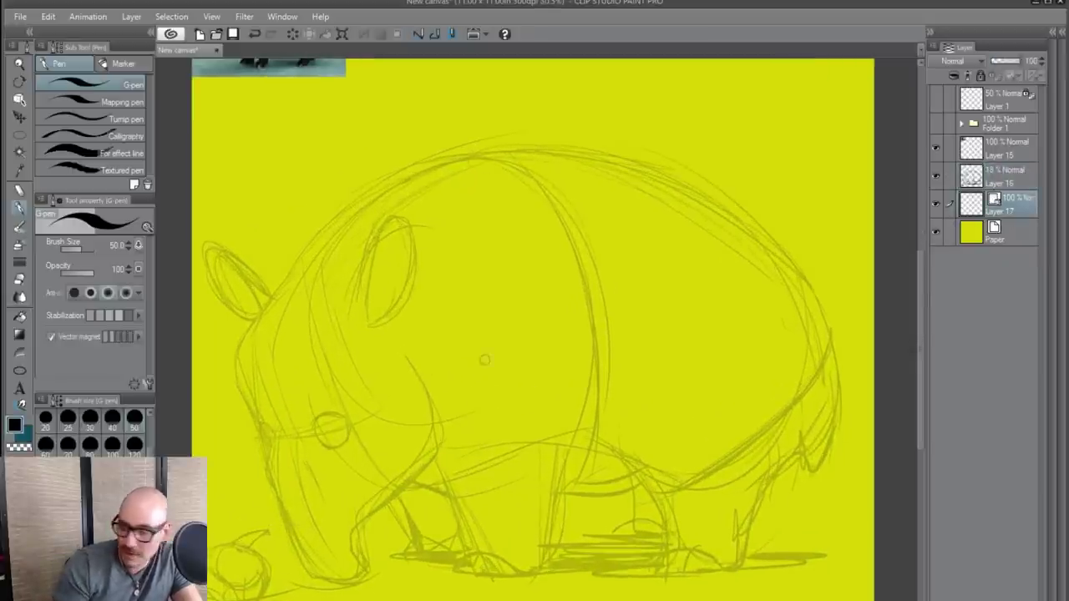
left_click(112, 445)
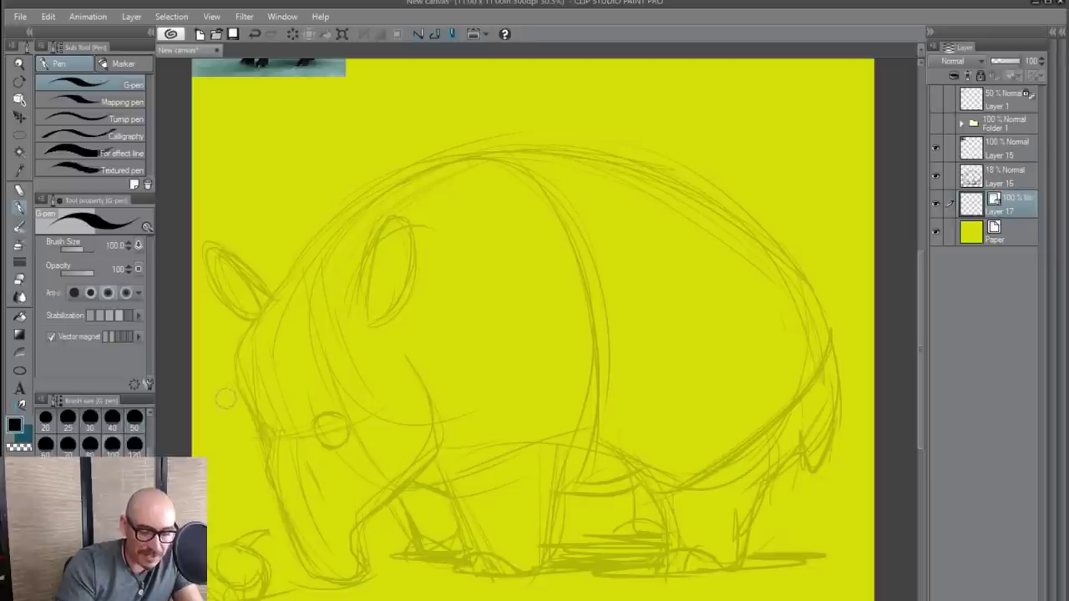
left_click(135, 417)
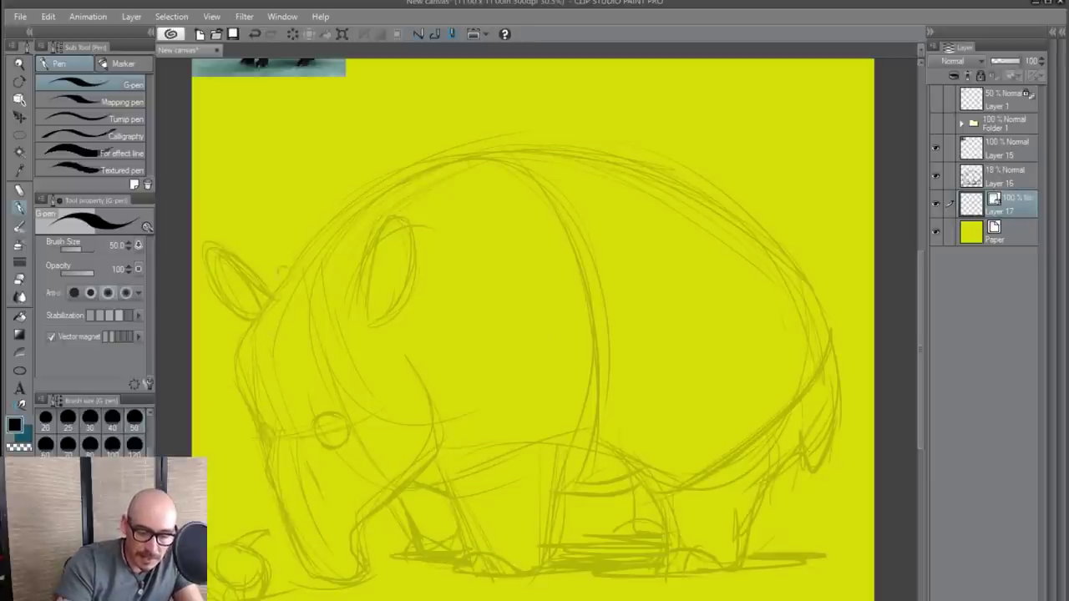
scroll(125, 430, "up", 3)
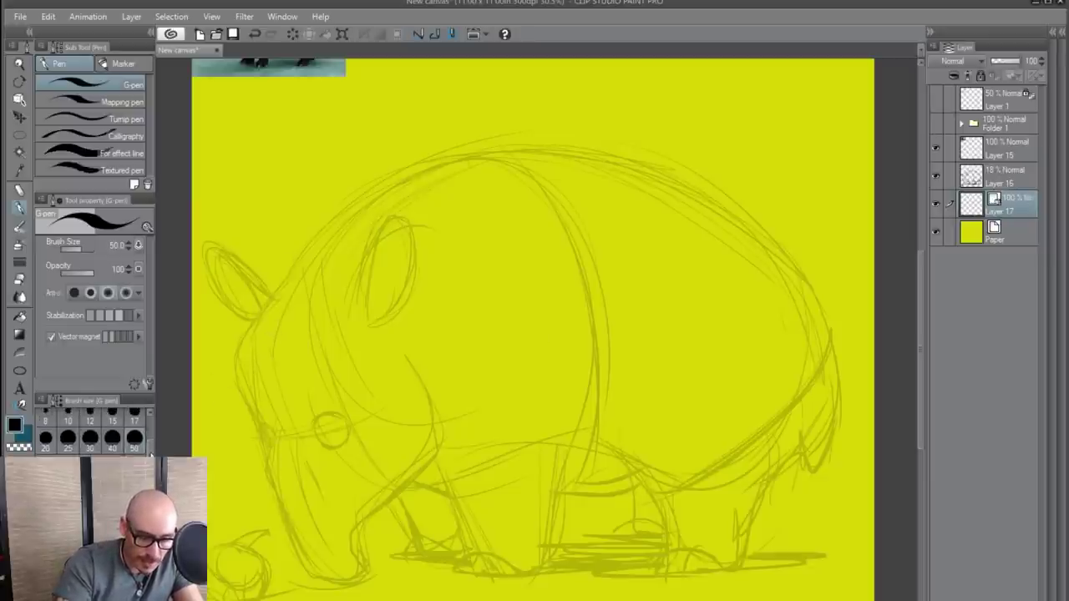
left_click(134, 426)
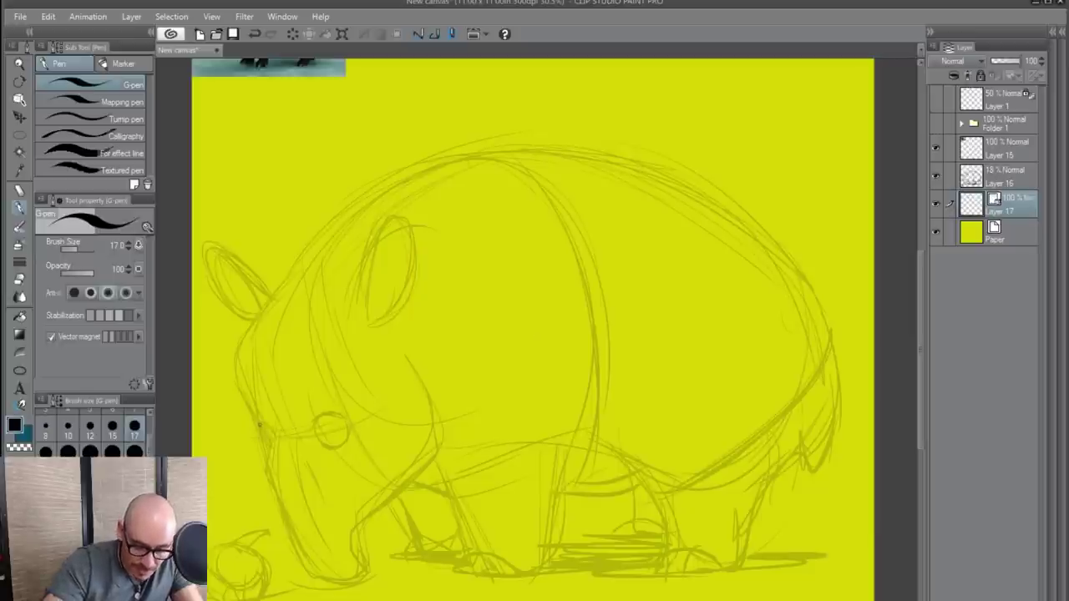
- Ink the upper arc of the near eye, try the far eye's outline, and set the brush size to 30
mouse_move(258, 423)
left_mouse_down()
mouse_move(316, 429)
mouse_move(319, 415)
mouse_move(347, 429)
left_mouse_up()
key("ctrl+z")
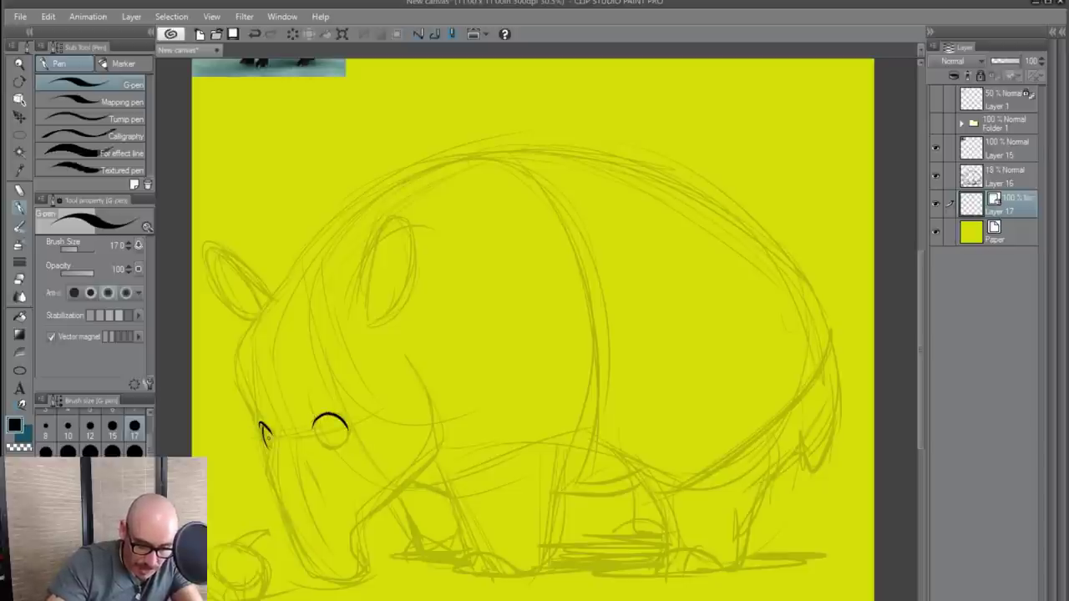
key("ctrl+z")
key("]")
key("]")
key("]")
key("ctrl+z")
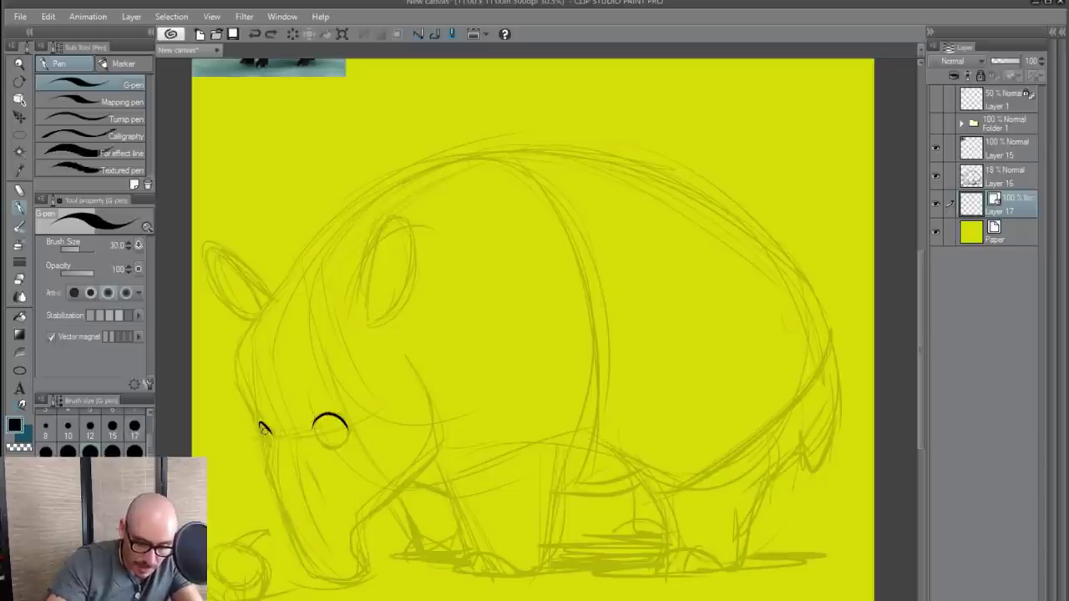
- Ink the far eye's curved edge and close the near eye into a full circle over the sketch
left_click_drag(261, 424, 269, 449)
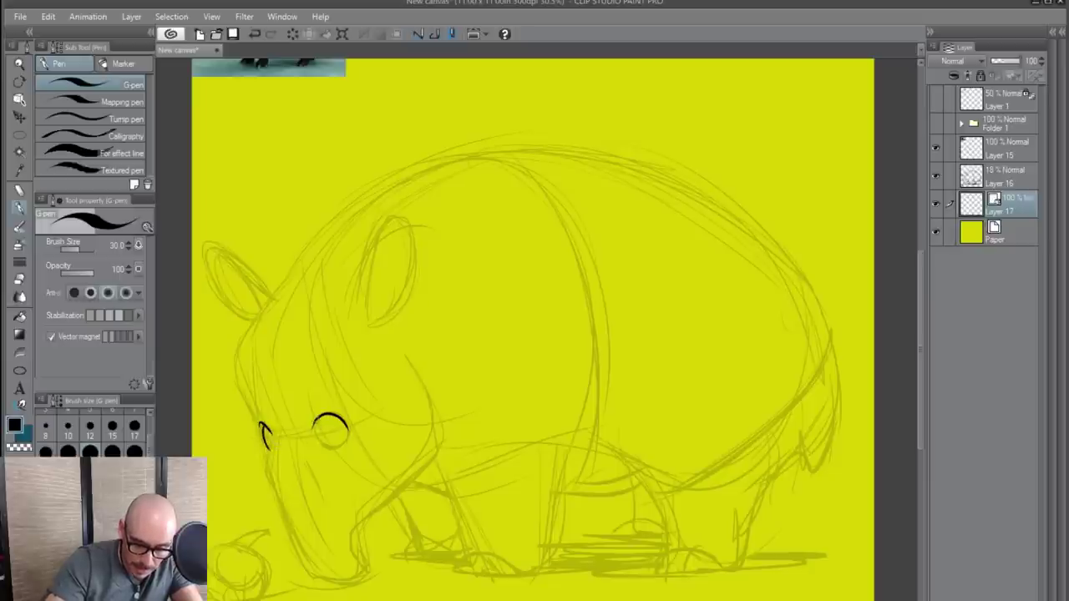
mouse_move(316, 420)
left_mouse_down()
mouse_move(326, 447)
mouse_move(349, 432)
mouse_move(340, 448)
left_mouse_up()
key("ctrl+z")
key("ctrl+z")
key("ctrl+z")
key("ctrl+z")
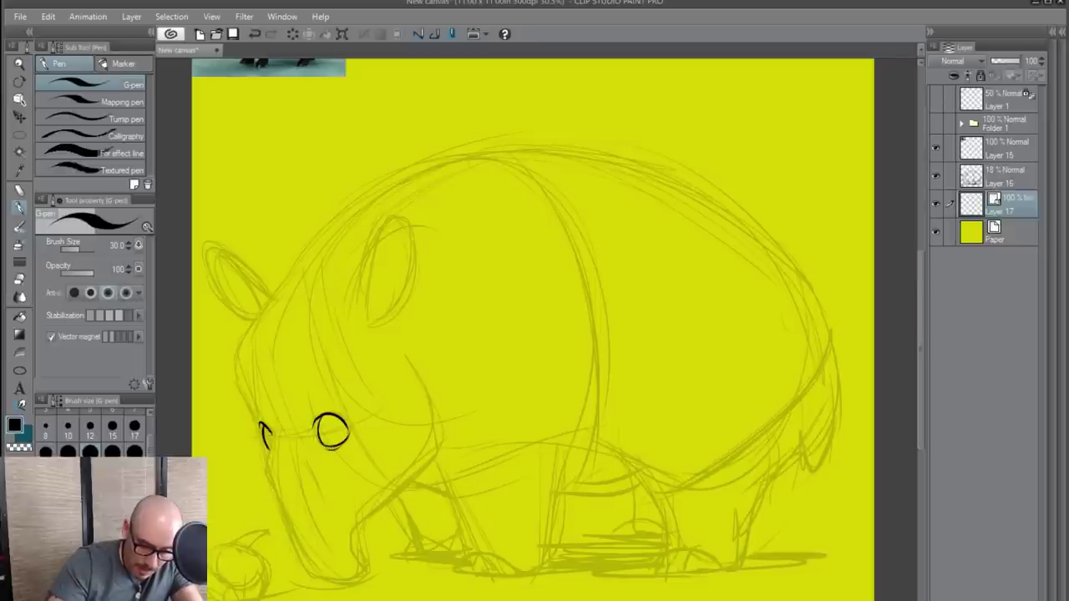
- Ink the snout from the far eye down around the nose tip and back up the jaw to the cheek
mouse_move(269, 423)
left_mouse_down()
mouse_move(272, 499)
mouse_move(296, 554)
mouse_move(334, 585)
left_mouse_up()
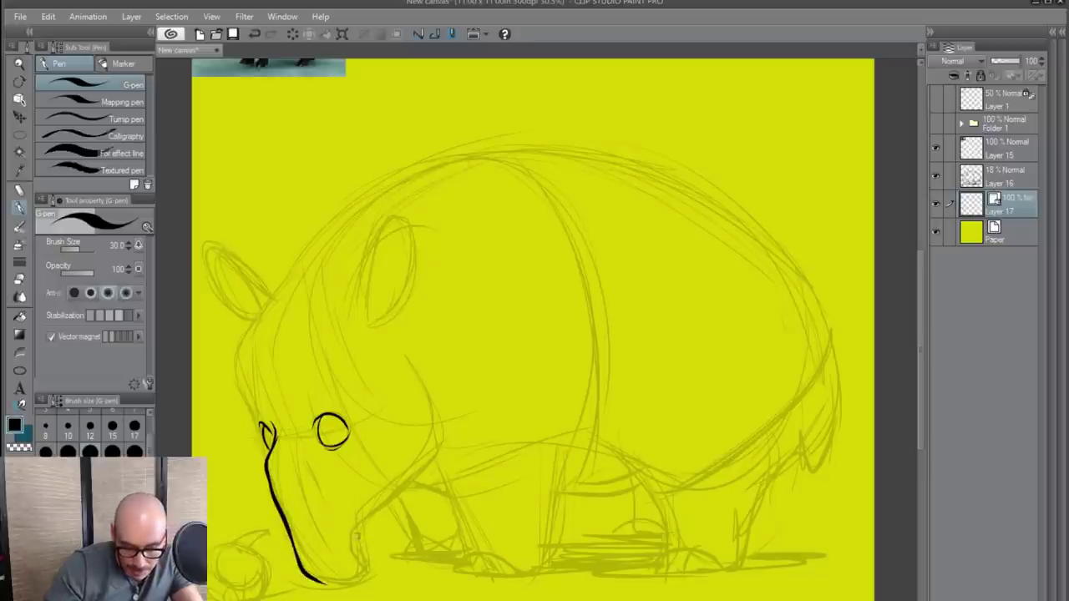
mouse_move(355, 517)
left_mouse_down()
mouse_move(361, 568)
mouse_move(335, 586)
mouse_move(366, 568)
left_mouse_up()
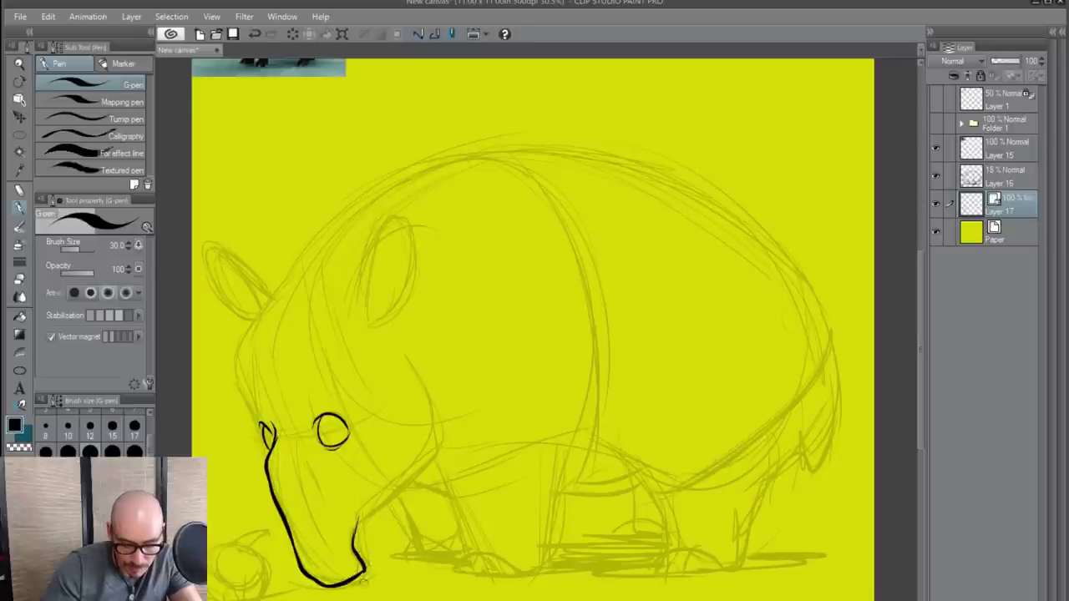
mouse_move(354, 546)
left_mouse_down()
mouse_move(359, 519)
mouse_move(432, 449)
left_mouse_up()
key("ctrl+z")
mouse_move(355, 535)
left_mouse_down()
mouse_move(415, 479)
mouse_move(434, 414)
left_mouse_up()
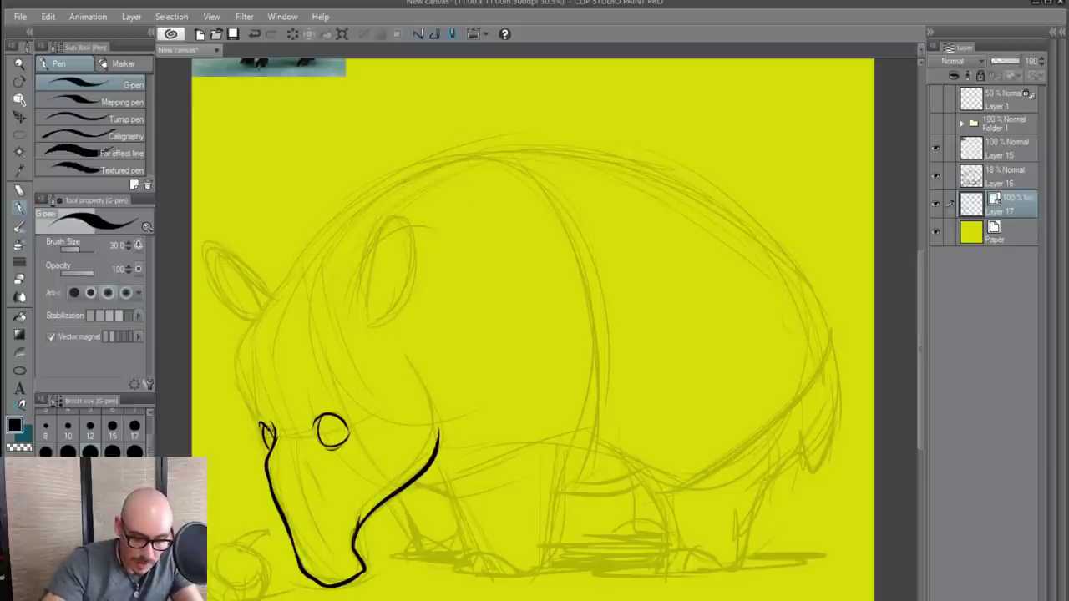
- Ink brow arcs above both eyes, the forehead contour up to the far ear, and a short line behind the cheek
mouse_move(263, 423)
left_mouse_down()
mouse_move(274, 441)
mouse_move(246, 402)
mouse_move(263, 434)
mouse_move(340, 391)
left_mouse_up()
key("ctrl+z")
key("ctrl+z")
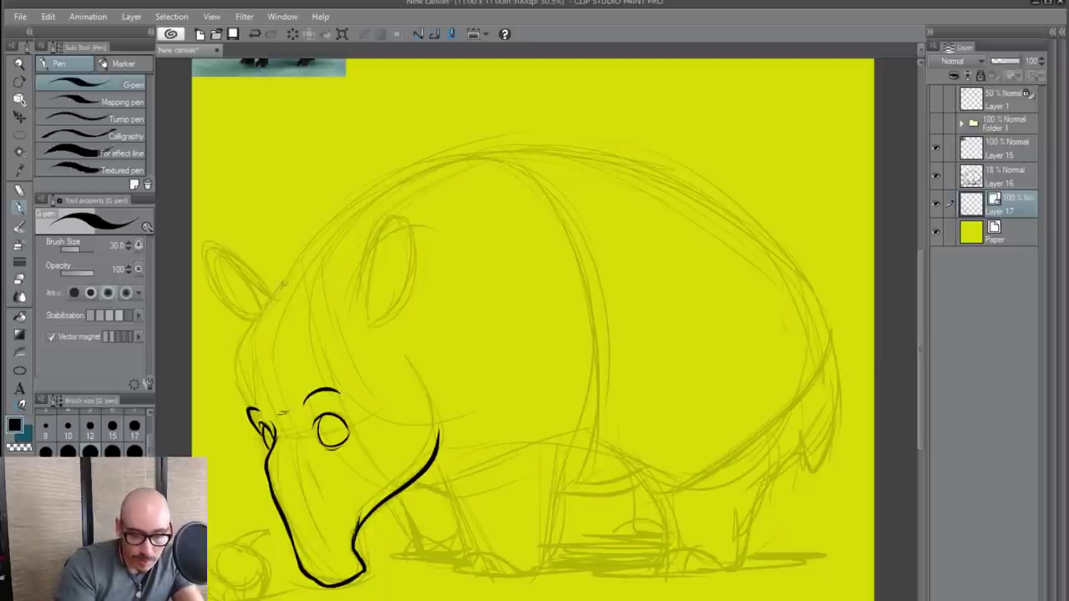
mouse_move(284, 286)
left_mouse_down()
mouse_move(236, 356)
mouse_move(254, 399)
left_mouse_up()
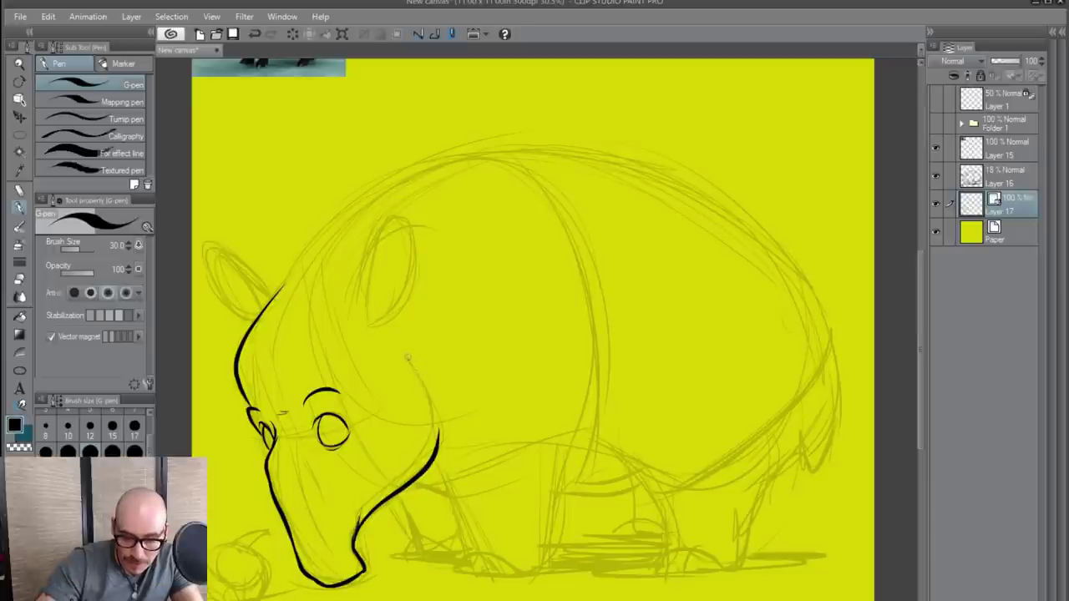
left_click_drag(409, 355, 427, 380)
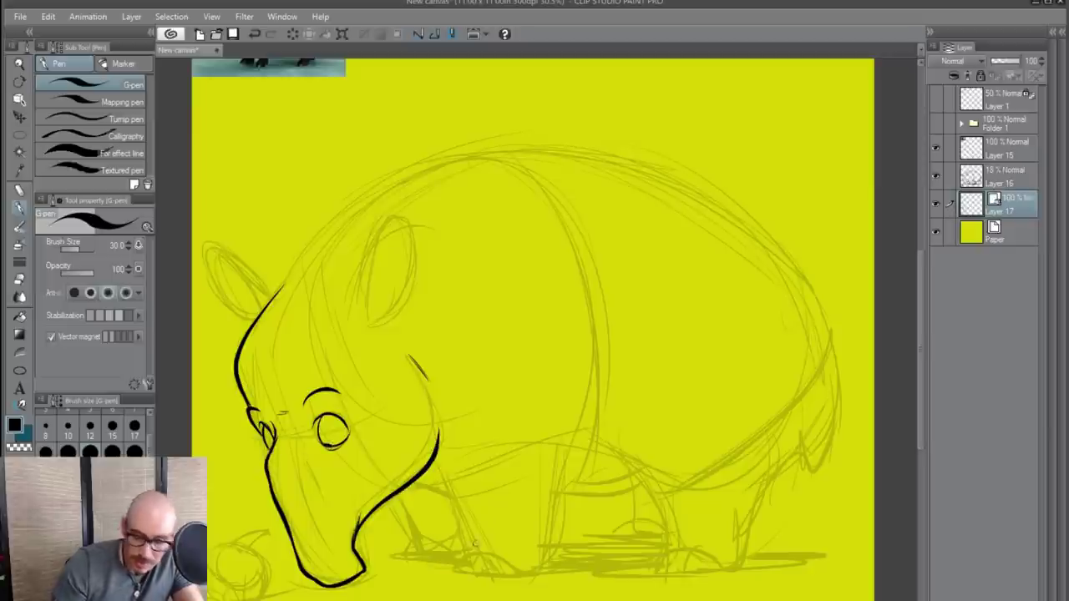
- Ink the chest line, both edges of the near front leg, the far front leg's edge and the belly curve
left_click_drag(403, 479, 454, 494)
left_click_drag(507, 521, 500, 409)
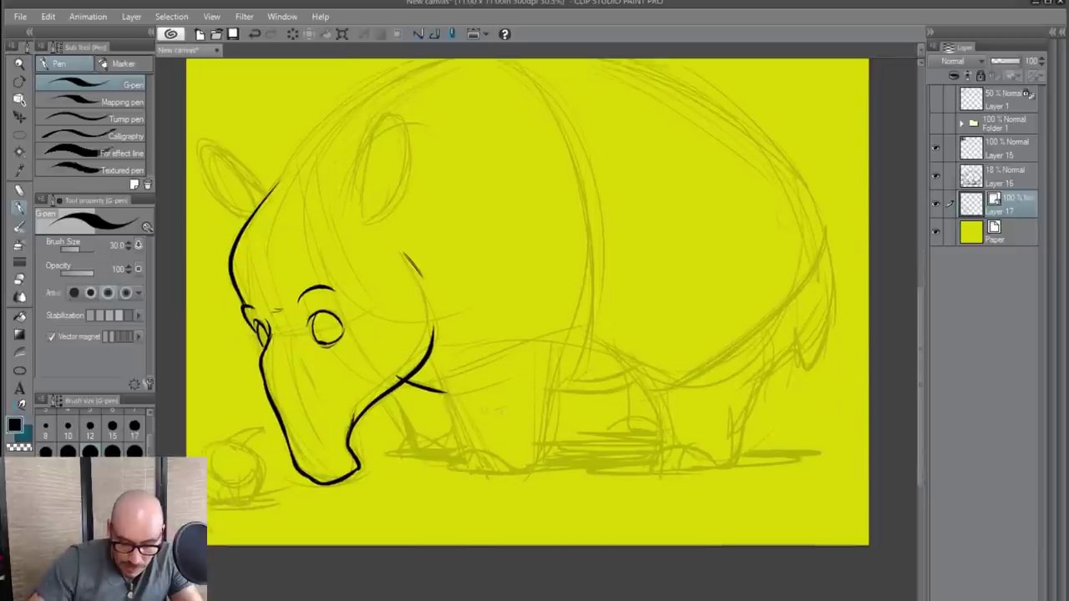
left_click_drag(433, 377, 470, 449)
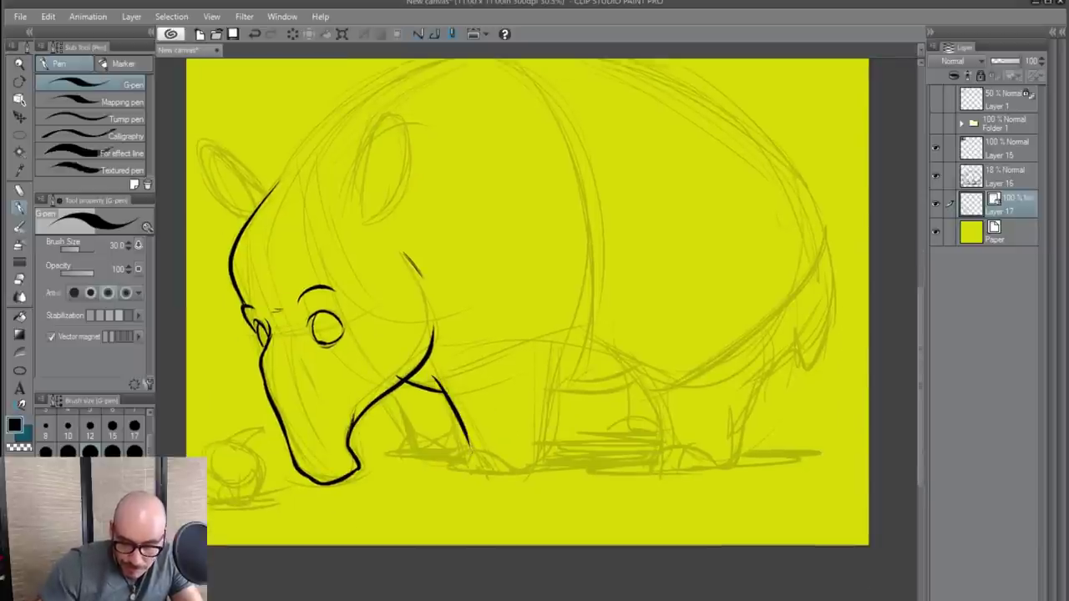
left_click_drag(568, 349, 536, 472)
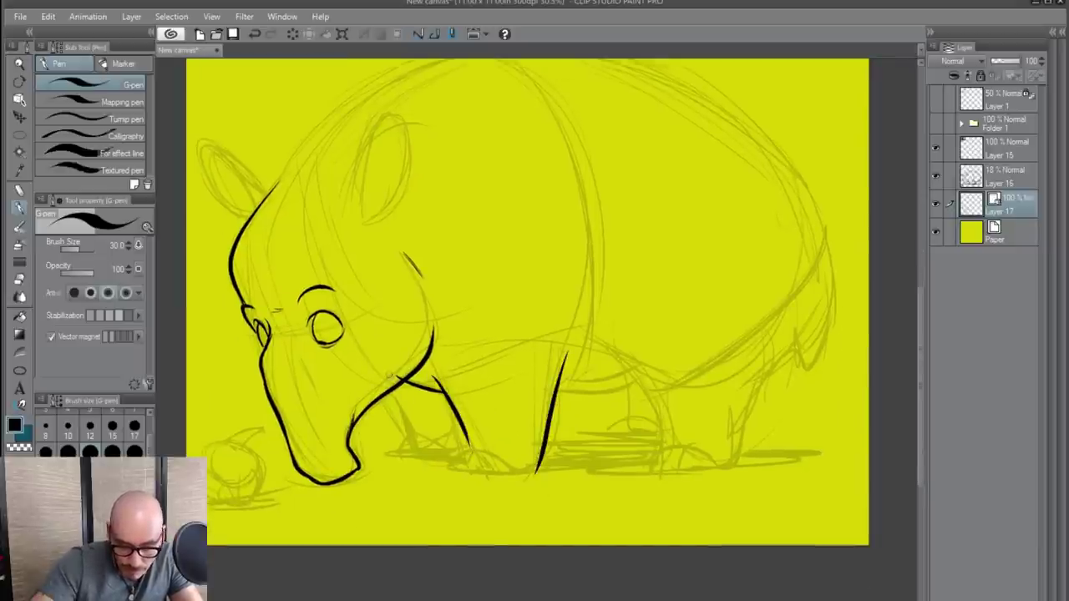
left_click_drag(391, 378, 424, 451)
left_click_drag(534, 386, 647, 377)
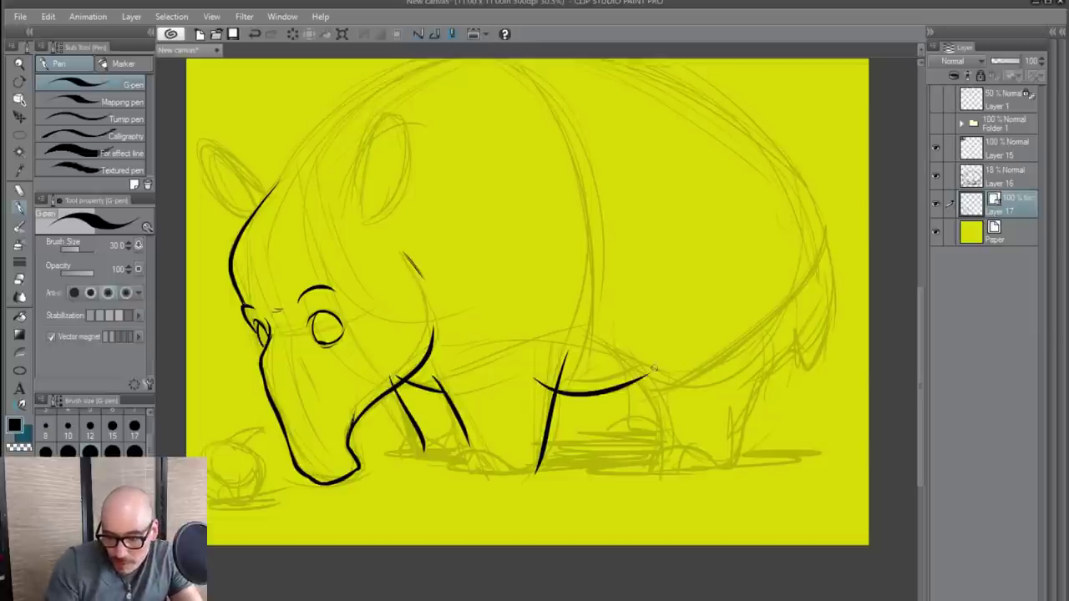
- Ink both edges of the near hind leg, the pointed tail and the rump contour rising to the rear of the back
left_click_drag(615, 344, 666, 451)
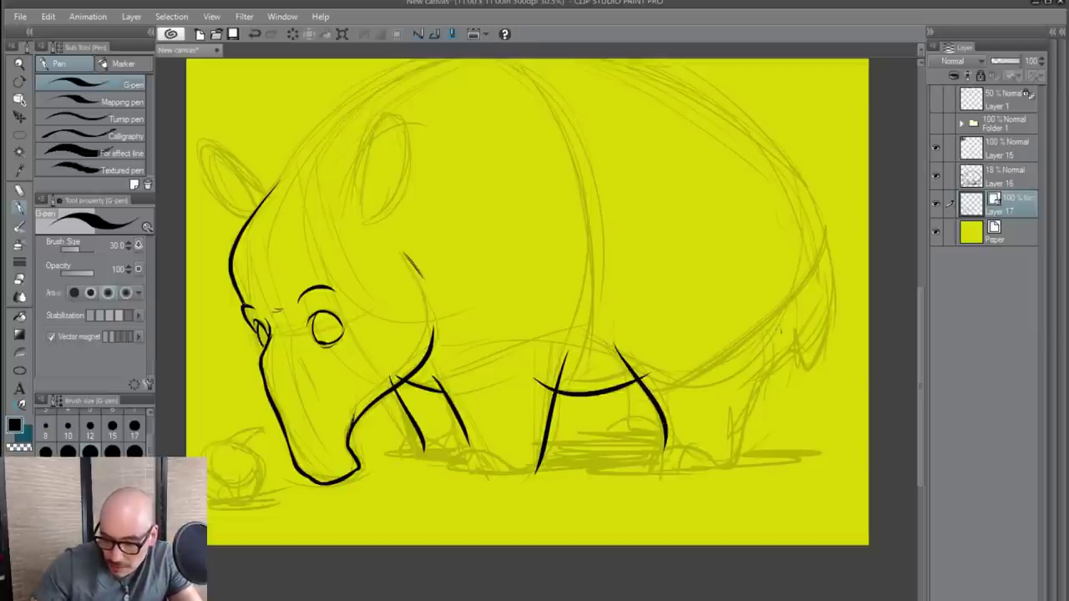
left_click_drag(781, 332, 738, 467)
left_click_drag(771, 426, 703, 500)
mouse_move(694, 443)
left_mouse_down()
mouse_move(741, 387)
mouse_move(729, 422)
mouse_move(751, 407)
left_mouse_up()
mouse_move(622, 158)
left_mouse_down()
mouse_move(652, 179)
mouse_move(761, 371)
mouse_move(741, 451)
left_mouse_up()
left_click_drag(628, 337, 708, 394)
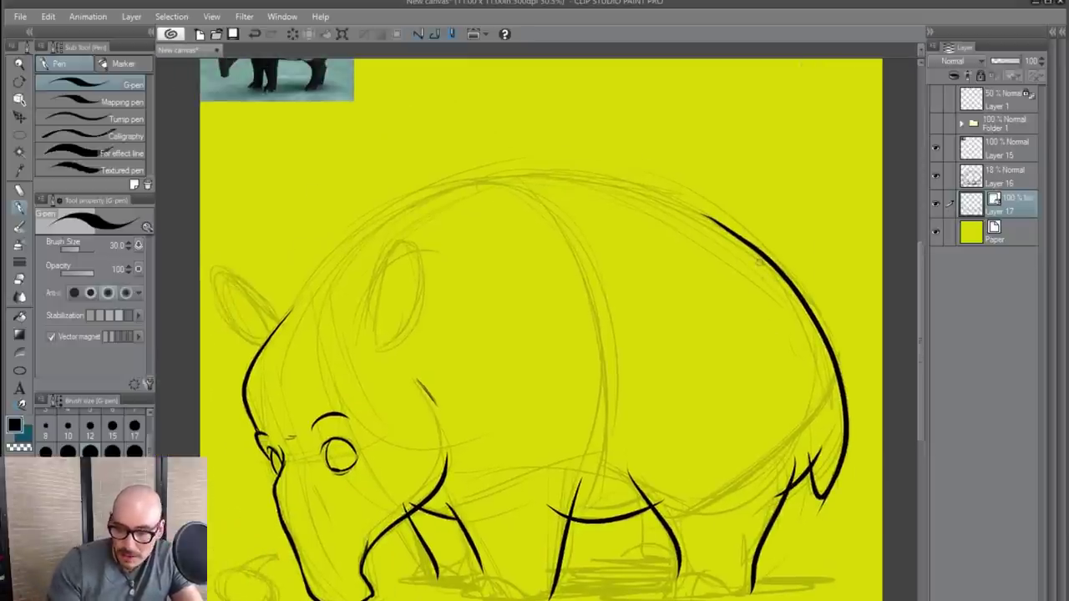
- Ink the back contour from the rump over to the head, redrawing it lower along the sketched back line
mouse_move(739, 236)
left_mouse_down()
mouse_move(530, 162)
mouse_move(269, 344)
left_mouse_up()
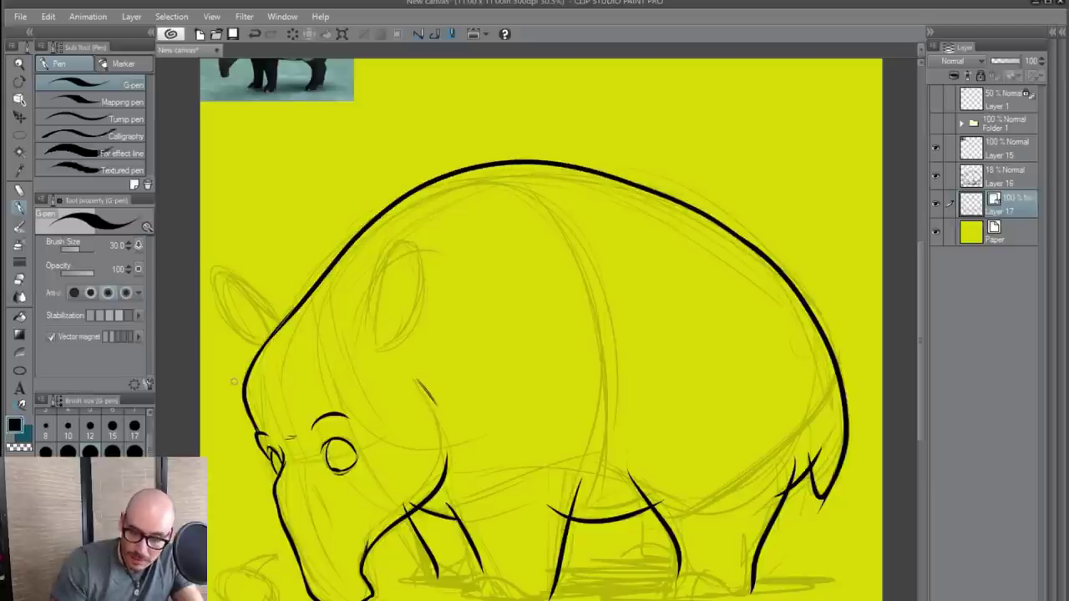
key("ctrl+z")
mouse_move(735, 237)
left_mouse_down()
mouse_move(522, 170)
mouse_move(252, 356)
mouse_move(476, 185)
mouse_move(779, 278)
left_mouse_up()
key("ctrl+z")
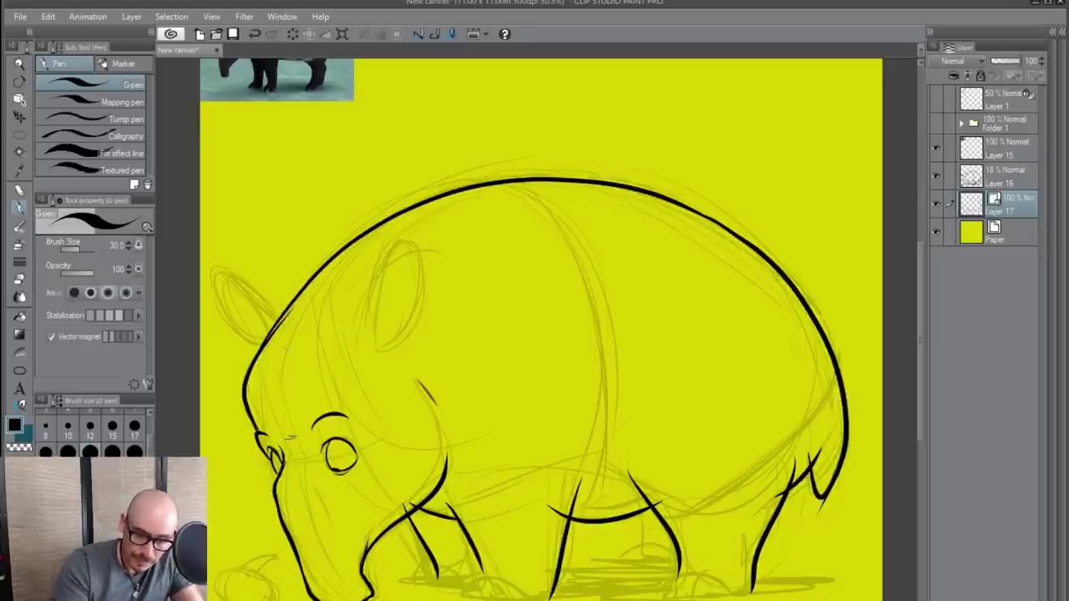
- Replace the forehead contour with a stroke that runs smoothly from the back line down to the far brow
key("ctrl+z")
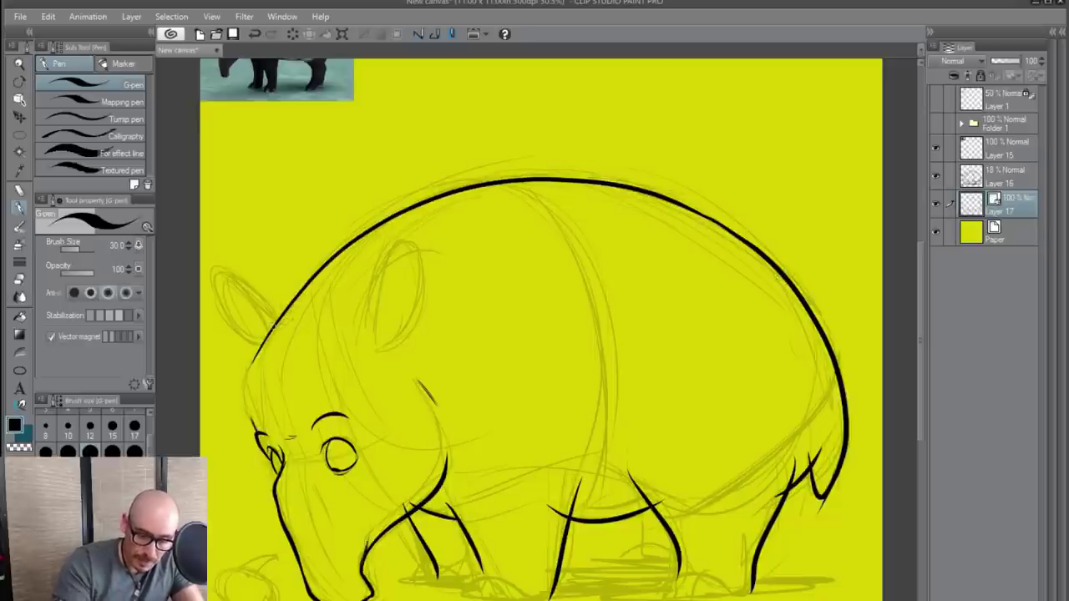
left_click_drag(261, 343, 266, 450)
key("ctrl+z")
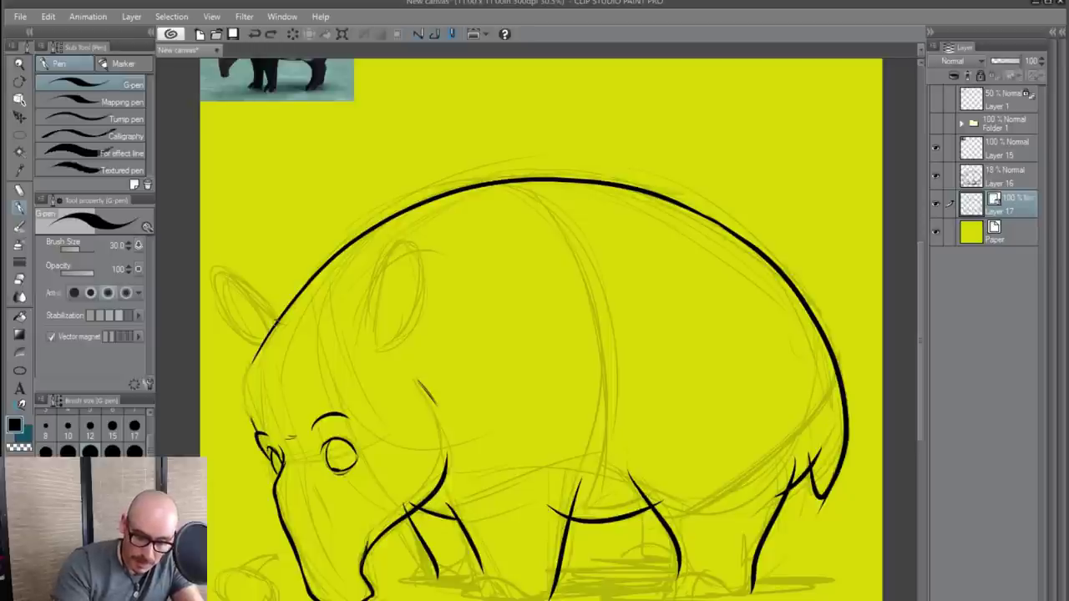
mouse_move(277, 322)
left_mouse_down()
mouse_move(246, 411)
mouse_move(257, 431)
left_mouse_up()
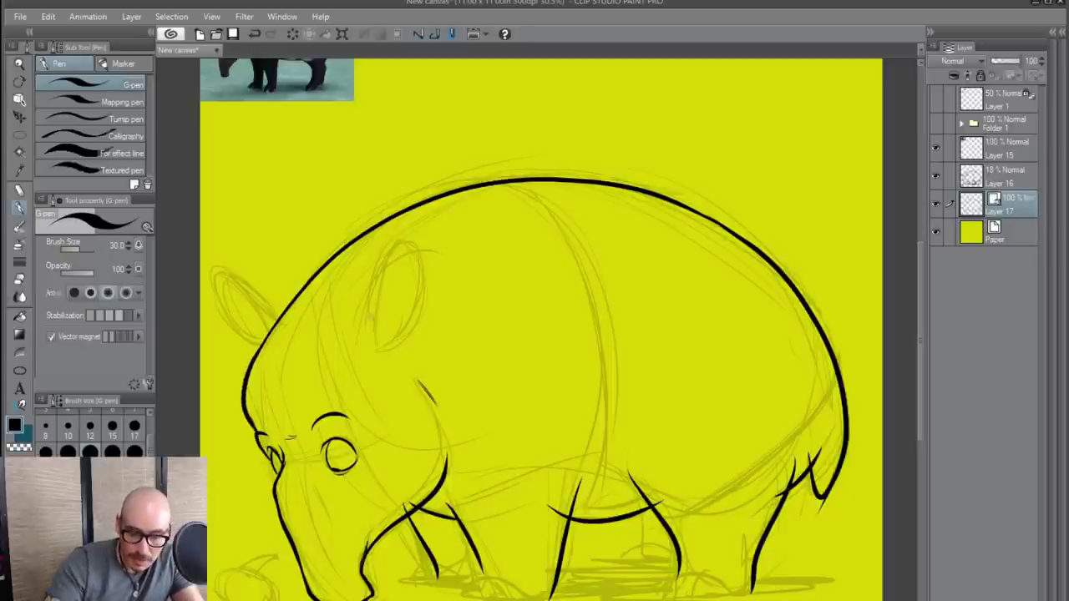
- Ink the outlines of both ears and add an inner edge line to each
mouse_move(366, 332)
left_mouse_down()
mouse_move(396, 240)
mouse_move(383, 346)
left_mouse_up()
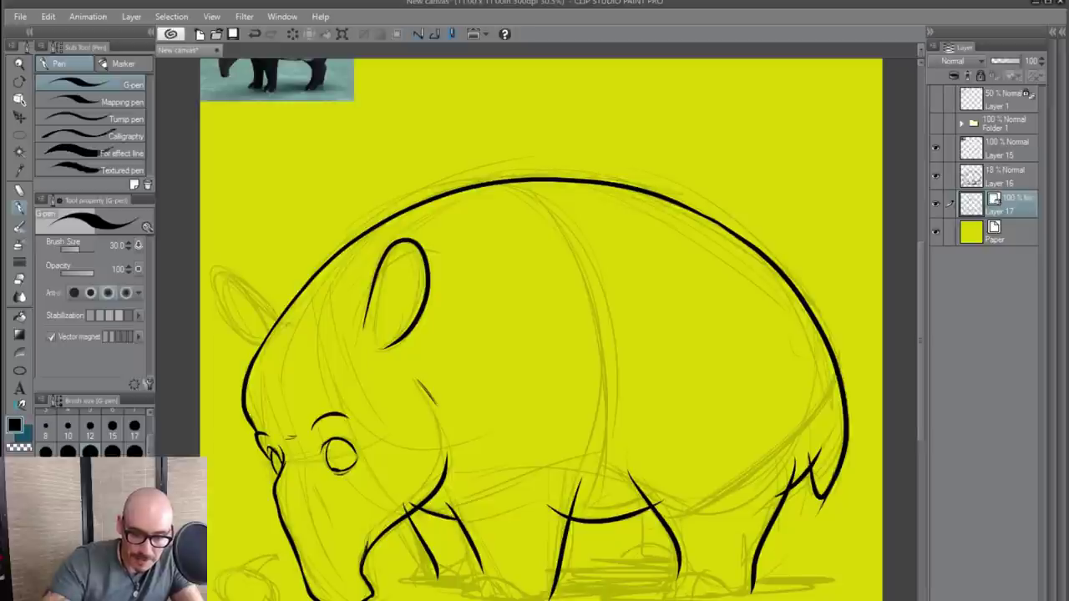
mouse_move(277, 316)
left_mouse_down()
mouse_move(247, 289)
mouse_move(242, 331)
mouse_move(259, 336)
left_mouse_up()
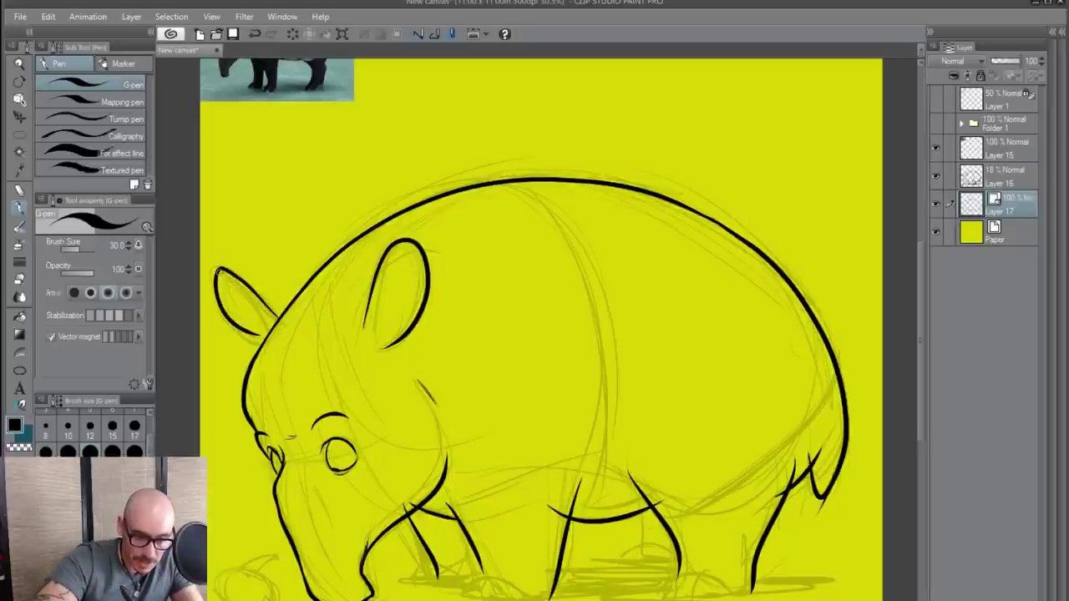
left_click_drag(219, 271, 275, 327)
key("ctrl+z")
mouse_move(219, 271)
left_mouse_down()
mouse_move(274, 328)
mouse_move(268, 335)
left_mouse_up()
left_click_drag(397, 244, 364, 336)
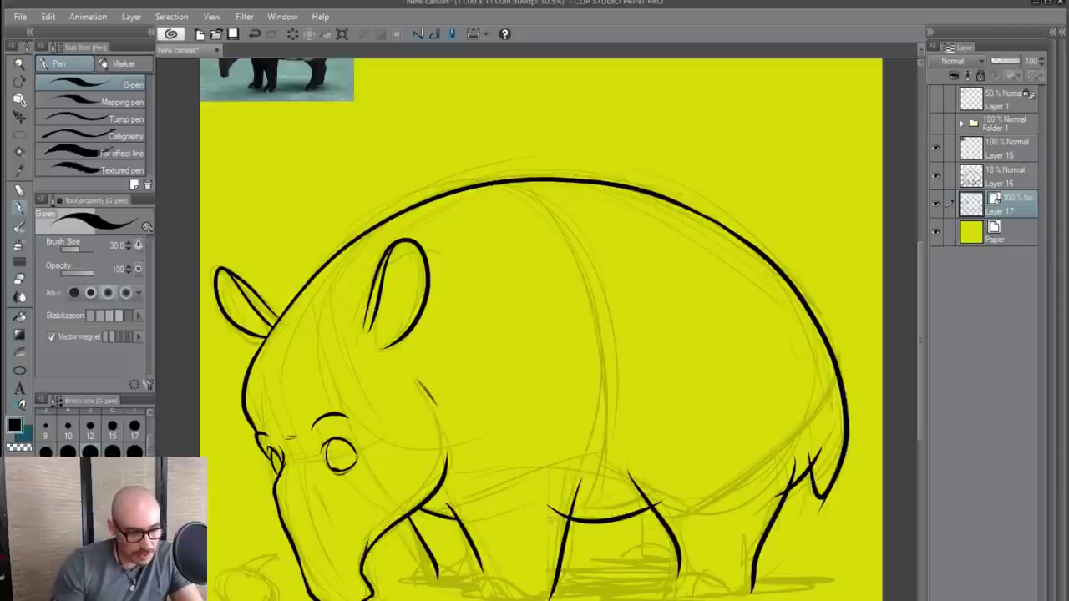
- Ink the far hind leg's edge beneath the belly and thicken the chest line where it meets the near front leg
left_click_drag(580, 518, 567, 430)
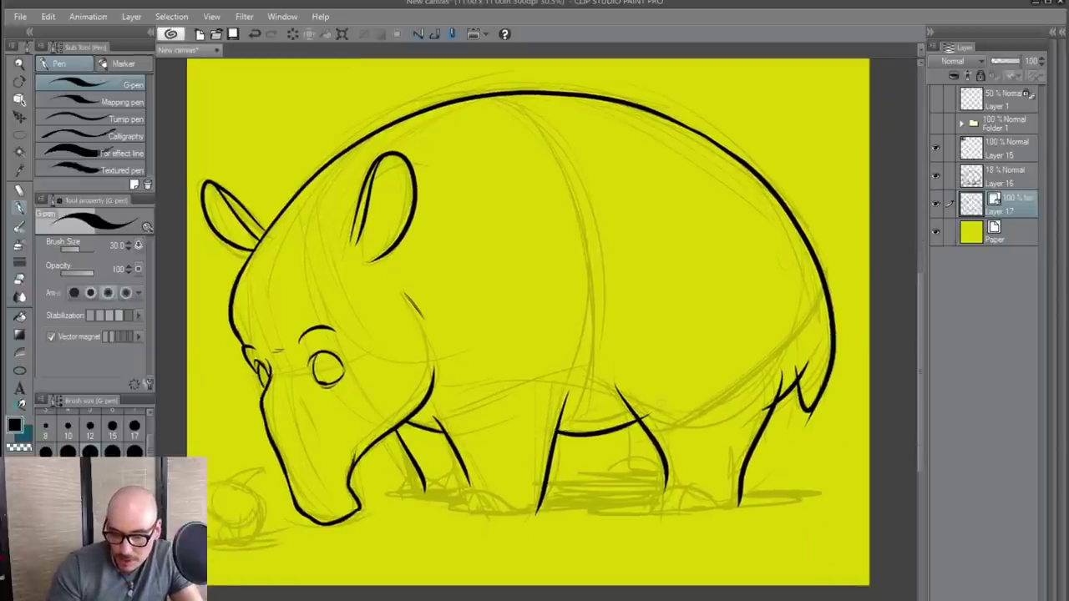
left_click_drag(618, 414, 633, 471)
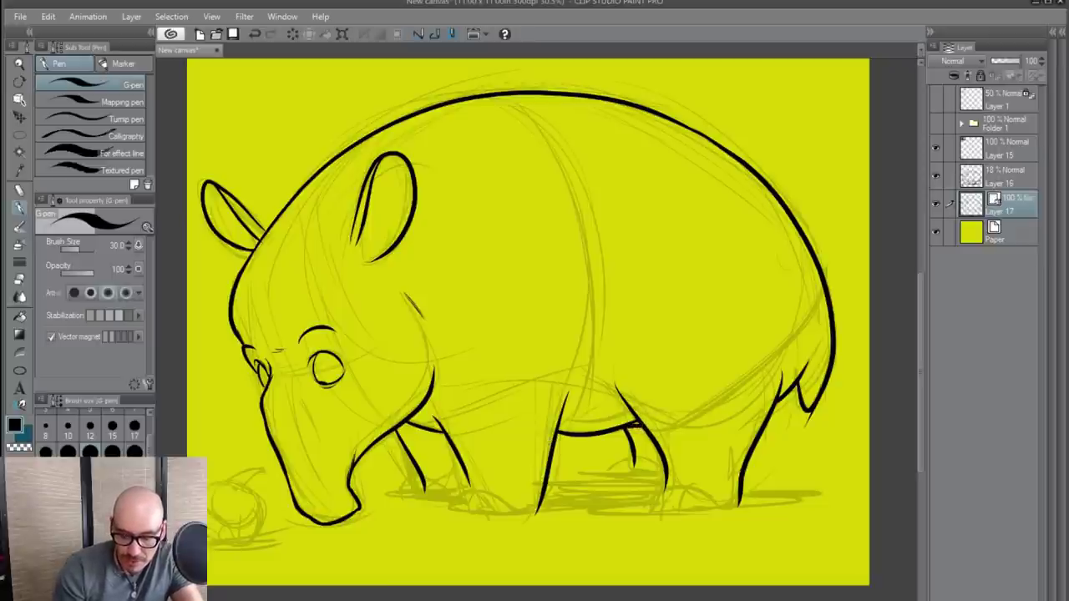
mouse_move(414, 428)
left_mouse_down()
mouse_move(406, 422)
mouse_move(453, 443)
left_mouse_up()
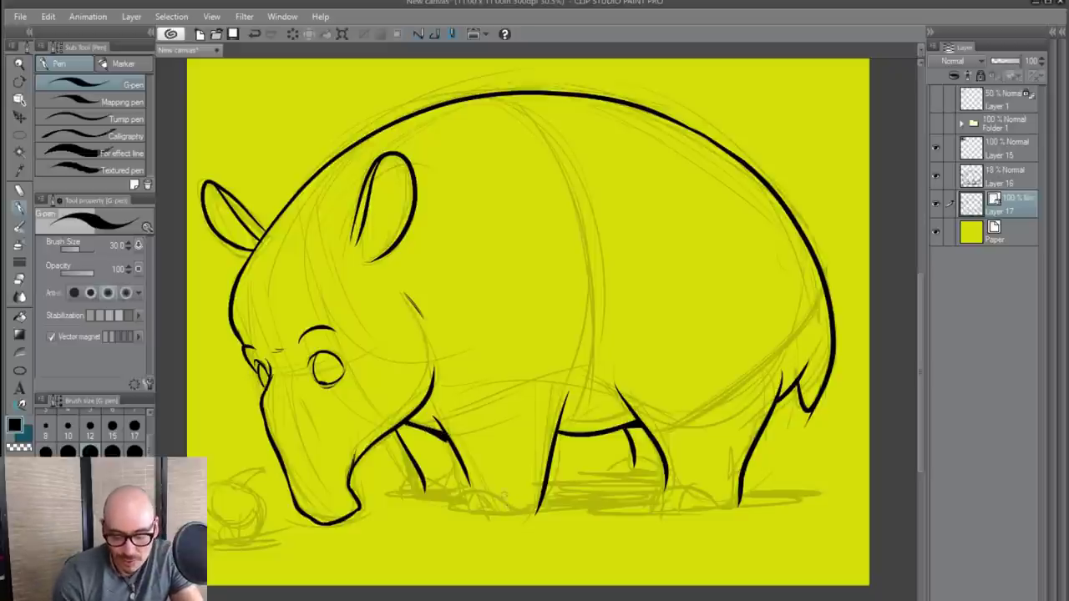
- Ink rounded feet with toe lines and ground strokes under both near legs and the far front leg
mouse_move(508, 502)
left_mouse_down()
mouse_move(475, 489)
mouse_move(446, 504)
mouse_move(498, 514)
mouse_move(782, 505)
left_mouse_up()
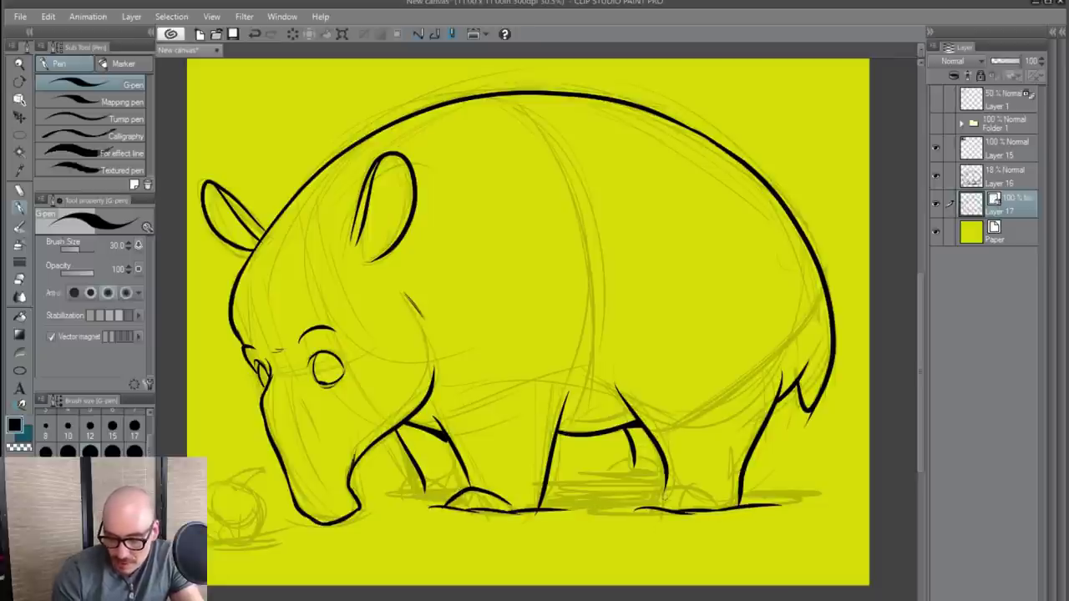
mouse_move(716, 507)
left_mouse_down()
mouse_move(691, 496)
mouse_move(639, 506)
mouse_move(685, 511)
left_mouse_up()
mouse_move(489, 493)
left_mouse_down()
mouse_move(486, 508)
mouse_move(465, 512)
mouse_move(374, 503)
left_mouse_up()
mouse_move(426, 479)
left_mouse_down()
mouse_move(403, 495)
mouse_move(440, 496)
left_mouse_up()
key("ctrl+z")
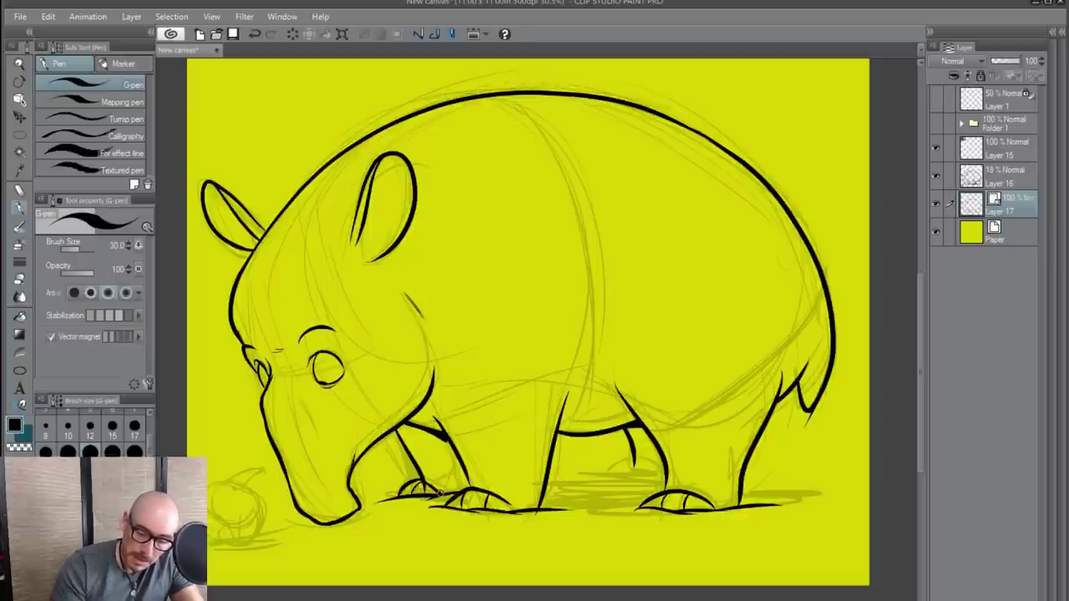
key("ctrl+z")
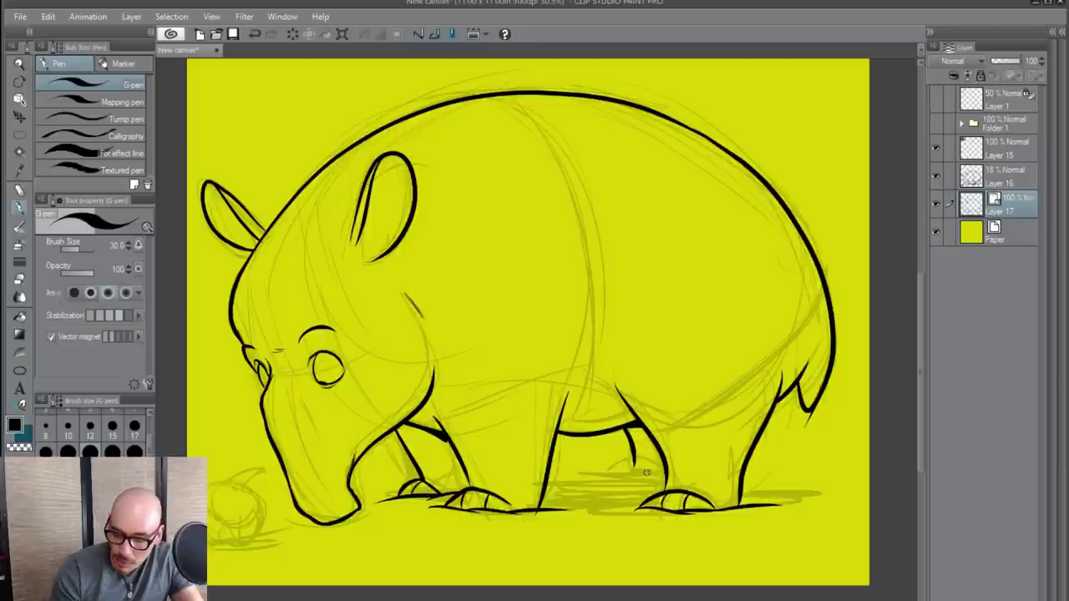
- Ink the far hind foot with toe lines and draw a ground line across the canvas behind the legs and snout
left_click_drag(635, 465, 583, 487)
mouse_move(649, 482)
left_mouse_down()
mouse_move(668, 486)
mouse_move(624, 483)
left_mouse_up()
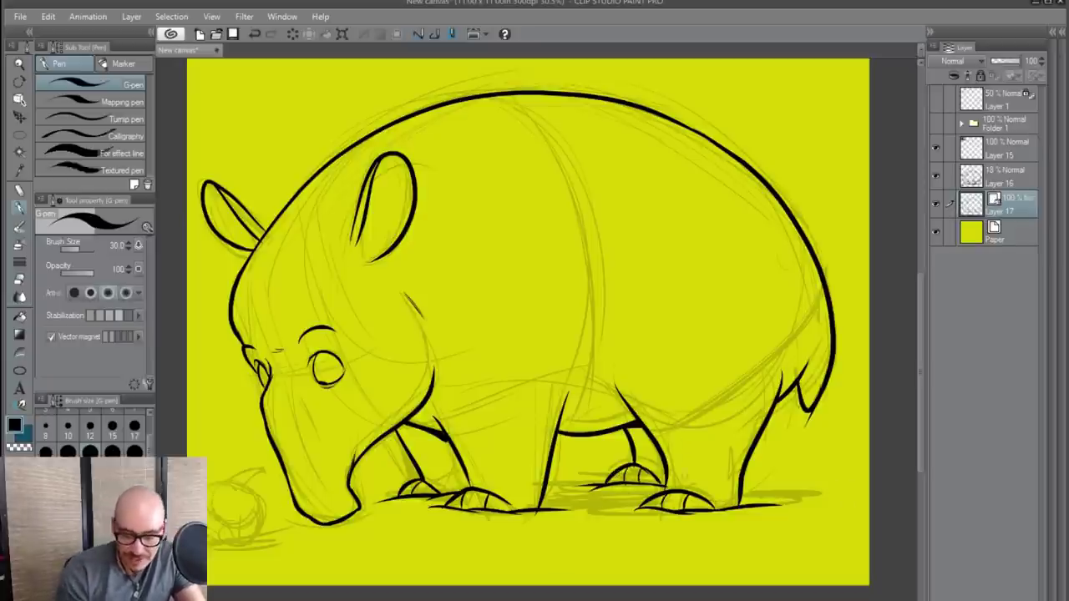
left_click_drag(747, 460, 868, 459)
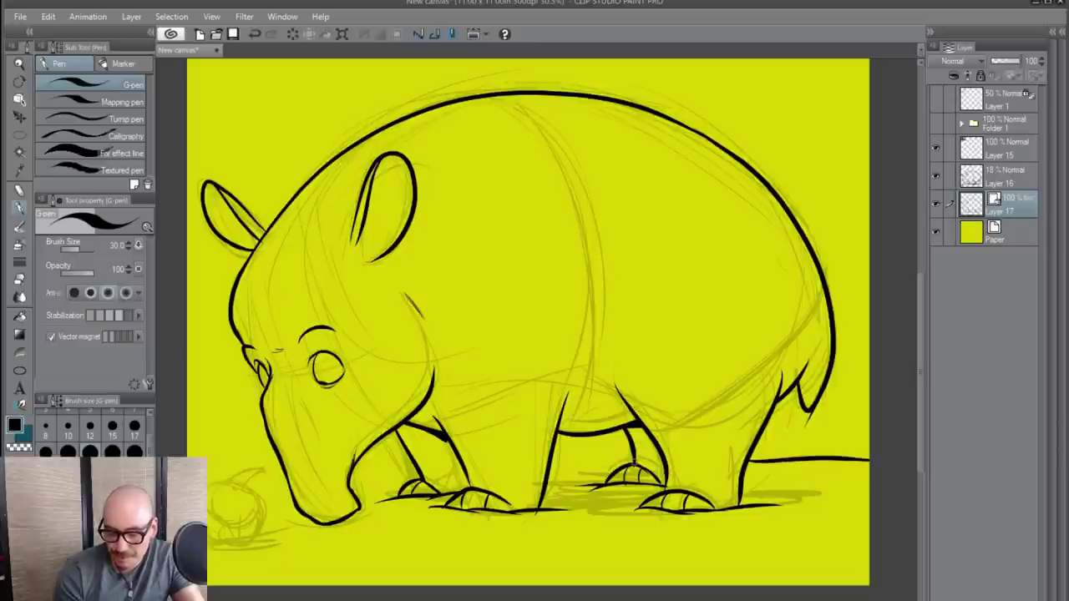
left_click_drag(633, 462, 548, 466)
key("ctrl+z")
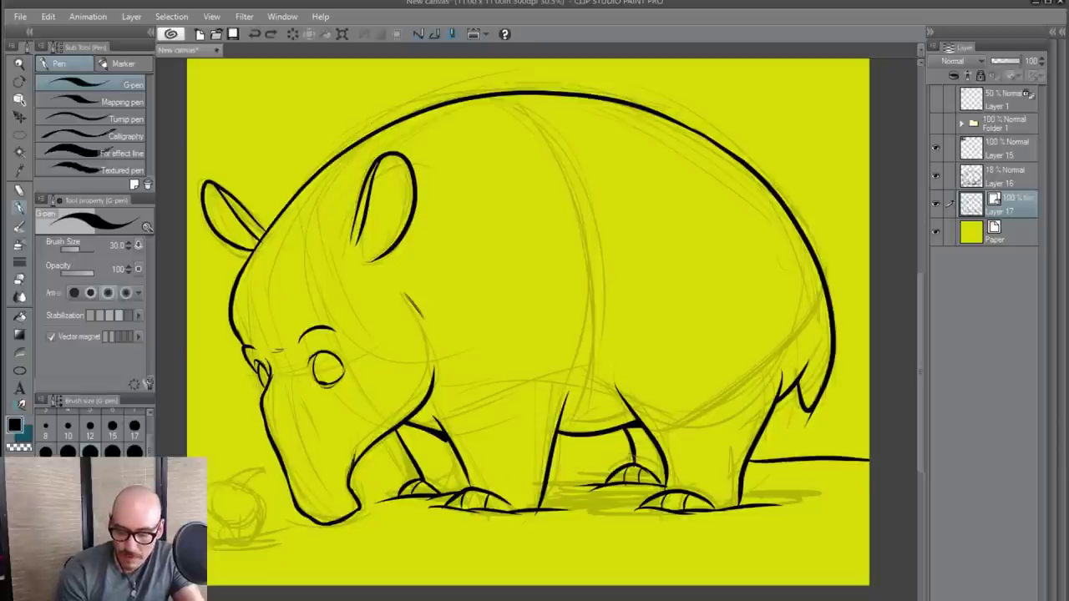
left_click_drag(639, 458, 549, 471)
left_click_drag(421, 462, 354, 476)
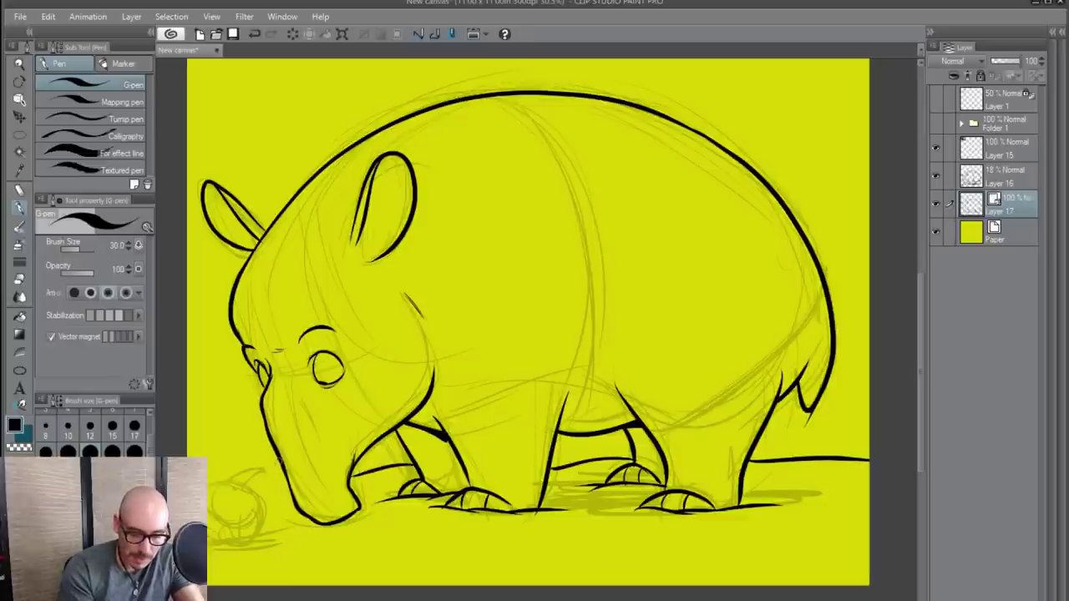
left_click_drag(281, 461, 190, 455)
key("ctrl+z")
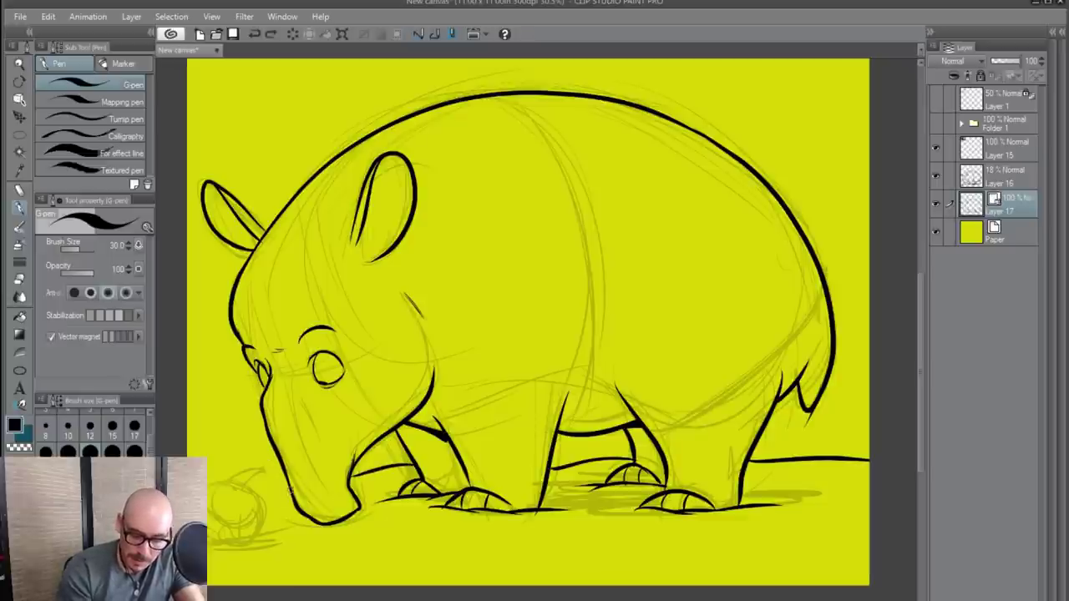
left_click_drag(290, 487, 264, 499)
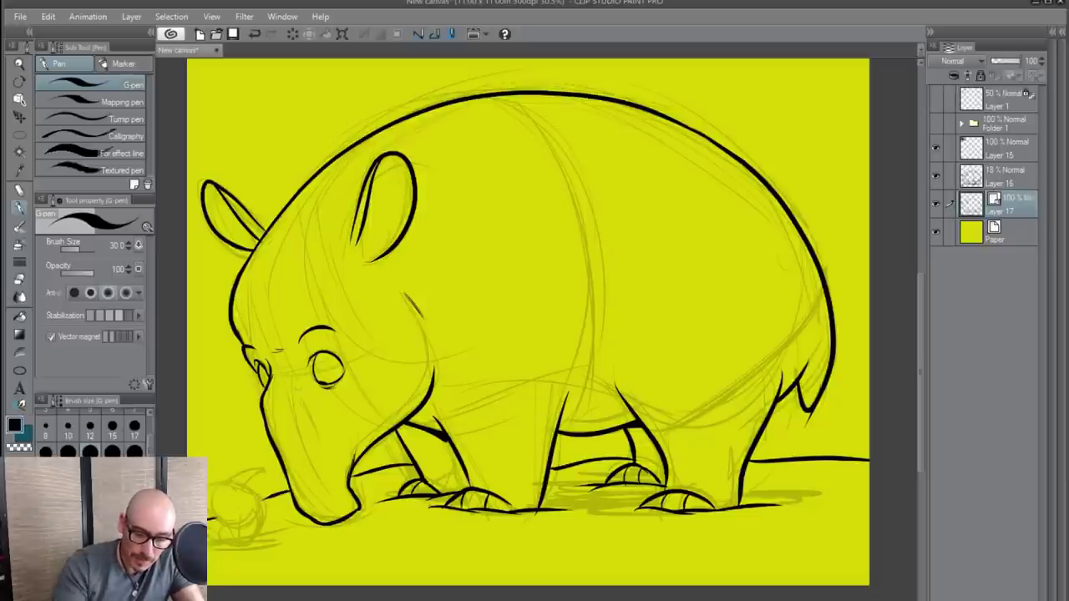
- Ink a short crease line down the snout below the near eye
left_click_drag(290, 389, 307, 429)
key("ctrl+z")
left_click_drag(298, 390, 312, 436)
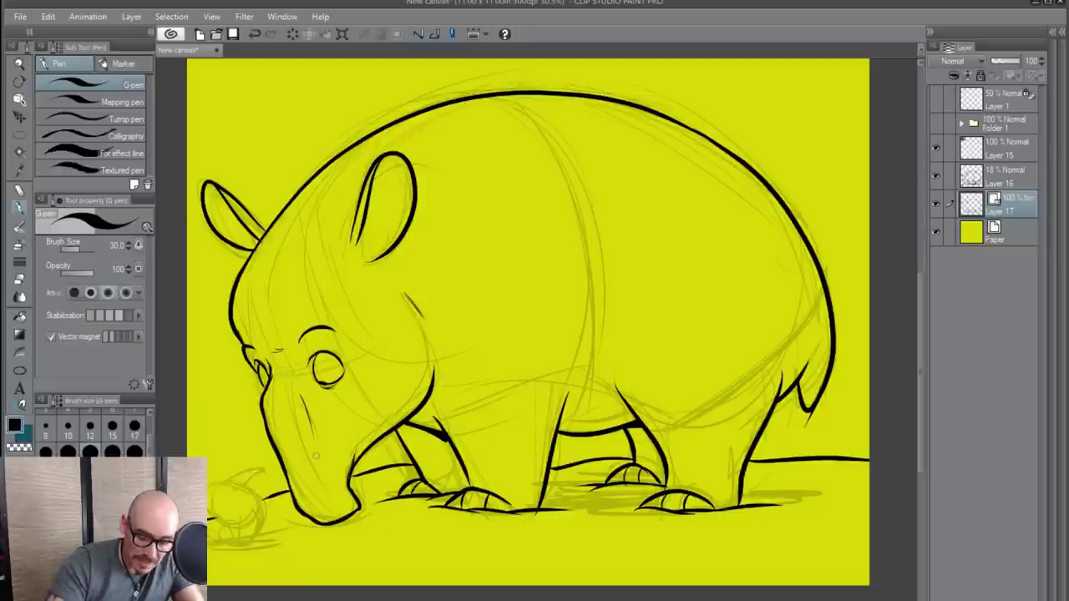
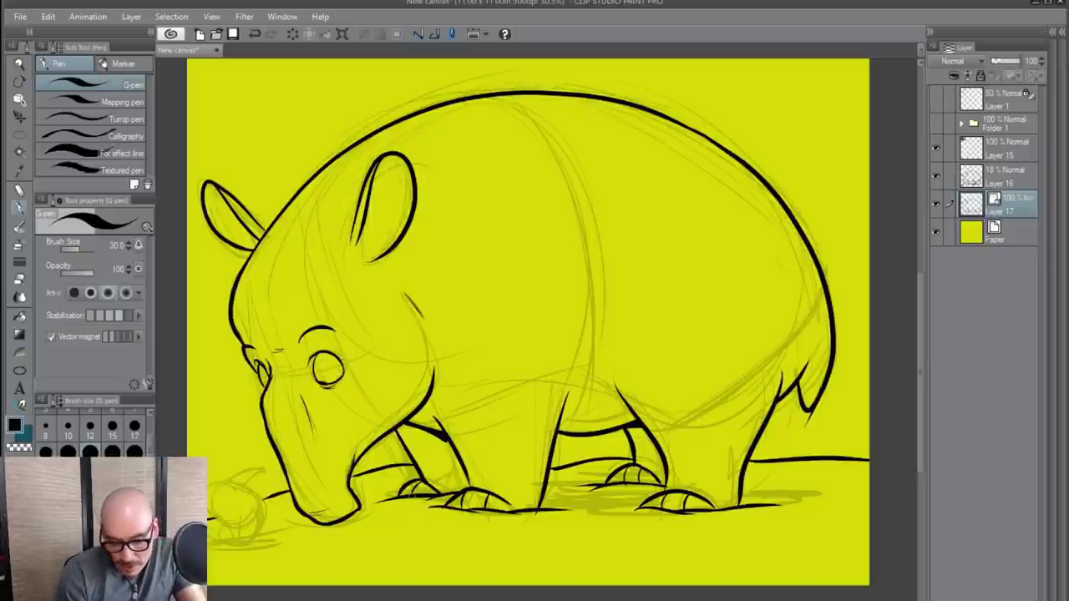
- Fill in solid black cast shadows on the ground around and between the tapir's feet
left_click_drag(462, 492, 384, 508)
key("ctrl+z")
key("ctrl+z")
key("ctrl+z")
left_click_drag(459, 509, 373, 505)
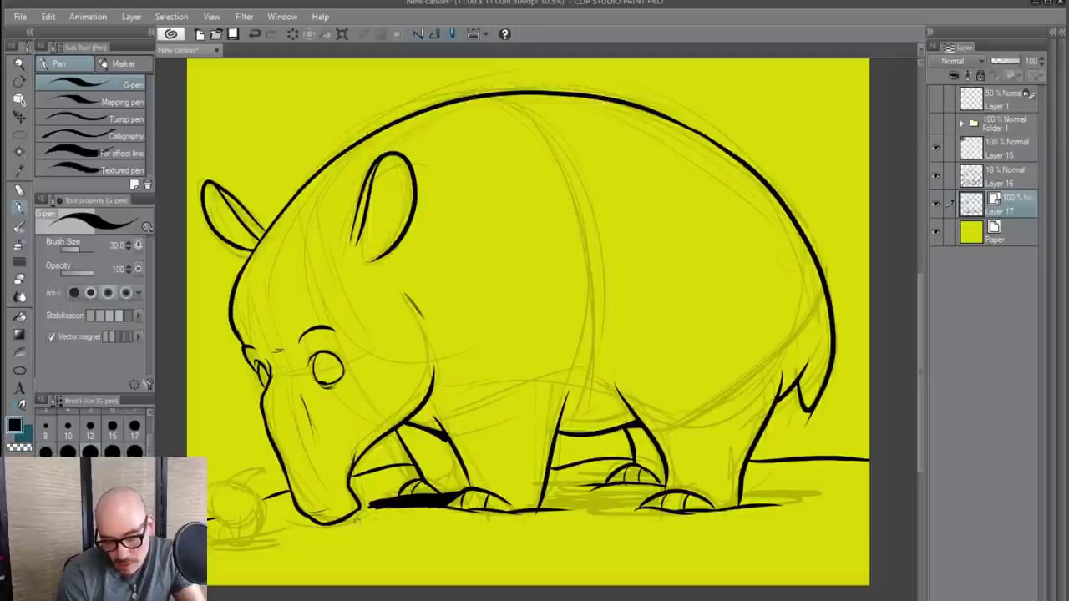
left_click_drag(632, 485, 557, 493)
mouse_move(663, 486)
left_mouse_down()
mouse_move(552, 489)
mouse_move(543, 504)
mouse_move(659, 489)
mouse_move(546, 503)
mouse_move(605, 487)
mouse_move(660, 487)
mouse_move(618, 501)
mouse_move(648, 502)
left_mouse_up()
left_click_drag(743, 499, 789, 499)
left_click_drag(644, 503, 564, 506)
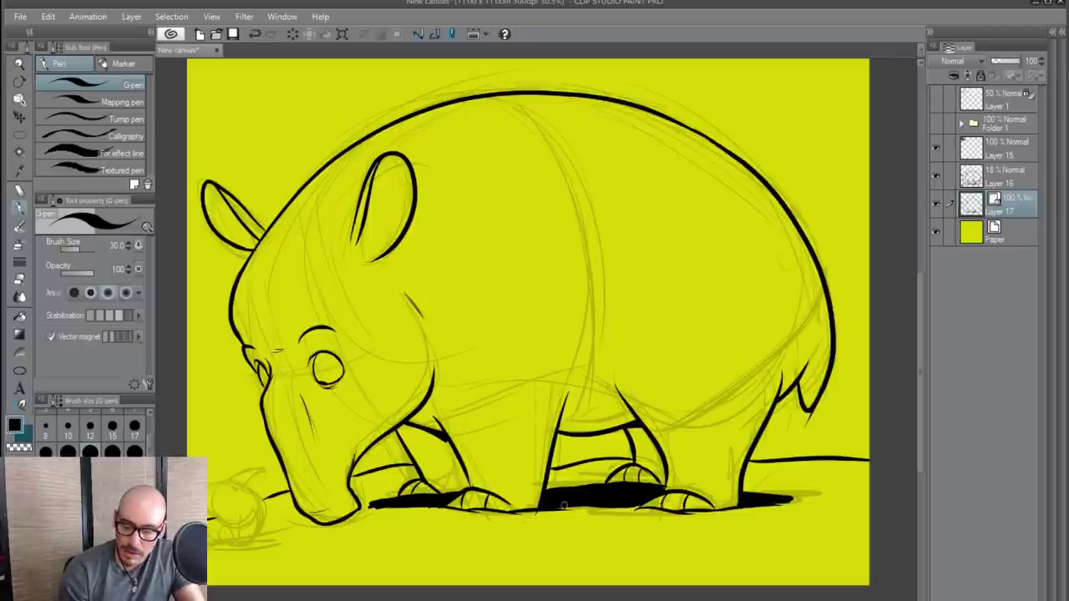
- Ink the rounded body and upper tufts of the small object on the ground in front of the snout
scroll(660, 484, "down", 4)
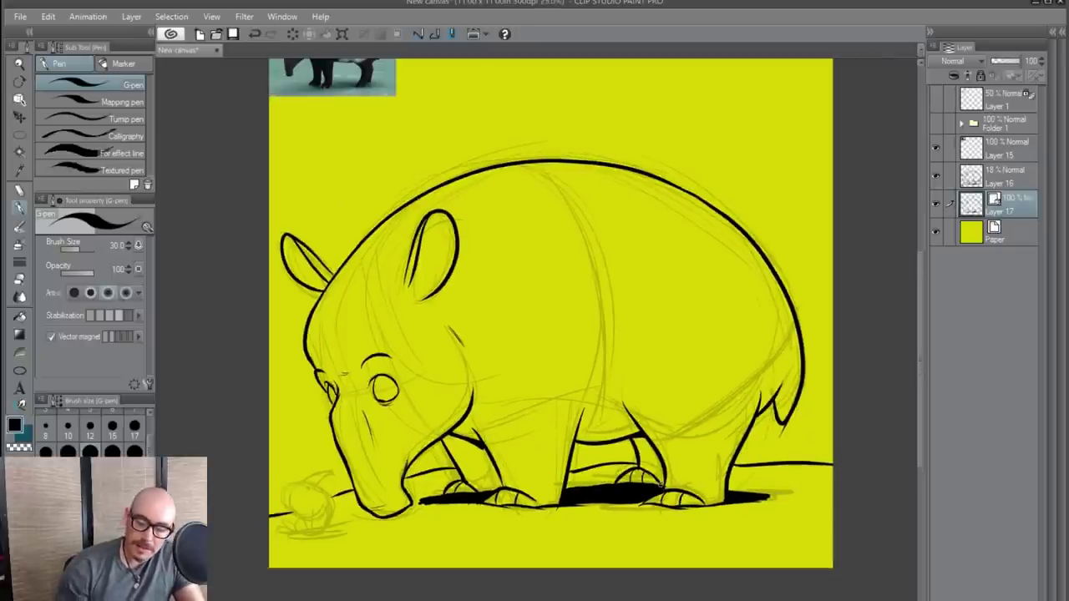
scroll(660, 484, "up", 1)
scroll(338, 517, "up", 2)
scroll(338, 518, "up", 2)
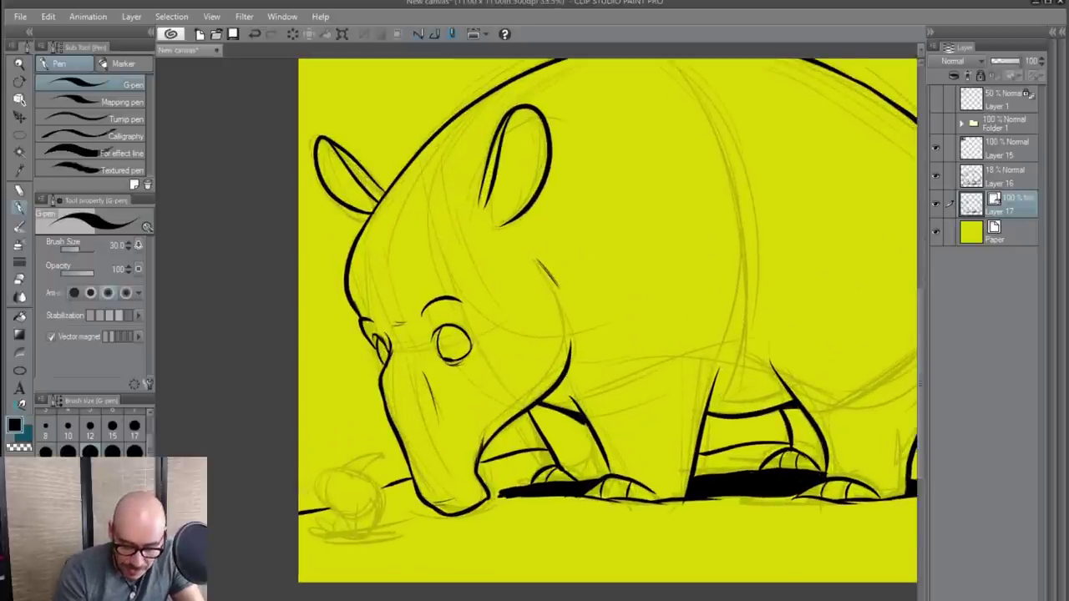
mouse_move(317, 482)
left_mouse_down()
mouse_move(313, 451)
mouse_move(335, 464)
mouse_move(345, 515)
left_mouse_up()
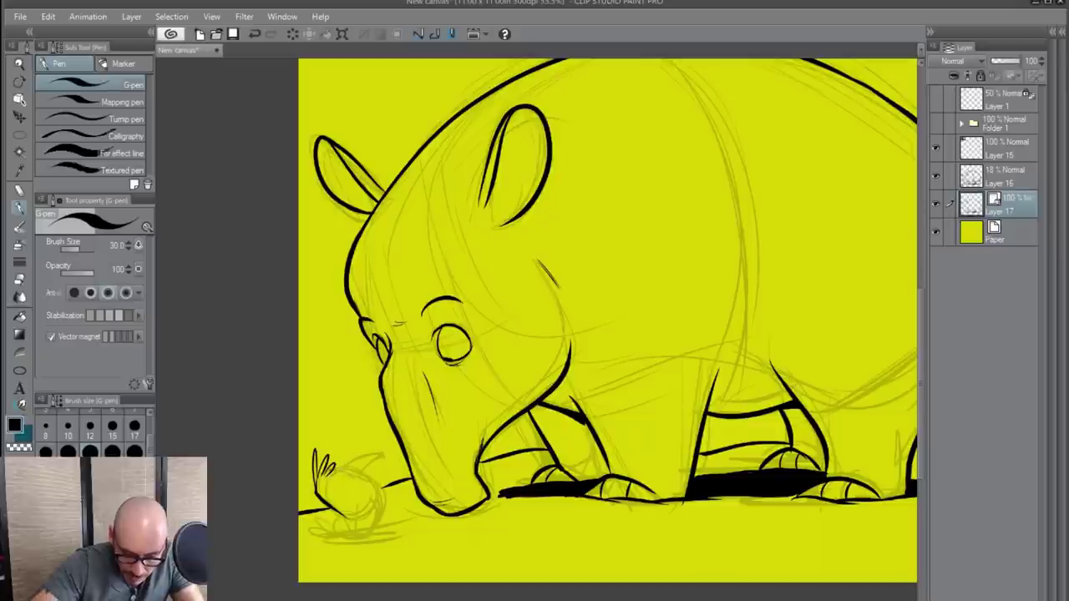
mouse_move(330, 473)
left_mouse_down()
mouse_move(361, 476)
mouse_move(382, 456)
mouse_move(354, 475)
mouse_move(376, 486)
mouse_move(387, 513)
mouse_move(376, 528)
mouse_move(356, 522)
mouse_move(374, 508)
left_mouse_up()
key("ctrl+z")
key("ctrl+z")
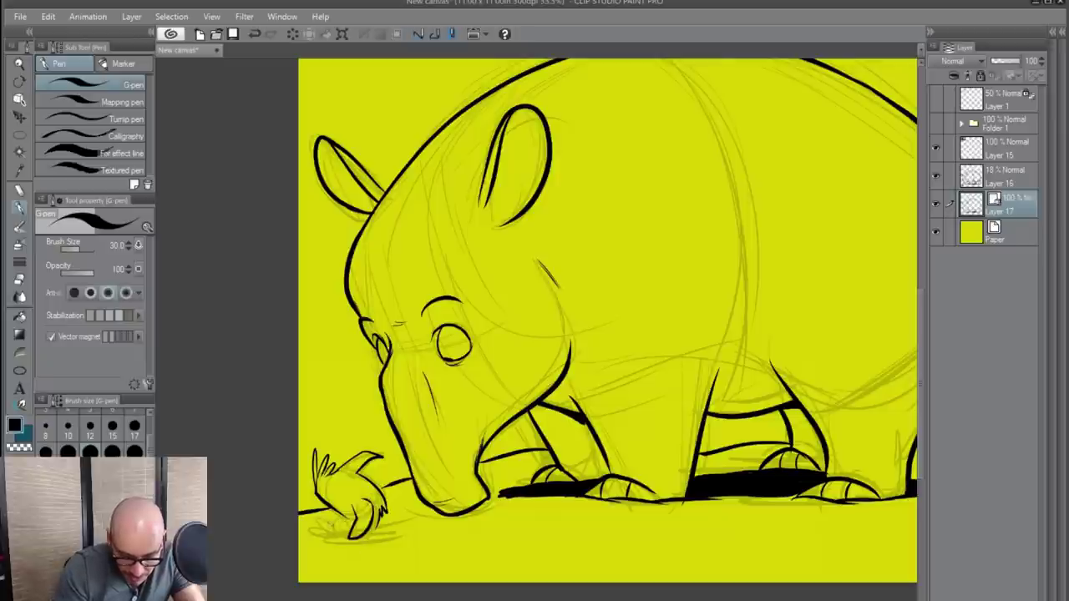
- Ink the lower tufts, ground strokes and small inner details of the object in front of the snout
mouse_move(340, 532)
left_mouse_down()
mouse_move(322, 515)
mouse_move(346, 541)
left_mouse_up()
key("ctrl+z")
key("ctrl+z")
key("ctrl+z")
mouse_move(342, 520)
left_mouse_down()
mouse_move(335, 513)
mouse_move(340, 533)
mouse_move(370, 527)
mouse_move(359, 538)
left_mouse_up()
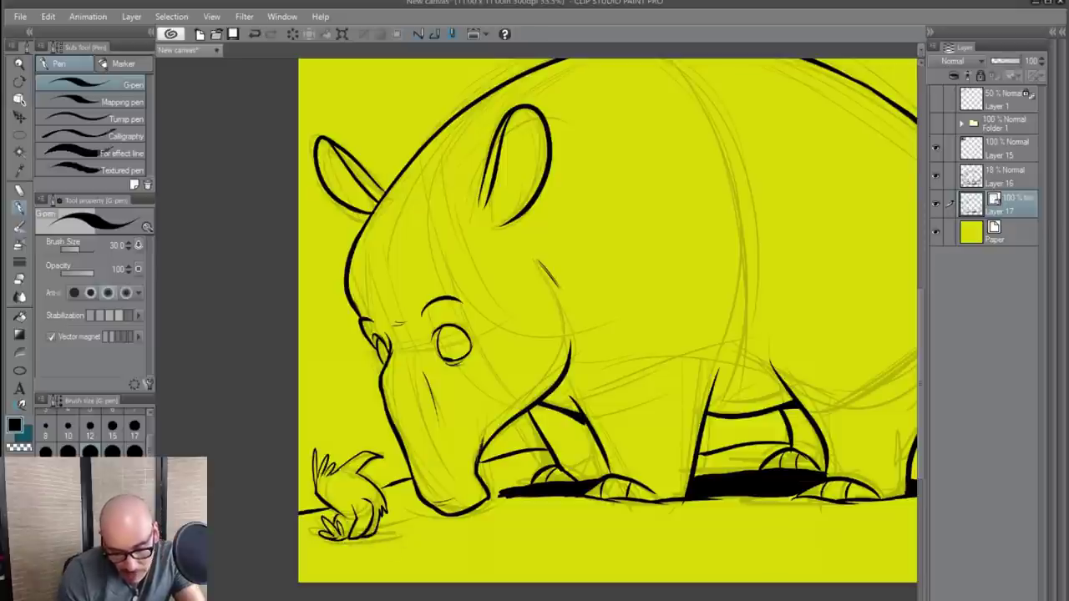
left_click_drag(374, 535, 396, 535)
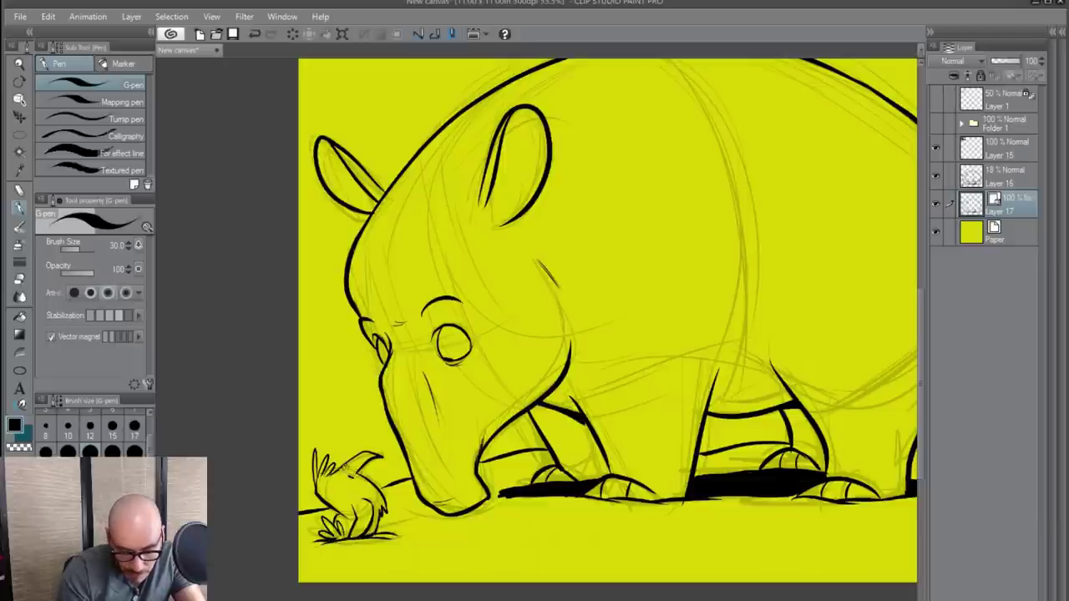
left_click_drag(345, 468, 357, 477)
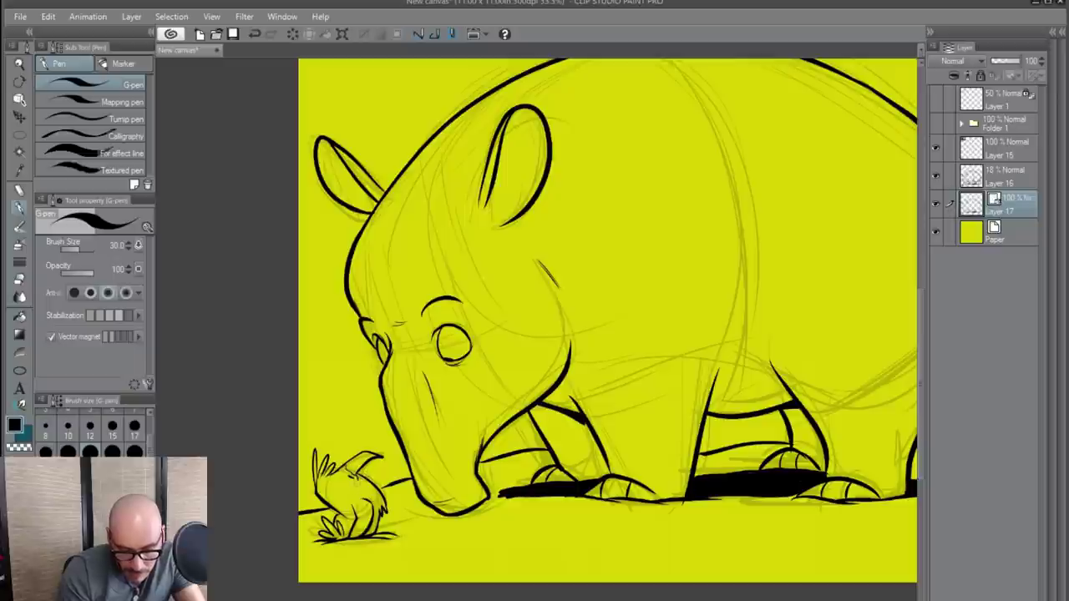
key("ctrl+z")
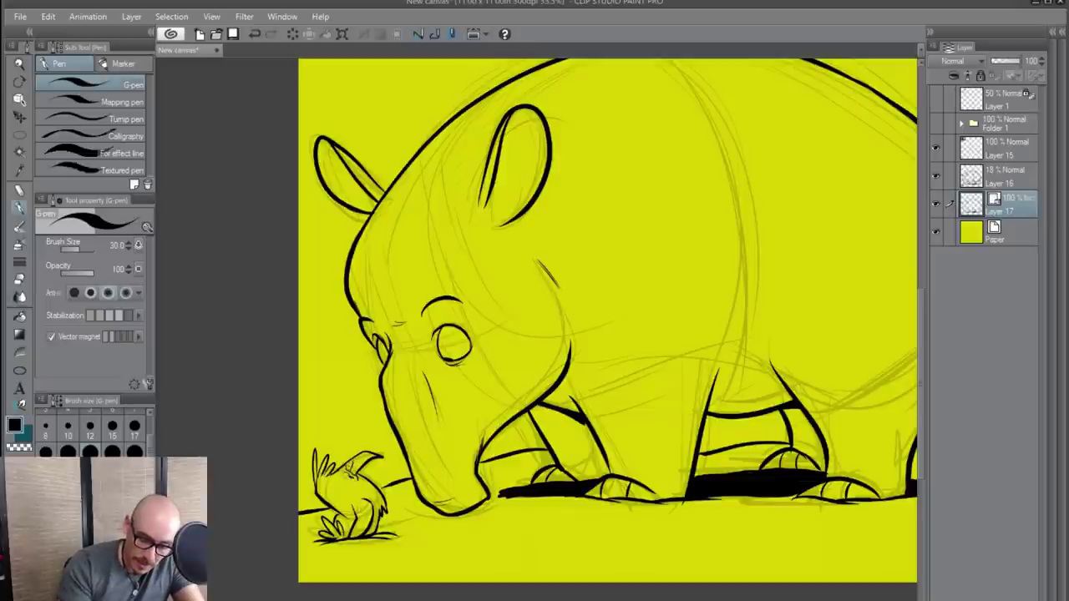
- Add a new raster layer between the line art and the paper for the dark fur colour
scroll(345, 491, "down", 1)
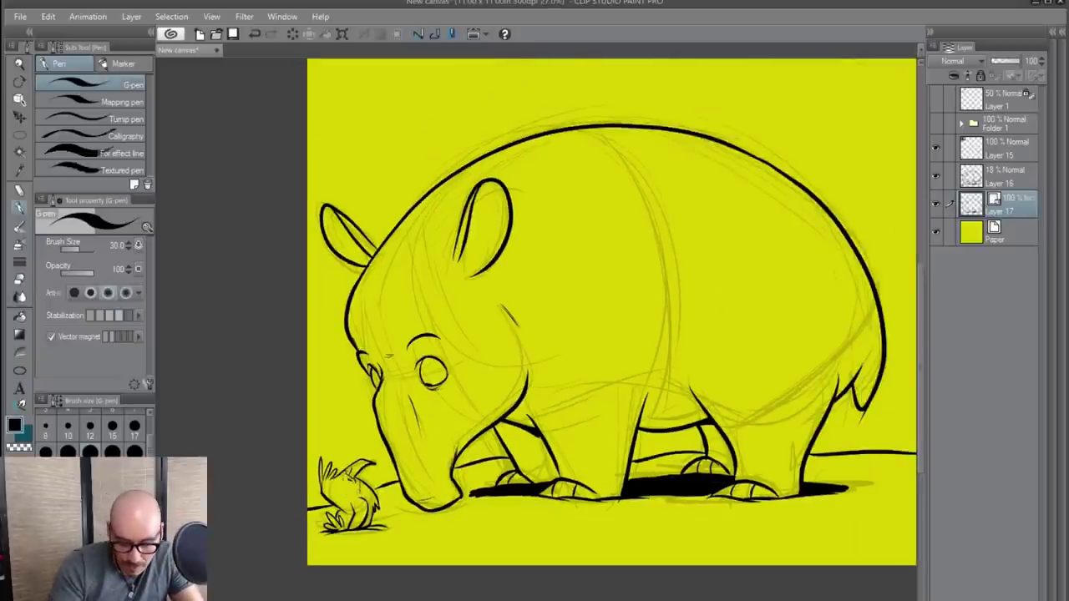
scroll(347, 494, "down", 1)
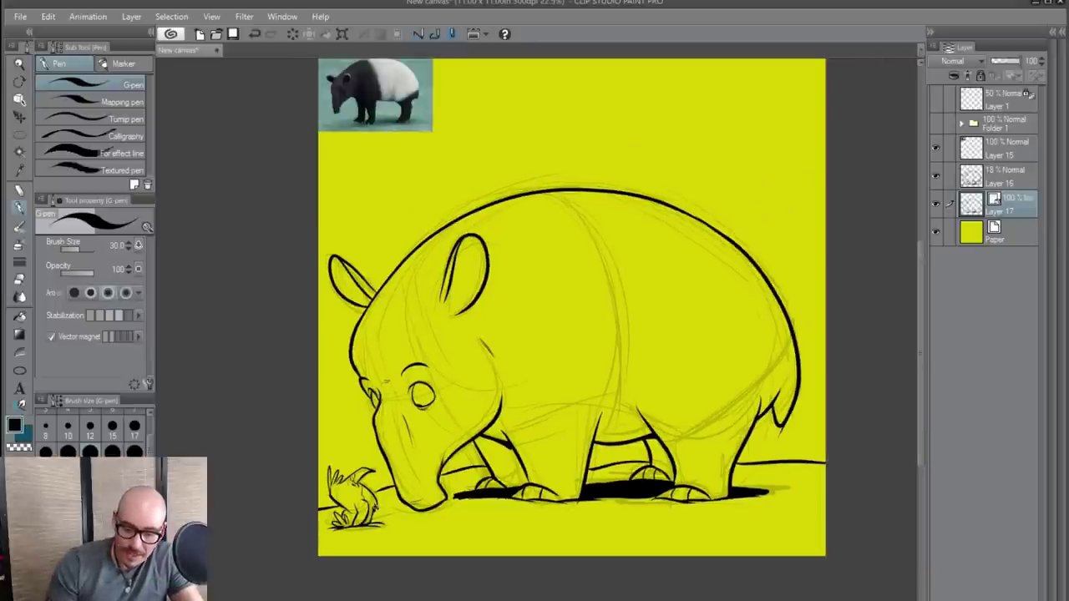
left_click(1008, 238)
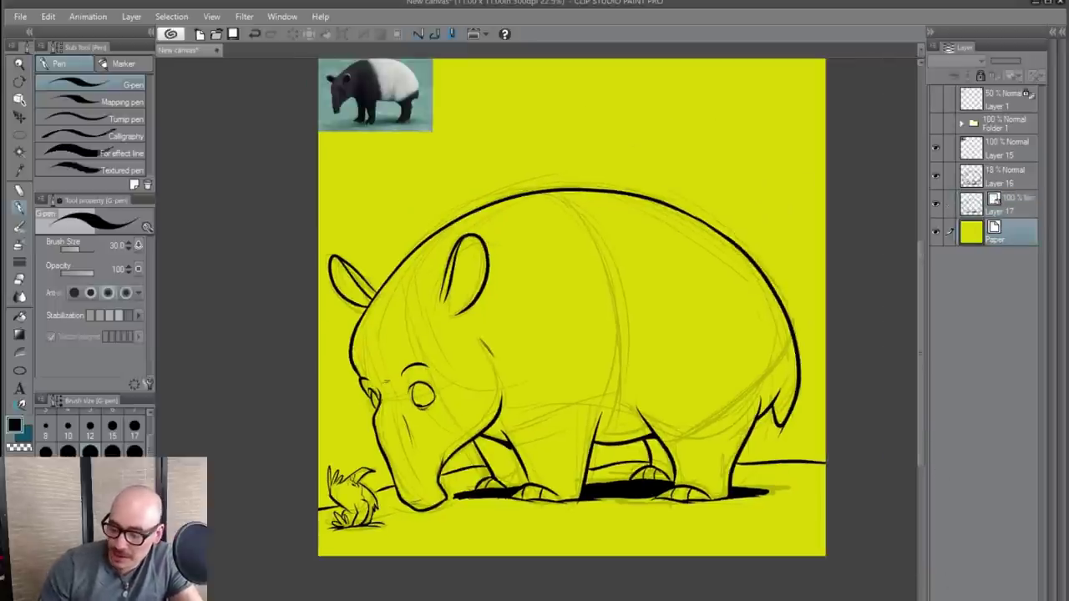
key("ctrl+shift+n")
scroll(560, 413, "up", 1)
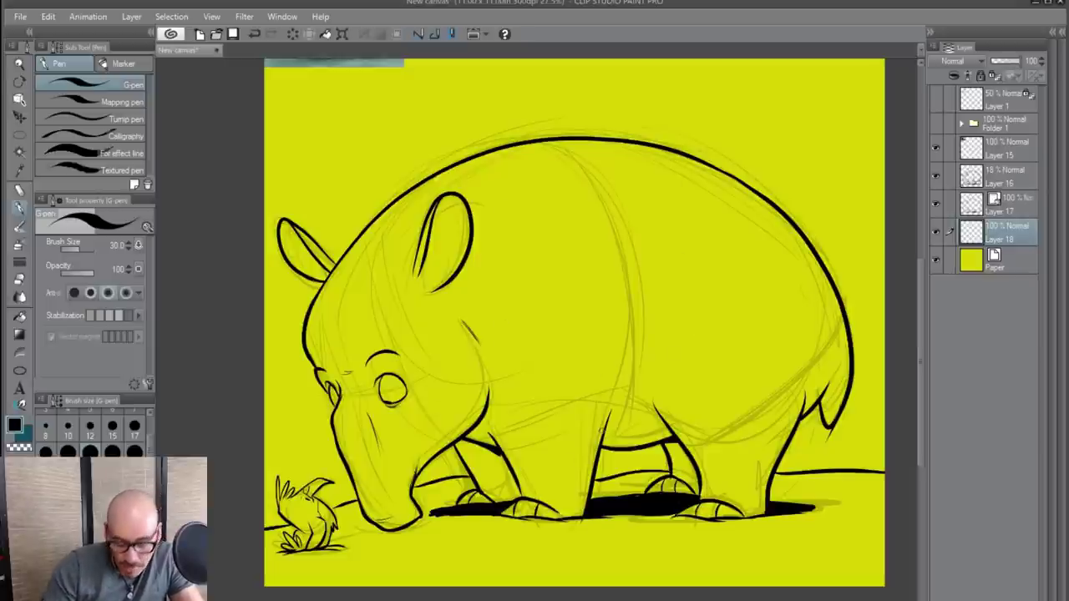
left_click_drag(597, 346, 599, 407)
scroll(598, 406, "down", 1)
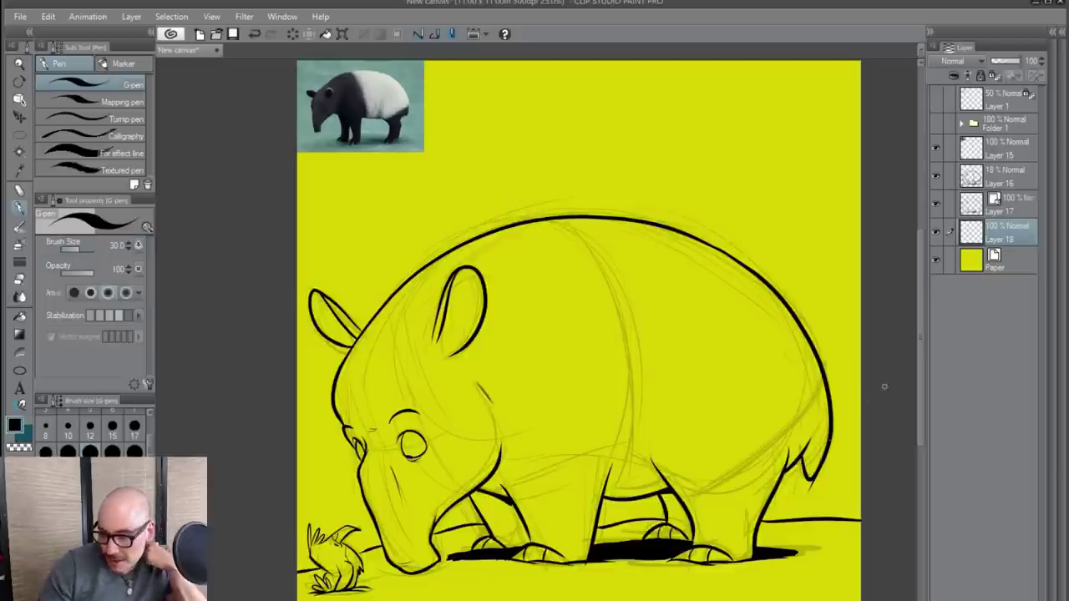
- Paint the head, ears, front body, legs and rump dark grey with the G-pen at size 300, leaving the saddle area unpainted
left_click_drag(105, 535, 84, 558)
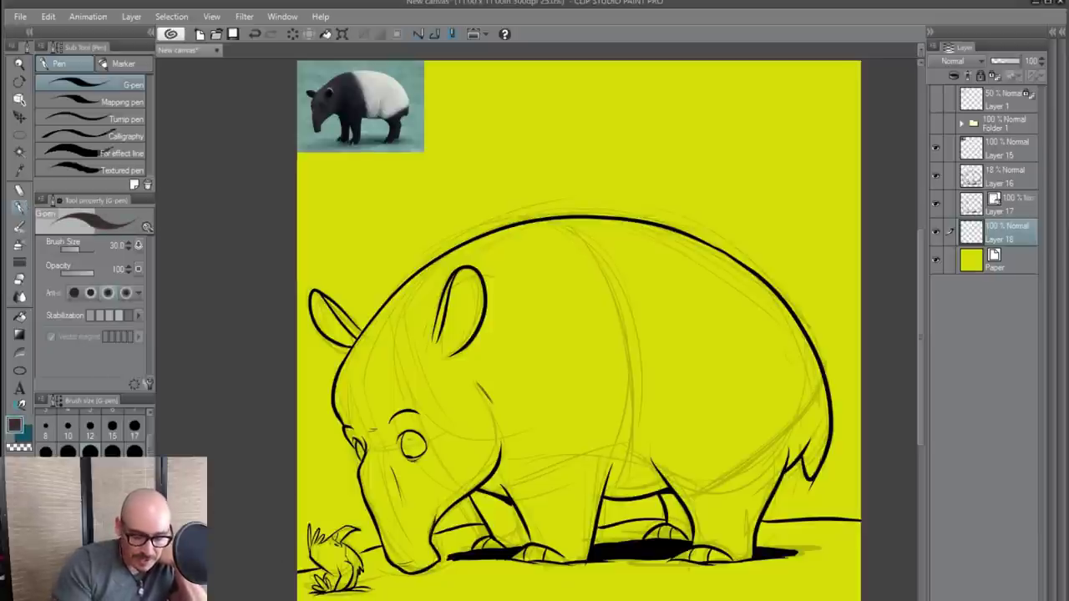
left_click(135, 478)
key("bracketright")
key("bracketright")
key("bracketright")
key("bracketright")
key("bracketright")
key("bracketright")
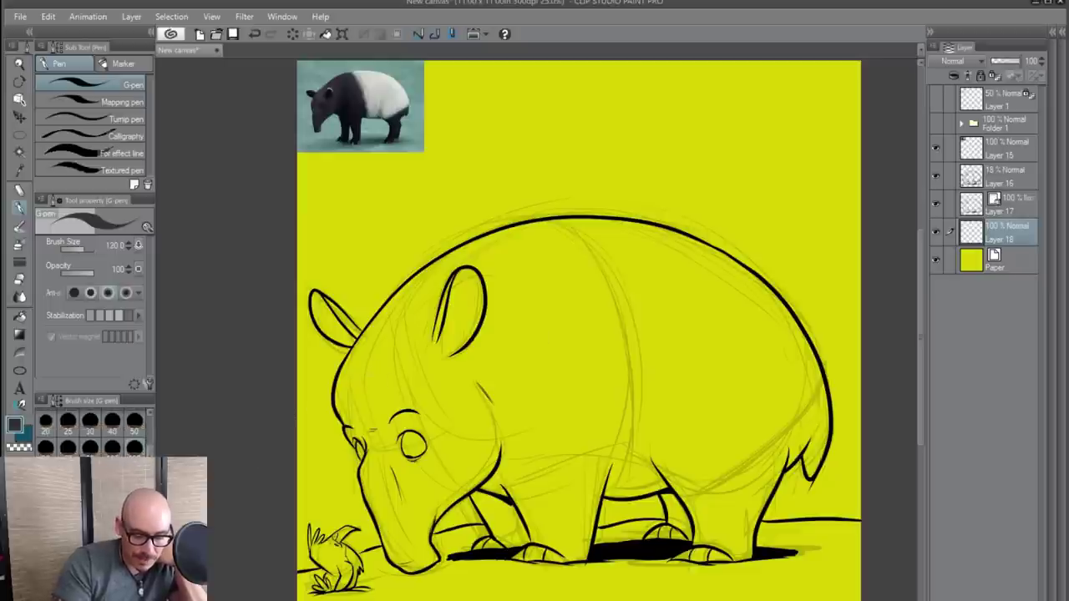
mouse_move(510, 217)
left_mouse_down()
mouse_move(614, 386)
mouse_move(595, 504)
mouse_move(825, 378)
left_mouse_up()
mouse_move(653, 504)
left_mouse_down()
mouse_move(850, 379)
mouse_move(804, 477)
mouse_move(842, 418)
mouse_move(819, 418)
mouse_move(678, 514)
mouse_move(706, 547)
mouse_move(764, 497)
mouse_move(757, 520)
left_mouse_up()
mouse_move(584, 497)
left_mouse_down()
mouse_move(576, 534)
mouse_move(551, 501)
mouse_move(585, 576)
mouse_move(517, 484)
left_mouse_up()
mouse_move(535, 551)
left_mouse_down()
mouse_move(509, 536)
mouse_move(485, 480)
mouse_move(498, 484)
mouse_move(497, 433)
mouse_move(398, 485)
mouse_move(353, 402)
mouse_move(367, 401)
mouse_move(388, 524)
mouse_move(414, 543)
mouse_move(491, 434)
mouse_move(512, 478)
mouse_move(547, 468)
mouse_move(601, 366)
mouse_move(576, 334)
mouse_move(551, 263)
mouse_move(564, 284)
mouse_move(517, 240)
mouse_move(541, 274)
mouse_move(524, 245)
mouse_move(363, 330)
mouse_move(445, 268)
mouse_move(359, 309)
mouse_move(318, 292)
mouse_move(405, 415)
mouse_move(443, 411)
mouse_move(515, 374)
mouse_move(535, 274)
mouse_move(550, 290)
mouse_move(543, 284)
mouse_move(445, 387)
mouse_move(528, 282)
mouse_move(428, 410)
mouse_move(402, 330)
mouse_move(508, 234)
mouse_move(452, 267)
mouse_move(492, 248)
mouse_move(414, 421)
mouse_move(444, 456)
mouse_move(447, 527)
mouse_move(524, 466)
mouse_move(558, 505)
left_mouse_up()
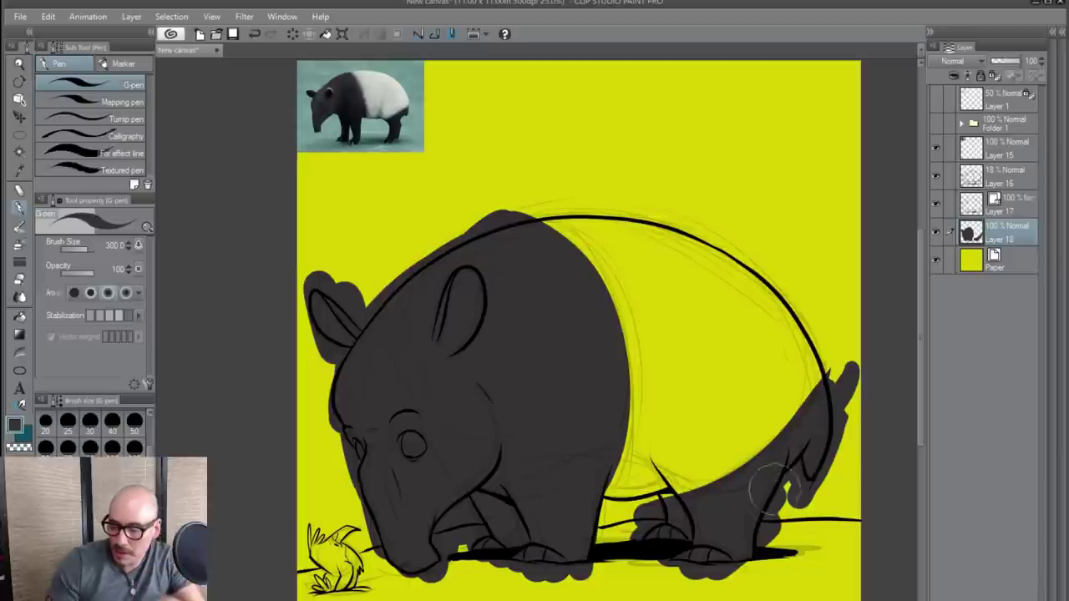
- Rasterize the line art layer and auto-select the area outside the tapir's outlines
left_click(1017, 180)
left_click(1027, 212)
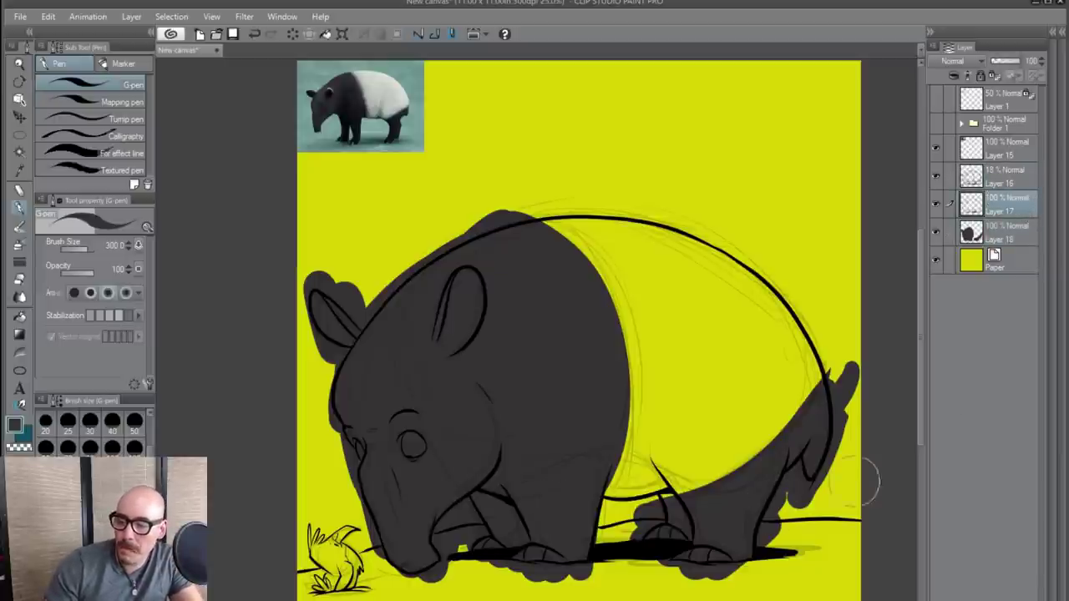
left_click(20, 153)
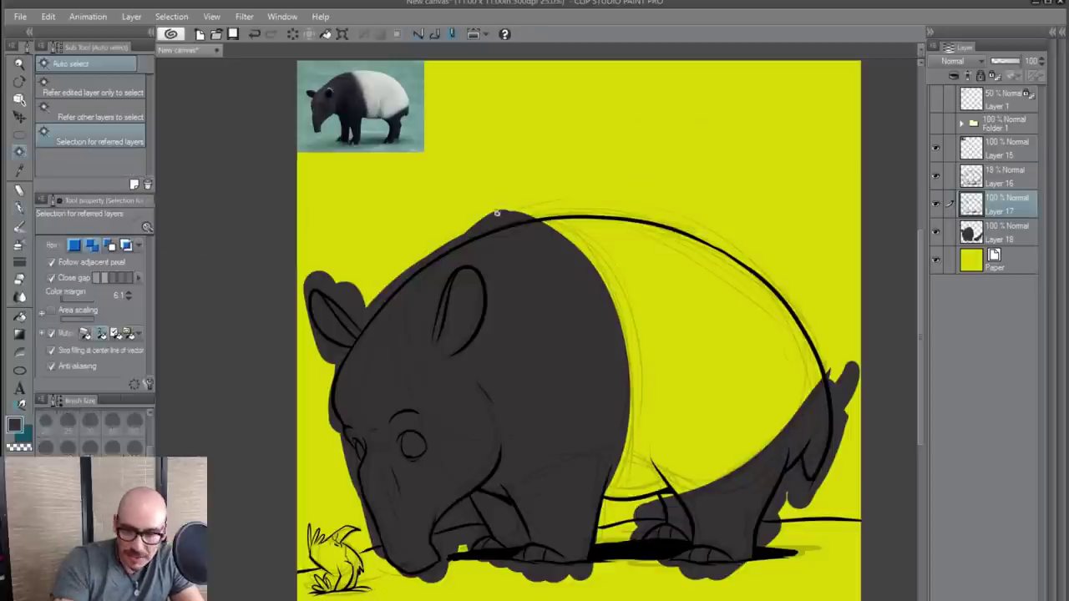
left_click(561, 177)
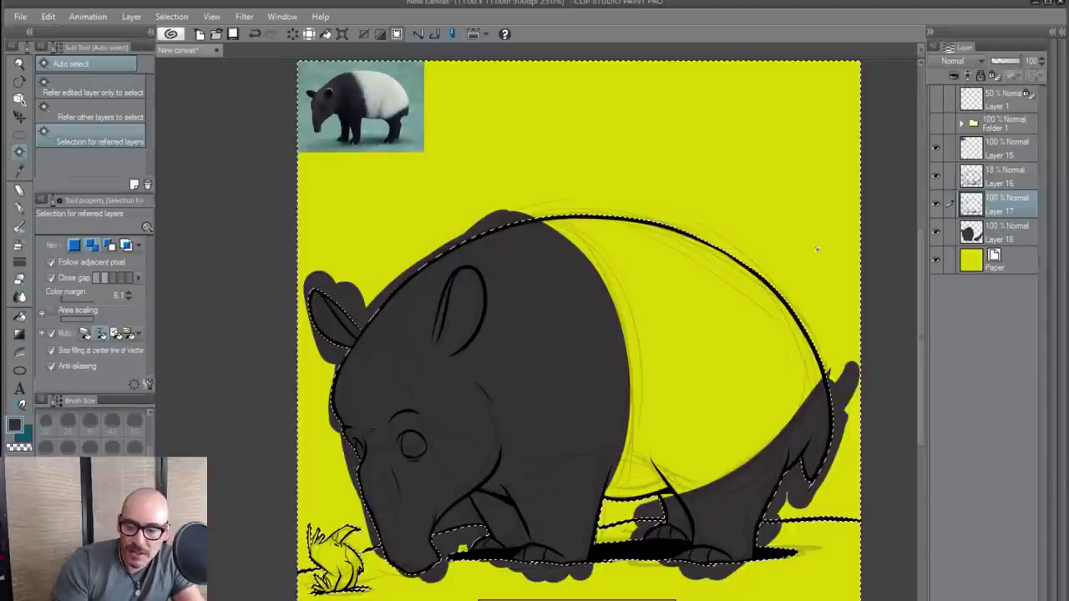
- Clear the grey overspill outside the outlines on the dark fur layer, deselect, and lock its transparent pixels
left_click(1013, 235)
left_click(578, 599)
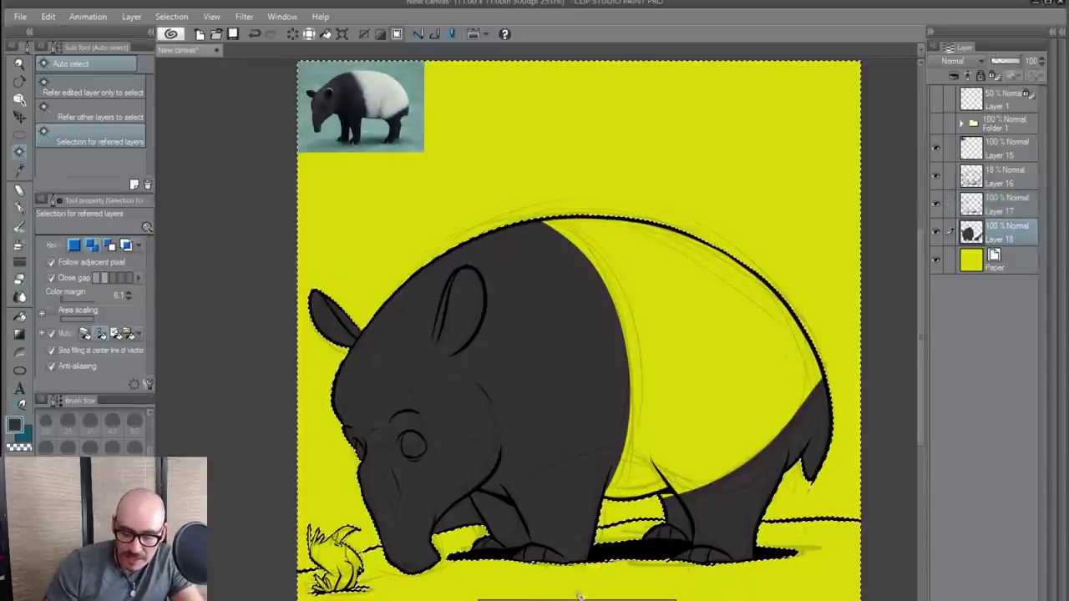
key("ctrl+d")
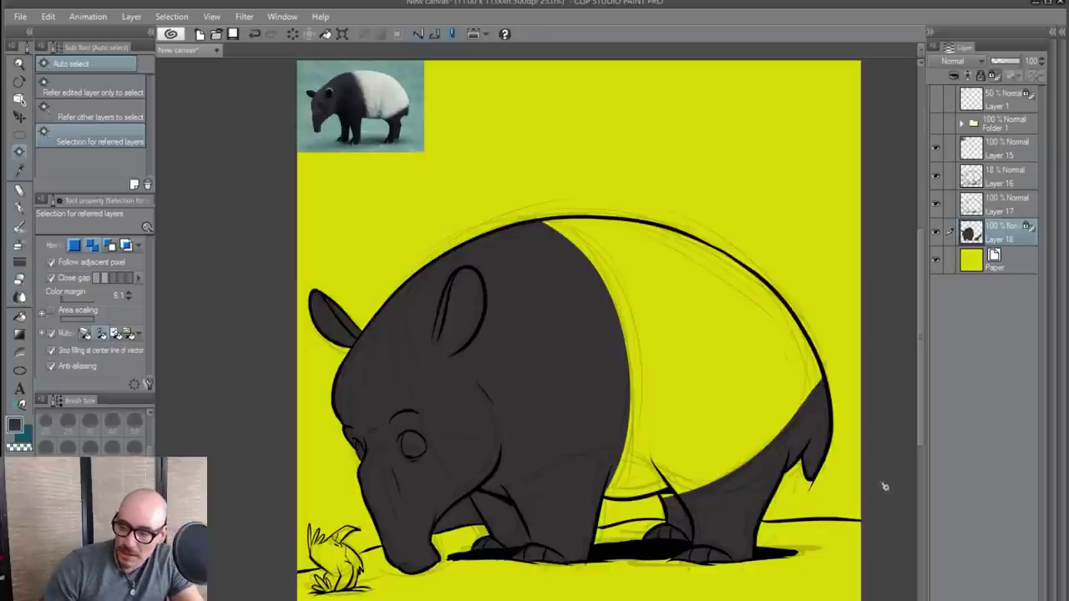
- Add a layer beneath the dark fur and paint the tapir's saddle area white with the G-pen at size 300
left_click(1013, 266)
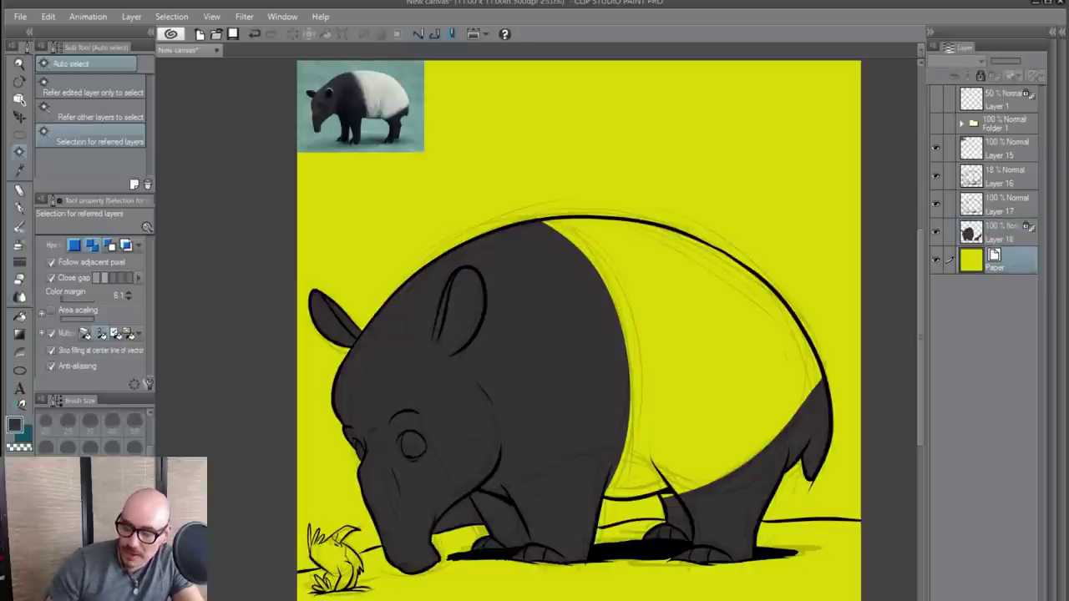
key("ctrl+shift+n")
left_click(71, 514)
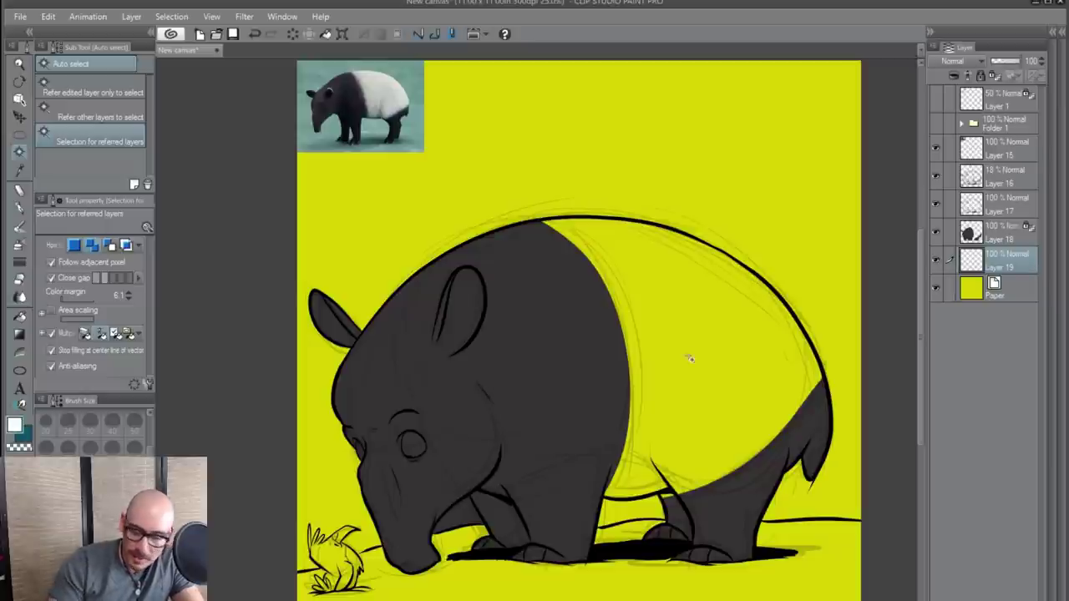
left_click(20, 209)
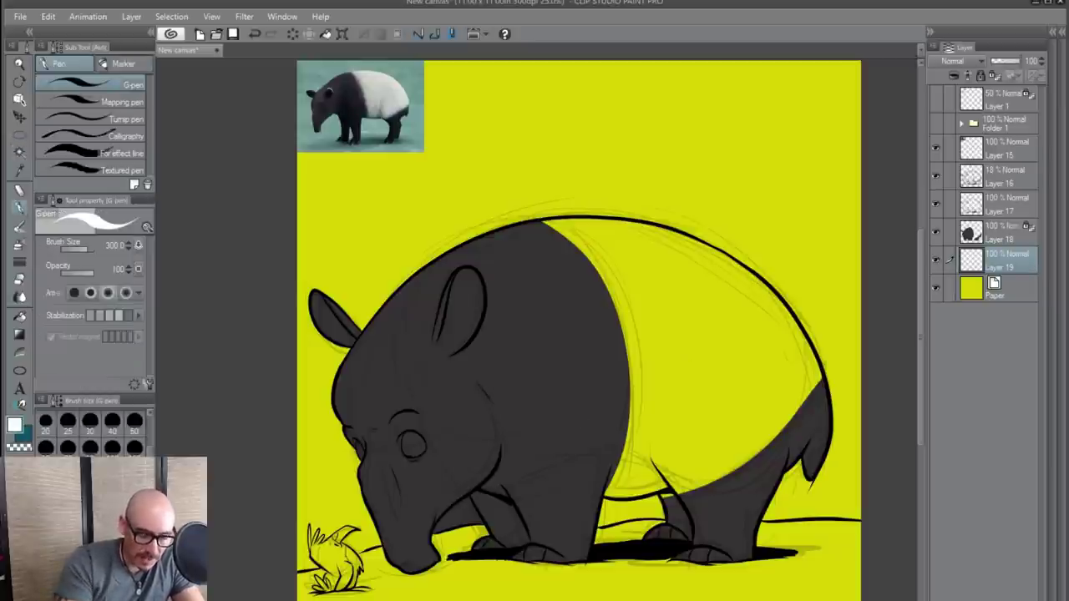
mouse_move(660, 322)
left_mouse_down()
mouse_move(775, 393)
mouse_move(764, 317)
mouse_move(812, 396)
mouse_move(585, 250)
mouse_move(587, 468)
mouse_move(668, 468)
mouse_move(710, 425)
left_mouse_up()
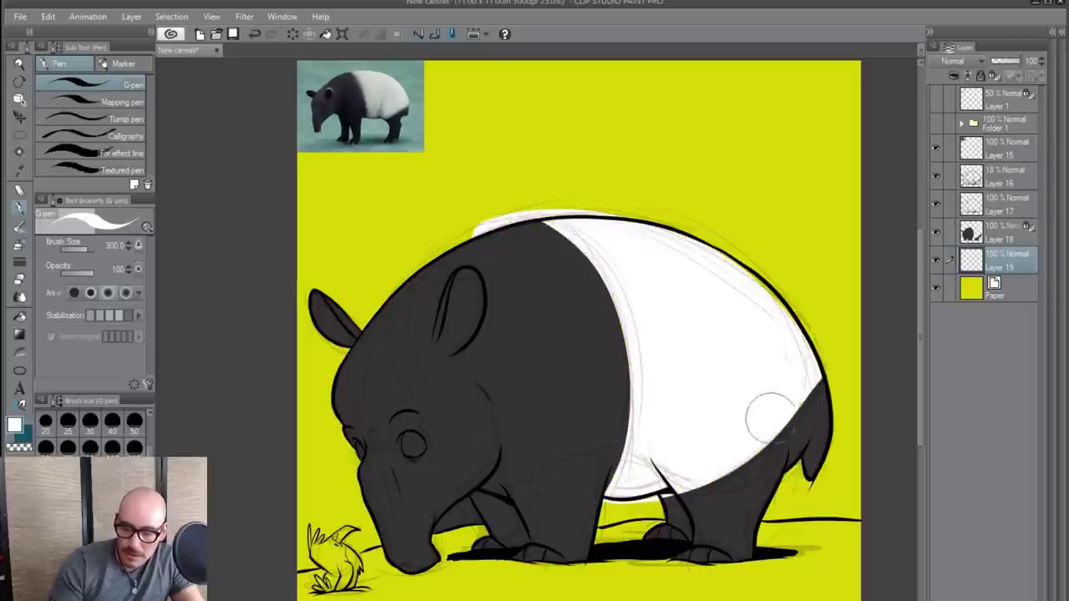
- Extend the white fill to the rump's upper outline and paint both of the tapir's eyes white with the G-pen
left_click_drag(764, 303, 778, 329)
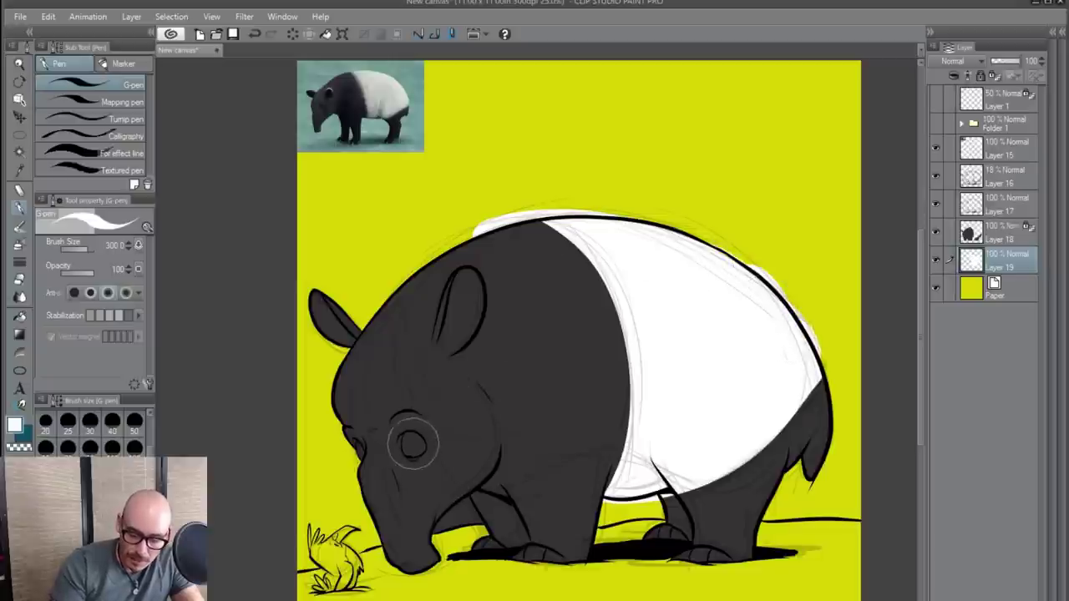
mouse_move(367, 447)
left_mouse_down()
mouse_move(365, 437)
mouse_move(370, 448)
left_mouse_up()
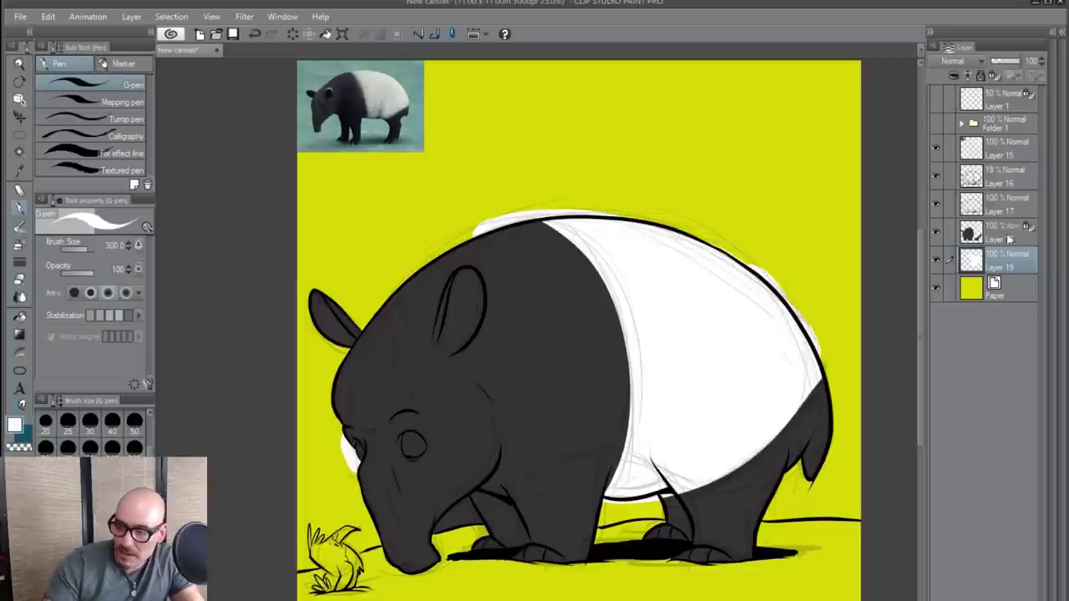
left_click(1009, 240)
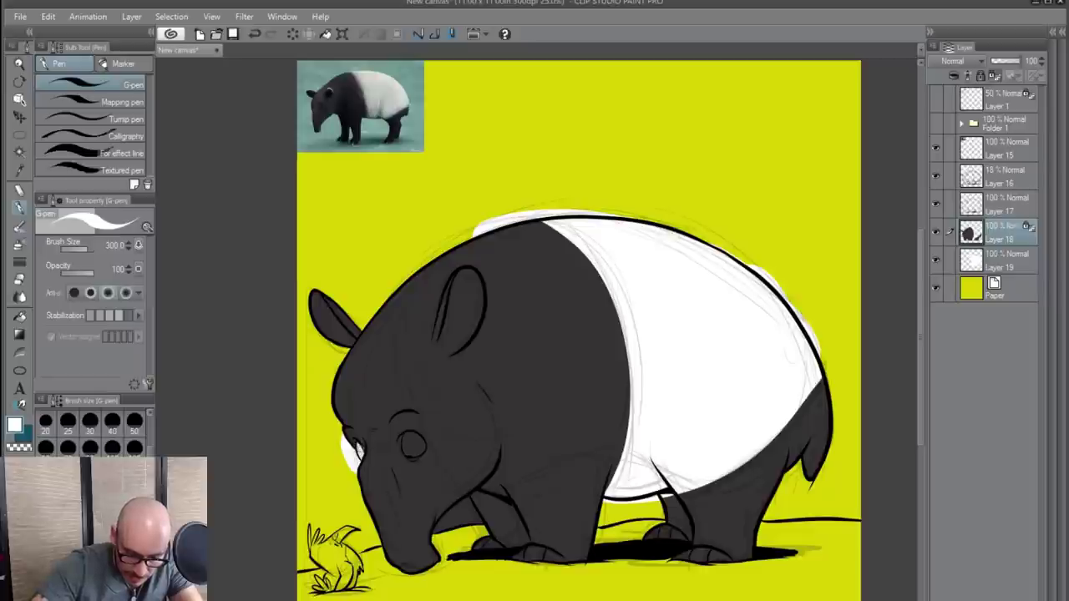
left_click_drag(408, 444, 412, 446)
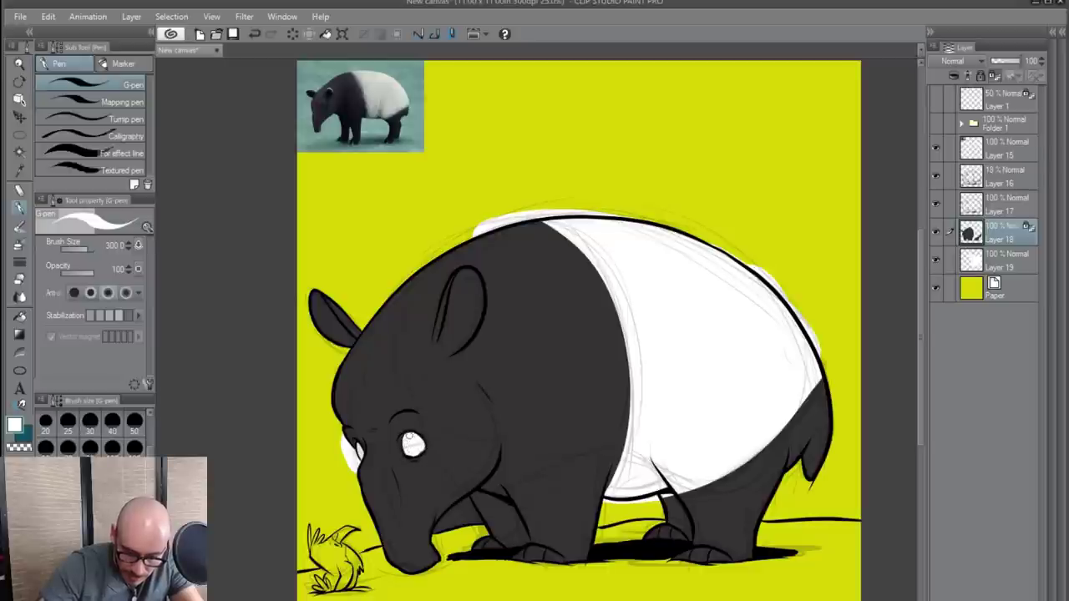
left_click_drag(419, 448, 420, 445)
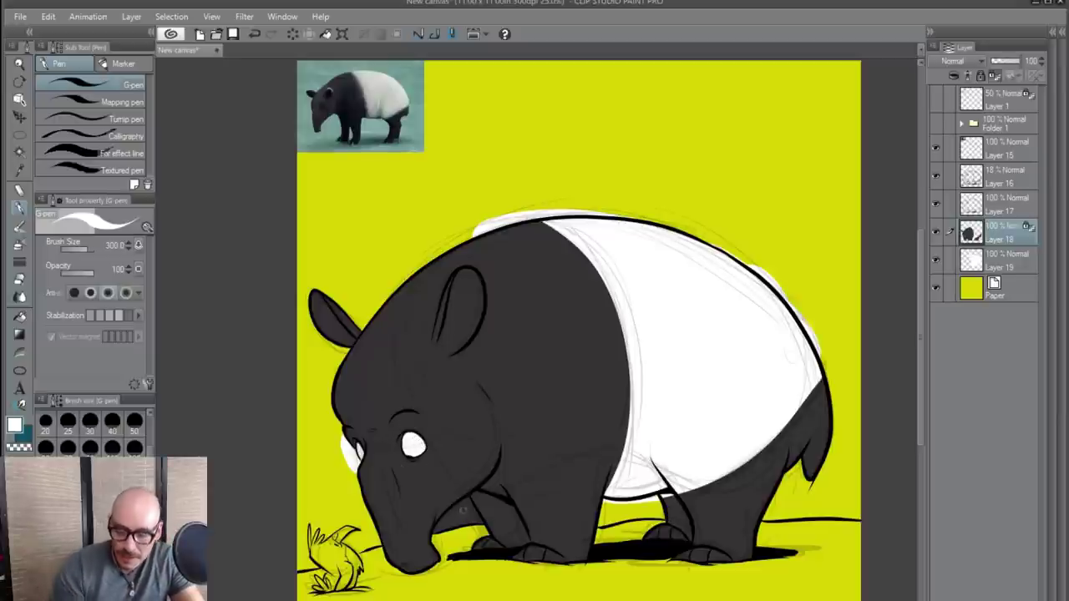
- Remove the dark grey overspill between the tapir's snout and front leg on the dark fur layer
mouse_move(472, 505)
left_mouse_down()
mouse_move(436, 528)
mouse_move(465, 508)
left_mouse_up()
key("ctrl+z")
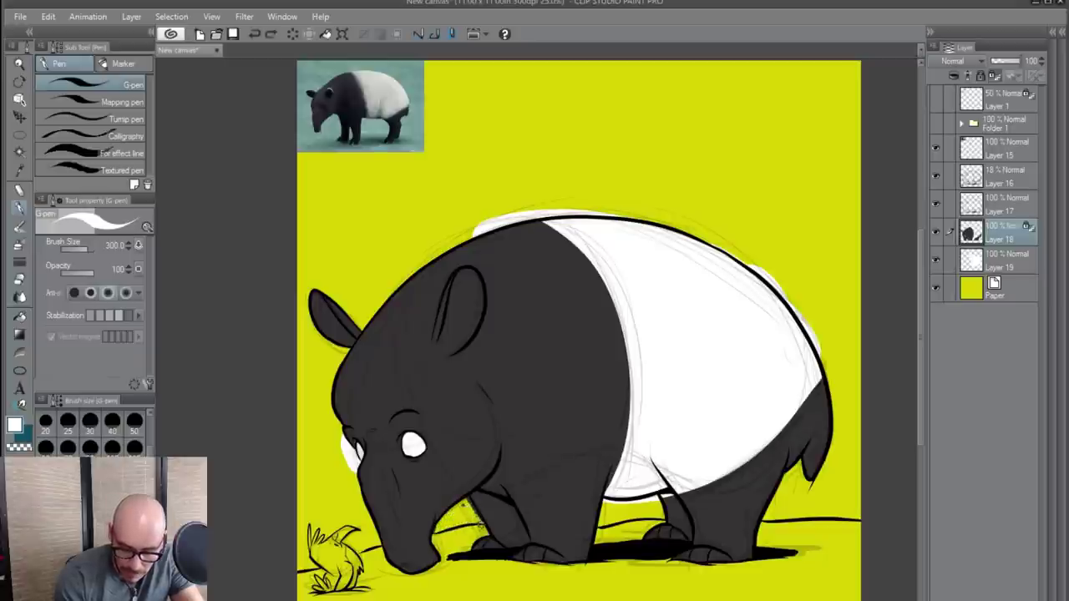
left_click_drag(439, 530, 467, 508)
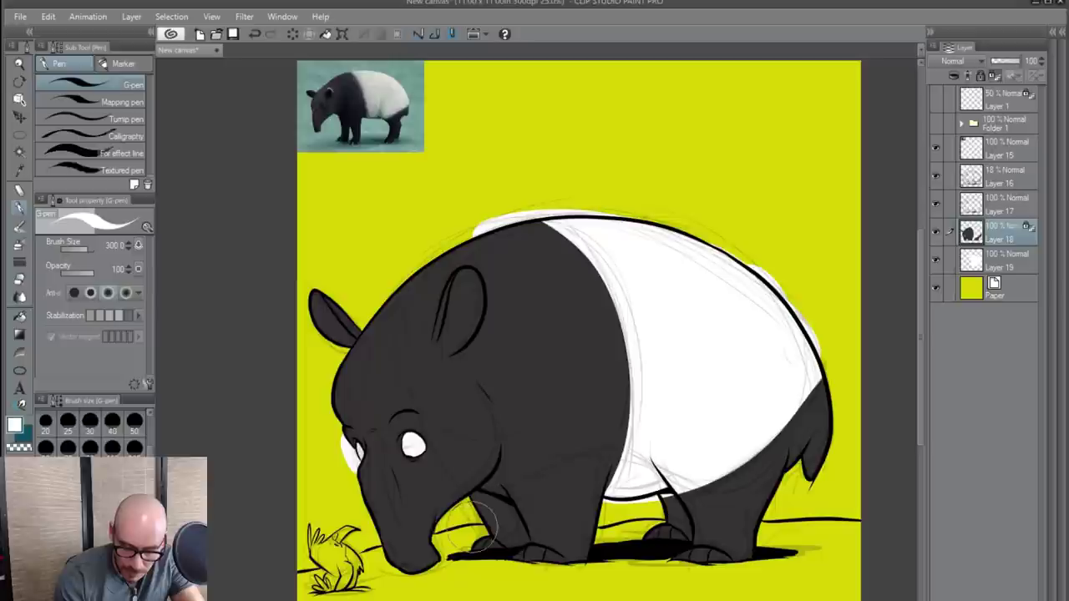
- Make the white fur layer beneath the dark fur the active layer
left_click(999, 254)
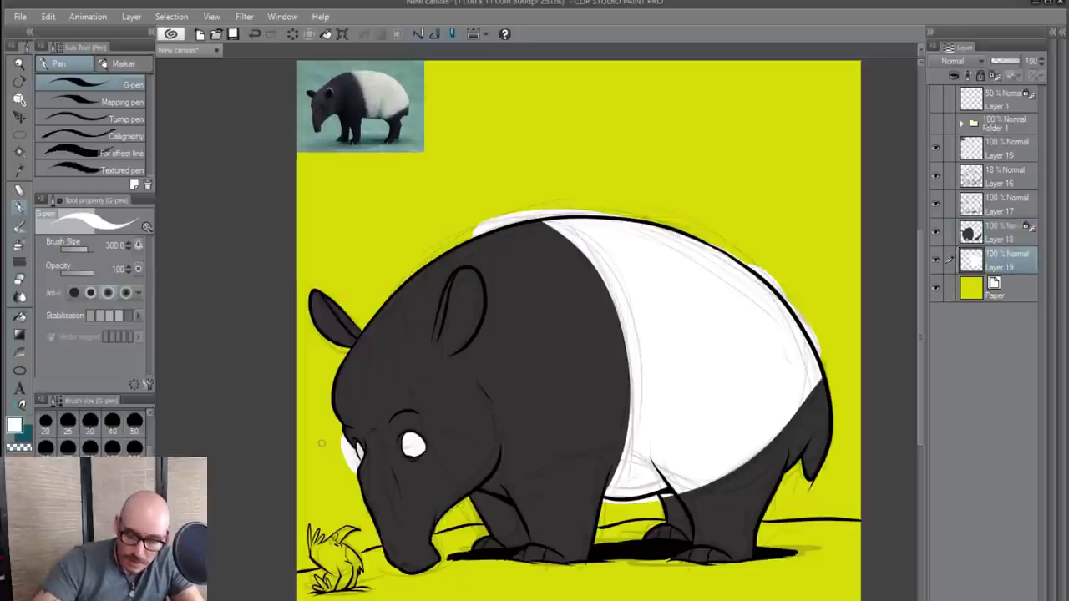
- Select the area outside the tapir's outline and the gap behind its belly from Layer 17, and clear the overflowing white on Layer 19
left_click(999, 207)
left_click(19, 151)
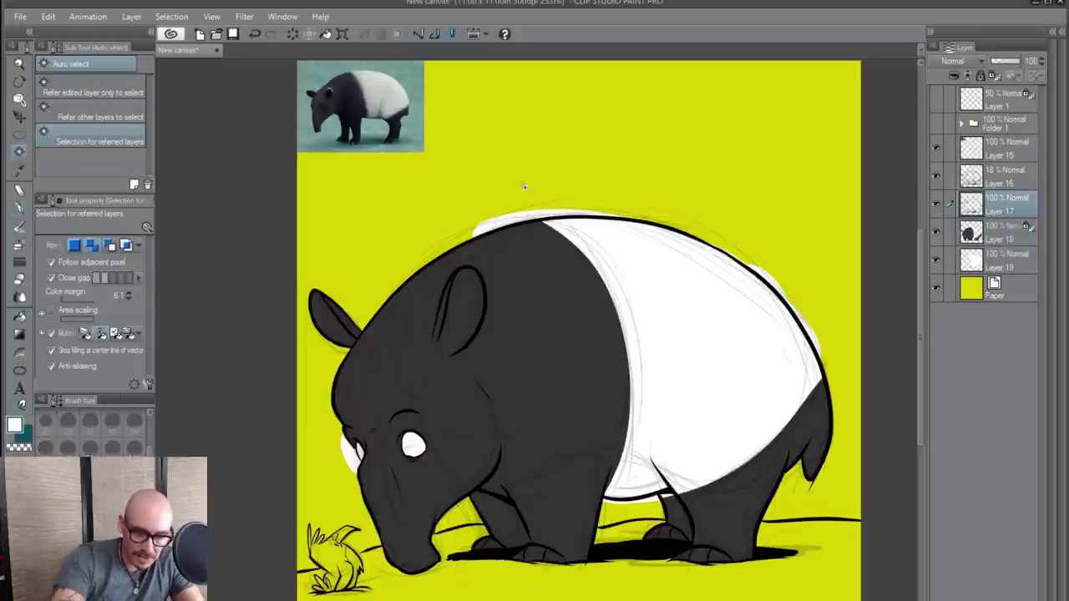
left_click(627, 163)
left_click(635, 510, "shift")
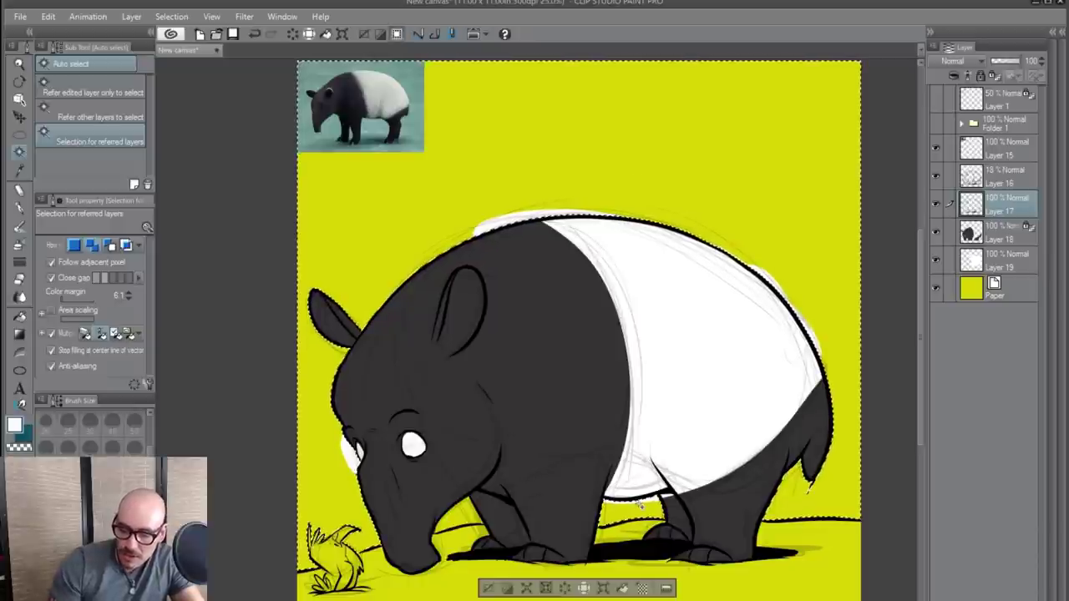
left_click(678, 505, "shift")
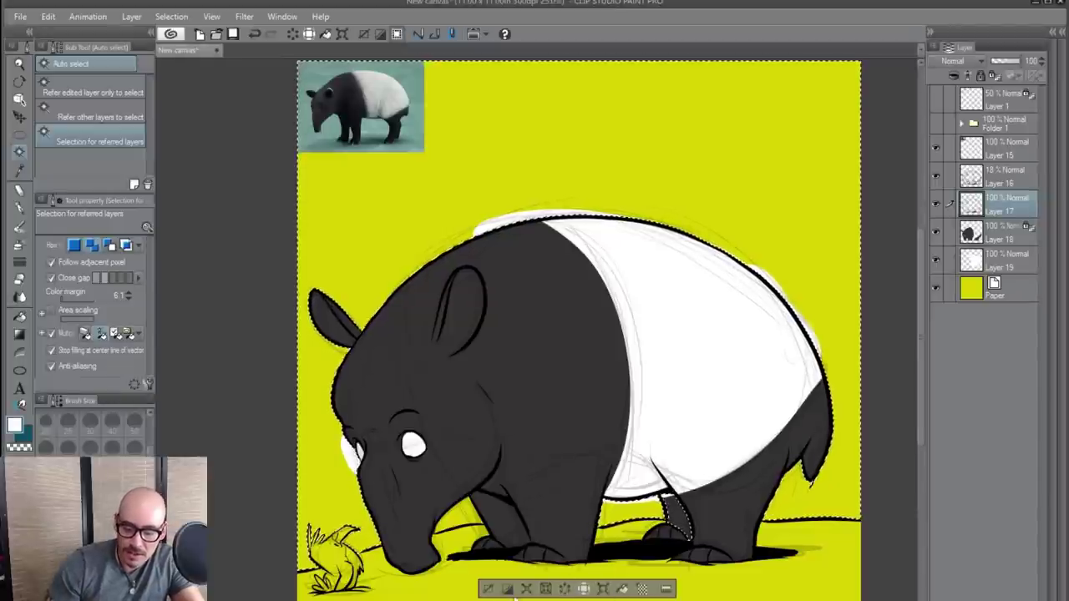
left_click(1004, 266)
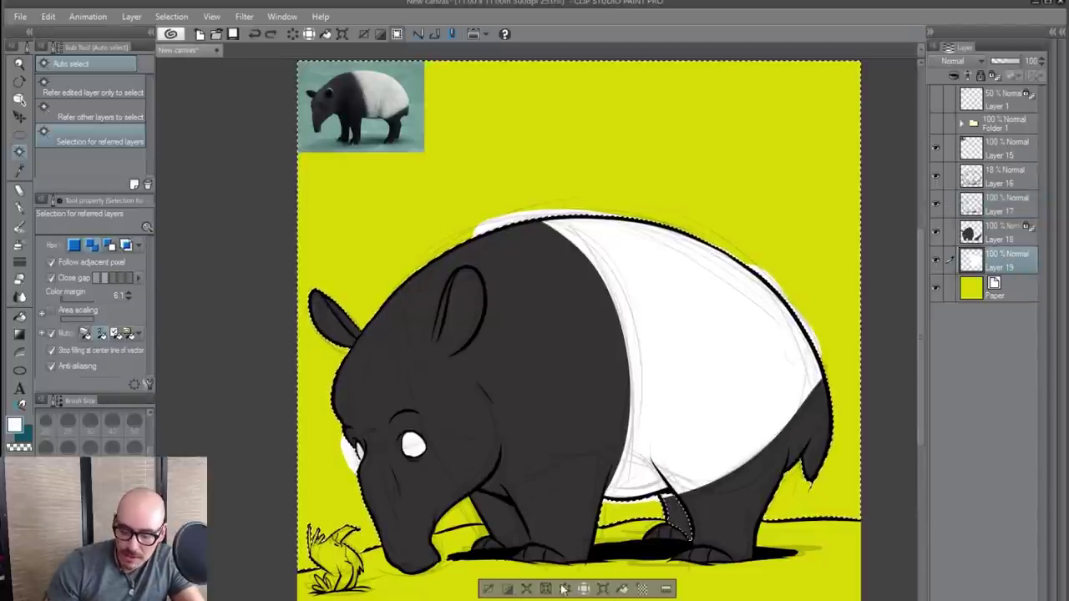
left_click(490, 590)
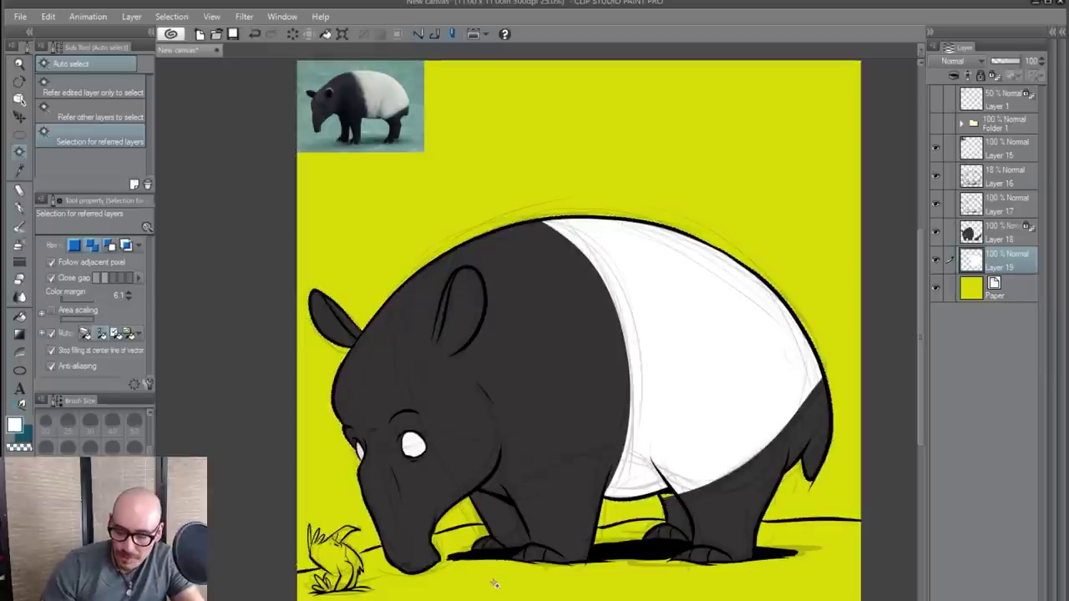
- Unlock transparent pixels on Layer 18 and set the G-pen to size 50 with the body's dark grey sampled from the hind leg
left_click(997, 241)
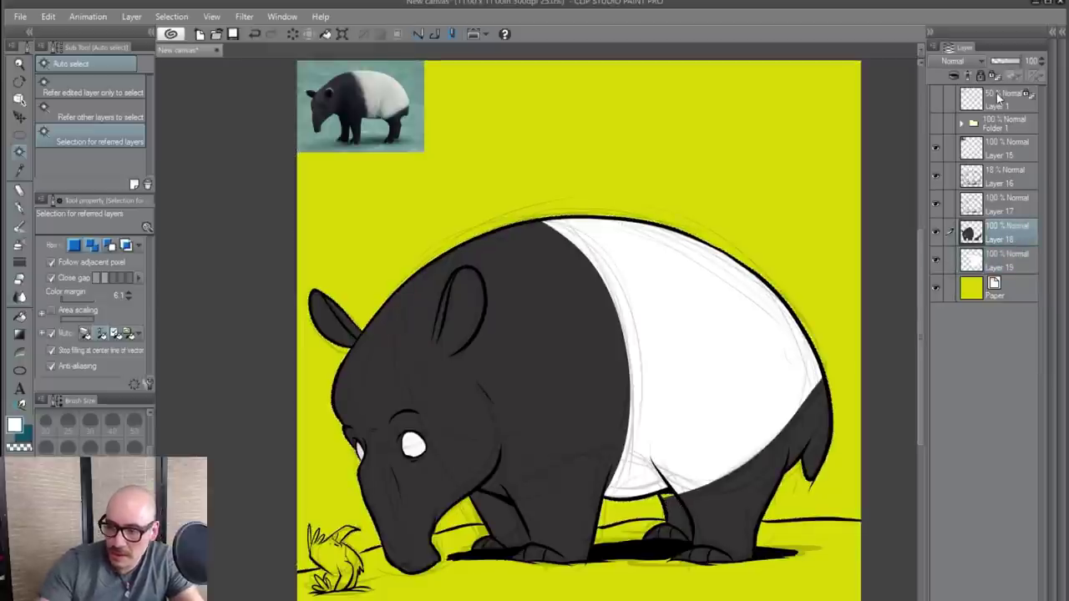
left_click(685, 511, "alt")
key("p")
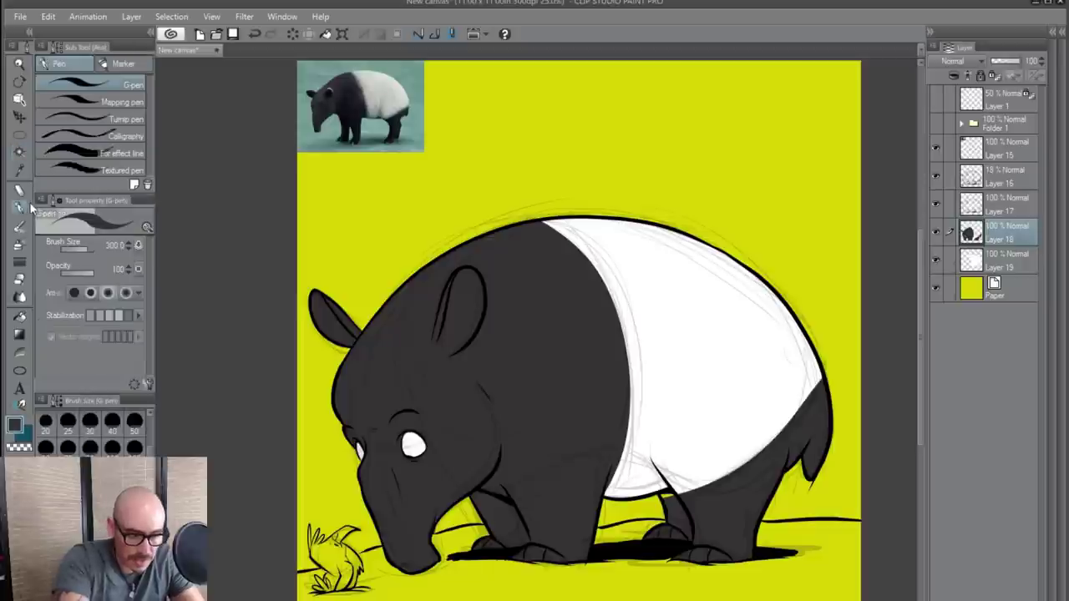
left_click(135, 427)
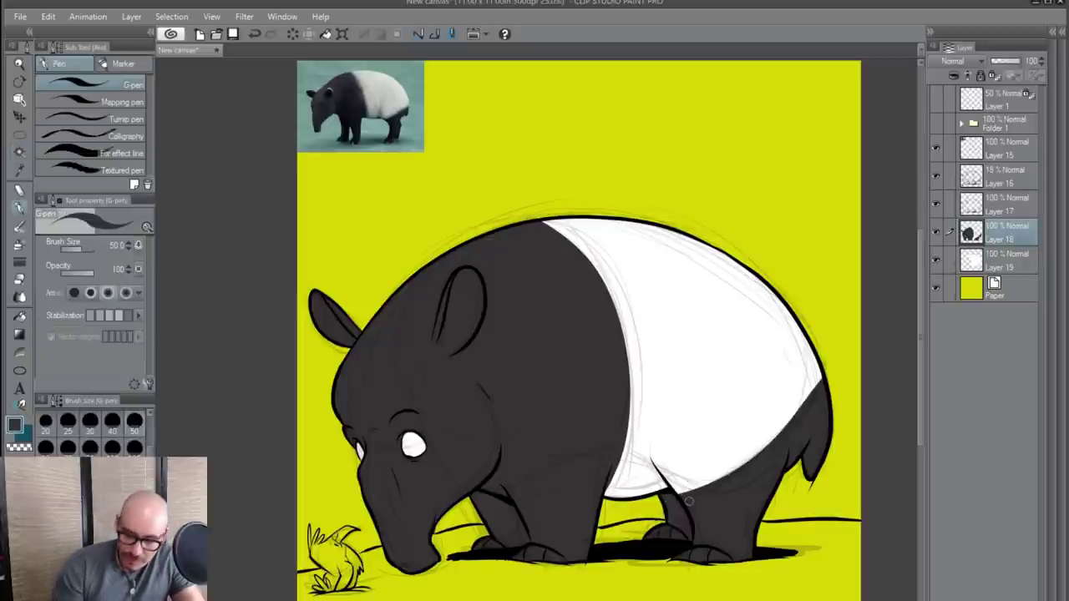
- Lock transparent pixels on Layer 18 and paint the toenails on all four feet lighter grey
key("x")
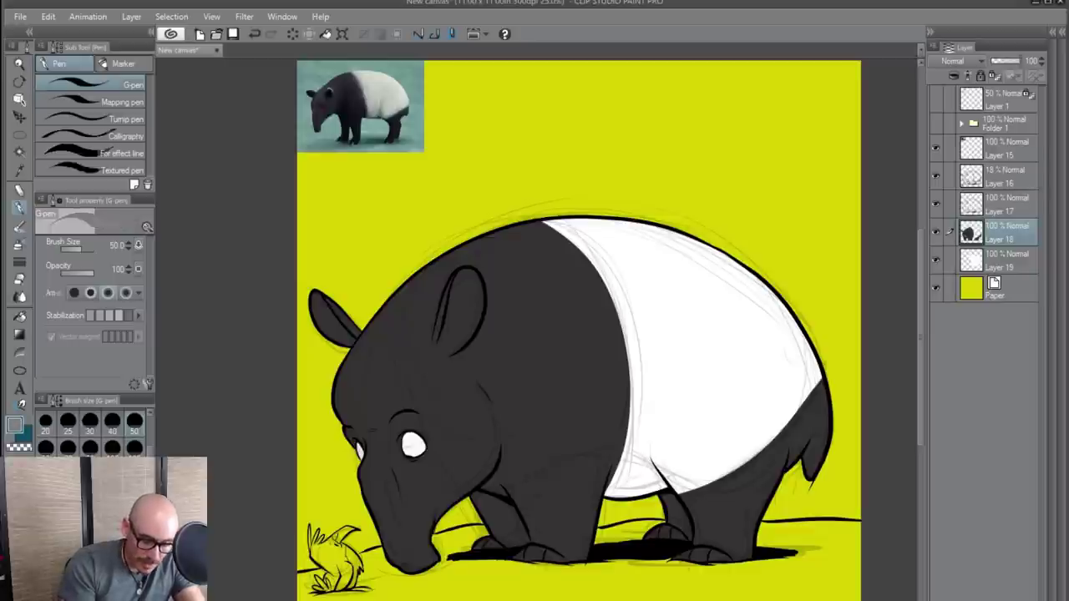
left_click(994, 76)
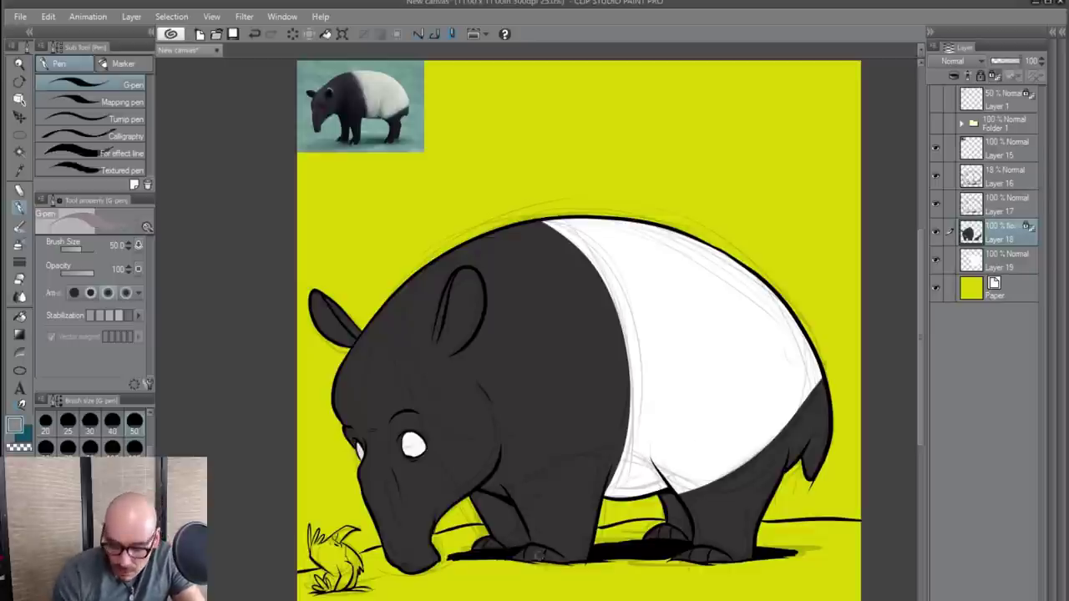
mouse_move(556, 562)
left_mouse_down()
mouse_move(521, 556)
mouse_move(553, 561)
left_mouse_up()
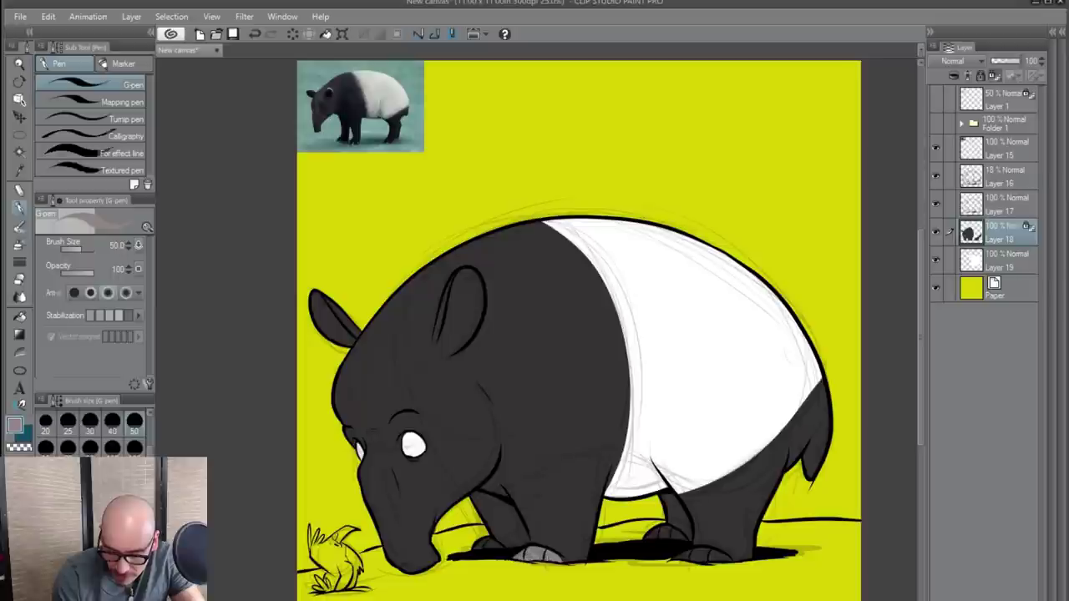
left_click_drag(493, 545, 498, 549)
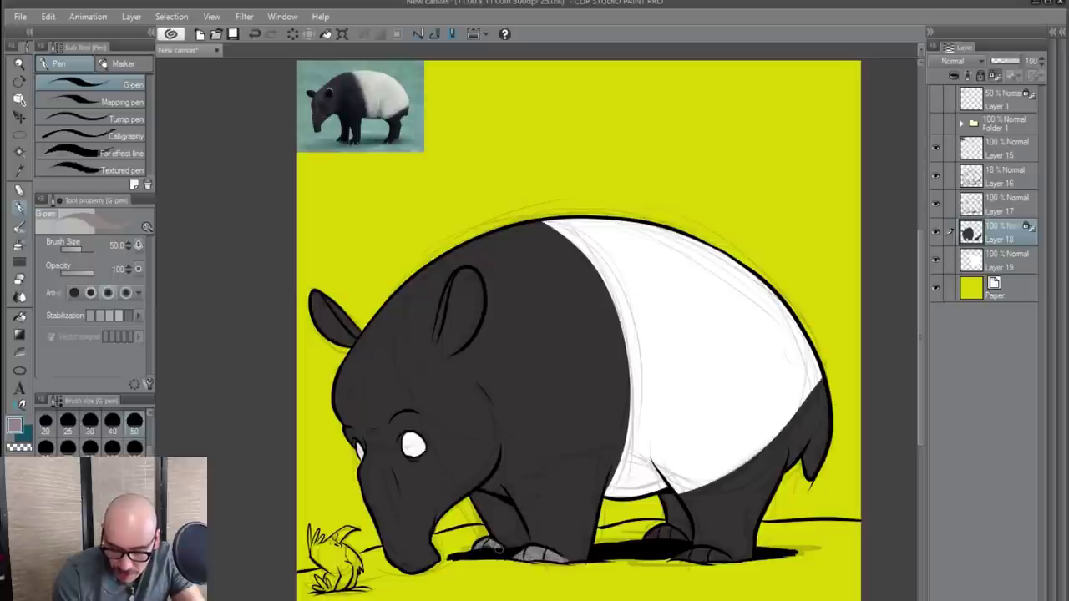
mouse_move(684, 540)
left_mouse_down()
mouse_move(650, 531)
mouse_move(658, 528)
left_mouse_up()
mouse_move(729, 557)
left_mouse_down()
mouse_move(678, 559)
mouse_move(715, 558)
left_mouse_up()
- Paint white highlights along the upper inner rims of both tapir ears on Layer 18, using the white sampled from the body
scroll(730, 573, "down", 1)
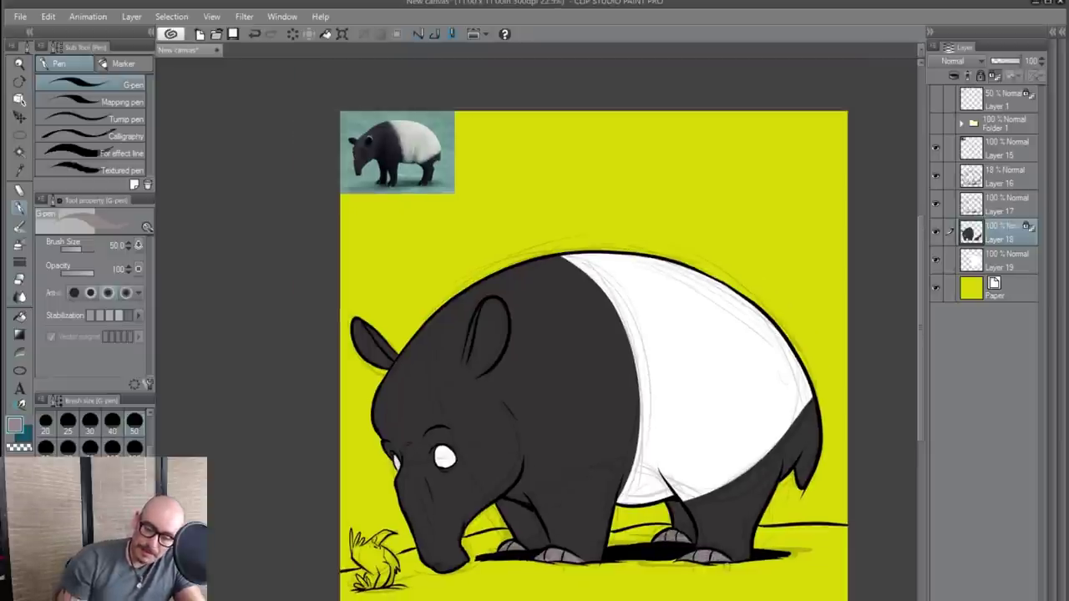
scroll(730, 573, "up", 1)
left_click(728, 353, "alt")
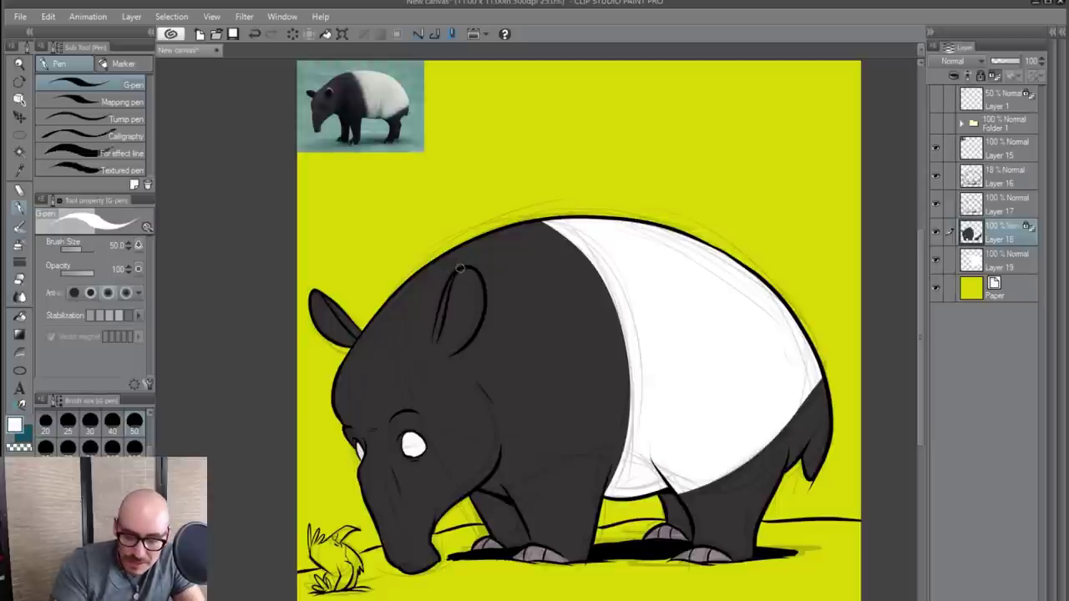
mouse_move(459, 270)
left_mouse_down()
mouse_move(450, 290)
mouse_move(456, 274)
left_mouse_up()
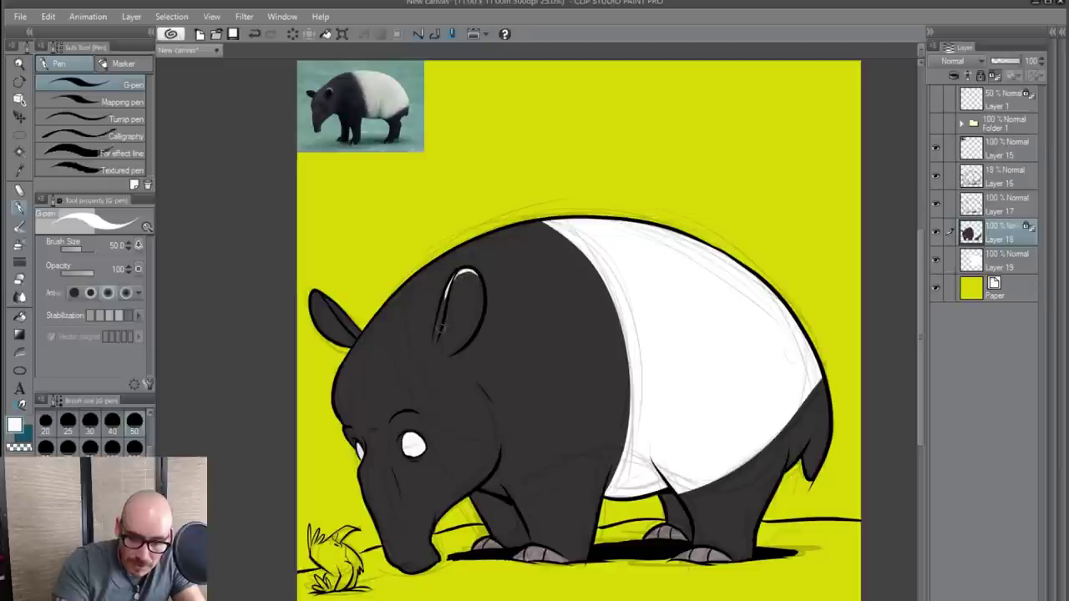
mouse_move(313, 294)
left_mouse_down()
mouse_move(329, 304)
mouse_move(314, 294)
mouse_move(316, 306)
left_mouse_up()
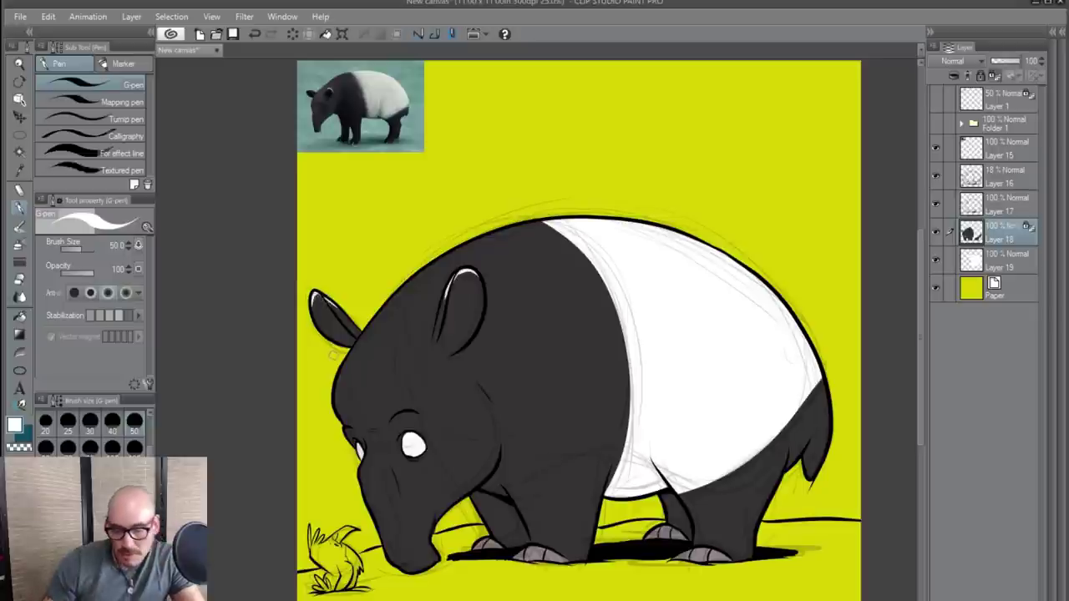
- Add a new raster layer between Layer 19 and Paper, and hide the Paper layer
scroll(333, 354, "down", 2)
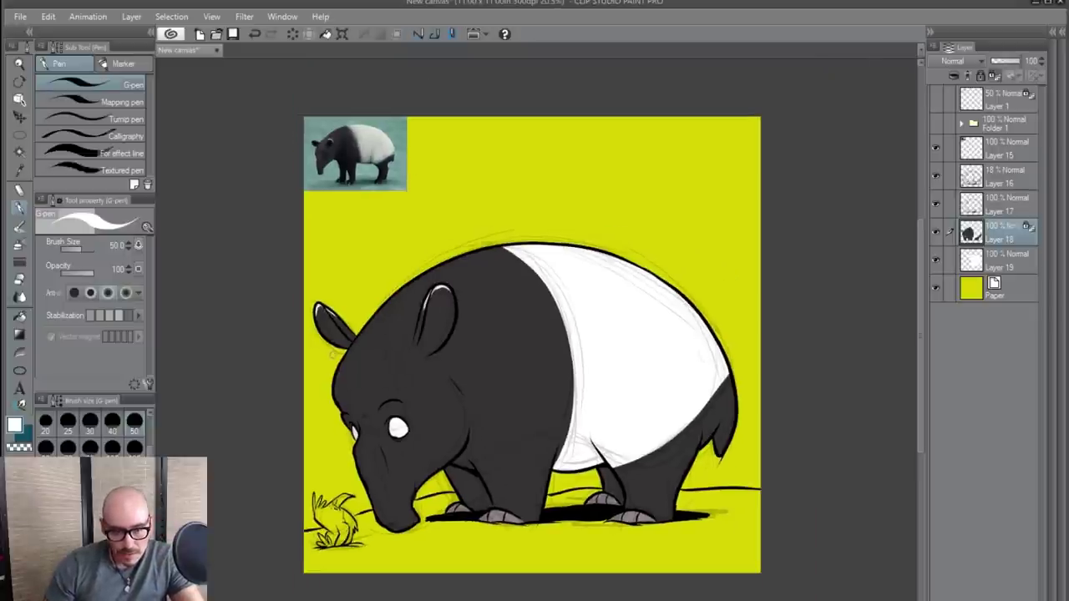
scroll(332, 354, "up", 2)
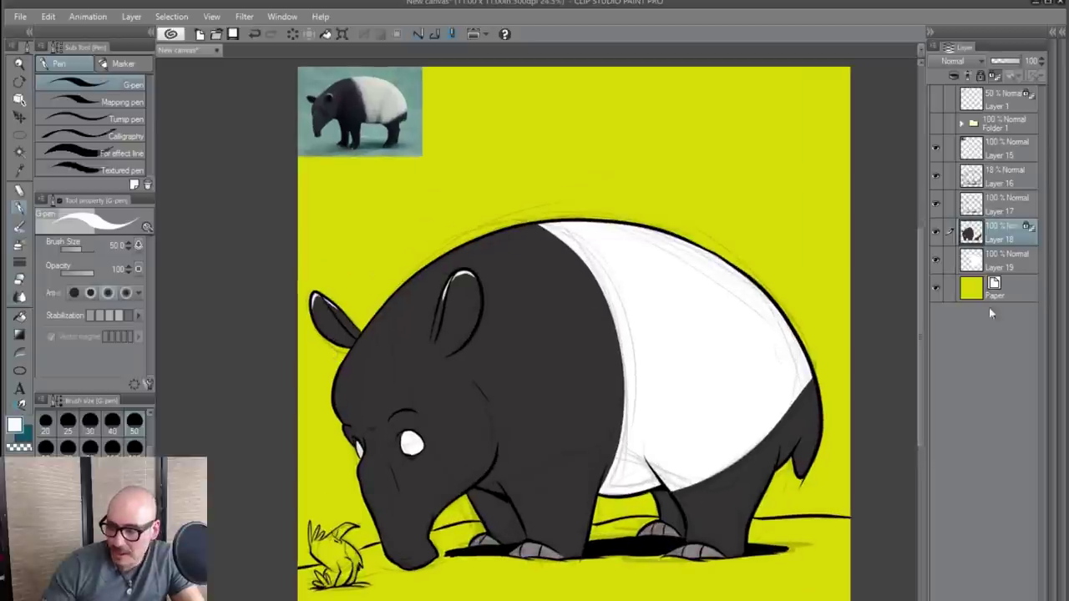
left_click(998, 263)
key("ctrl+shift+n")
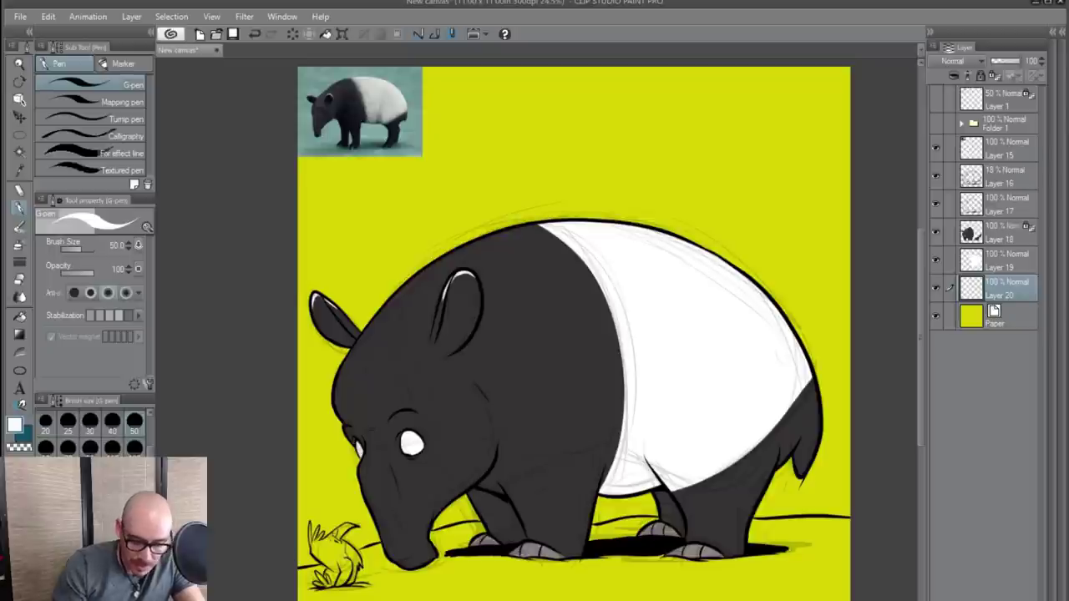
left_click(936, 316)
- Paint the small bird bright yellow on Layer 20, with darker yellow crest feathers and a grey beak
scroll(447, 522, "up", 2)
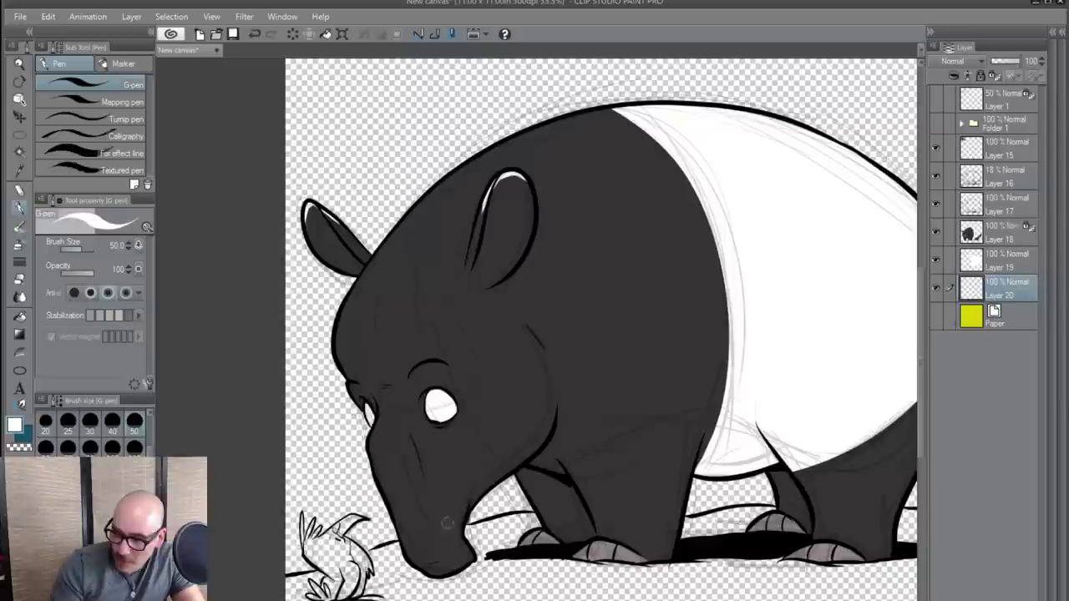
mouse_move(297, 544)
left_mouse_down()
mouse_move(315, 516)
mouse_move(338, 515)
mouse_move(336, 590)
left_mouse_up()
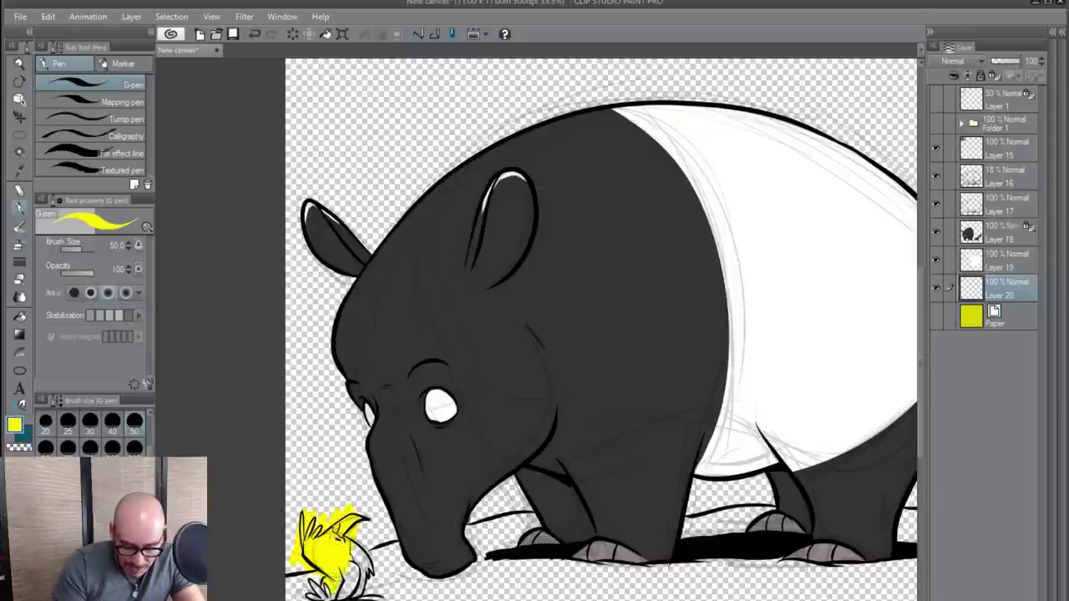
mouse_move(354, 518)
left_mouse_down()
mouse_move(371, 564)
mouse_move(327, 595)
mouse_move(319, 585)
left_mouse_up()
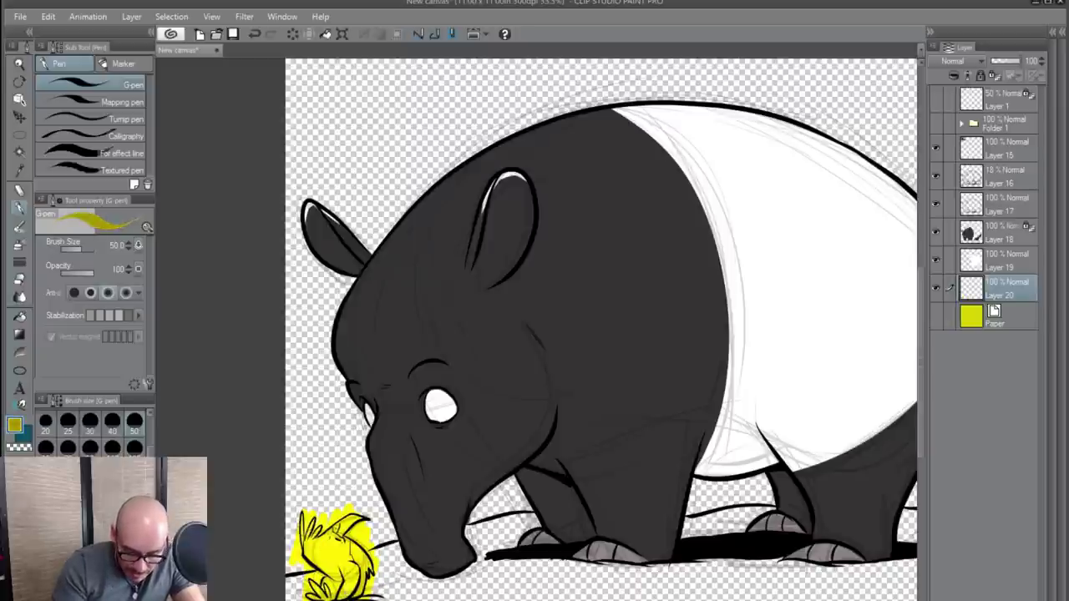
mouse_move(304, 513)
left_mouse_down()
mouse_move(307, 541)
mouse_move(318, 521)
left_mouse_up()
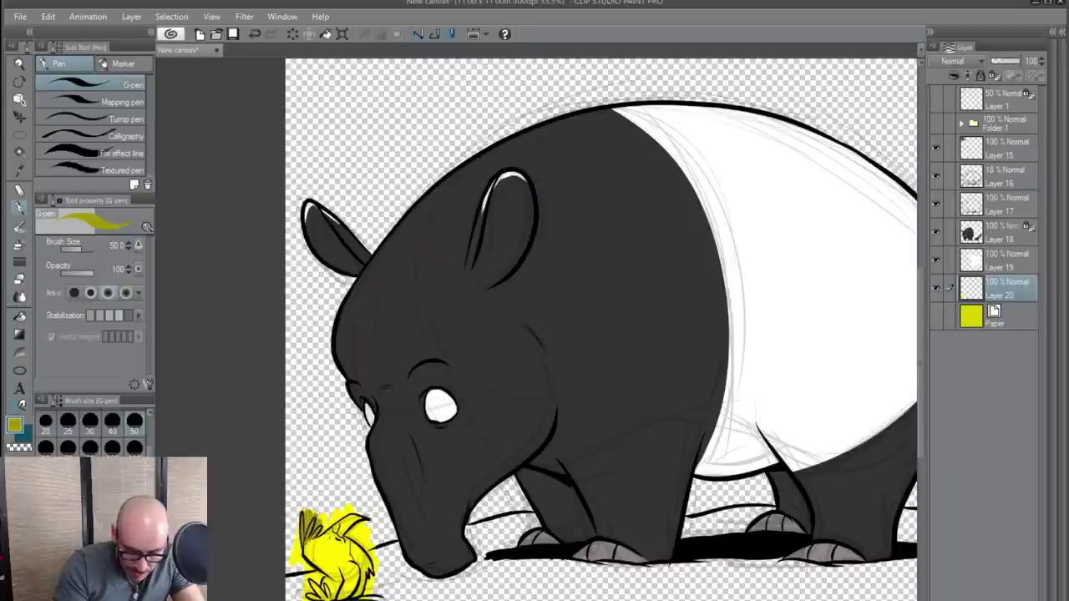
left_click_drag(347, 596, 359, 574)
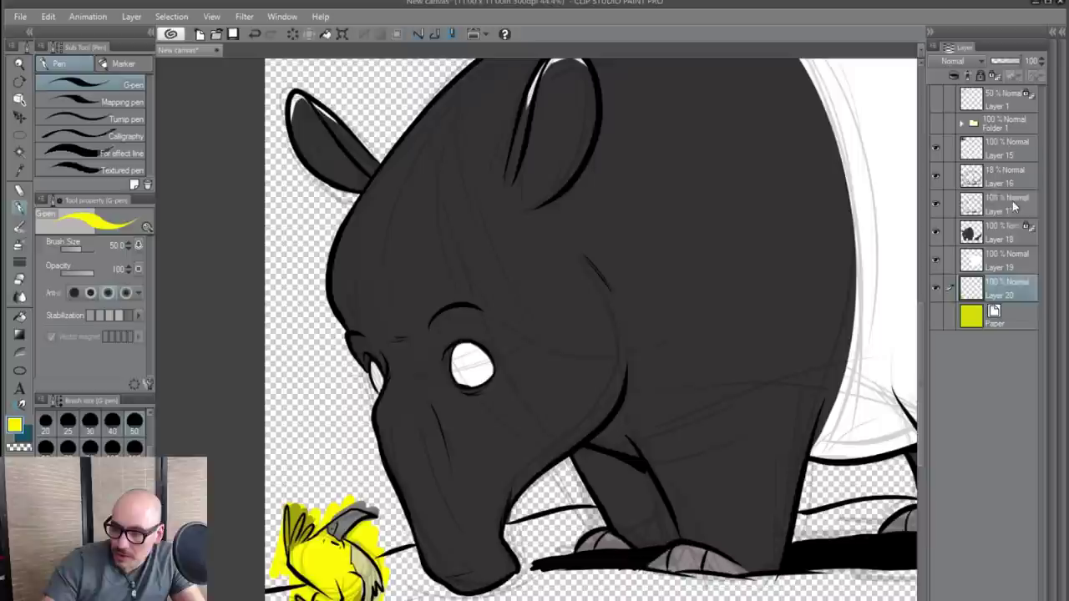
- Clear the paint spilling outside the bird's outline on Layer 20, deselect, and touch up the yellow on its lower body
left_click(994, 204)
left_click(20, 152)
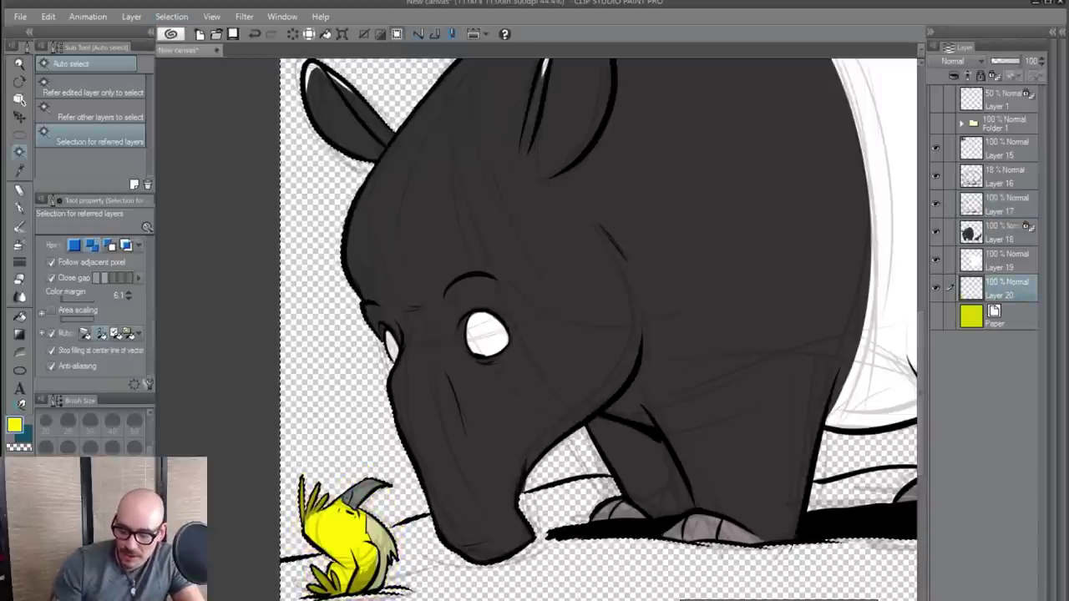
key("ctrl+d")
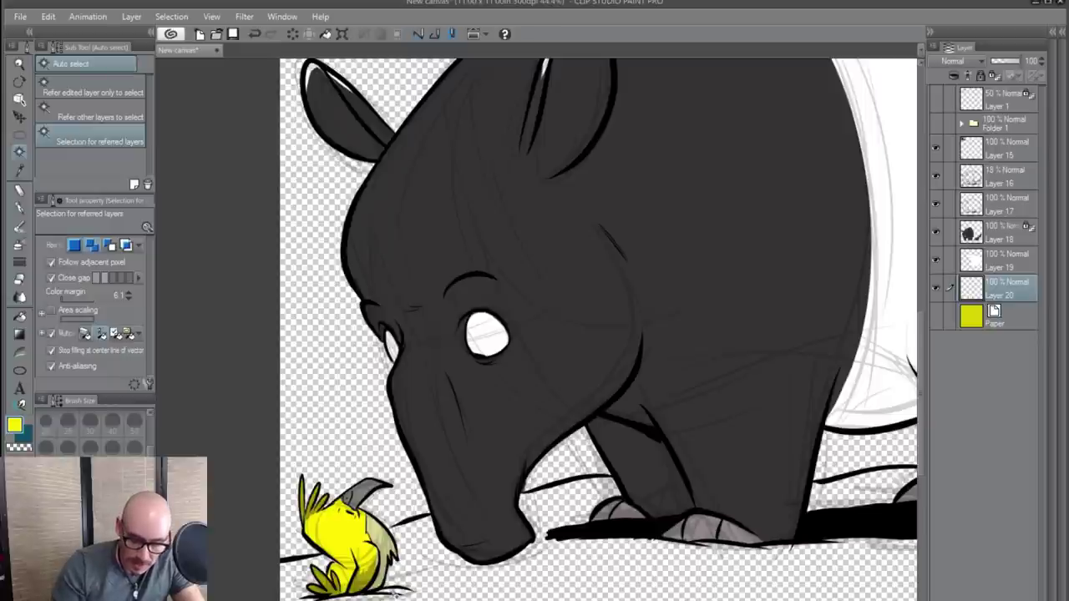
left_click(20, 208)
left_click_drag(371, 558, 373, 572)
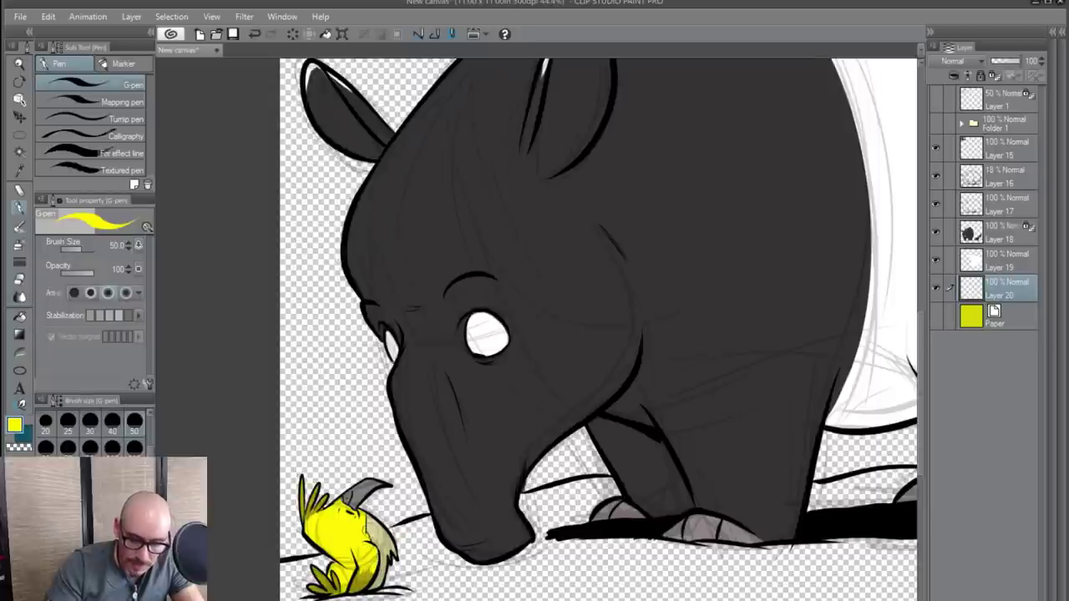
- Hide the rough sketch on Layer 16
scroll(375, 535, "down", 2)
scroll(694, 462, "down", 1)
left_click_drag(670, 493, 595, 498)
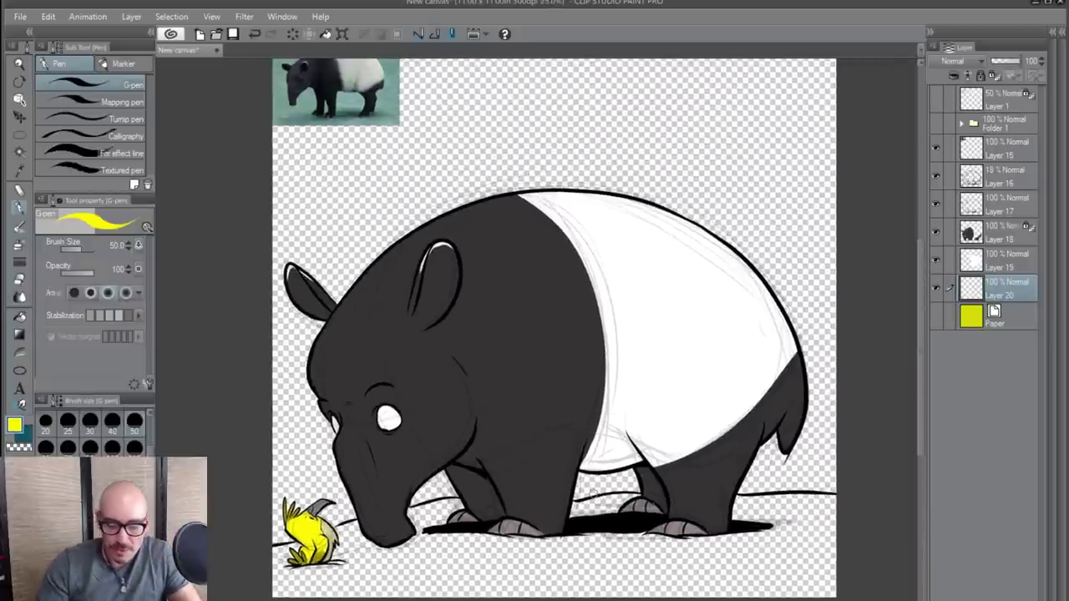
scroll(594, 497, "down", 2)
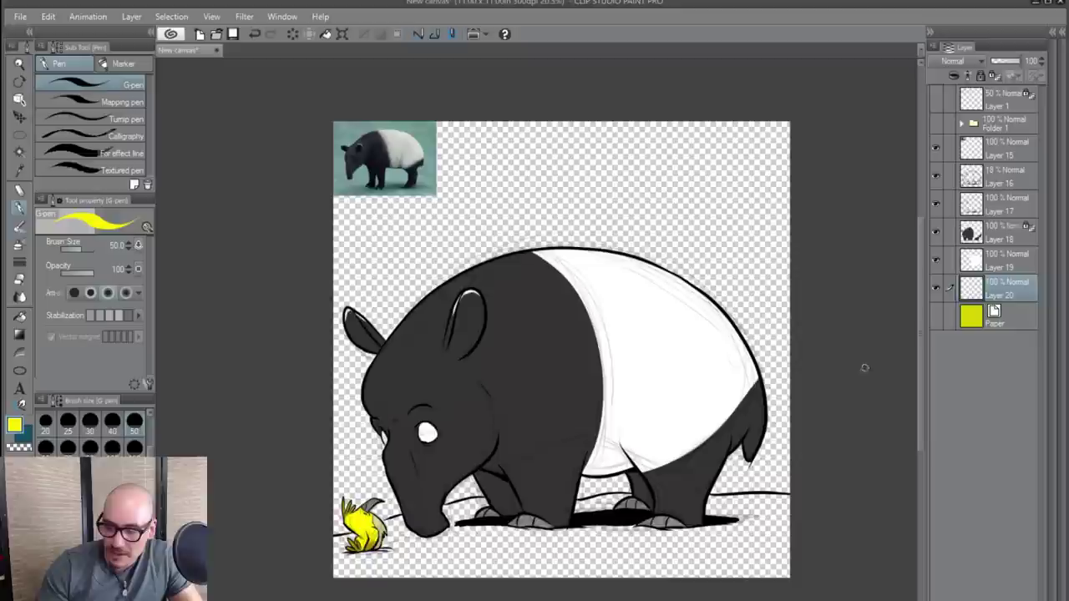
left_click(934, 177)
- Show the Paper layer and change its colour to light blue
left_click(1015, 322)
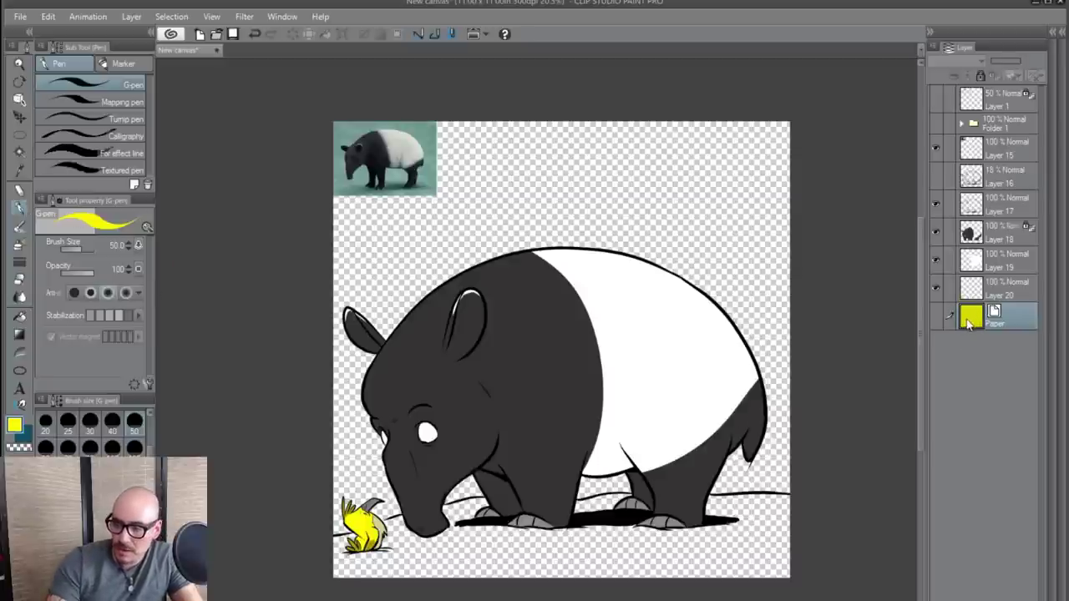
left_click(937, 317)
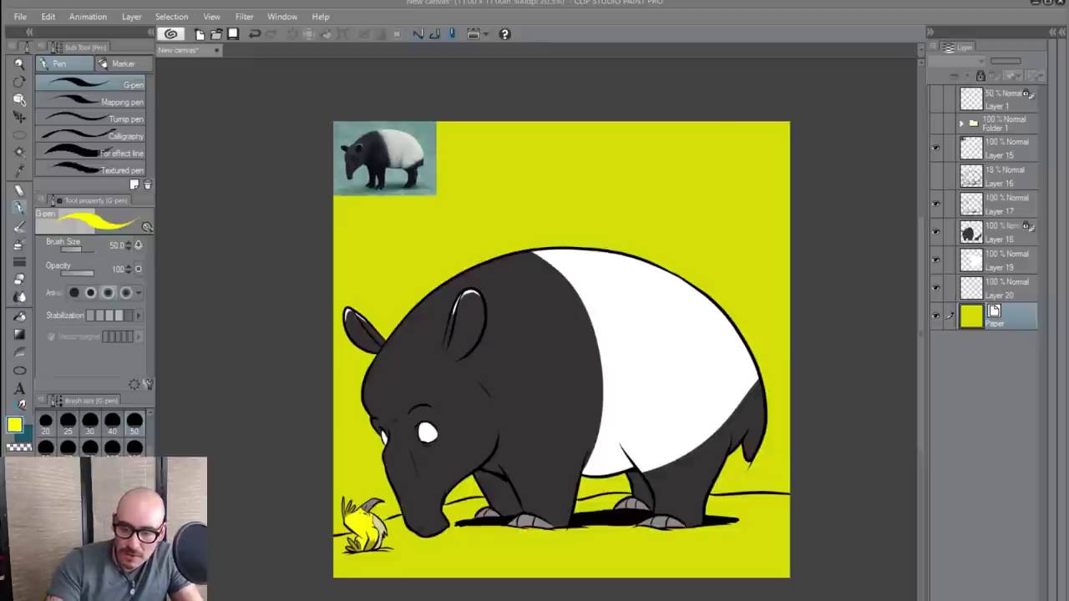
left_click(405, 368)
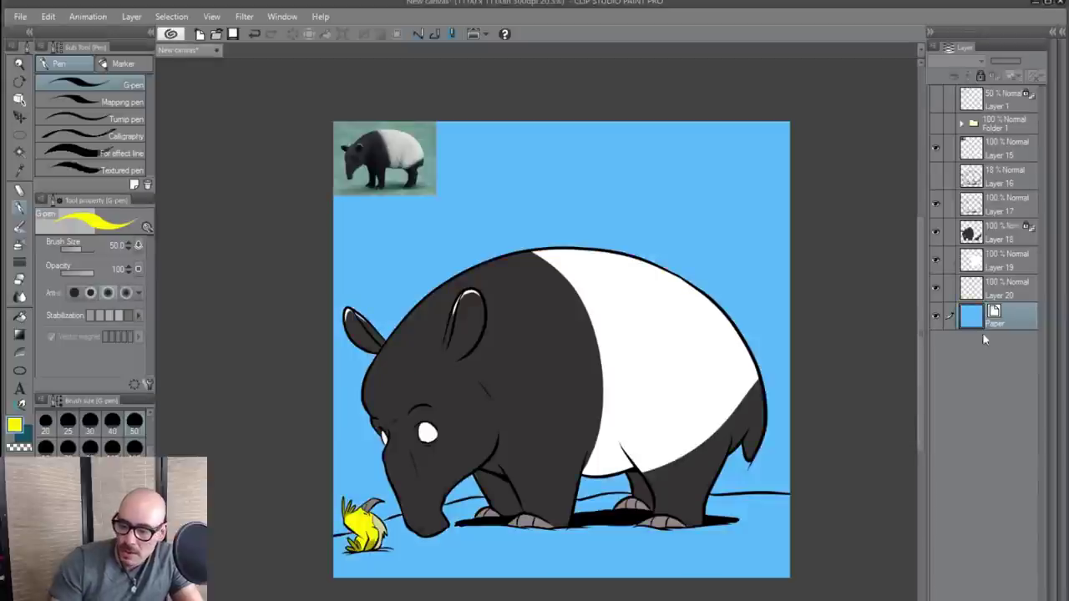
- Add a layer above the Paper layer and fill it with a white foreground-to-transparent gradient fading upward from the canvas bottom
key("ctrl+shift+n")
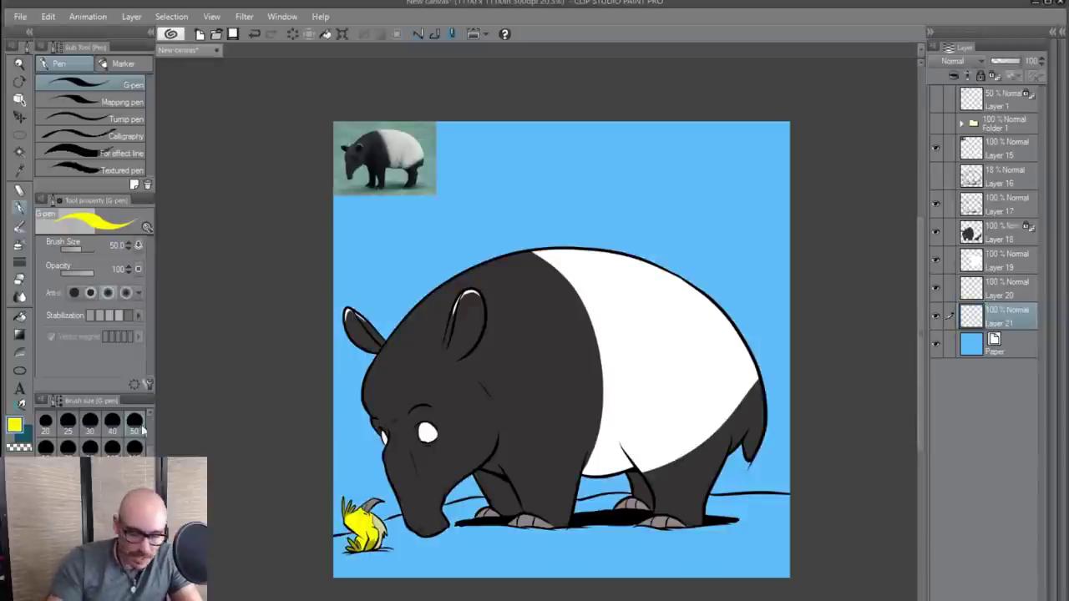
key("x")
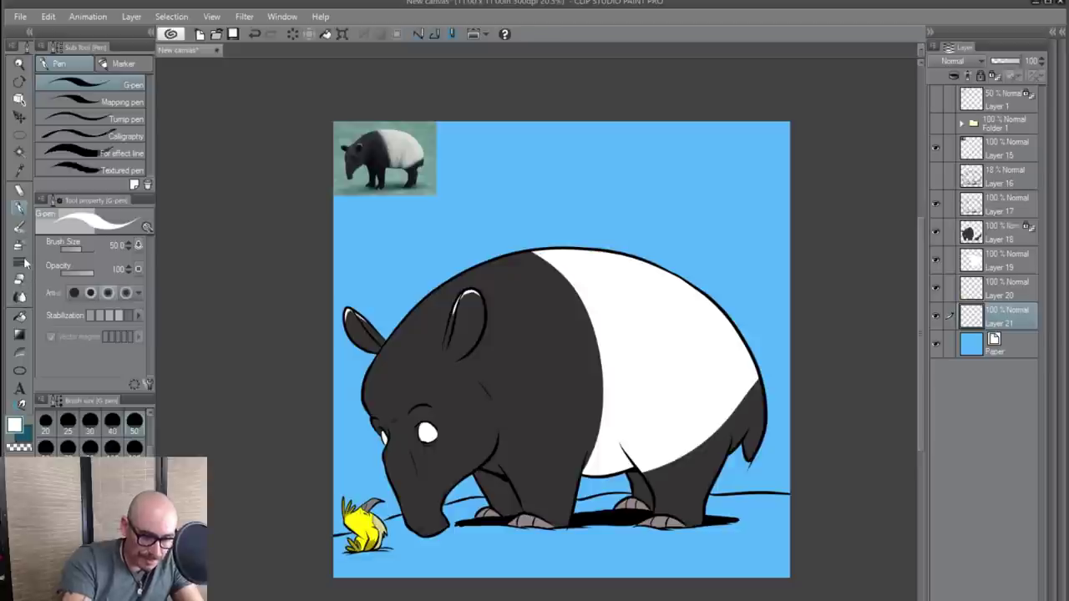
left_click(20, 336)
scroll(456, 535, "down", 1)
scroll(647, 549, "down", 1)
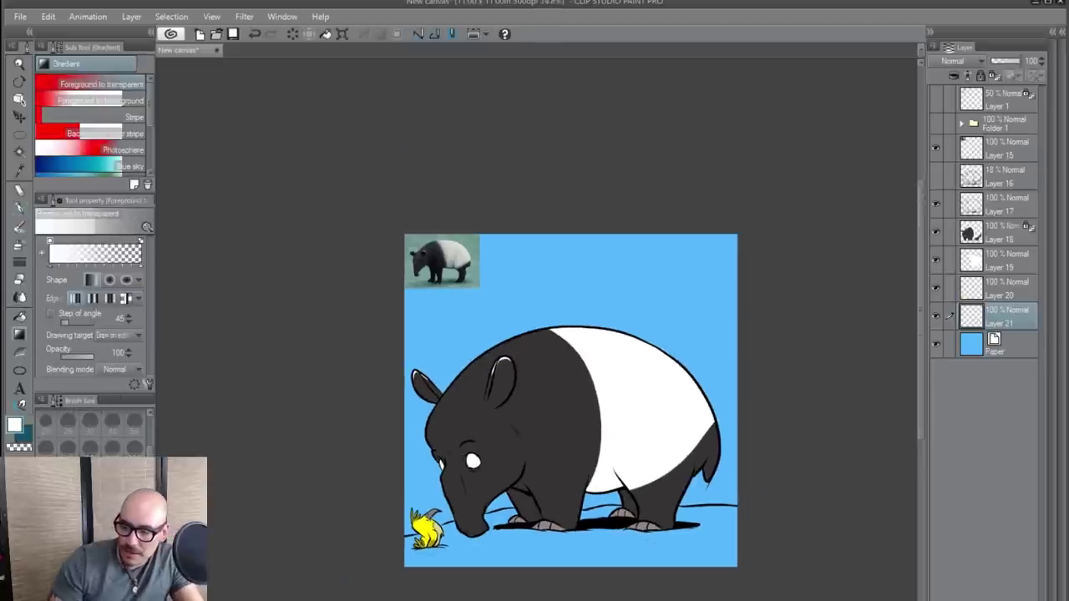
left_click_drag(602, 591, 578, 182)
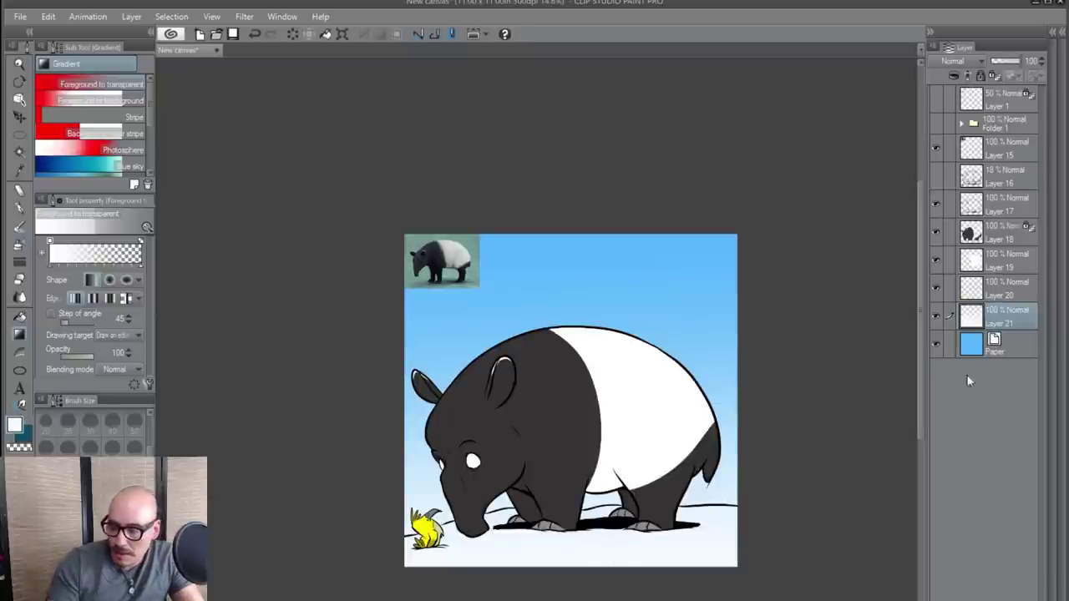
- On a new layer above the gradient, paint white clouds across the sky with the Textured pen at size 250
key("ctrl+shift+n")
scroll(549, 505, "up", 1)
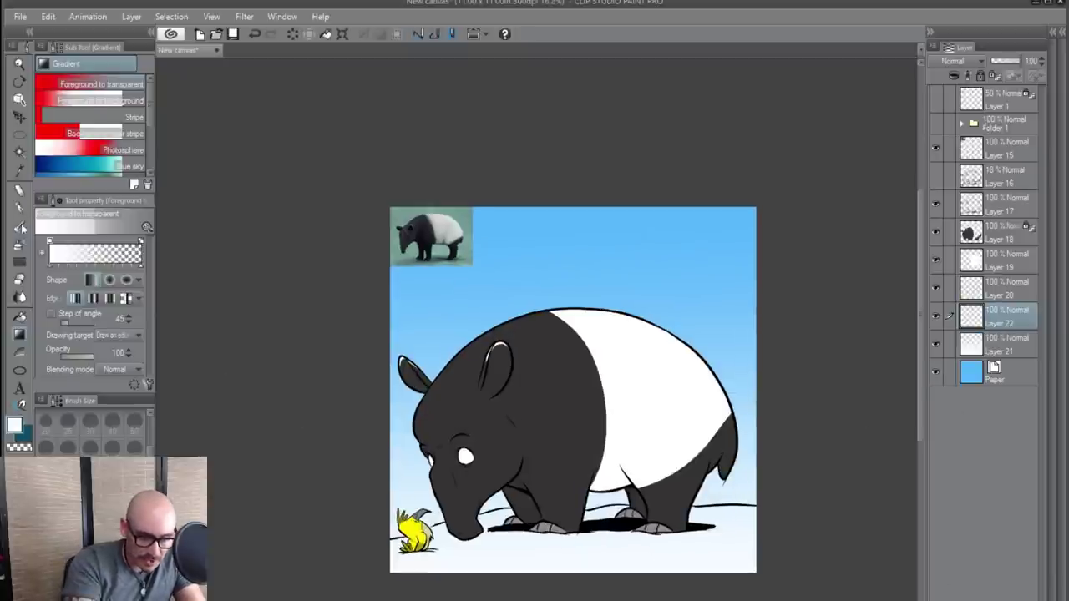
left_click(20, 206)
left_click(92, 170)
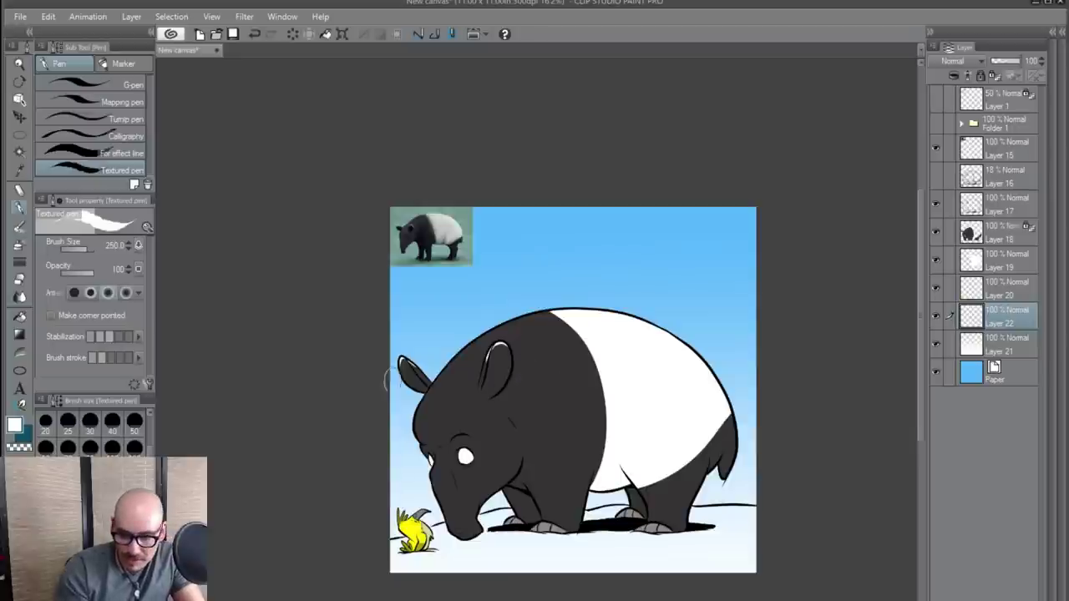
mouse_move(380, 324)
left_mouse_down()
mouse_move(416, 314)
mouse_move(485, 319)
mouse_move(389, 321)
mouse_move(406, 320)
mouse_move(384, 331)
mouse_move(430, 325)
mouse_move(383, 321)
mouse_move(537, 322)
mouse_move(416, 318)
mouse_move(460, 300)
mouse_move(523, 310)
mouse_move(469, 290)
mouse_move(435, 316)
left_mouse_up()
key("ctrl+z")
mouse_move(779, 276)
left_mouse_down()
mouse_move(632, 274)
mouse_move(685, 275)
mouse_move(658, 274)
mouse_move(674, 258)
mouse_move(697, 269)
mouse_move(766, 270)
left_mouse_up()
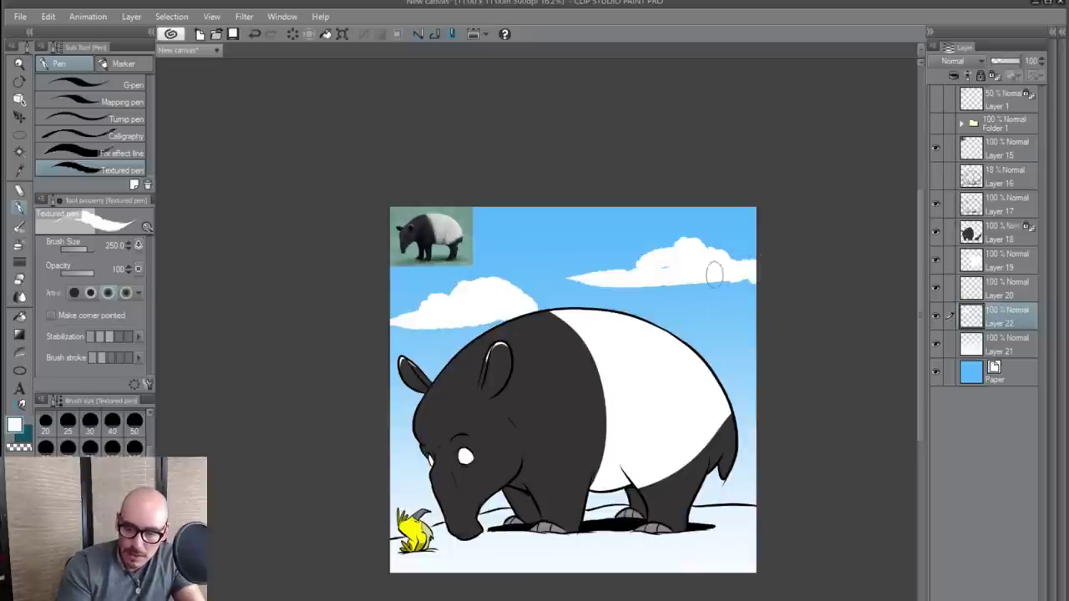
mouse_move(557, 231)
left_mouse_down()
mouse_move(519, 233)
mouse_move(614, 233)
mouse_move(530, 212)
mouse_move(476, 233)
left_mouse_up()
left_click_drag(547, 231, 639, 231)
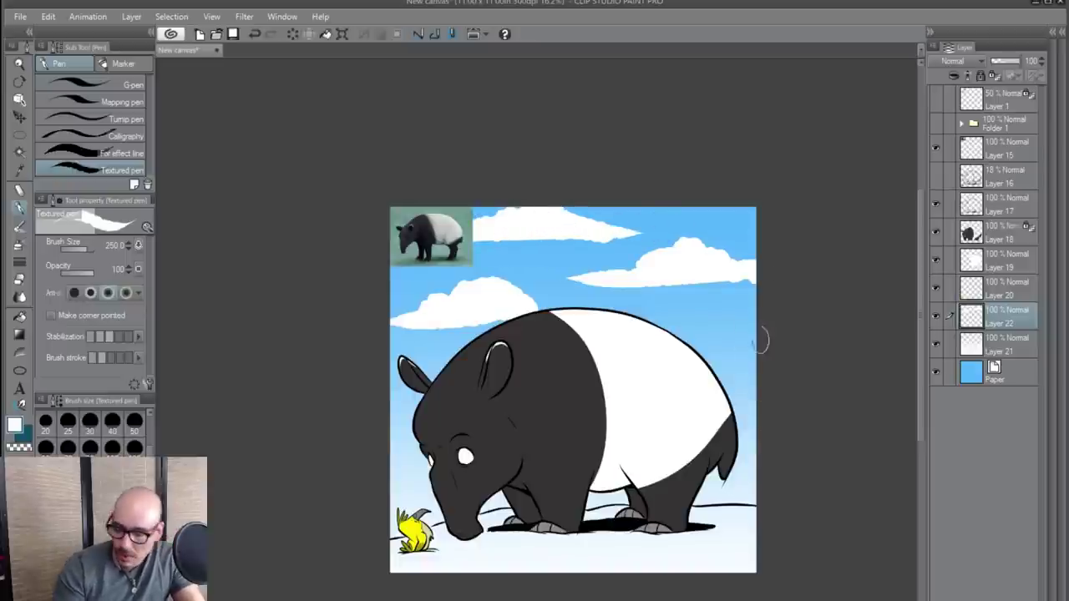
mouse_move(762, 340)
left_mouse_down()
mouse_move(726, 338)
mouse_move(740, 325)
mouse_move(768, 339)
left_mouse_up()
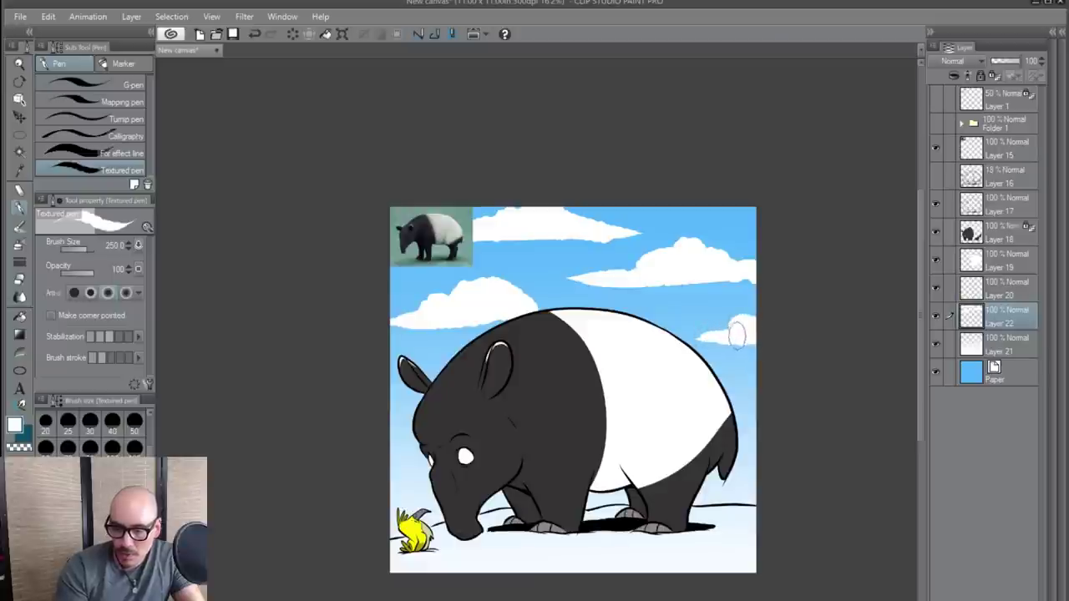
mouse_move(384, 411)
left_mouse_down()
mouse_move(392, 409)
mouse_move(384, 406)
left_mouse_up()
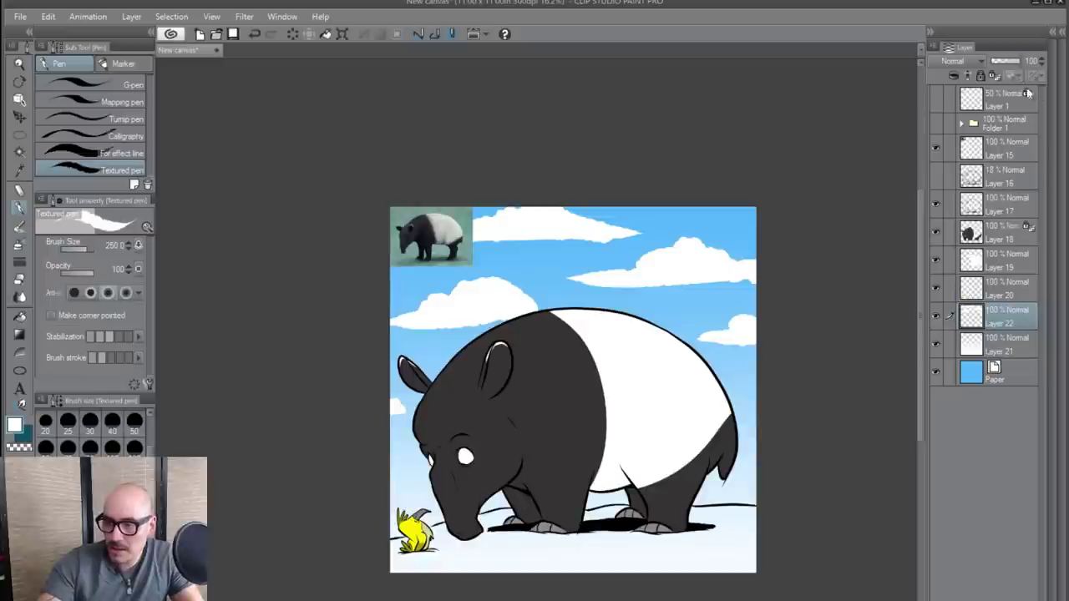
- Lock the cloud layer's transparent pixels to shade the cloud undersides light grey, and hide the reference photo on Layer 15
left_click(995, 76)
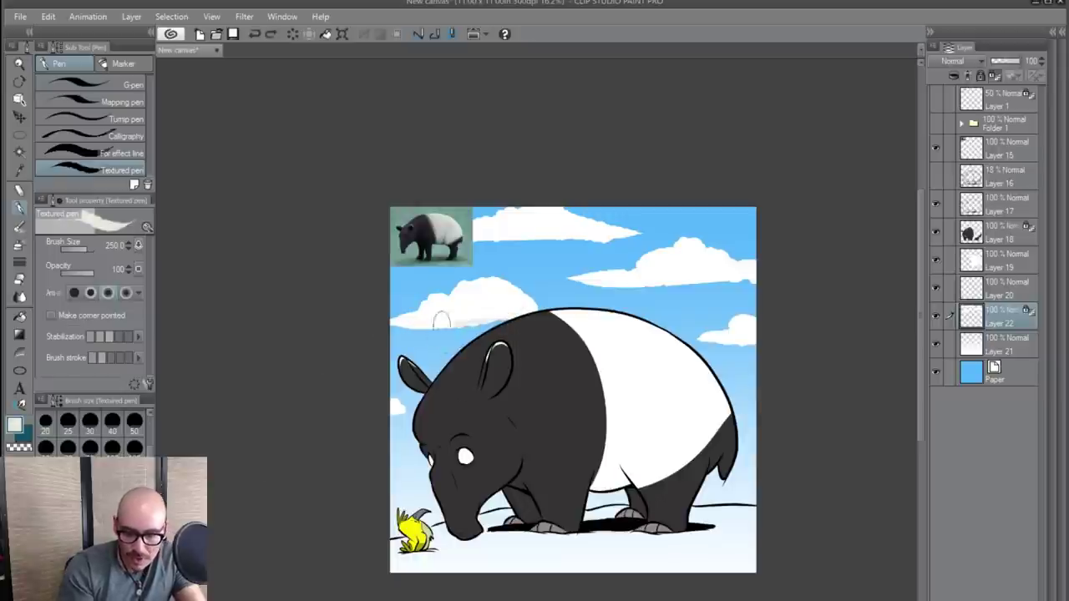
left_click_drag(406, 322, 490, 309)
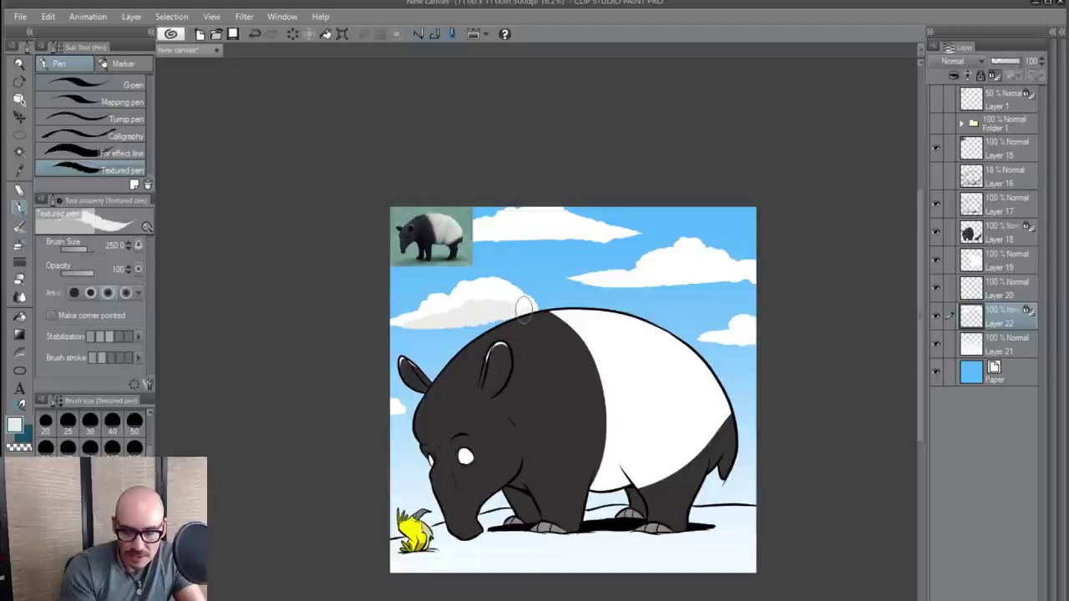
mouse_move(575, 236)
left_mouse_down()
mouse_move(492, 241)
mouse_move(603, 234)
left_mouse_up()
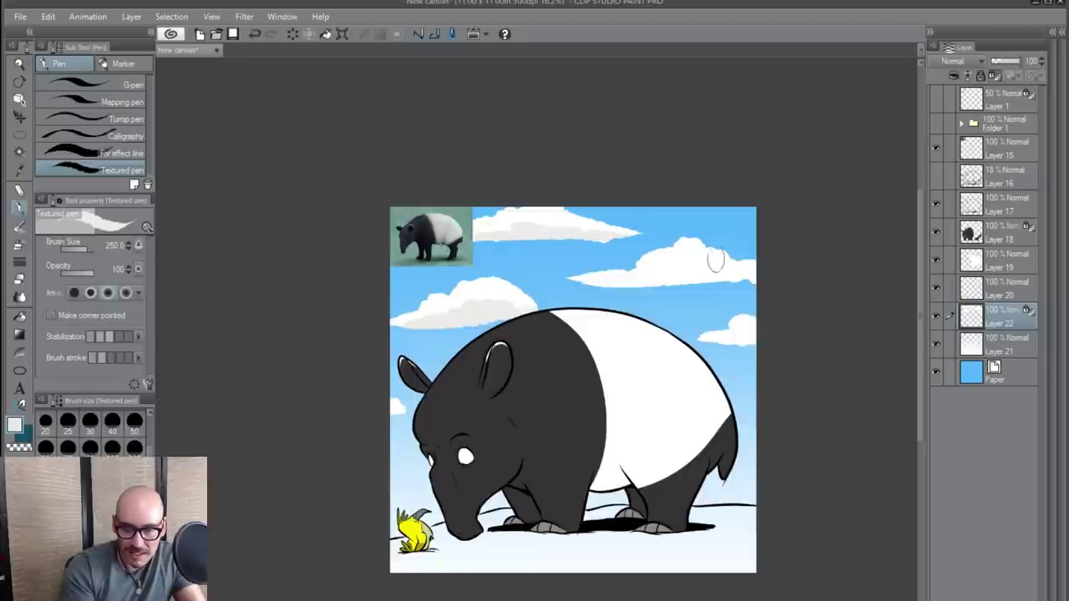
mouse_move(716, 259)
left_mouse_down()
mouse_move(578, 282)
mouse_move(760, 273)
left_mouse_up()
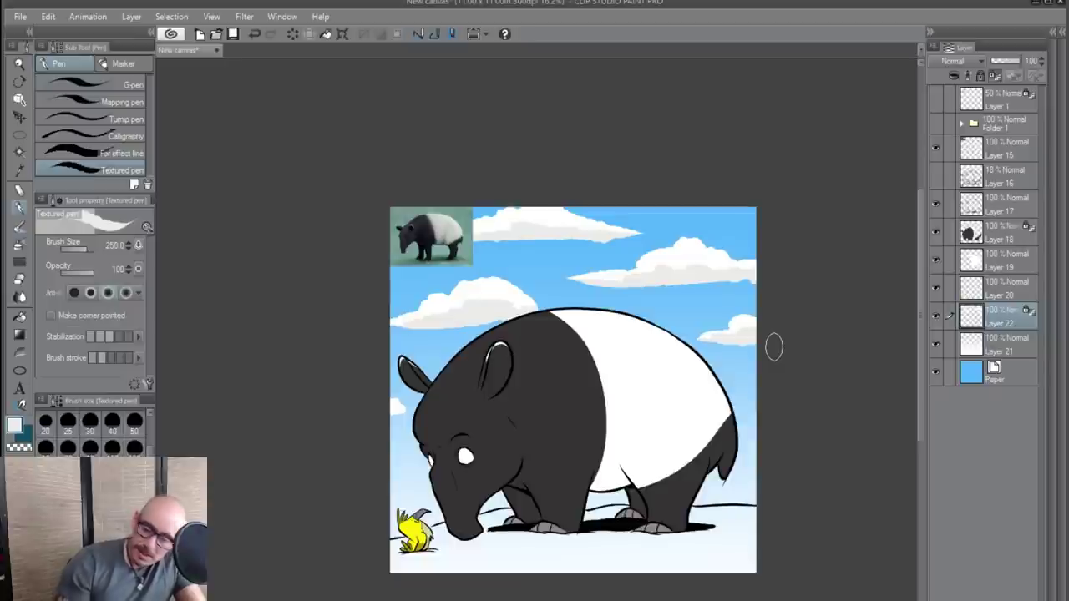
left_click(937, 146)
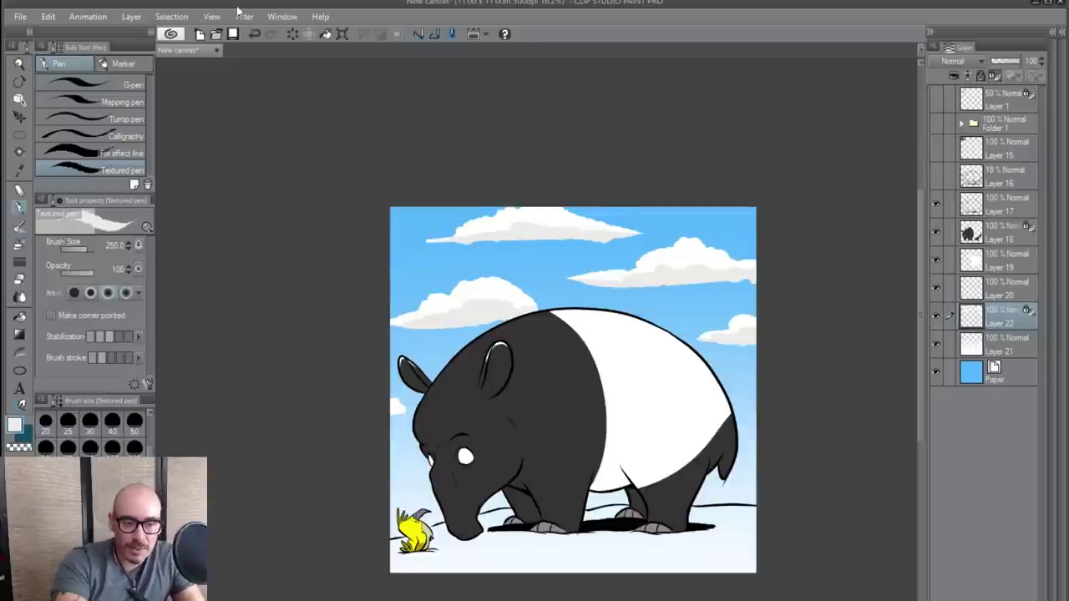
- Unlock the transparent pixels on Layer 22 and soften the clouds with a slight blur
left_click(996, 76)
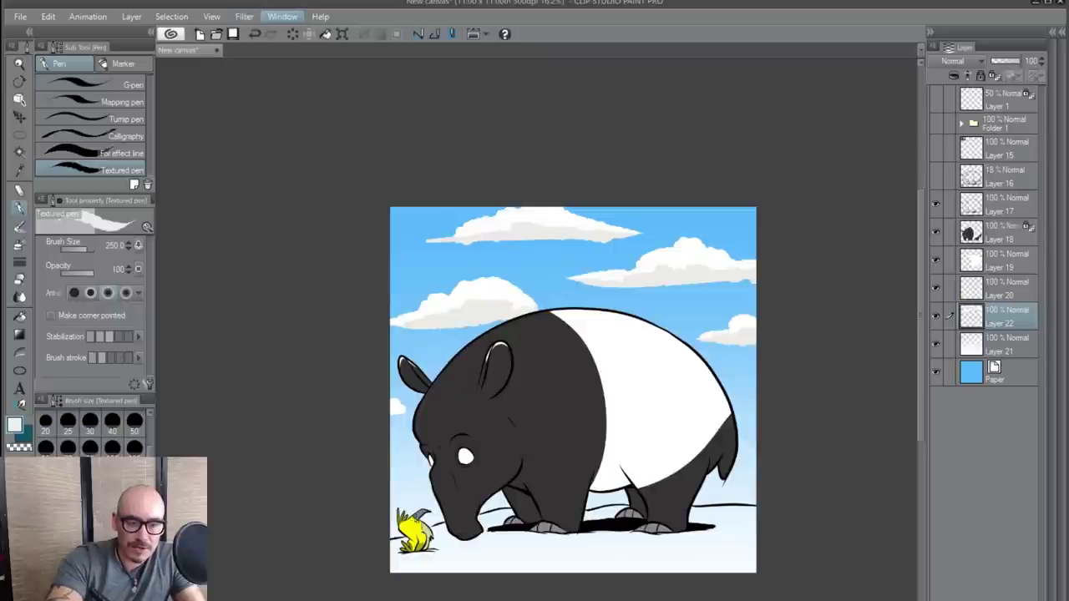
key("Tab")
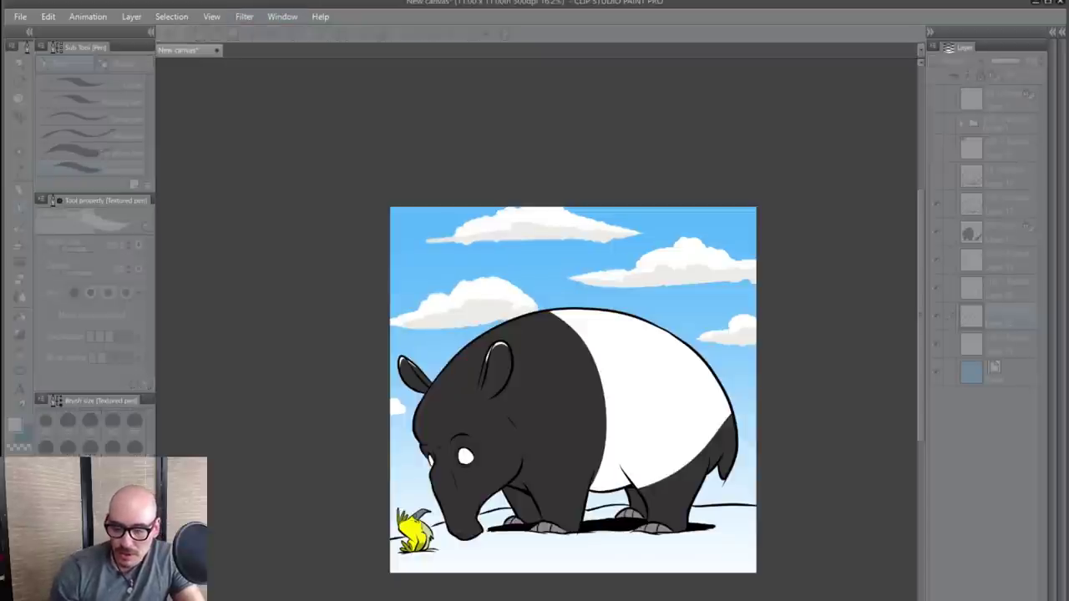
key("Tab")
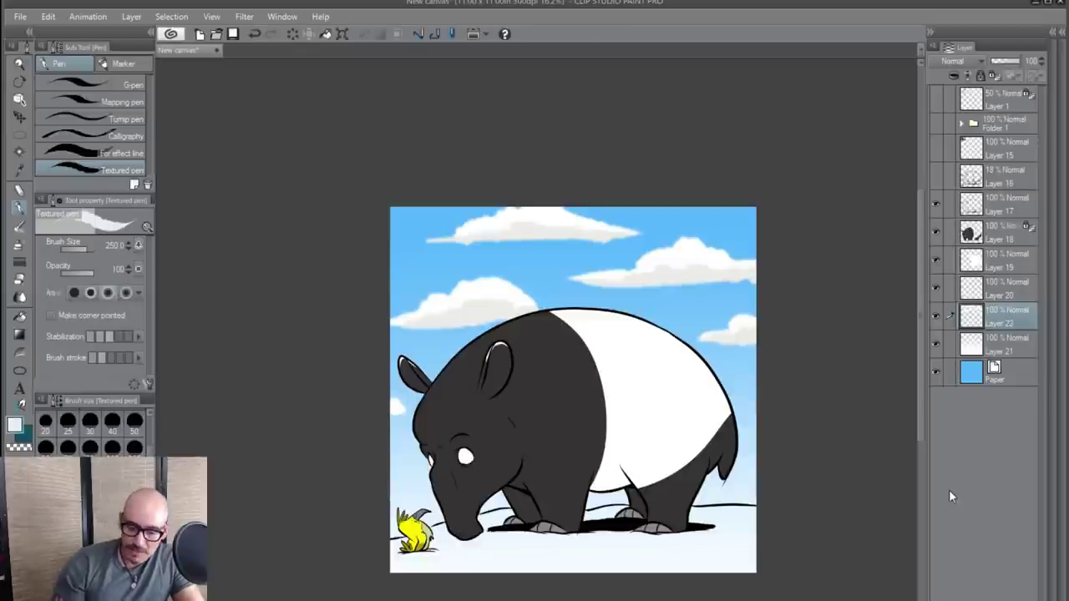
- Add a layer between the clouds and the gradient and paint the ground olive green with the Textured pen
left_click(1008, 356)
left_click(1018, 369)
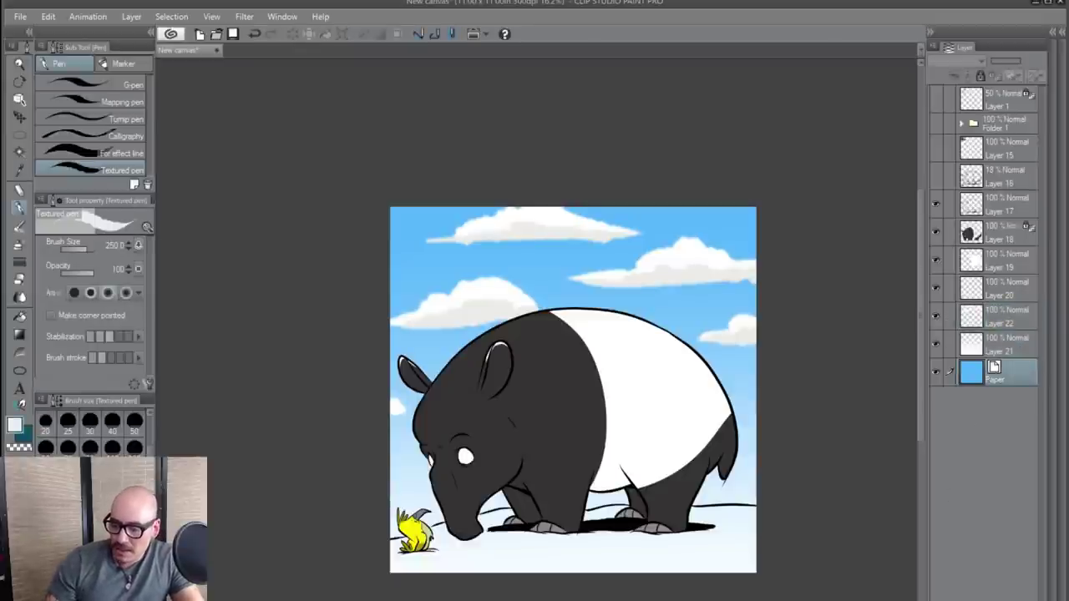
key("ctrl+shift+n")
left_click_drag(1009, 373, 1008, 333)
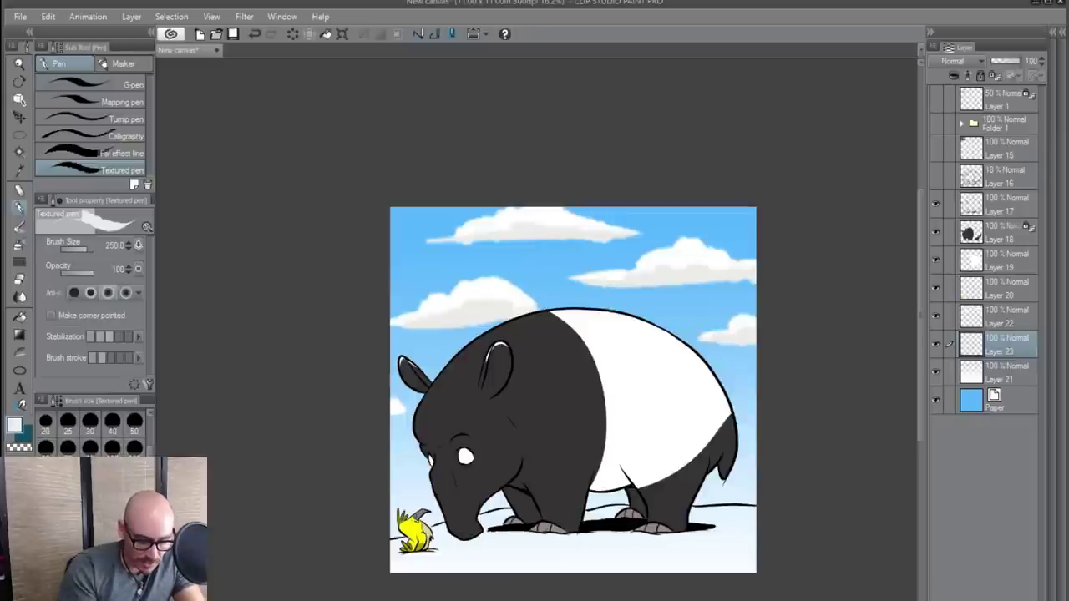
left_click_drag(90, 516, 97, 532)
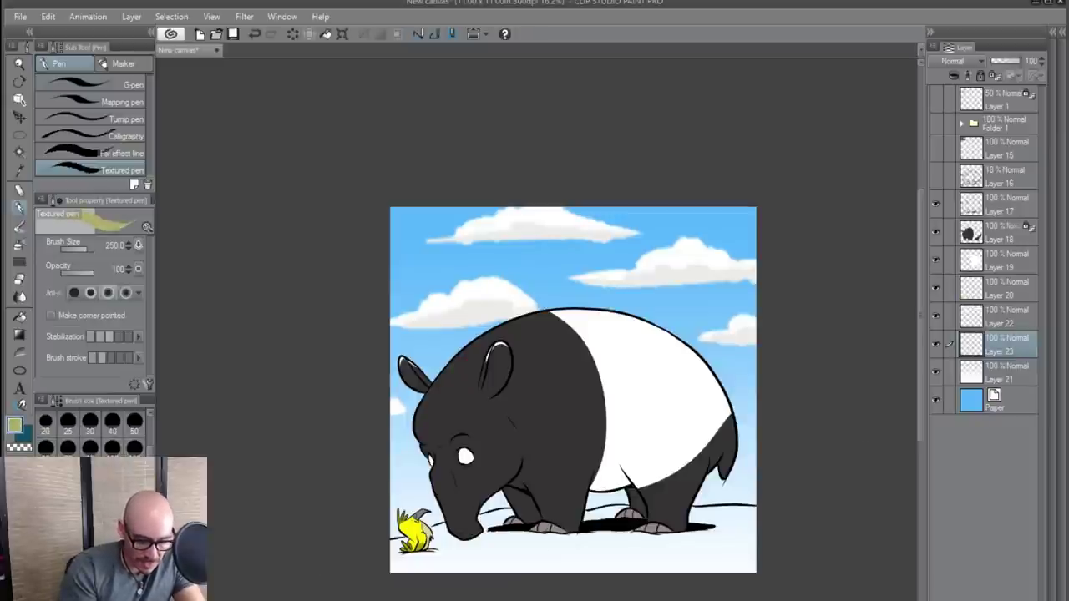
mouse_move(539, 559)
left_mouse_down()
mouse_move(465, 564)
mouse_move(707, 559)
mouse_move(443, 565)
mouse_move(774, 570)
mouse_move(754, 542)
mouse_move(598, 551)
mouse_move(738, 517)
mouse_move(641, 510)
mouse_move(524, 517)
mouse_move(390, 556)
left_mouse_up()
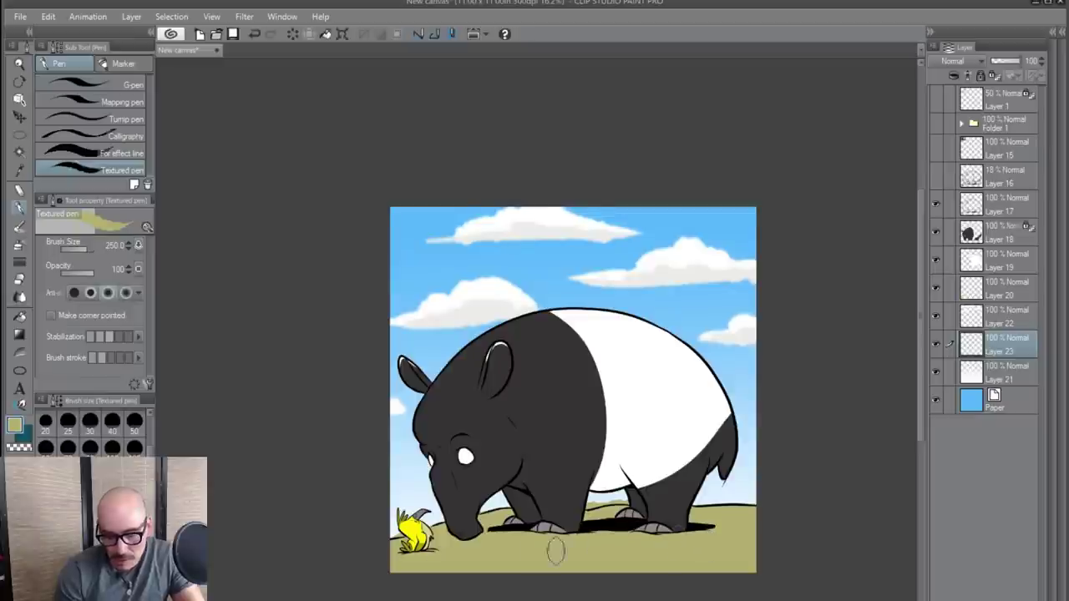
- Clean up the edge of the olive ground colour along the hill outline around the tapir's legs
scroll(489, 547, "up", 1)
scroll(505, 511, "up", 1)
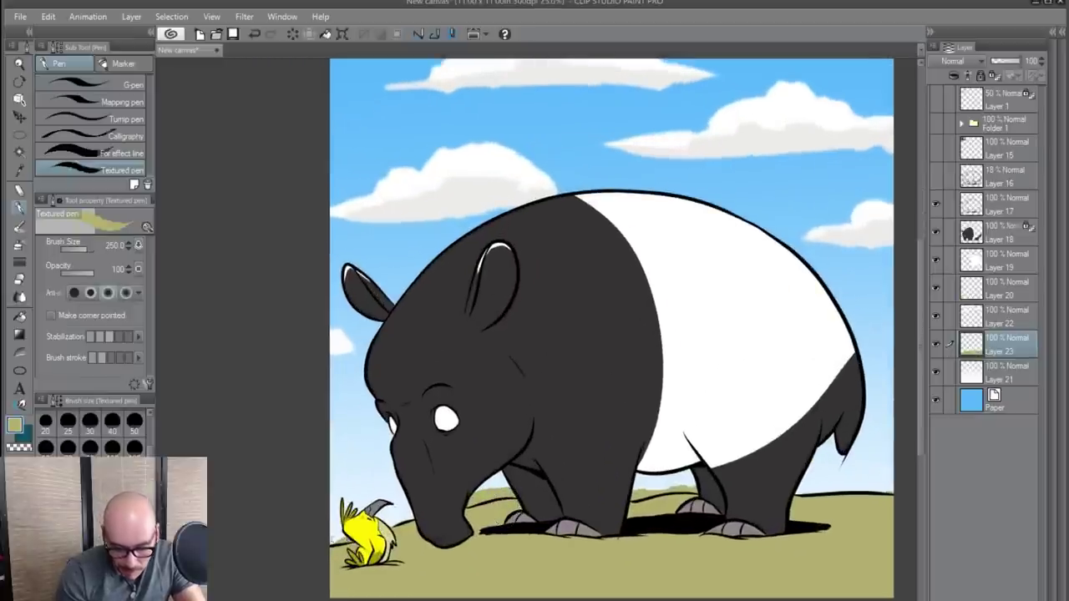
mouse_move(424, 510)
left_mouse_down()
mouse_move(539, 493)
mouse_move(496, 487)
mouse_move(557, 486)
left_mouse_up()
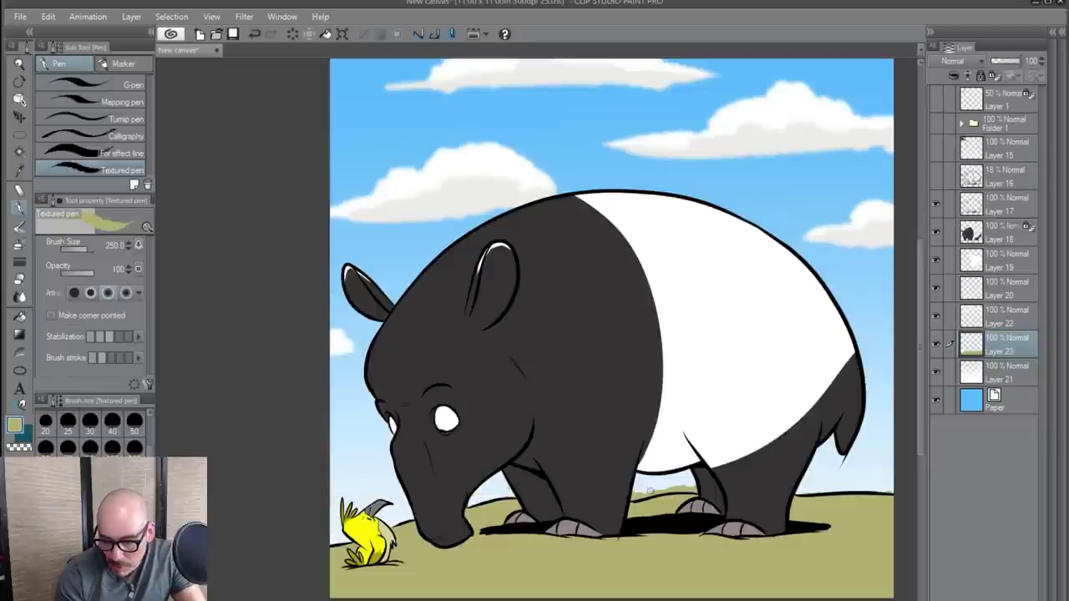
mouse_move(636, 494)
left_mouse_down()
mouse_move(700, 487)
mouse_move(609, 512)
left_mouse_up()
scroll(737, 518, "down", 1)
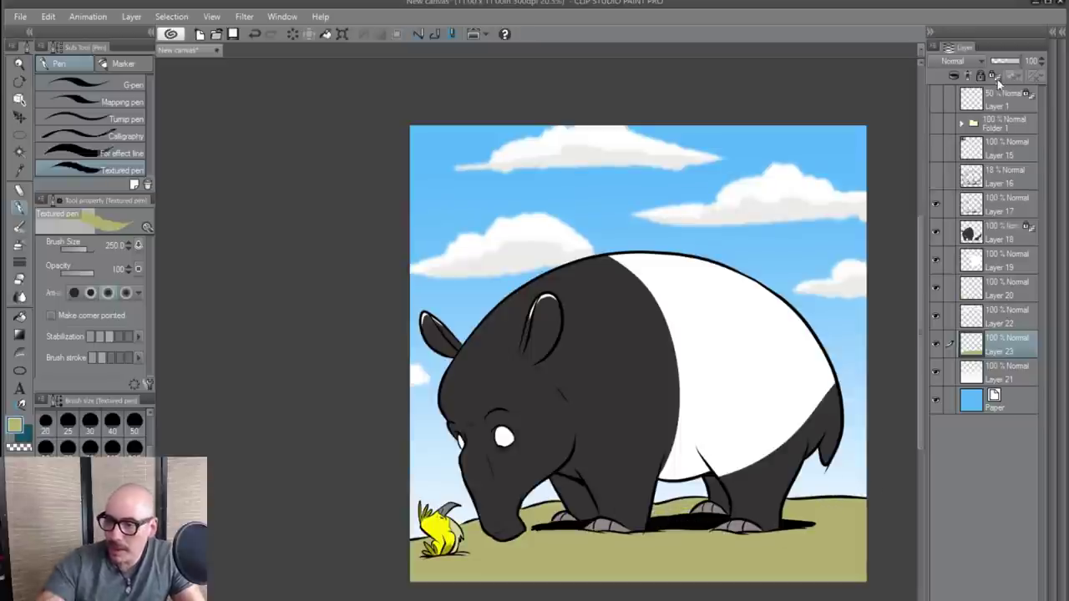
- Lock the ground layer's transparent pixels and paint darker olive shading strokes over the ground with the Textured pen at opacity 13
left_click(997, 77)
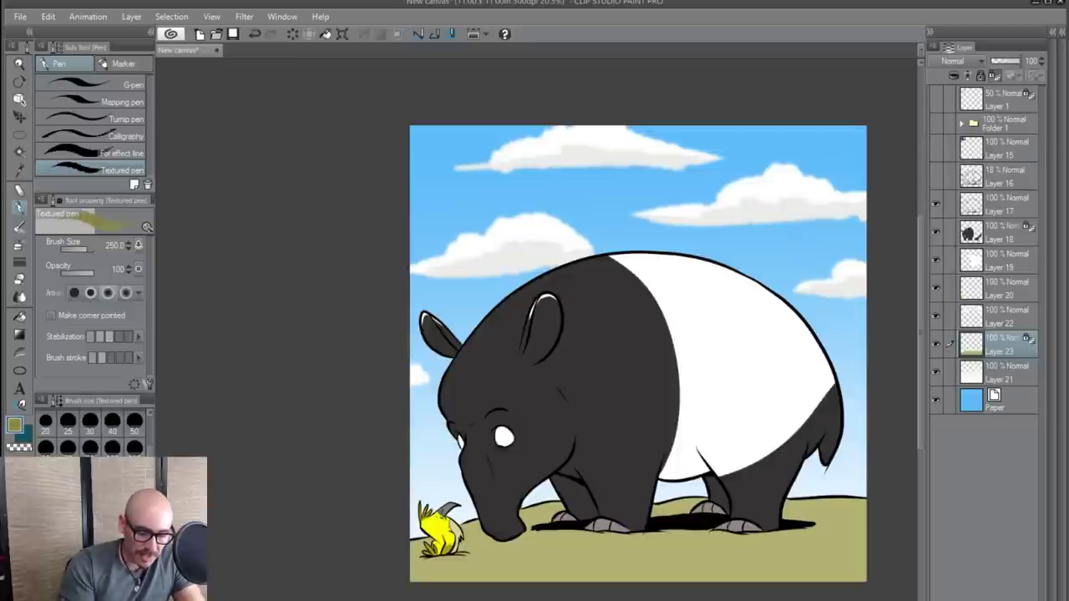
left_click(68, 268)
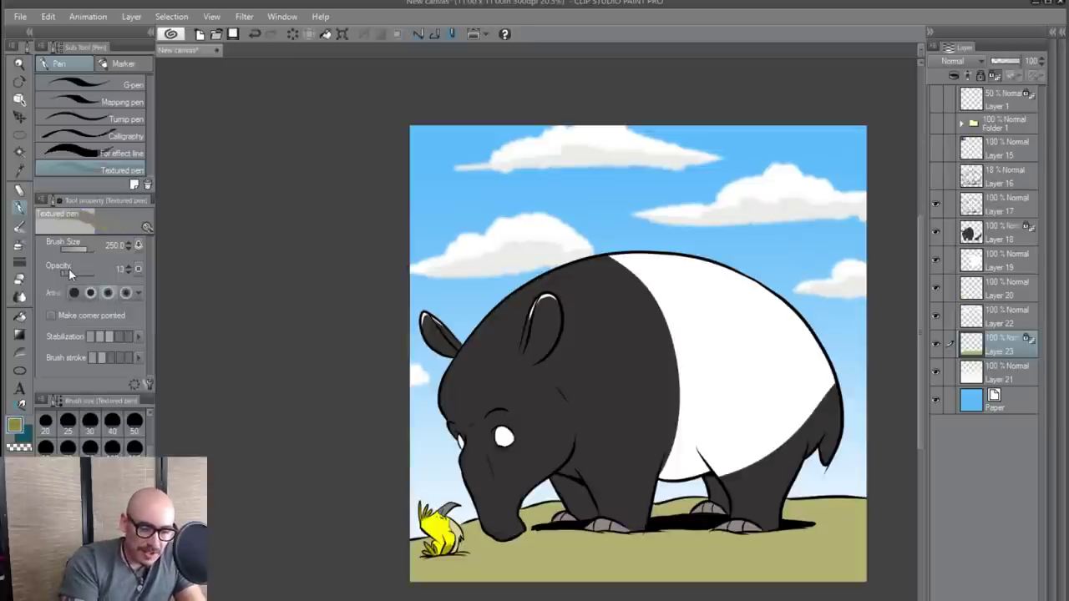
mouse_move(422, 573)
left_mouse_down()
mouse_move(771, 575)
mouse_move(809, 594)
left_mouse_up()
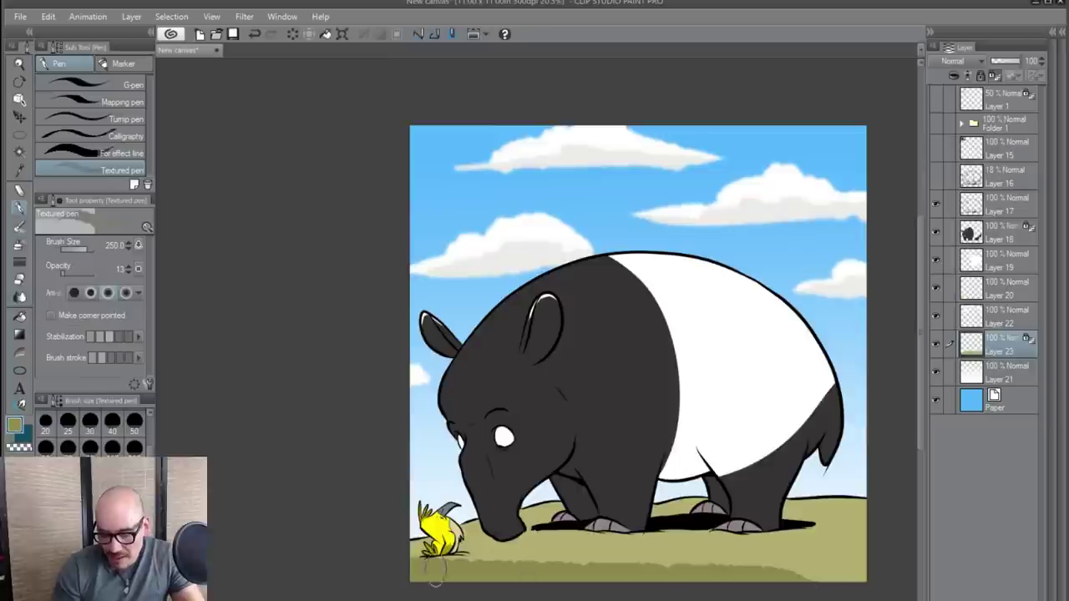
mouse_move(545, 570)
left_mouse_down()
mouse_move(482, 573)
mouse_move(421, 548)
left_mouse_up()
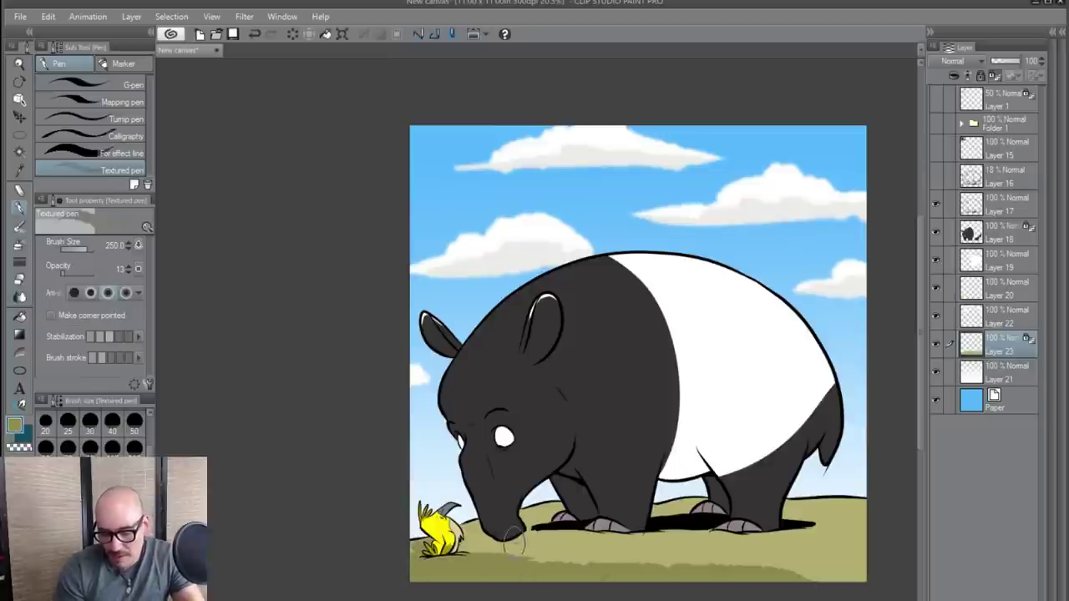
mouse_move(554, 518)
left_mouse_down()
mouse_move(563, 544)
mouse_move(824, 554)
mouse_move(872, 586)
mouse_move(805, 566)
mouse_move(877, 550)
mouse_move(836, 520)
mouse_move(867, 511)
mouse_move(793, 503)
mouse_move(809, 494)
mouse_move(884, 526)
mouse_move(862, 556)
mouse_move(874, 585)
left_mouse_up()
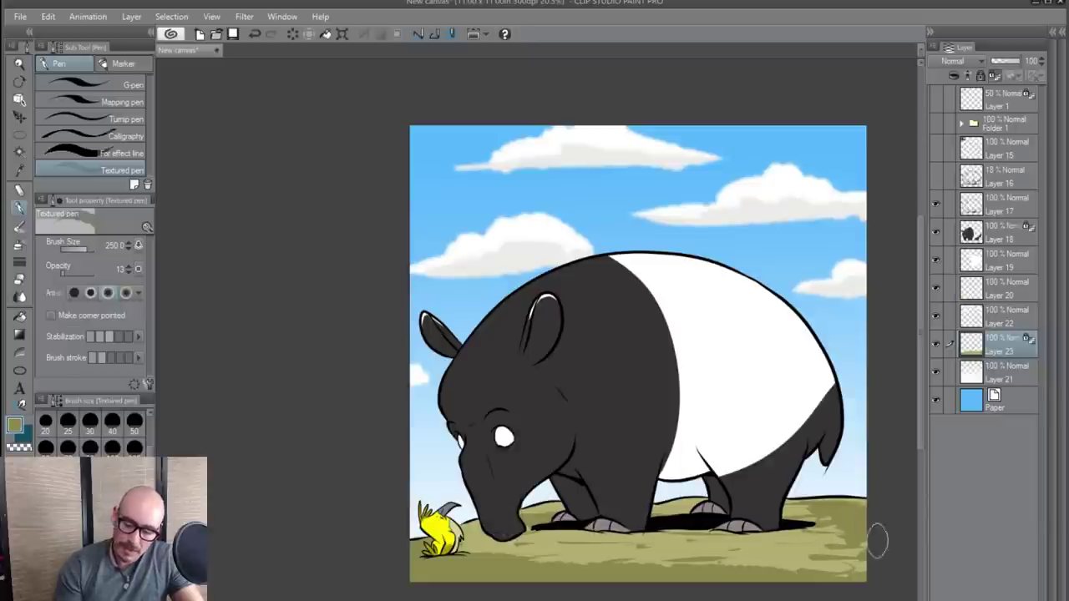
- Smudge the ground shading on Layer 23 with the Finger tip blend tool at size 300
left_click(20, 297)
left_click(134, 475)
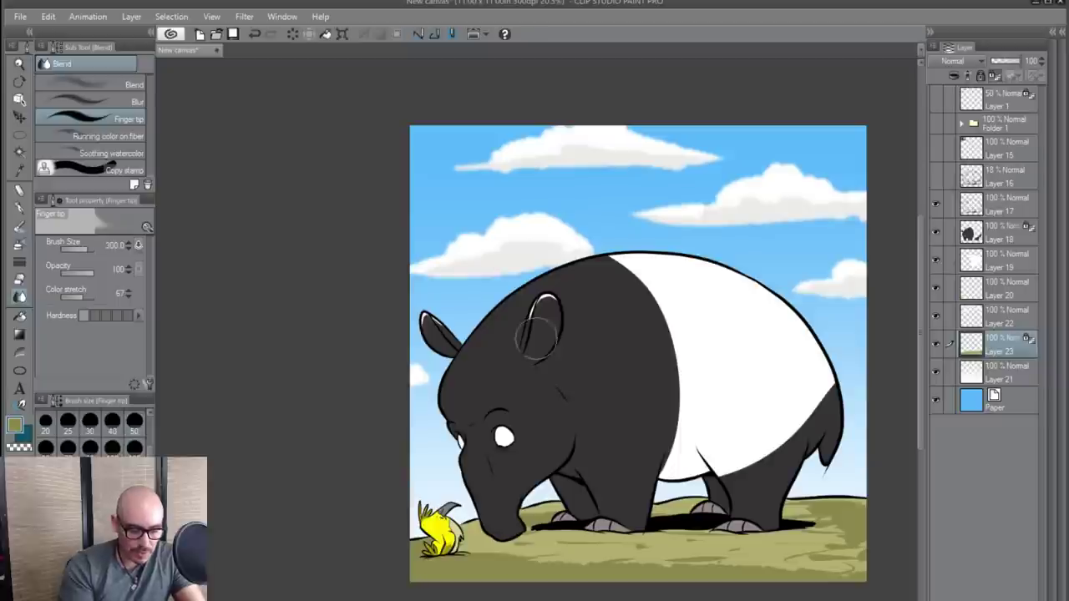
mouse_move(472, 558)
left_mouse_down()
mouse_move(892, 563)
mouse_move(843, 568)
mouse_move(823, 533)
mouse_move(804, 526)
mouse_move(815, 512)
mouse_move(639, 511)
left_mouse_up()
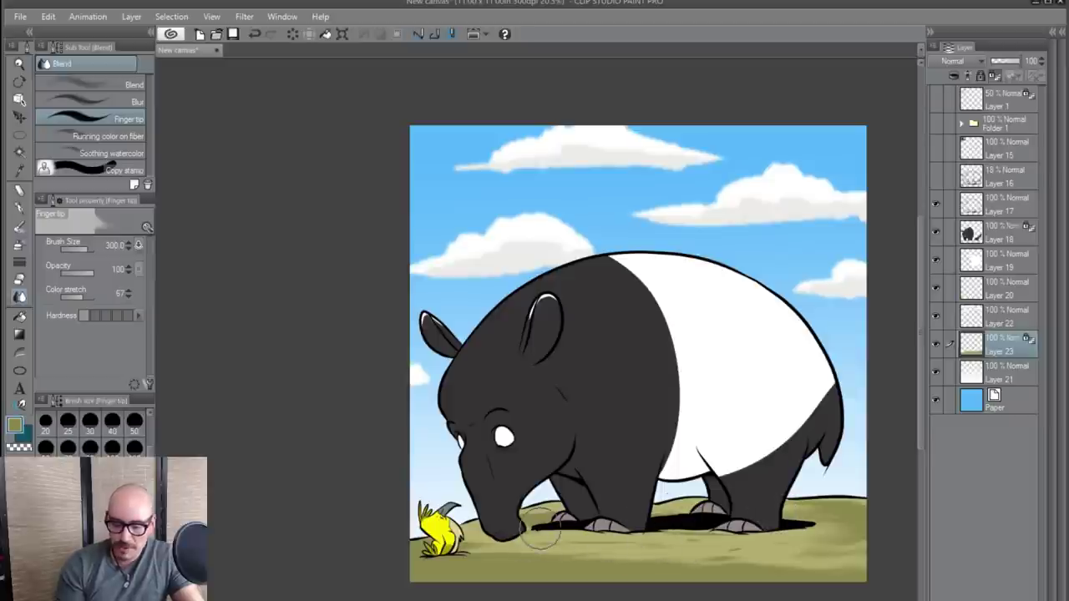
scroll(618, 510, "down", 1)
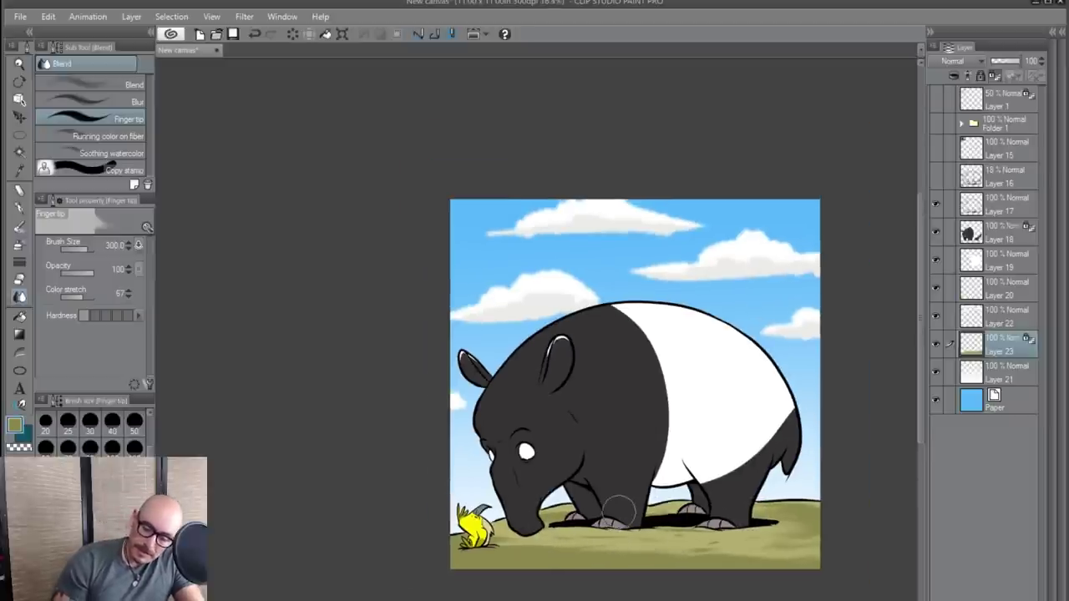
- Select the line art on Layer 17 and set up the G-pen in black at size 50
scroll(618, 510, "up", 2)
left_click(1007, 207)
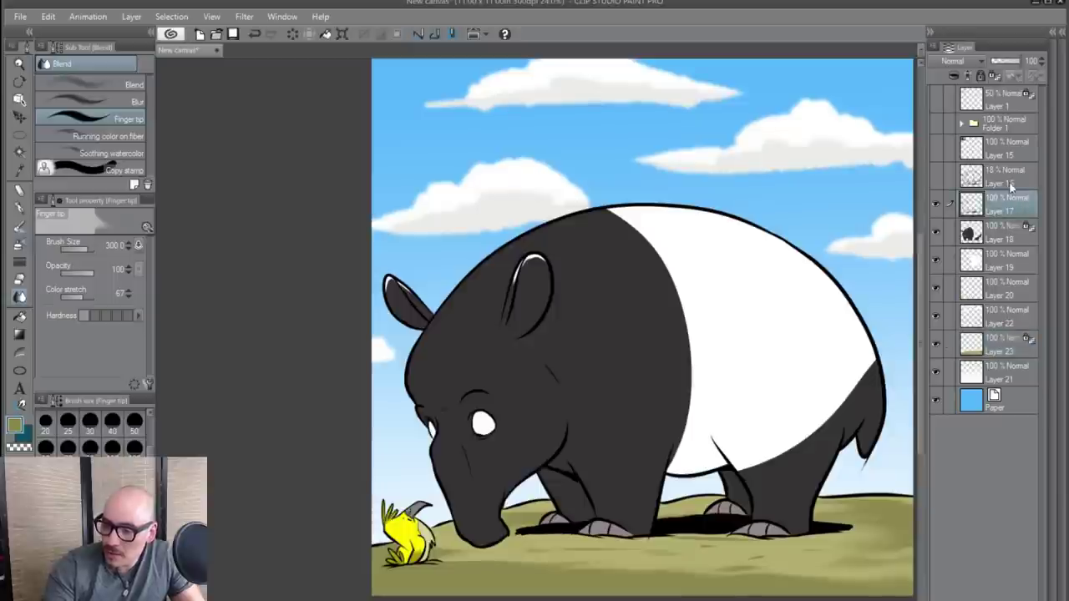
key("d")
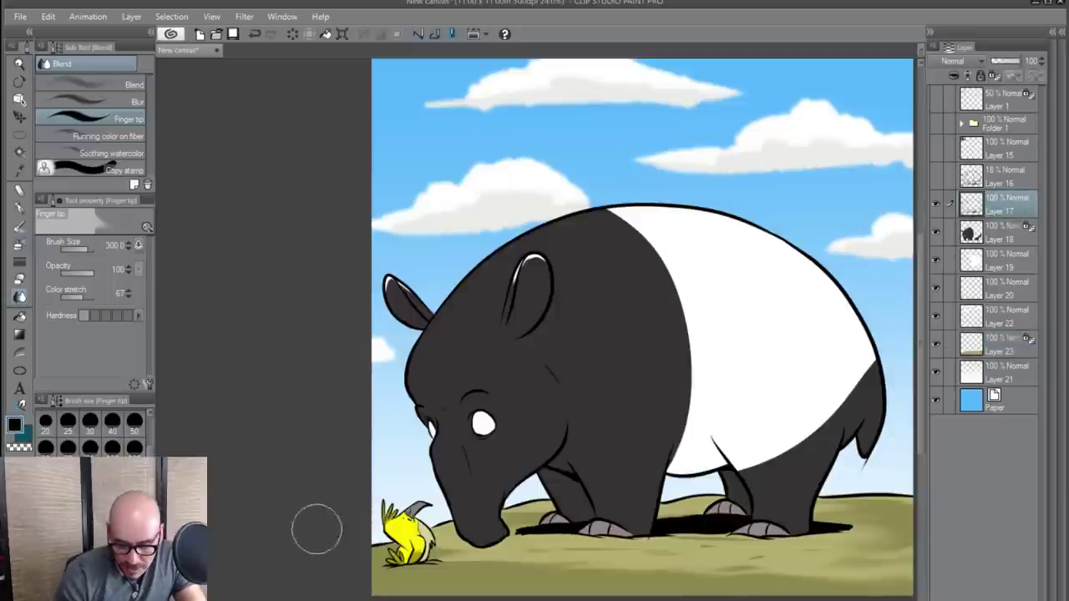
left_click(90, 446)
left_click(92, 423)
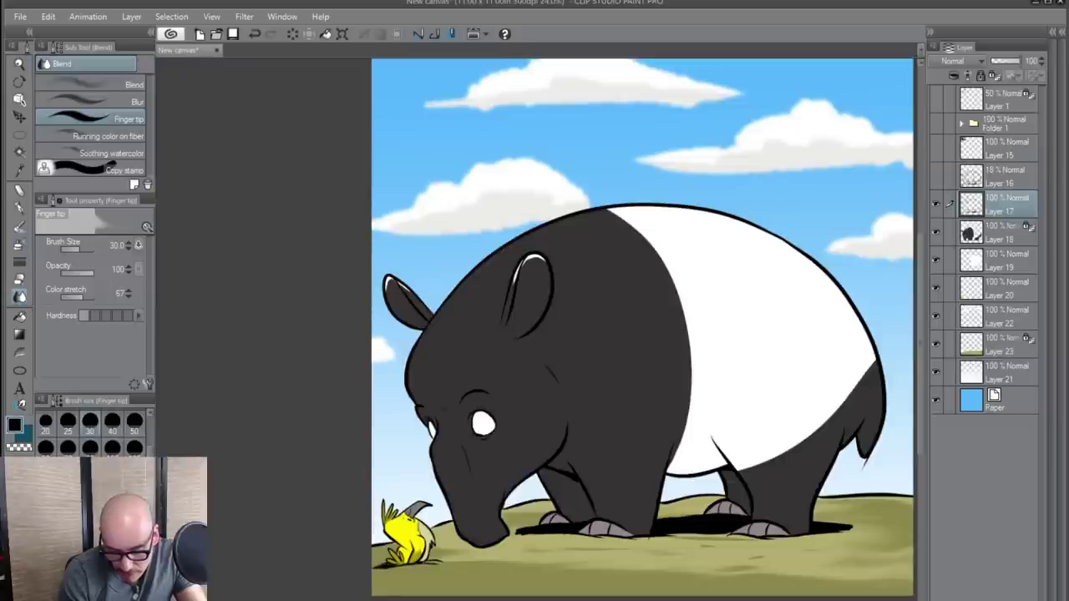
key("ctrl+z")
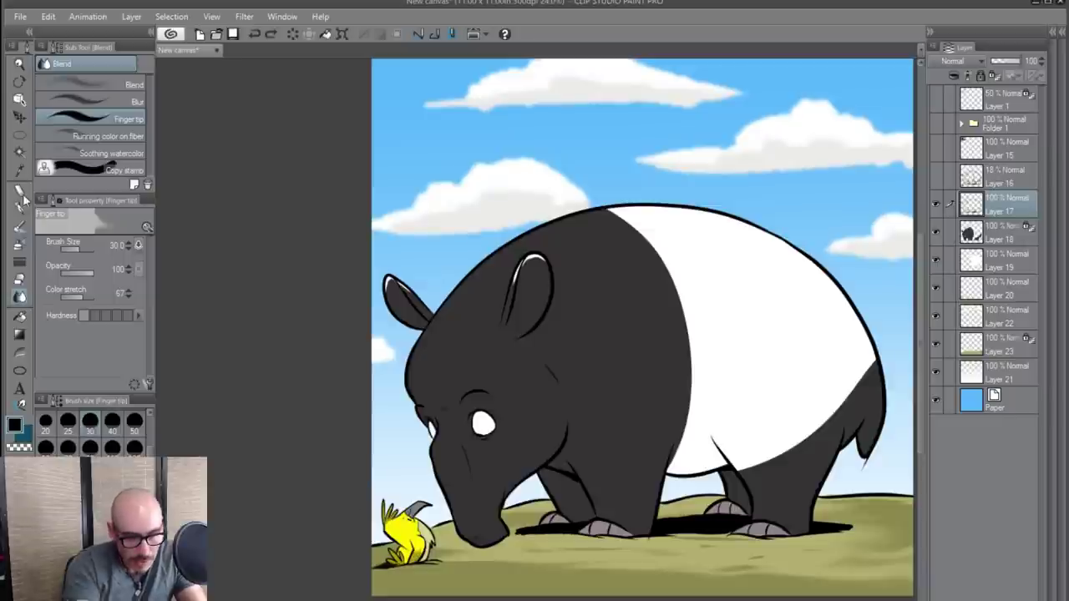
left_click(20, 206)
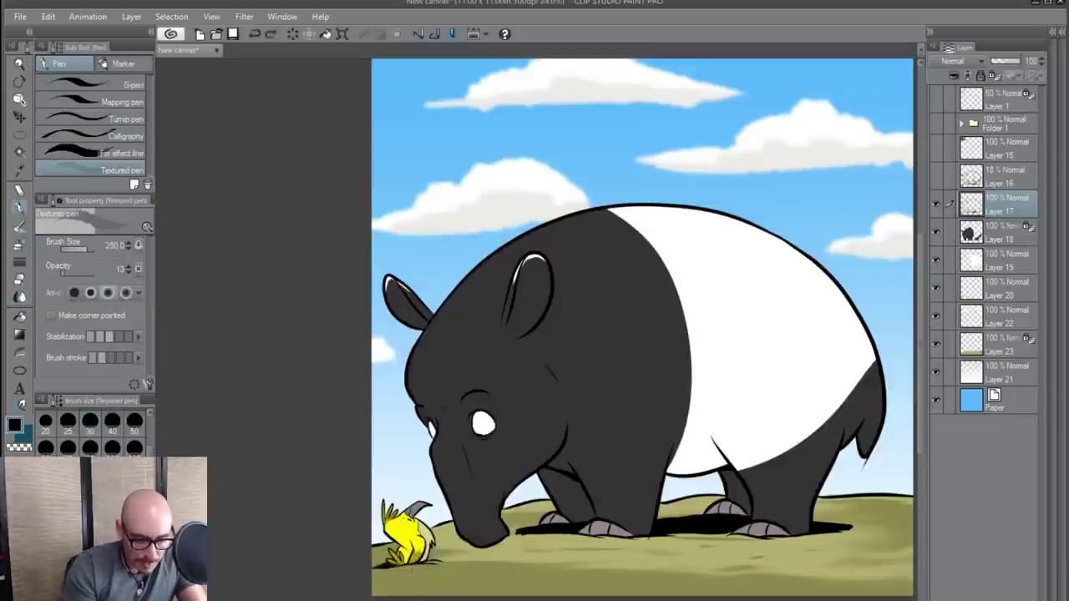
left_click(102, 85)
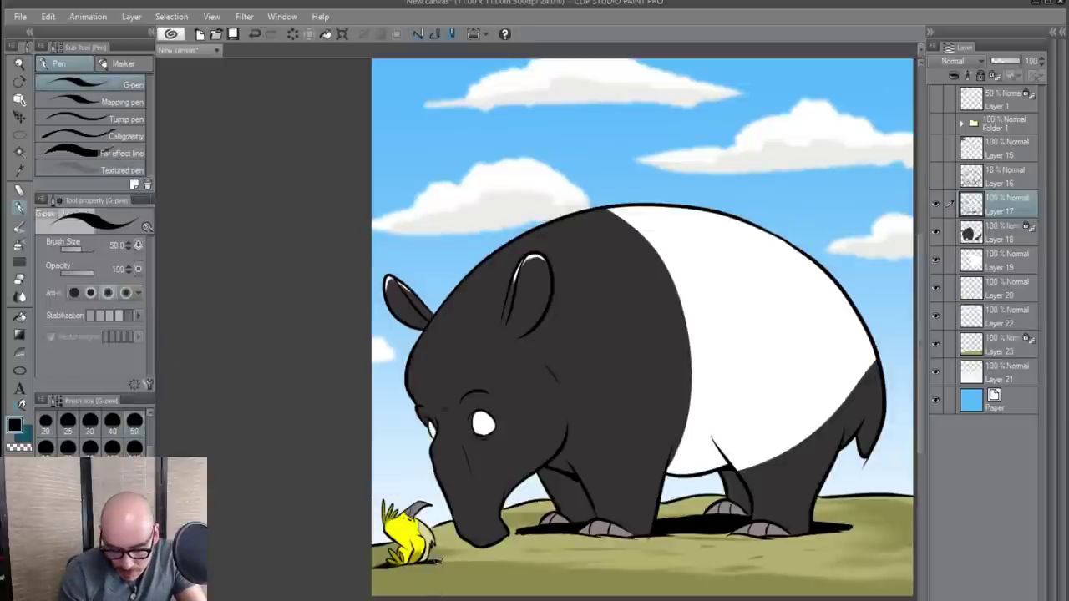
- Show the tapir reference photo on Layer 15 and compare it with the whole illustration
scroll(646, 551, "down", 1)
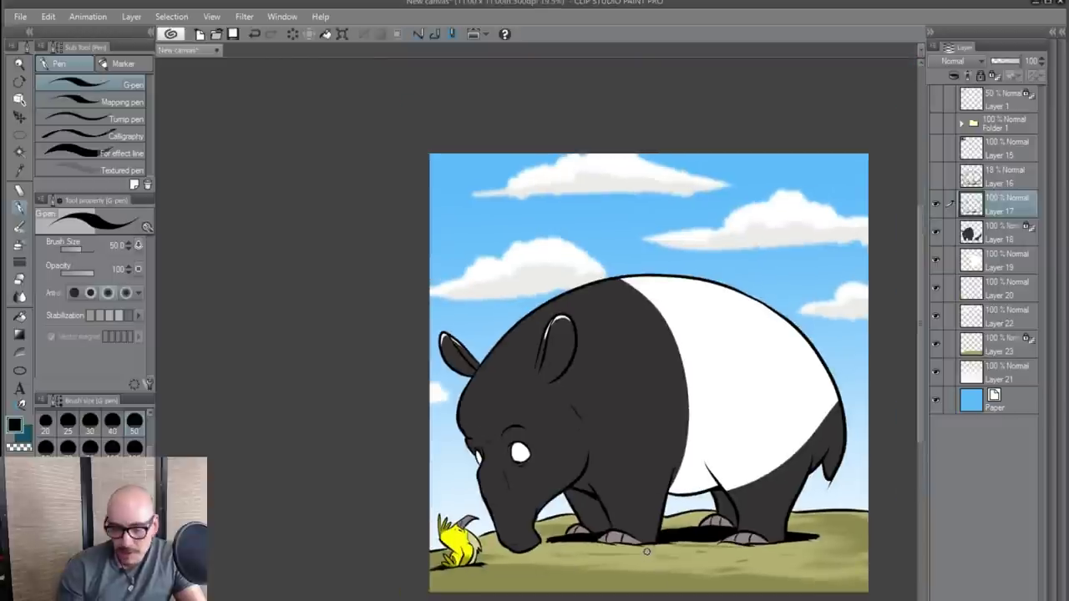
scroll(647, 551, "down", 1)
scroll(646, 551, "up", 2)
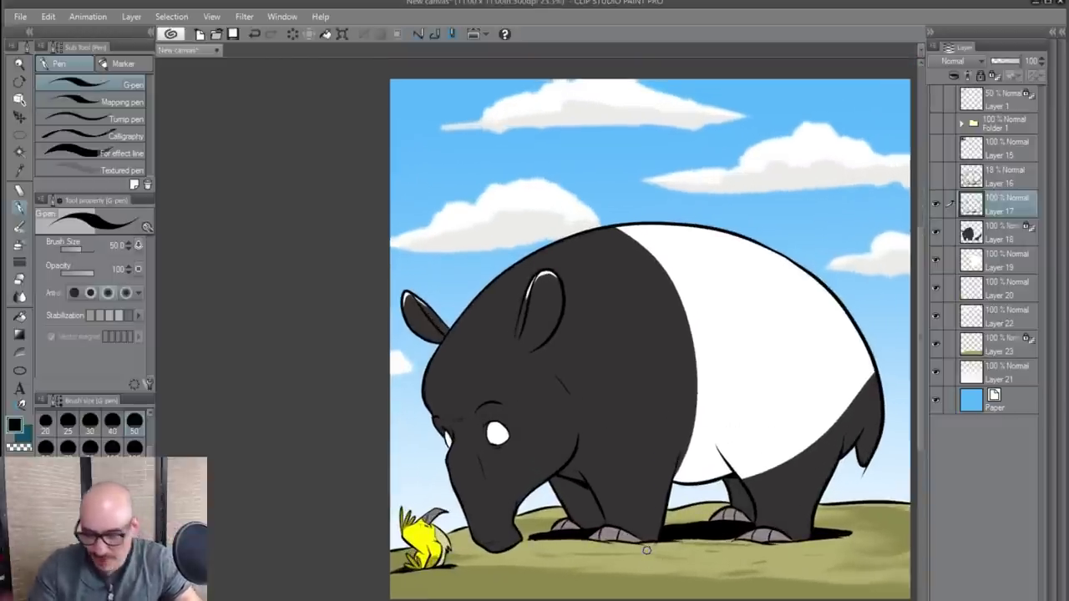
left_click_drag(719, 474, 641, 452)
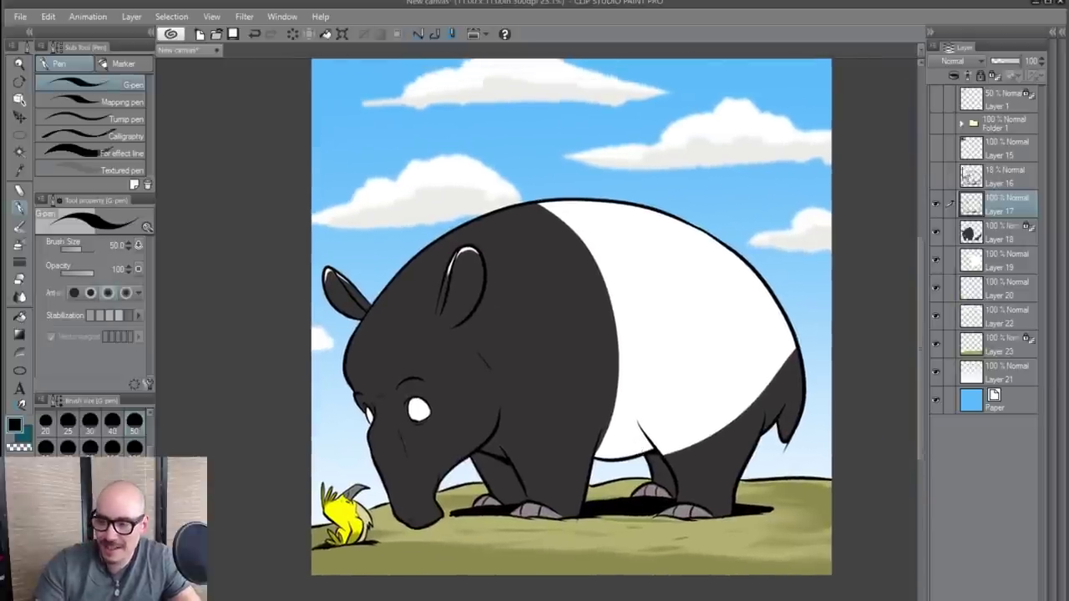
left_click(938, 148)
left_click_drag(521, 308, 571, 419)
scroll(468, 232, "up", 6)
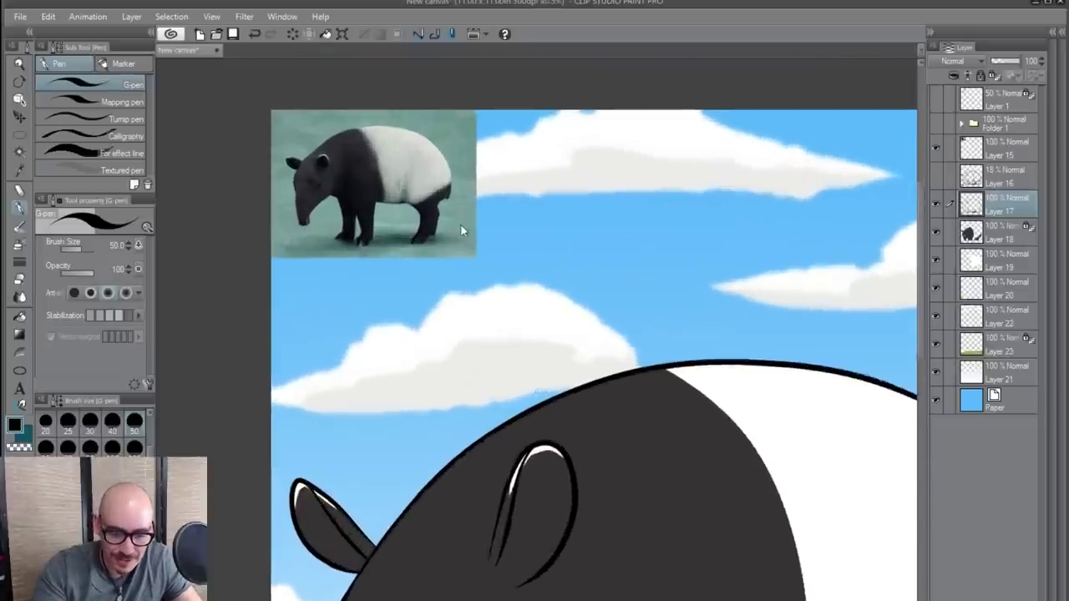
scroll(463, 232, "down", 1)
scroll(704, 476, "down", 5)
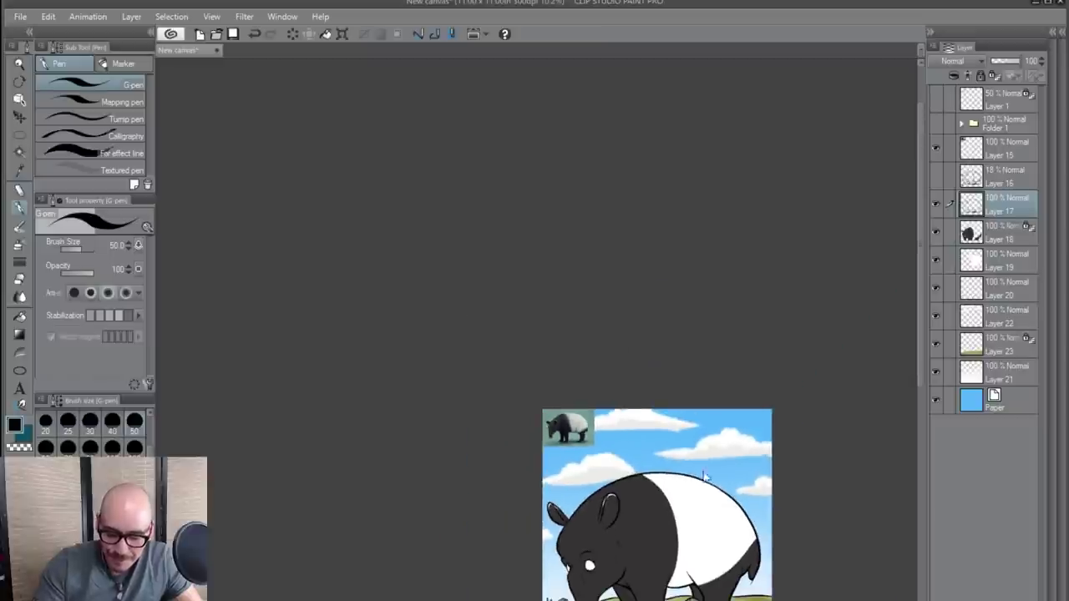
left_click_drag(697, 524, 575, 416)
scroll(637, 483, "up", 1)
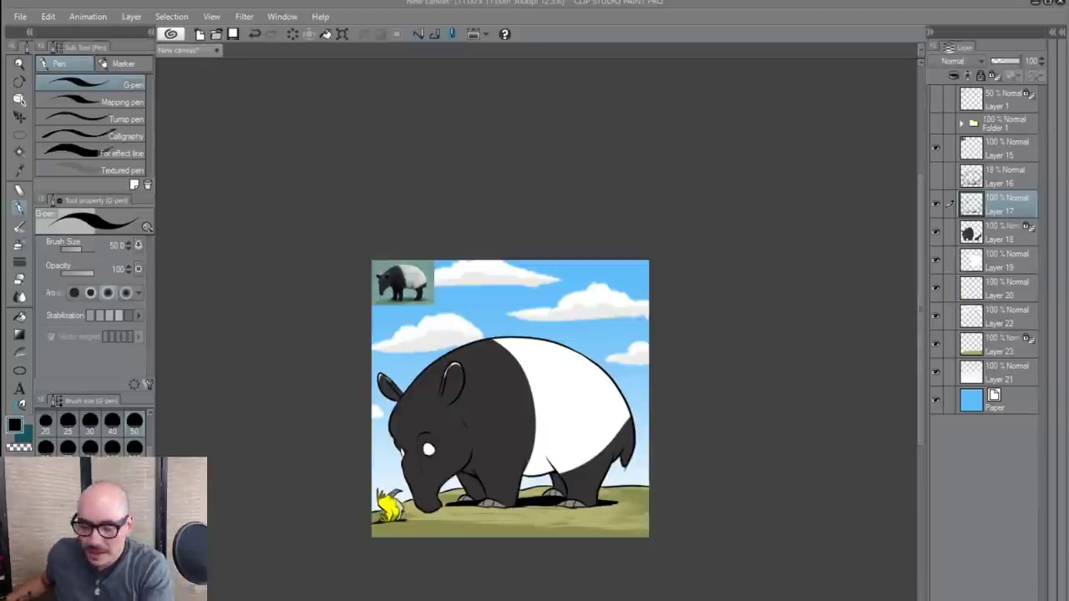
- Group Layers 15 to 23 and Layer 21 into a new folder above the paper and collapse it
left_click(1002, 380)
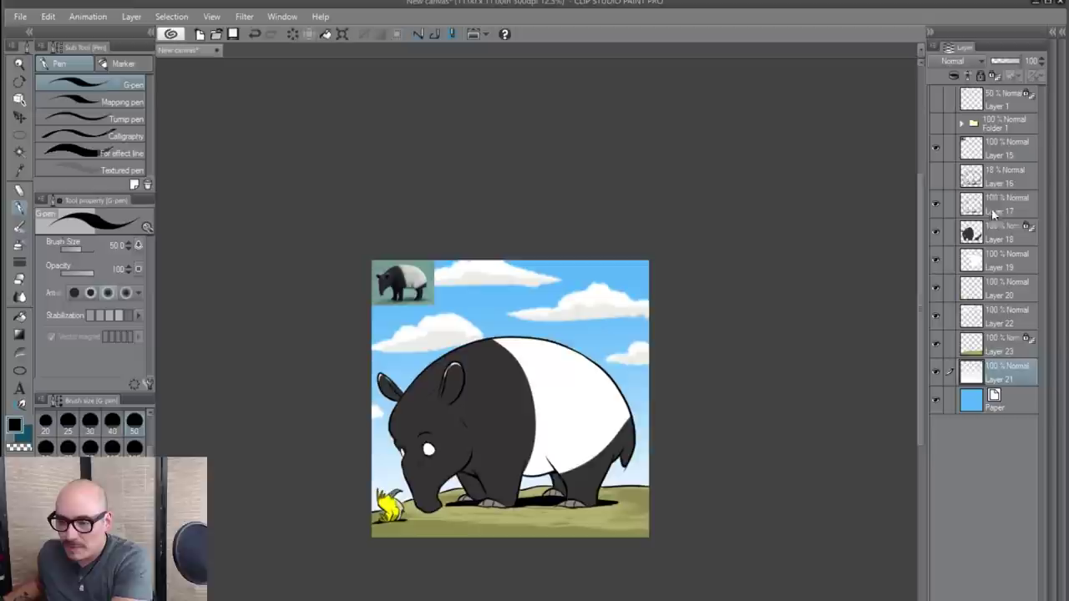
left_click(1008, 152, "shift")
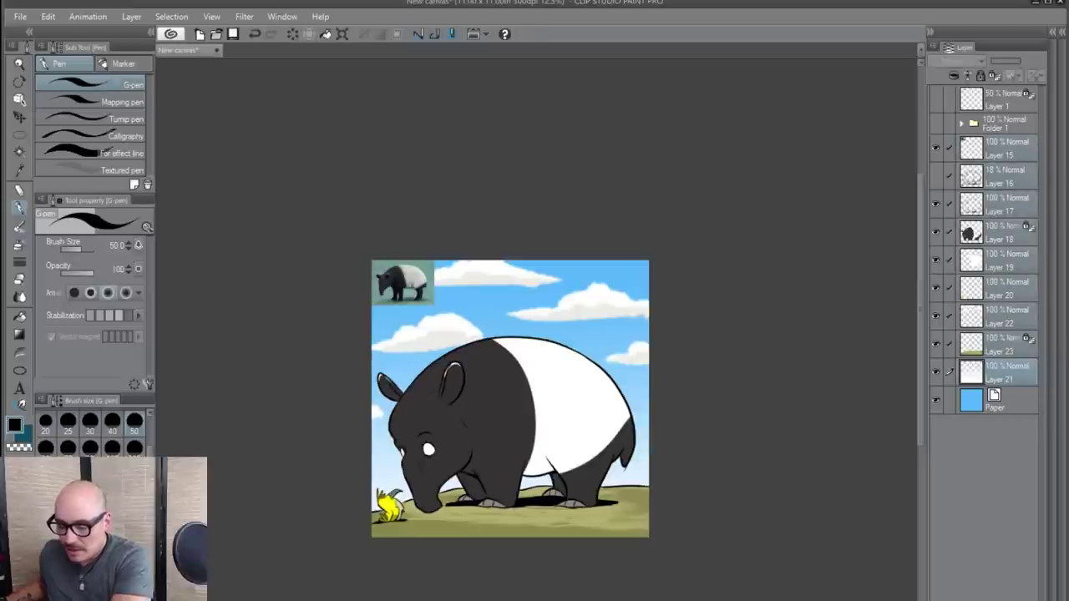
key("ctrl+g")
left_click(999, 399)
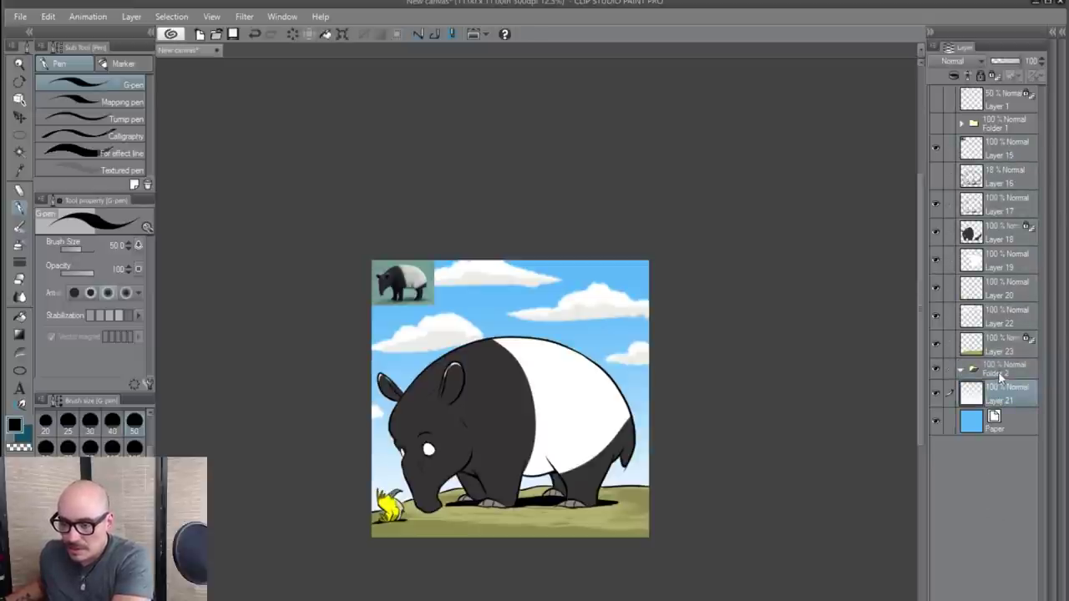
left_click(1006, 152, "shift")
left_click(1011, 370, "ctrl")
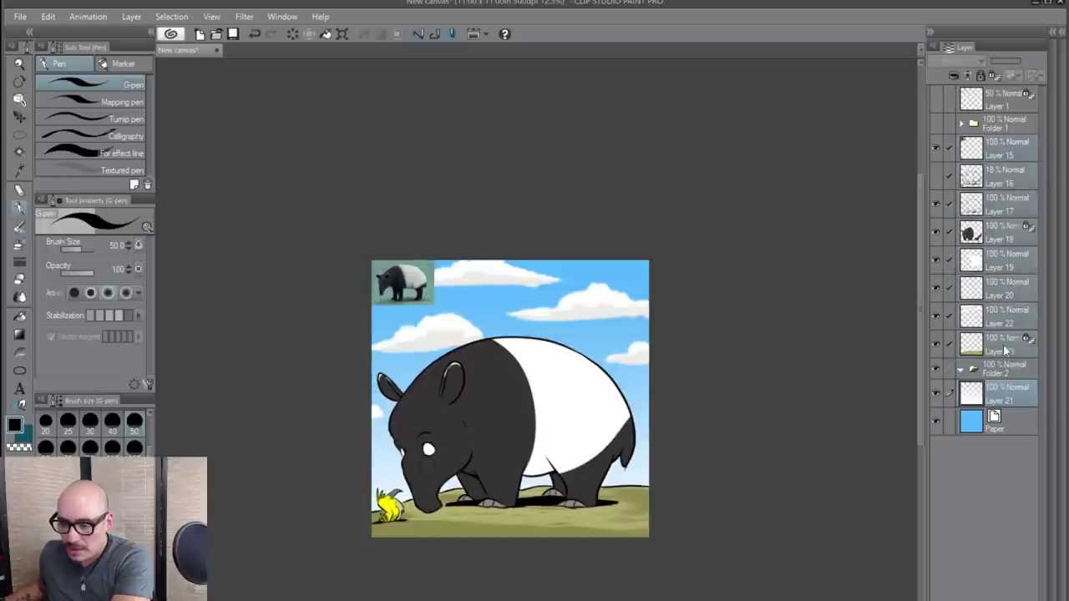
left_click_drag(1003, 346, 1000, 372)
left_click(959, 146)
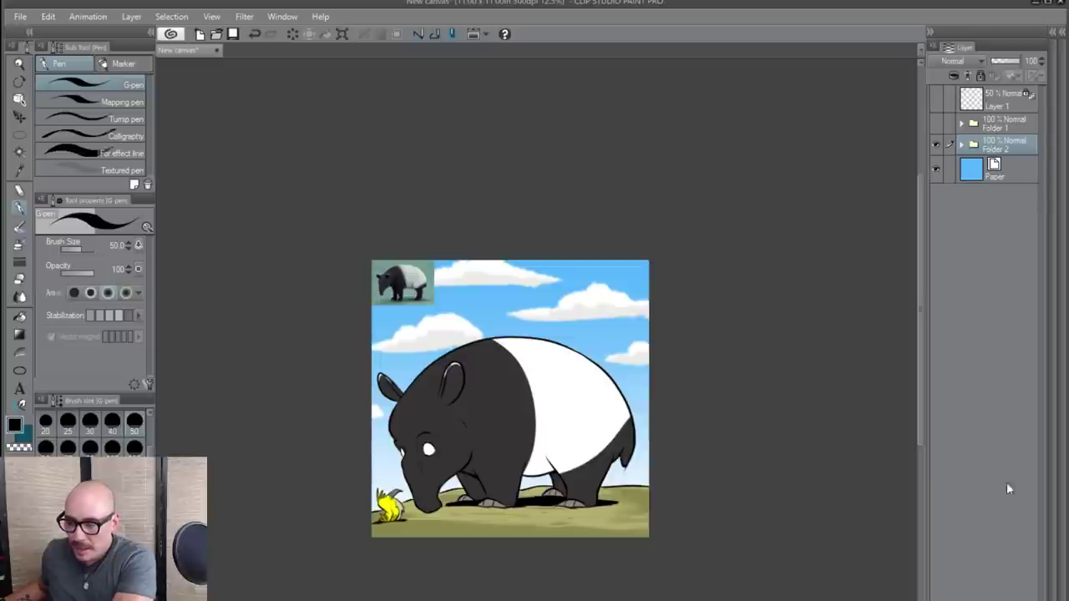
- Add a new blank layer above the tapir folder and keep it visible
key("ctrl+shift+n")
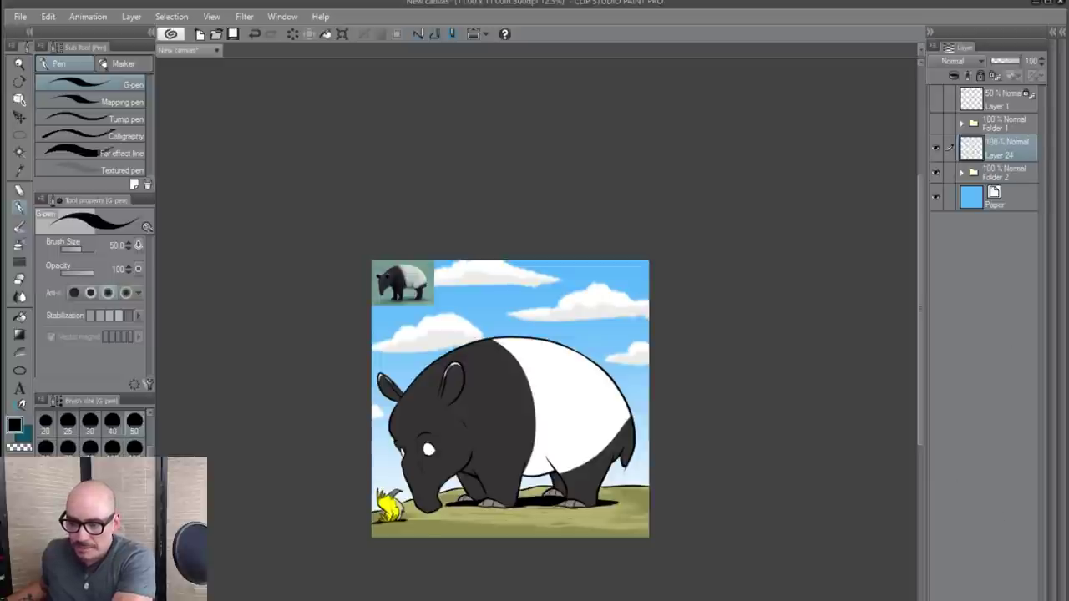
left_click(936, 149)
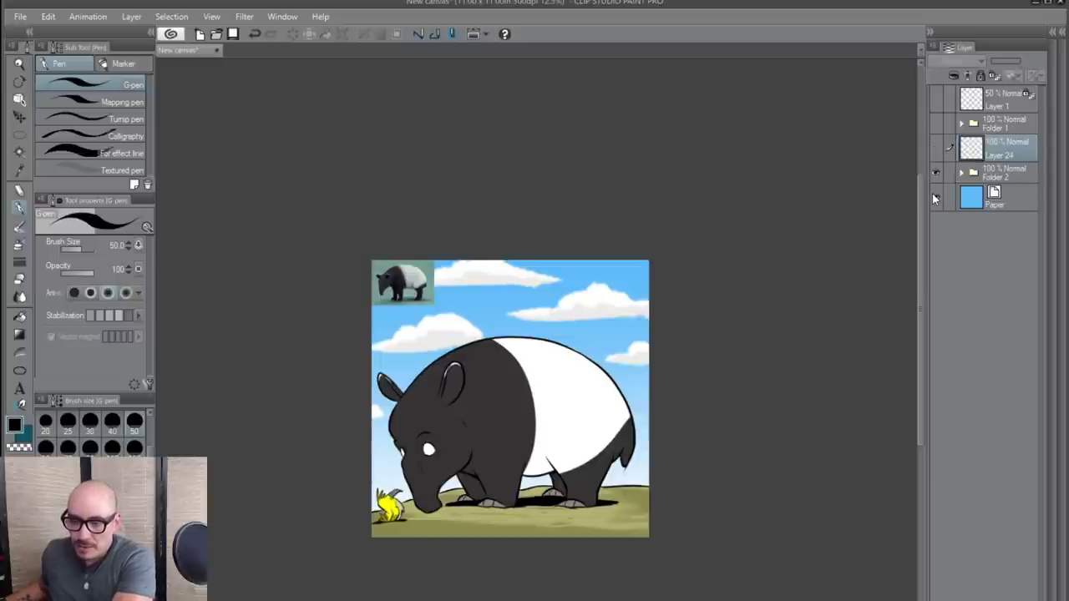
left_click(935, 148)
- Hide the tapir folder and change the Paper colour to coral red
left_click(935, 173)
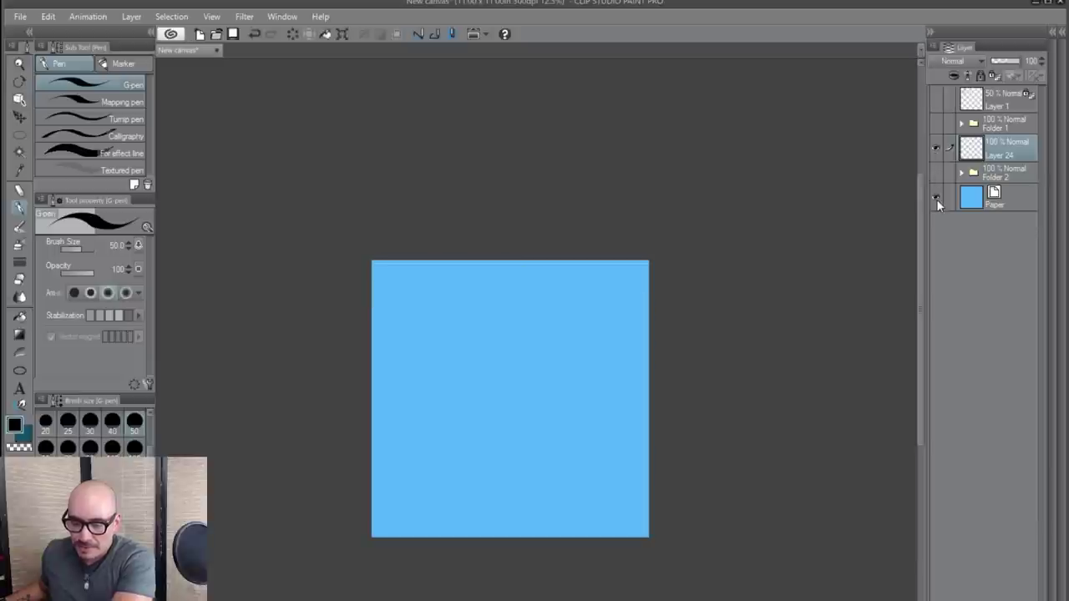
left_click(986, 201)
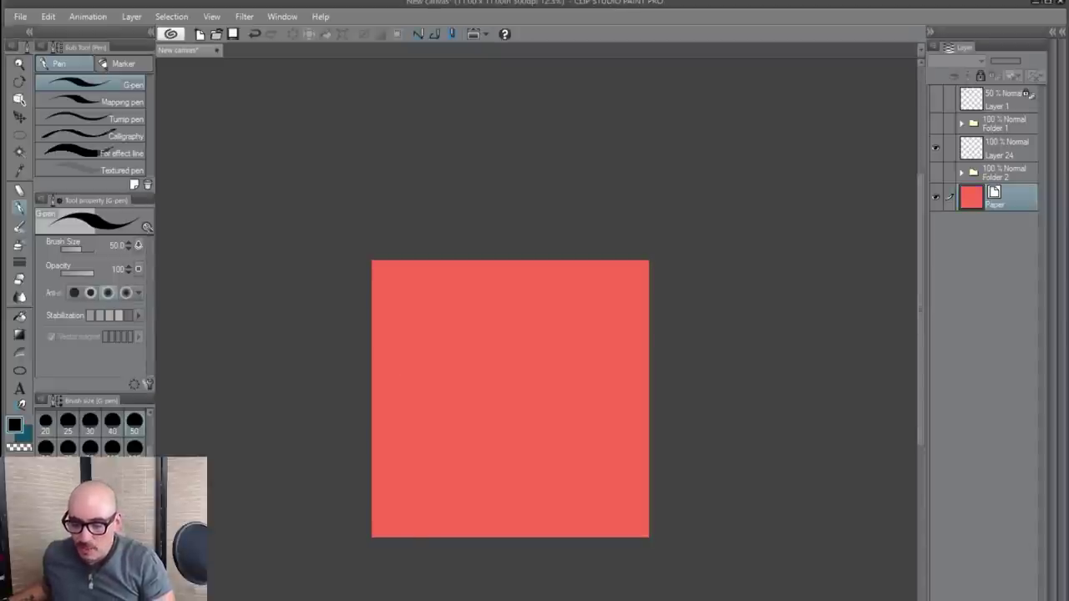
- Paste the white rabbit photo above a new layer, scaled to 545 % and set to 34 % layer opacity
key("ctrl+shift+n")
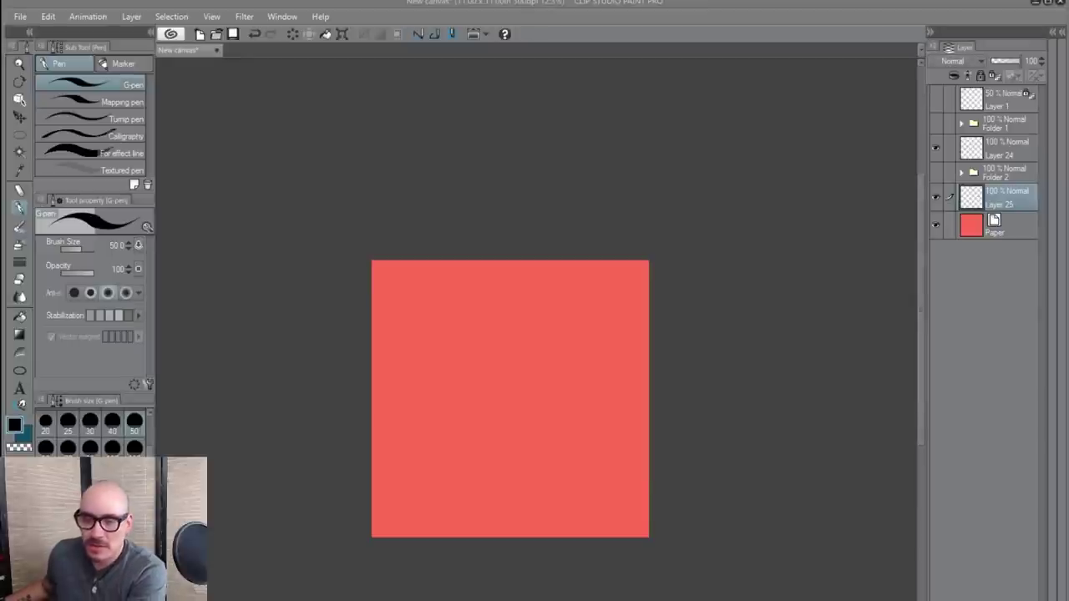
key("ctrl+v")
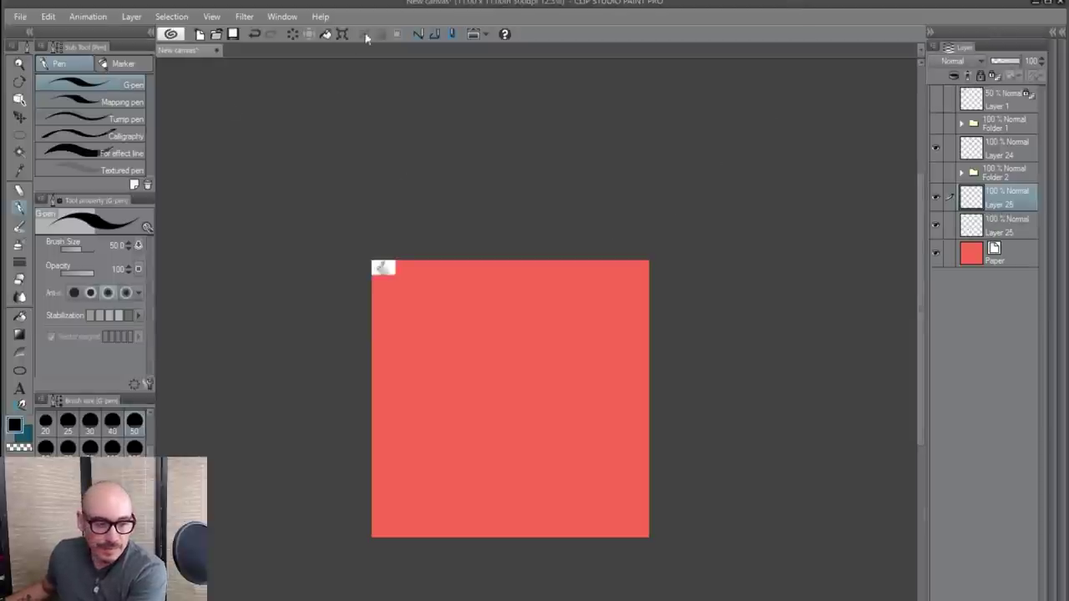
left_click(341, 34)
left_click_drag(398, 277, 503, 400)
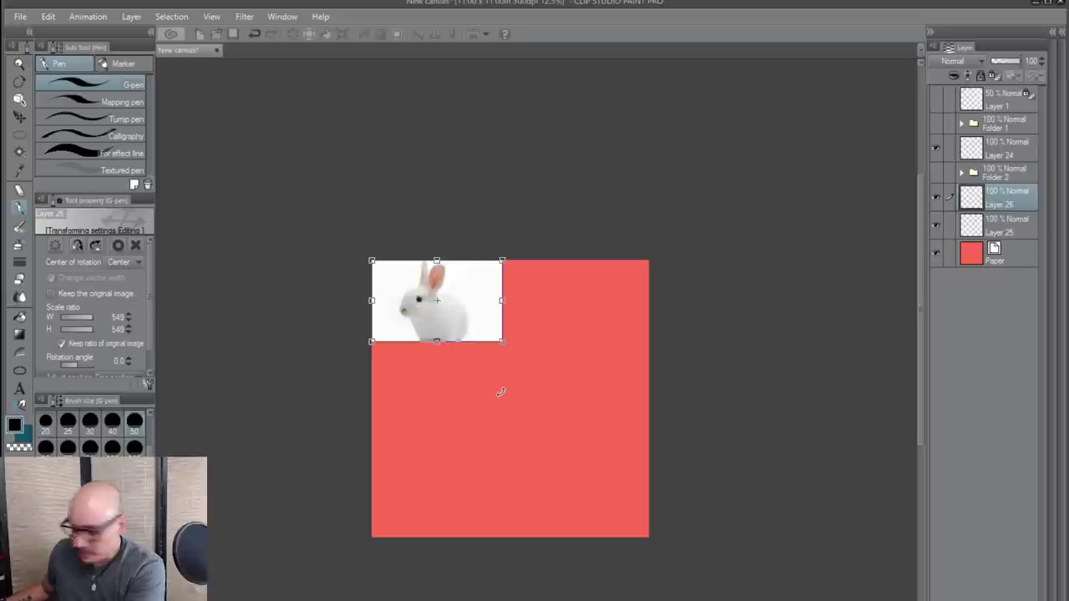
key("Return")
scroll(513, 370, "up", 2)
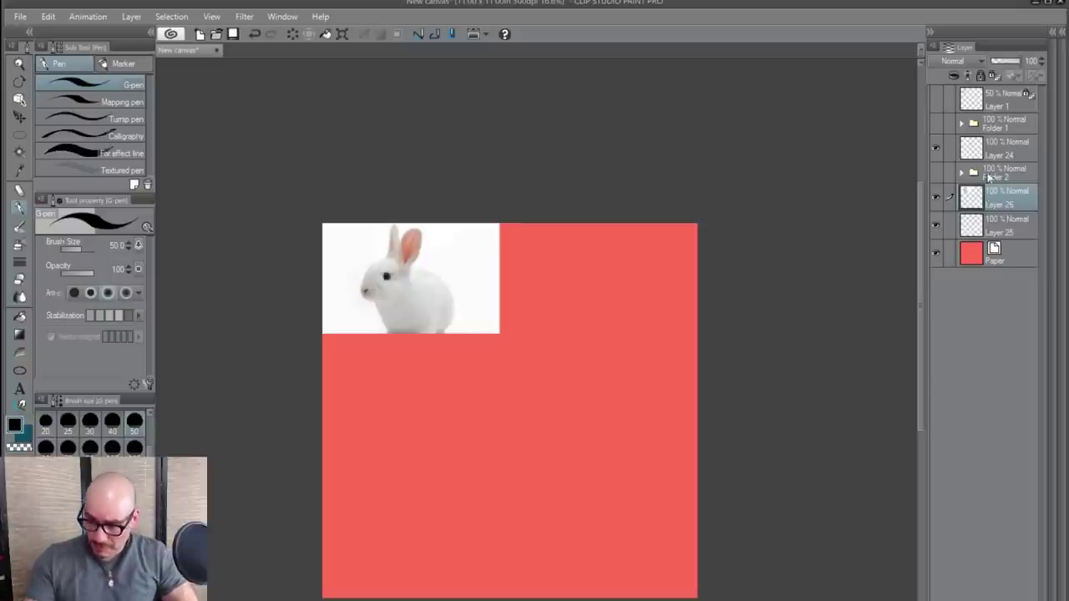
left_click_drag(1009, 68, 1001, 65)
- Paint a solid white rabbit head and body below the photo on Layer 25 with the G-pen at size 300
left_click(1007, 224)
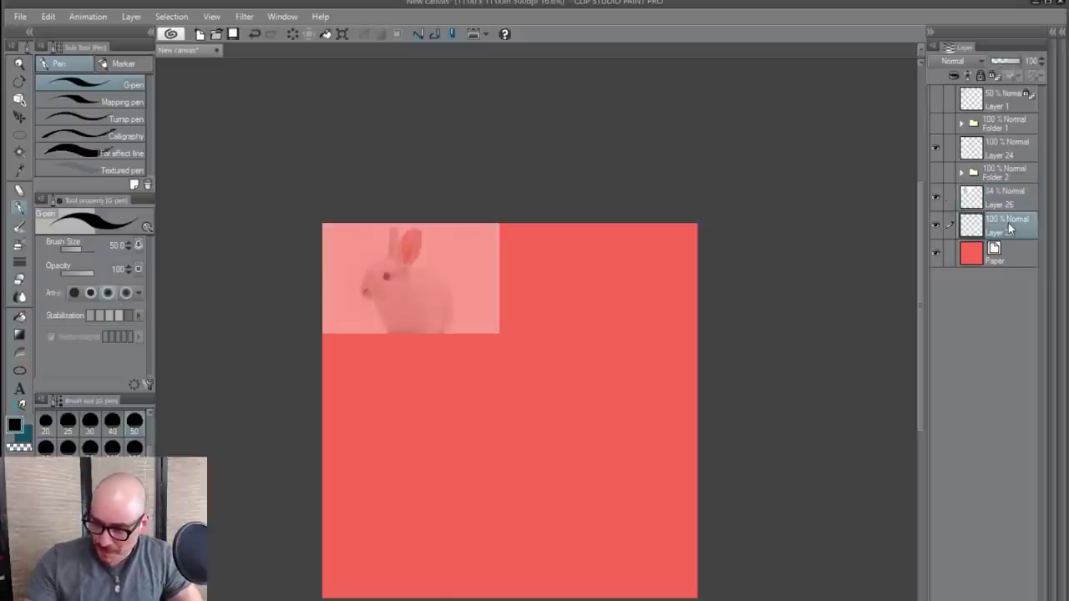
key("x")
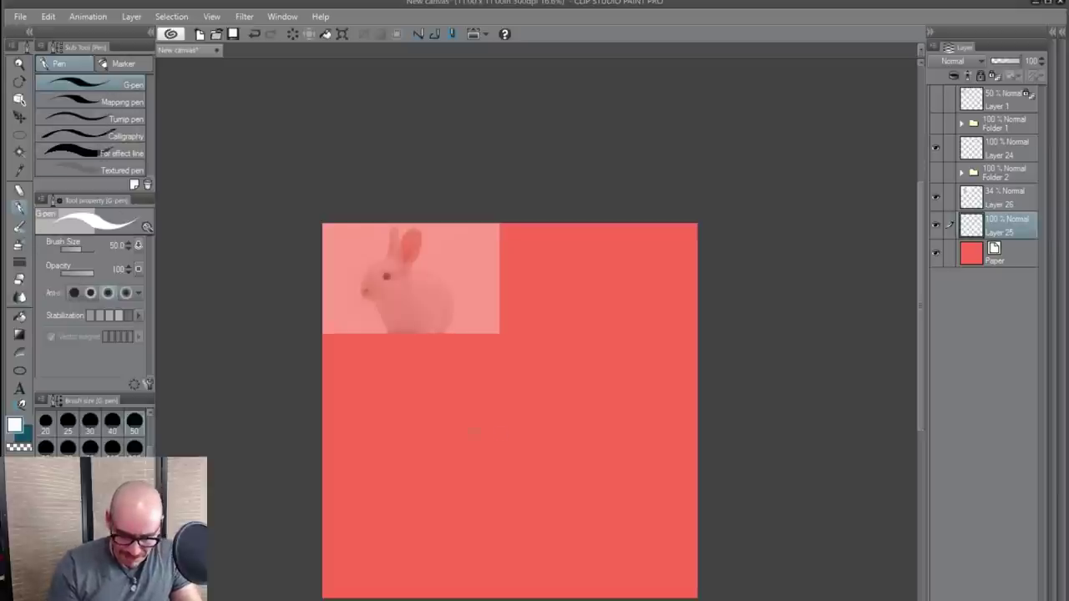
left_click(134, 475)
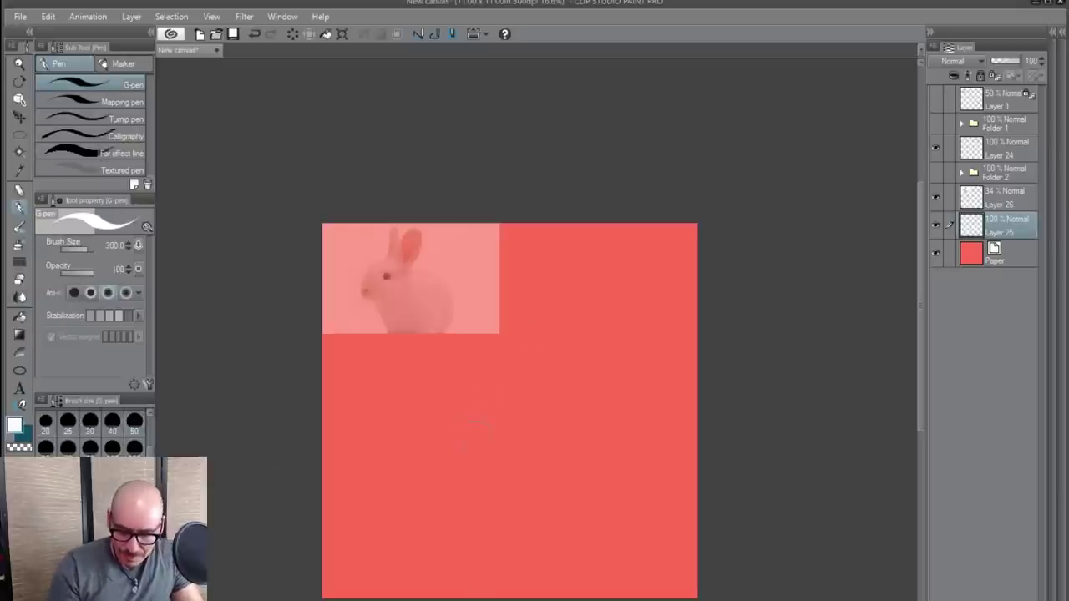
mouse_move(518, 418)
left_mouse_down()
mouse_move(565, 470)
mouse_move(457, 479)
mouse_move(493, 392)
mouse_move(573, 500)
mouse_move(490, 511)
mouse_move(481, 409)
mouse_move(558, 422)
mouse_move(534, 521)
mouse_move(452, 478)
mouse_move(508, 407)
mouse_move(503, 420)
mouse_move(517, 428)
mouse_move(510, 475)
mouse_move(565, 423)
mouse_move(517, 428)
mouse_move(465, 452)
mouse_move(444, 489)
mouse_move(441, 477)
mouse_move(487, 472)
mouse_move(529, 527)
mouse_move(450, 494)
mouse_move(475, 434)
mouse_move(483, 519)
mouse_move(476, 429)
mouse_move(469, 517)
mouse_move(442, 496)
mouse_move(555, 509)
mouse_move(504, 529)
mouse_move(601, 507)
mouse_move(556, 416)
mouse_move(600, 507)
mouse_move(573, 418)
mouse_move(600, 481)
mouse_move(581, 437)
mouse_move(510, 383)
mouse_move(492, 395)
mouse_move(485, 426)
mouse_move(443, 413)
mouse_move(452, 370)
mouse_move(494, 353)
mouse_move(531, 393)
mouse_move(493, 379)
mouse_move(456, 420)
mouse_move(514, 386)
mouse_move(521, 432)
mouse_move(446, 419)
mouse_move(461, 381)
mouse_move(509, 387)
left_mouse_up()
key("ctrl+z")
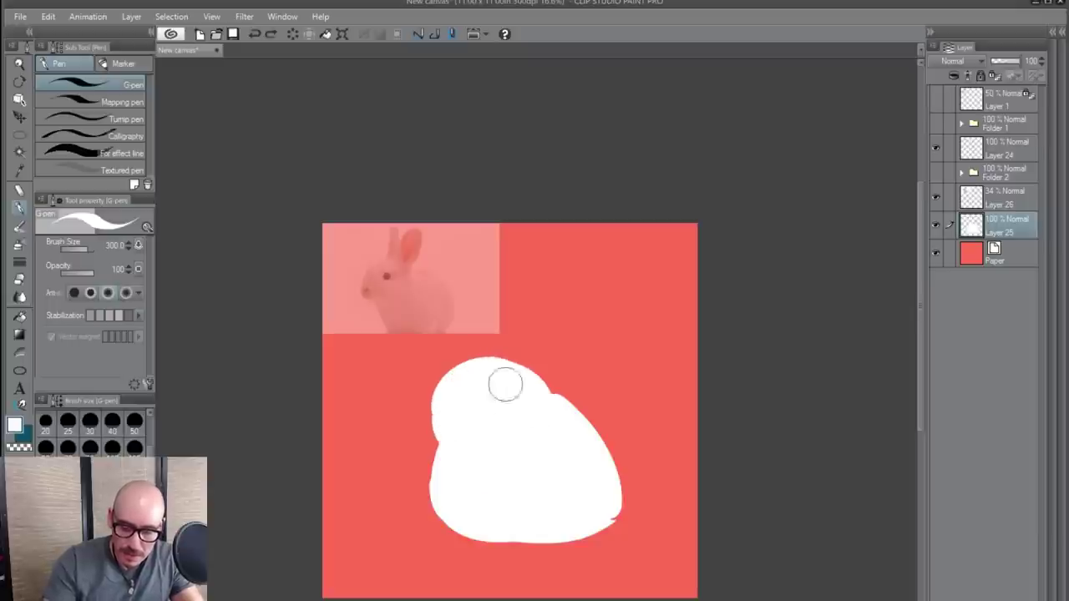
mouse_move(496, 437)
left_mouse_down()
mouse_move(534, 406)
mouse_move(595, 432)
mouse_move(546, 407)
mouse_move(576, 416)
mouse_move(551, 396)
mouse_move(553, 420)
mouse_move(610, 448)
mouse_move(554, 404)
mouse_move(616, 521)
mouse_move(597, 429)
mouse_move(610, 494)
mouse_move(555, 484)
left_mouse_up()
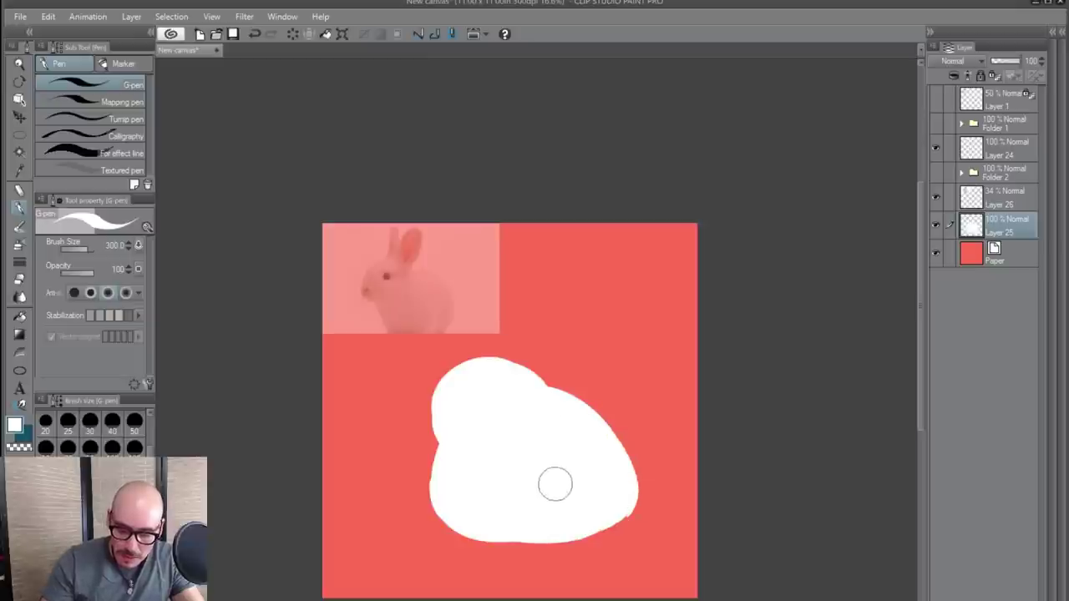
mouse_move(439, 468)
left_mouse_down()
mouse_move(534, 531)
mouse_move(614, 535)
left_mouse_up()
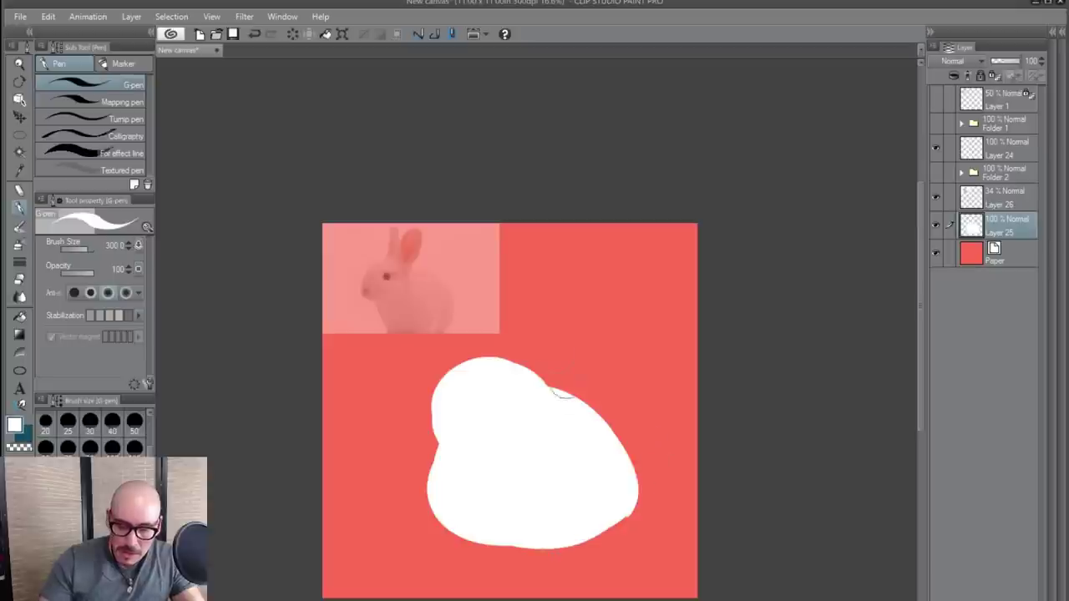
- Paint two tall white ears on the rabbit's head and extend its muzzle forward
mouse_move(529, 390)
left_mouse_down()
mouse_move(567, 266)
mouse_move(548, 359)
mouse_move(544, 271)
mouse_move(520, 396)
mouse_move(560, 314)
mouse_move(565, 279)
mouse_move(557, 327)
mouse_move(536, 378)
mouse_move(549, 286)
left_mouse_up()
mouse_move(496, 362)
left_mouse_down()
mouse_move(502, 261)
mouse_move(520, 339)
mouse_move(500, 267)
mouse_move(516, 295)
mouse_move(494, 249)
mouse_move(513, 333)
mouse_move(501, 271)
mouse_move(501, 347)
left_mouse_up()
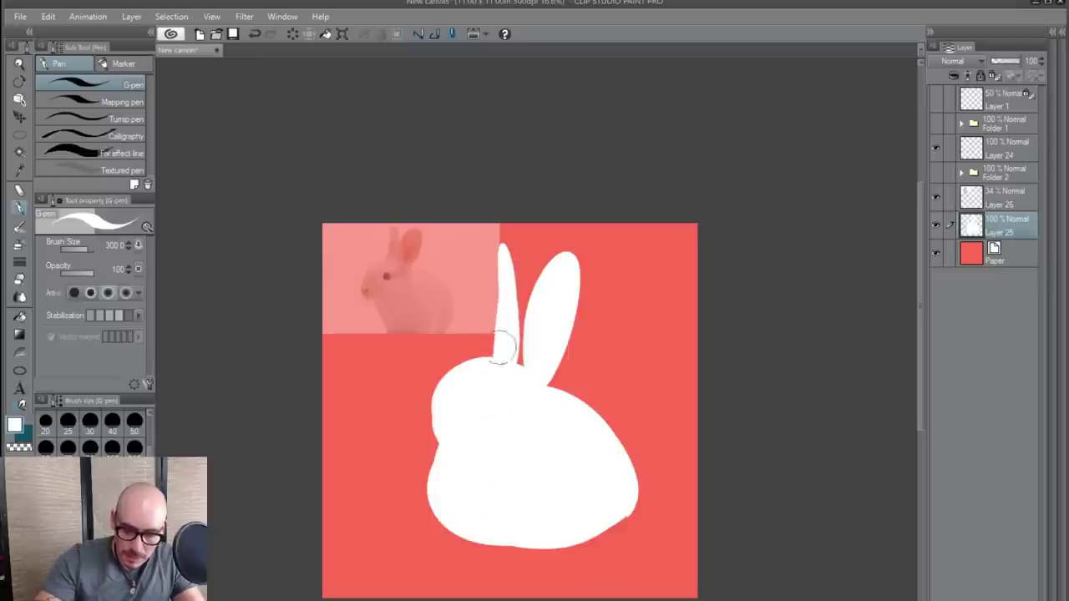
mouse_move(434, 434)
left_mouse_down()
mouse_move(451, 410)
mouse_move(448, 386)
mouse_move(473, 425)
mouse_move(437, 426)
mouse_move(479, 435)
left_mouse_up()
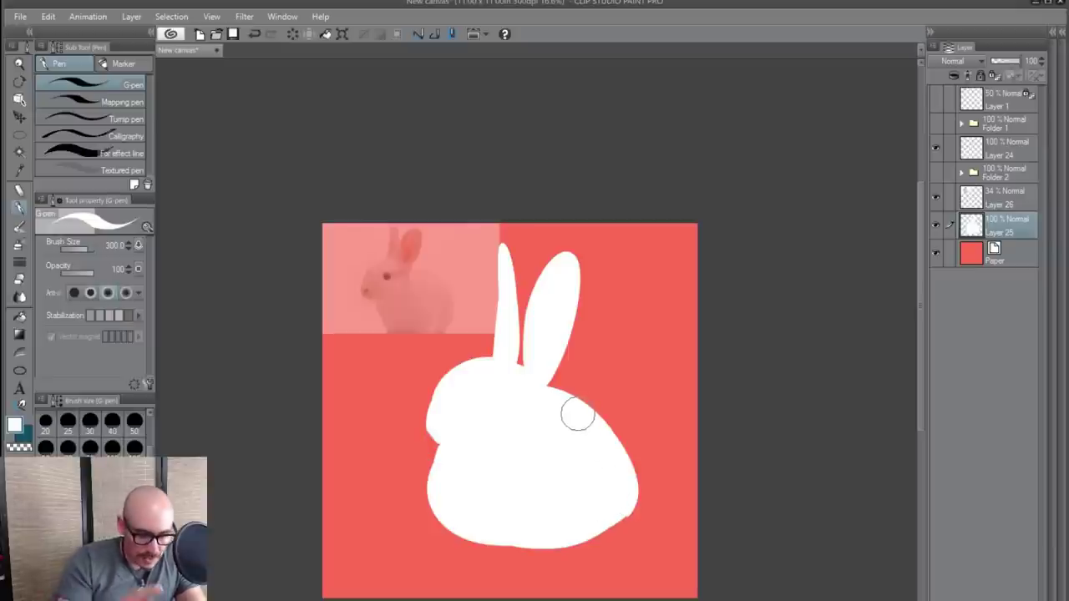
- Trim the edge of the rabbit's rump with the Hard eraser at size 100
left_click(19, 278)
left_click(114, 447)
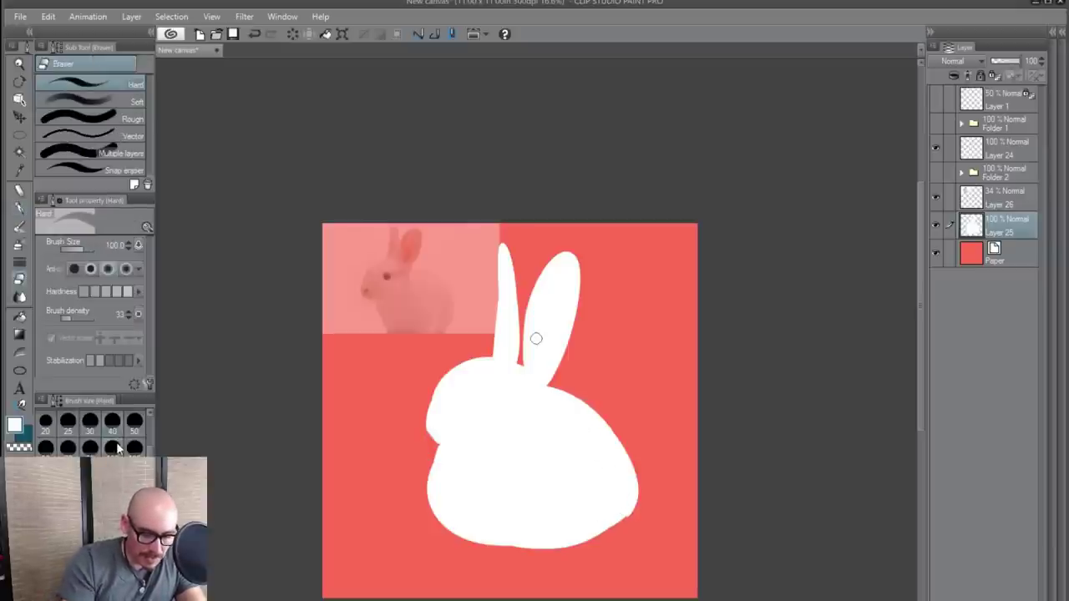
left_click_drag(635, 477, 626, 520)
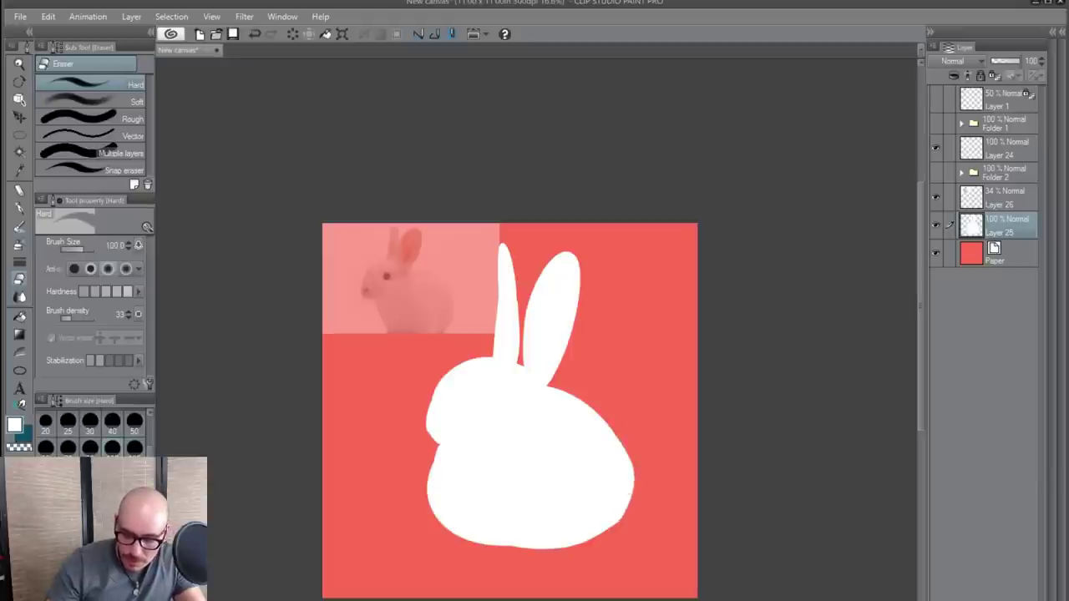
- Trim the rabbit's underside to a smooth edge and fill out its ears in white with the G-pen at size 100
mouse_move(446, 536)
left_mouse_down()
mouse_move(575, 551)
mouse_move(541, 543)
mouse_move(598, 538)
left_mouse_up()
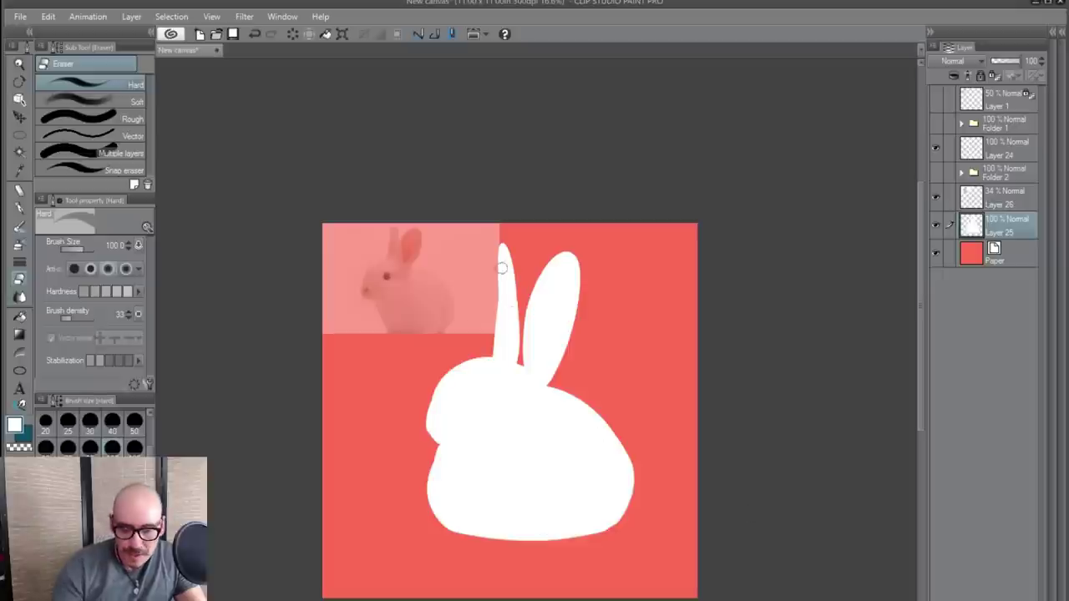
left_click(20, 207)
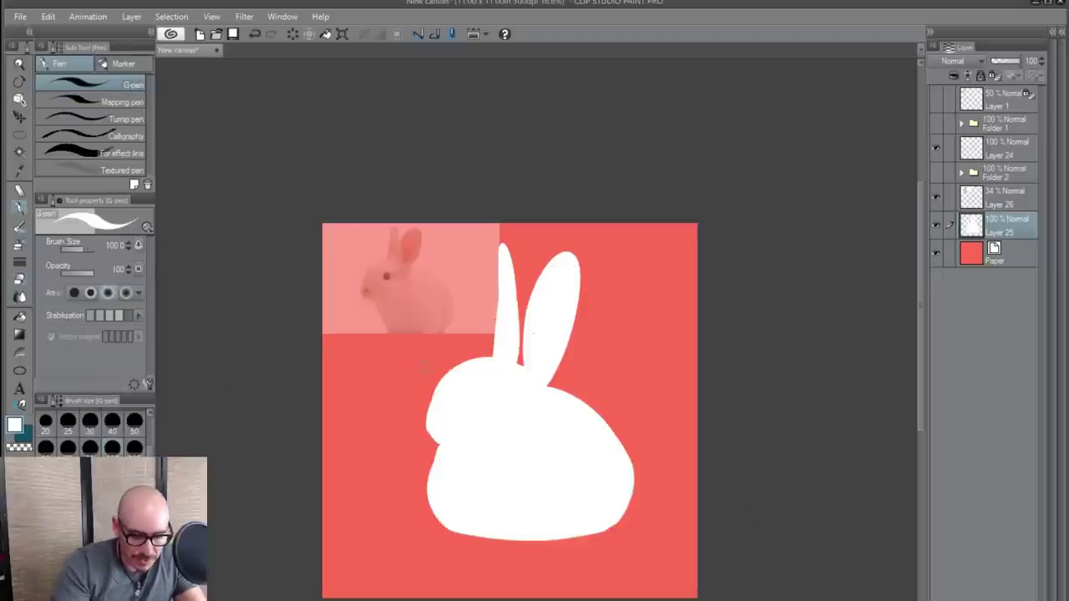
mouse_move(558, 351)
left_mouse_down()
mouse_move(572, 318)
mouse_move(564, 338)
mouse_move(573, 258)
mouse_move(561, 328)
mouse_move(574, 264)
mouse_move(573, 316)
left_mouse_up()
left_click_drag(557, 355, 547, 382)
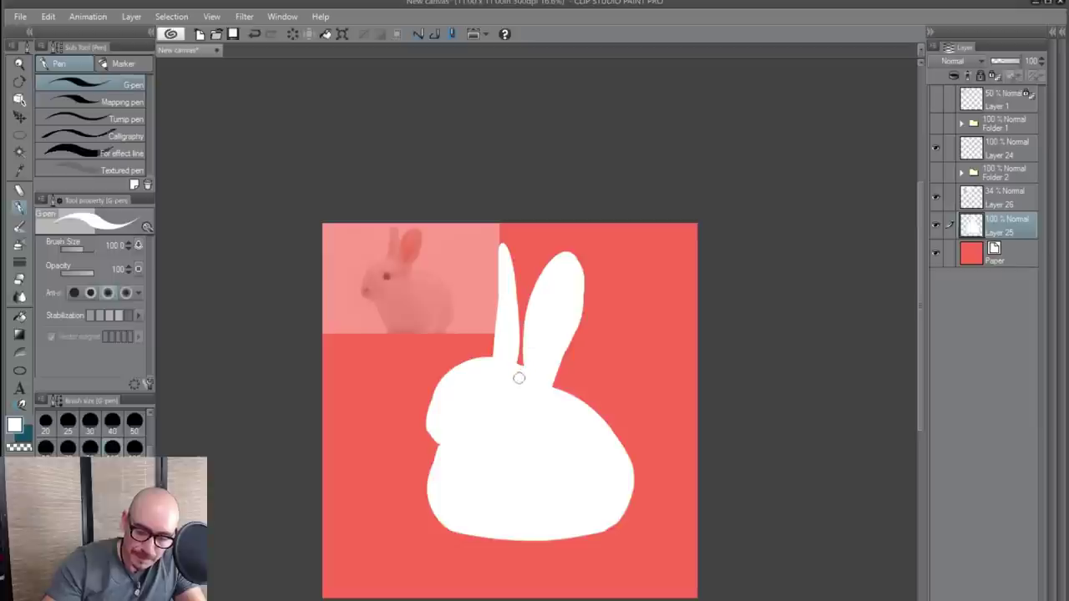
left_click_drag(506, 249, 512, 286)
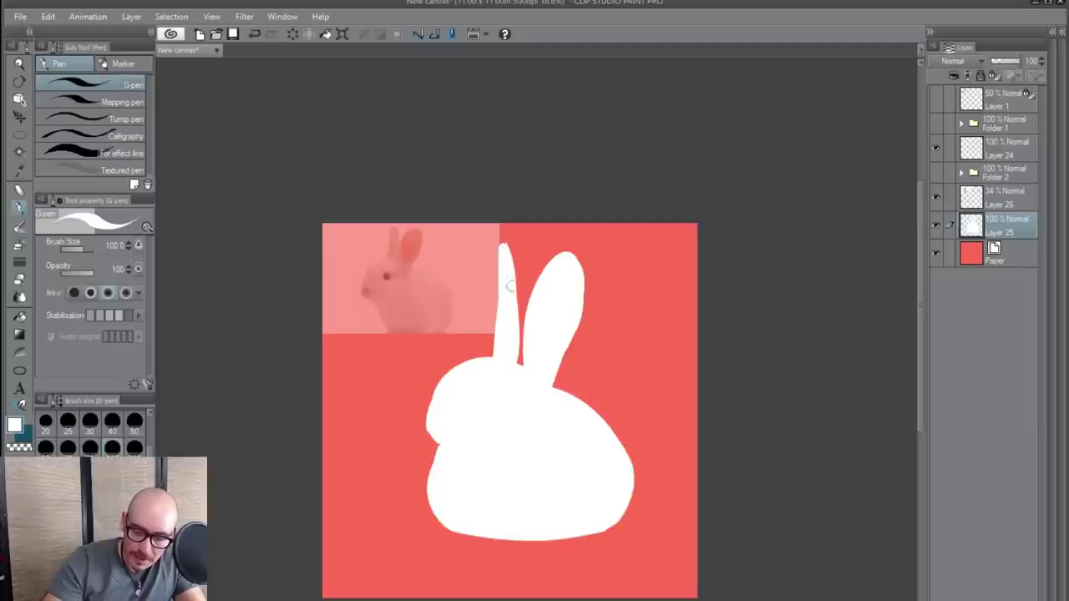
key("ctrl+z")
left_click_drag(502, 248, 510, 341)
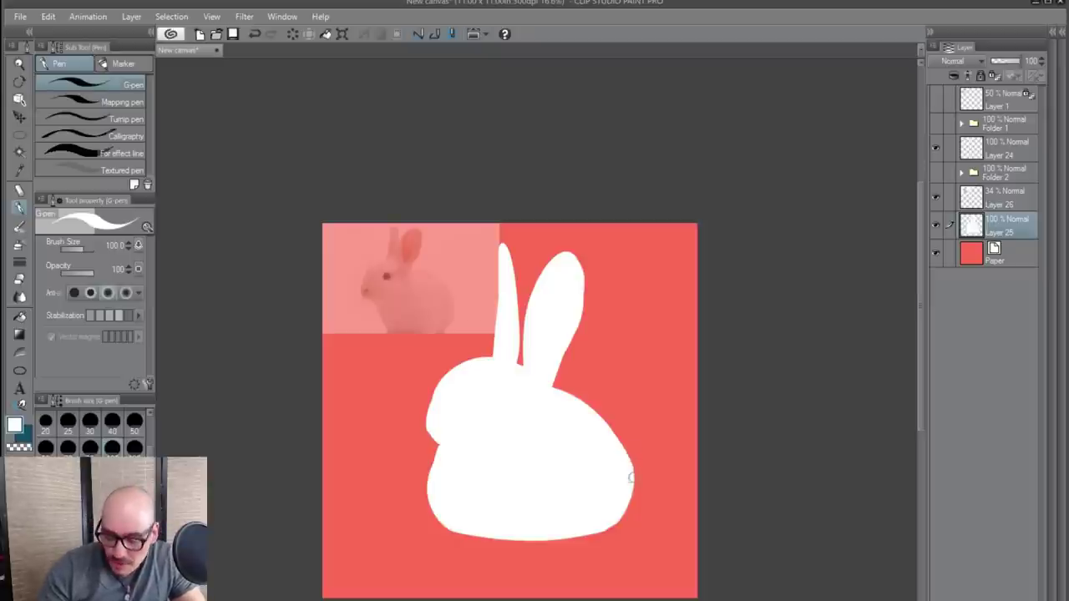
- Paint a small upturned white tail on the rump and carve the front of the chest back to a slimmer curve
mouse_move(631, 478)
left_mouse_down()
mouse_move(632, 513)
mouse_move(642, 481)
mouse_move(628, 512)
left_mouse_up()
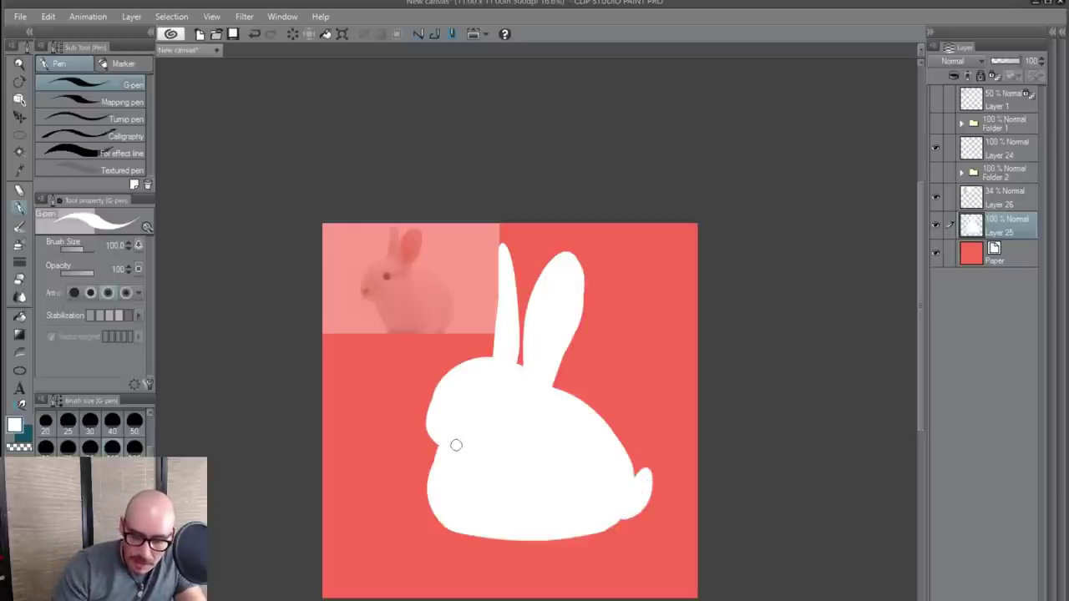
scroll(454, 443, "up", 1)
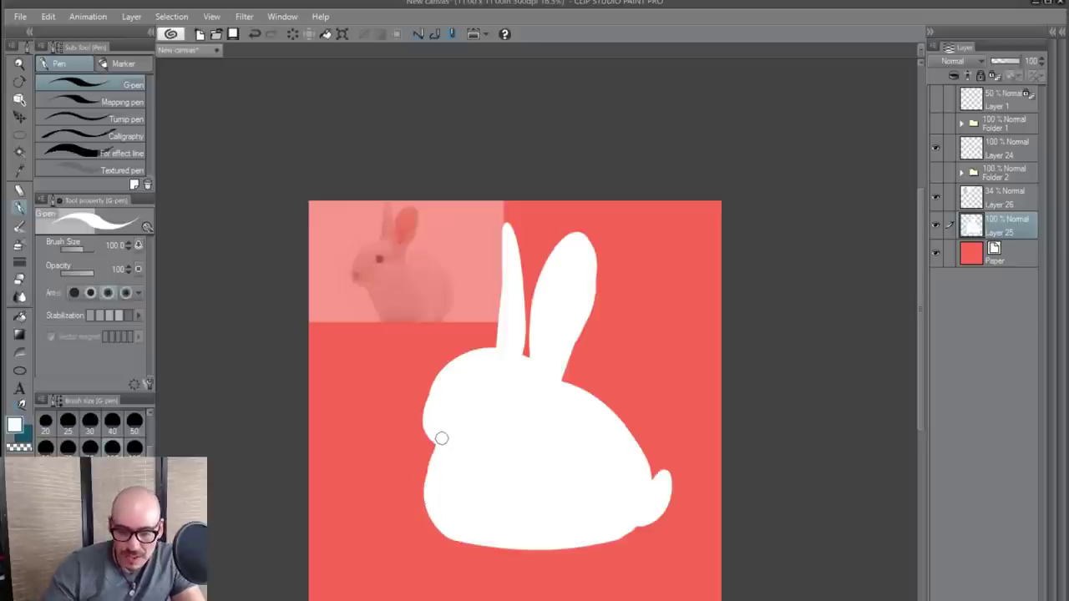
mouse_move(434, 442)
left_mouse_down()
mouse_move(457, 541)
mouse_move(446, 483)
mouse_move(457, 525)
mouse_move(485, 545)
left_mouse_up()
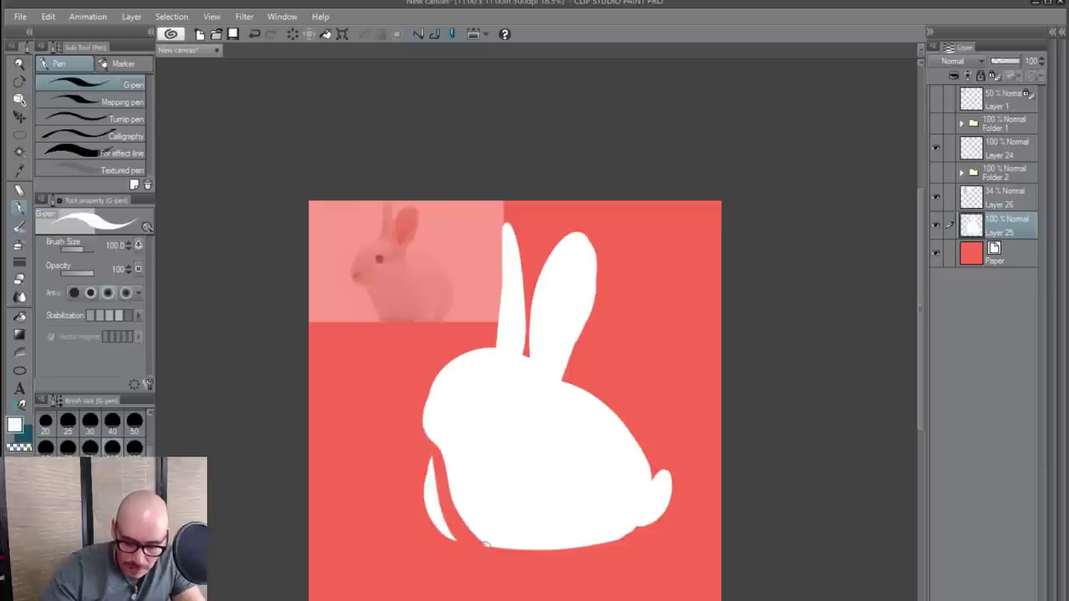
left_click_drag(431, 463, 454, 539)
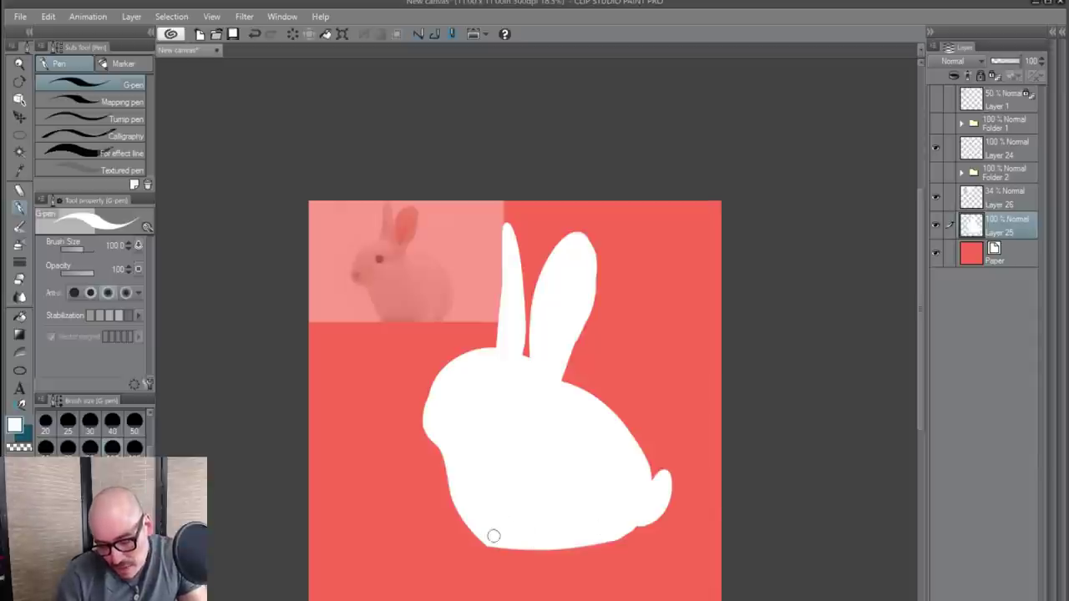
- Paint a round black eye on the rabbit's head on a new layer above Layer 25, using the G-pen at size 250
scroll(609, 468, "up", 1)
key("ctrl+shift+n")
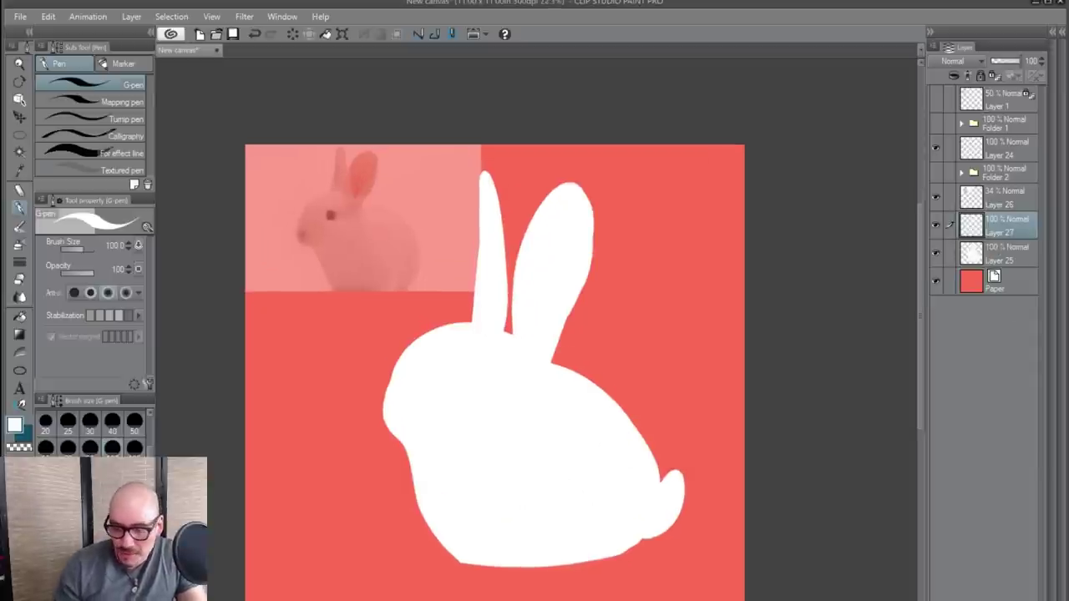
key("x")
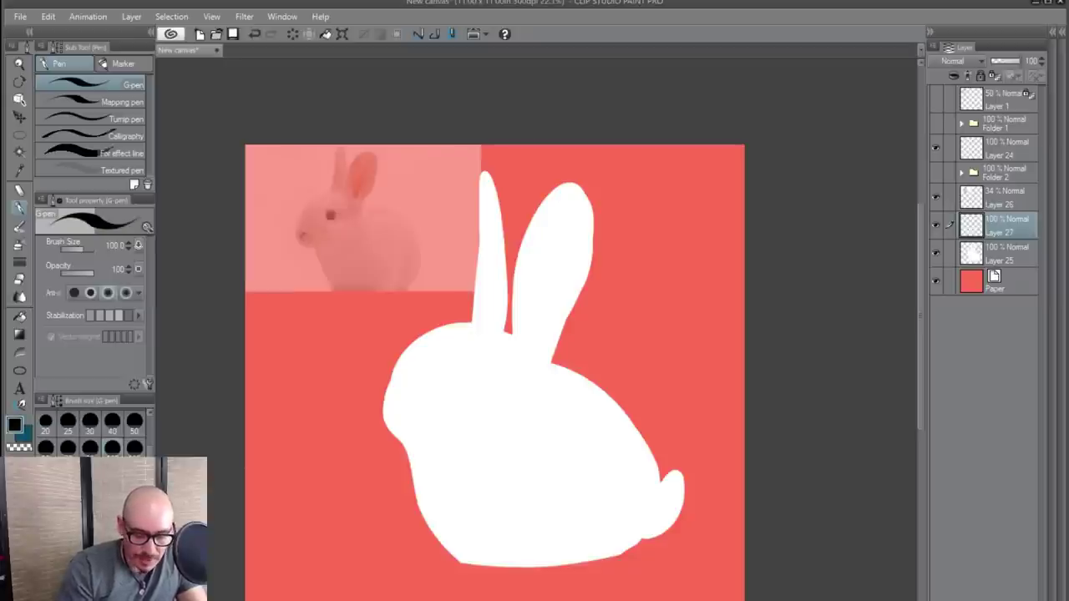
key("]")
key("]")
key("]")
key("]")
key("]")
left_click(471, 385)
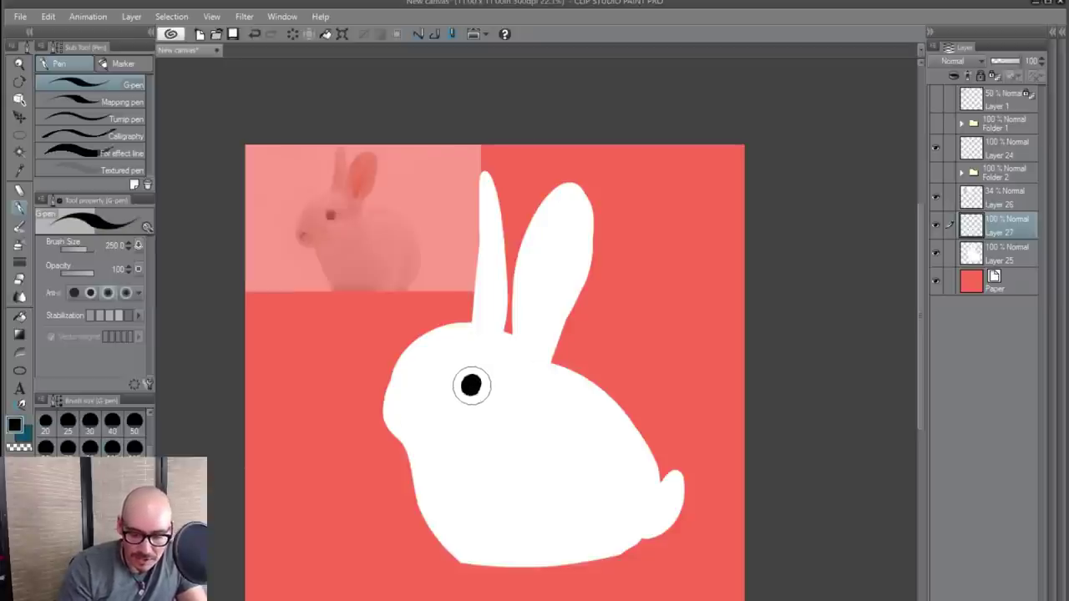
left_click_drag(471, 385, 472, 386)
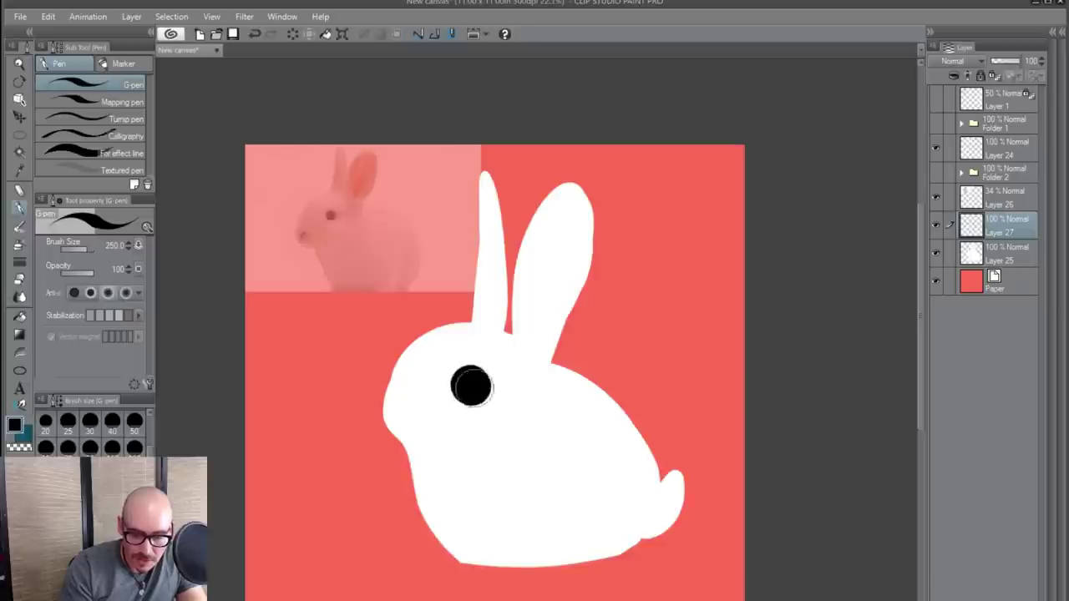
- Paint a second black eye at the front edge of the head and erase the part overlapping the face
scroll(611, 489, "up", 1)
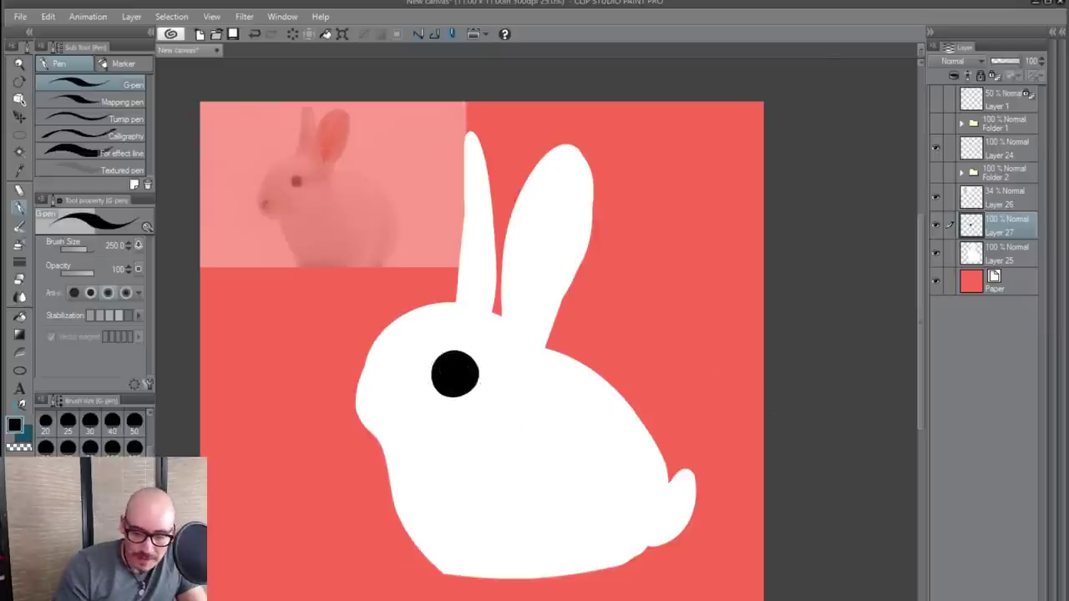
scroll(451, 401, "up", 1)
left_click(357, 342)
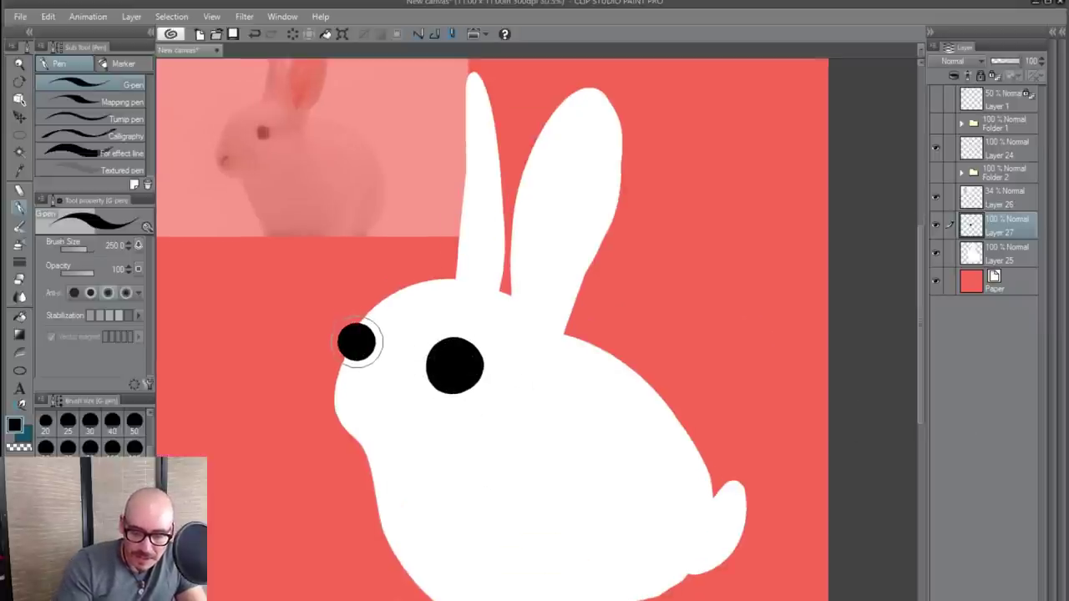
key("ctrl+z")
left_click(361, 345)
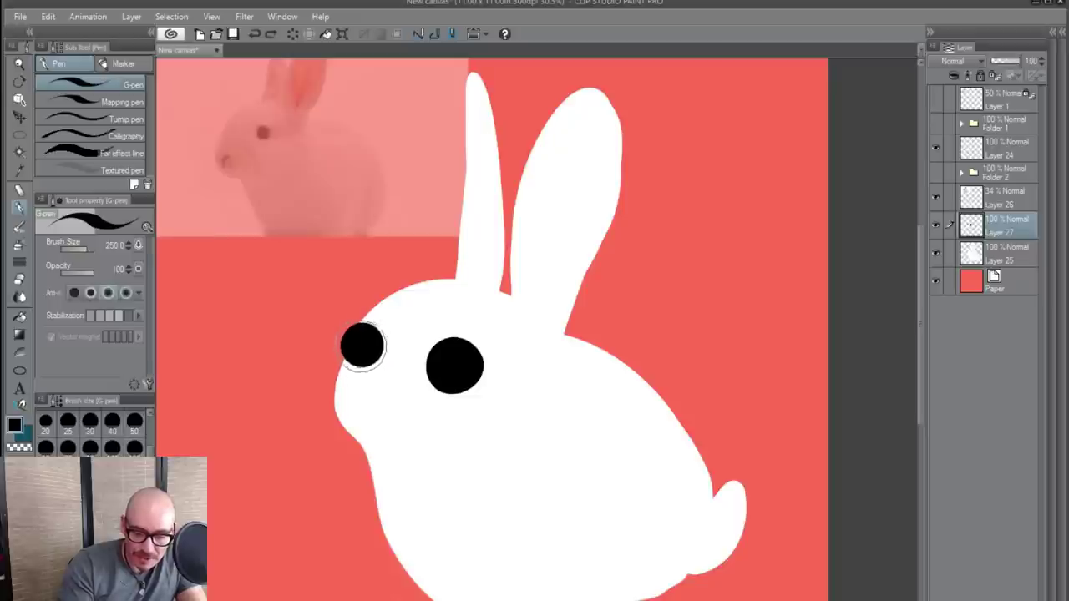
key("ctrl+z")
left_click(364, 341)
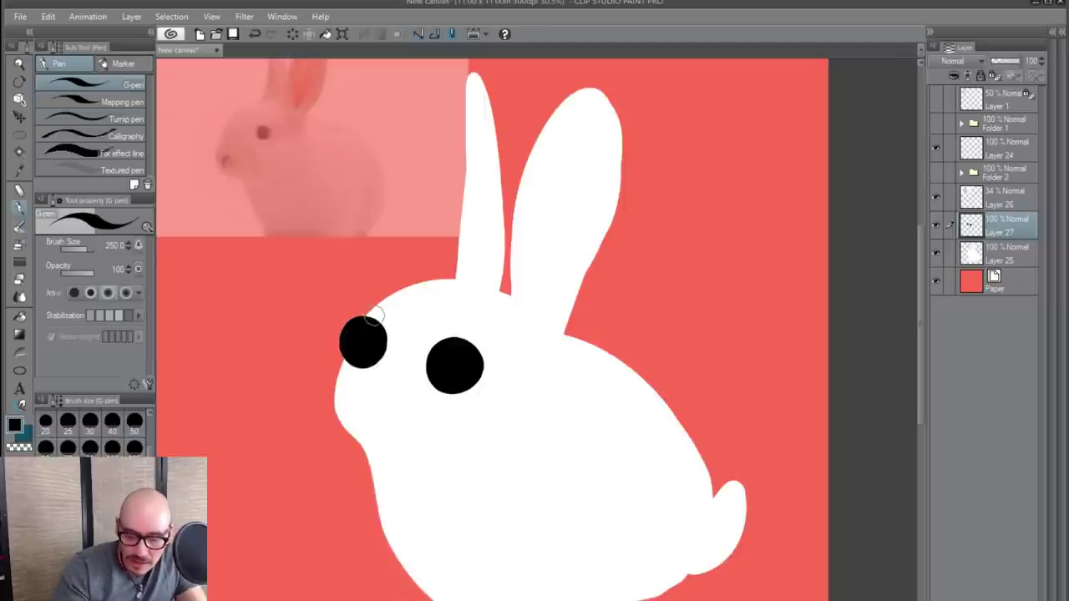
left_click_drag(370, 321, 359, 364)
mouse_move(369, 326)
left_mouse_down()
mouse_move(349, 373)
mouse_move(375, 314)
mouse_move(349, 373)
mouse_move(379, 309)
mouse_move(350, 357)
mouse_move(382, 309)
mouse_move(373, 367)
left_mouse_up()
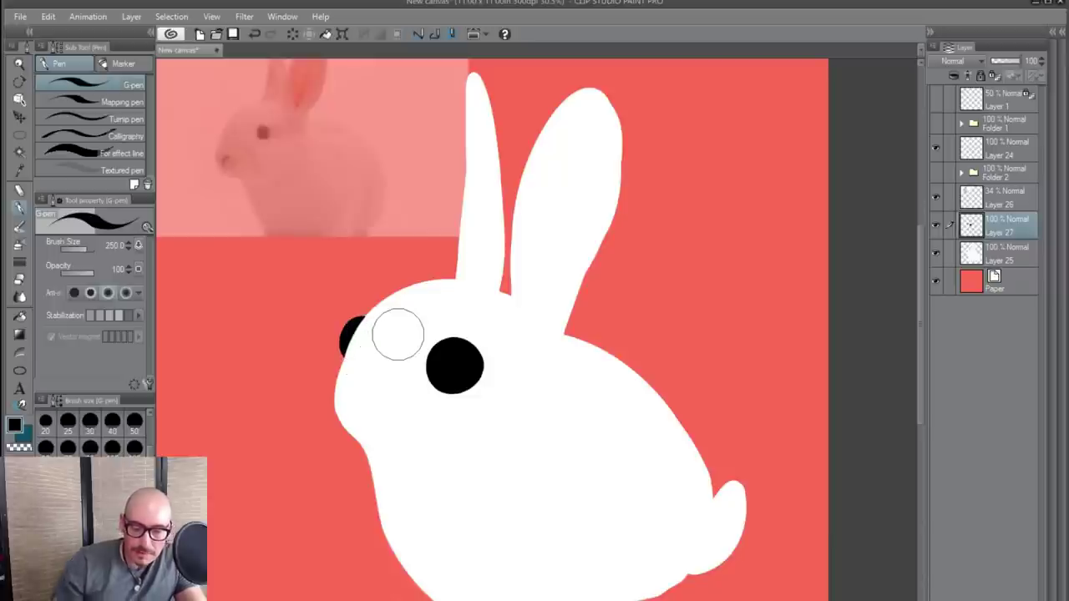
- Lock the transparent pixels of Layer 27, paint dark grey highlights on the eyes, and soften them with the Blur tool
scroll(399, 334, "down", 2)
scroll(523, 504, "up", 1)
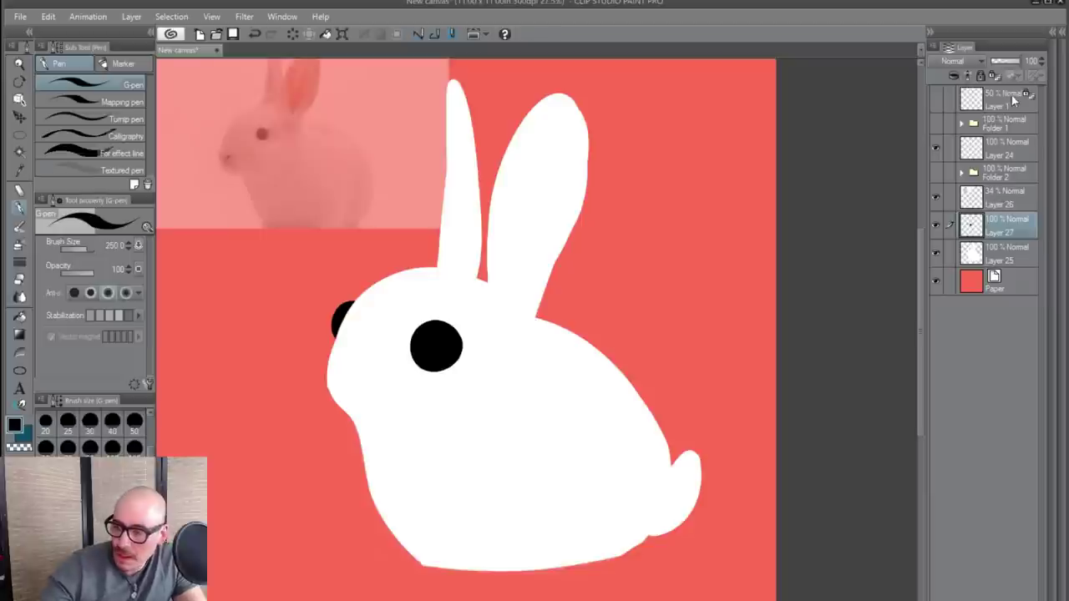
left_click(994, 76)
key("x")
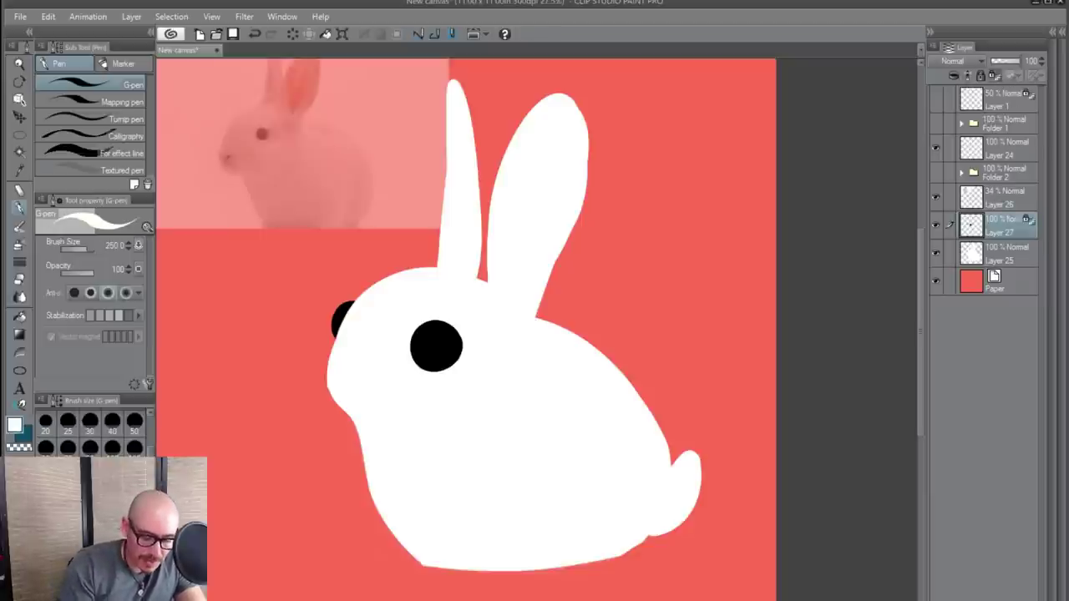
key("x")
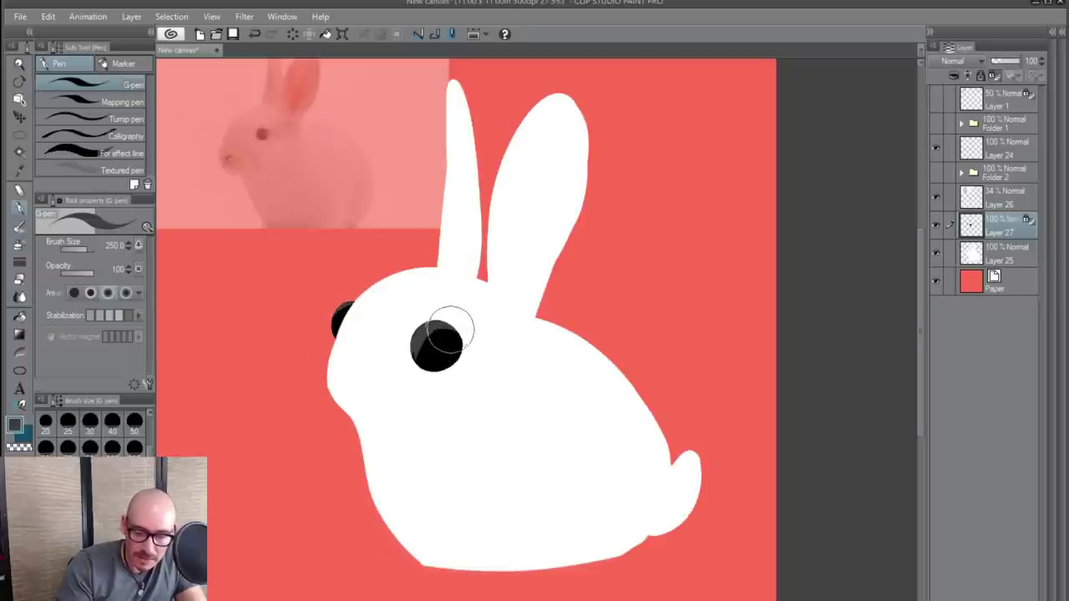
left_click(22, 298)
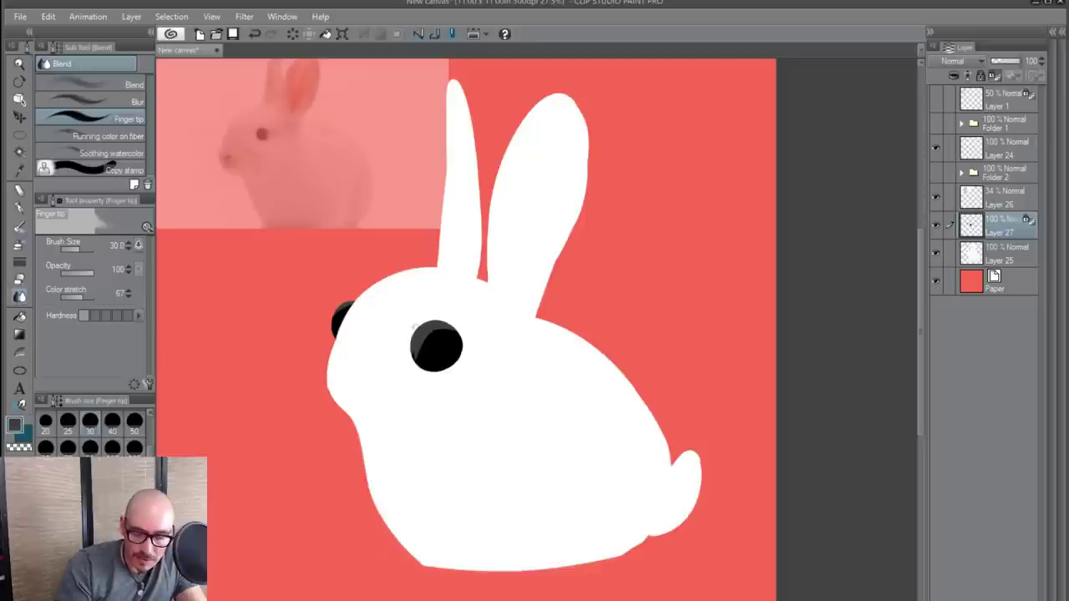
left_click(113, 100)
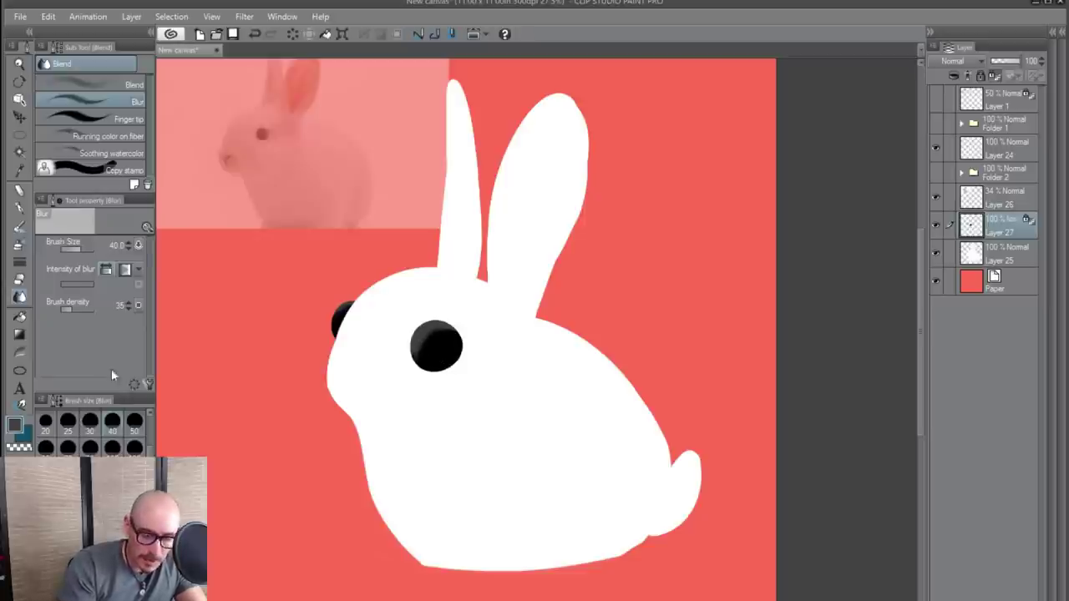
- Shade the near eye with the G-pen at 27 % opacity, darkening its centre in black with the brush at size 100
left_click(20, 209)
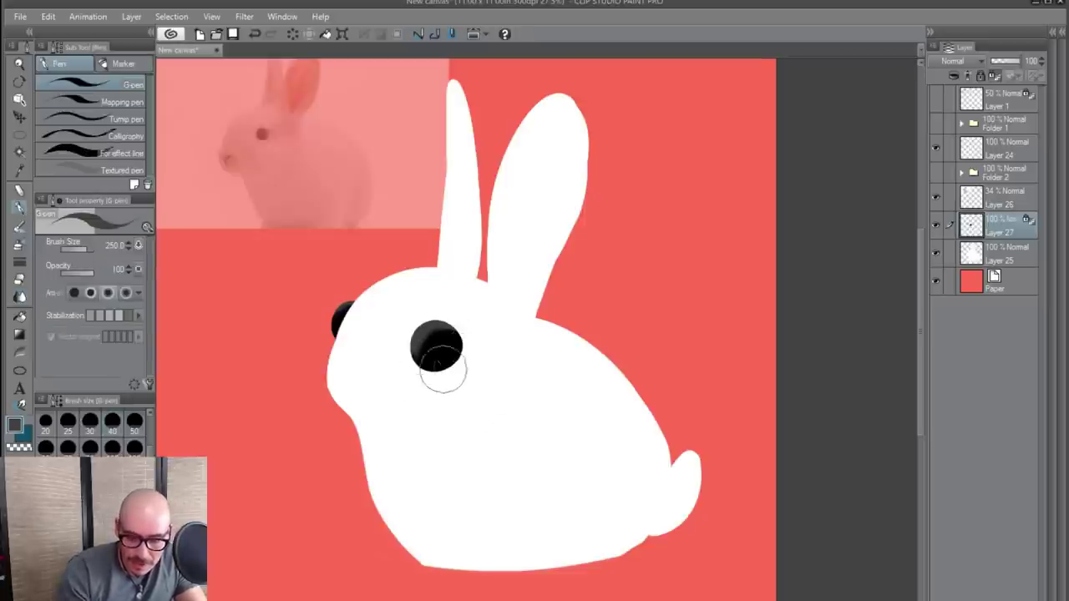
left_click(69, 274)
mouse_move(451, 364)
left_mouse_down()
mouse_move(465, 352)
mouse_move(453, 364)
left_mouse_up()
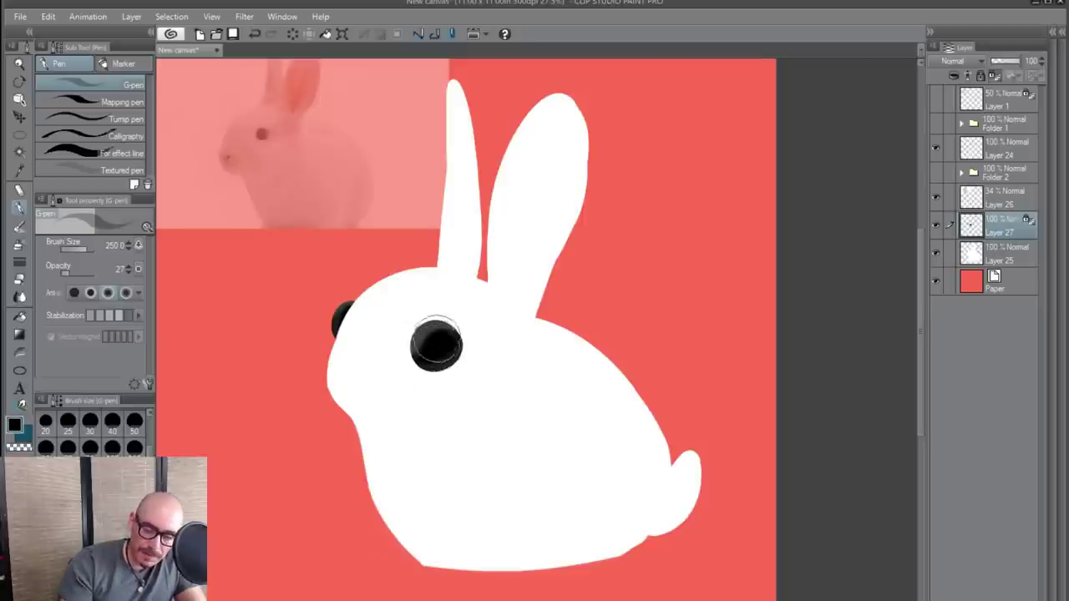
left_click(113, 448)
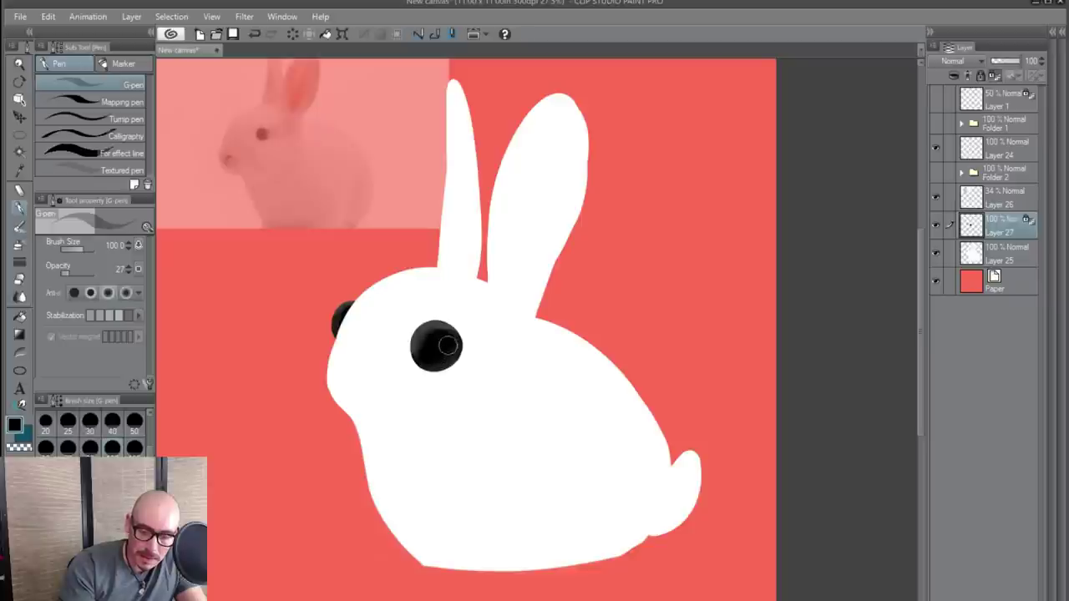
scroll(599, 444, "down", 2)
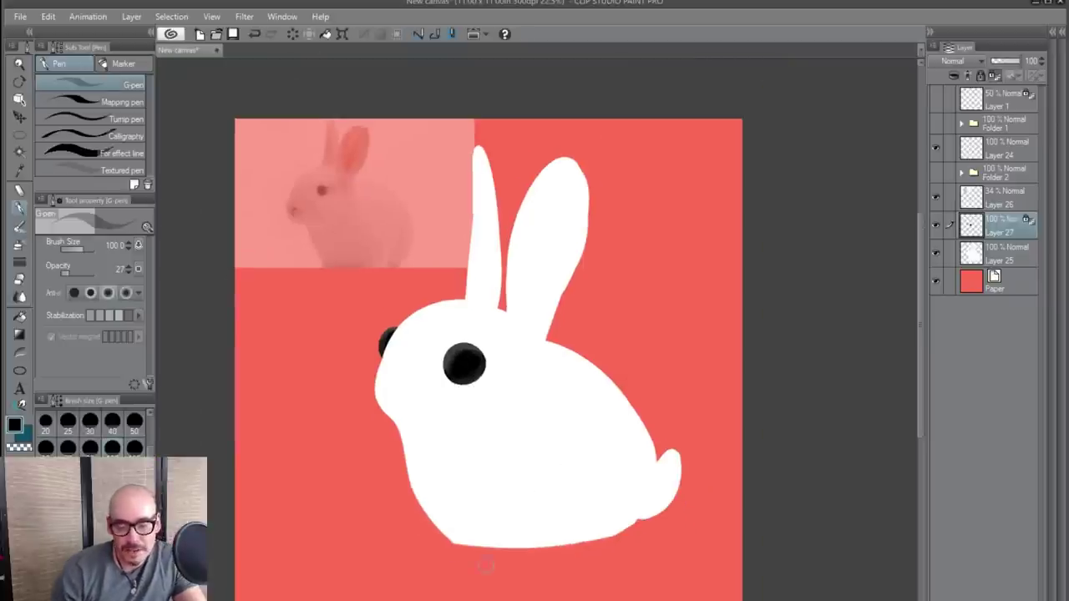
- Draw the nose and mouth lines on a new layer in the background's coral red, using the G-pen at size 15 and 100 % opacity
scroll(484, 568, "up", 1)
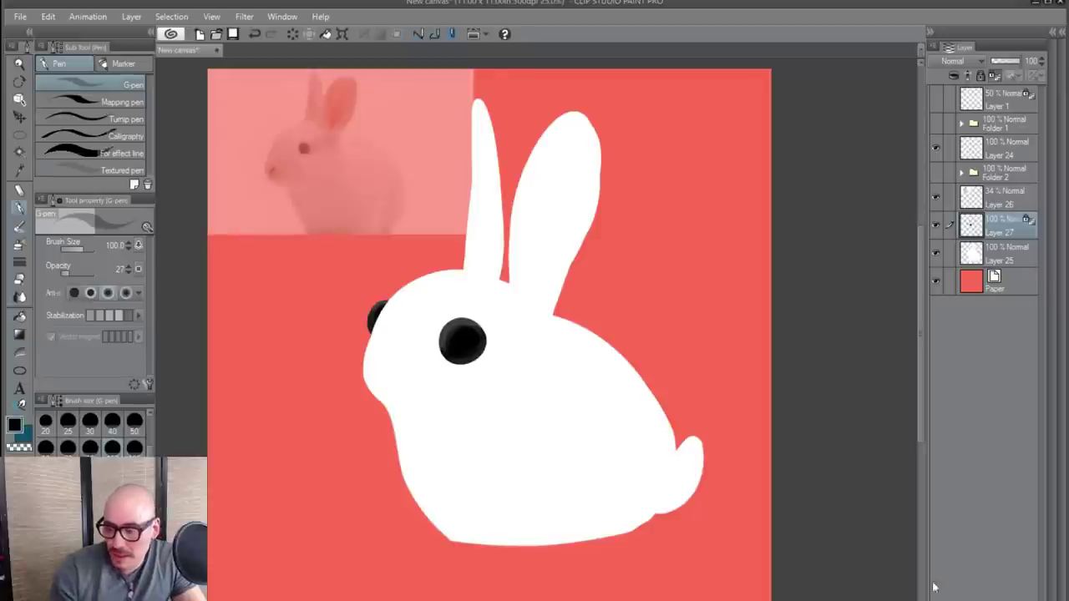
key("ctrl+shift+n")
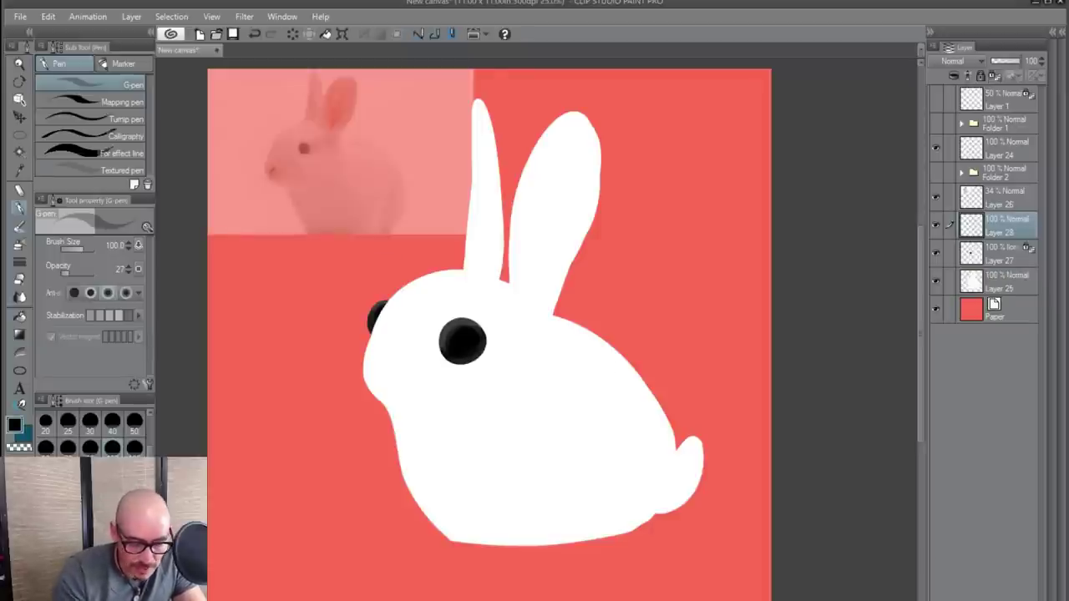
left_click(326, 451, "alt")
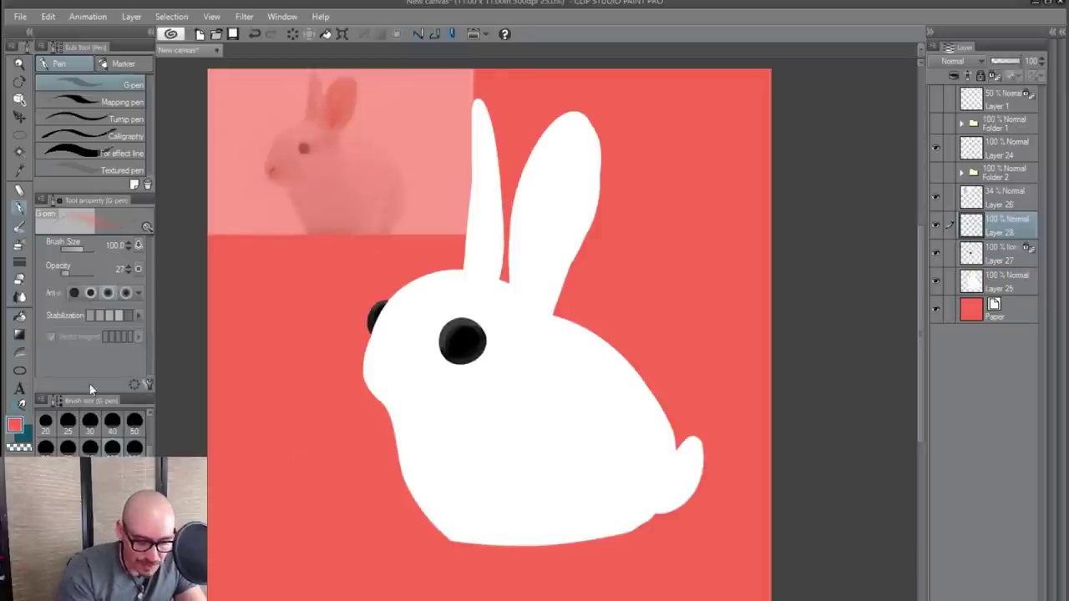
left_click(112, 424)
left_click_drag(82, 274, 151, 277)
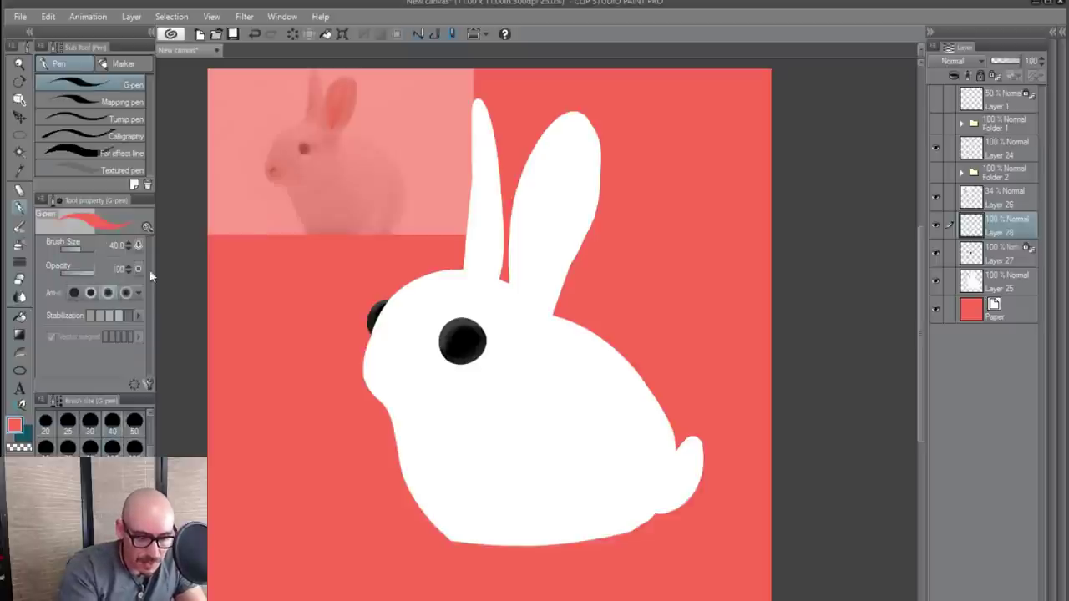
scroll(92, 430, "up", 3)
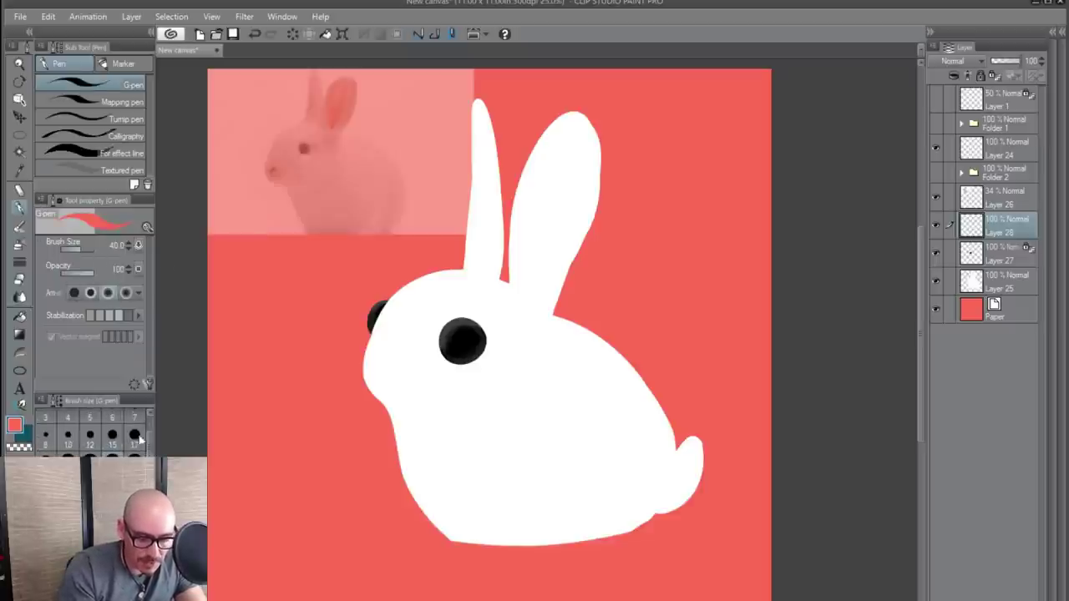
left_click(114, 435)
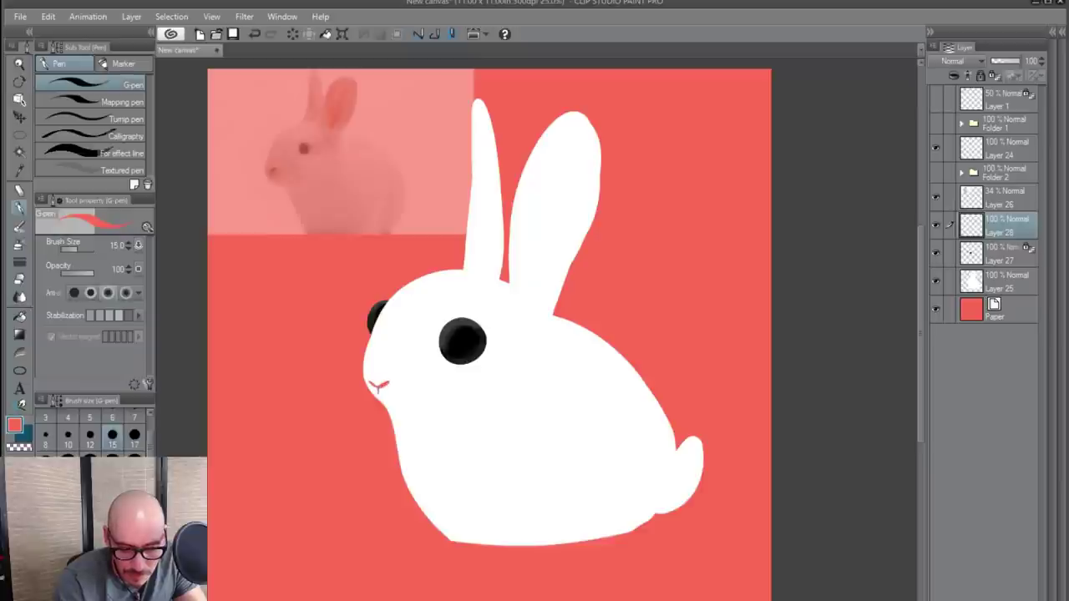
left_click_drag(377, 388, 378, 391)
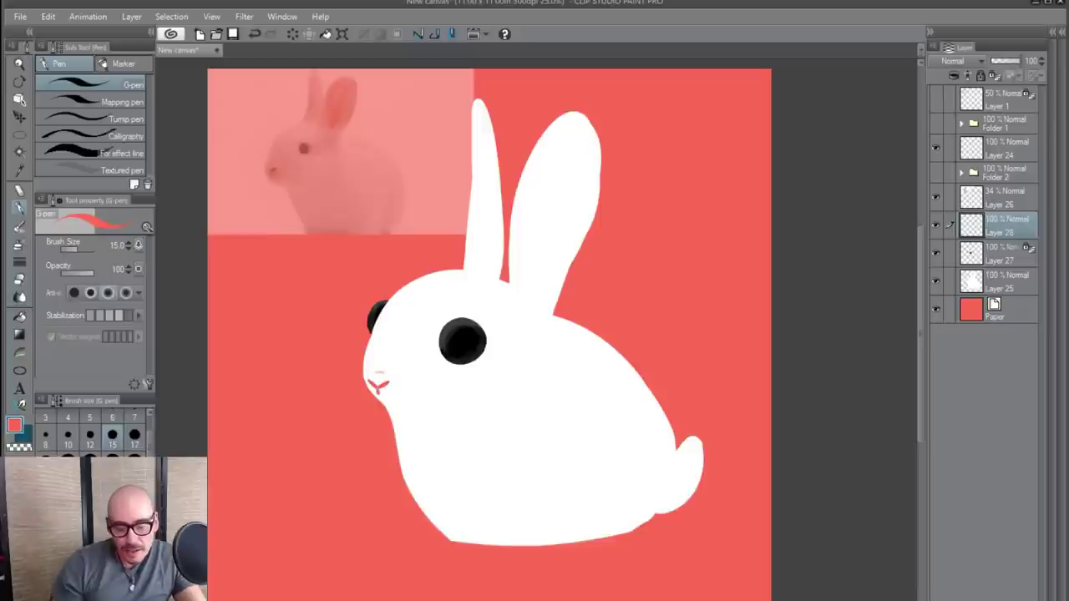
- Lock Layer 25's transparent pixels and shade the neck fold in light pink with the Running color edge watercolor brush at size 50
left_click(1006, 286)
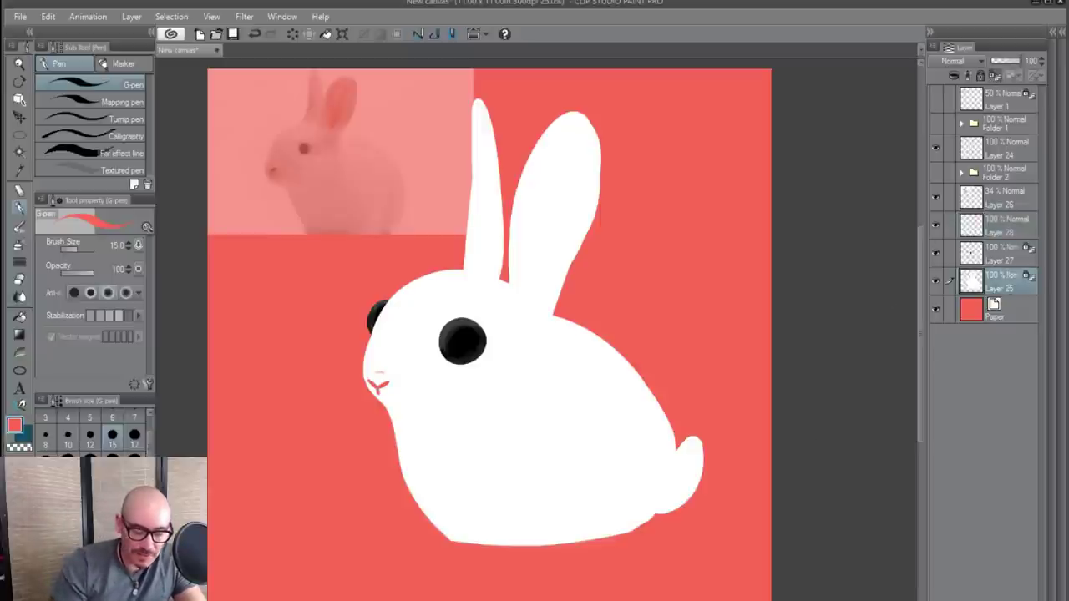
key("x")
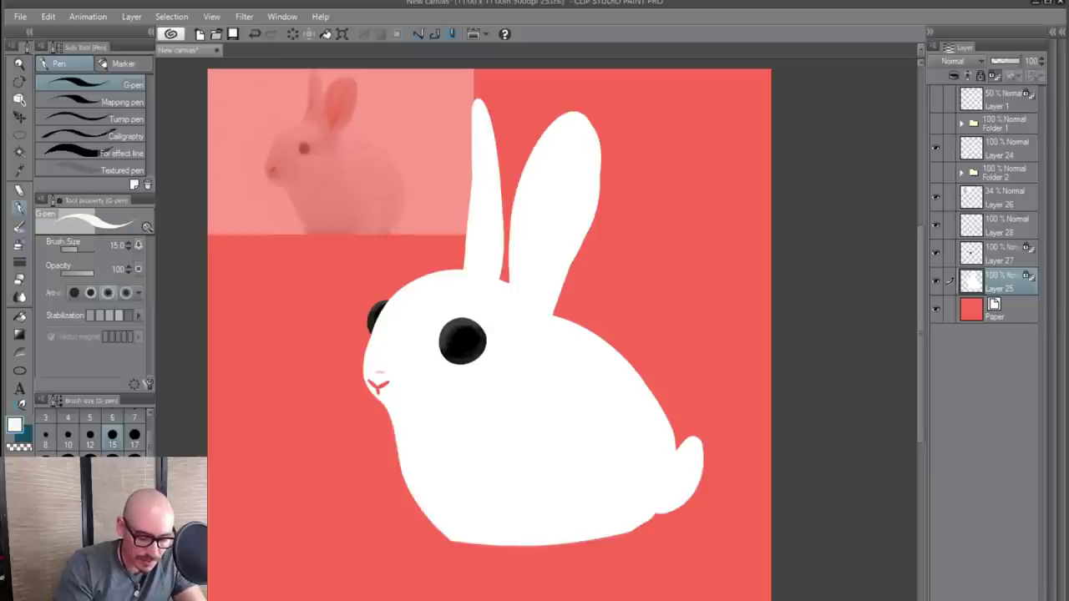
left_click_drag(73, 511, 81, 513)
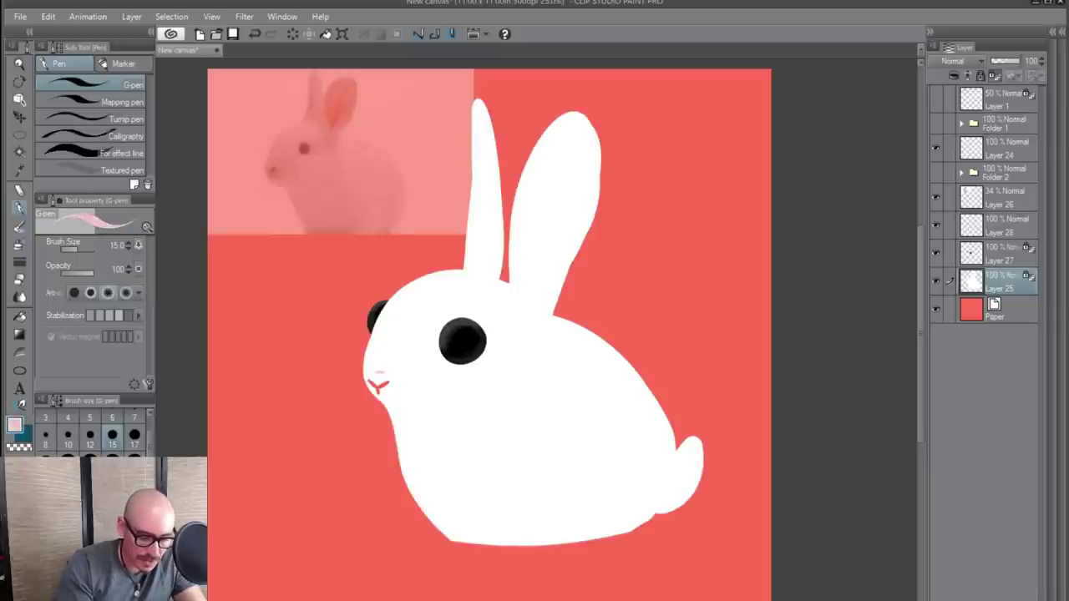
left_click(20, 226)
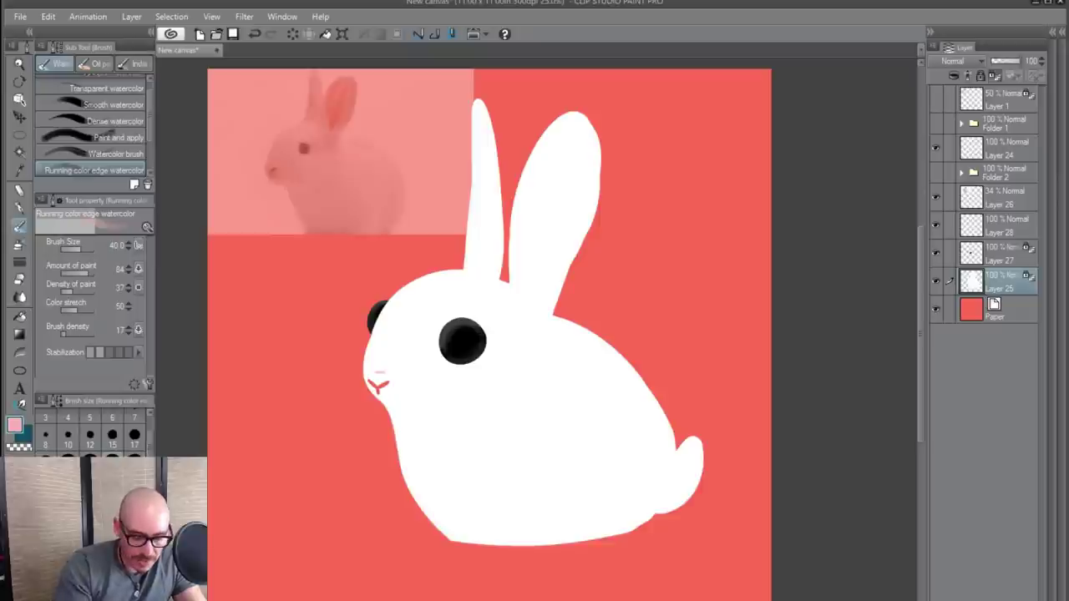
left_click_drag(563, 346, 485, 431)
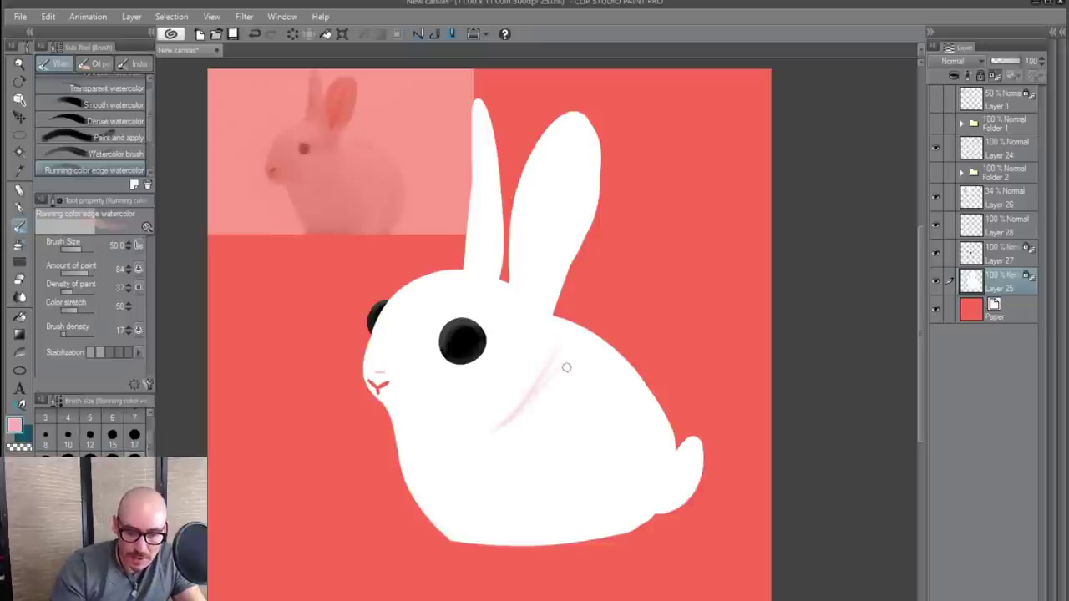
mouse_move(549, 299)
left_mouse_down()
mouse_move(550, 361)
mouse_move(543, 349)
mouse_move(559, 326)
mouse_move(560, 362)
mouse_move(533, 419)
mouse_move(472, 444)
left_mouse_up()
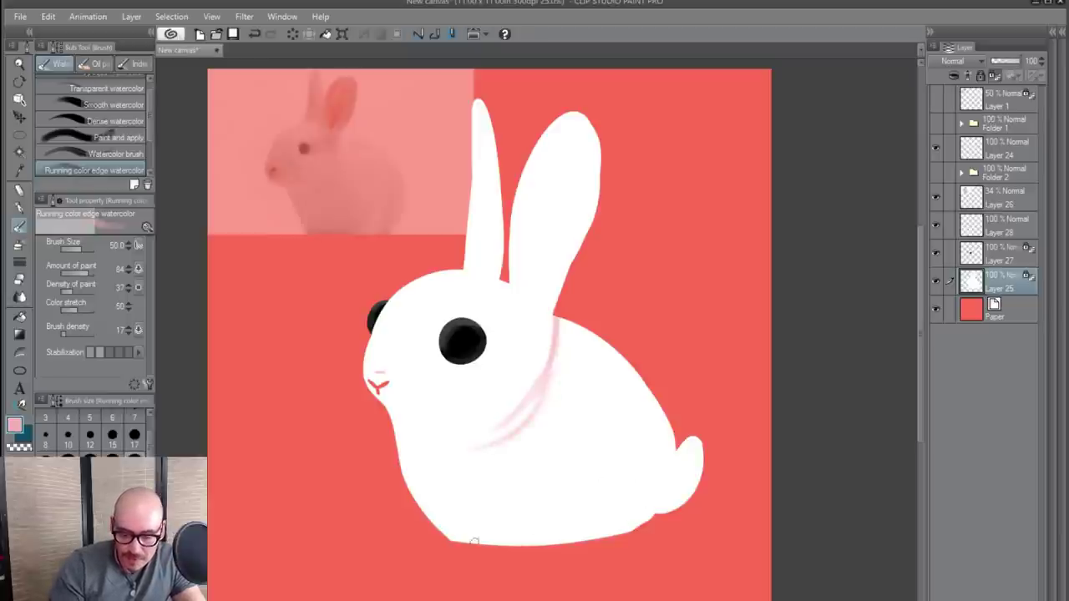
- Shade the belly's lower edge, the hind leg crease and the base of the tail in the same pink
left_click_drag(480, 540, 506, 544)
left_click_drag(436, 515, 536, 541)
mouse_move(468, 535)
left_mouse_down()
mouse_move(592, 538)
mouse_move(518, 544)
mouse_move(560, 543)
mouse_move(590, 516)
left_mouse_up()
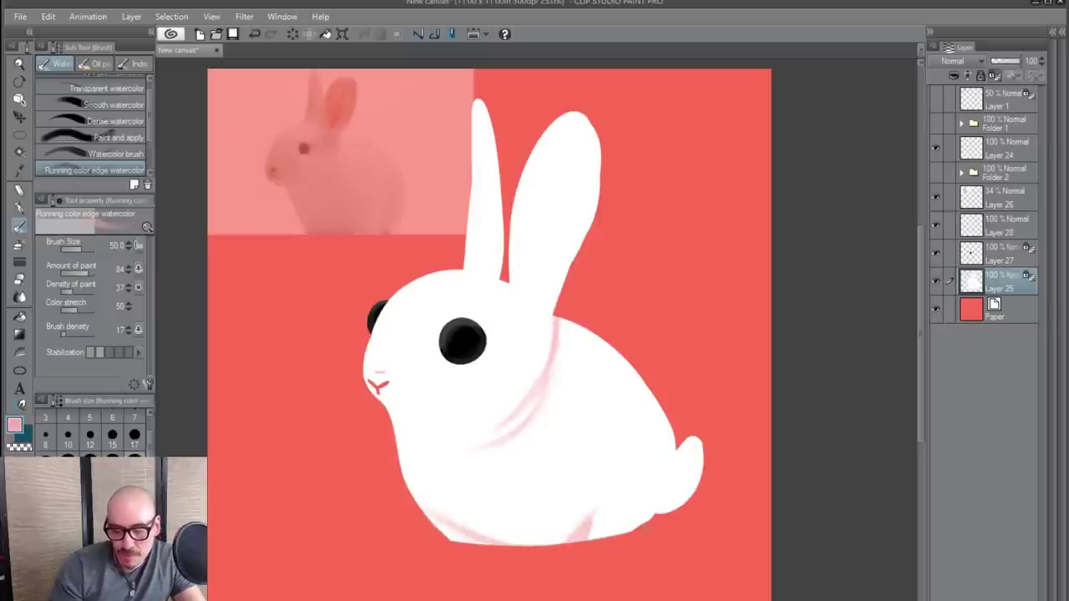
mouse_move(664, 507)
left_mouse_down()
mouse_move(676, 443)
mouse_move(664, 505)
left_mouse_up()
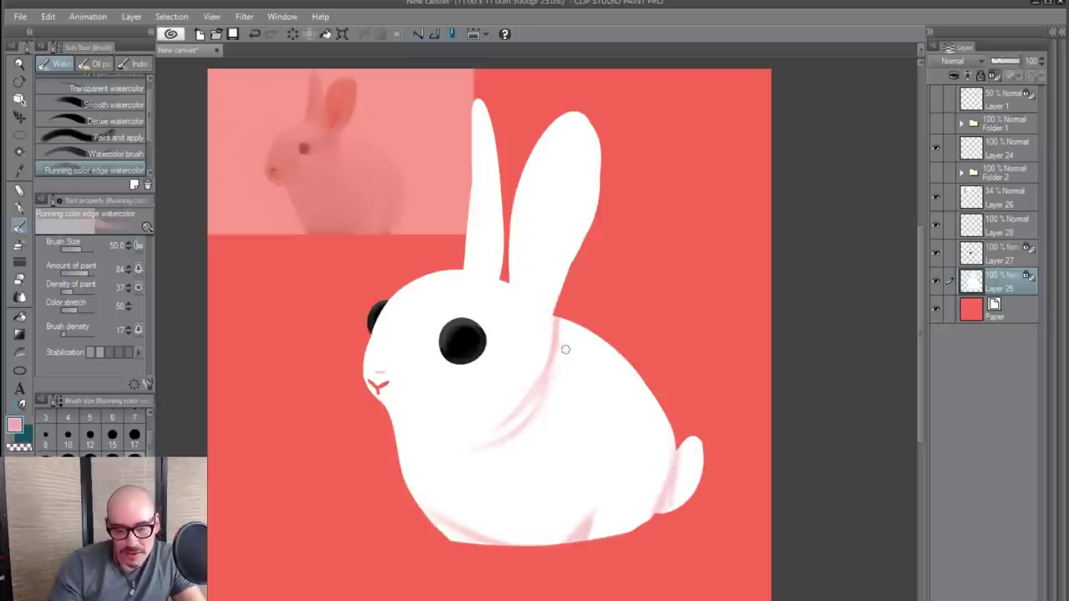
- Fill the near ear's inner area with streaky pink and shade the front edge of the far ear
mouse_move(539, 167)
left_mouse_down()
mouse_move(536, 308)
mouse_move(598, 151)
mouse_move(569, 241)
mouse_move(597, 181)
left_mouse_up()
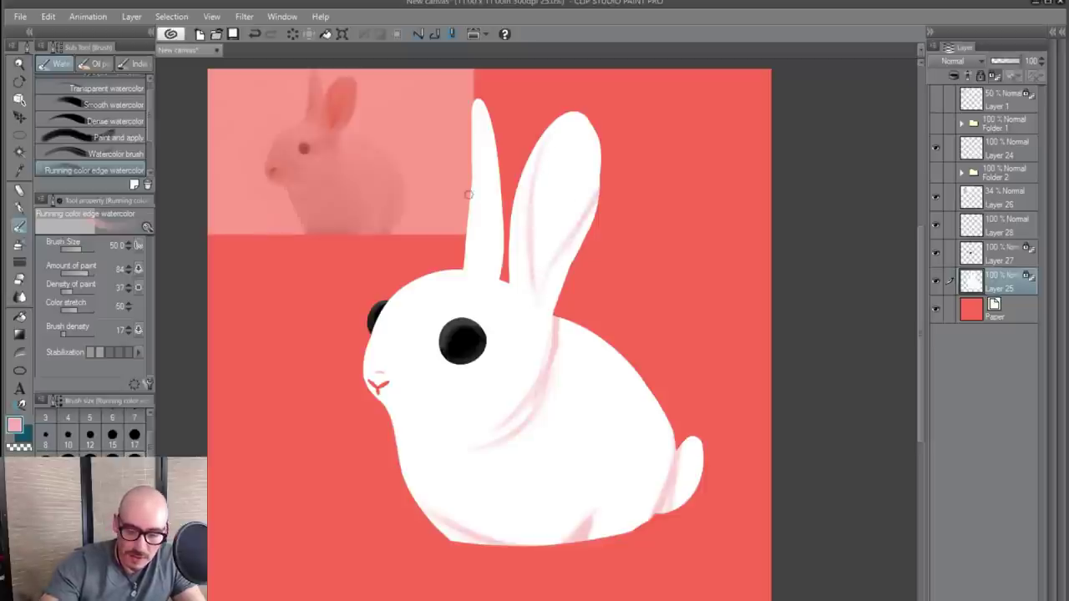
mouse_move(476, 147)
left_mouse_down()
mouse_move(469, 263)
mouse_move(482, 196)
left_mouse_up()
key("ctrl+z")
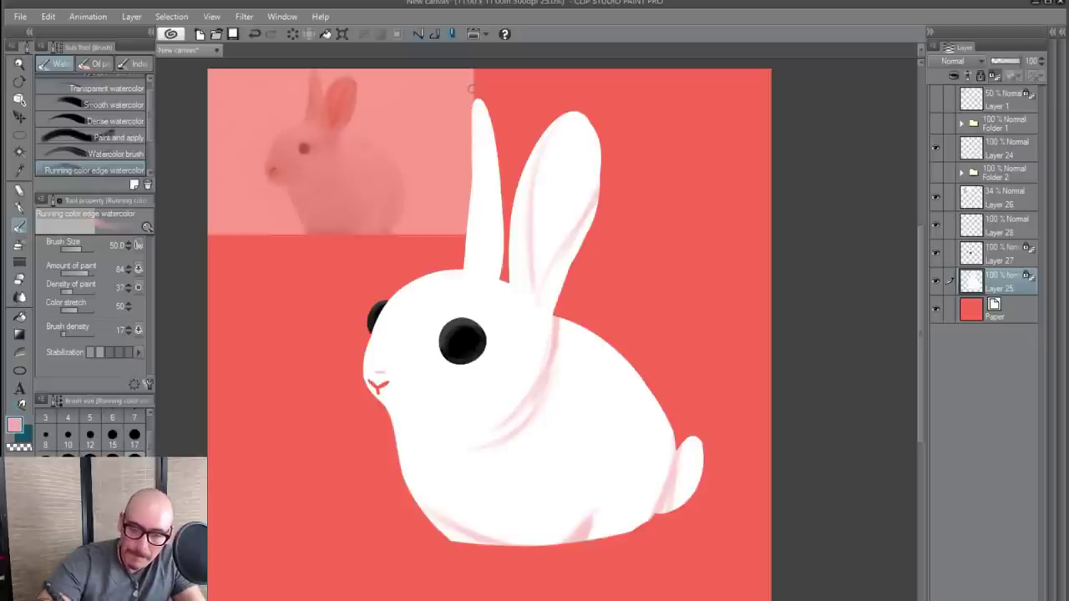
mouse_move(476, 112)
left_mouse_down()
mouse_move(470, 255)
mouse_move(474, 121)
mouse_move(470, 227)
left_mouse_up()
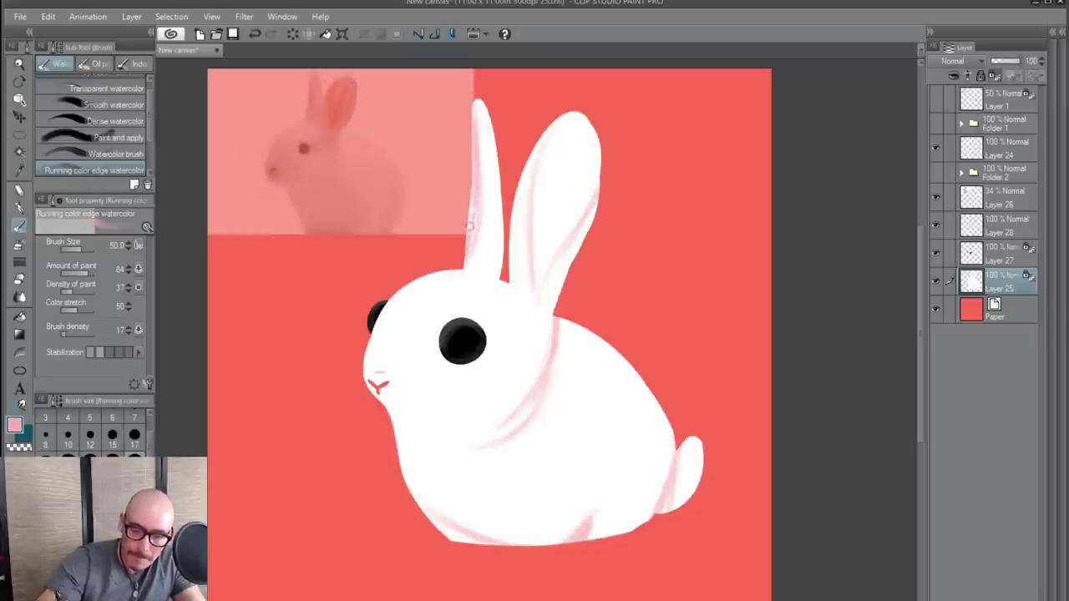
left_click_drag(474, 175, 472, 227)
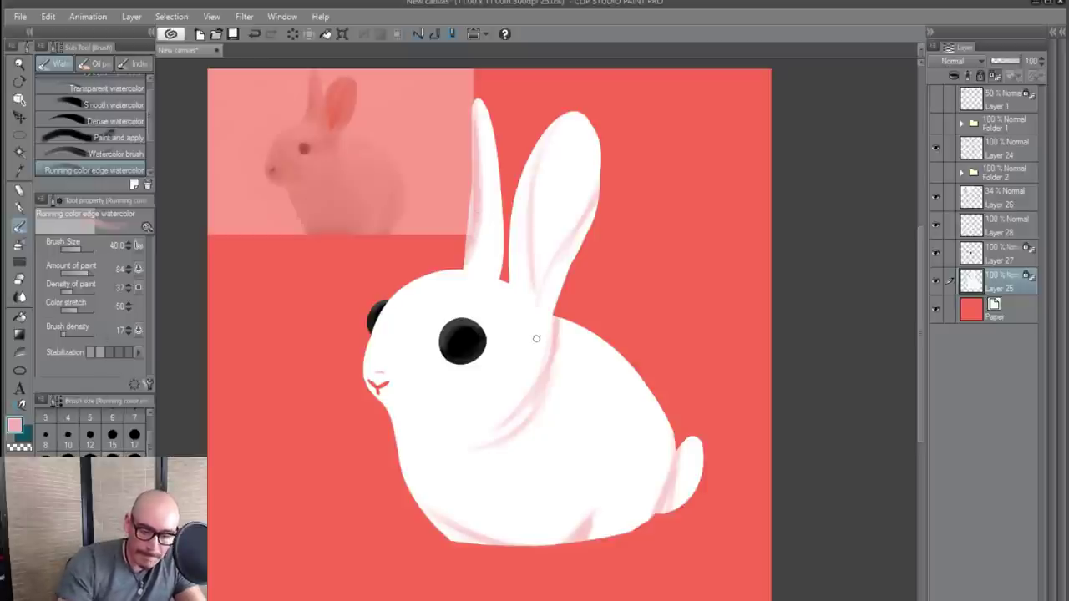
mouse_move(543, 161)
left_mouse_down()
mouse_move(537, 203)
mouse_move(557, 123)
mouse_move(544, 150)
mouse_move(551, 226)
mouse_move(575, 148)
mouse_move(577, 186)
mouse_move(540, 287)
mouse_move(527, 250)
mouse_move(589, 170)
mouse_move(563, 242)
mouse_move(577, 189)
mouse_move(557, 134)
left_mouse_up()
- Broaden the pink shading on the neck, belly, hind leg and tail with the brush at size 120, and tint the nose
key("bracketright")
key("bracketright")
key("bracketright")
key("bracketright")
key("bracketright")
key("bracketright")
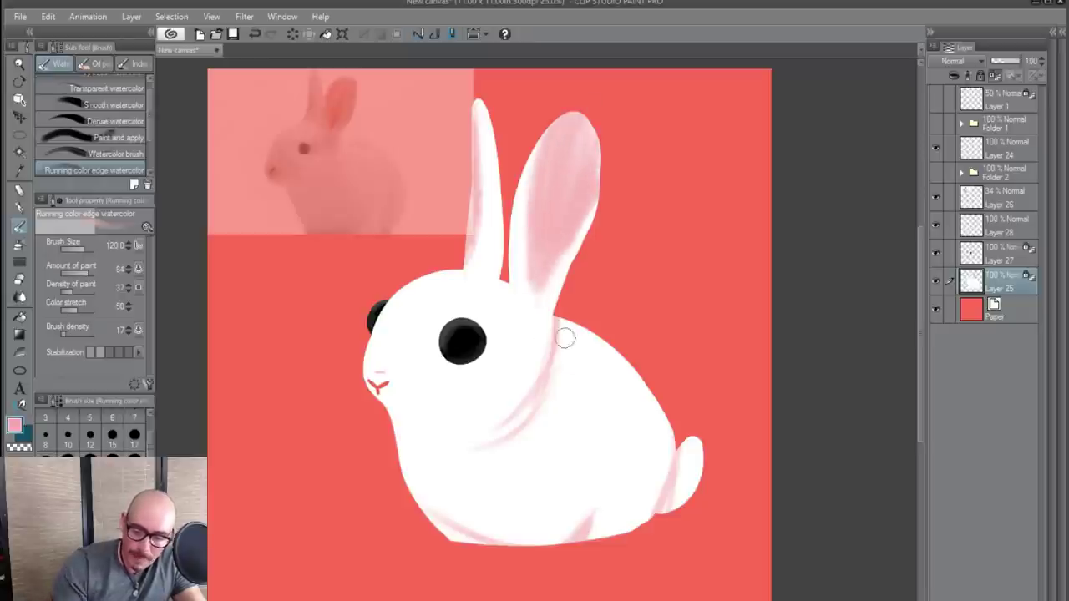
mouse_move(564, 338)
left_mouse_down()
mouse_move(513, 437)
mouse_move(514, 415)
mouse_move(492, 448)
mouse_move(462, 461)
mouse_move(462, 440)
mouse_move(443, 433)
mouse_move(552, 375)
mouse_move(521, 407)
left_mouse_up()
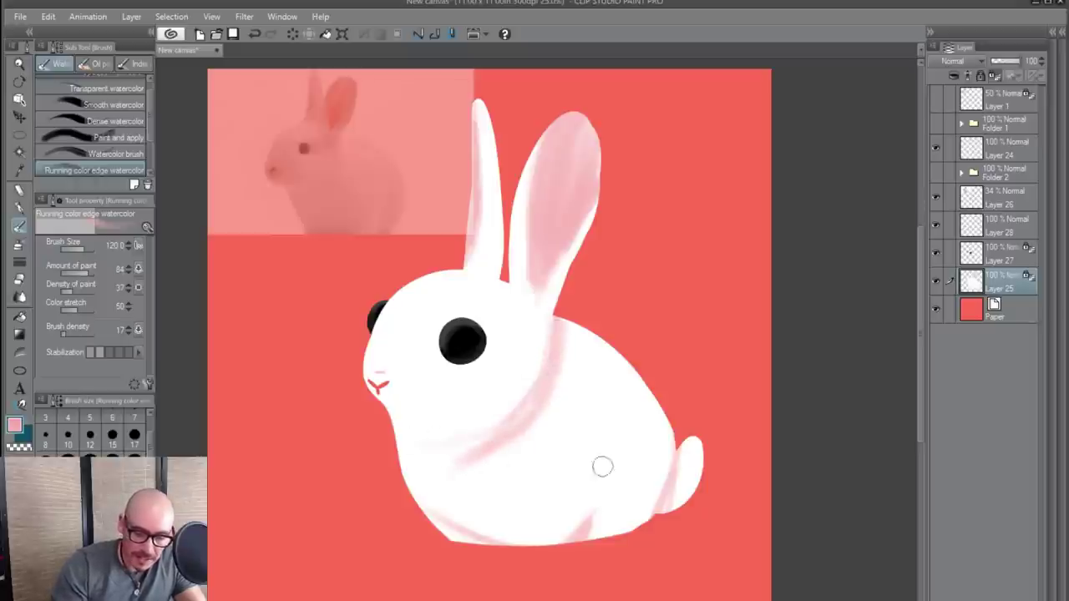
left_click_drag(595, 509, 599, 501)
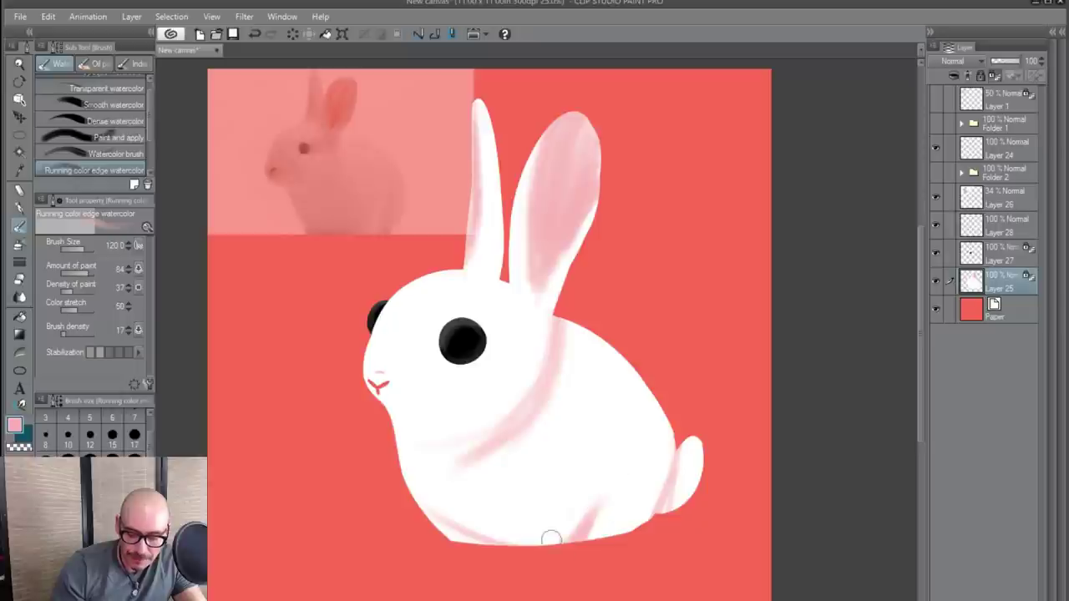
mouse_move(409, 481)
left_mouse_down()
mouse_move(584, 530)
mouse_move(511, 538)
mouse_move(519, 544)
mouse_move(559, 540)
mouse_move(677, 486)
mouse_move(674, 515)
mouse_move(697, 483)
left_mouse_up()
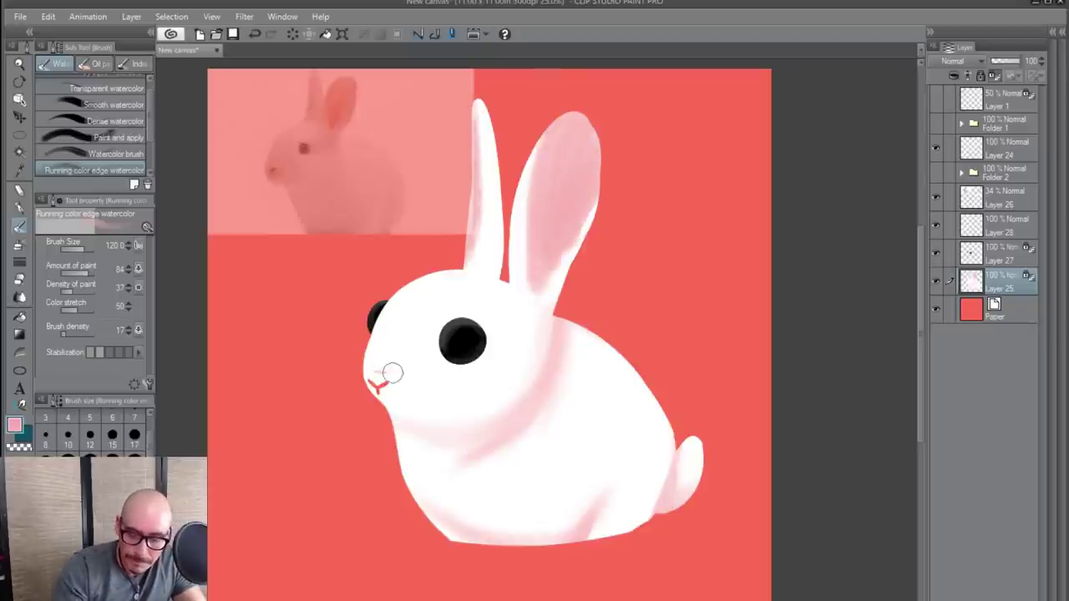
left_click_drag(389, 372, 380, 363)
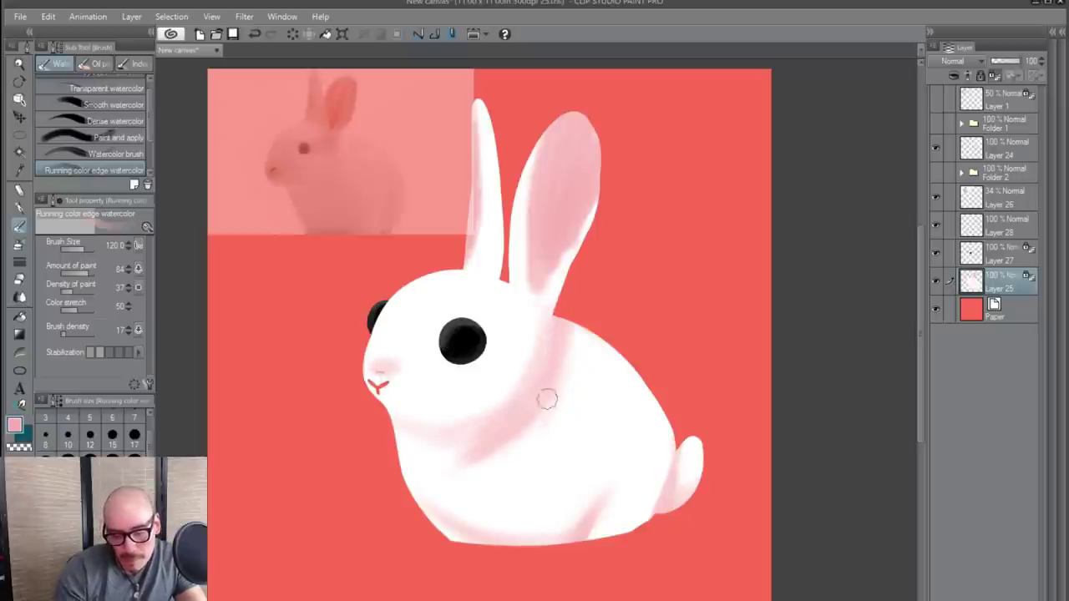
- Soften the neck and body shading with white, and tint the base of the far ear pink
left_click(563, 438, "alt")
left_click_drag(567, 384, 576, 304)
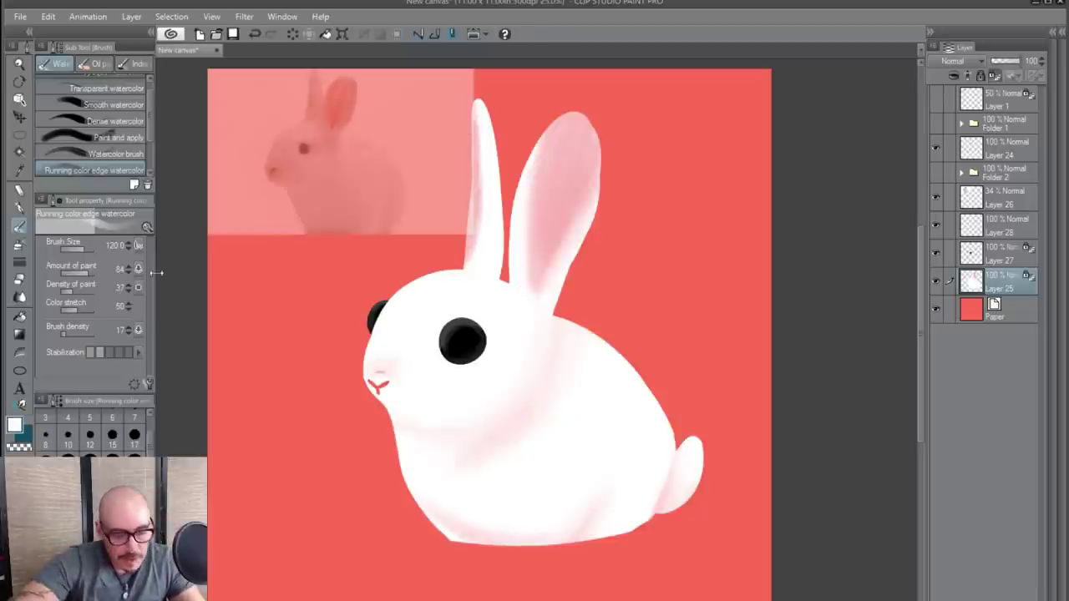
left_click(551, 208, "alt")
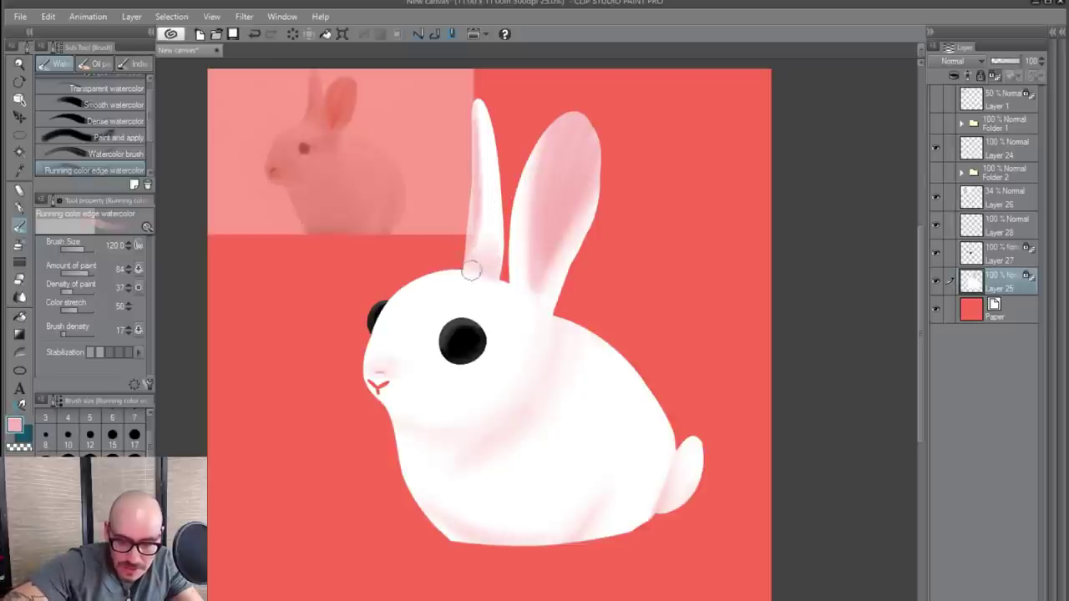
mouse_move(483, 258)
left_mouse_down()
mouse_move(494, 236)
mouse_move(475, 254)
left_mouse_up()
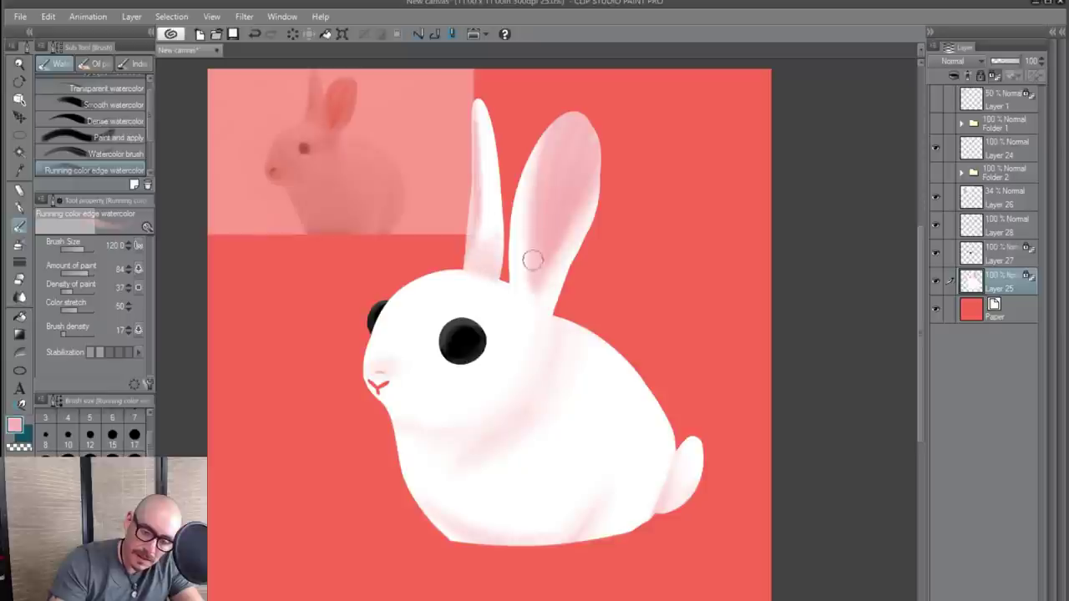
left_click(475, 299, "alt")
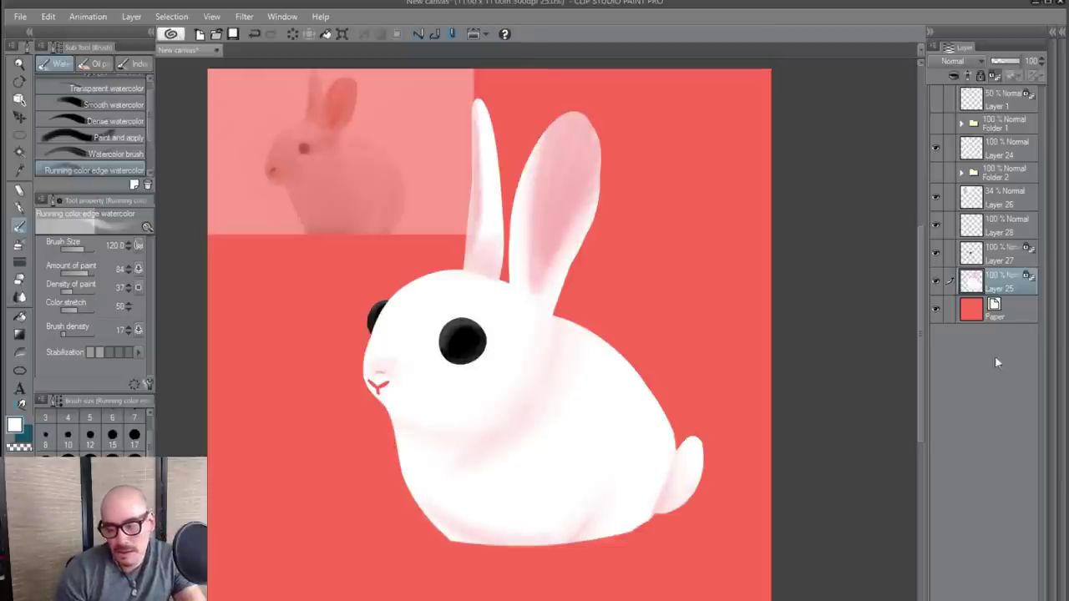
- Add a layer directly above the Paper layer and paint a soft ground shadow under the rabbit in the eye's black
left_click(1016, 321)
key("ctrl+shift+n")
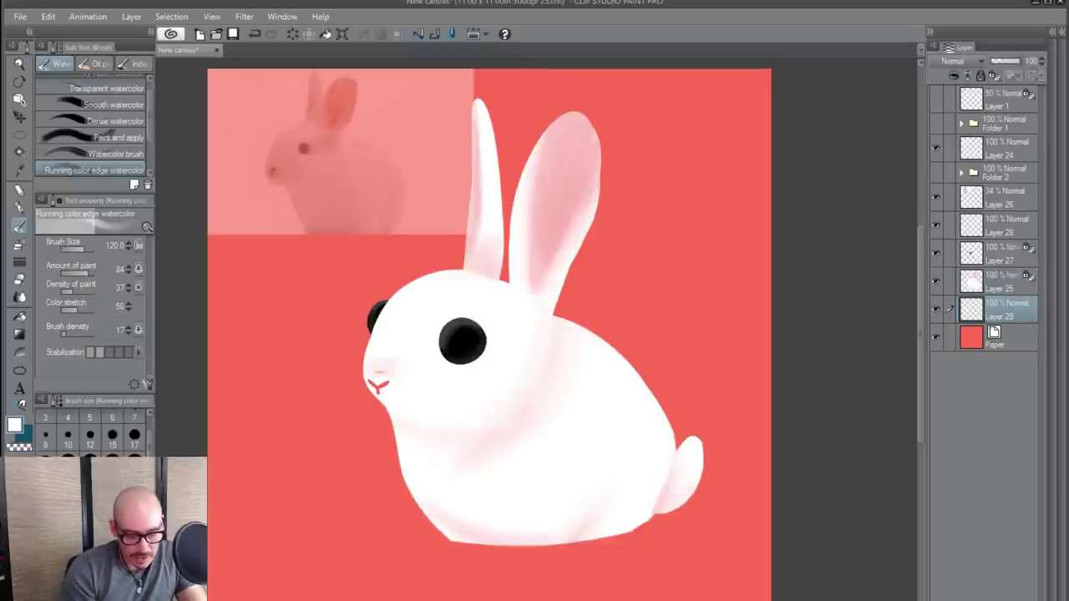
left_click(463, 342, "alt")
left_click(462, 342, "alt")
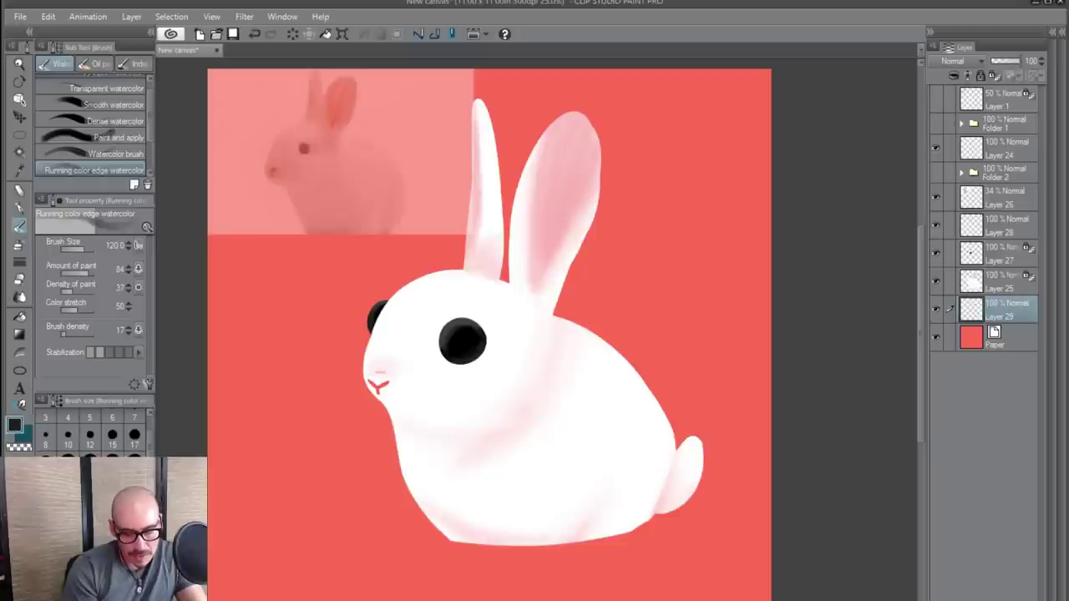
mouse_move(513, 530)
left_mouse_down()
mouse_move(487, 541)
mouse_move(443, 528)
mouse_move(693, 533)
mouse_move(582, 532)
mouse_move(608, 527)
mouse_move(666, 527)
mouse_move(472, 542)
mouse_move(659, 537)
mouse_move(326, 545)
mouse_move(690, 532)
mouse_move(534, 541)
mouse_move(660, 537)
mouse_move(585, 530)
mouse_move(634, 523)
left_mouse_up()
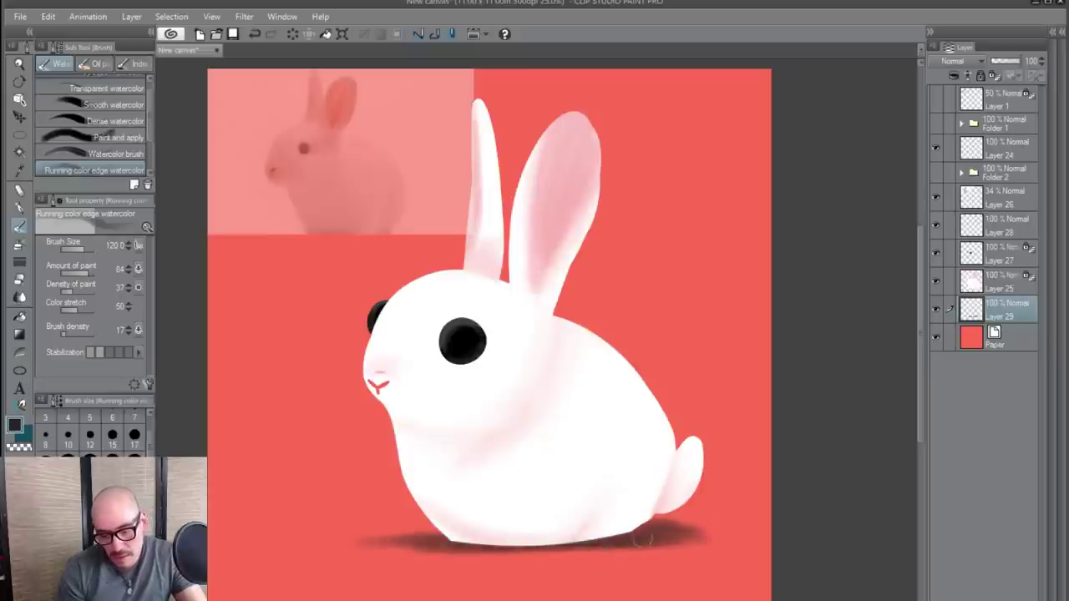
- Duplicate Layer 25 and cover the whole rabbit on the copy in pinkish red with the G-pen at size 800
left_click(1002, 282)
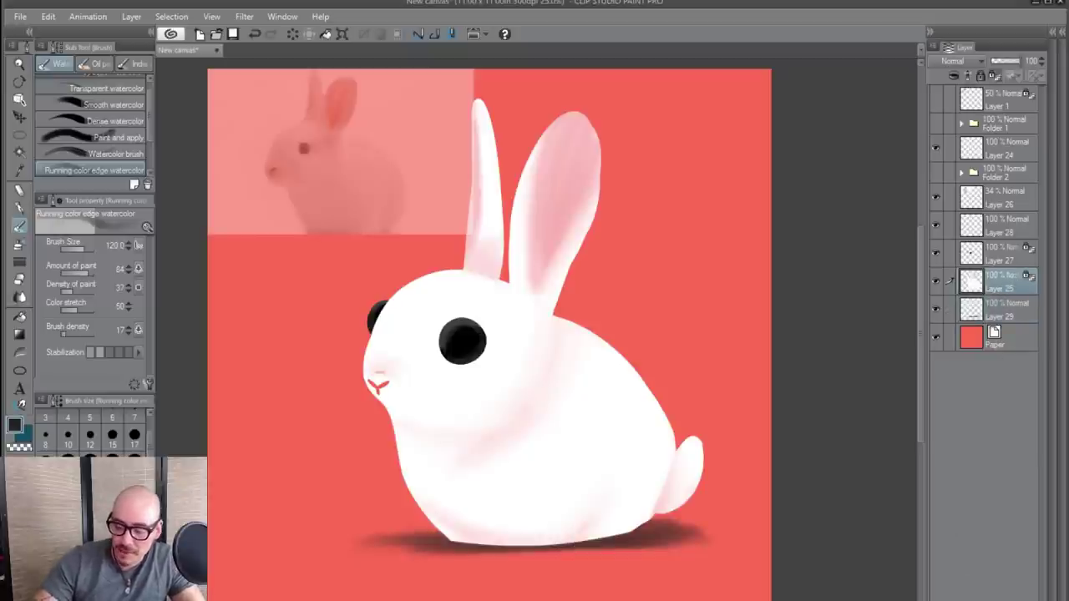
left_click(1002, 309, "ctrl")
left_click_drag(1002, 282, 976, 598)
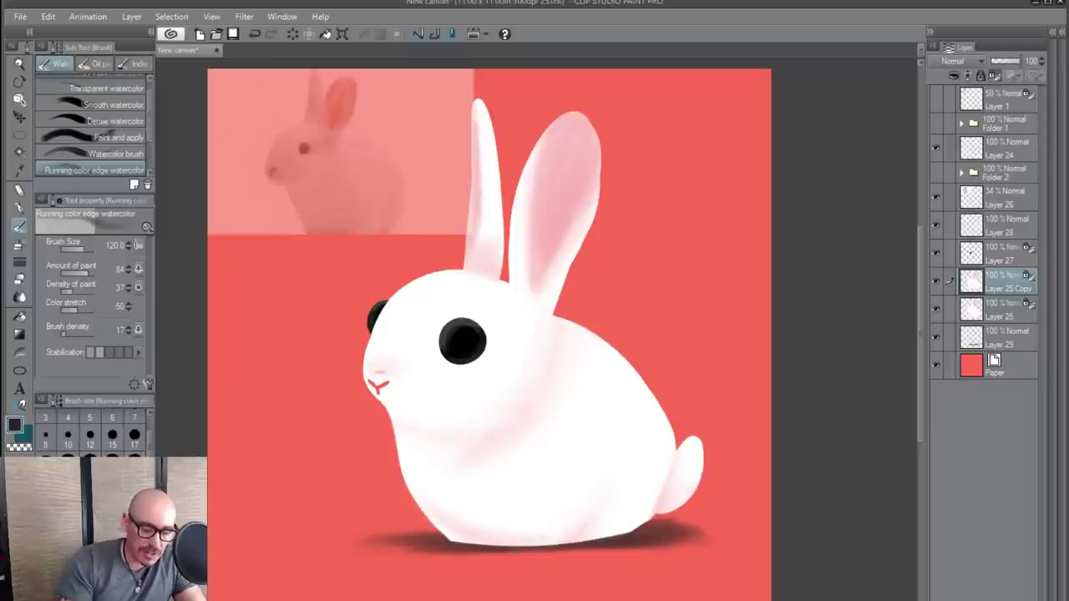
left_click(96, 530)
left_click(102, 528)
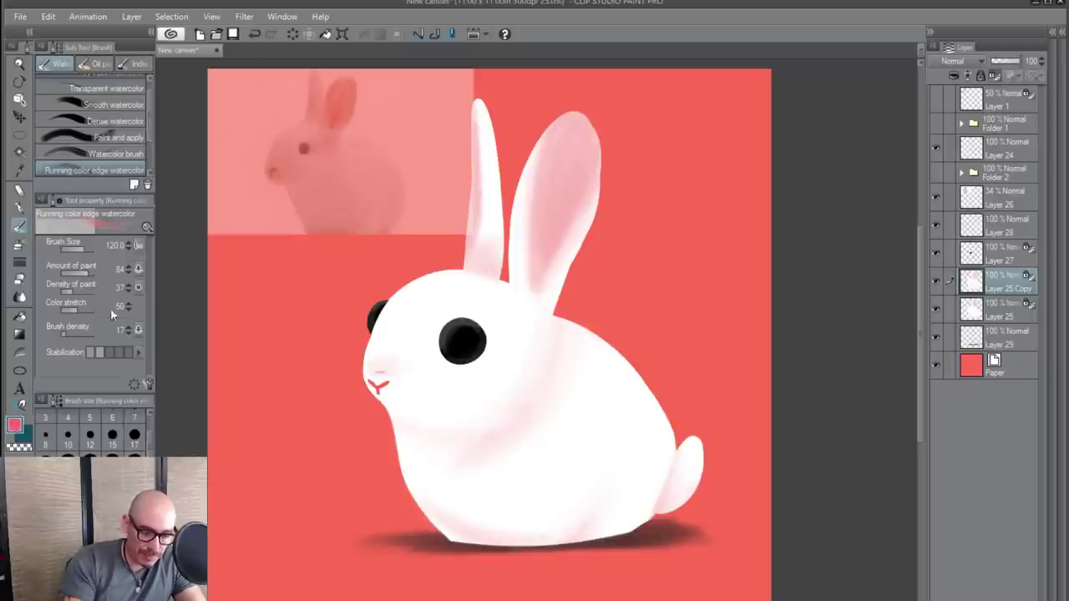
left_click(20, 207)
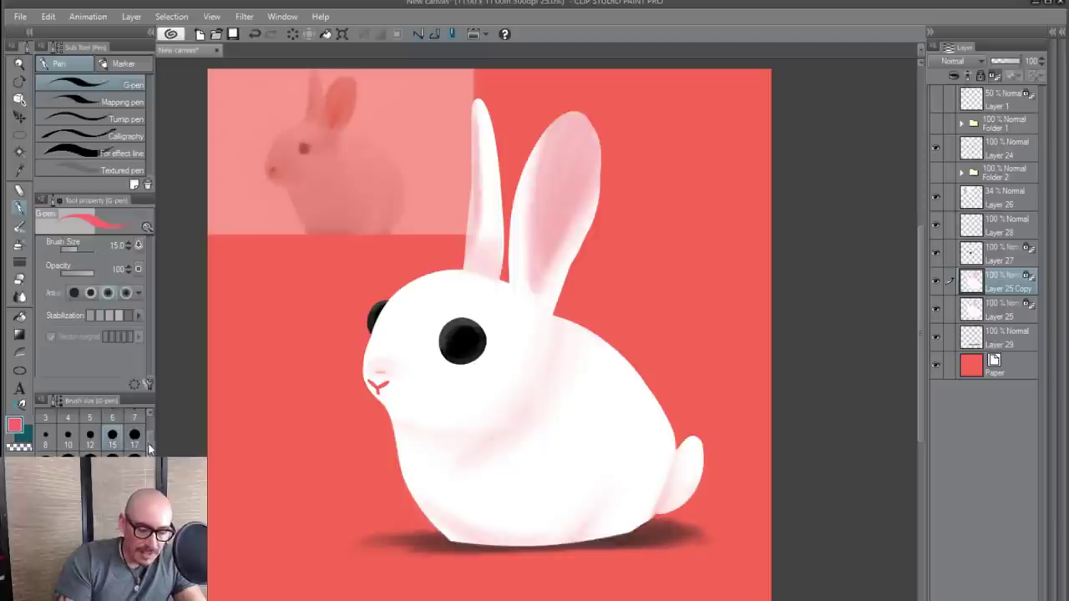
left_click_drag(150, 449, 150, 483)
left_click(135, 474)
mouse_move(558, 271)
left_mouse_down()
mouse_move(488, 435)
mouse_move(538, 159)
mouse_move(565, 102)
left_mouse_up()
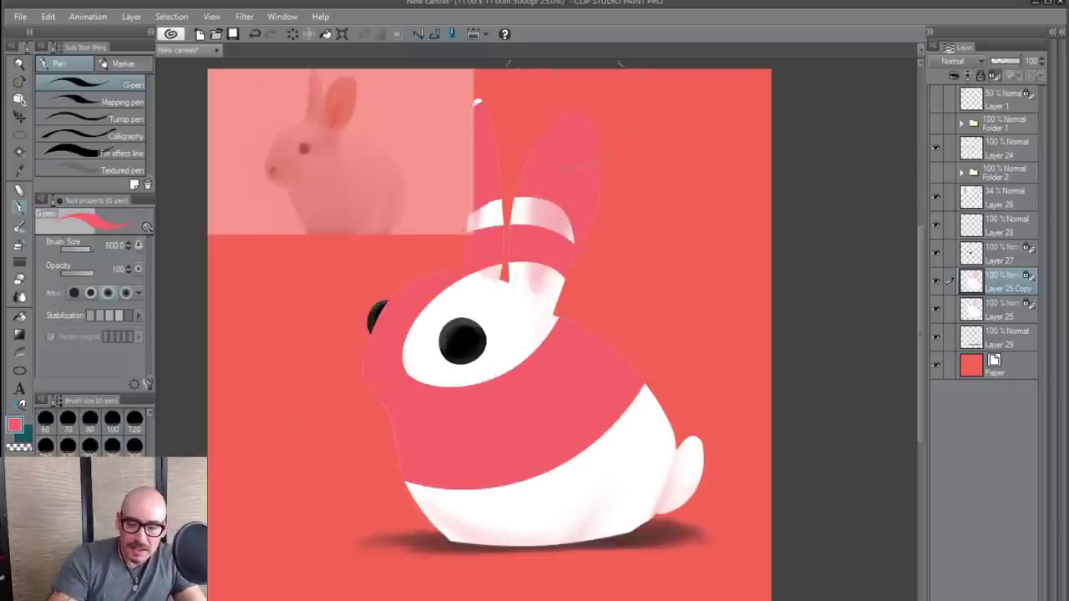
mouse_move(501, 209)
left_mouse_down()
mouse_move(434, 351)
mouse_move(501, 334)
mouse_move(467, 417)
mouse_move(476, 485)
mouse_move(668, 501)
left_mouse_up()
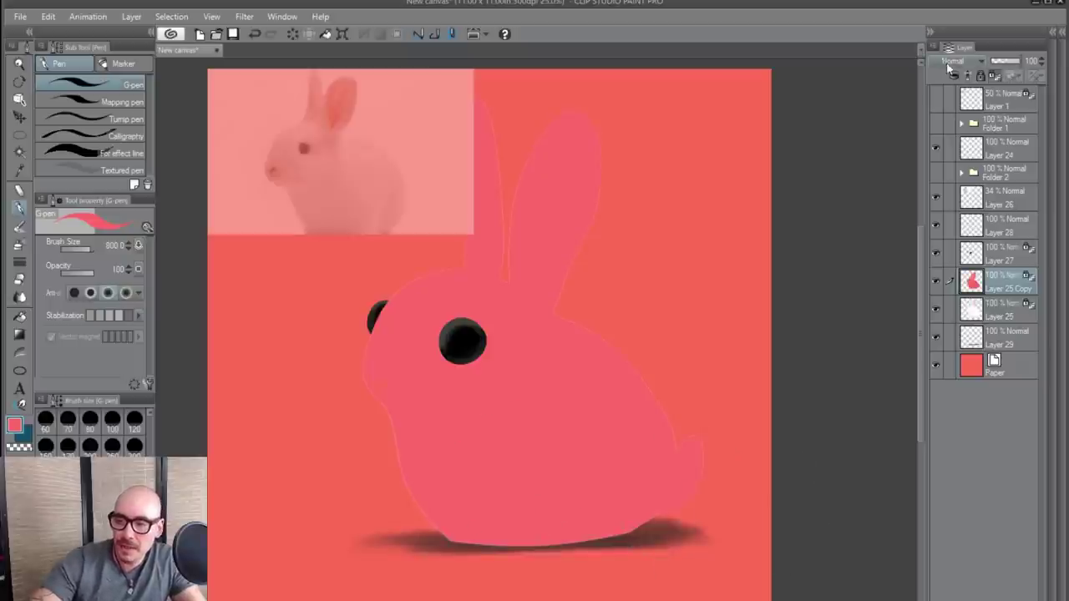
- Set Layer 25 Copy to the Multiply blending mode at 30 % opacity
left_click(961, 61)
left_click(971, 107)
left_click_drag(1018, 61, 999, 64)
- Fade the pink tint on Layer 25 Copy from the ear tips downward with a vertical Gradient erase
left_click(20, 334)
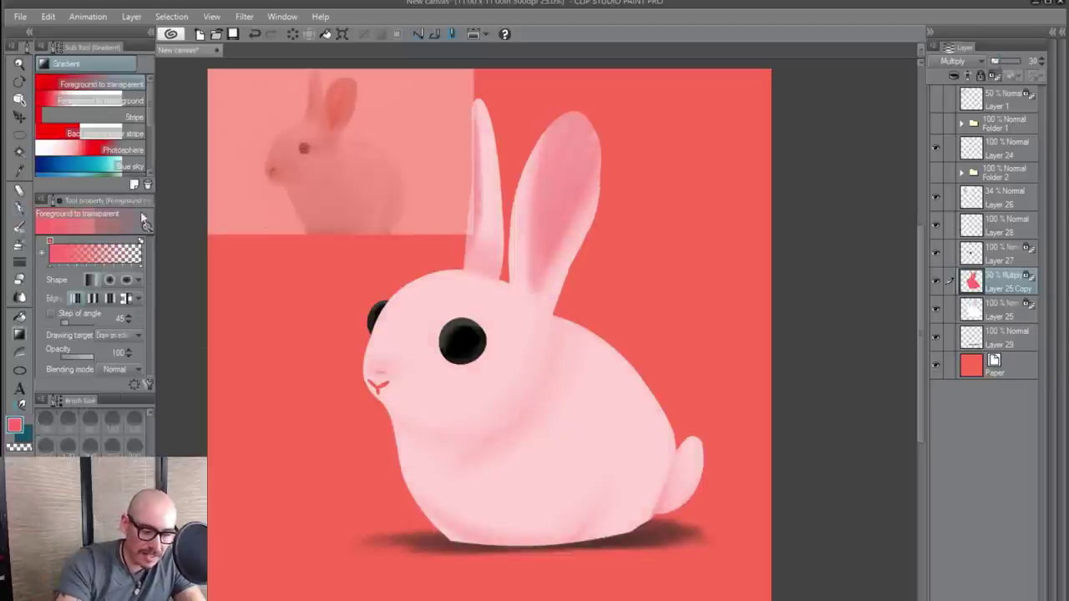
scroll(149, 136, "down", 5)
left_click(136, 153)
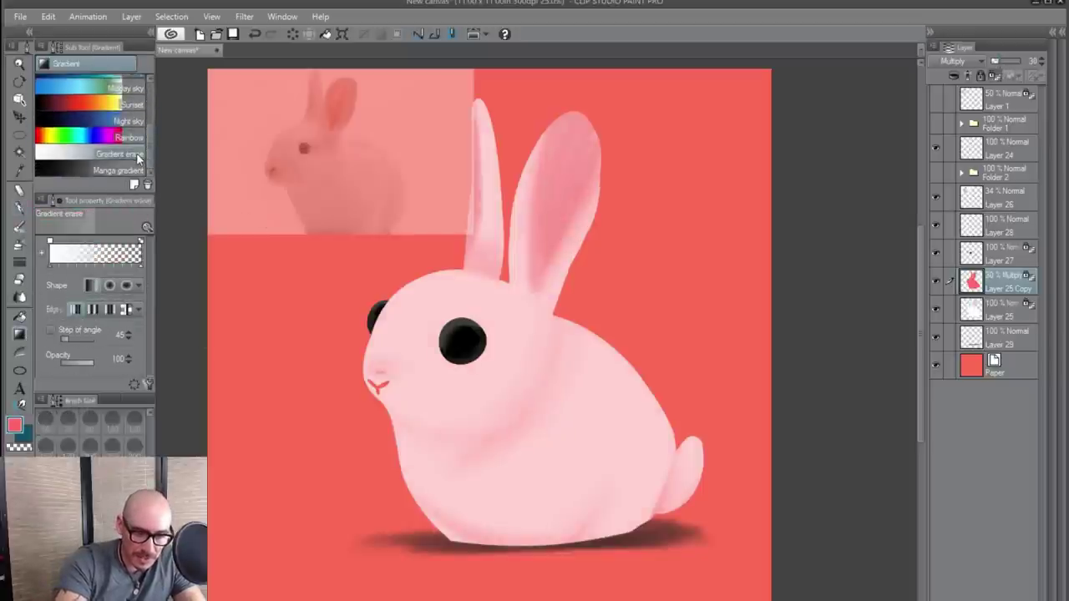
left_click_drag(483, 100, 505, 542)
scroll(496, 571, "down", 1)
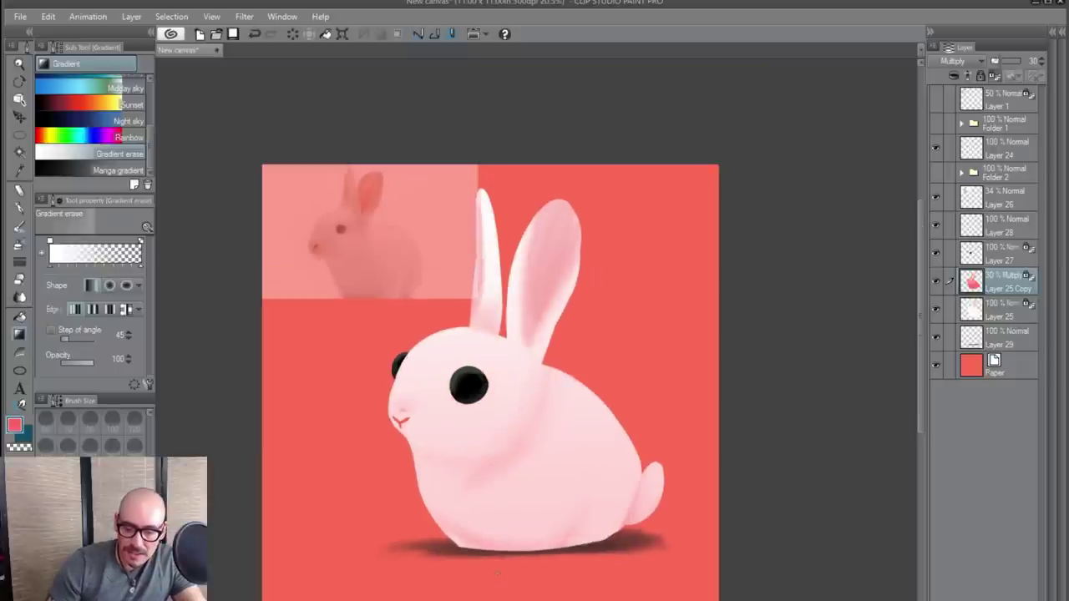
key("ctrl+z")
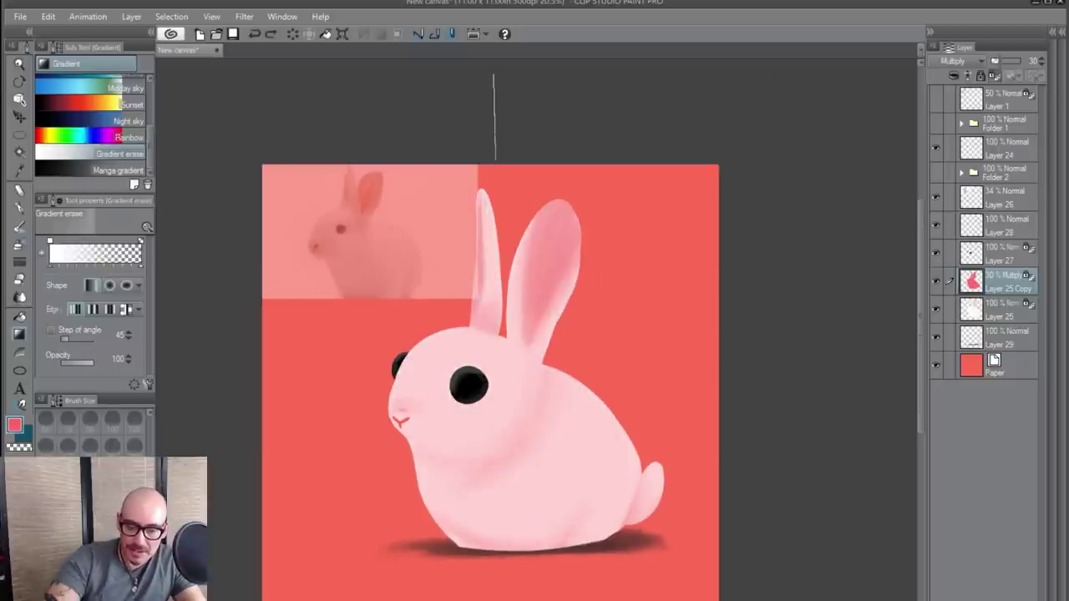
left_click_drag(496, 159, 502, 587)
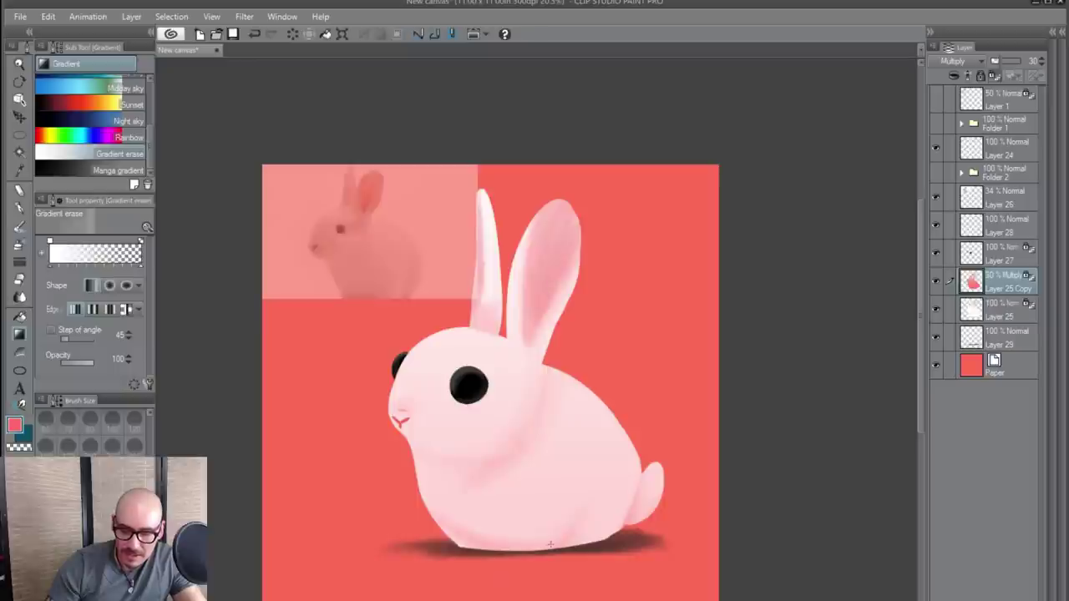
- Undo the last fade on Layer 25 Copy and redo it with a diagonal Gradient erase from above the ears to below the rabbit
key("ctrl+z")
left_click_drag(549, 532, 555, 489)
scroll(565, 491, "down", 2)
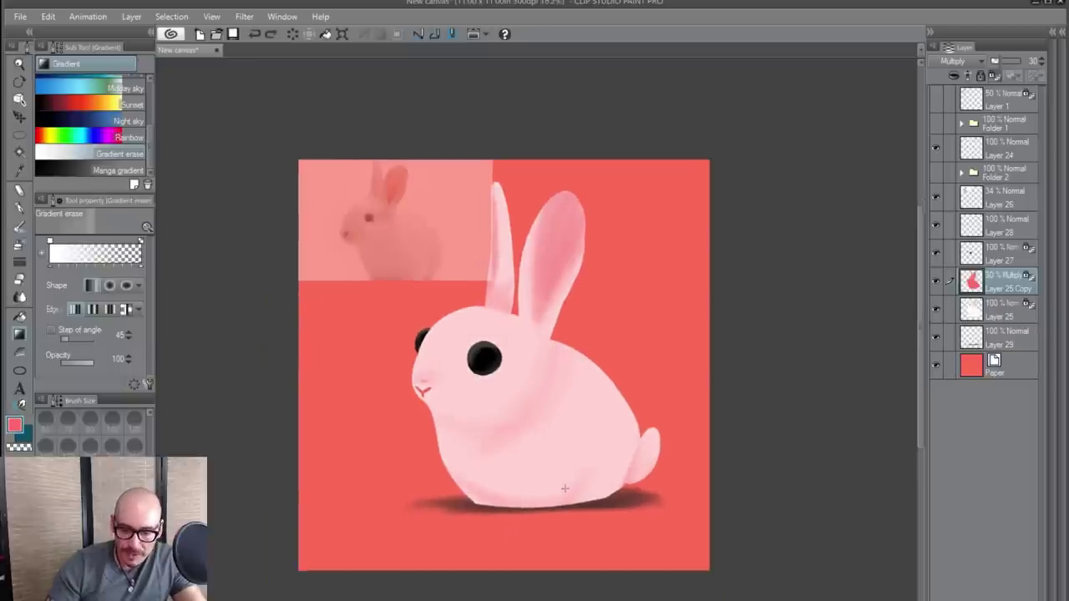
left_click_drag(415, 166, 611, 570)
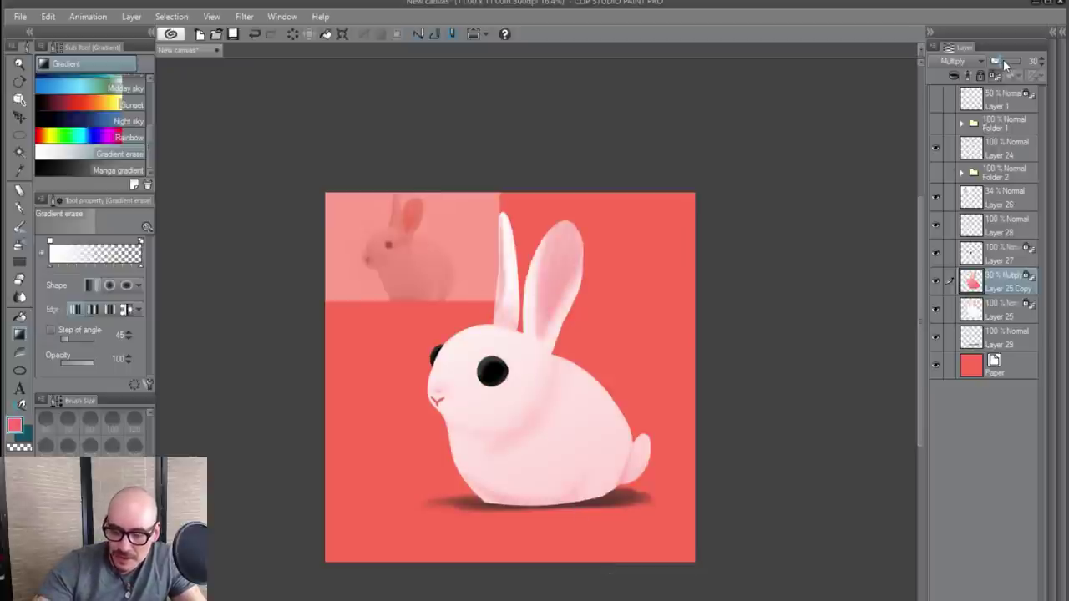
- Repaint the tint on Layer 25 Copy in a deeper red with the G-pen and set the layer's opacity to 23 %
left_click_drag(1005, 63, 997, 63)
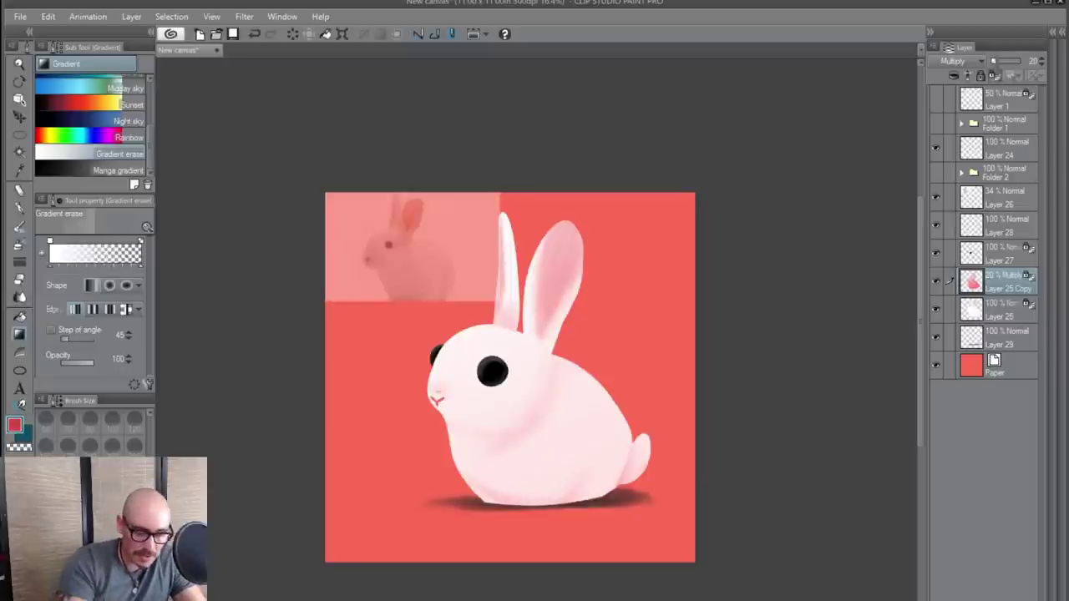
left_click(20, 208)
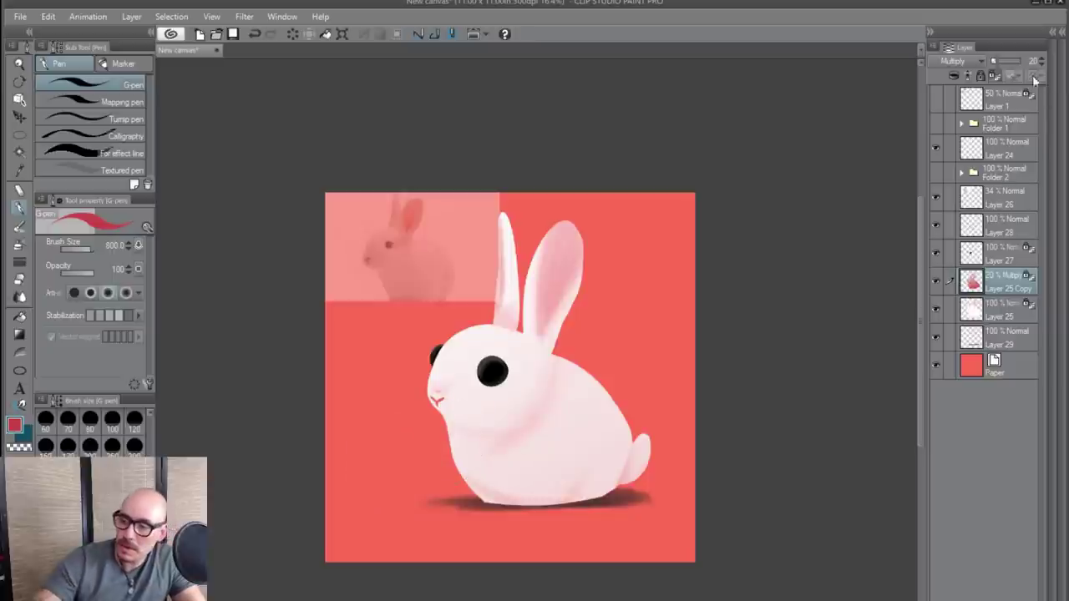
left_click_drag(995, 61, 993, 61)
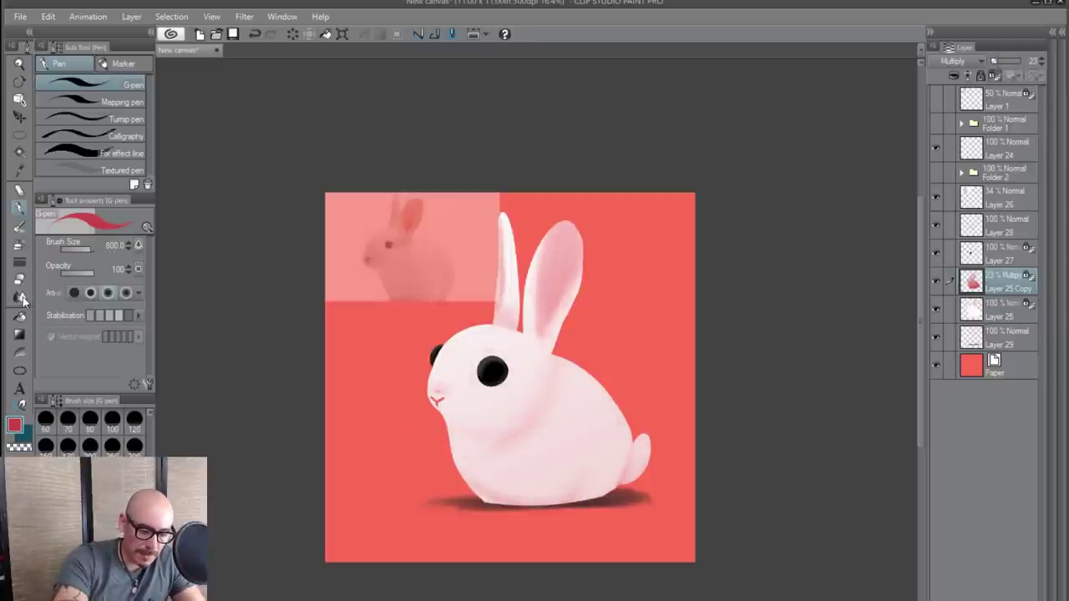
- Fade the deeper red tint from the ears downward with a Gradient erase and set Layer 25 Copy's opacity to 26 %
left_click(20, 334)
left_click_drag(473, 195, 533, 516)
key("ctrl+z")
left_click_drag(500, 194, 572, 582)
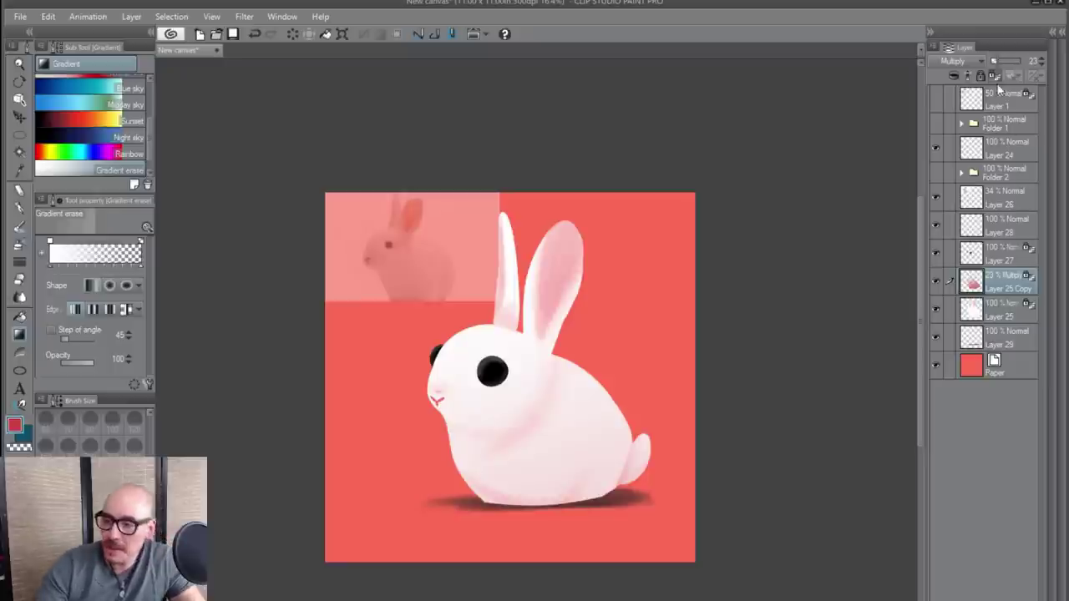
left_click_drag(999, 60, 995, 64)
- On Layer 25, shade the belly's lower edge in a sampled pink with the Running color edge watercolor brush at size 120
scroll(793, 446, "up", 4)
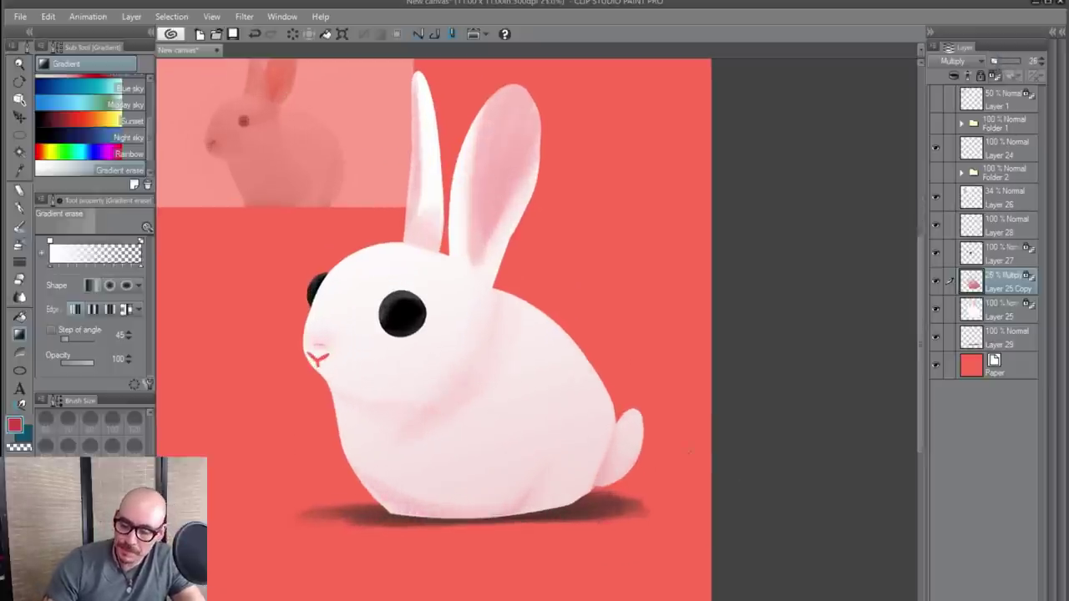
left_click(1009, 314)
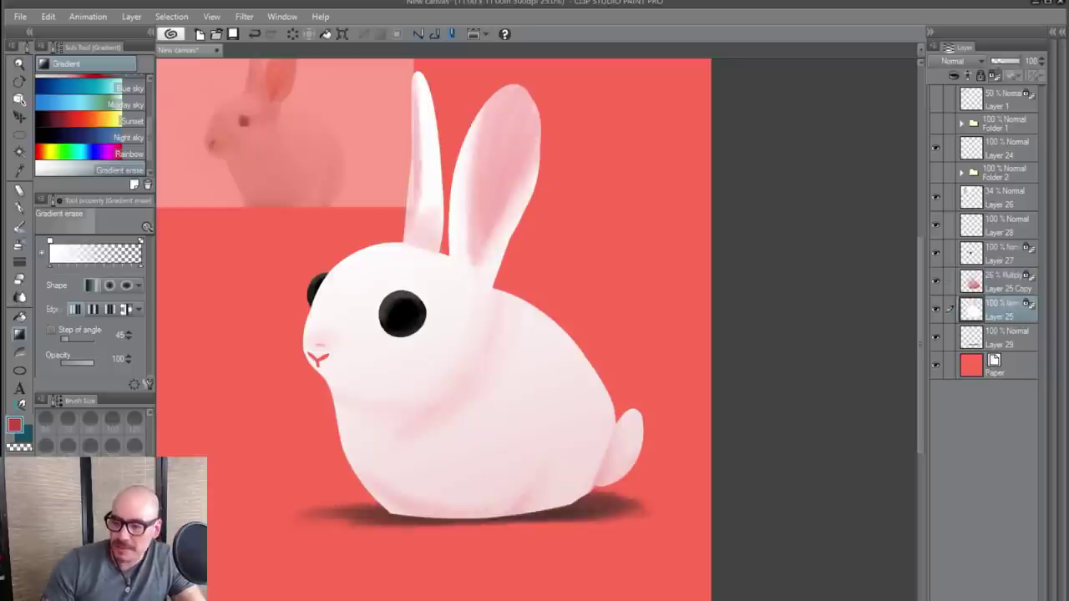
left_click(430, 507, "alt")
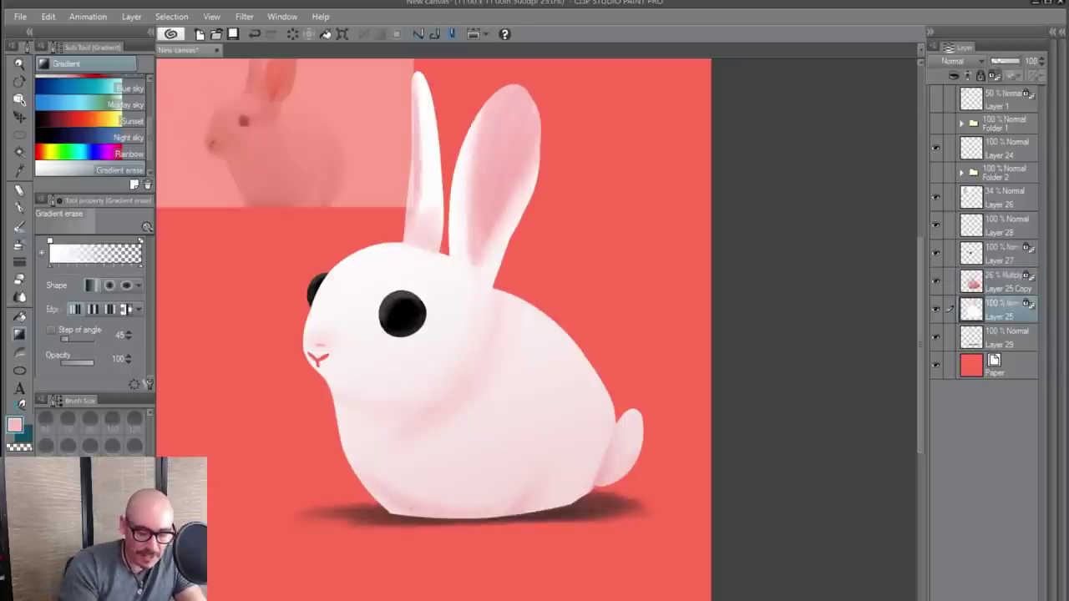
key("b")
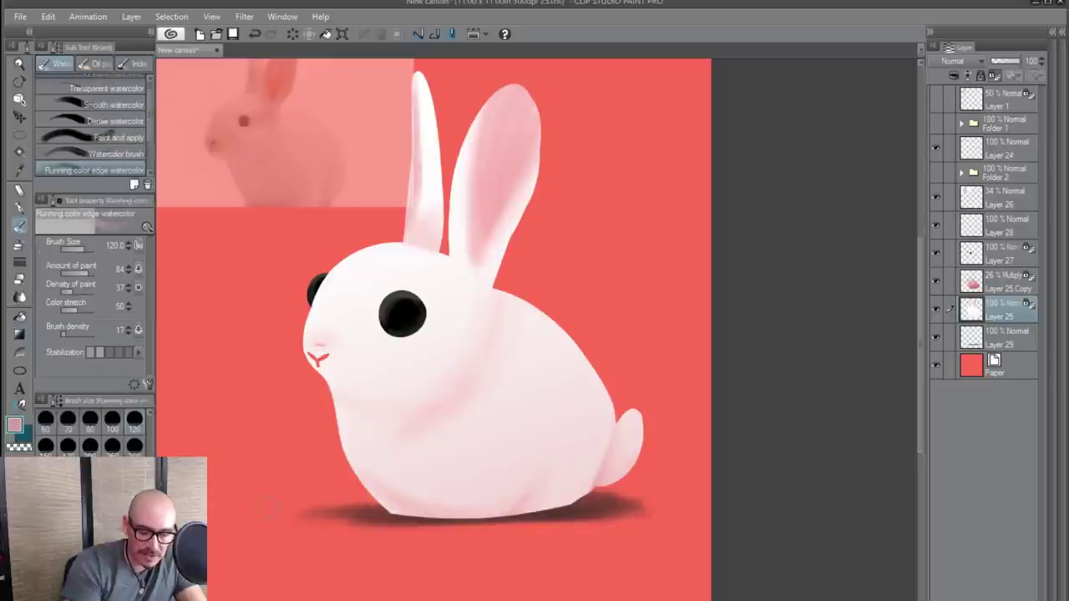
mouse_move(371, 491)
left_mouse_down()
mouse_move(473, 513)
mouse_move(538, 510)
left_mouse_up()
left_click_drag(393, 505, 553, 509)
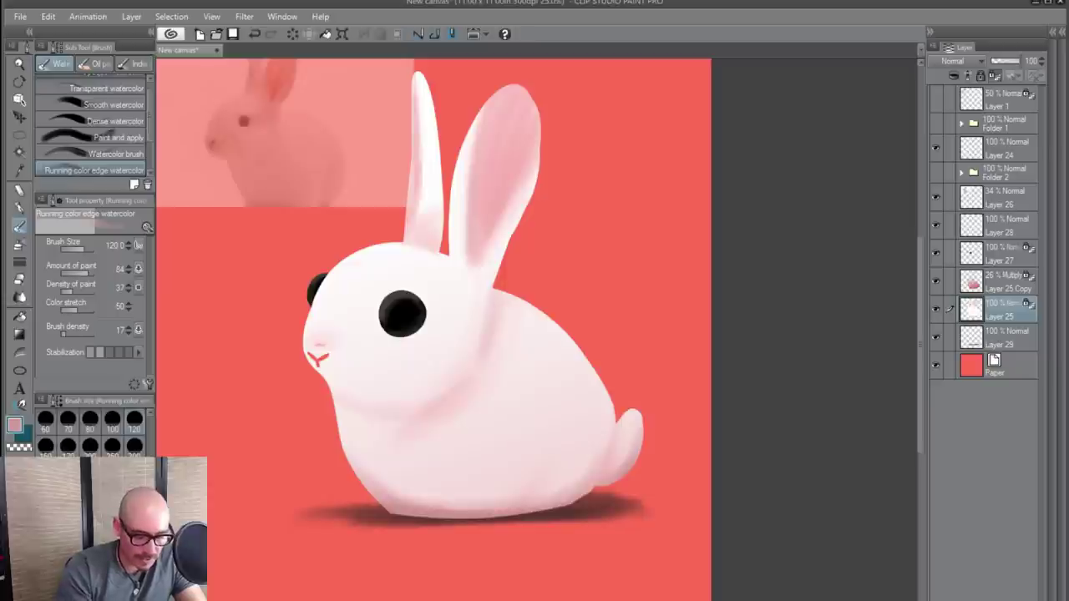
- Identify Layer 28 as the mouth layer and thin the mouth lines with the Hard eraser at size 15
scroll(811, 555, "up", 1)
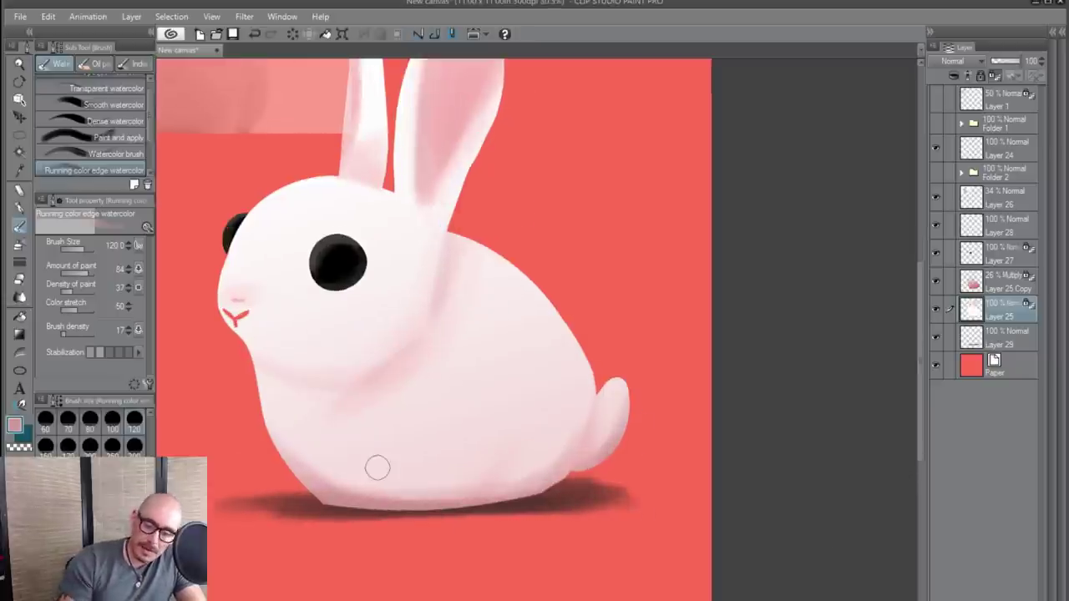
left_click_drag(328, 393, 439, 466)
scroll(543, 430, "up", 1)
left_click(935, 224)
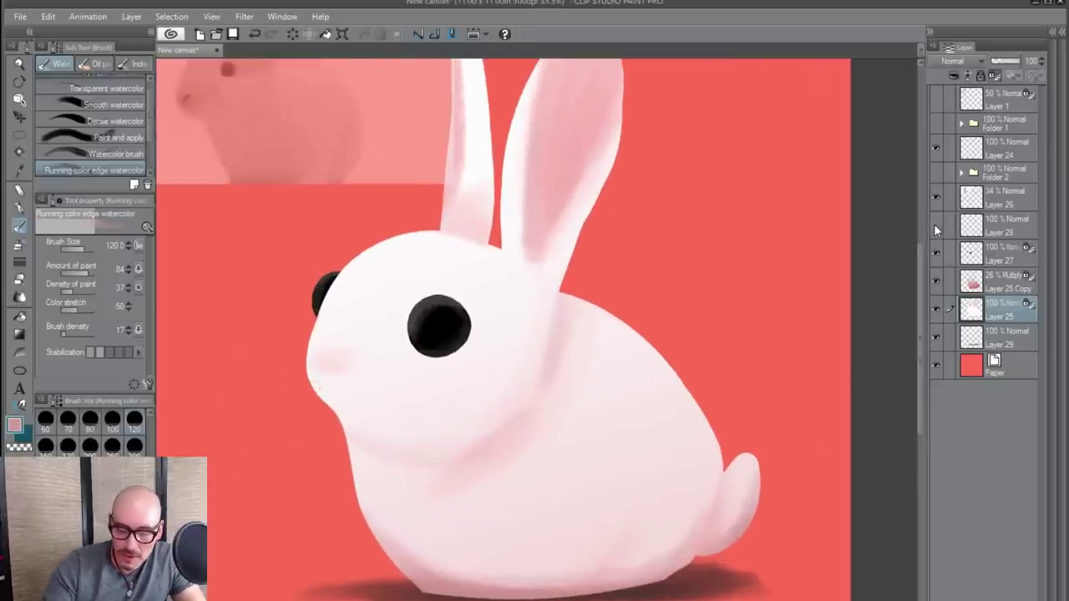
left_click(936, 224)
left_click(995, 227)
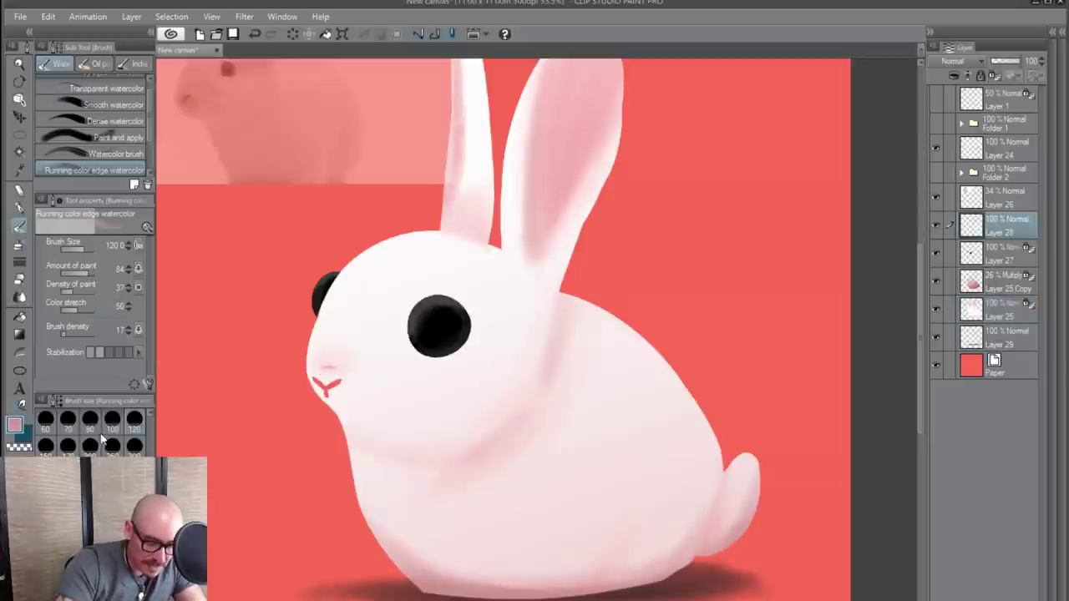
left_click(21, 279)
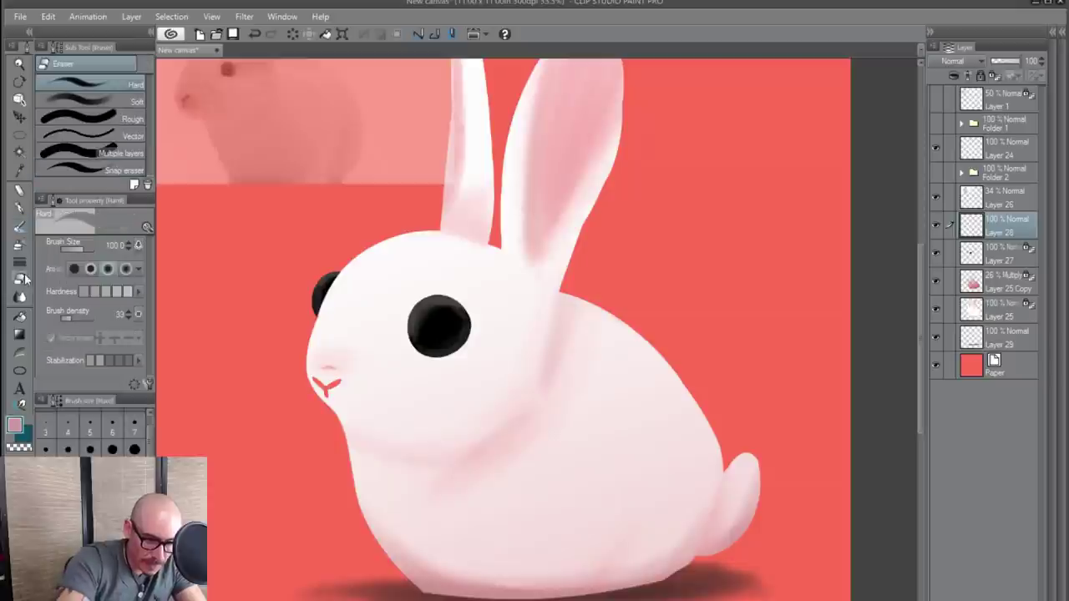
left_click(136, 427)
left_click(118, 446)
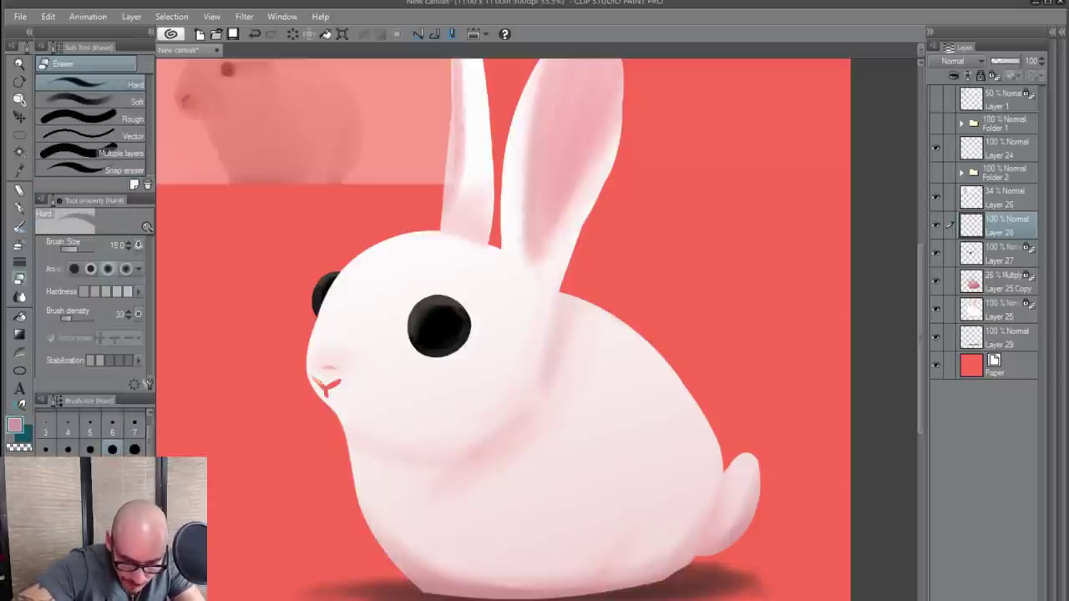
left_click_drag(312, 377, 323, 384)
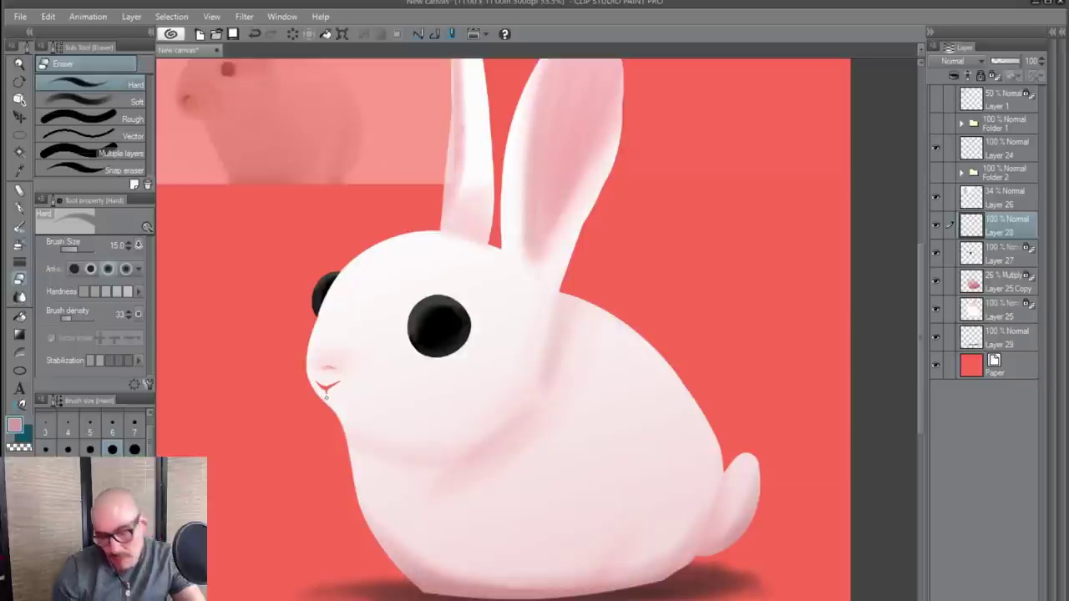
- Select Layer 25, try a pink G-pen stroke at size 50 along the eye's lower edge, and undo it
scroll(326, 397, "down", 2)
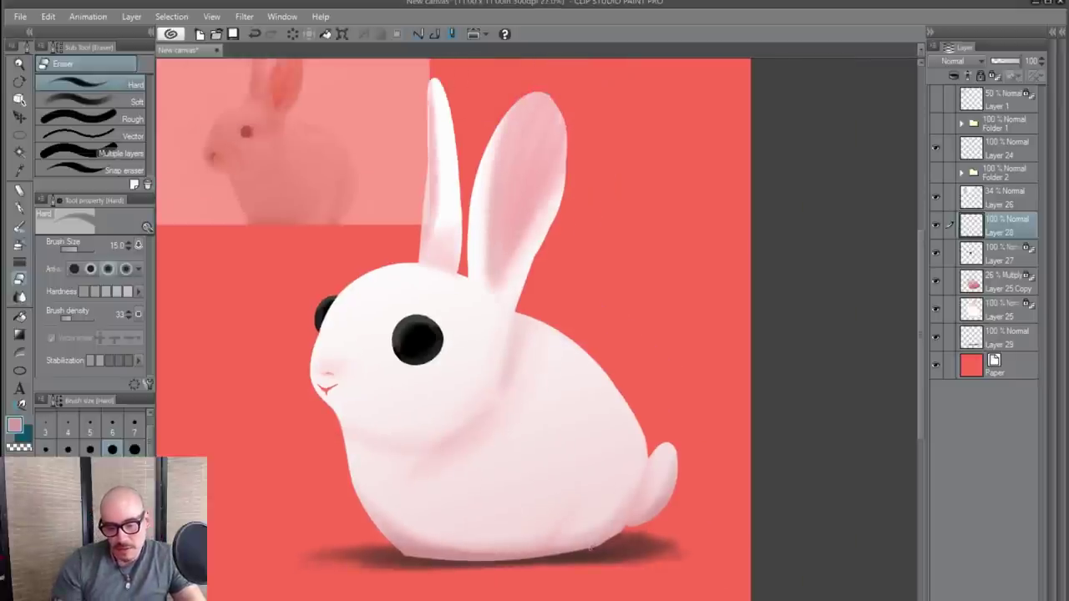
left_click(19, 207)
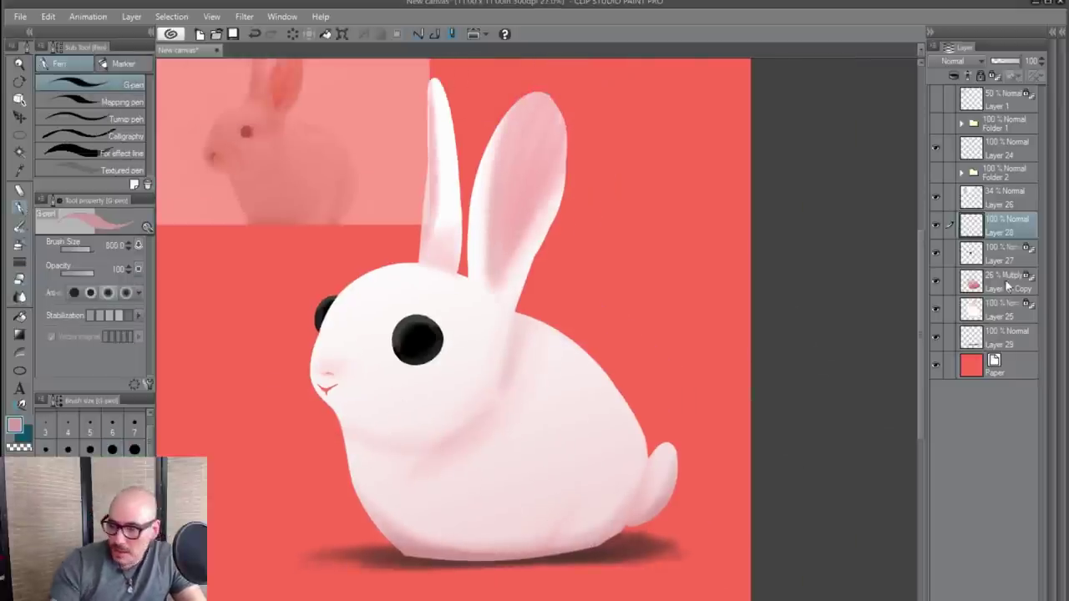
left_click(1005, 311)
left_click(112, 449)
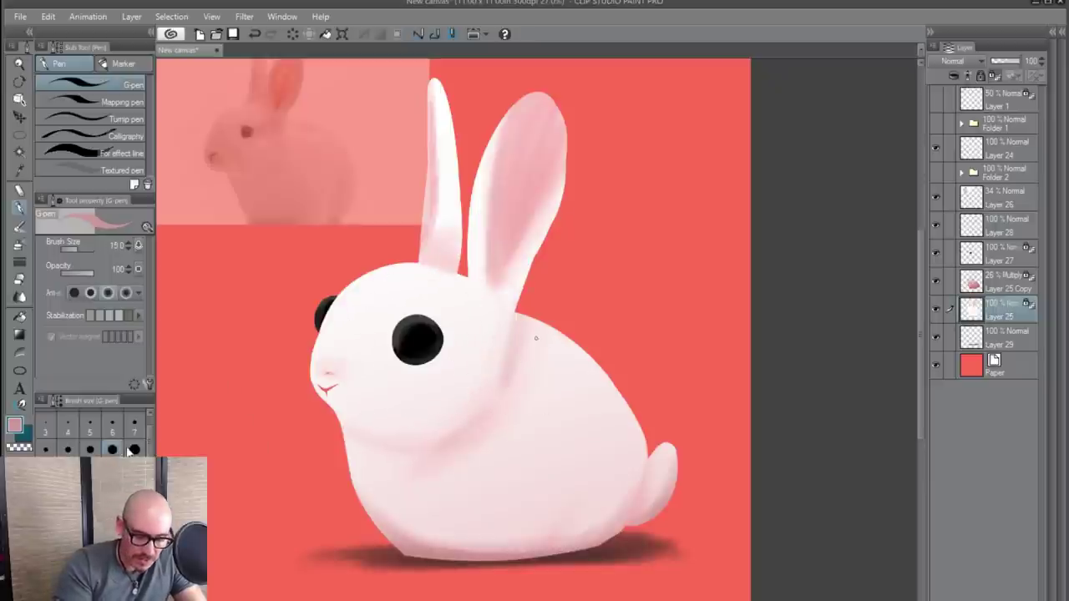
left_click(135, 477)
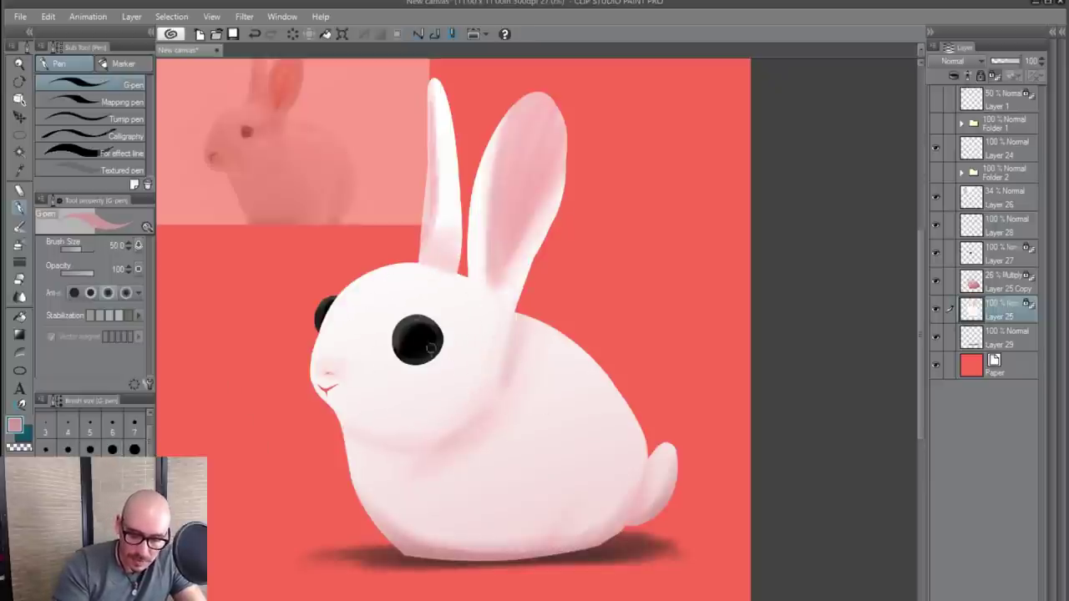
left_click_drag(405, 355, 440, 353)
key("ctrl+z")
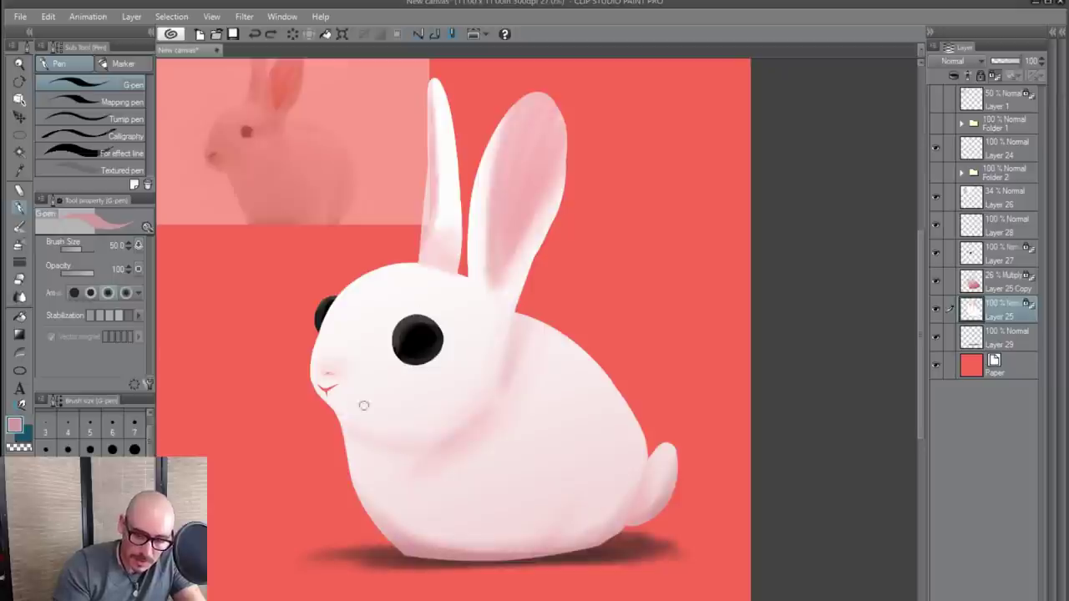
- Shade softly around the eye and below the mouth in pink with the Running color edge watercolor brush at size 80
left_click(21, 228)
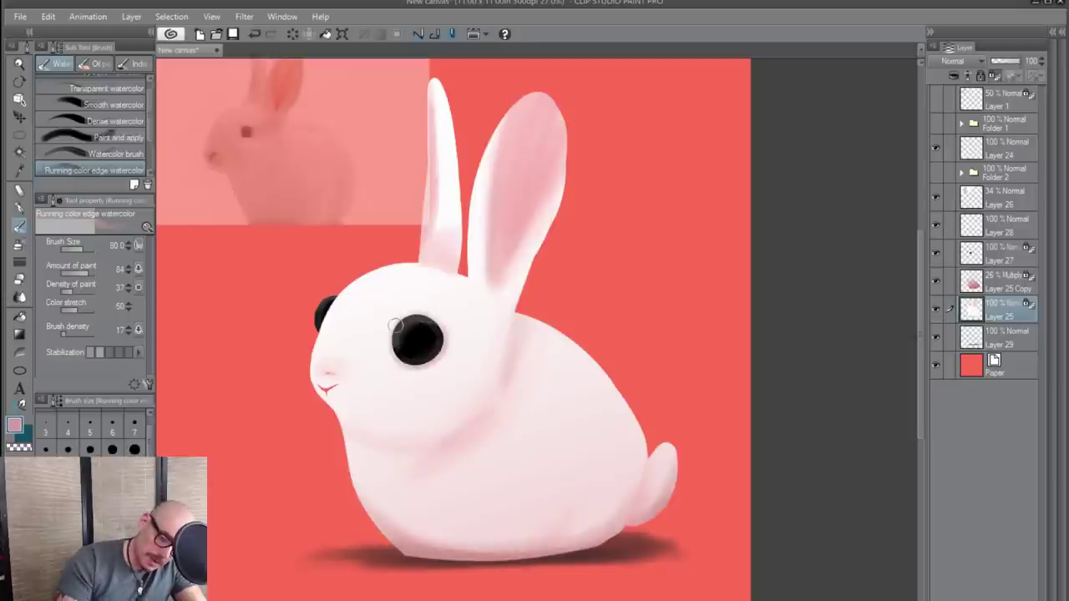
left_click_drag(325, 386, 334, 389)
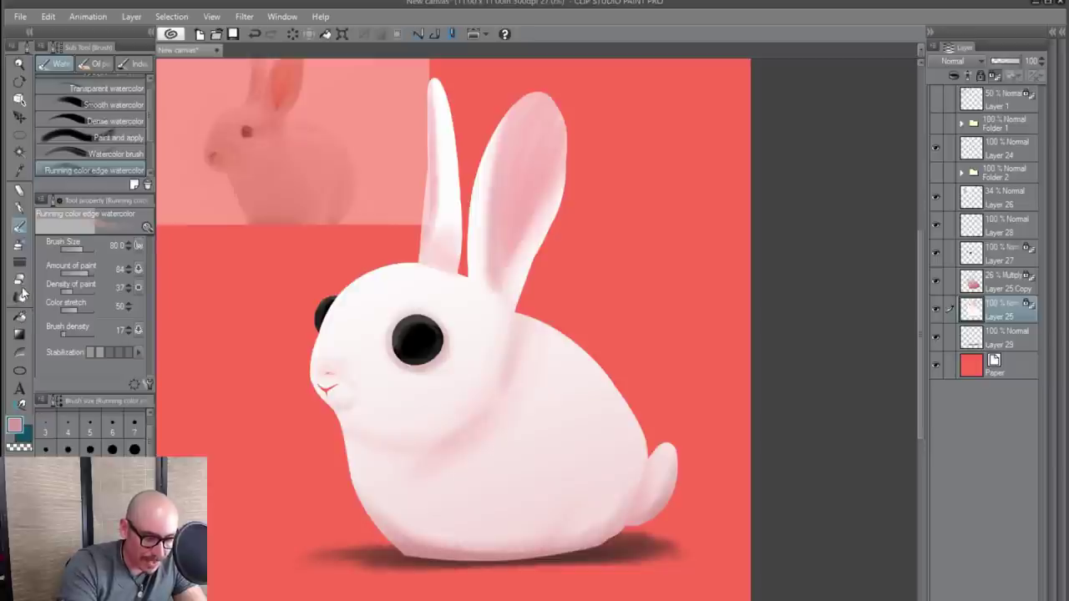
- Unlock Layer 25's transparent pixels and smudge a furry edge along the belly, tail and back with the Finger tip tool at size 30
left_click(21, 298)
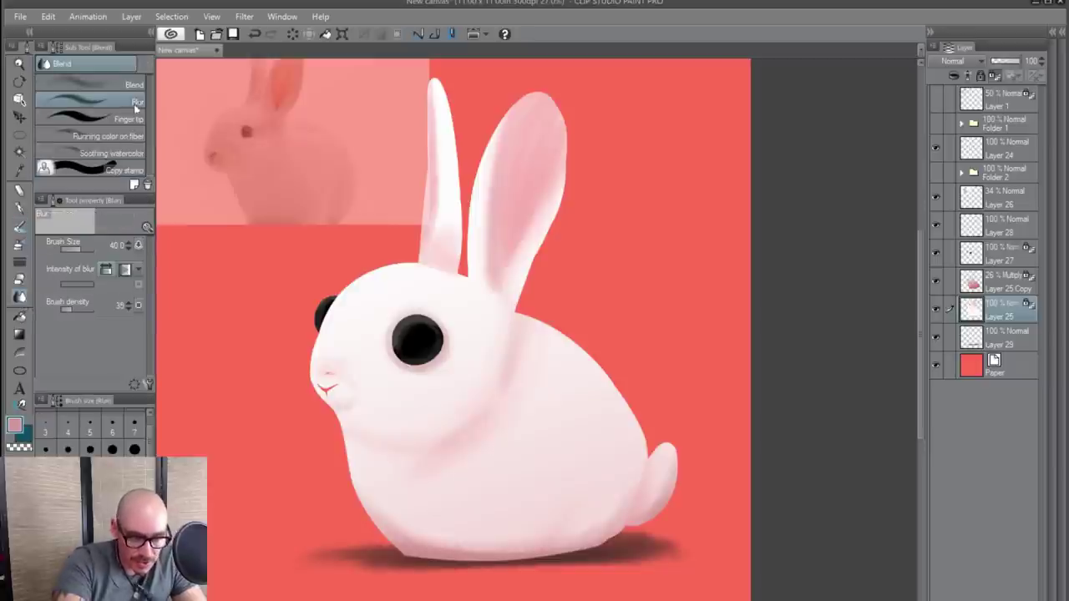
left_click(121, 119)
scroll(409, 443, "up", 2)
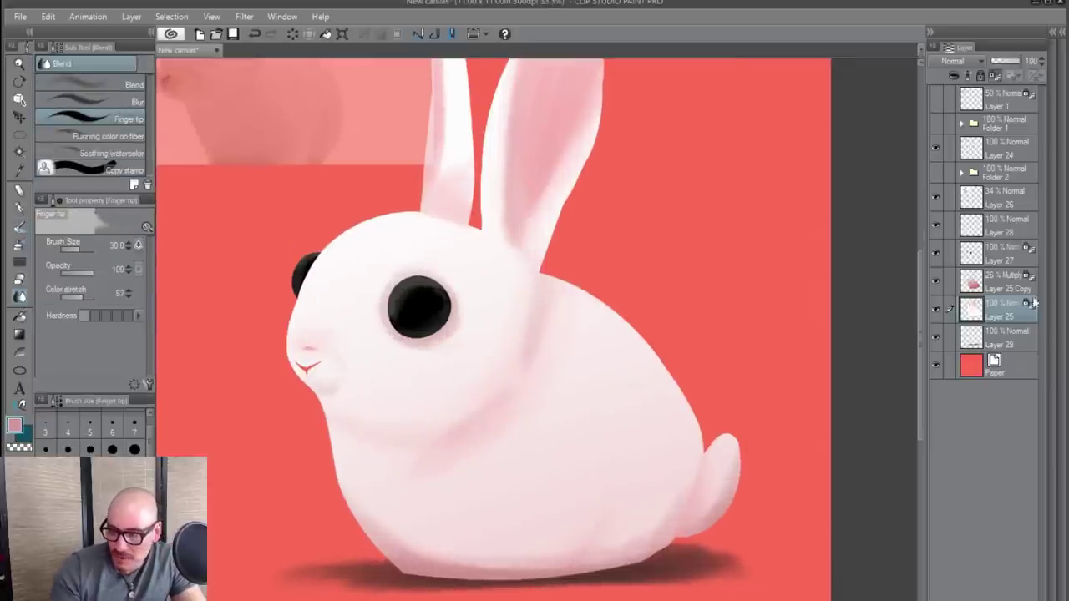
scroll(397, 569, "up", 1)
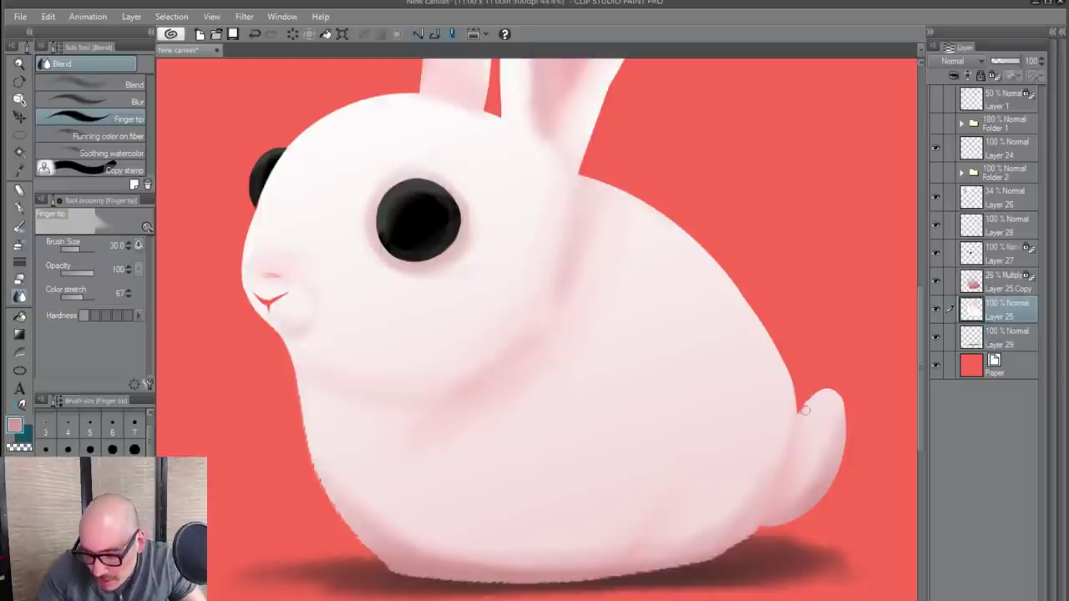
left_click_drag(821, 399, 832, 390)
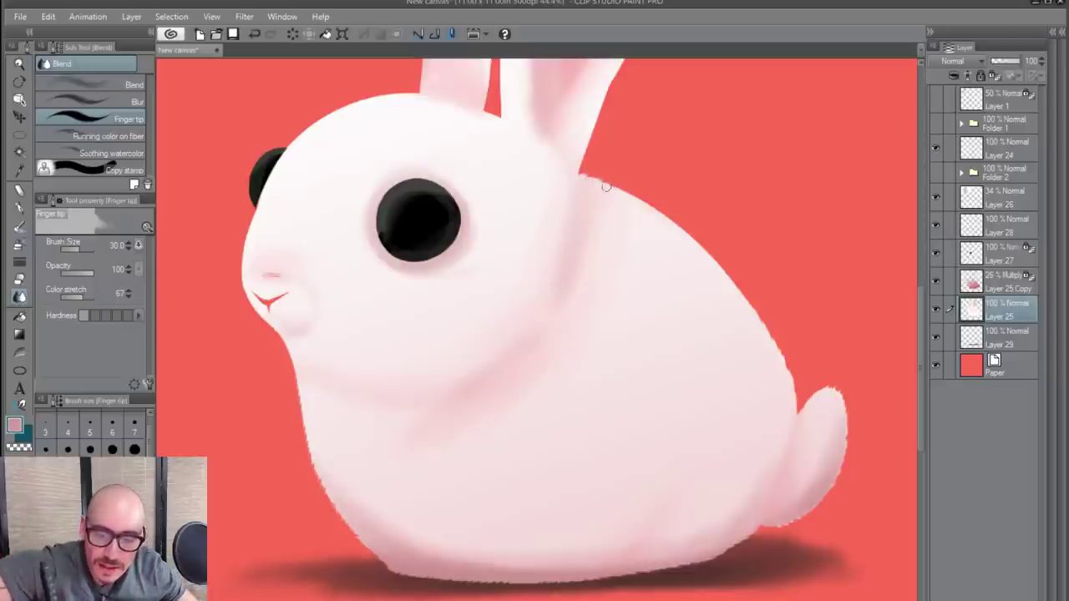
left_click_drag(640, 201, 671, 219)
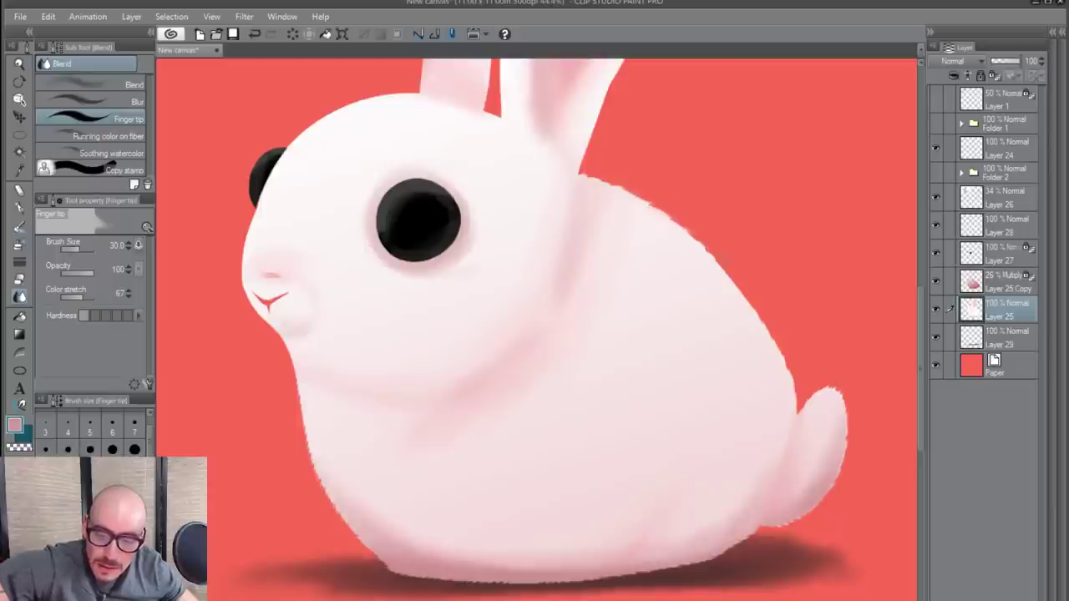
left_click_drag(709, 253, 757, 316)
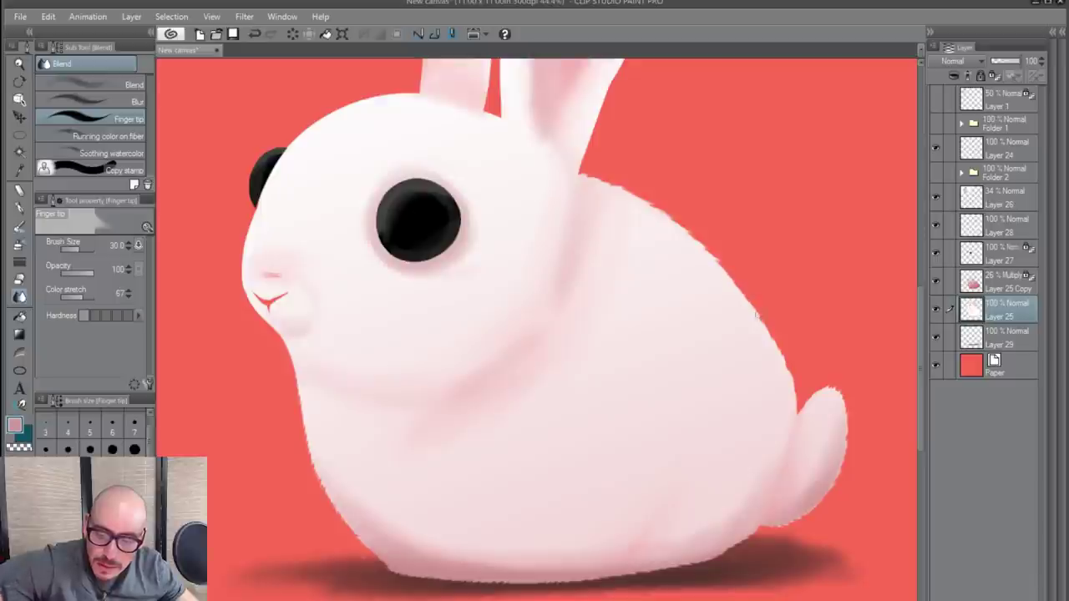
- Smudge a furry edge along the rabbit's face, top of the head and both ears with the Finger tip tool at size 30
left_click_drag(542, 449, 556, 509)
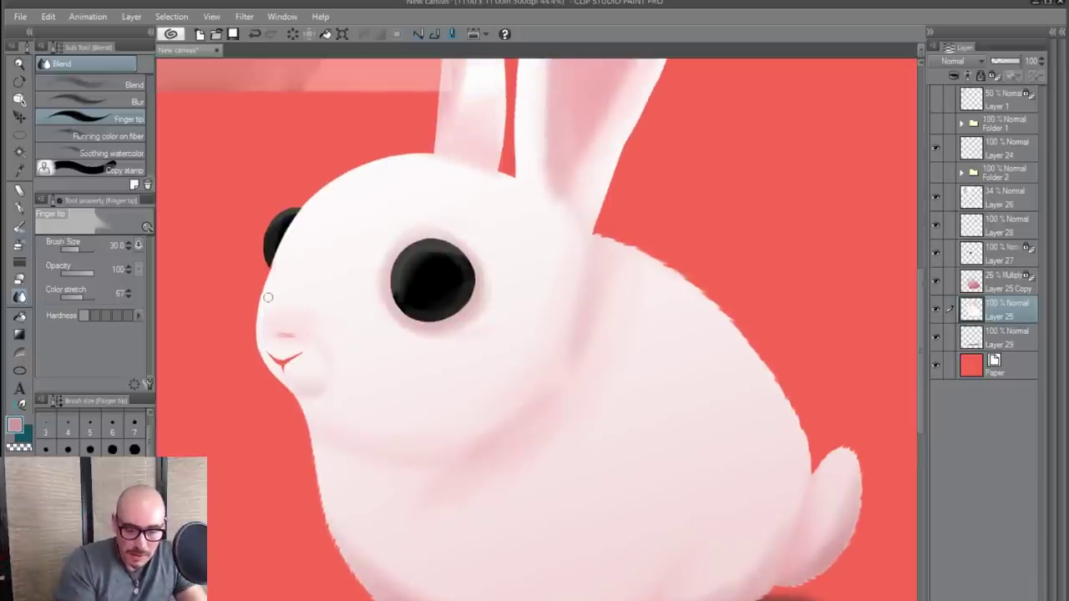
left_click_drag(276, 261, 268, 288)
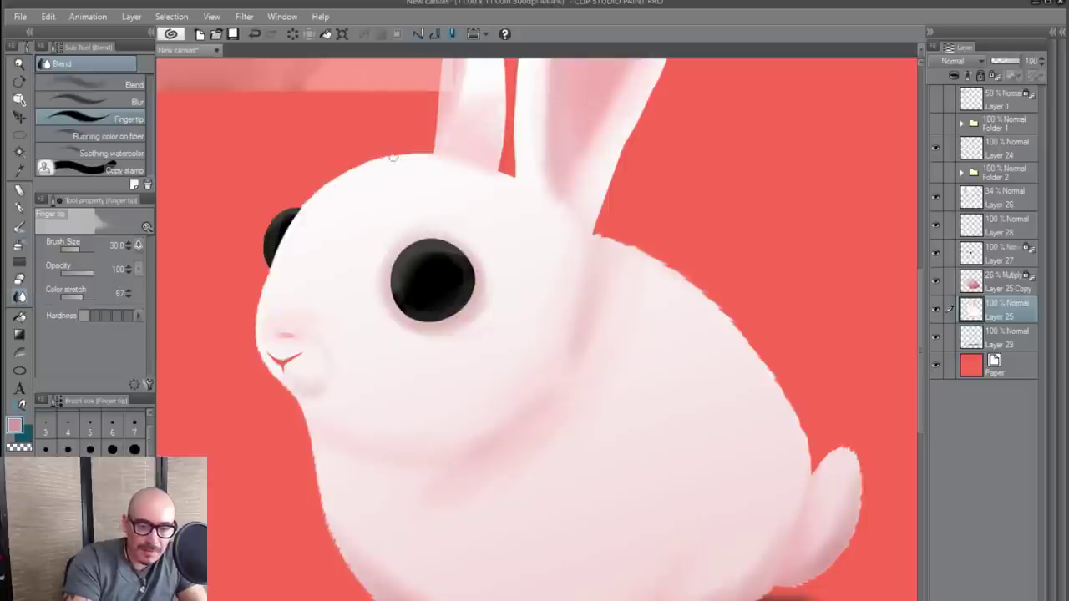
left_click_drag(415, 167, 390, 205)
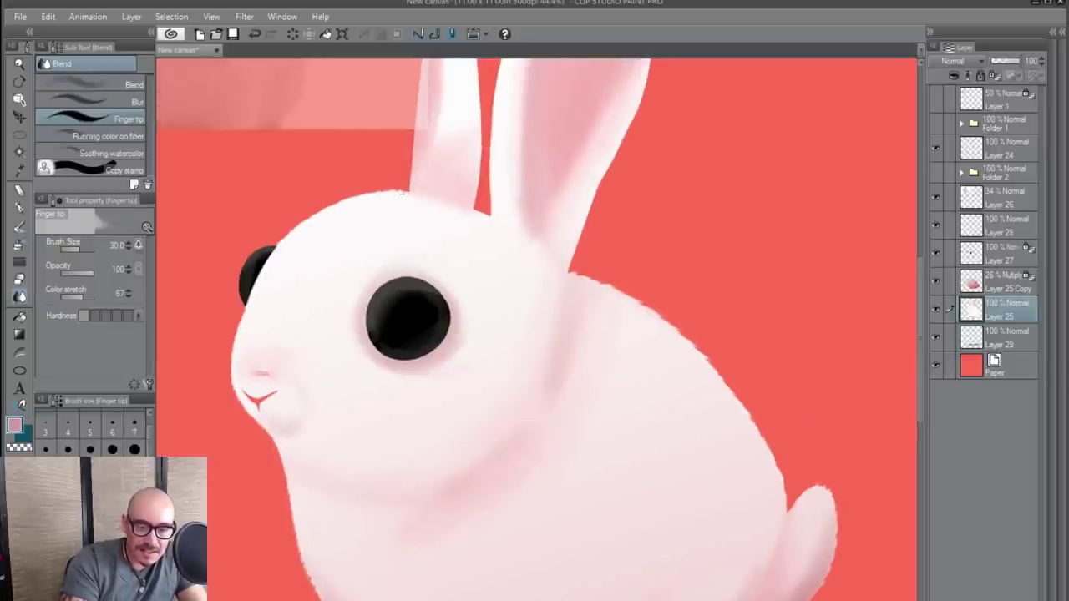
left_click_drag(443, 177, 425, 259)
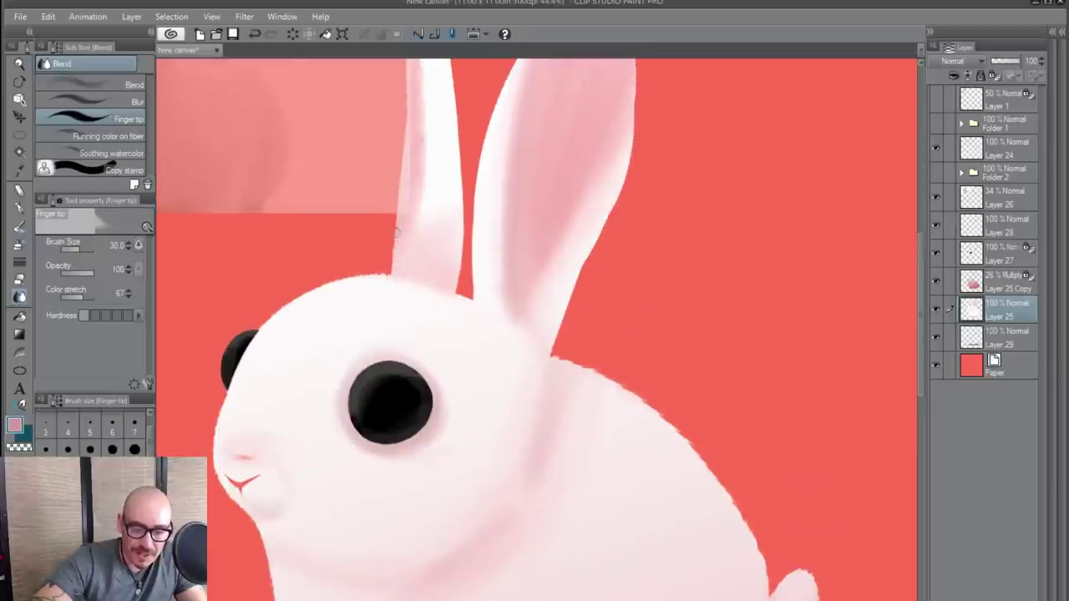
left_click_drag(407, 194, 410, 275)
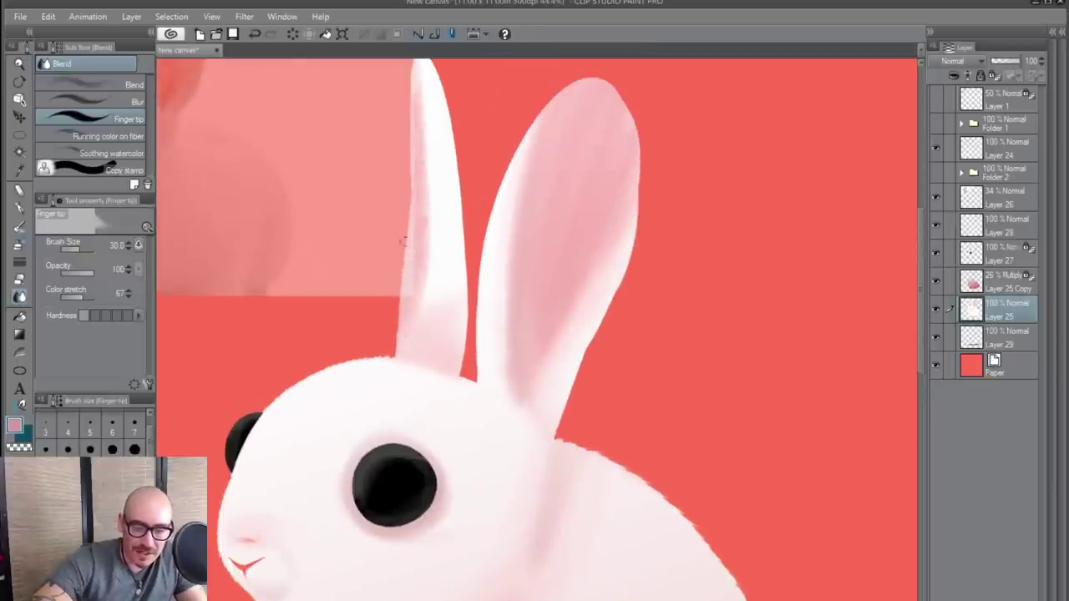
left_click_drag(412, 199, 415, 227)
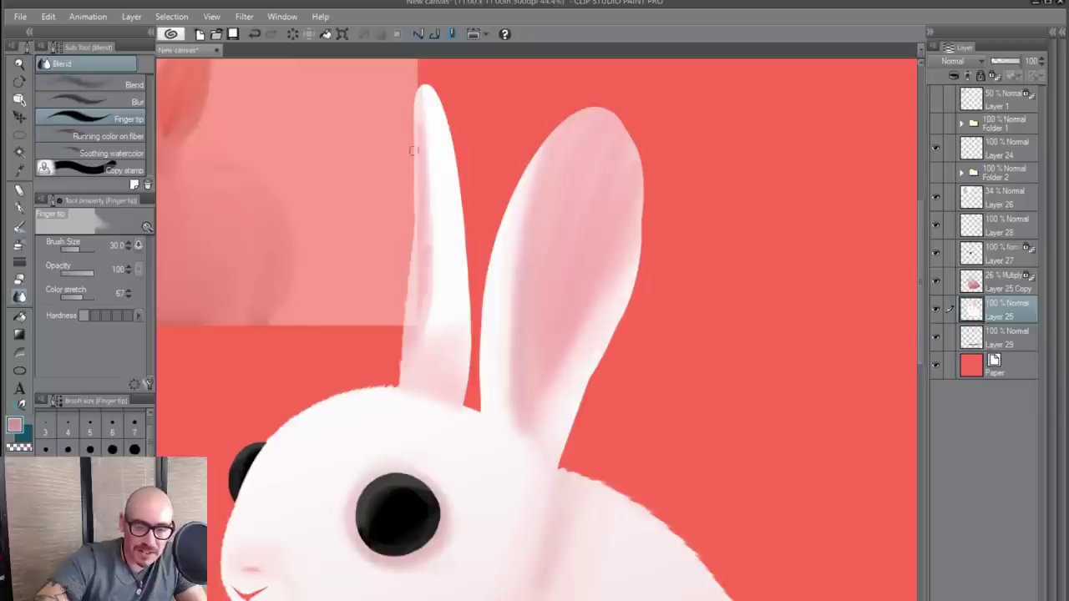
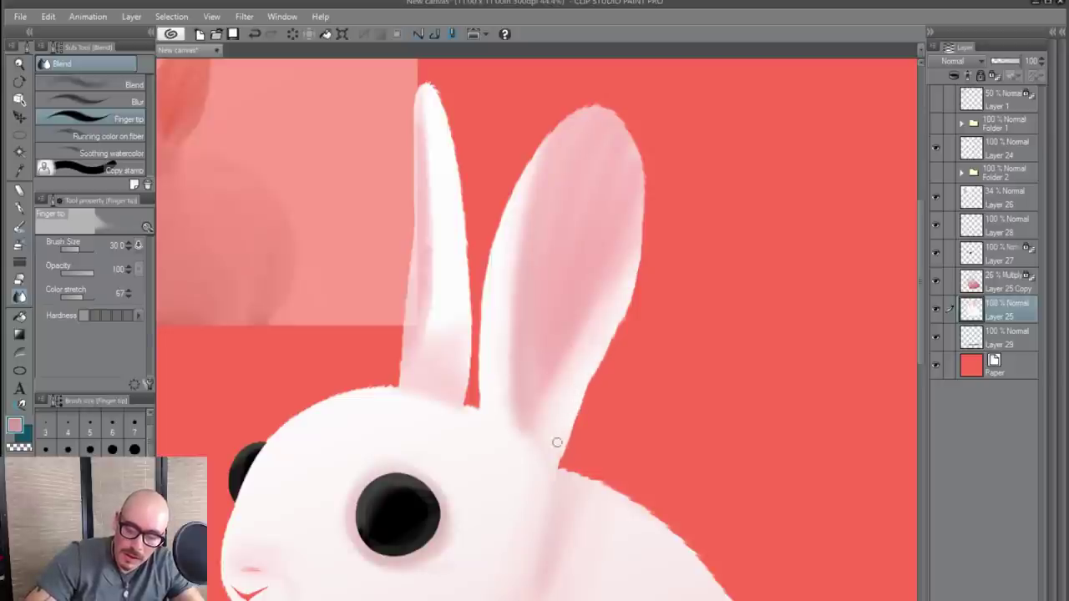
- Add a layer above the Paper layer and paint a darker red ground below the rabbit with the Running color edge watercolor brush at size 300
scroll(557, 442, "down", 3)
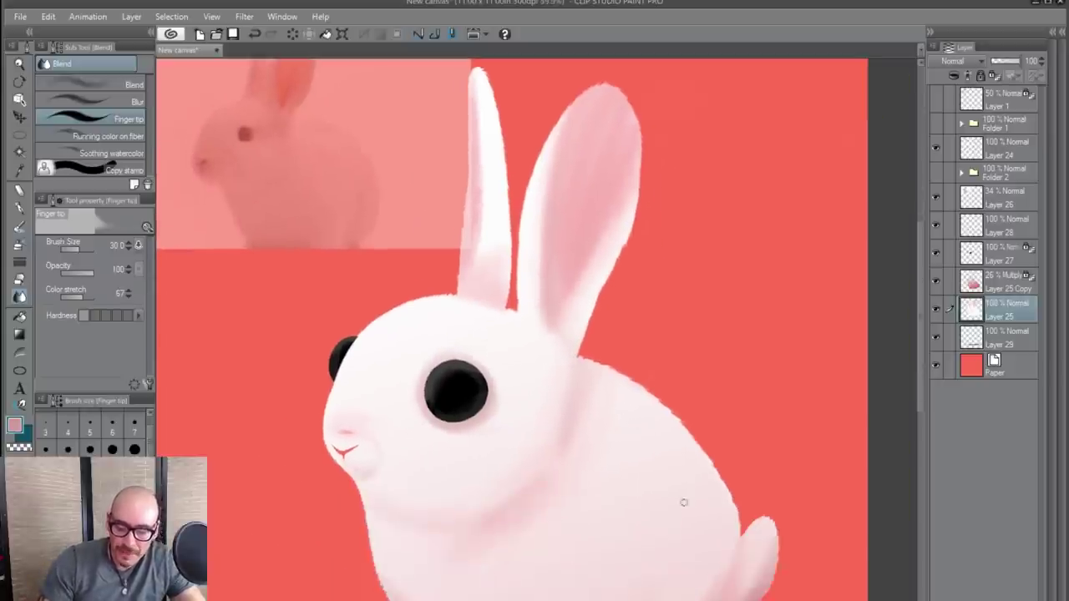
scroll(672, 476, "down", 3)
scroll(661, 453, "up", 3)
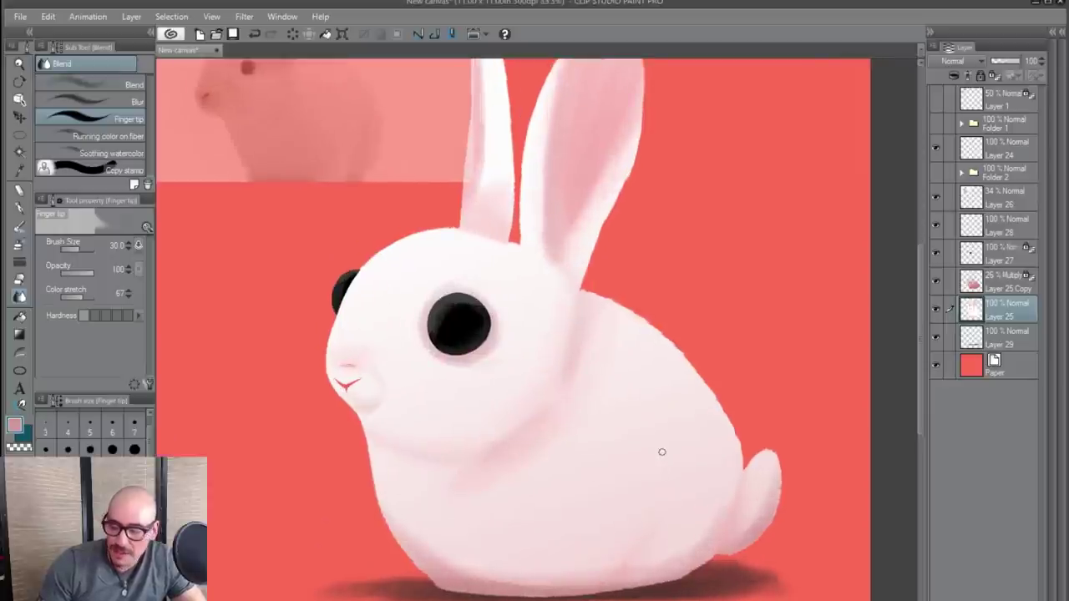
scroll(789, 424, "down", 1)
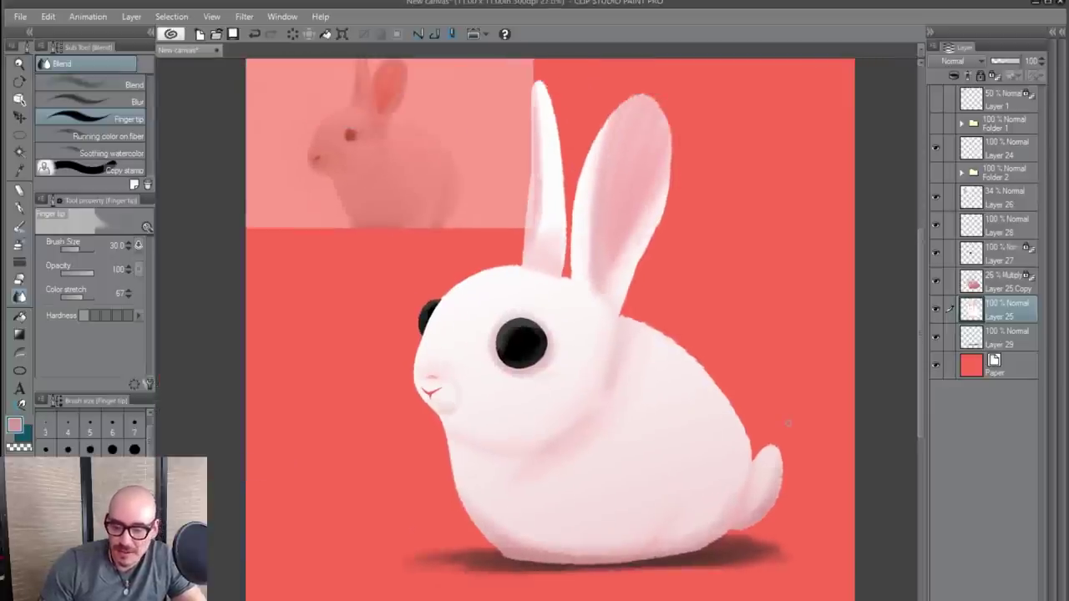
left_click(1000, 373)
key("ctrl+shift+n")
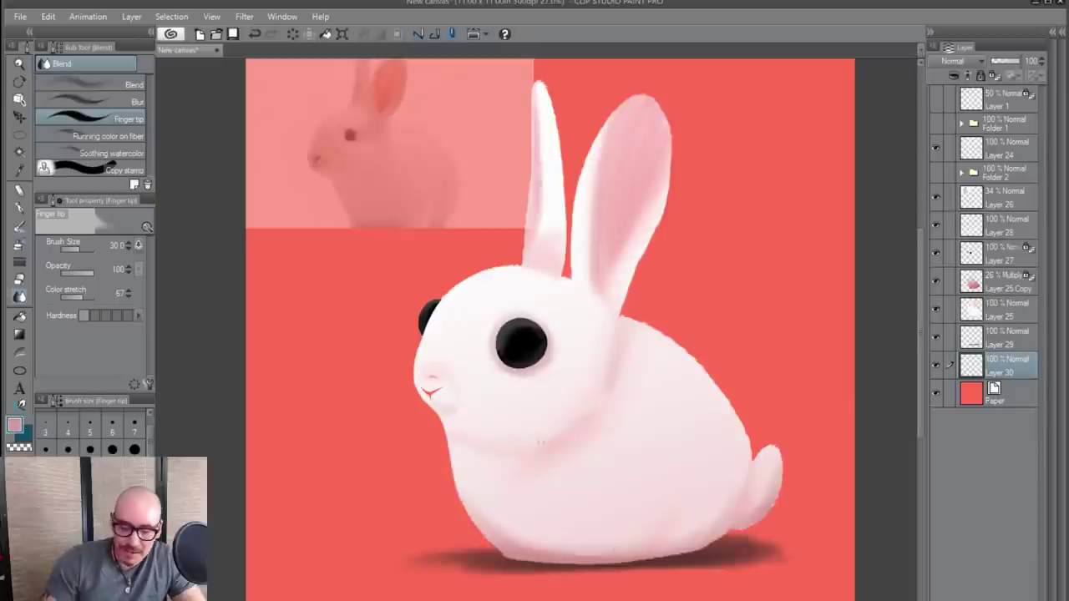
scroll(601, 375, "down", 1)
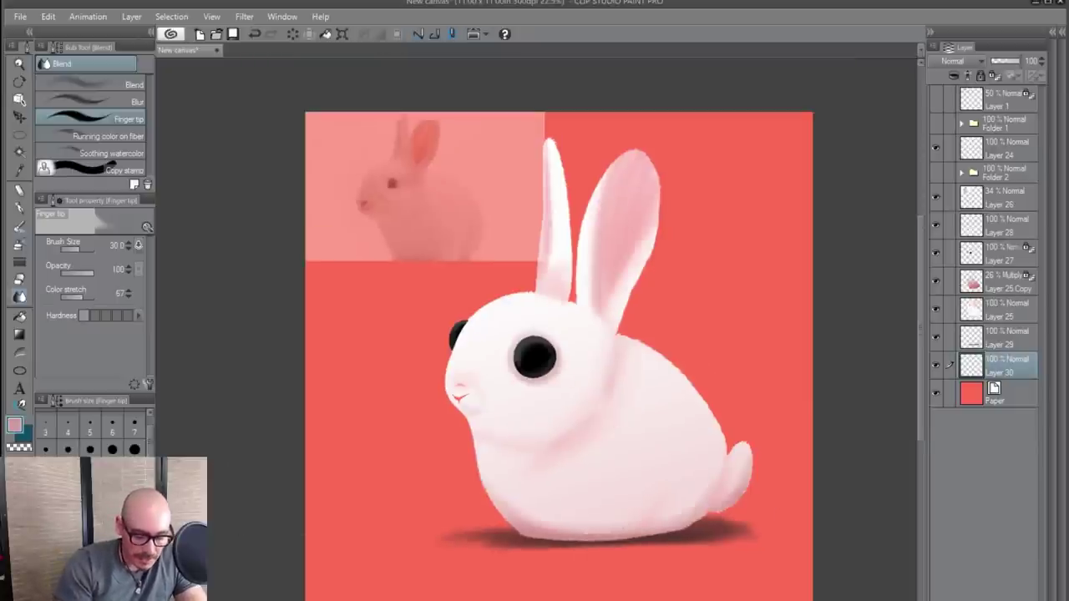
left_click(325, 518, "alt")
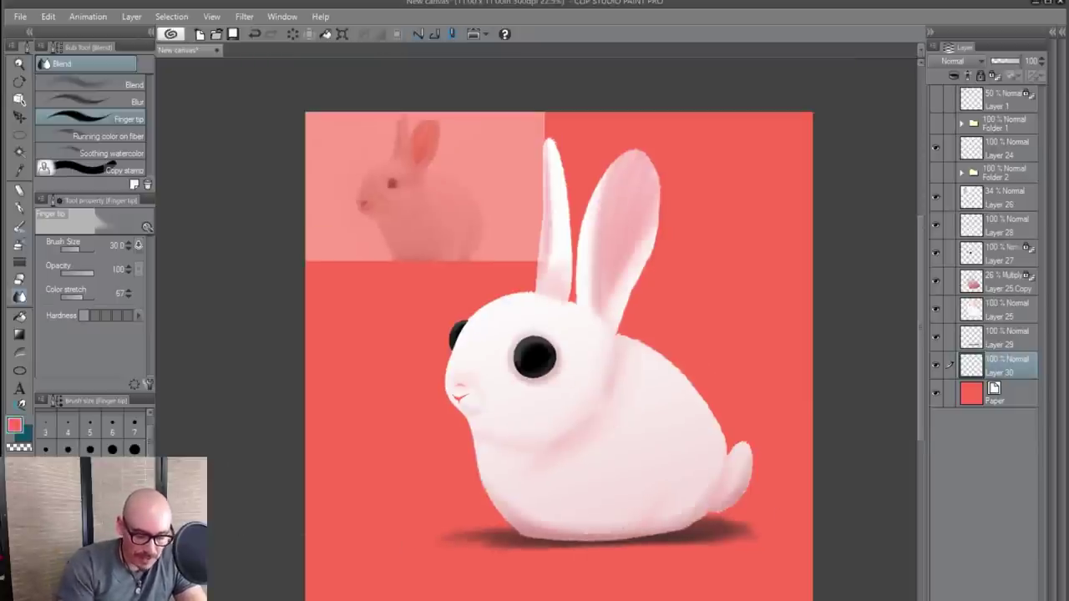
left_click(20, 227)
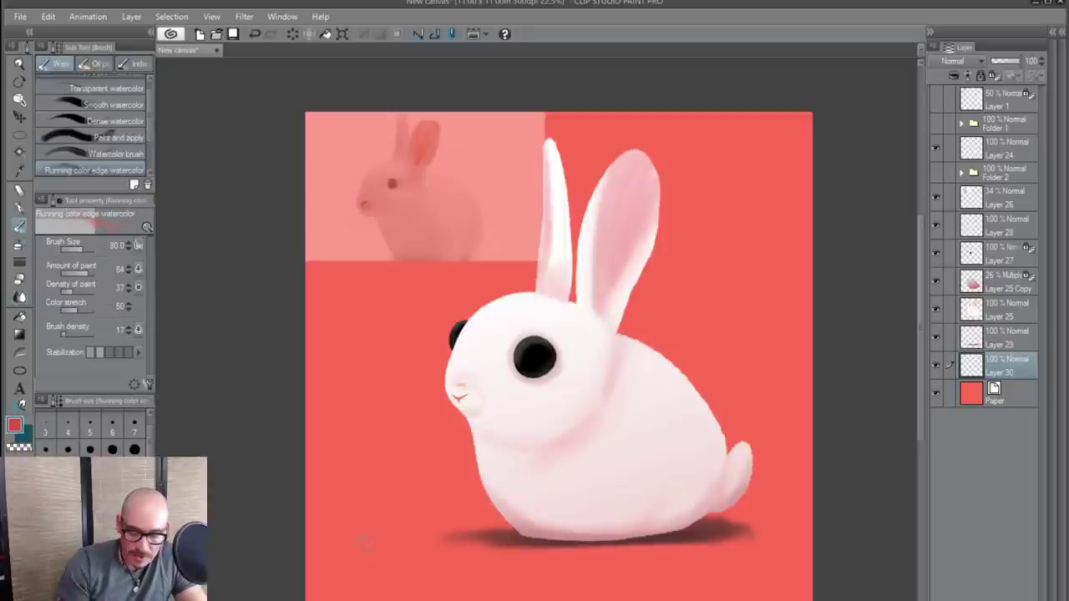
left_click_drag(152, 444, 152, 466)
left_click(134, 475)
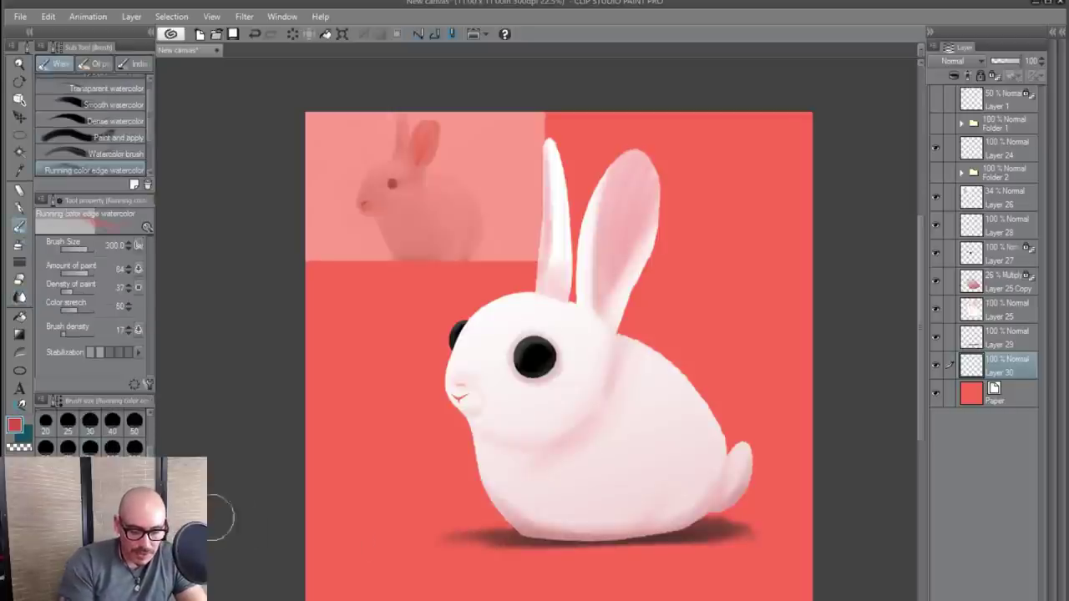
mouse_move(284, 566)
left_mouse_down()
mouse_move(492, 541)
mouse_move(406, 549)
mouse_move(641, 588)
mouse_move(870, 596)
mouse_move(554, 534)
mouse_move(355, 535)
mouse_move(373, 523)
mouse_move(448, 577)
left_mouse_up()
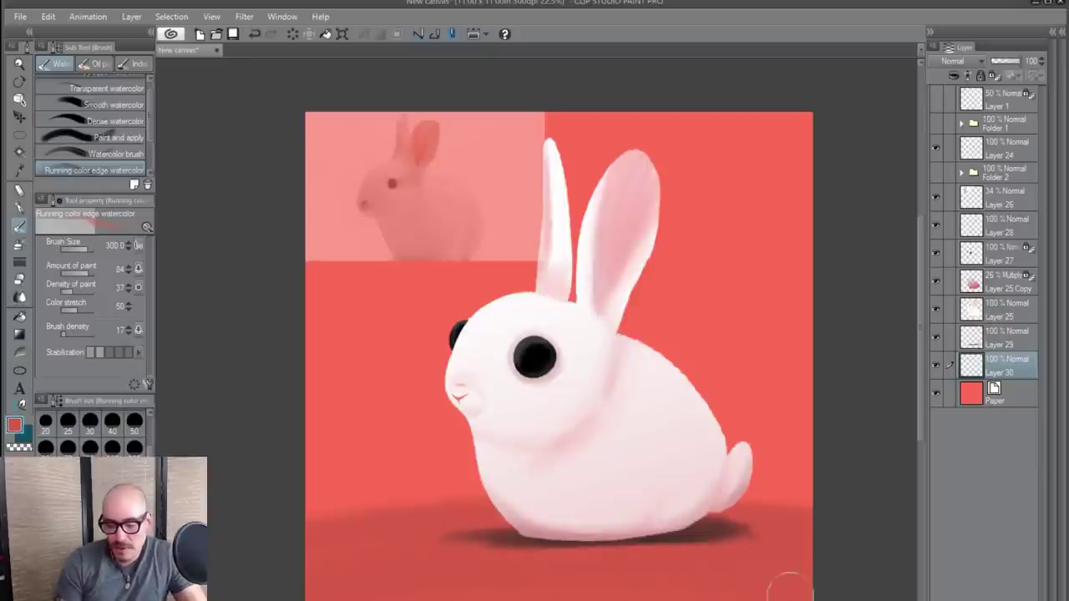
- Add another layer directly above the Paper layer and paint a soft light pink glow across the background at brush size 800
left_click(1014, 399)
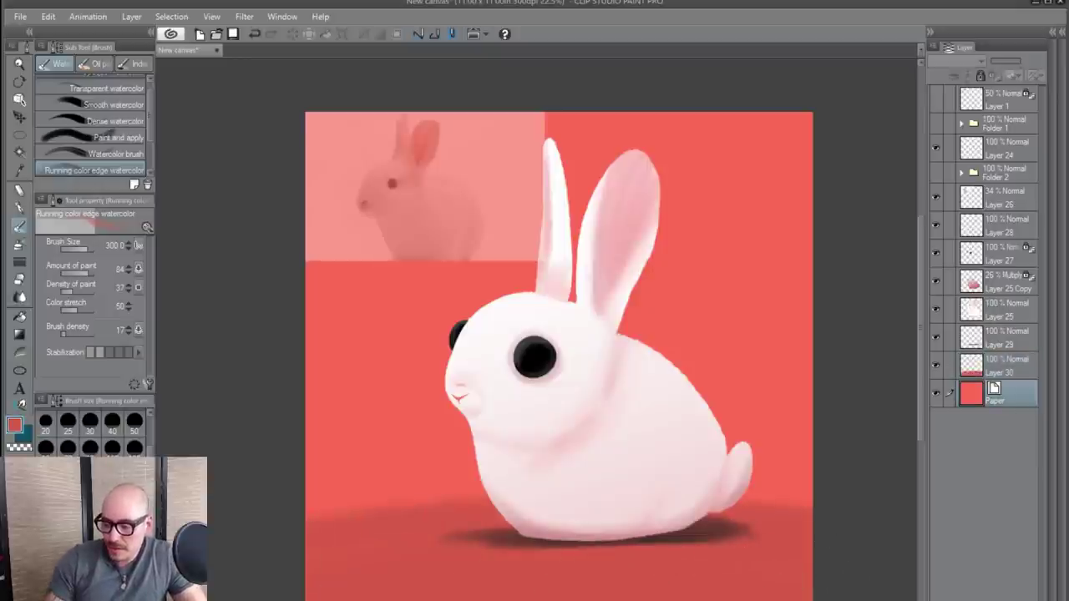
key("ctrl+shift+n")
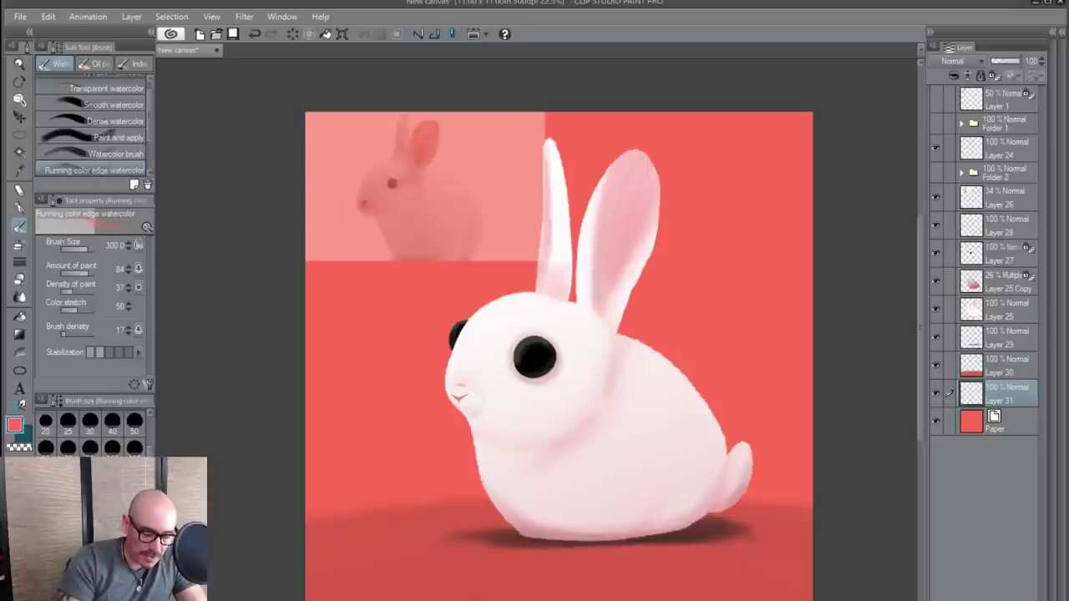
left_click_drag(150, 455, 150, 467)
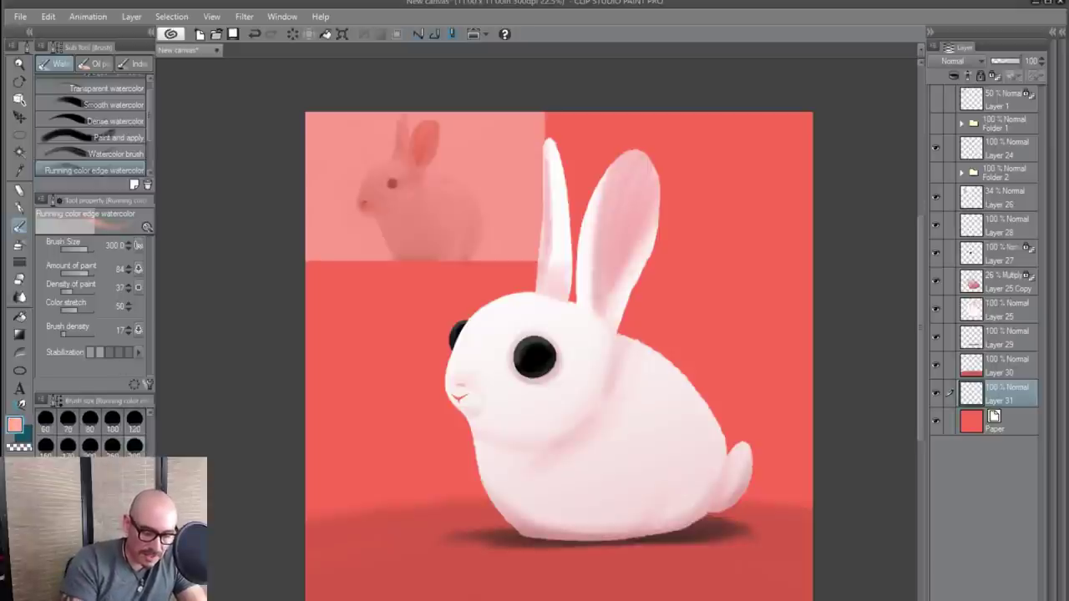
left_click(134, 474)
scroll(406, 479, "down", 2)
mouse_move(312, 492)
left_mouse_down()
mouse_move(664, 460)
mouse_move(378, 486)
mouse_move(610, 471)
mouse_move(394, 470)
mouse_move(647, 449)
mouse_move(376, 453)
mouse_move(630, 424)
mouse_move(784, 388)
mouse_move(294, 442)
mouse_move(564, 375)
mouse_move(726, 363)
mouse_move(539, 344)
mouse_move(310, 485)
mouse_move(664, 476)
mouse_move(857, 437)
mouse_move(363, 455)
mouse_move(642, 406)
mouse_move(411, 416)
mouse_move(614, 372)
mouse_move(766, 364)
mouse_move(539, 353)
mouse_move(734, 339)
mouse_move(496, 336)
mouse_move(753, 312)
mouse_move(529, 302)
mouse_move(738, 285)
mouse_move(496, 287)
mouse_move(733, 249)
mouse_move(490, 250)
mouse_move(384, 451)
mouse_move(578, 435)
mouse_move(781, 444)
mouse_move(561, 308)
mouse_move(661, 284)
mouse_move(497, 537)
left_mouse_up()
scroll(497, 536, "up", 1)
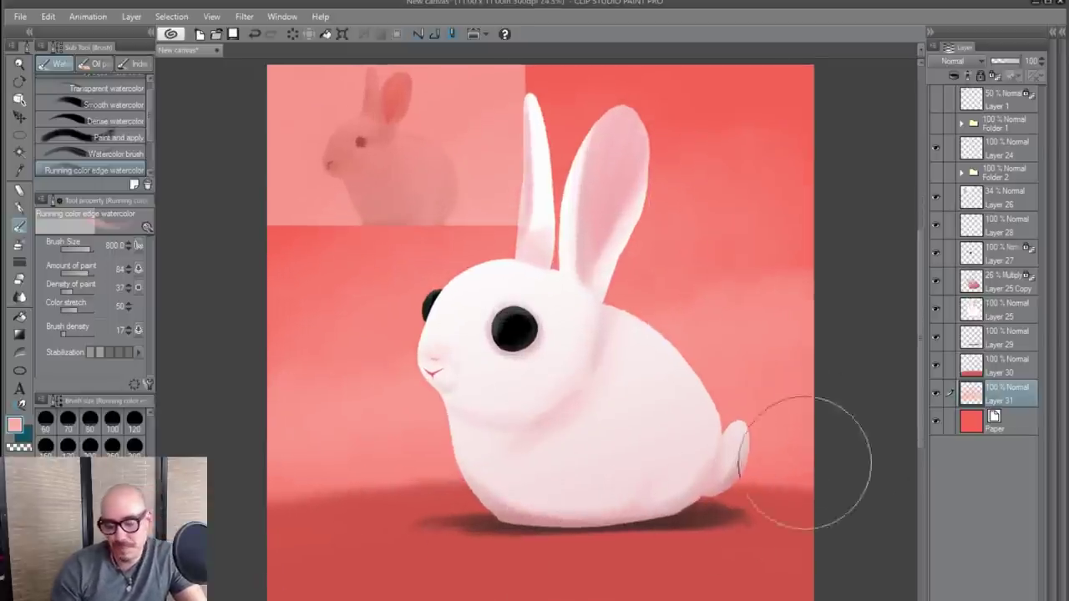
- Select Layer 25, try shading the rabbit's underside in pink with the Running color edge watercolor brush at size 800, and undo it
left_click(1006, 281)
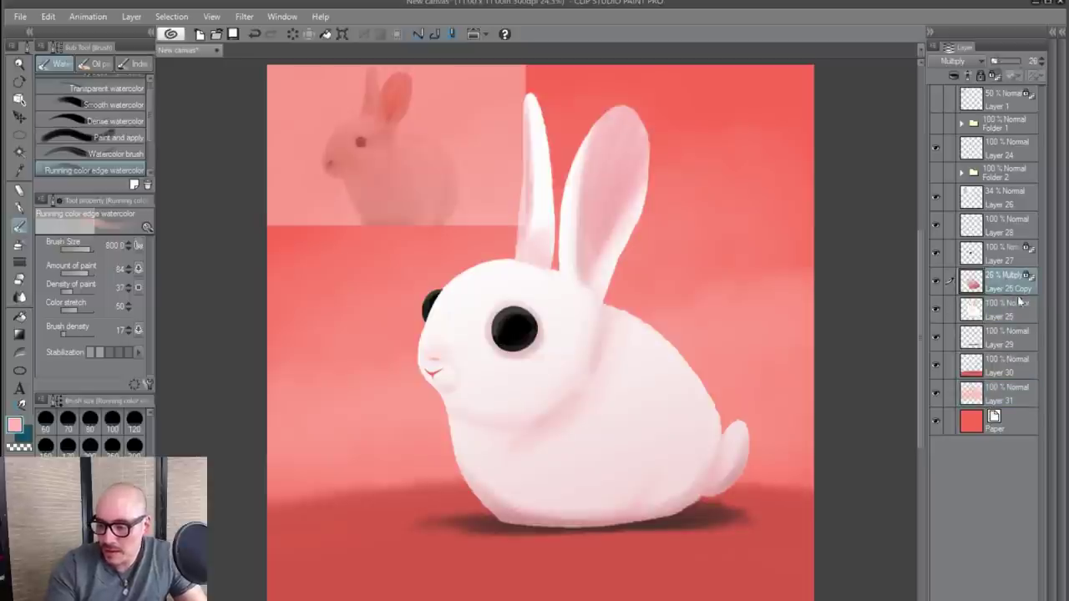
left_click(1003, 310)
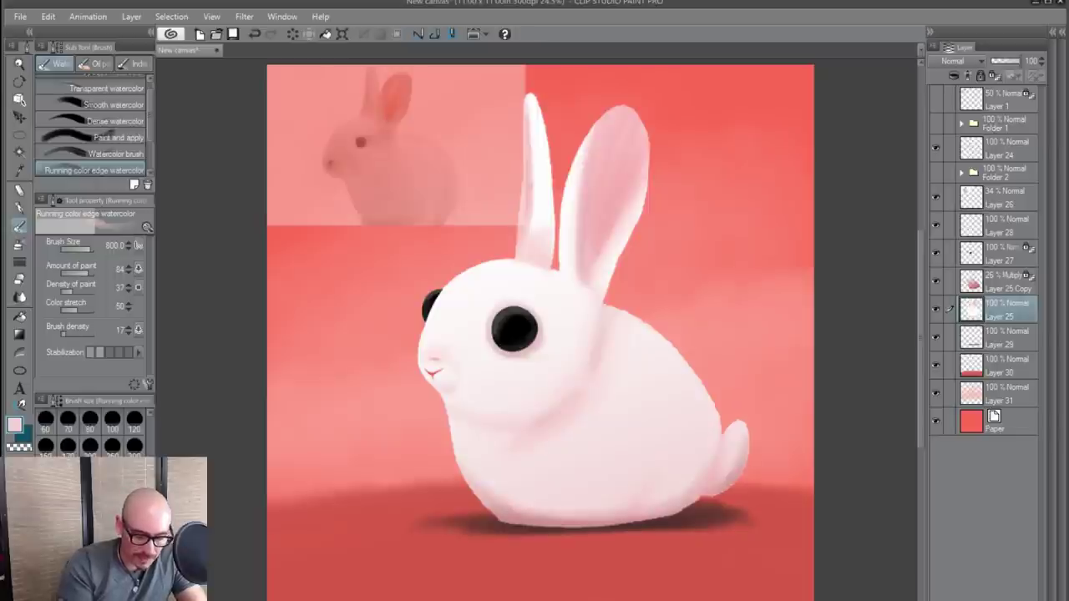
left_click(24, 211)
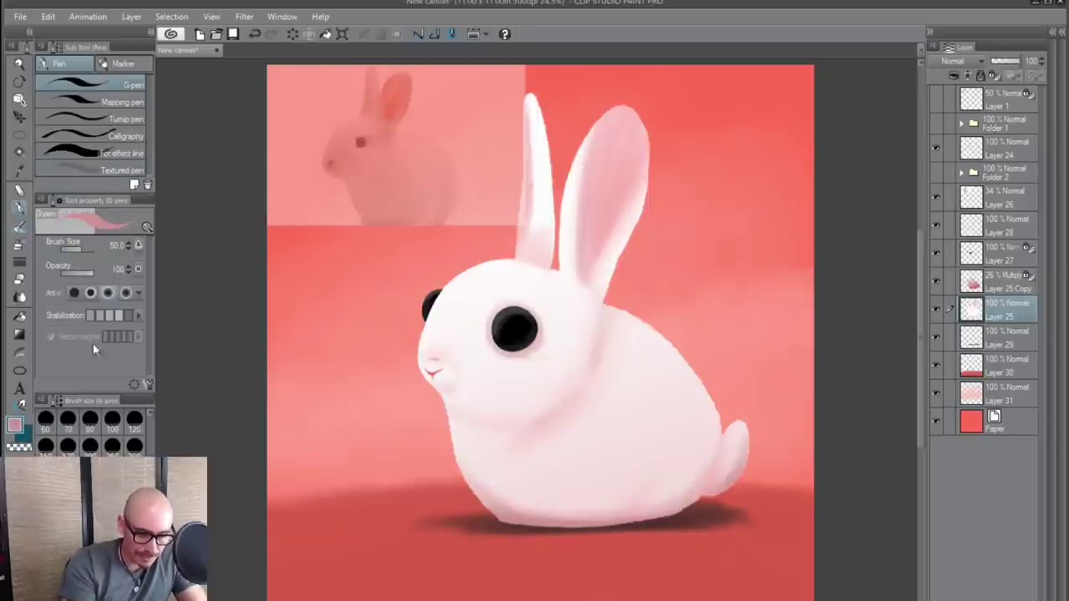
left_click(20, 230)
left_click_drag(508, 524, 625, 515)
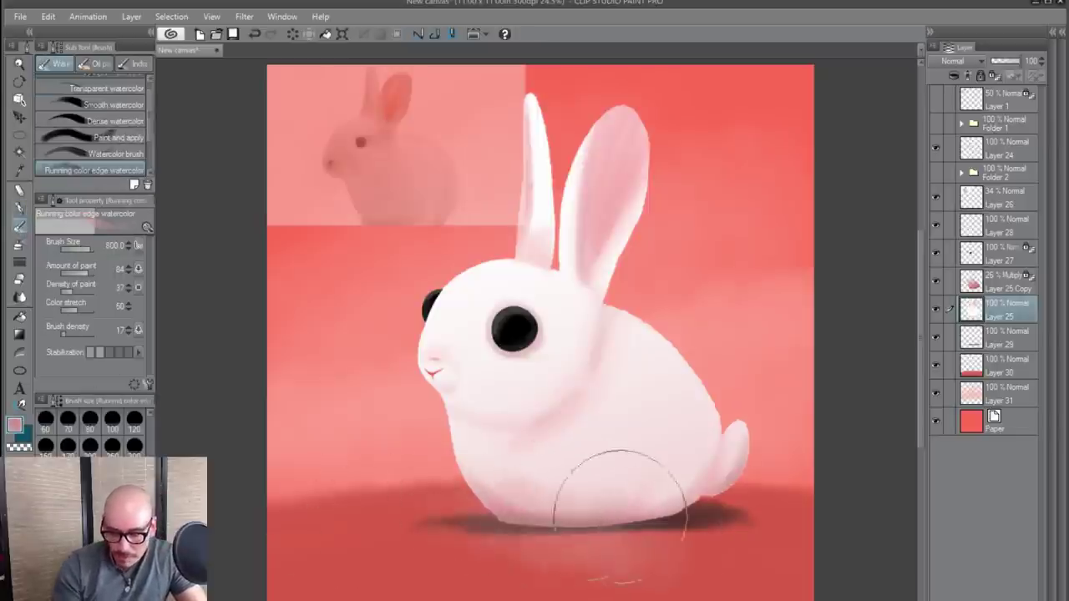
key("ctrl+z")
- Lock Layer 25's transparent pixels and shade the belly, tail and neck fold in a darker pink at brush size 300
left_click(993, 76)
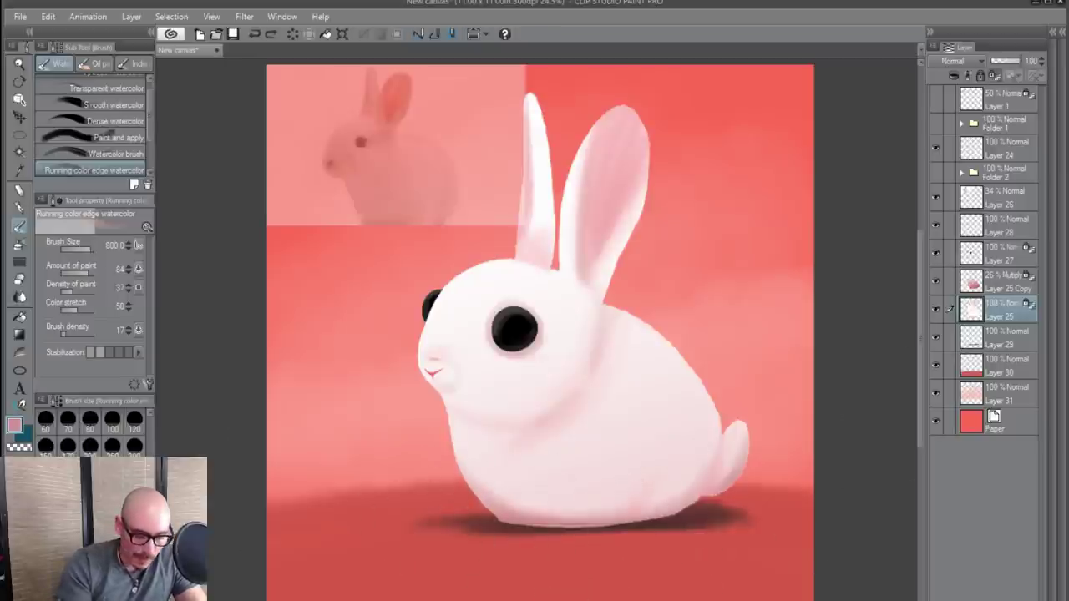
left_click_drag(92, 519, 100, 532)
left_click_drag(459, 524, 486, 514)
key("ctrl+z")
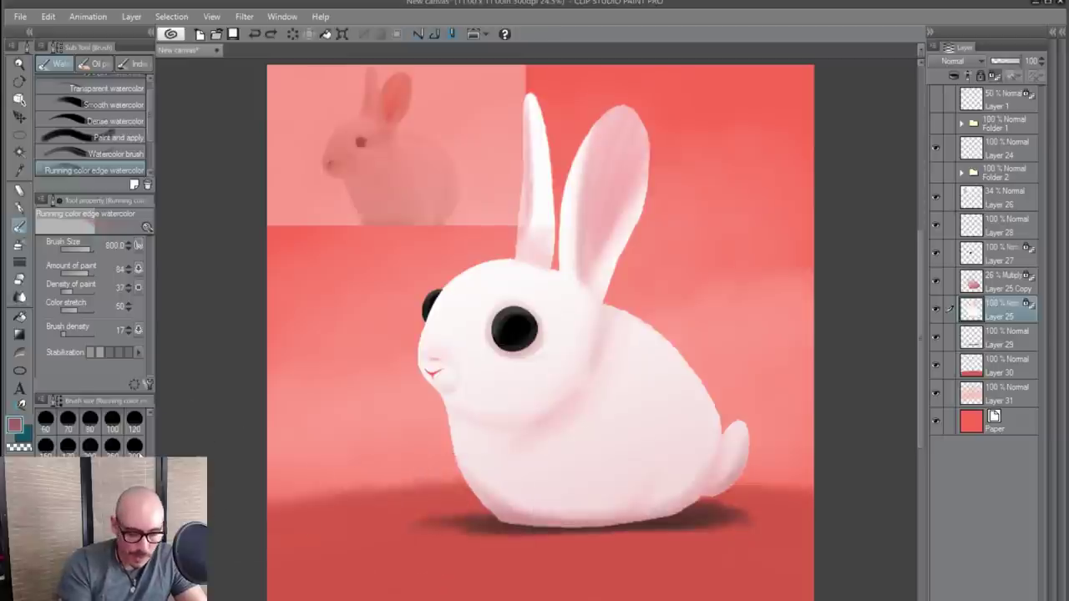
left_click(139, 454)
mouse_move(430, 479)
left_mouse_down()
mouse_move(642, 517)
mouse_move(426, 485)
mouse_move(725, 530)
left_mouse_up()
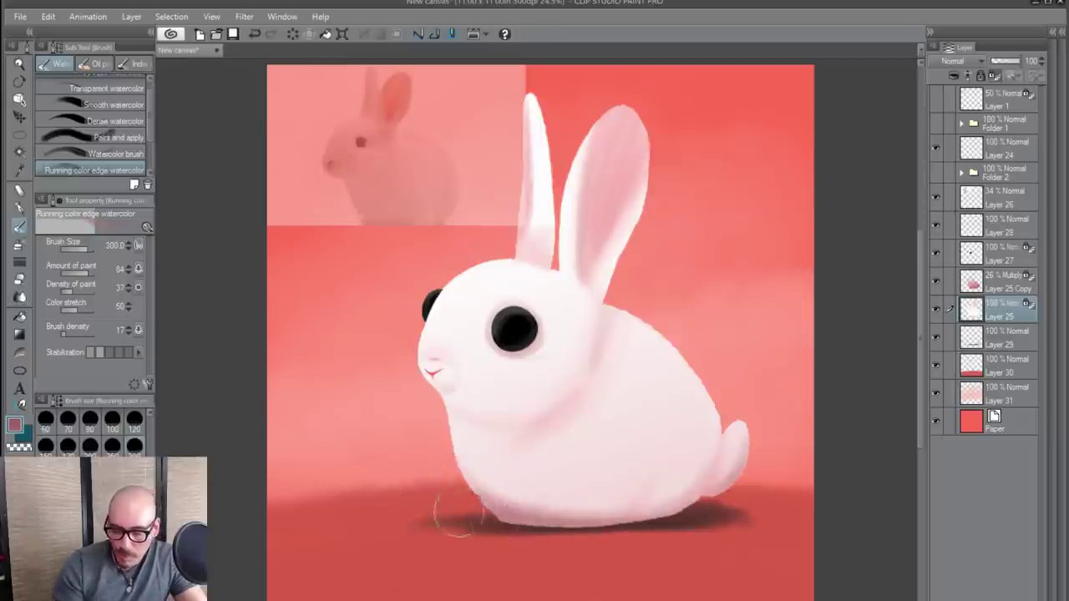
left_click_drag(459, 512, 719, 530)
left_click_drag(489, 533, 660, 532)
left_click_drag(557, 533, 754, 509)
mouse_move(597, 533)
left_mouse_down()
mouse_move(726, 521)
mouse_move(568, 536)
mouse_move(496, 529)
mouse_move(665, 540)
mouse_move(660, 527)
mouse_move(715, 513)
mouse_move(759, 460)
mouse_move(575, 547)
mouse_move(626, 511)
mouse_move(406, 504)
left_mouse_up()
mouse_move(601, 382)
left_mouse_down()
mouse_move(574, 395)
mouse_move(594, 351)
left_mouse_up()
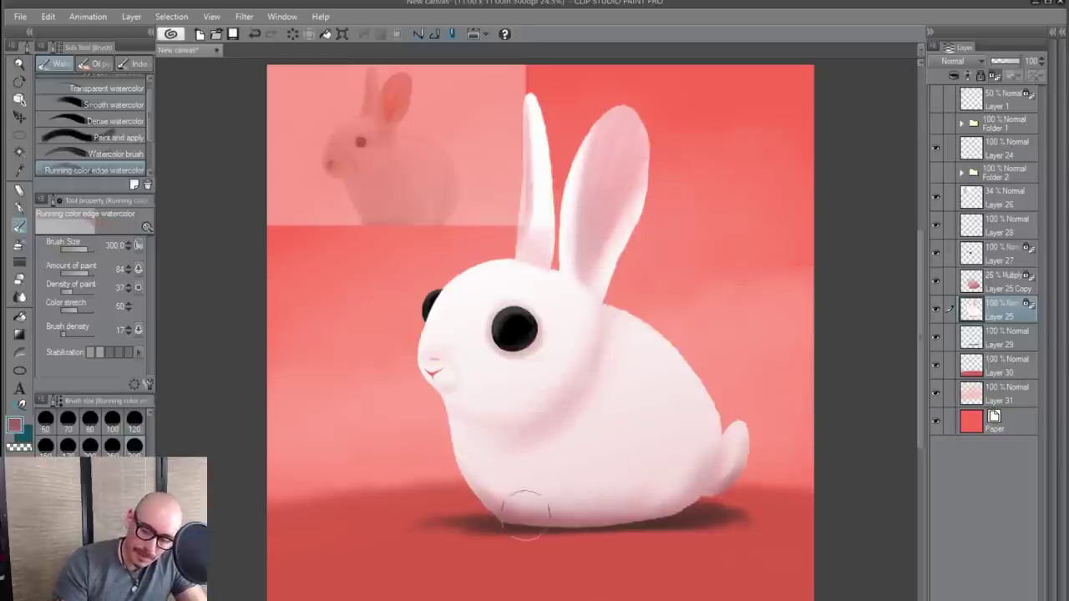
mouse_move(526, 515)
left_mouse_down()
mouse_move(606, 517)
mouse_move(599, 538)
mouse_move(473, 518)
mouse_move(521, 508)
mouse_move(769, 527)
mouse_move(467, 530)
mouse_move(702, 539)
mouse_move(557, 530)
mouse_move(729, 516)
left_mouse_up()
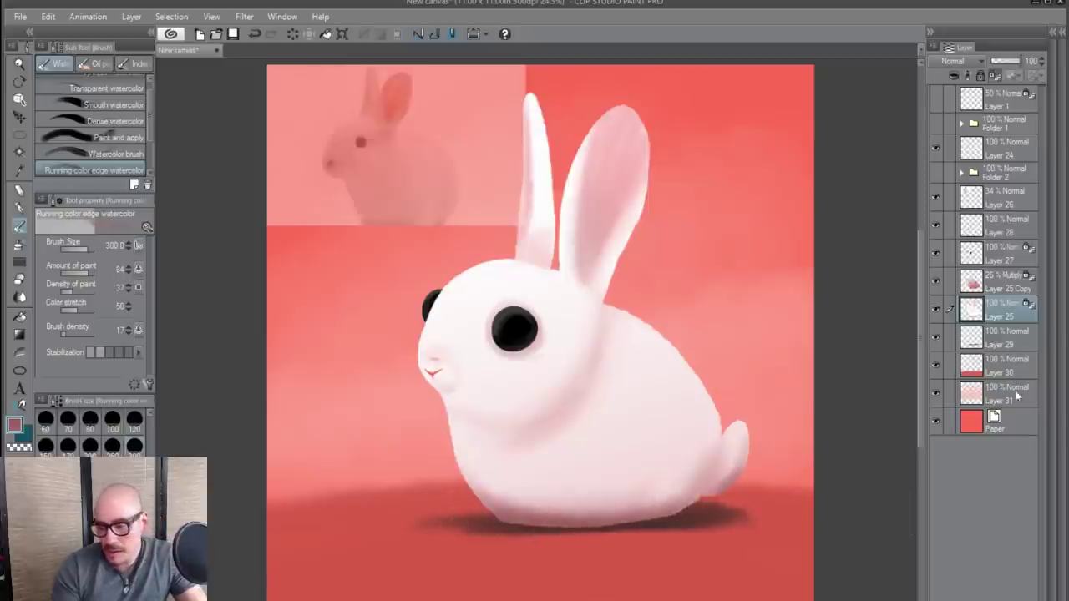
- Set the blending mode of Layer 29, the rabbit's ground shadow, to Multiply
left_click(1007, 337)
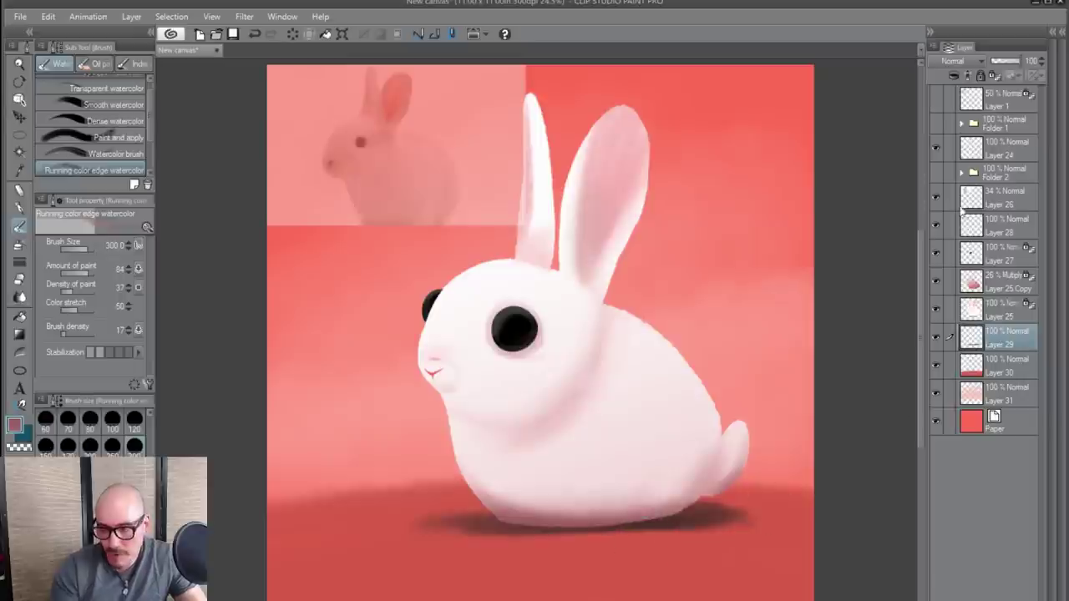
left_click(952, 61)
left_click(956, 112)
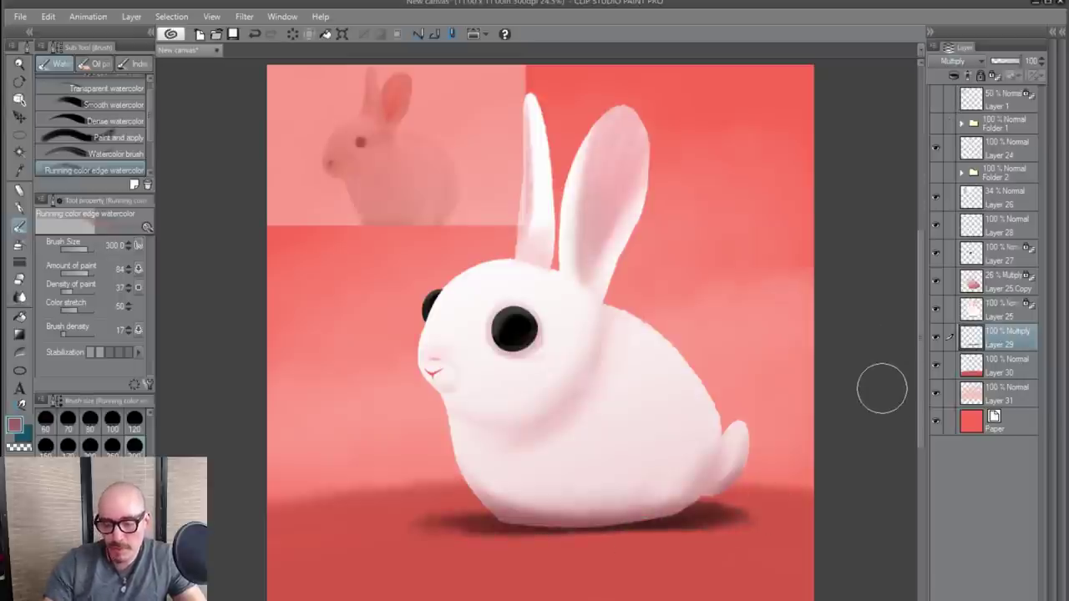
- Deepen the shading along the rabbit's bottom edge on Layer 25 in dark maroon at brush sizes 300 and 100
left_click(1007, 311)
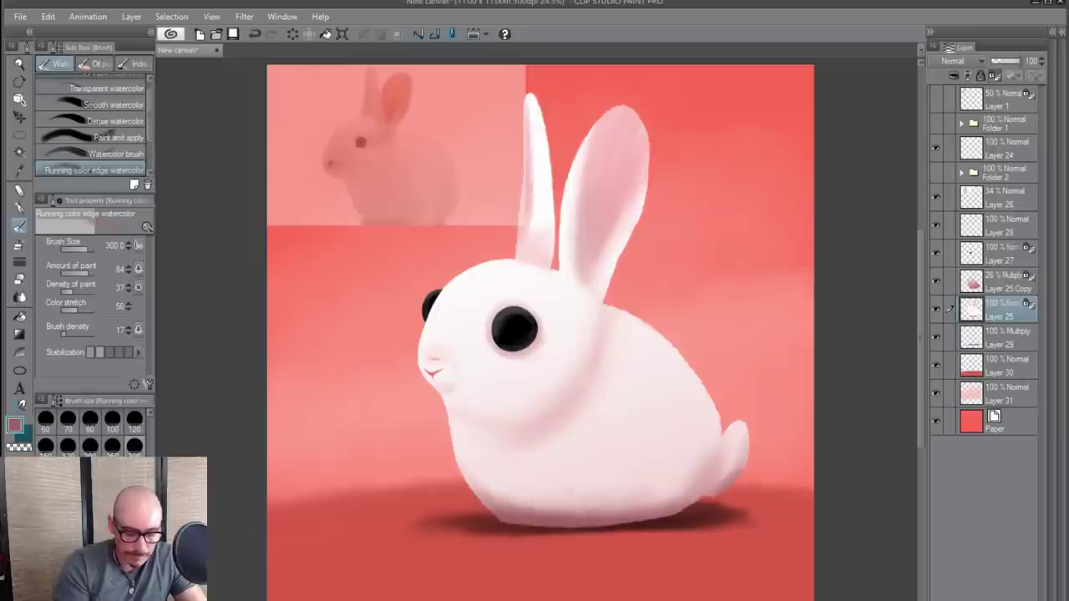
left_click(94, 535)
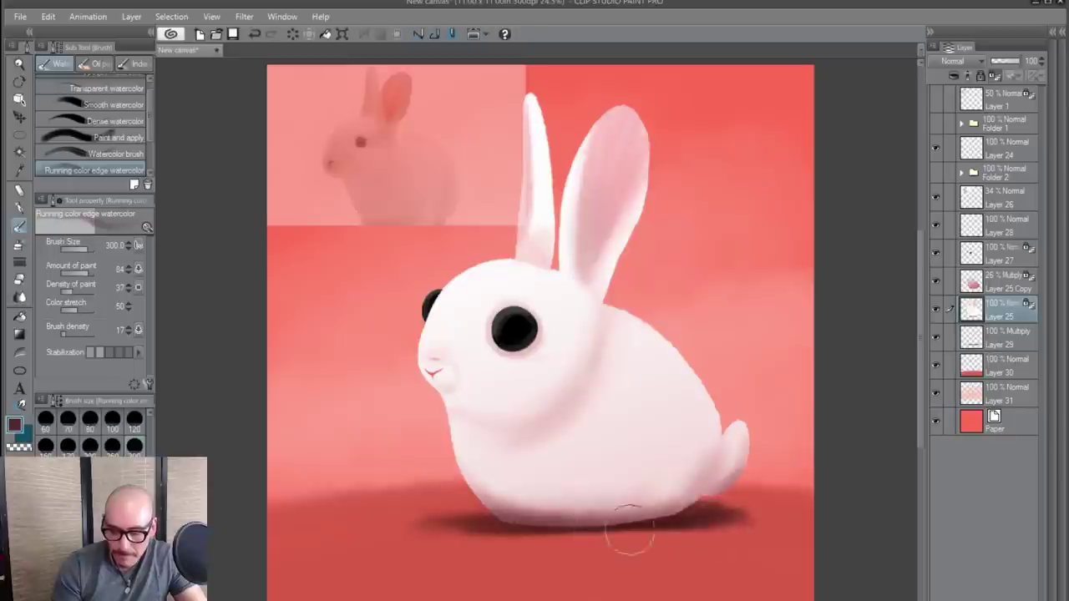
left_click(115, 422)
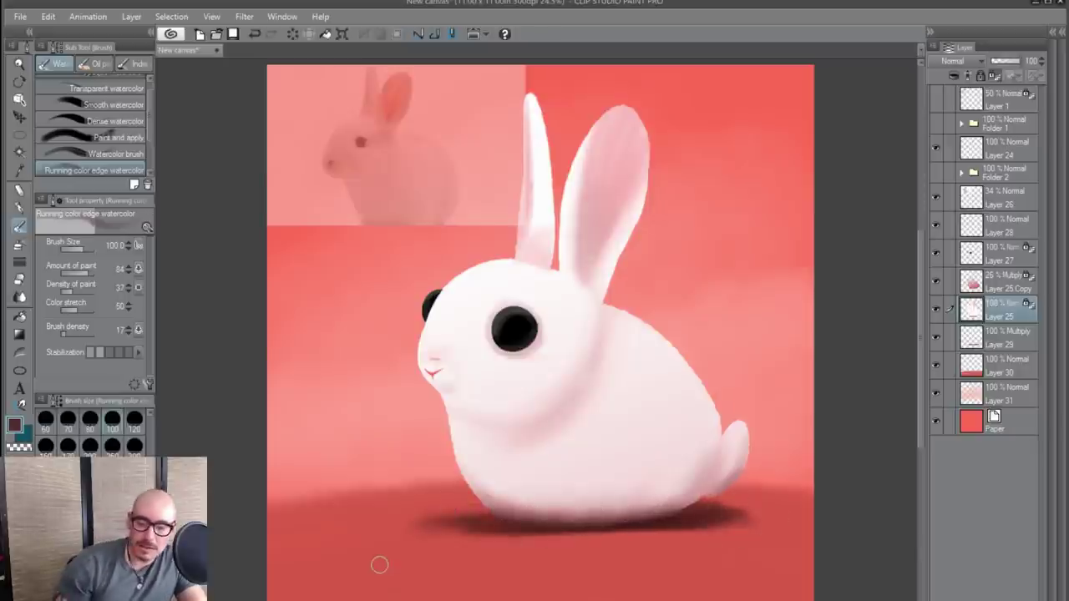
- On Layer 30, sample the ground's red and paint soft vertical grass blades along the horizon in front of the rabbit at brush size 100
left_click(1002, 366)
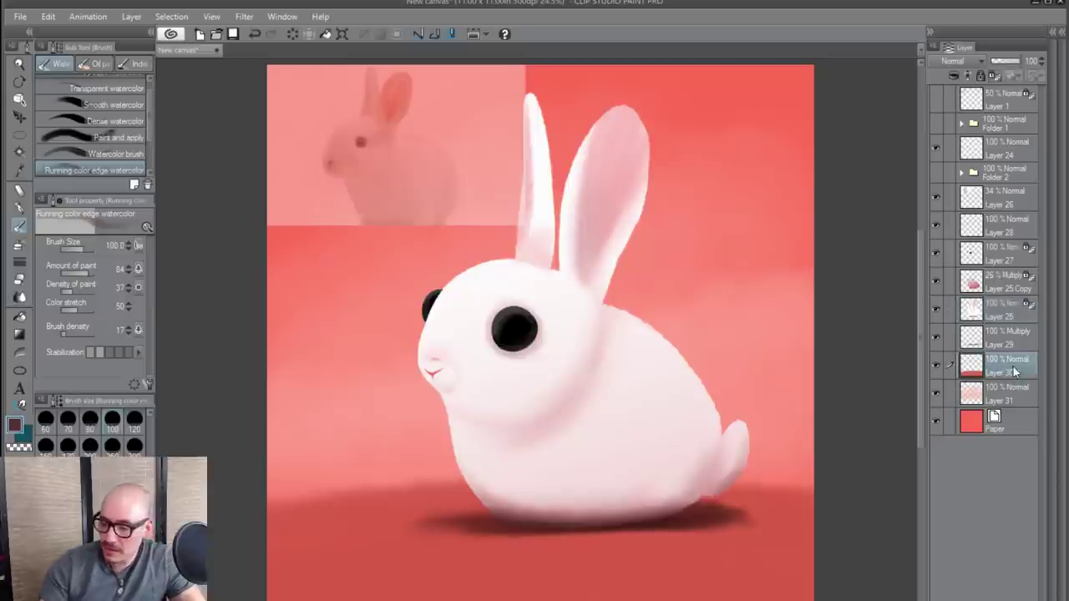
left_click(338, 525, "alt")
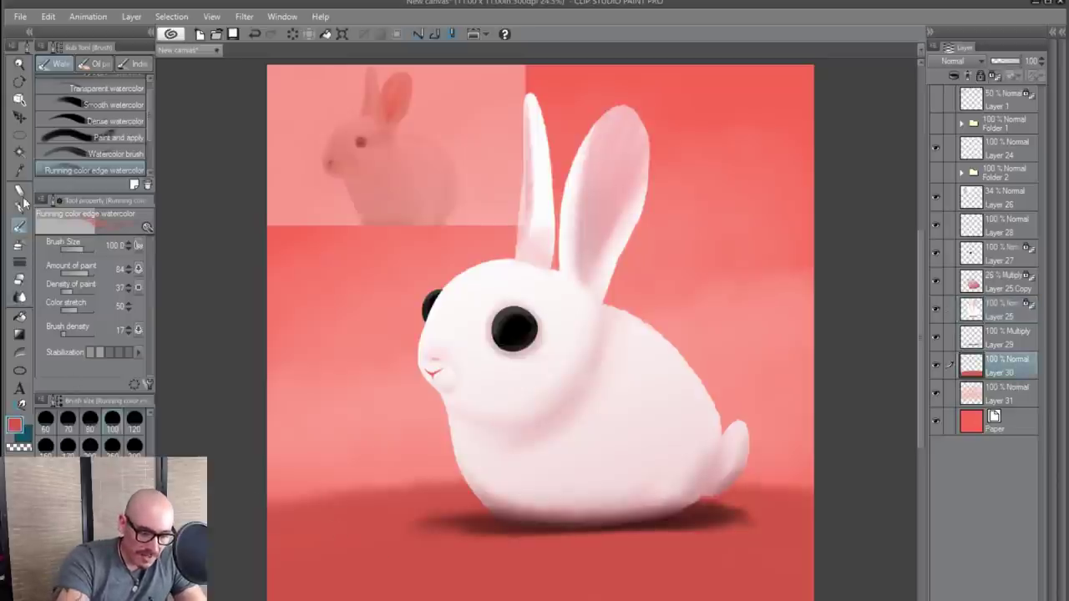
left_click_drag(302, 512, 292, 473)
mouse_move(314, 504)
left_mouse_down()
mouse_move(290, 417)
mouse_move(309, 463)
mouse_move(316, 538)
mouse_move(260, 485)
mouse_move(332, 430)
left_mouse_up()
mouse_move(349, 492)
left_mouse_down()
mouse_move(358, 434)
mouse_move(377, 456)
left_mouse_up()
mouse_move(395, 491)
left_mouse_down()
mouse_move(384, 428)
mouse_move(402, 519)
mouse_move(407, 458)
left_mouse_up()
mouse_move(426, 484)
left_mouse_down()
mouse_move(425, 437)
mouse_move(439, 451)
left_mouse_up()
mouse_move(455, 483)
left_mouse_down()
mouse_move(452, 427)
mouse_move(466, 446)
left_mouse_up()
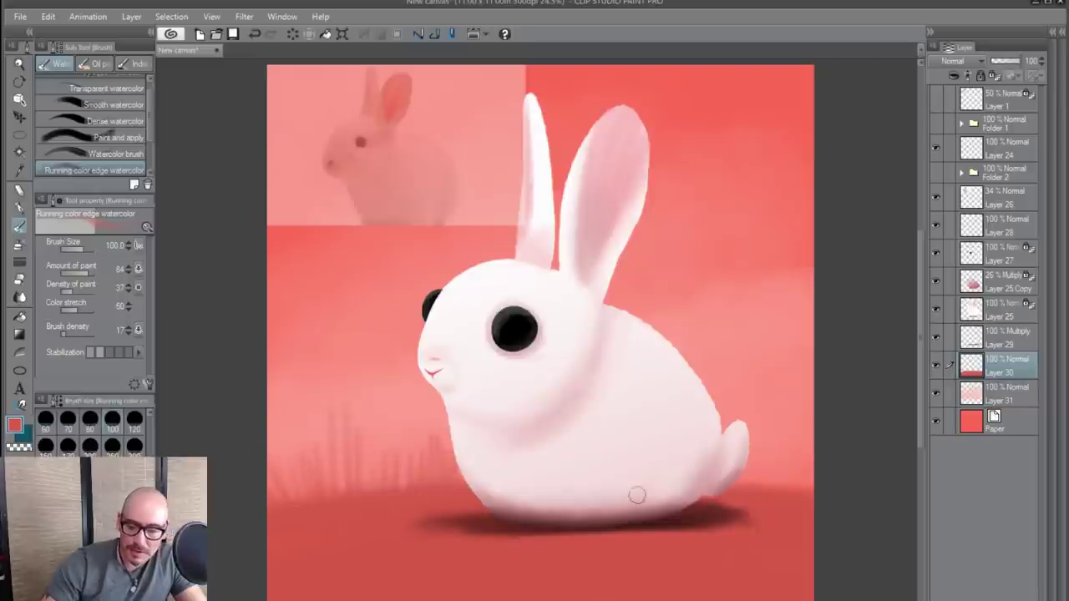
- Paint taller grass blades behind the rabbit's tail and back, and more beside its chest
mouse_move(742, 477)
left_mouse_down()
mouse_move(740, 417)
mouse_move(765, 428)
left_mouse_up()
mouse_move(782, 488)
left_mouse_down()
mouse_move(780, 428)
mouse_move(796, 427)
mouse_move(807, 489)
mouse_move(768, 438)
mouse_move(736, 308)
left_mouse_up()
left_click_drag(741, 424, 760, 321)
left_click_drag(755, 470, 762, 409)
left_click_drag(434, 484, 430, 394)
left_click_drag(450, 482, 443, 410)
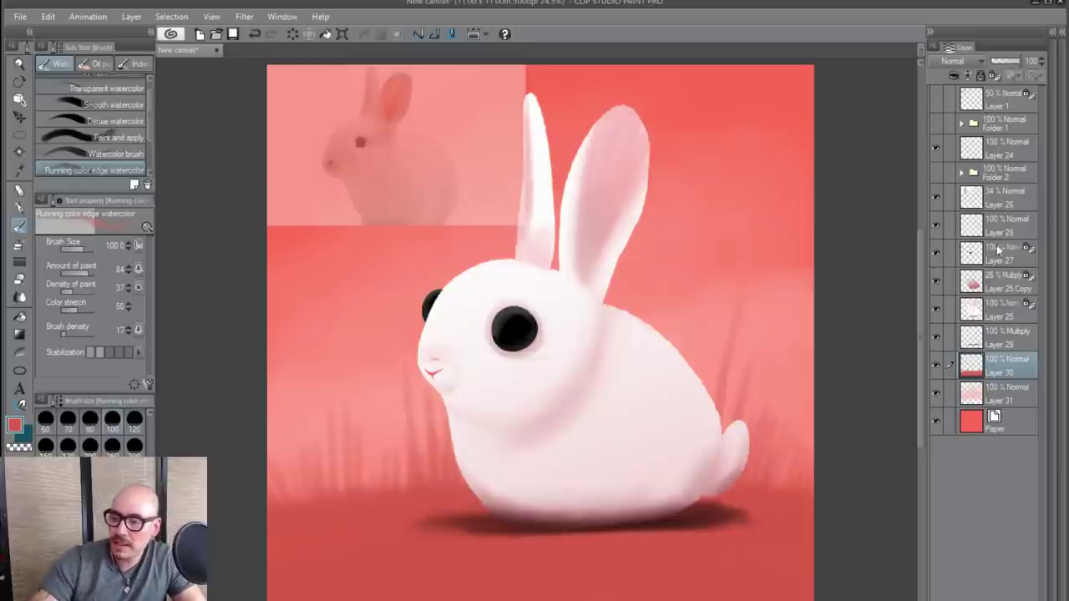
- Add a layer above Layer 26 and brush a soft white glow around the rabbit's head and back at brush sizes 1500 and 600
left_click(1015, 204)
key("ctrl+shift+n")
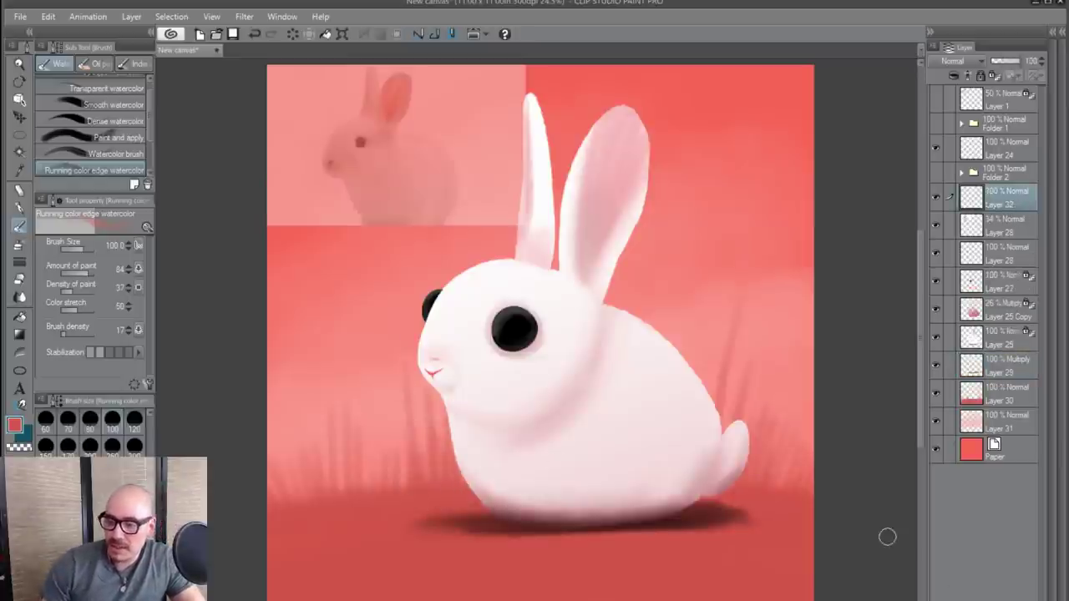
left_click(503, 417, "alt")
left_click(501, 400, "alt")
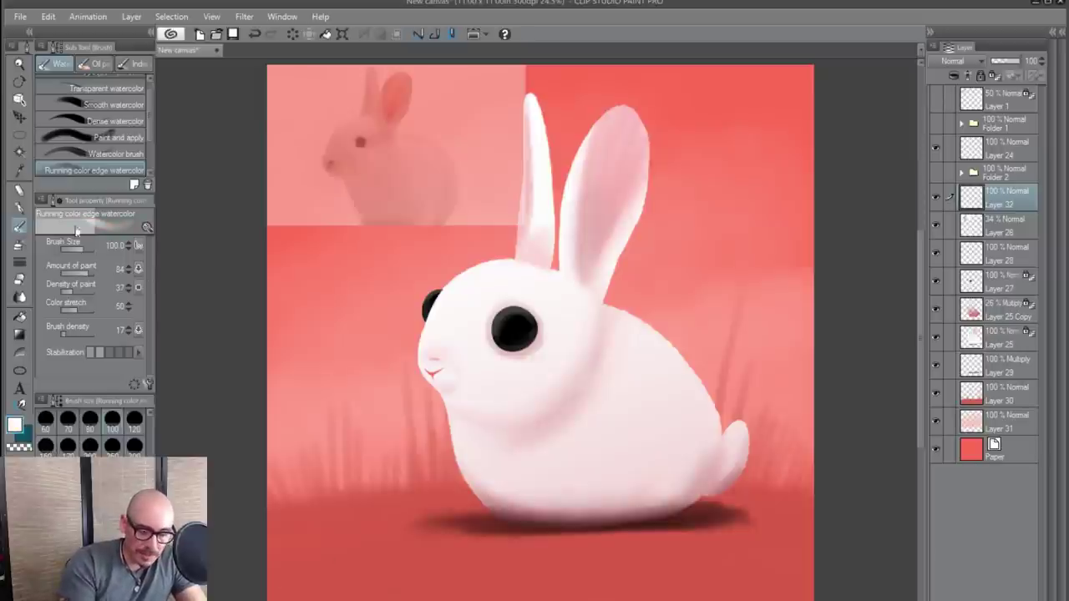
left_click(134, 474)
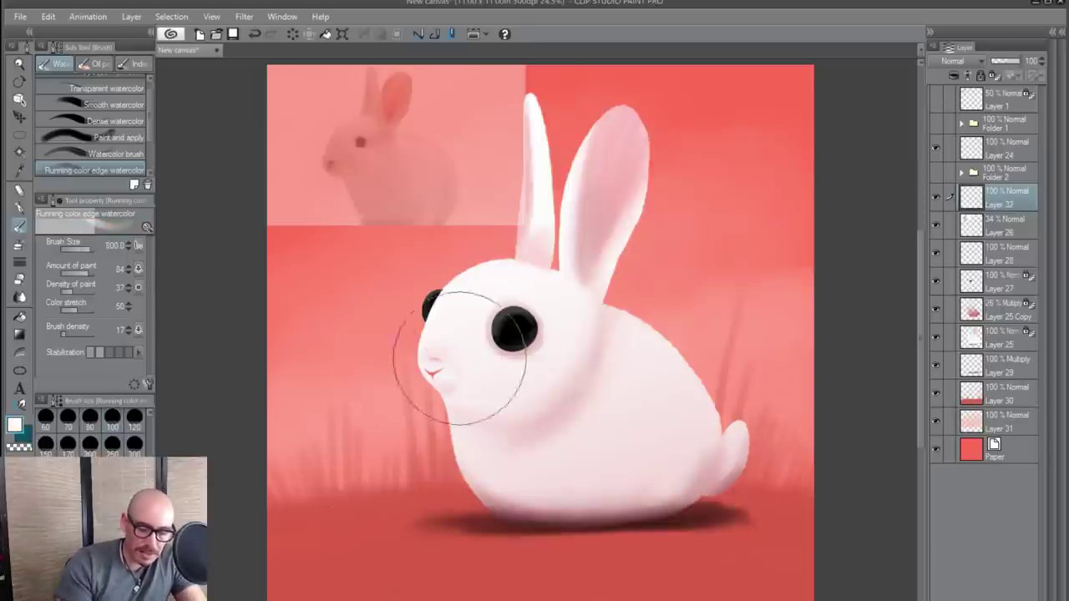
left_click(90, 499)
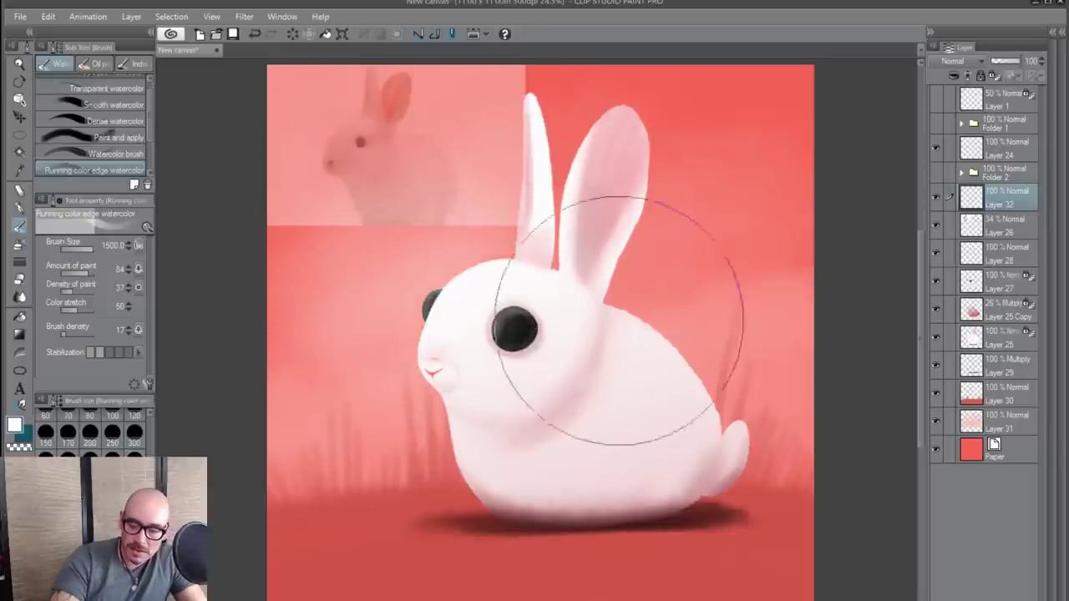
left_click(90, 451)
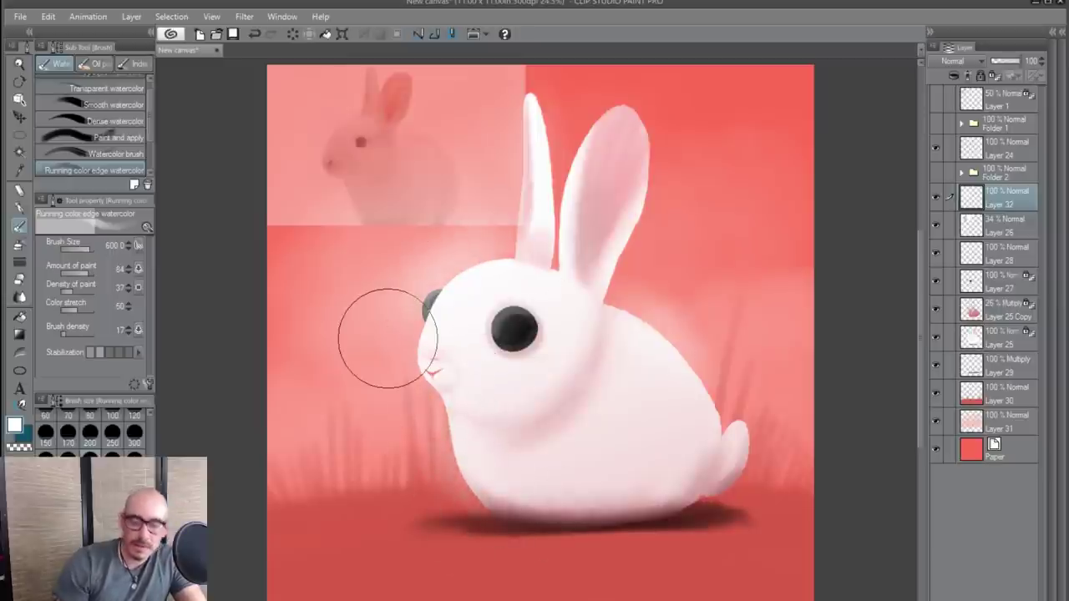
- On another new layer, paint white highlight spots in both eyes with the G-pen at brush size 15
left_click(954, 599)
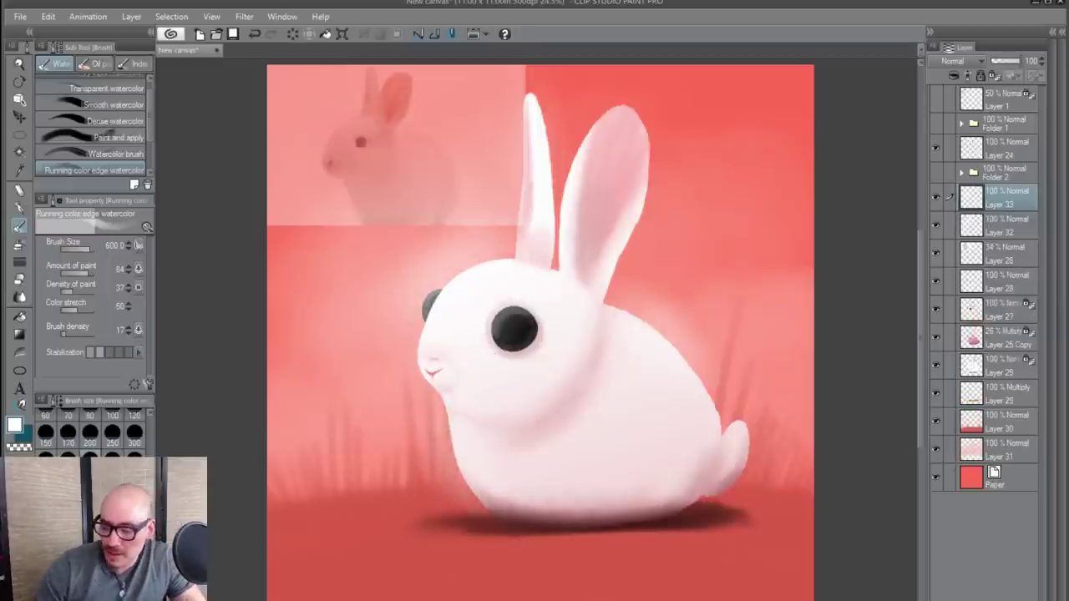
scroll(481, 547, "up", 1)
left_click(20, 192)
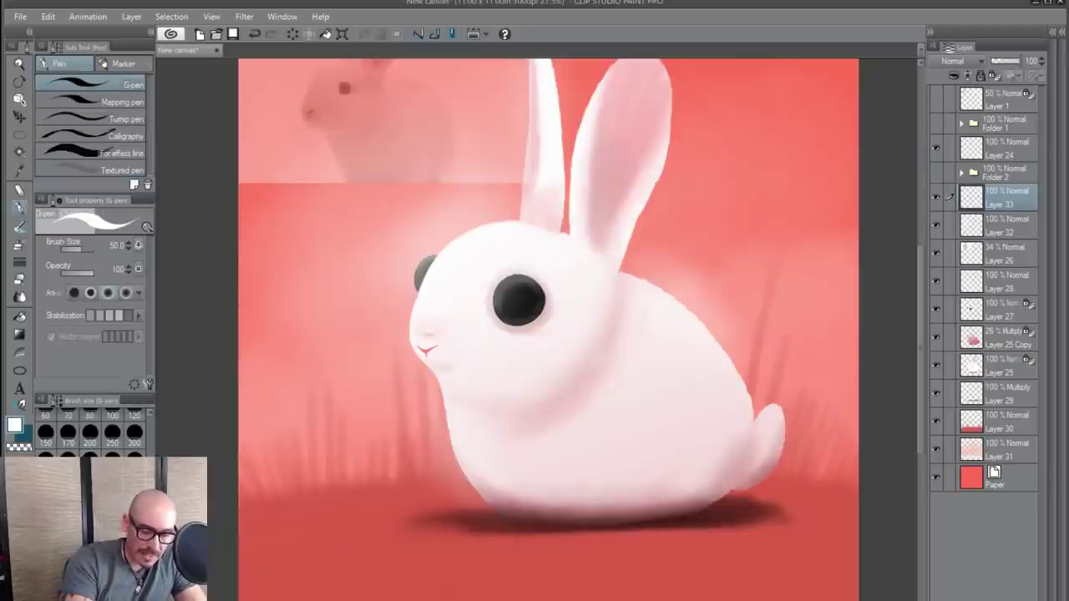
left_click(122, 430)
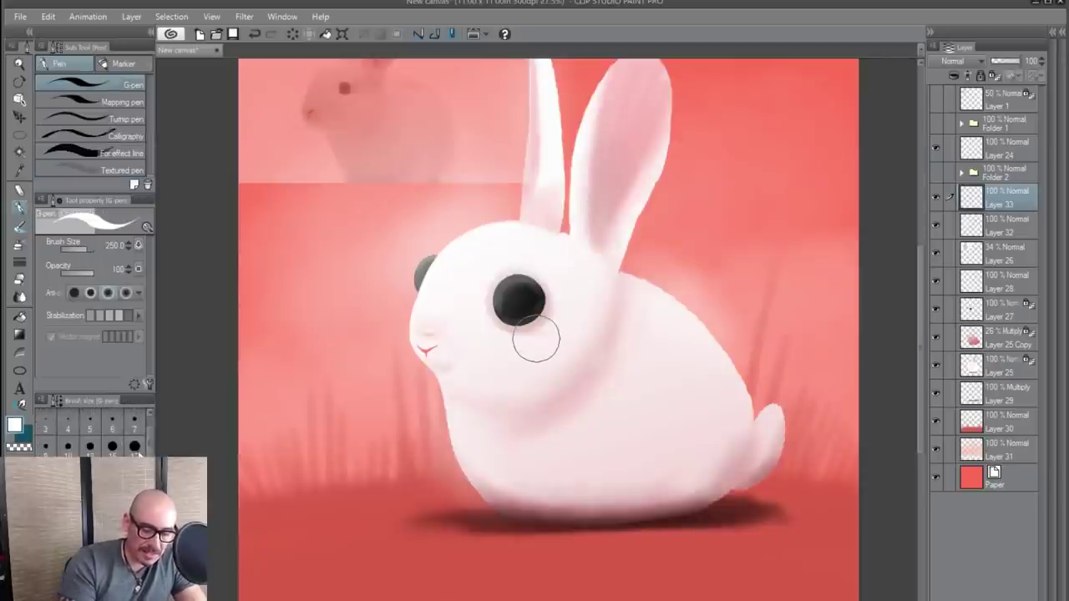
scroll(525, 303, "up", 2)
scroll(457, 280, "up", 2)
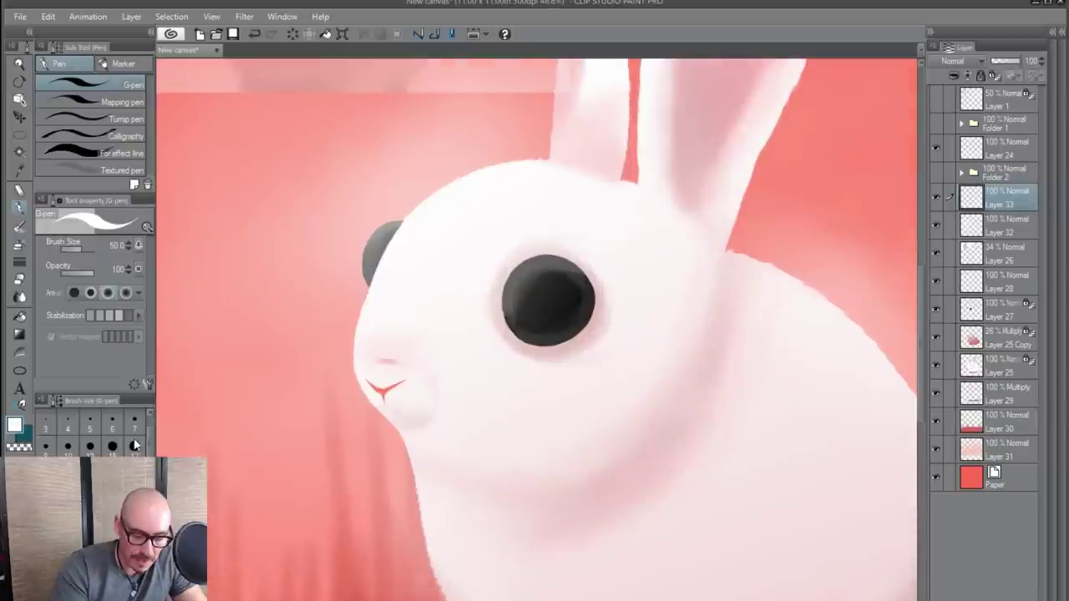
left_click(134, 425)
left_click(116, 447)
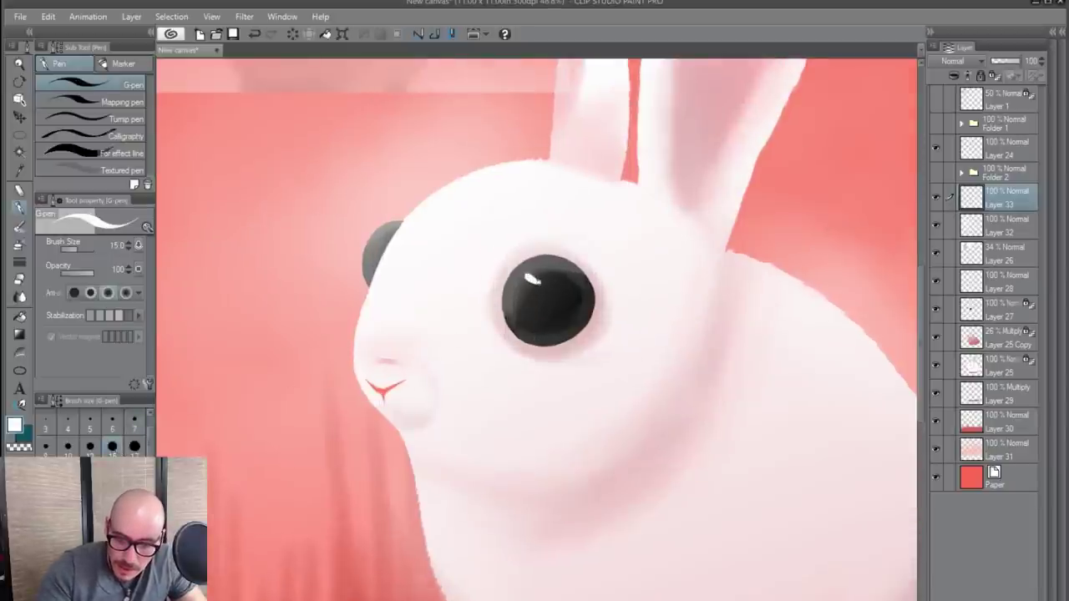
left_click_drag(527, 276, 538, 283)
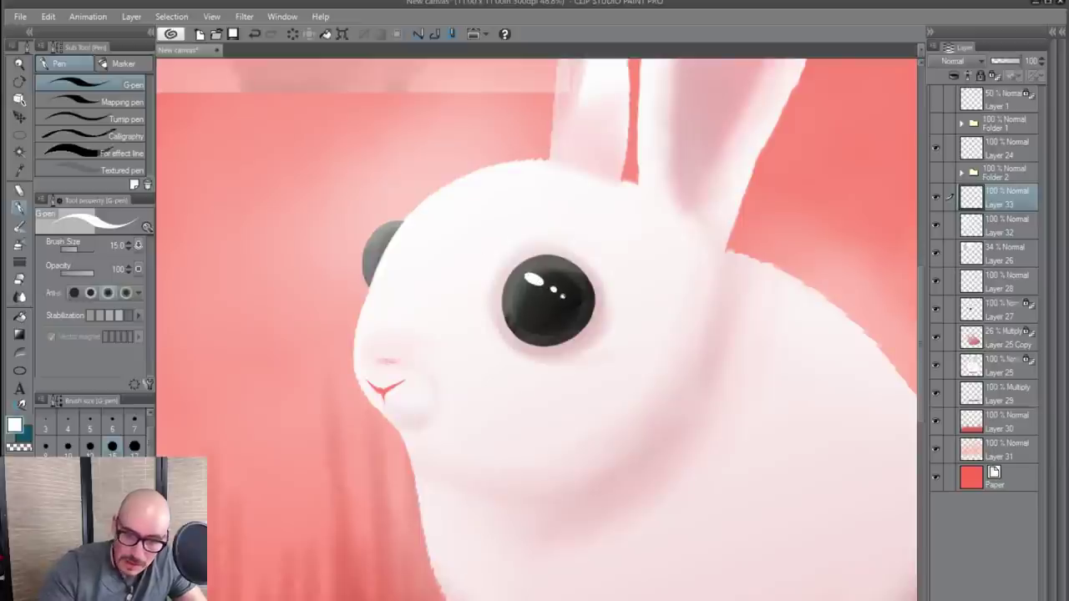
left_click_drag(378, 234, 389, 239)
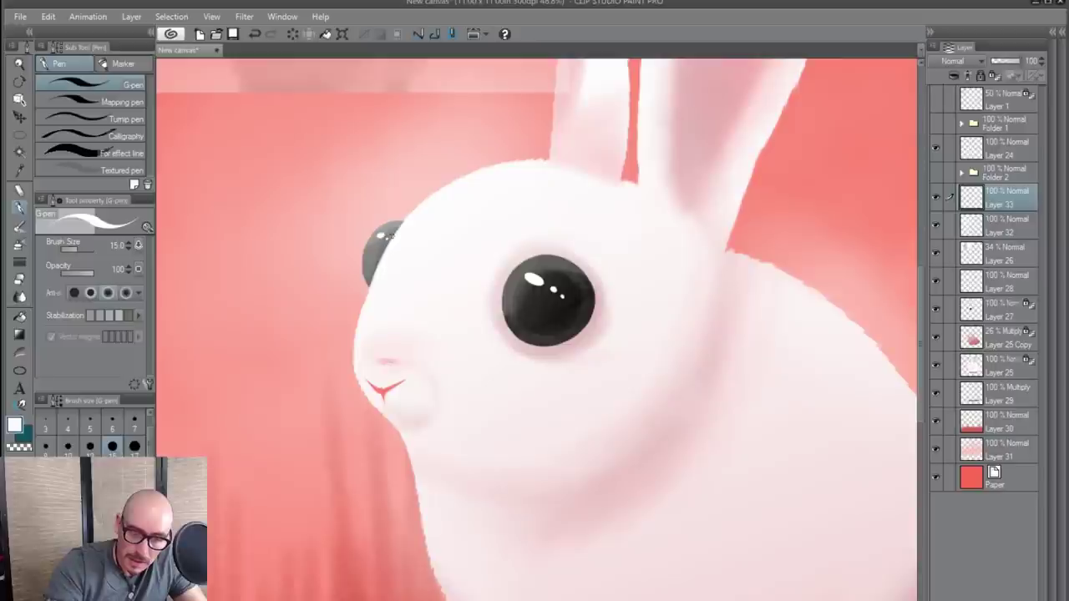
- Draw a thin curved white rim highlight along the front edge of the far eye, undoing the unwanted strokes
scroll(387, 237, "down", 2)
scroll(387, 236, "up", 4)
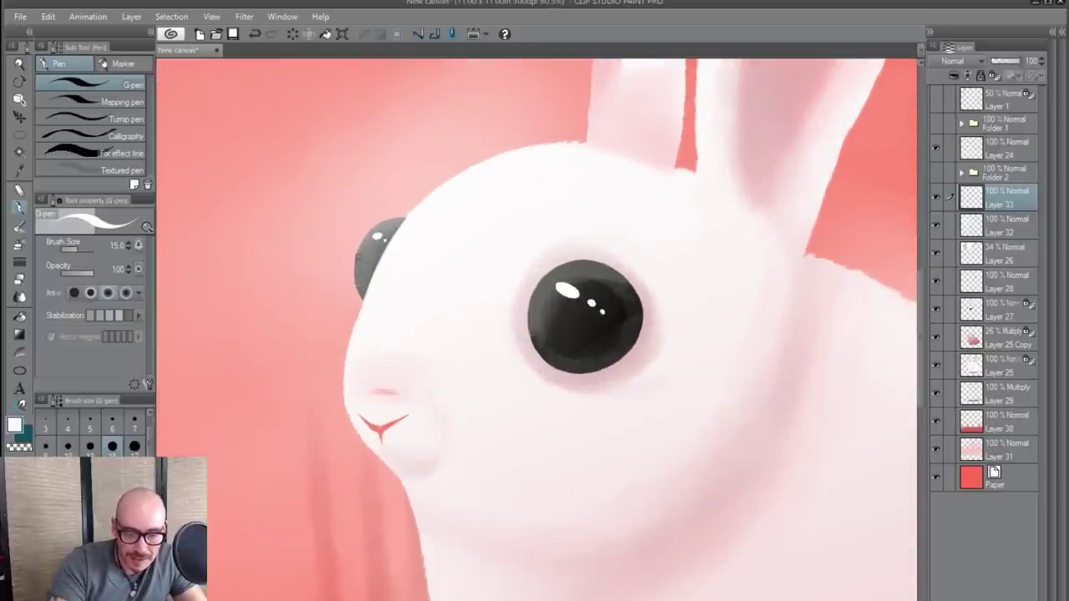
key("ctrl+z")
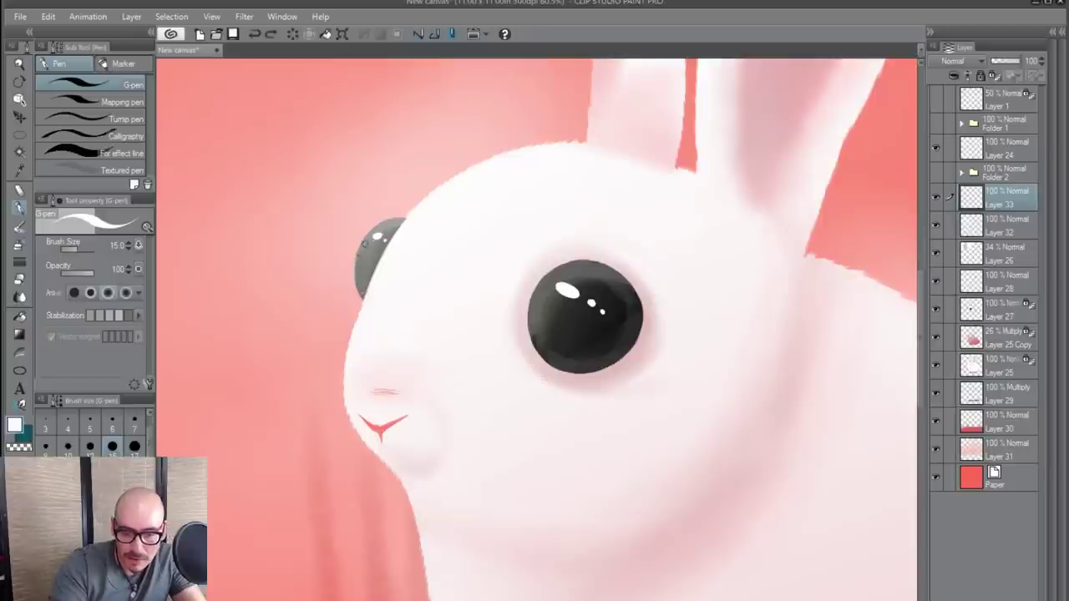
left_click_drag(365, 238, 356, 279)
key("ctrl+z")
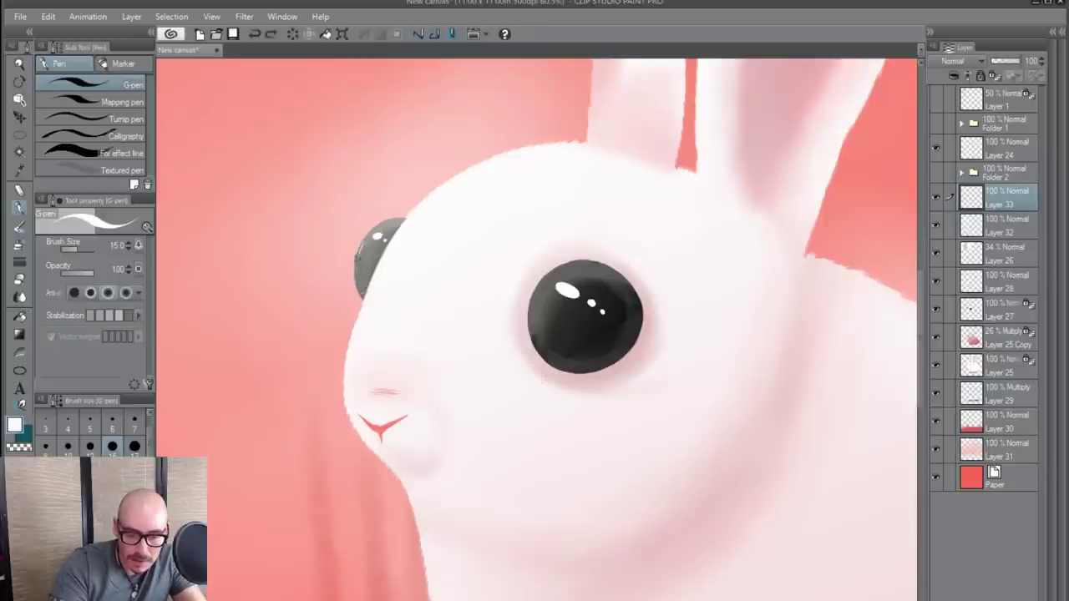
left_click_drag(361, 242, 365, 297)
key("ctrl+z")
- Draw a thin curved white rim highlight along the front lower edge of the near eye, redoing the first attempt
left_click_drag(534, 296, 547, 346)
key("ctrl+z")
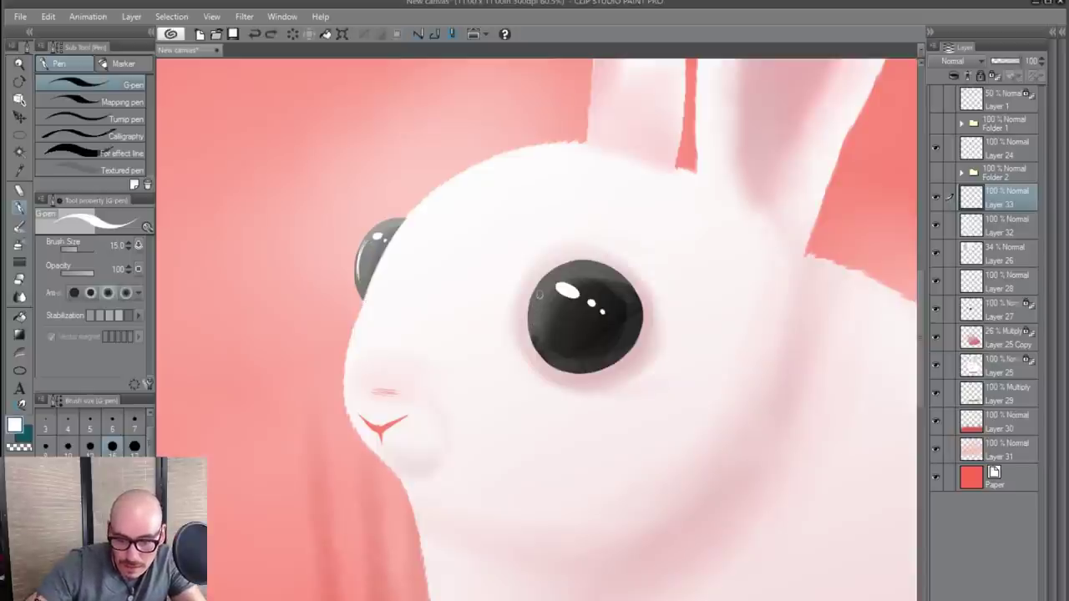
left_click_drag(536, 292, 555, 356)
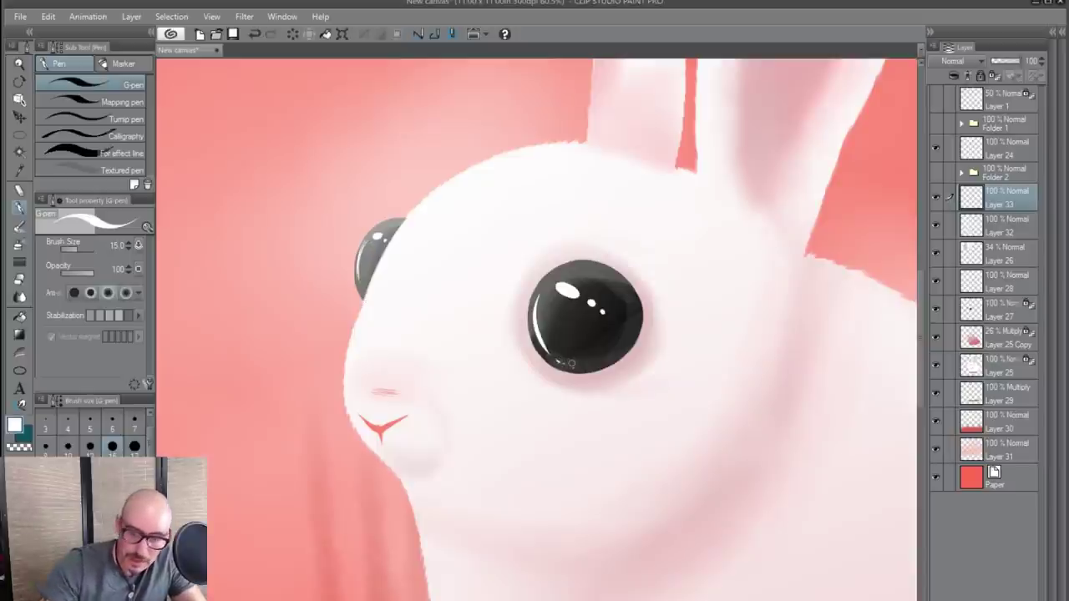
scroll(571, 363, "down", 3)
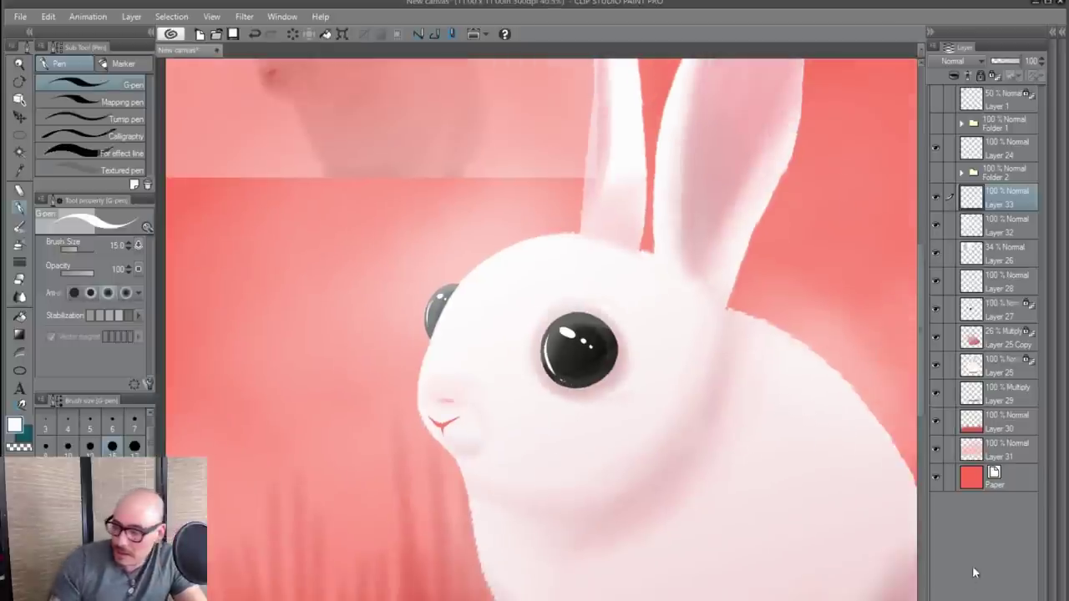
- Add a layer at 30% opacity and paint a large white reflection inside each eye with the G-pen at brush size 300
key("ctrl+shift+n")
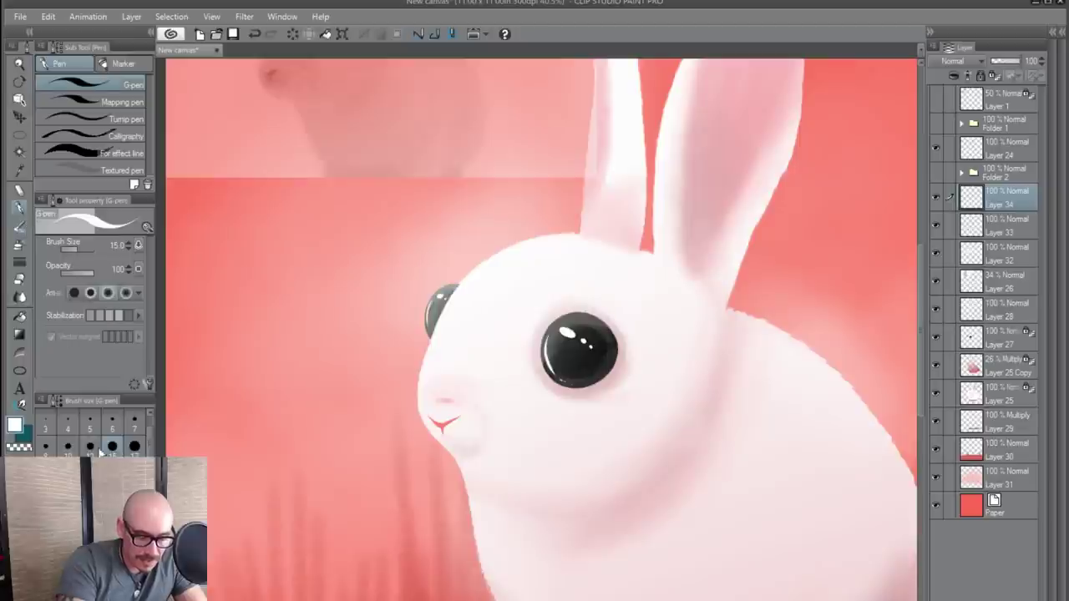
left_click_drag(151, 448, 151, 476)
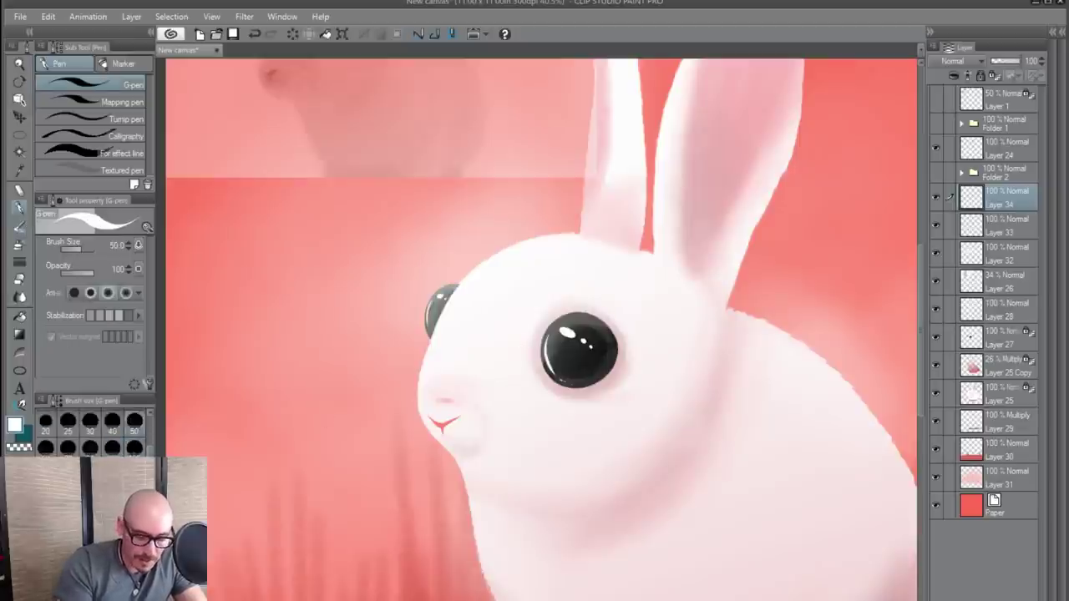
left_click(134, 472)
left_click(1000, 61)
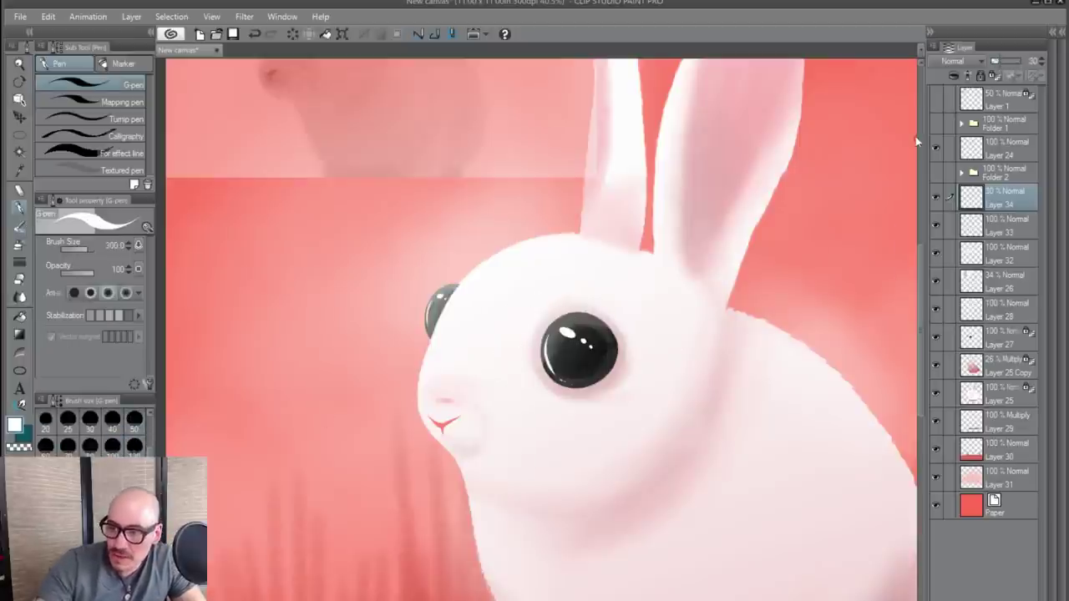
mouse_move(571, 345)
left_mouse_down()
mouse_move(562, 337)
mouse_move(574, 358)
mouse_move(588, 341)
left_mouse_up()
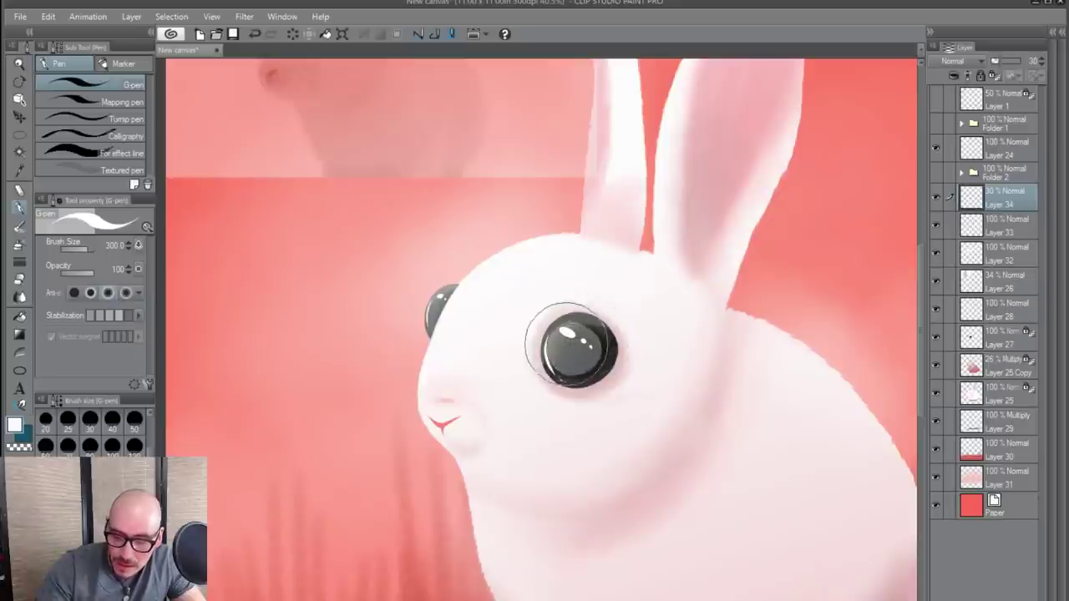
left_click_drag(433, 306, 441, 296)
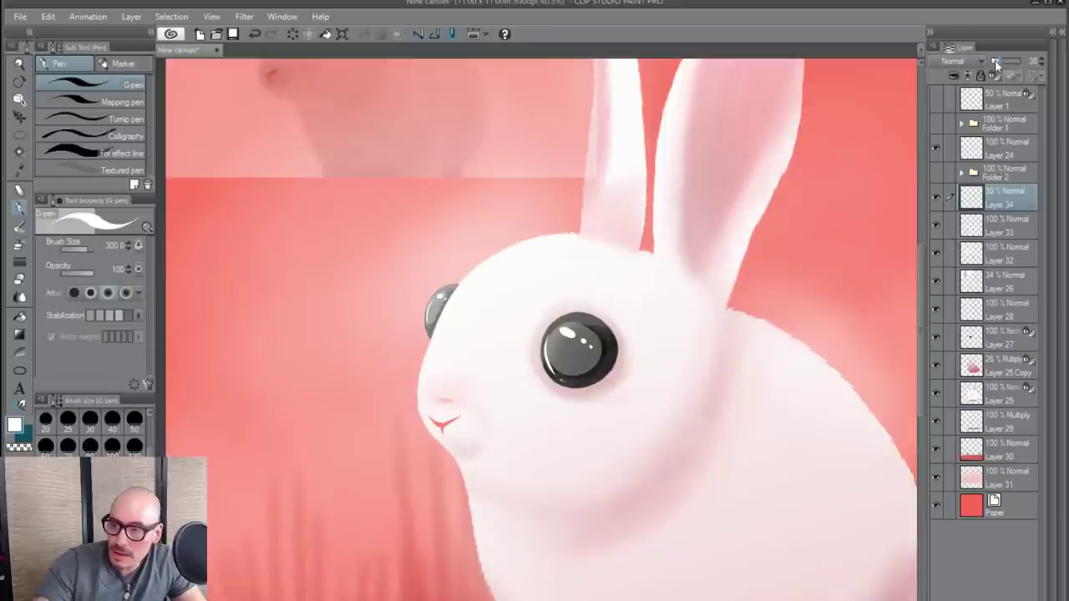
- Set the opacity of Layer 34, the large eye reflections, to 9%
left_click_drag(1001, 61, 996, 61)
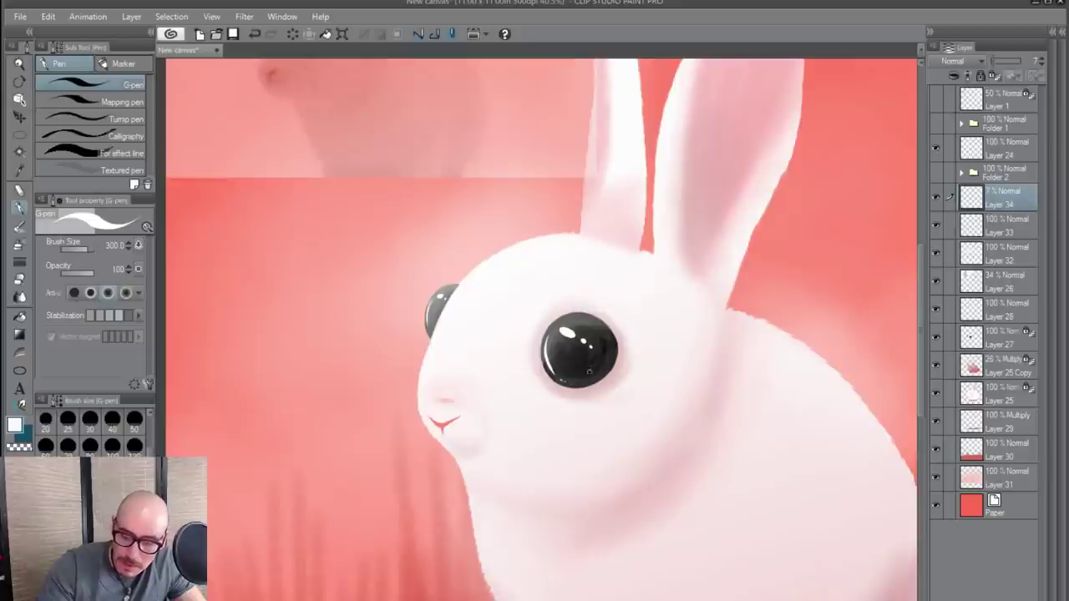
left_click(996, 65)
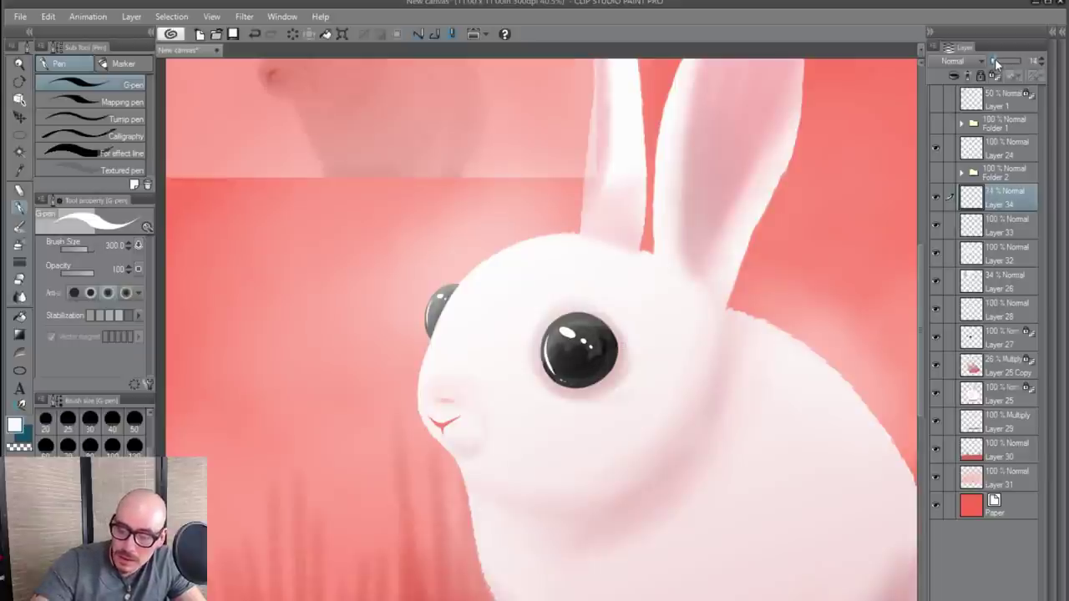
left_click(993, 64)
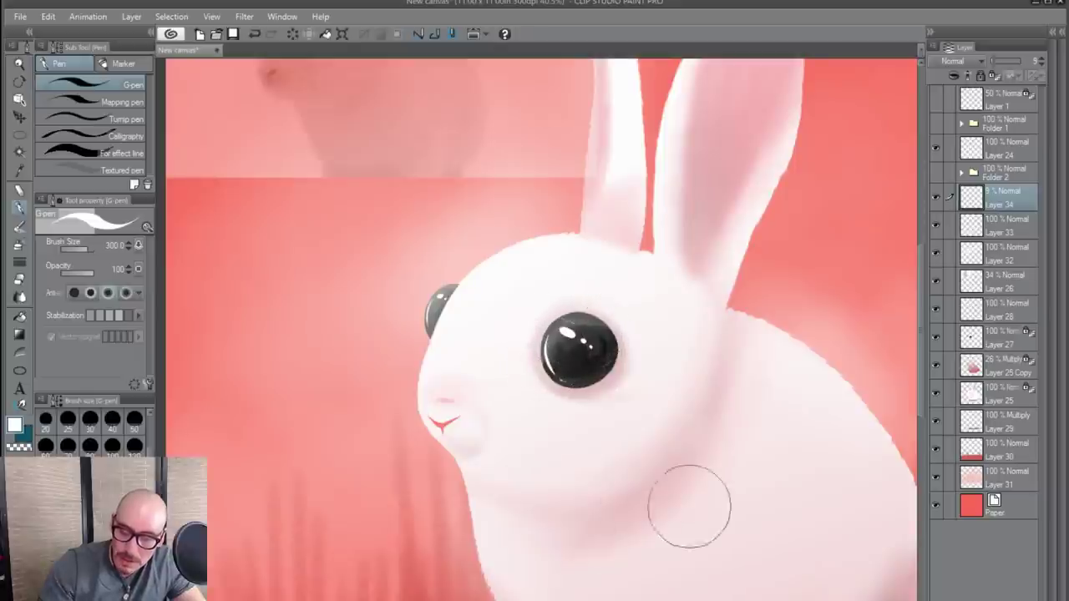
- On a new layer, paint short white fur strokes along the rabbit's cheek edge with the G-pen at brush size 40
scroll(689, 505, "down", 3)
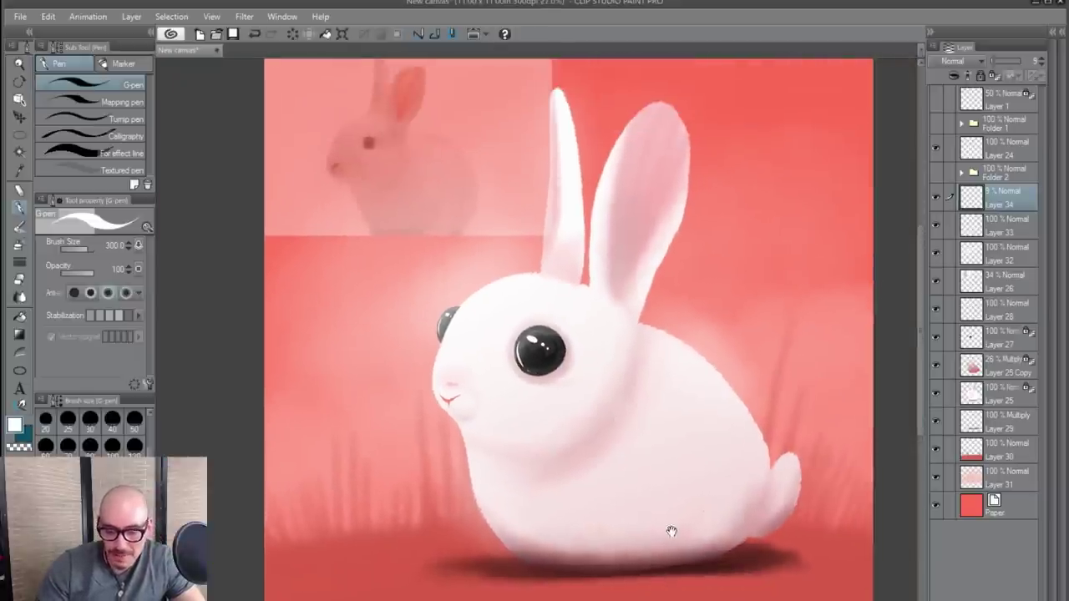
scroll(671, 531, "down", 2)
scroll(690, 482, "up", 4)
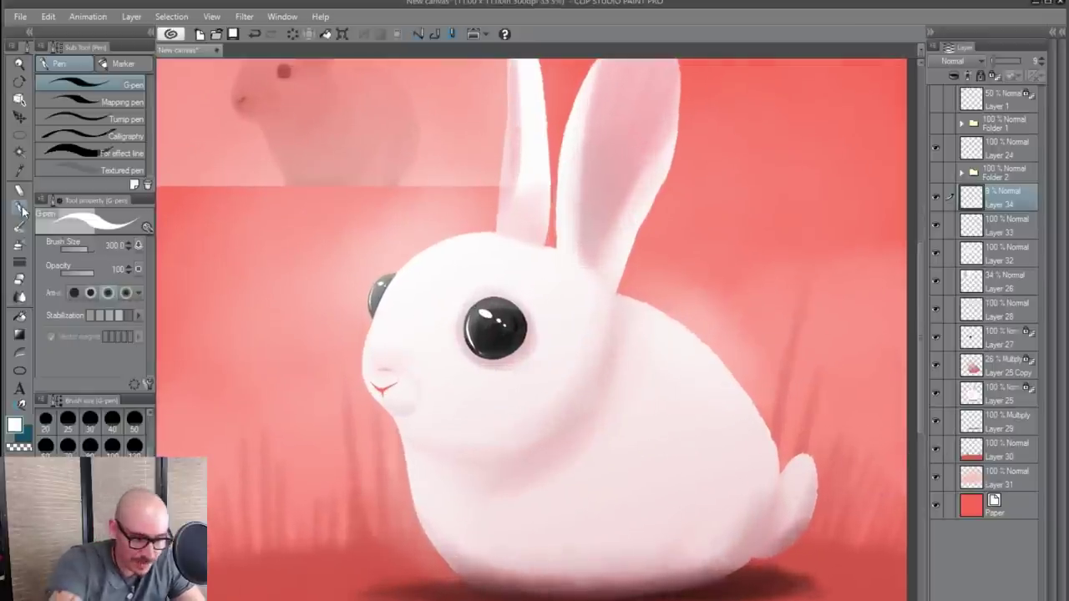
left_click(111, 420)
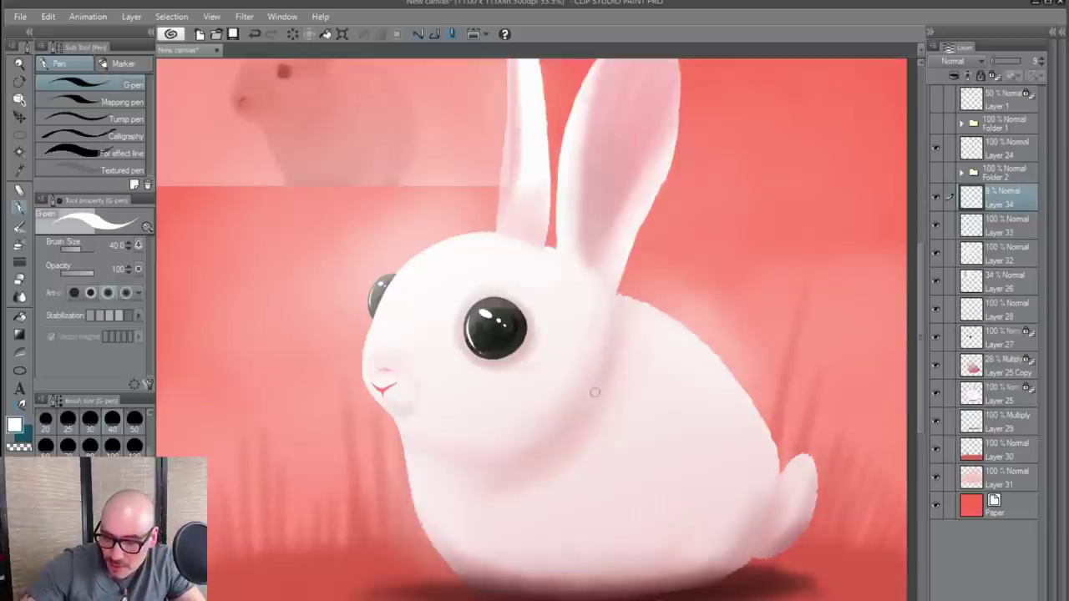
key("ctrl+shift+n")
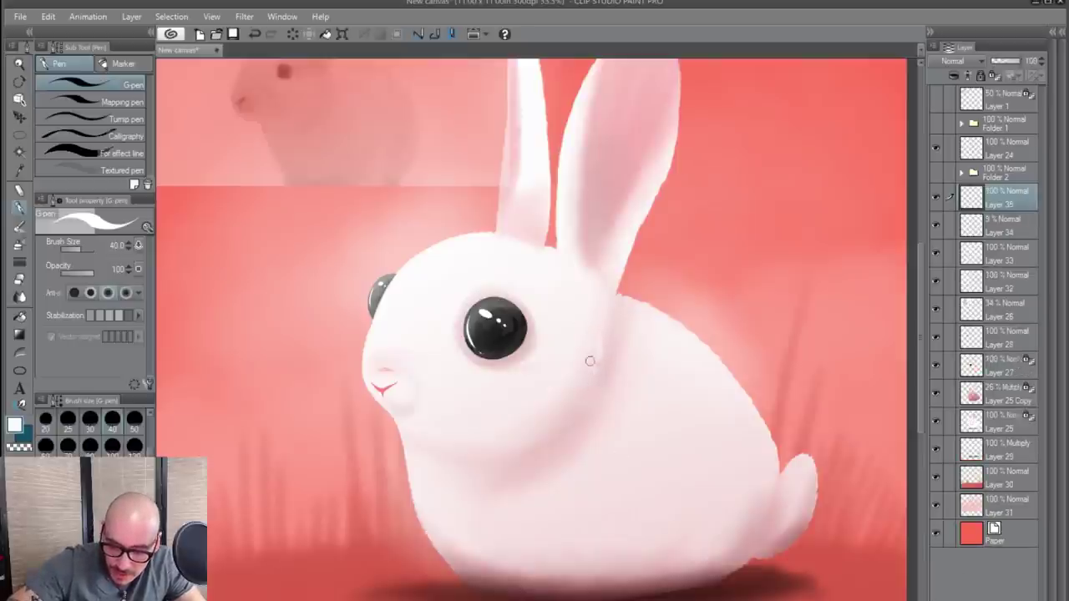
left_click_drag(569, 397, 563, 415)
left_click_drag(561, 406, 555, 423)
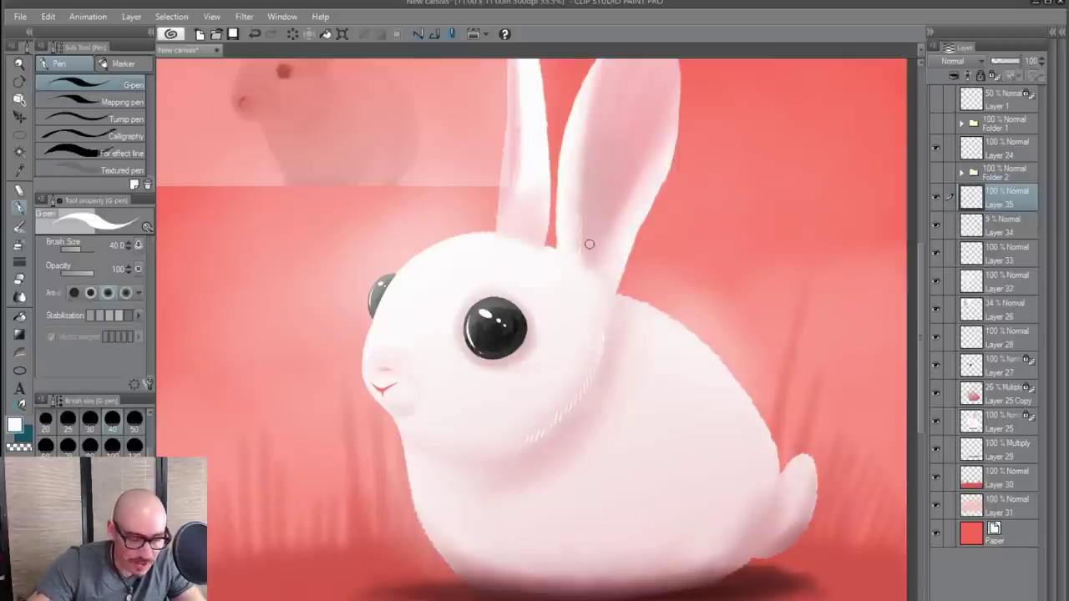
- Paint short white fur strokes inside the near ear, at the ear bases and along the edge between body and tail
scroll(588, 244, "up", 2)
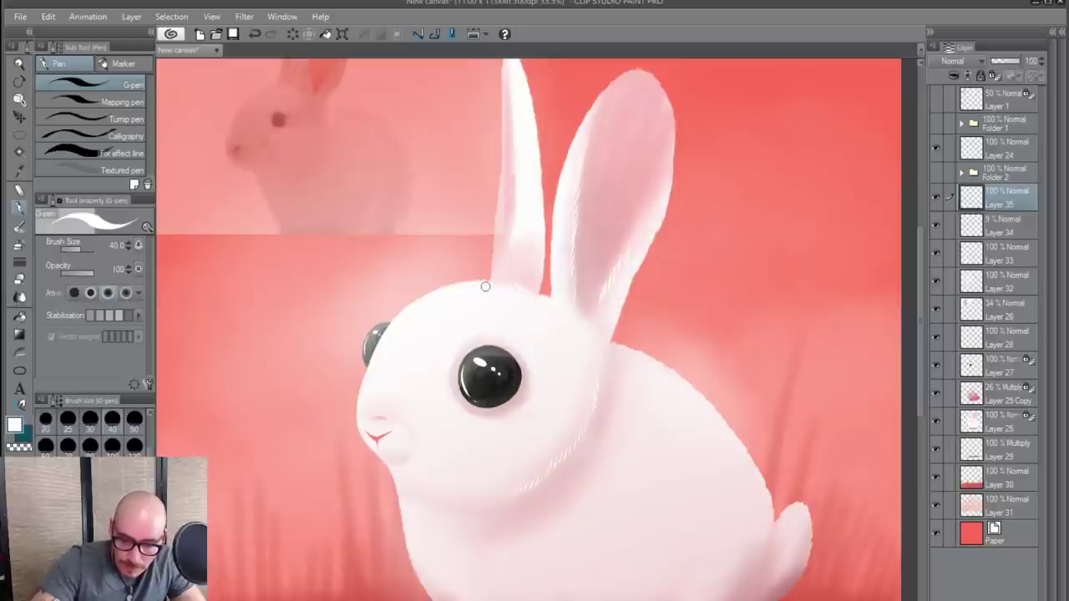
scroll(514, 445, "down", 1)
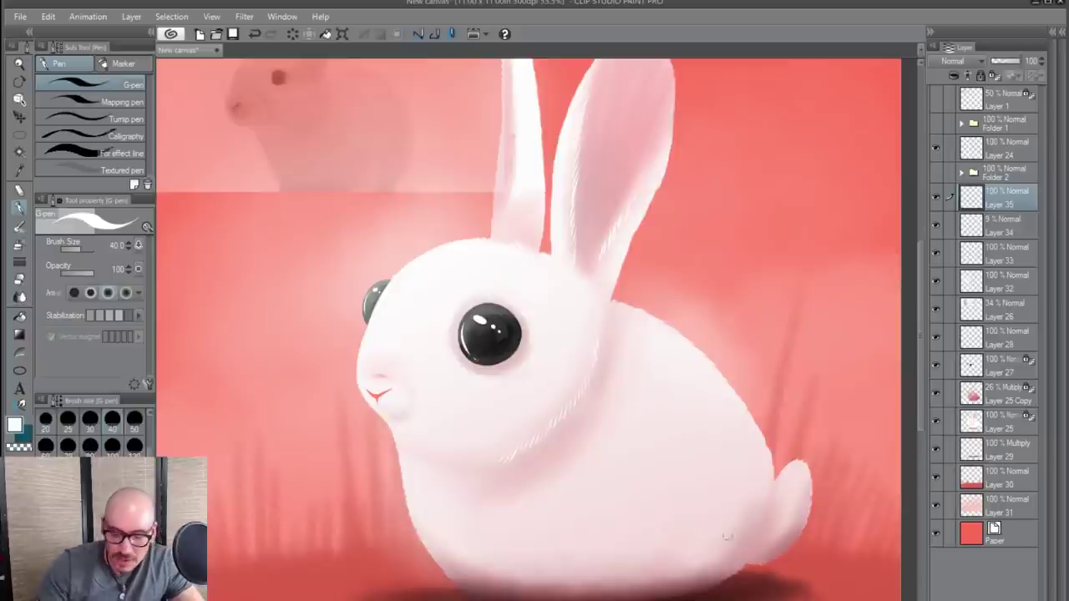
left_click_drag(771, 506, 756, 547)
- Soften the fur strokes on the cheek, ear and tail with the Finger tip blend tool, using brush sizes 30 and 100
left_click(20, 297)
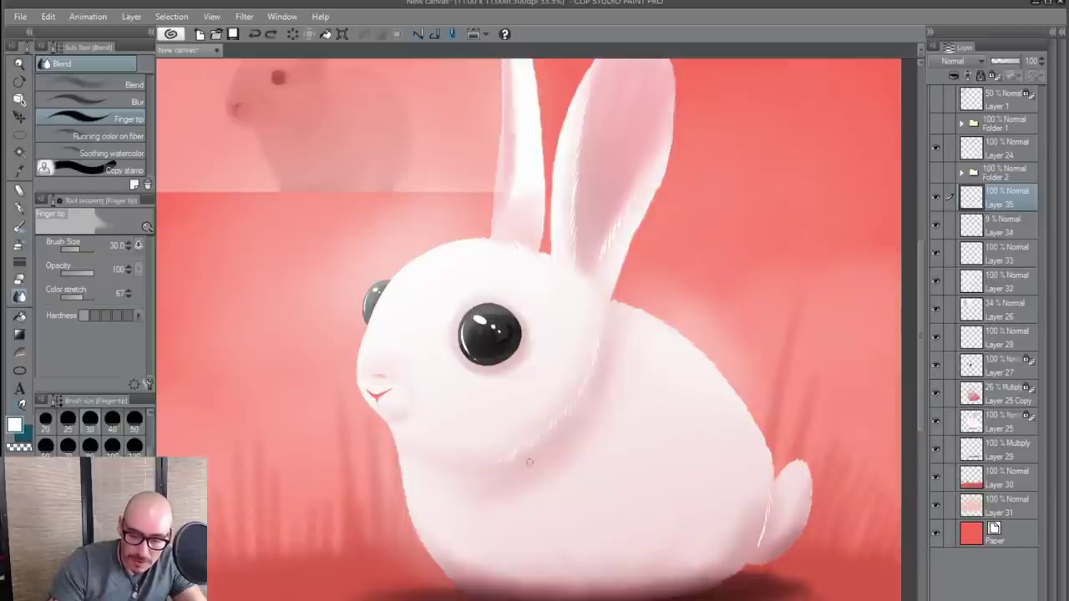
left_click_drag(489, 464, 588, 359)
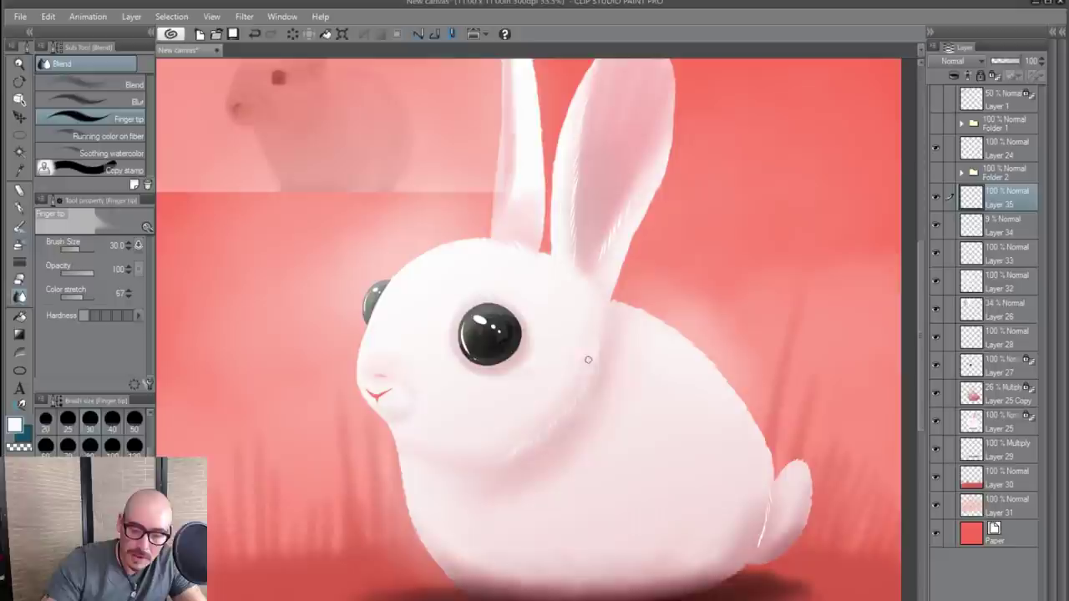
left_click(109, 448)
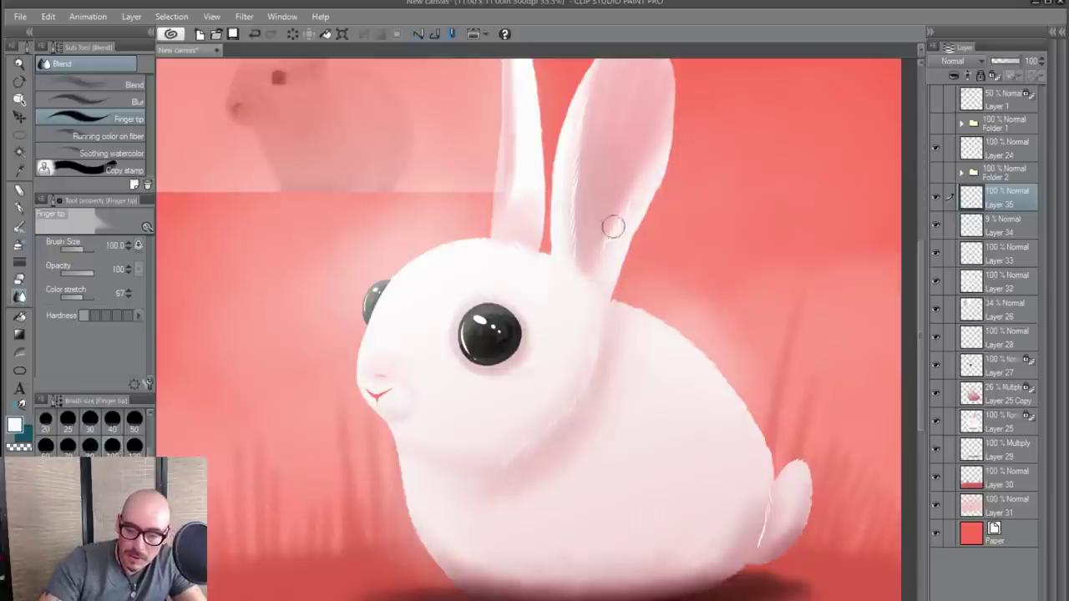
left_click_drag(569, 215, 579, 142)
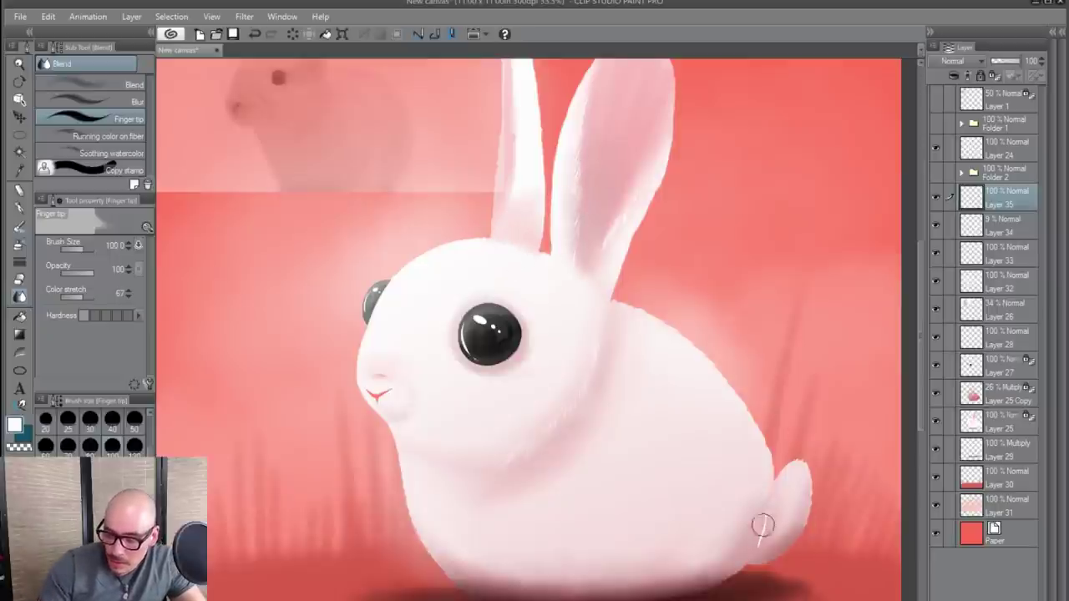
mouse_move(760, 542)
left_mouse_down()
mouse_move(767, 491)
mouse_move(774, 520)
mouse_move(757, 551)
mouse_move(766, 519)
left_mouse_up()
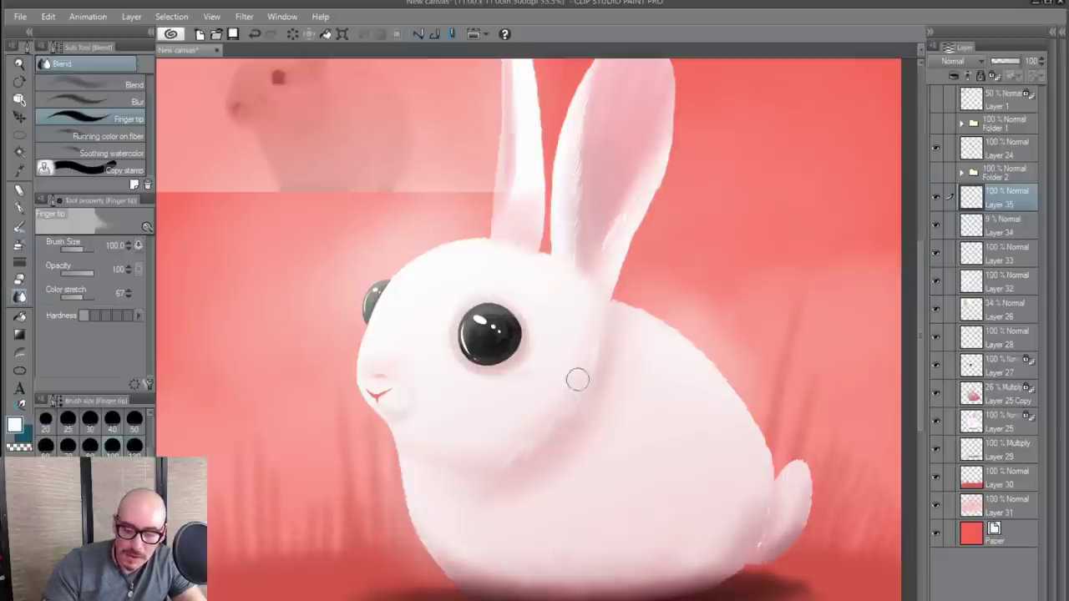
scroll(635, 409, "down", 1)
scroll(644, 376, "down", 1)
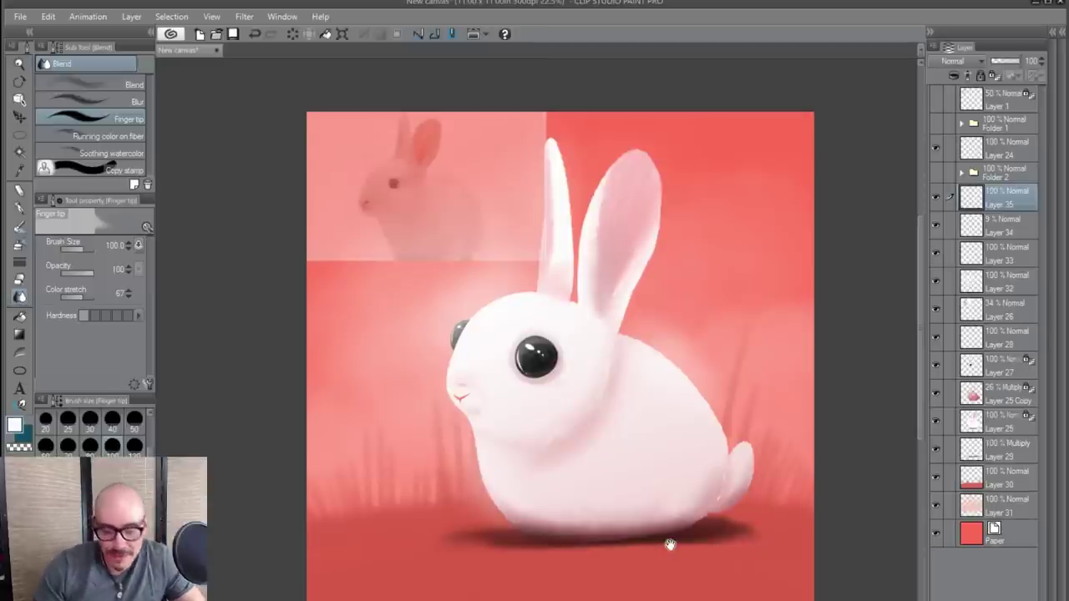
- Handwrite "DERP" in black with the G-pen beside the near ear, with a short dash pointing to the rabbit
scroll(656, 564, "up", 1)
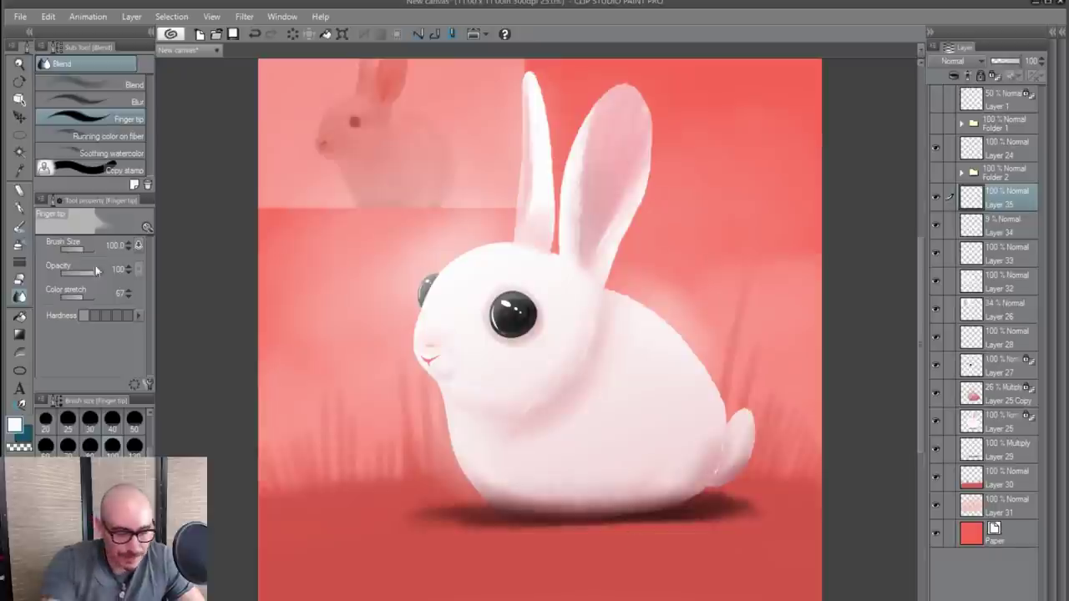
left_click(21, 209)
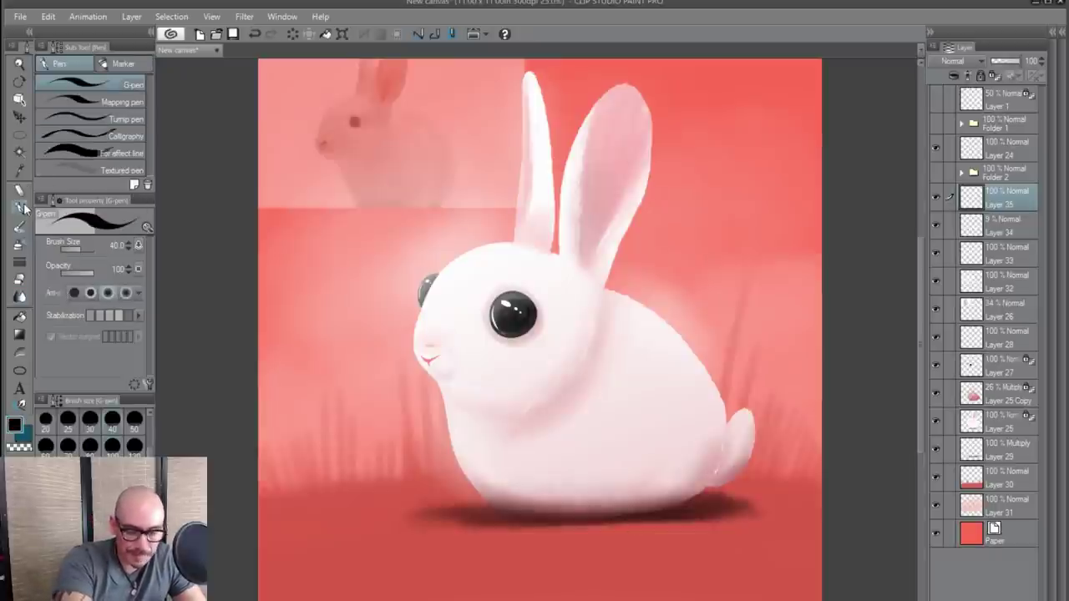
mouse_move(636, 272)
left_mouse_down()
mouse_move(641, 280)
mouse_move(665, 264)
left_mouse_up()
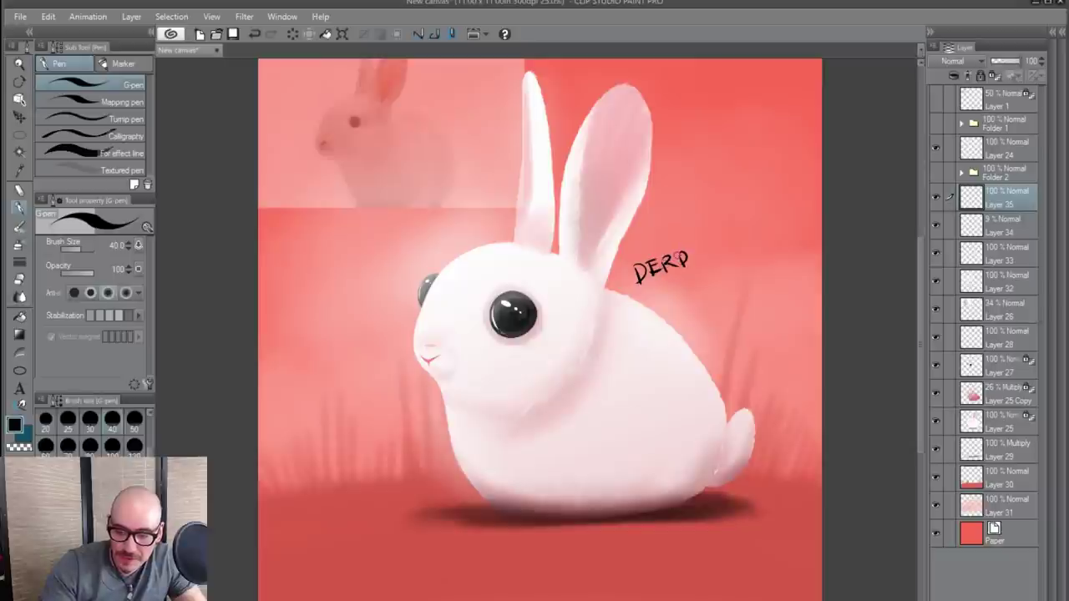
scroll(612, 281, "down", 2)
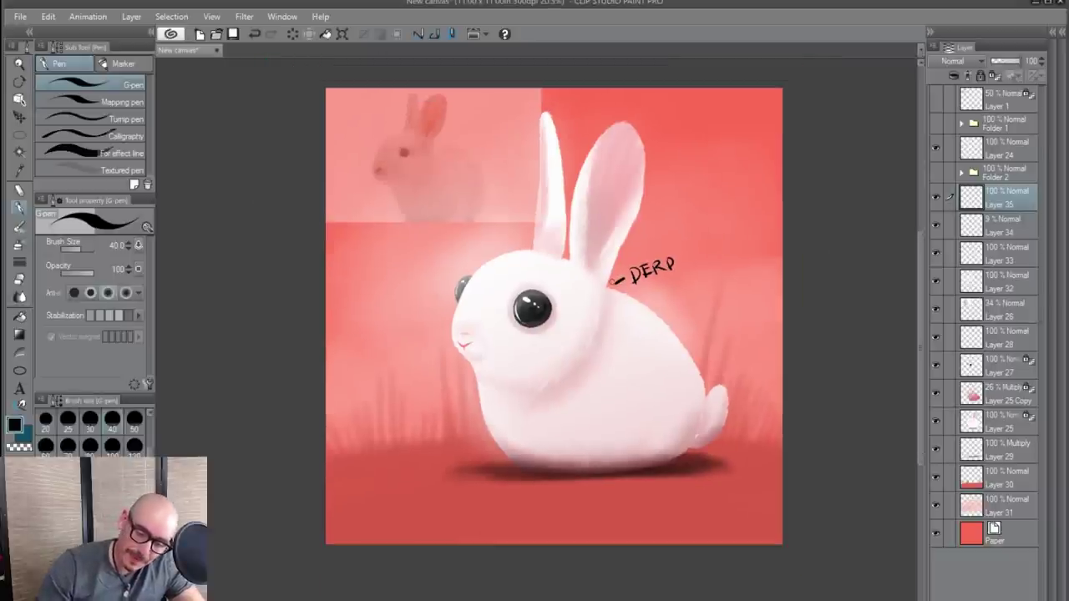
scroll(613, 282, "up", 1)
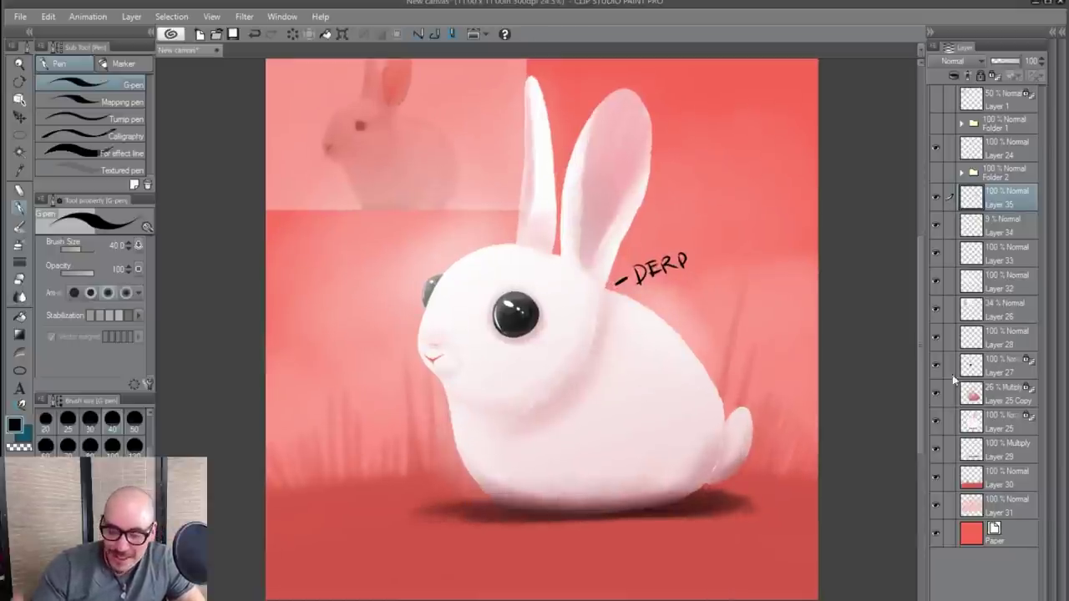
scroll(732, 437, "down", 2)
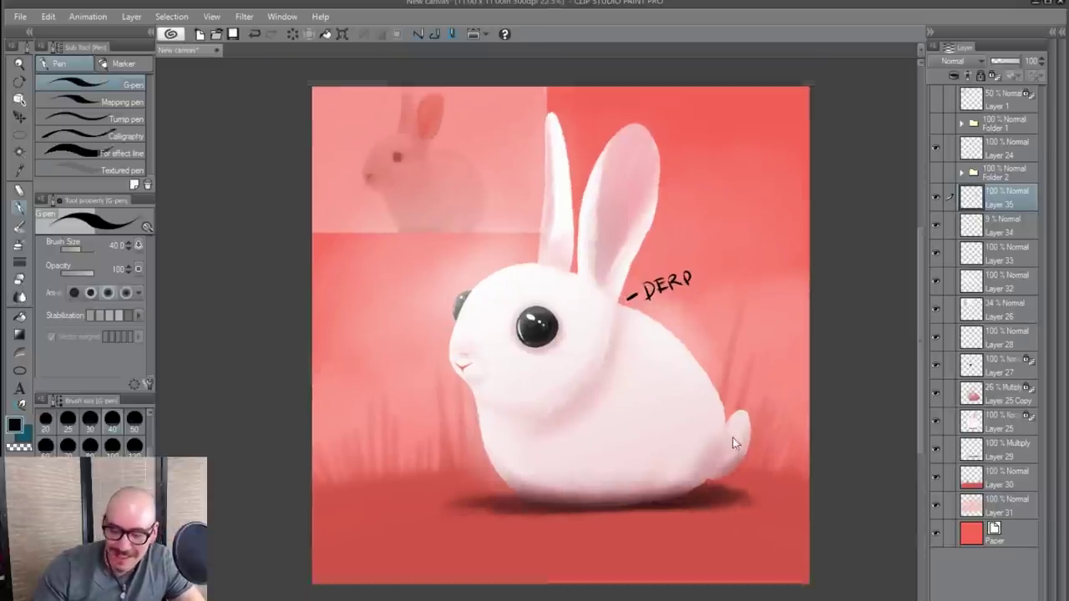
scroll(732, 437, "up", 2)
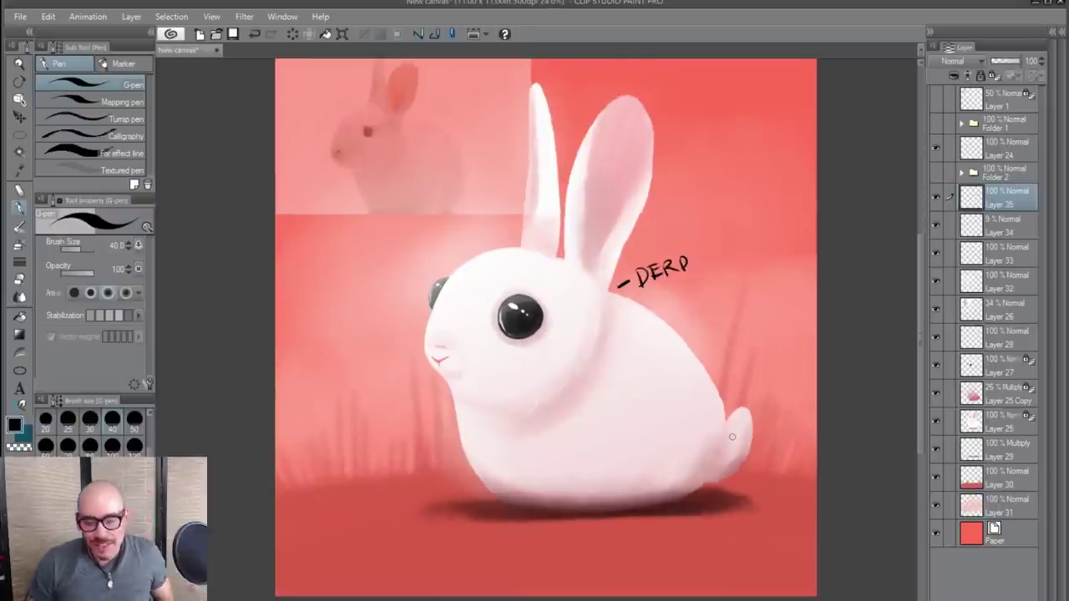